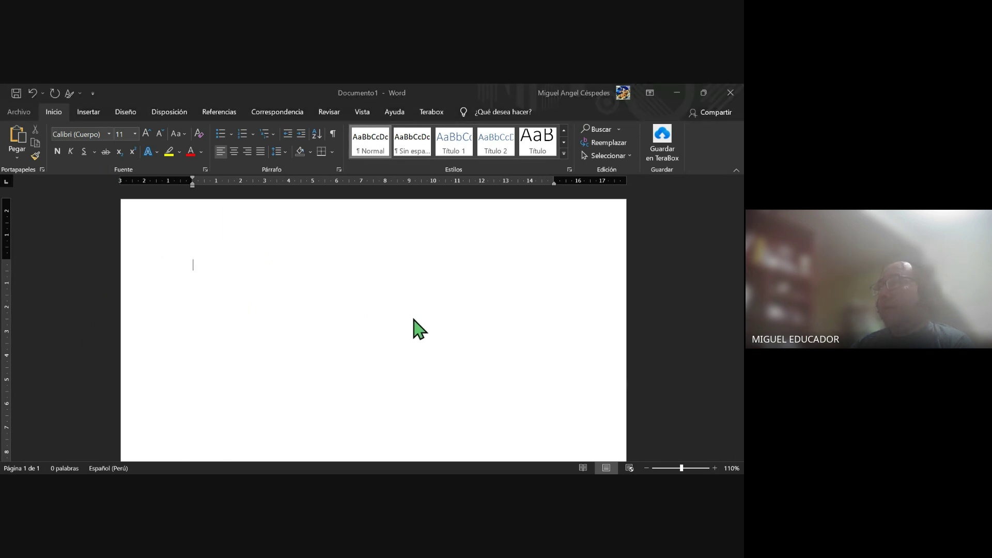
Save the new blank document as 'FORMAS E IMAGENES'
key("ctrl+g")
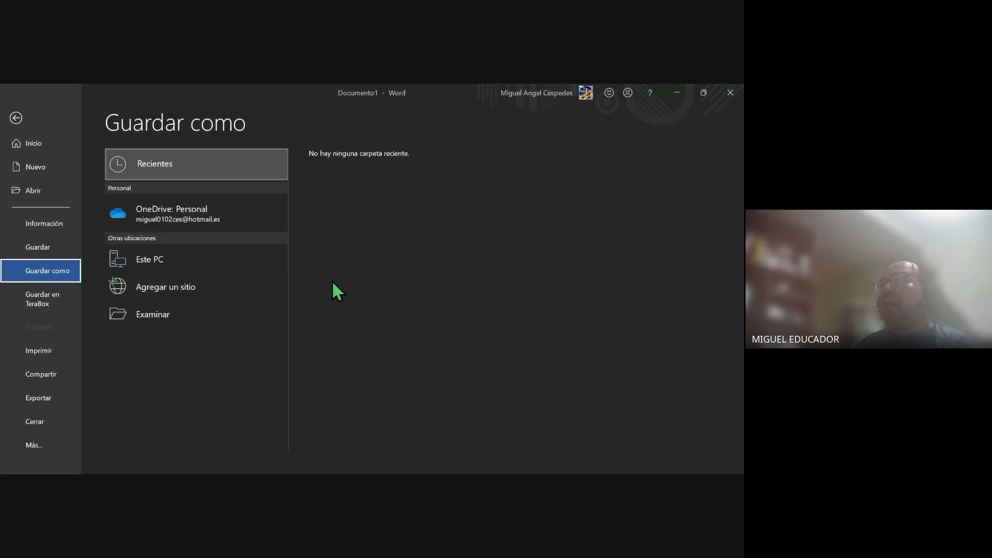
left_click(200, 315)
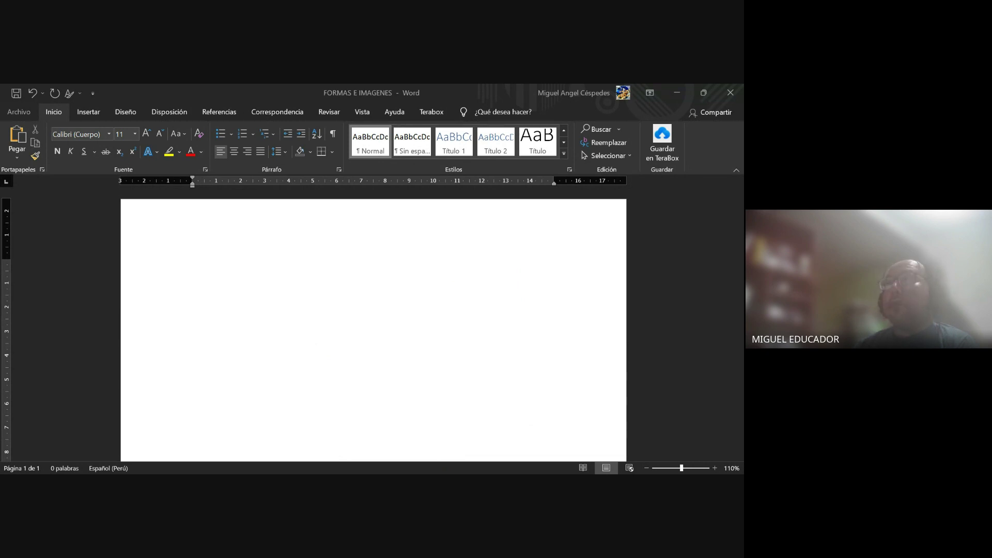
left_click(259, 314)
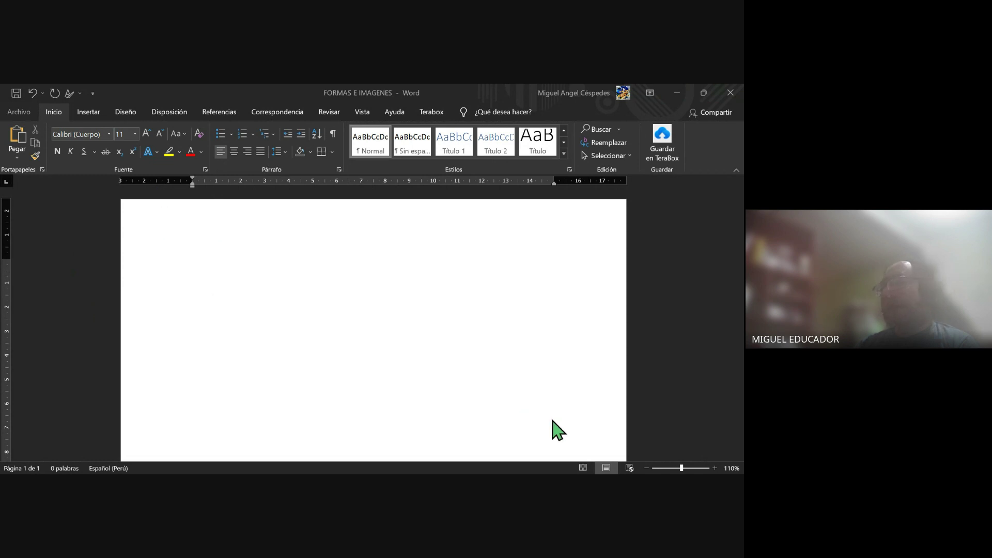
Return to the Word window and show the Insertar ribbon tools
left_click(253, 366)
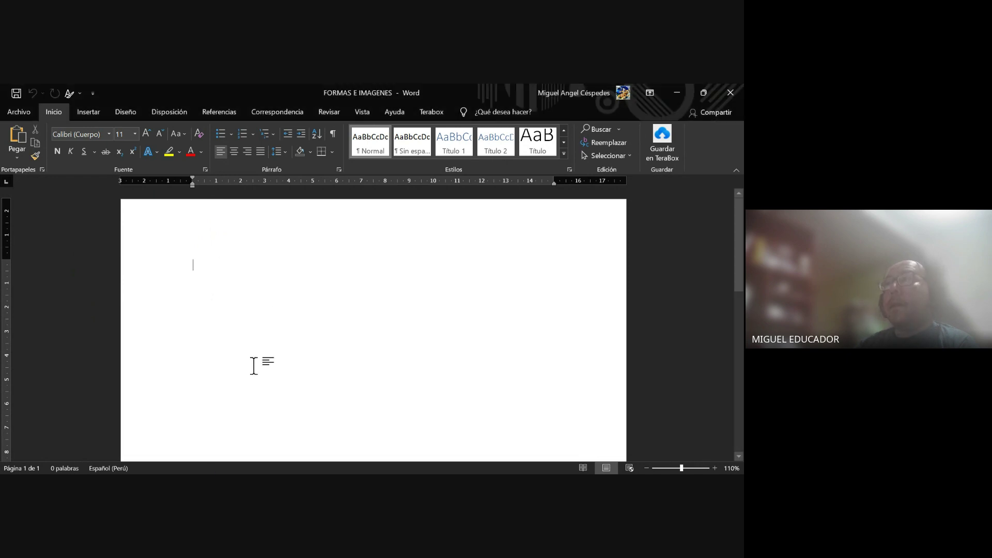
left_click(91, 111)
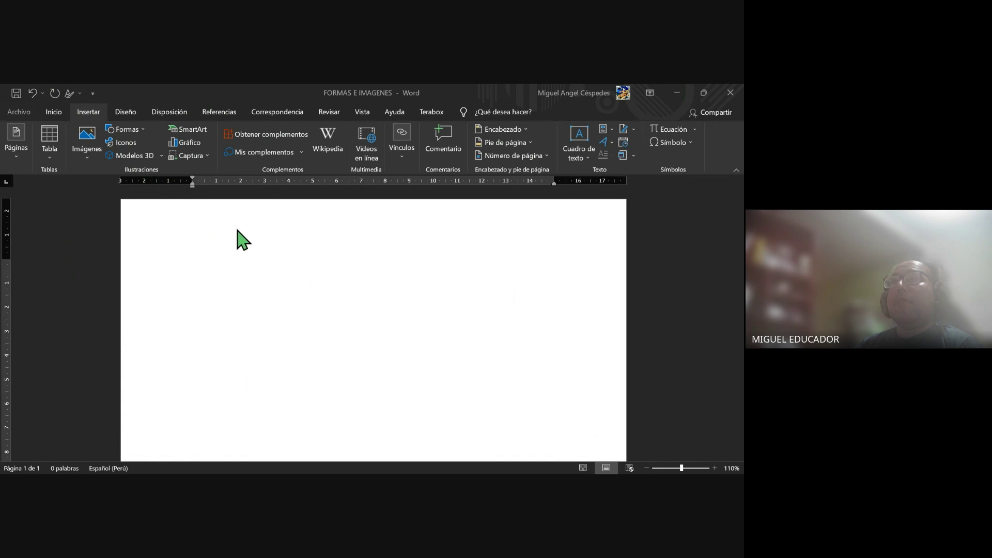
Insert the 8.44 × 15 cm winter camp aurora picture near the top of the page
double_click(430, 279)
scroll(470, 310, "down", 1)
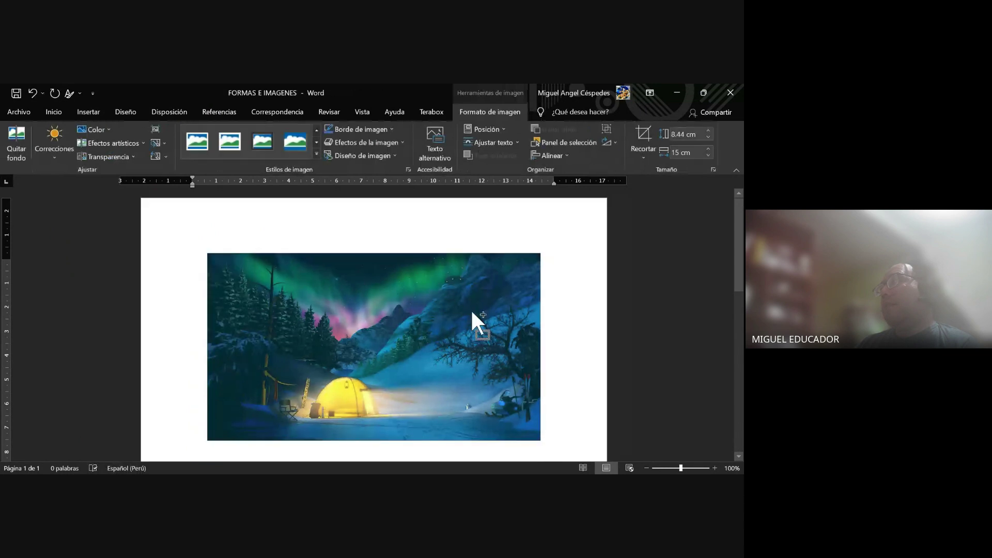
scroll(470, 310, "down", 1)
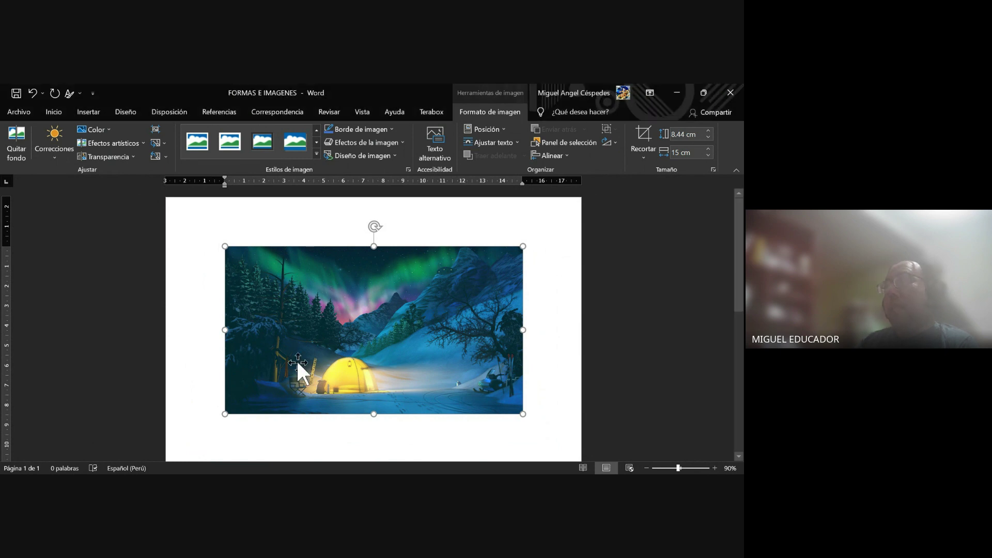
Ctrl-drag the winter camp picture to drop a copy directly beneath the original
left_click_drag(365, 321, 328, 249)
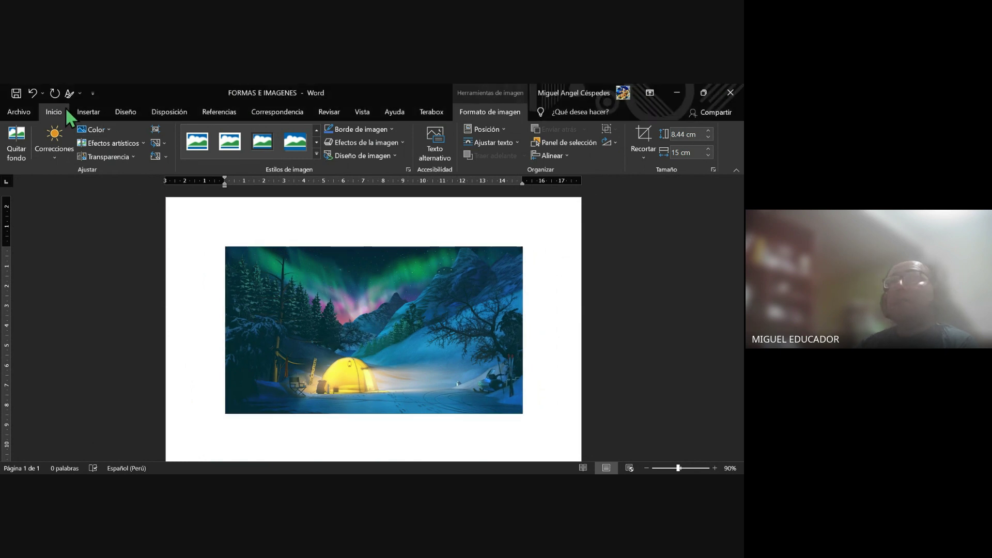
scroll(460, 331, "down", 2)
left_click(457, 329)
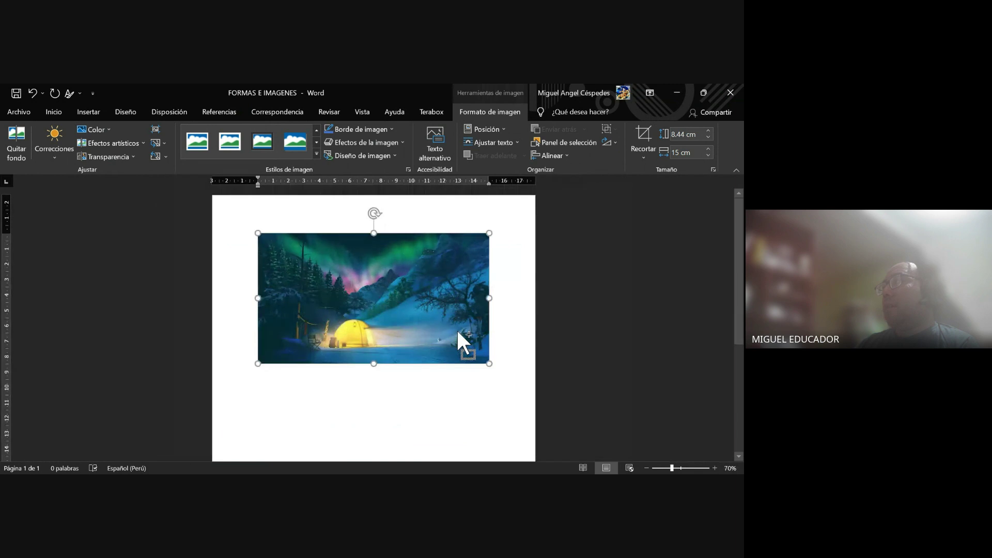
scroll(451, 324, "down", 2)
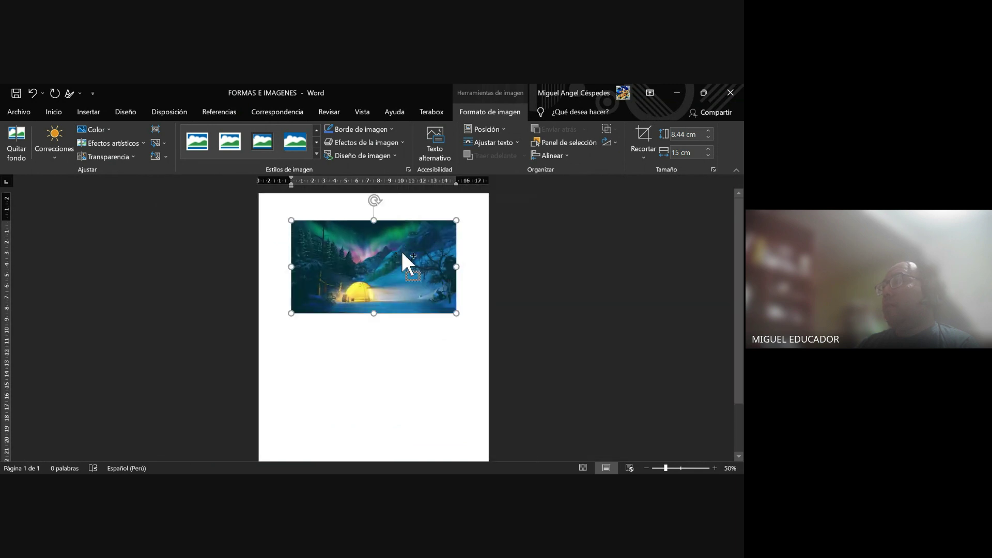
mouse_move(401, 250)
left_mouse_down()
mouse_move(393, 365)
mouse_move(389, 274)
mouse_move(393, 372)
left_mouse_up()
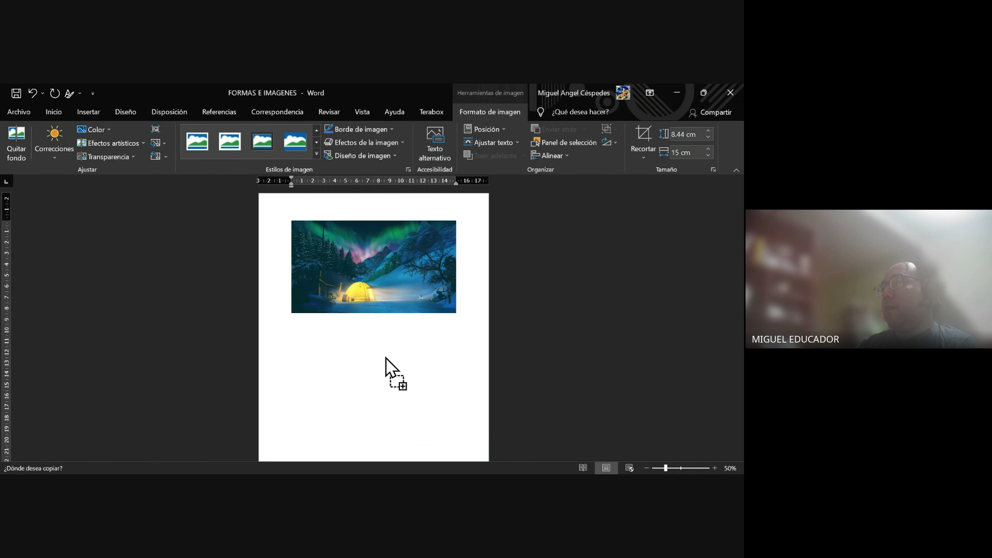
left_click_drag(385, 282, 390, 377)
mouse_move(385, 297)
left_mouse_down()
mouse_move(386, 381)
mouse_move(377, 323)
mouse_move(386, 299)
mouse_move(386, 370)
left_mouse_up()
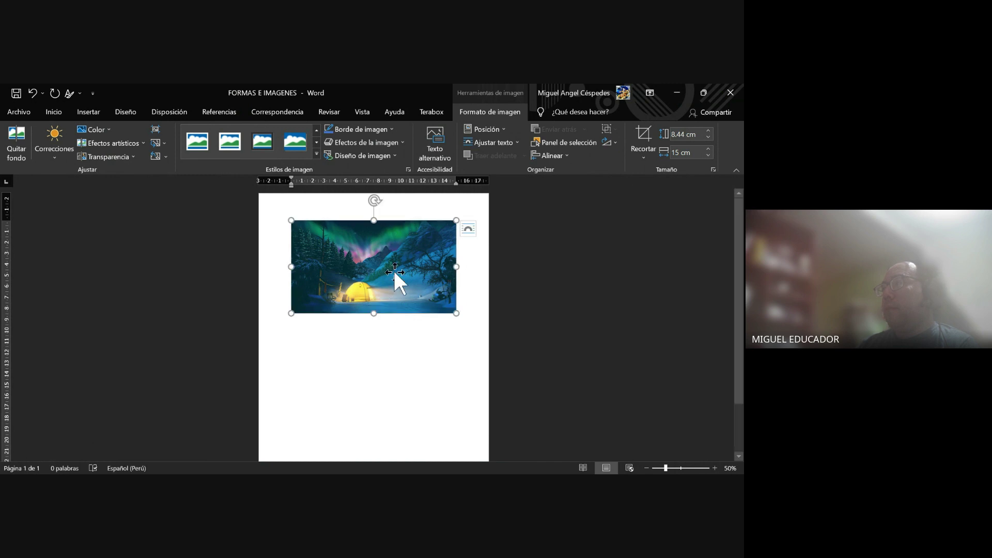
left_click_drag(395, 271, 391, 343)
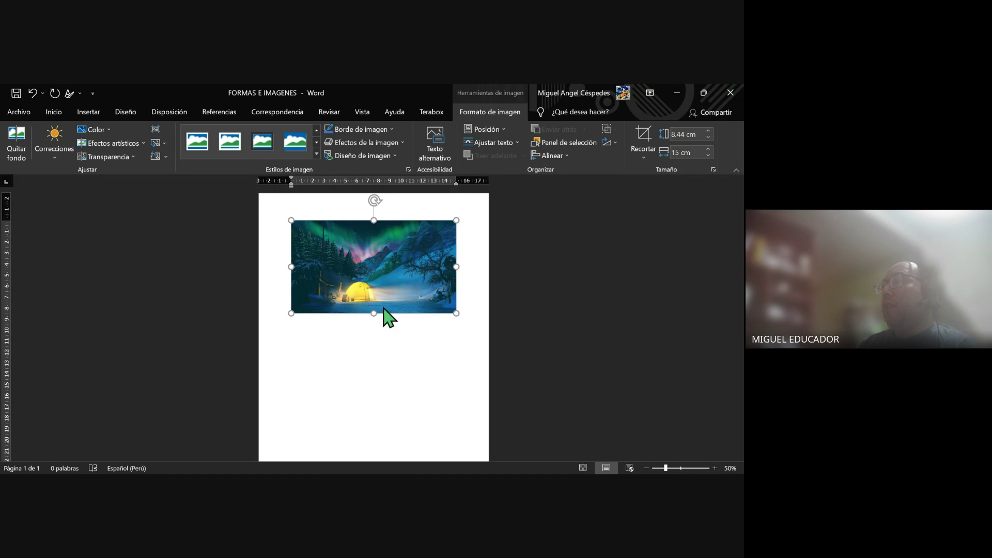
left_click_drag(369, 263, 396, 321)
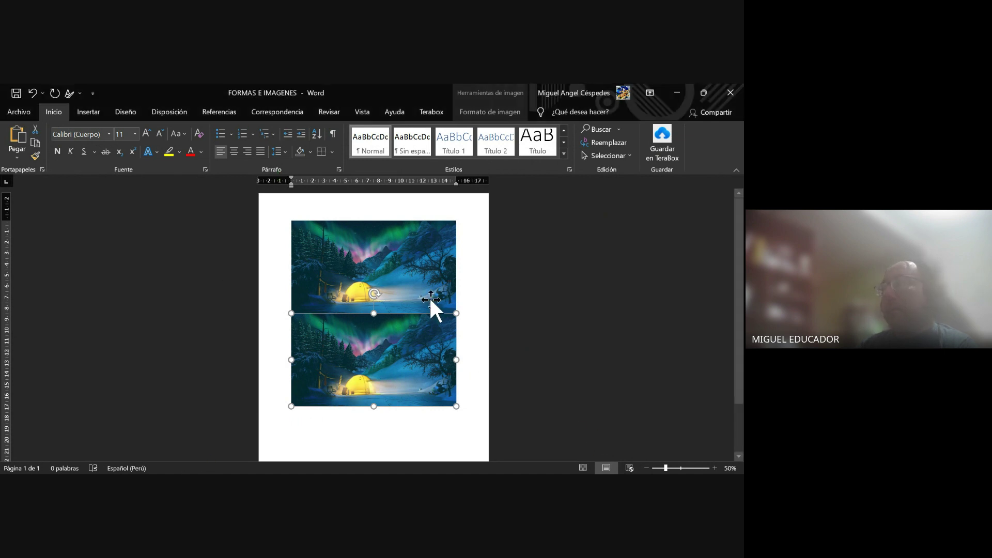
Add a paragraph break to open a thin gap between the two pictures
left_click(468, 306)
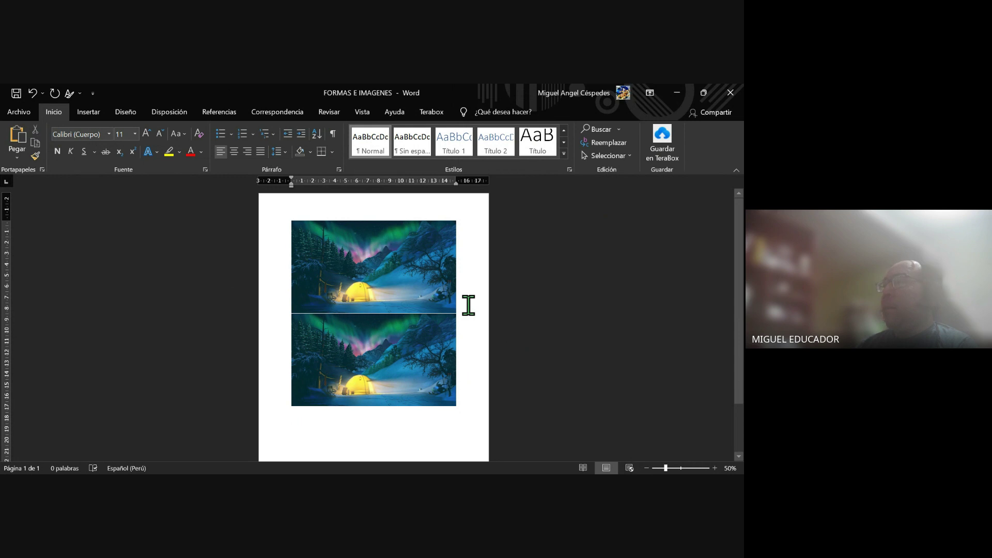
key("Return")
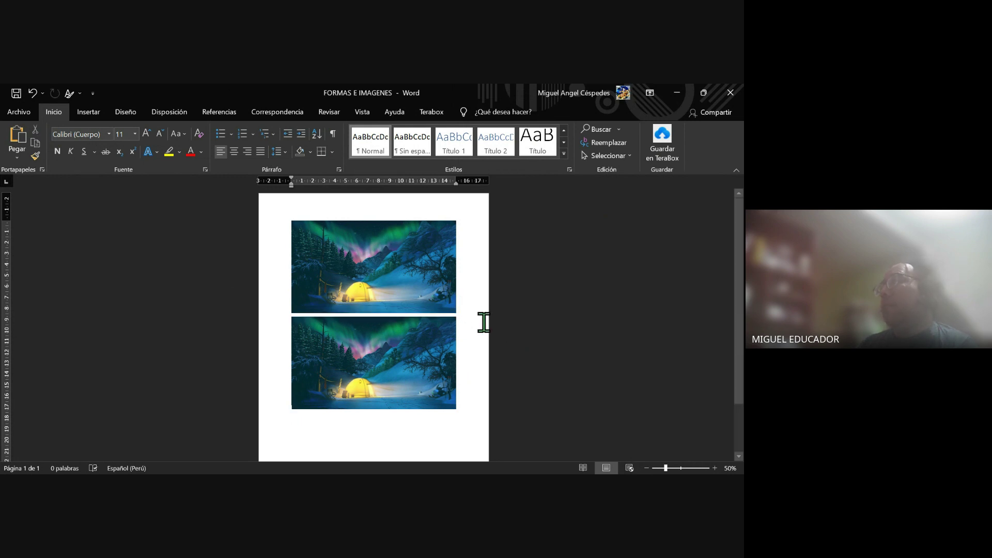
scroll(484, 323, "up", 1)
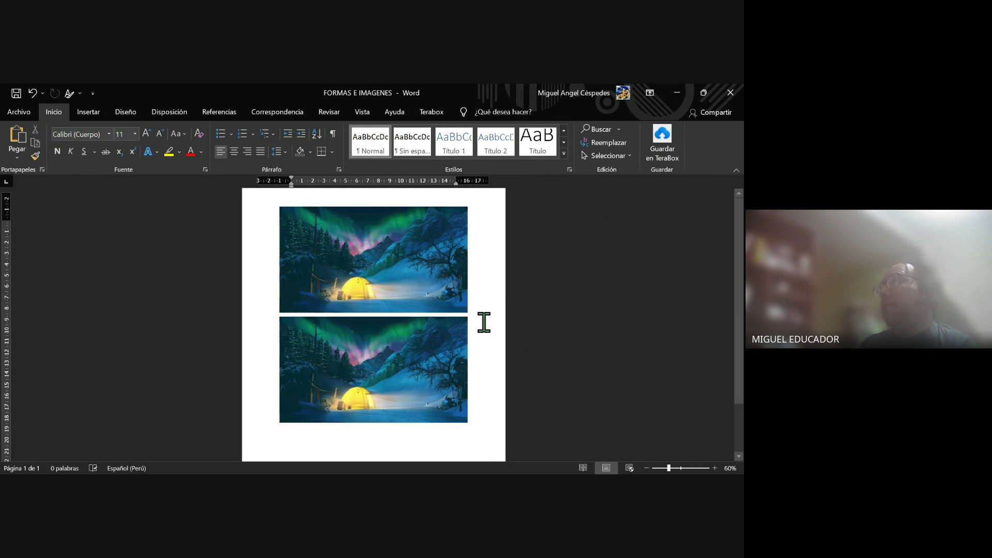
Select the upper winter camp picture and show the Formato de imagen tools
left_click(432, 254)
left_click(393, 357)
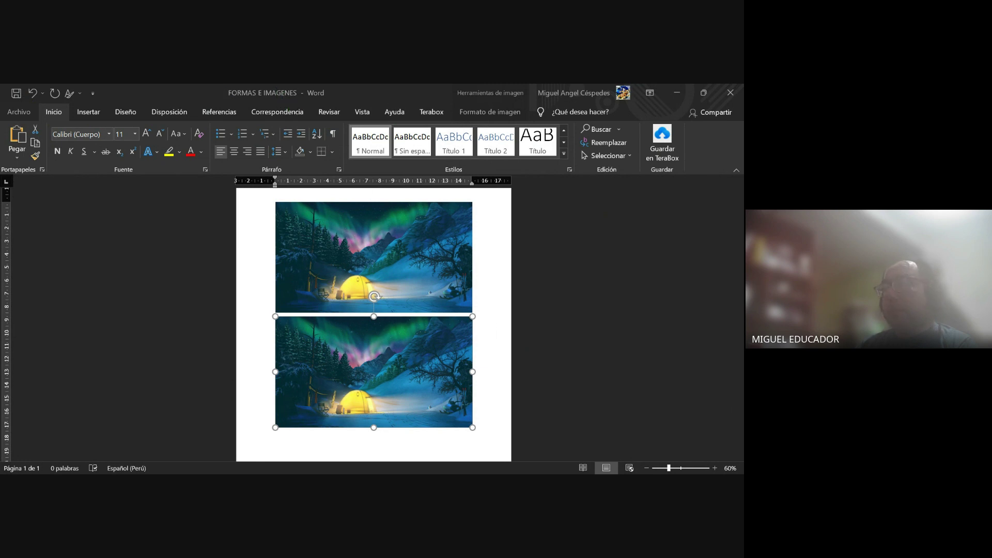
left_click(426, 214)
left_click(416, 348)
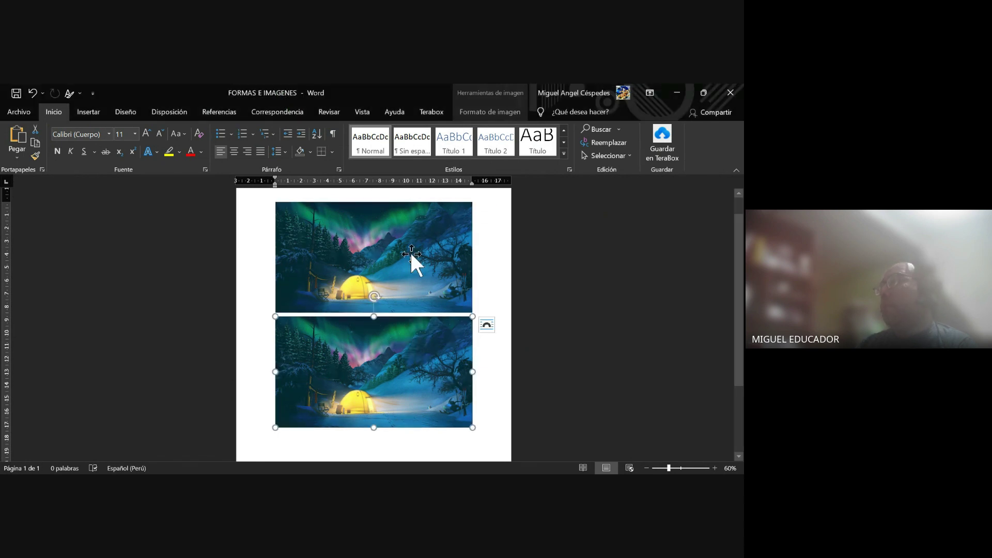
left_click(412, 255)
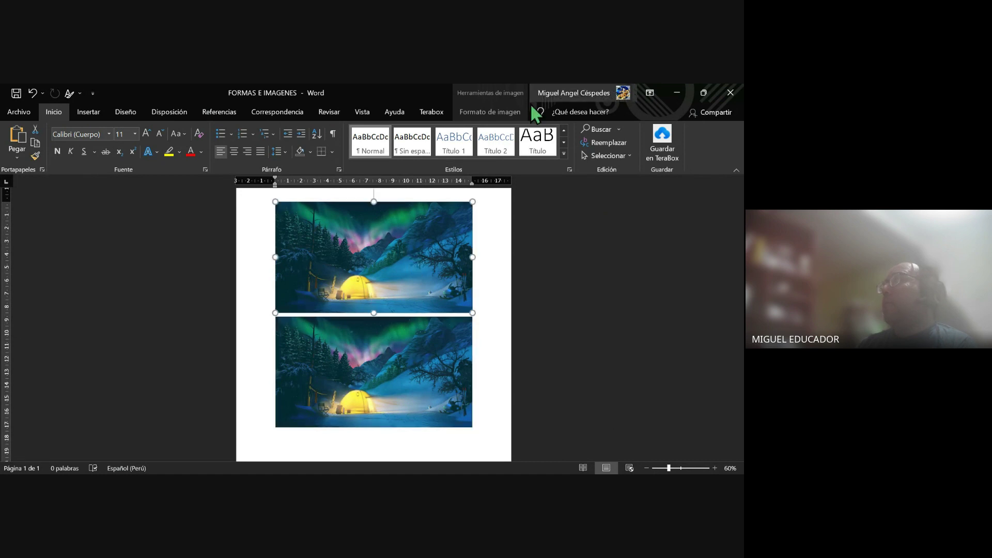
left_click(489, 114)
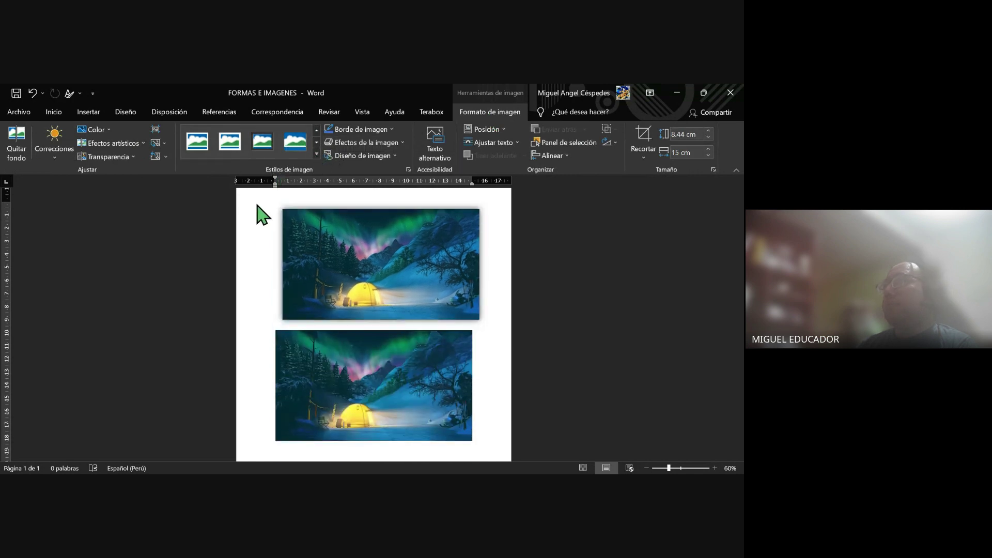
Undo the top picture's style and give the lower copy the Soft Edge Oval style
key("ctrl+z")
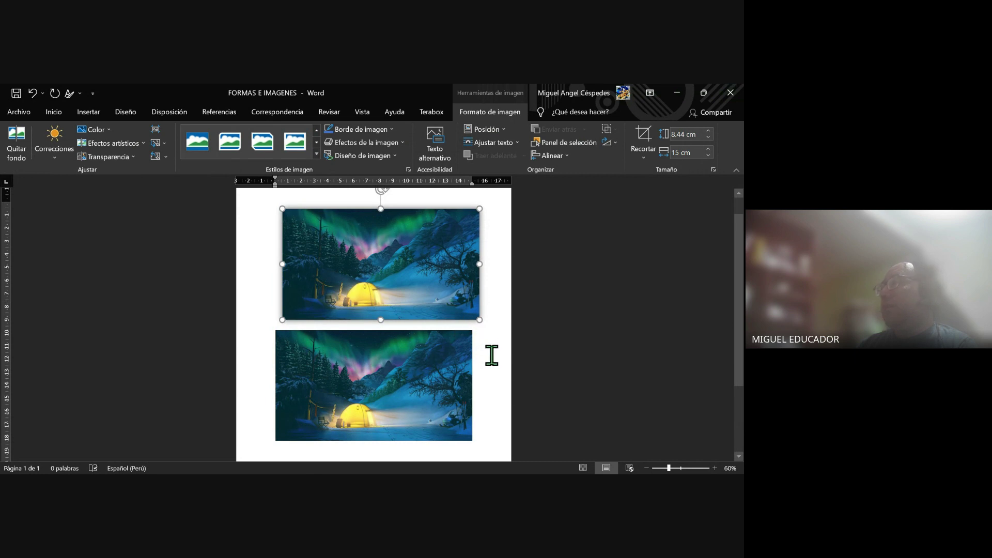
left_click(491, 355)
left_click(387, 361)
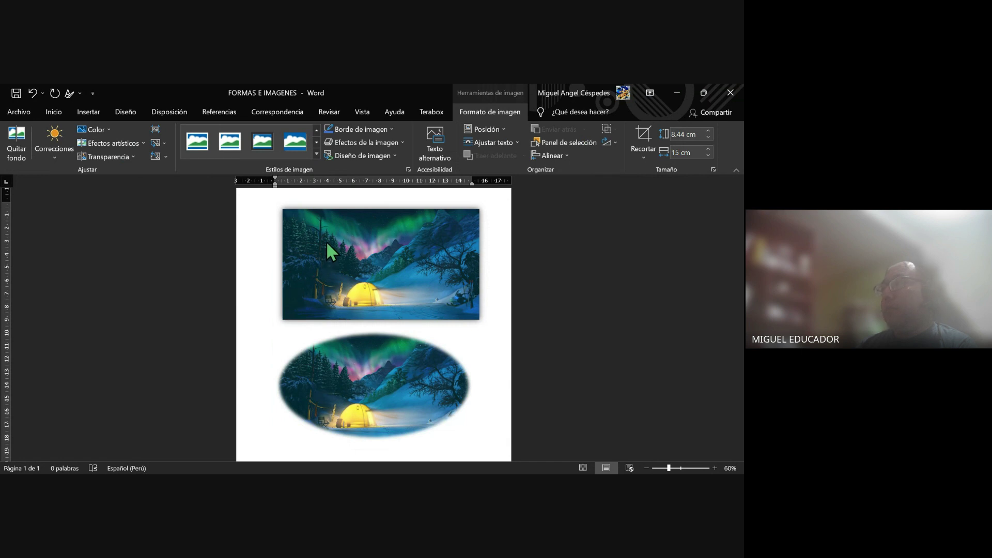
left_click(478, 358)
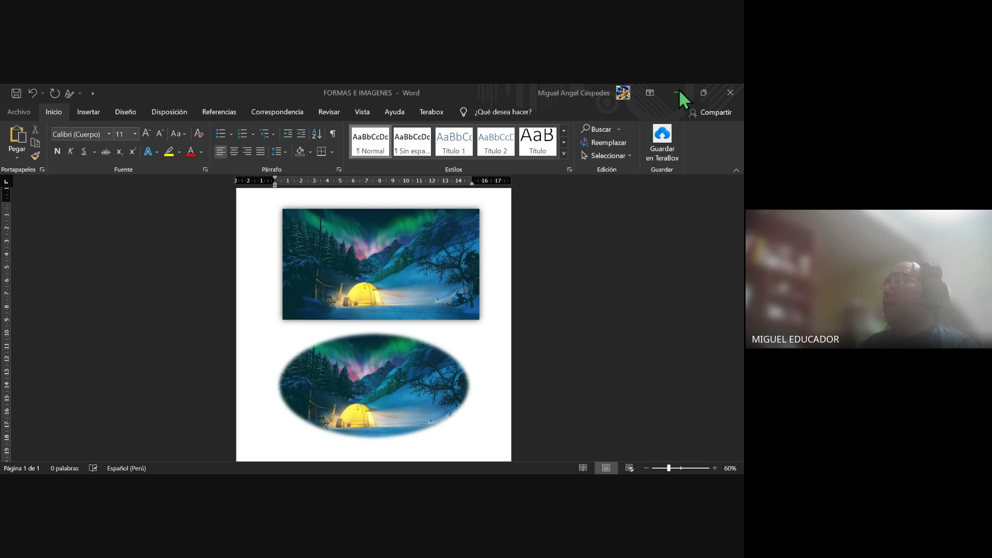
Give the top aurora photo a tilted perspective picture style with a reflection
left_click(413, 229)
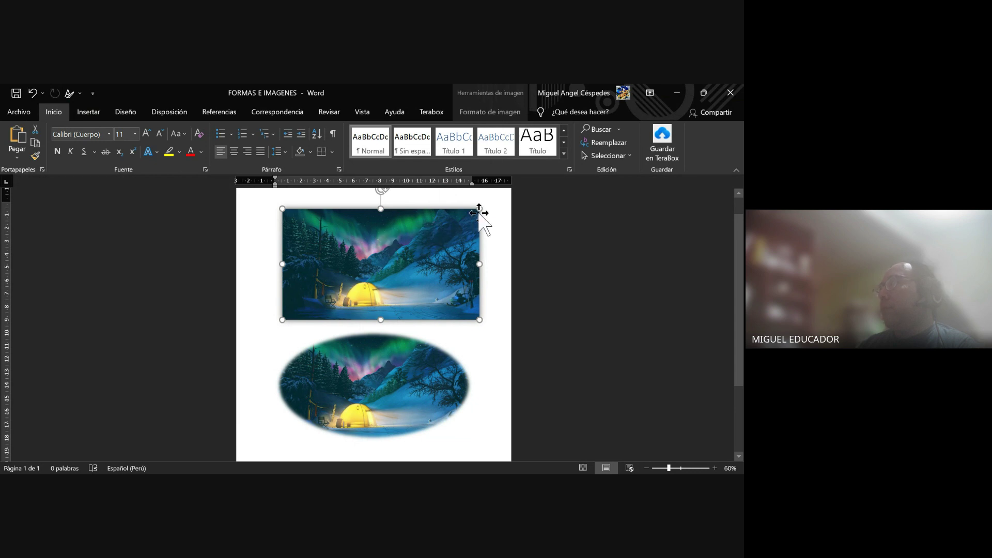
left_click(489, 109)
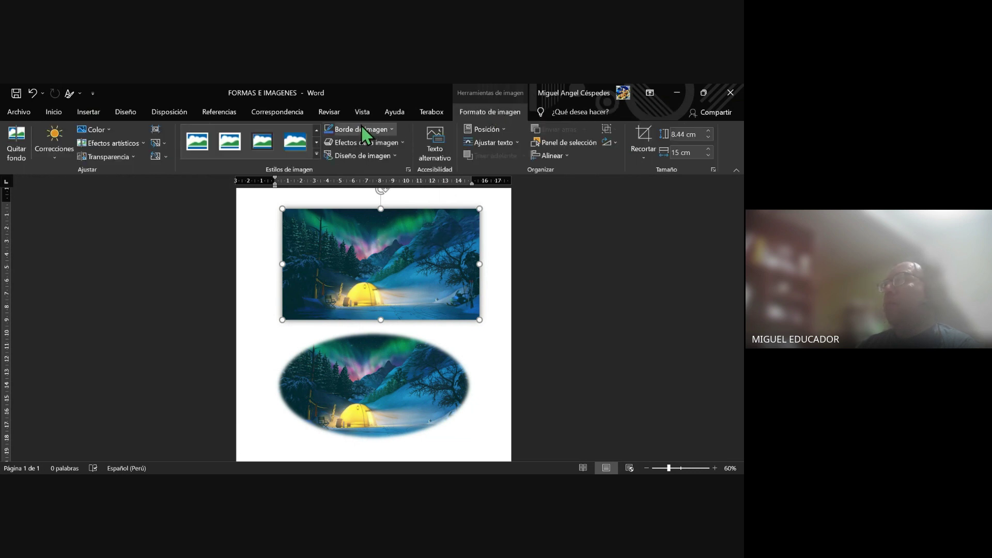
left_click(316, 153)
left_click(310, 209)
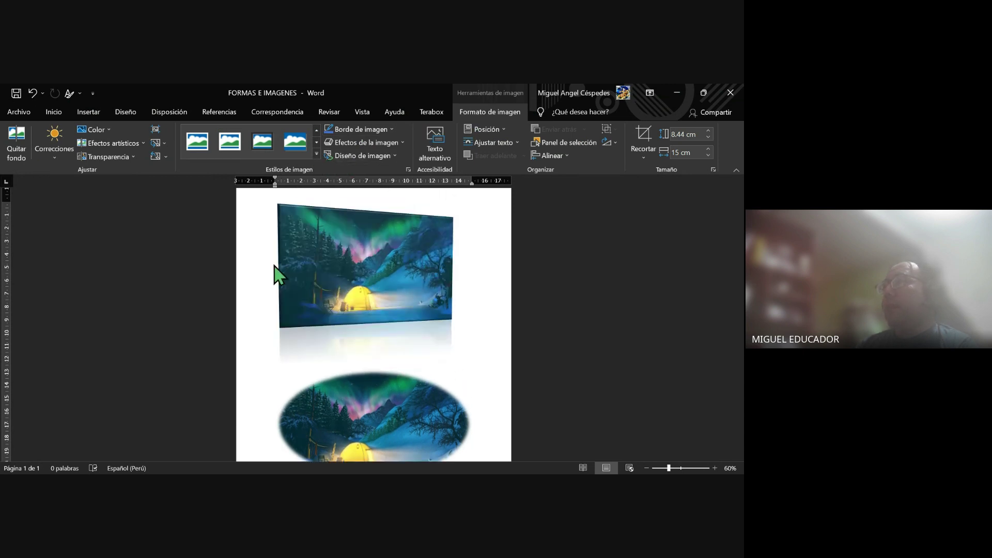
left_click(448, 266)
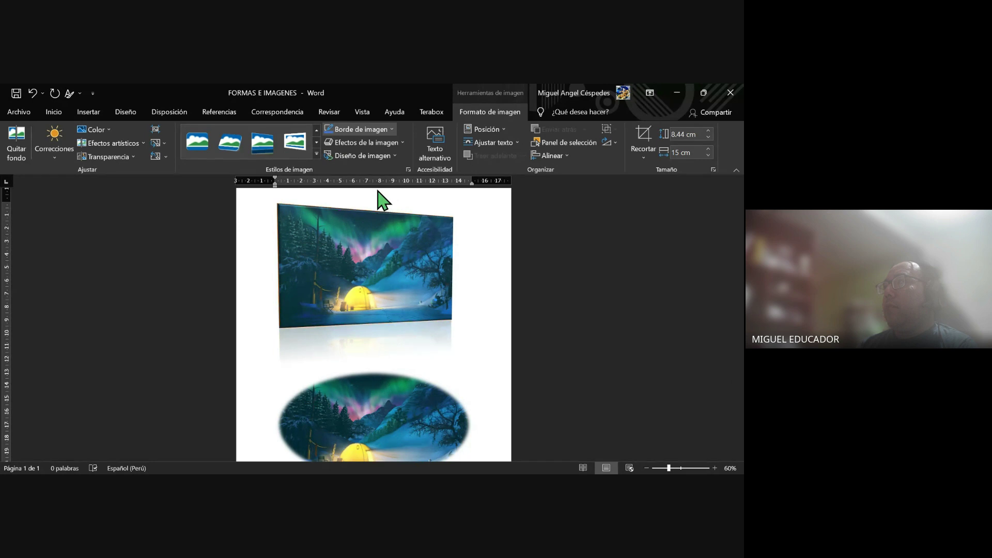
left_click(379, 209)
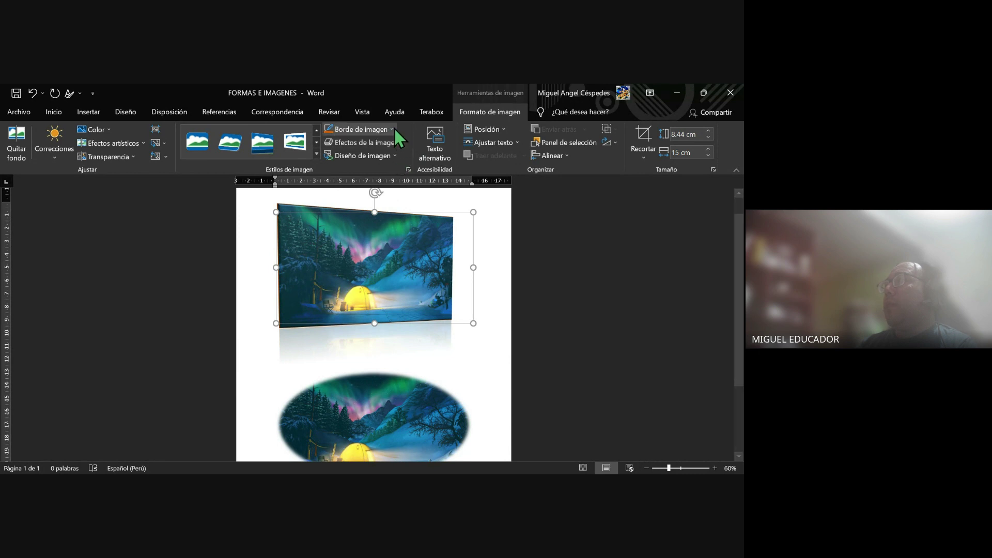
left_click(501, 295)
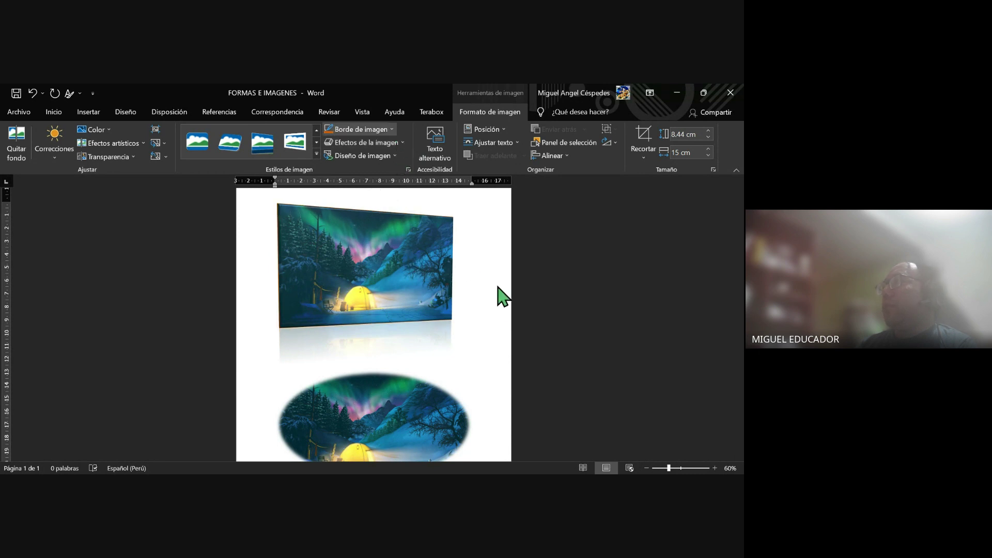
left_click(458, 254)
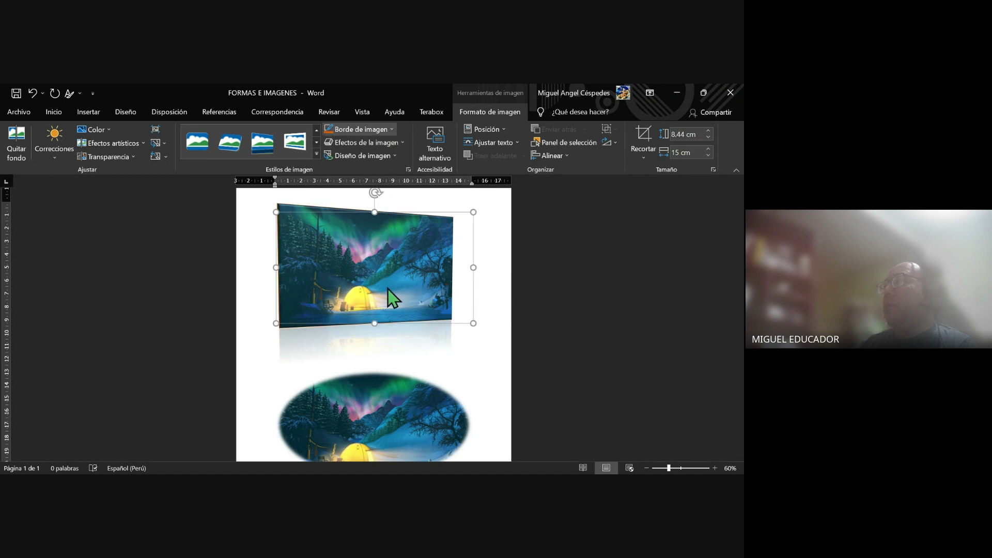
left_click(487, 312)
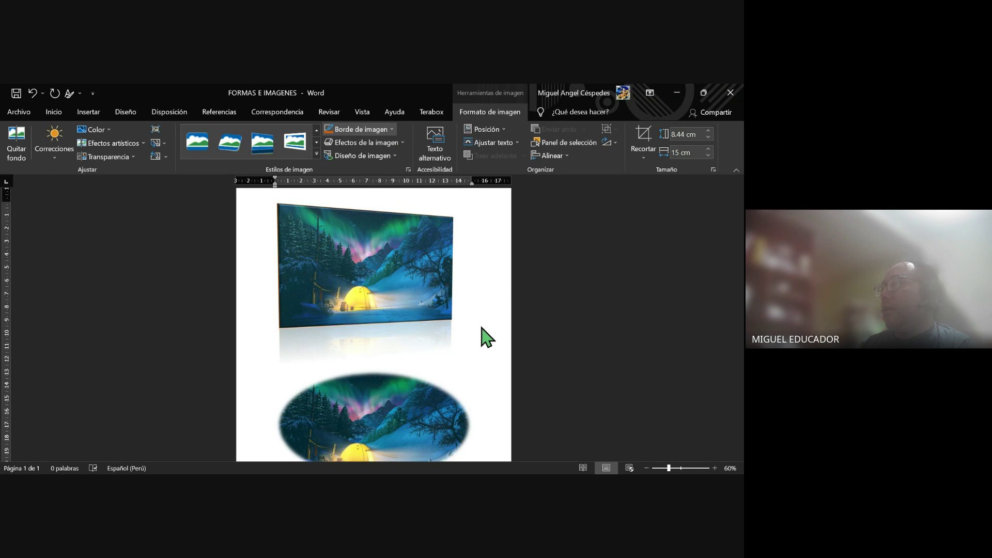
left_click(515, 263)
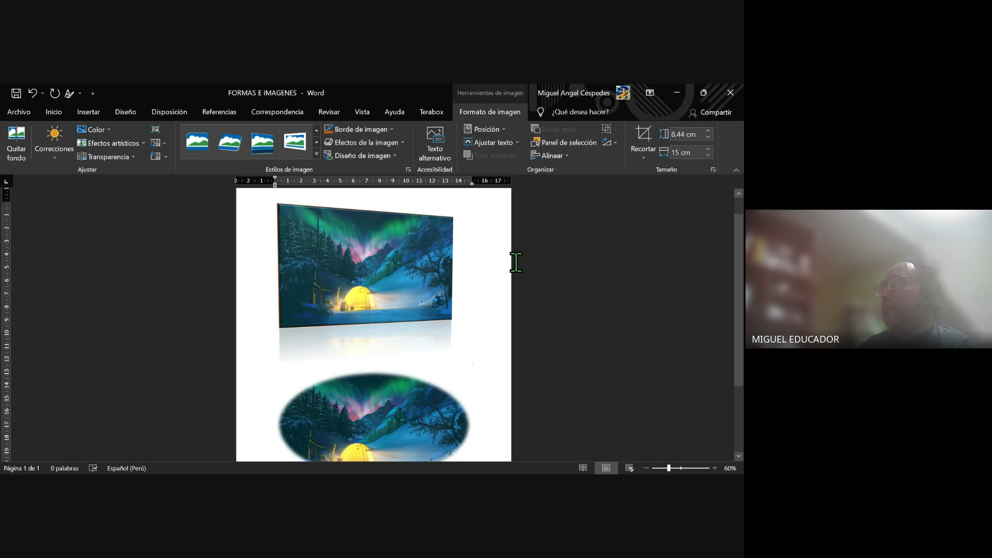
left_click(419, 228)
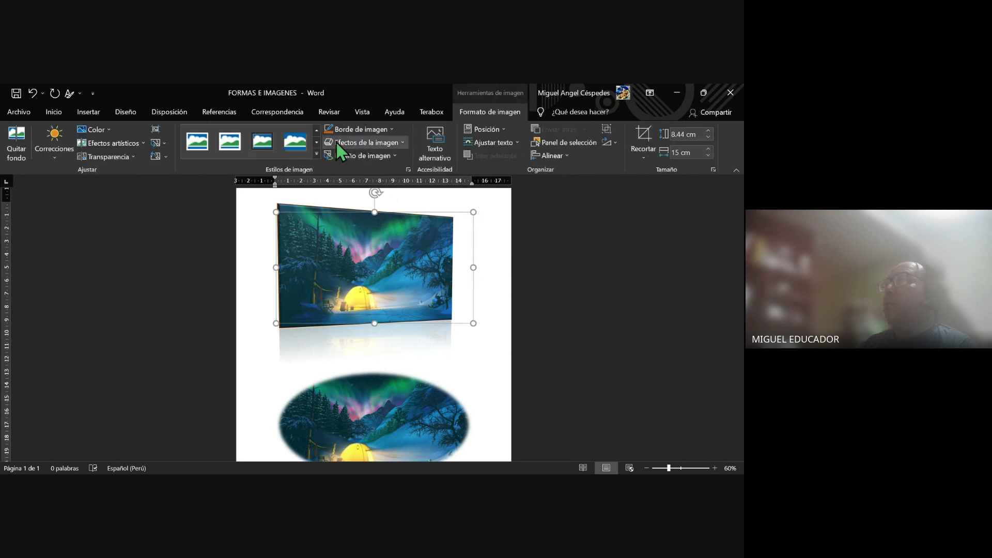
Replace the top photo's reflection style with the tilted white-frame style
key("ctrl+z")
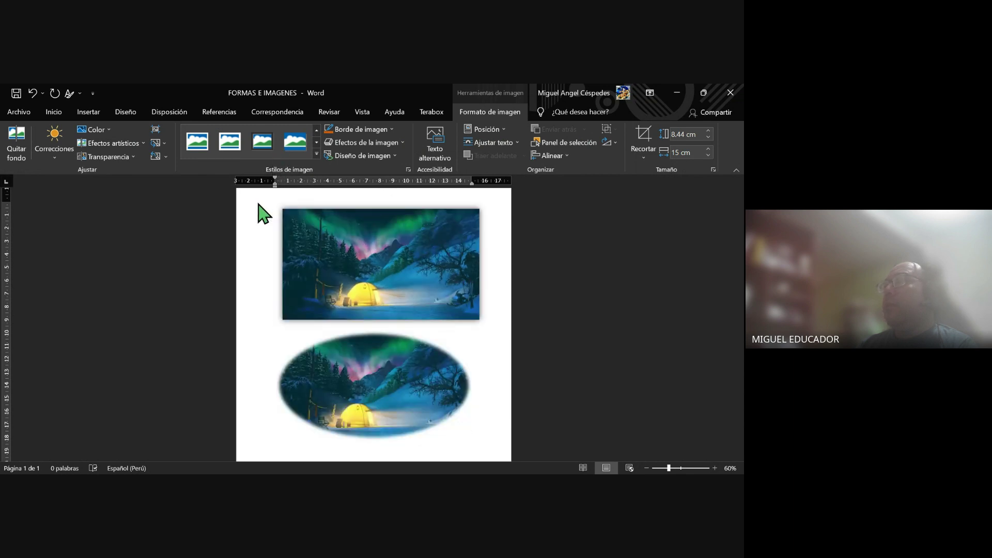
key("ctrl+y")
key("ctrl+y")
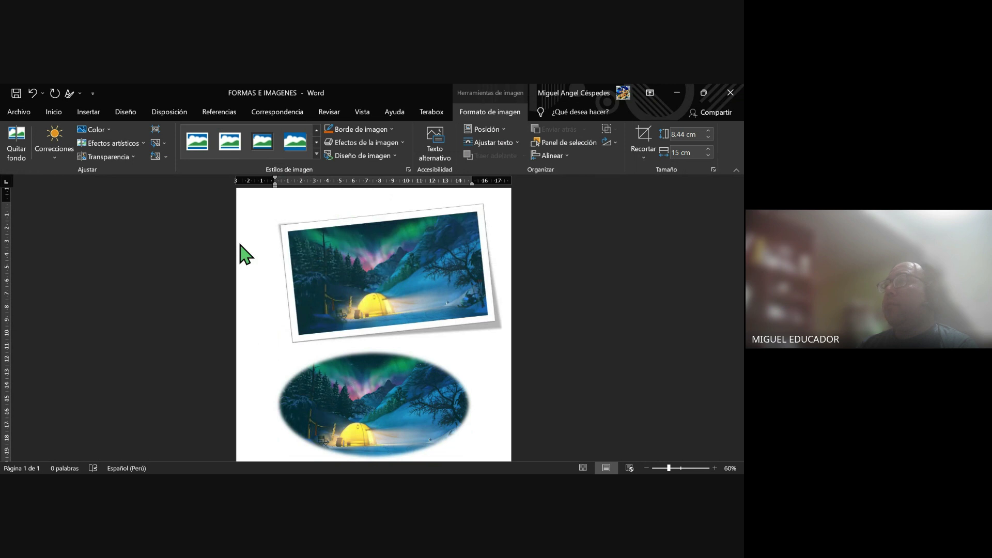
left_click(485, 385)
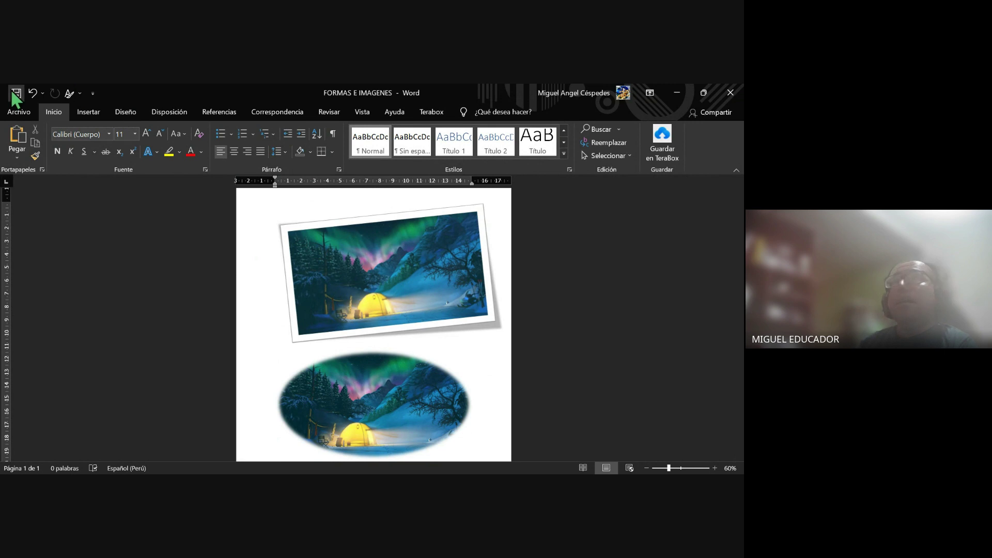
Try a picture format change on the oval copy, then undo it
left_click(404, 371)
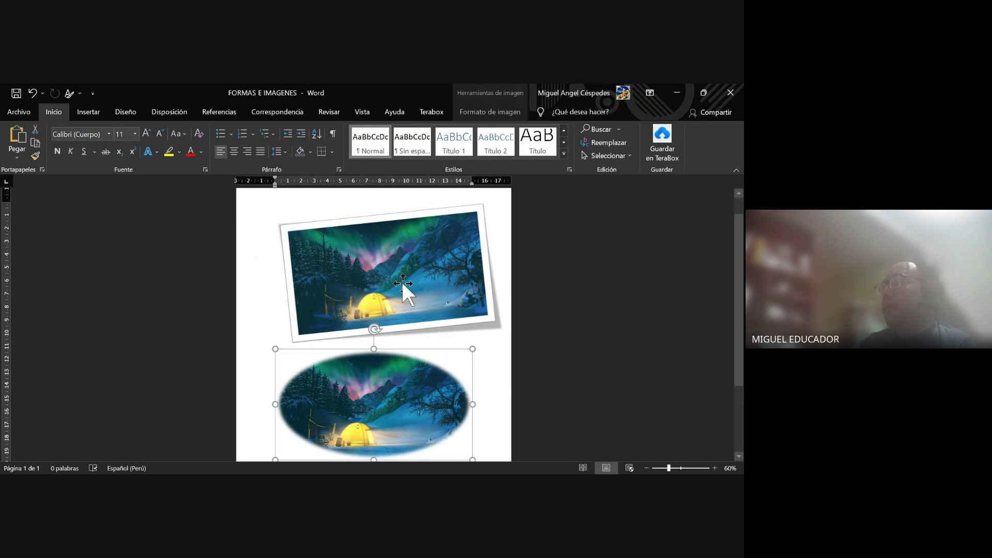
left_click(402, 281)
left_click(397, 386)
left_click(490, 112)
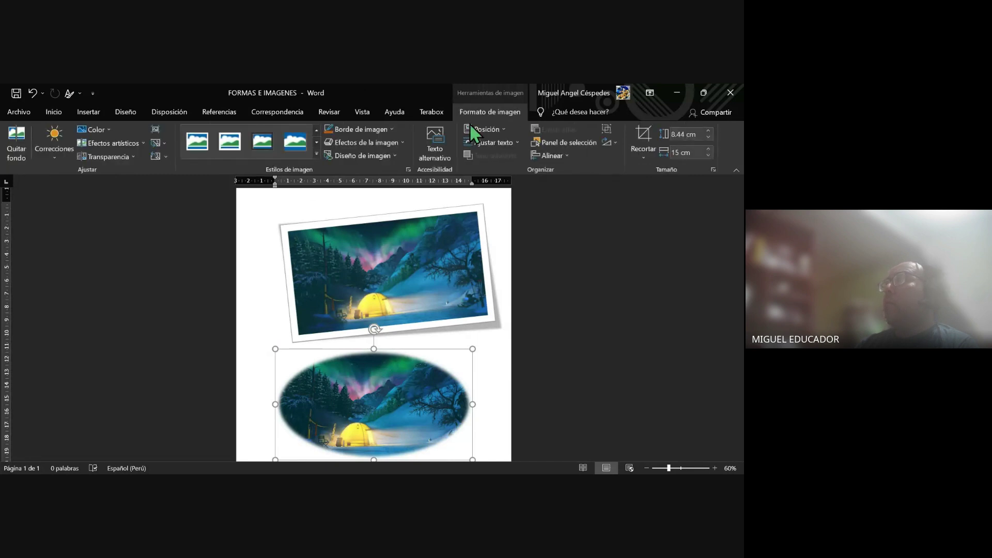
left_click(392, 256)
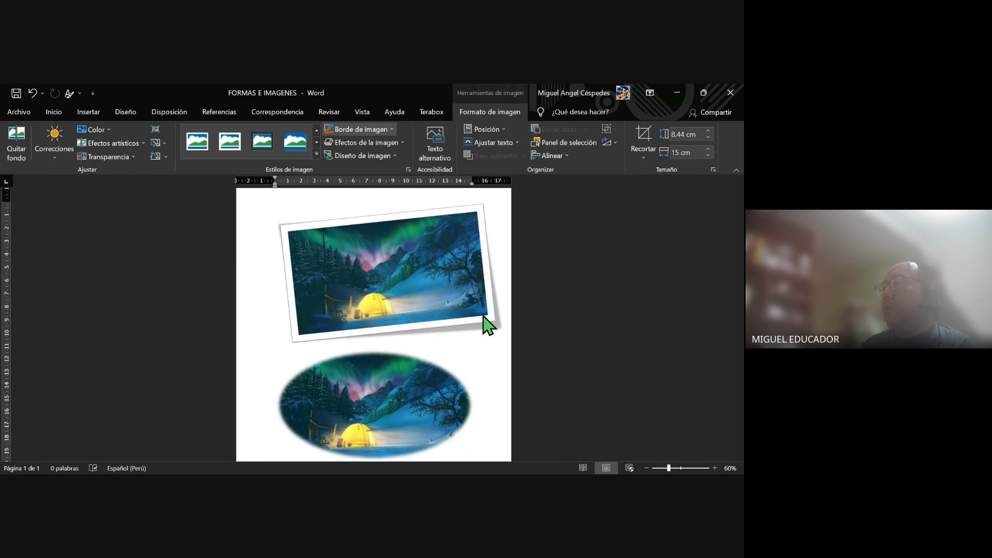
key("ctrl+z")
left_click(493, 383)
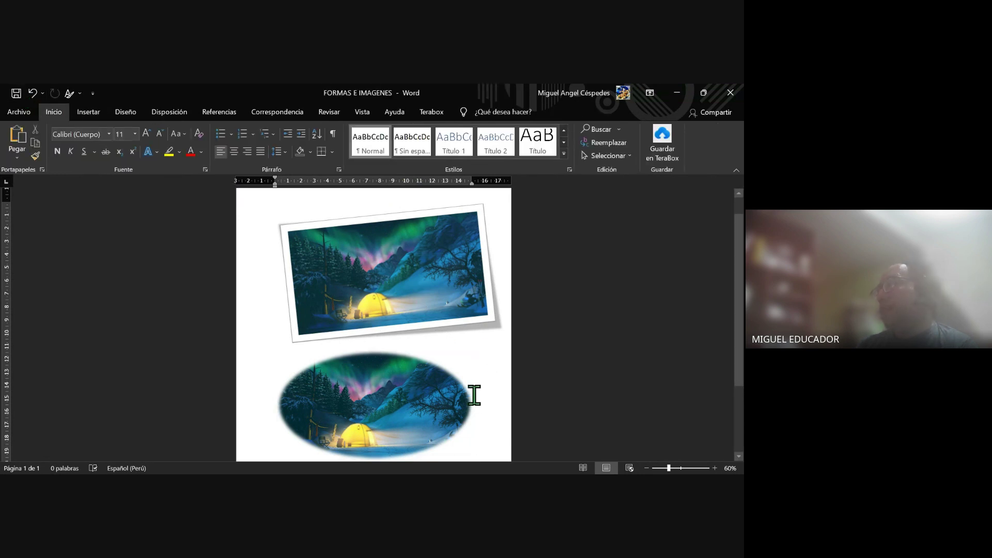
Select the oval picture and minimize the browser to get back to Word
scroll(474, 395, "down", 1)
scroll(473, 395, "down", 2)
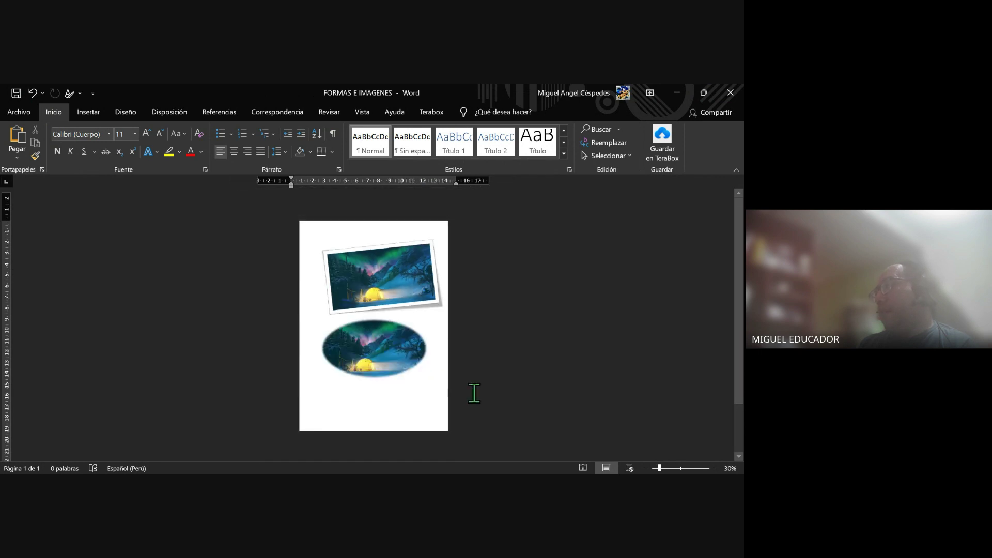
scroll(437, 335, "up", 1)
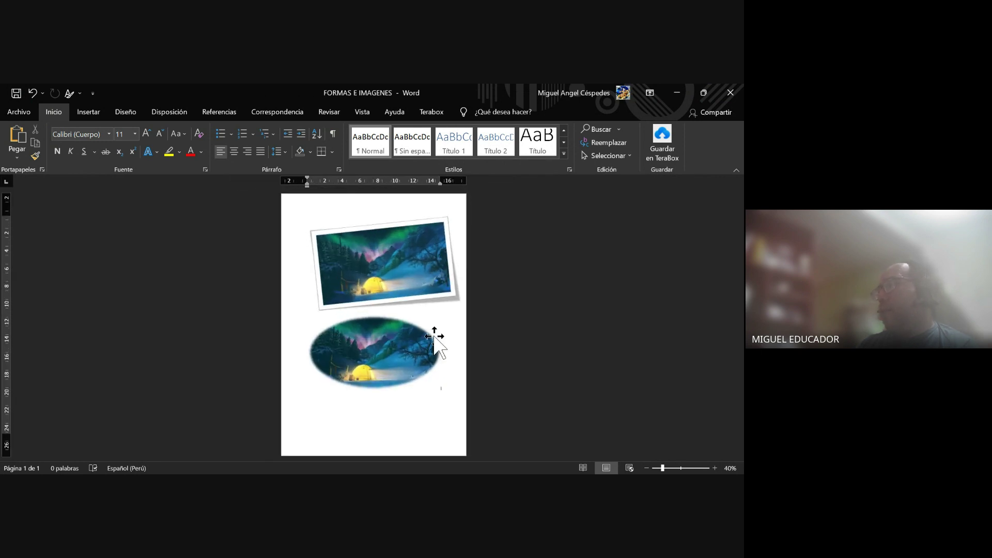
left_click(402, 337)
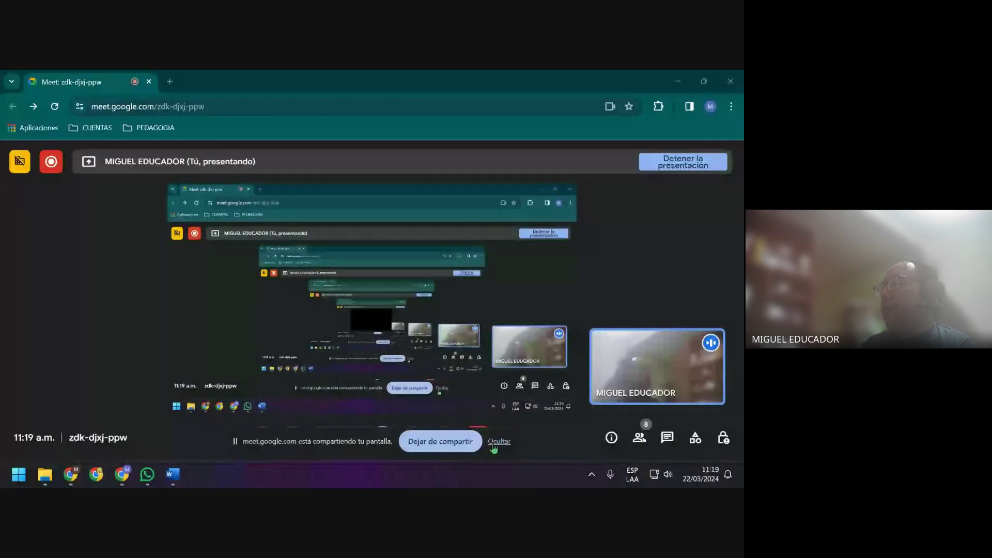
left_click(491, 447)
left_click(170, 83)
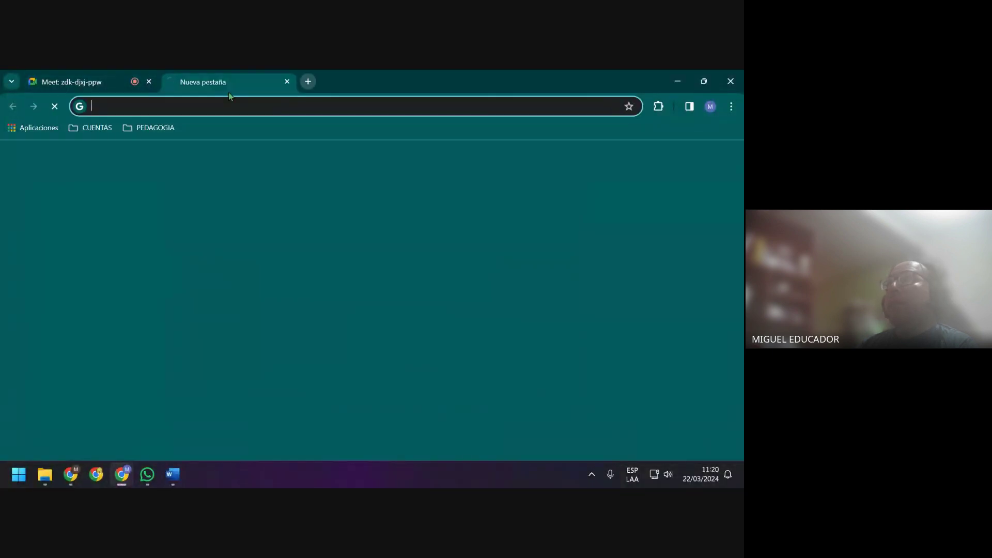
left_click(681, 82)
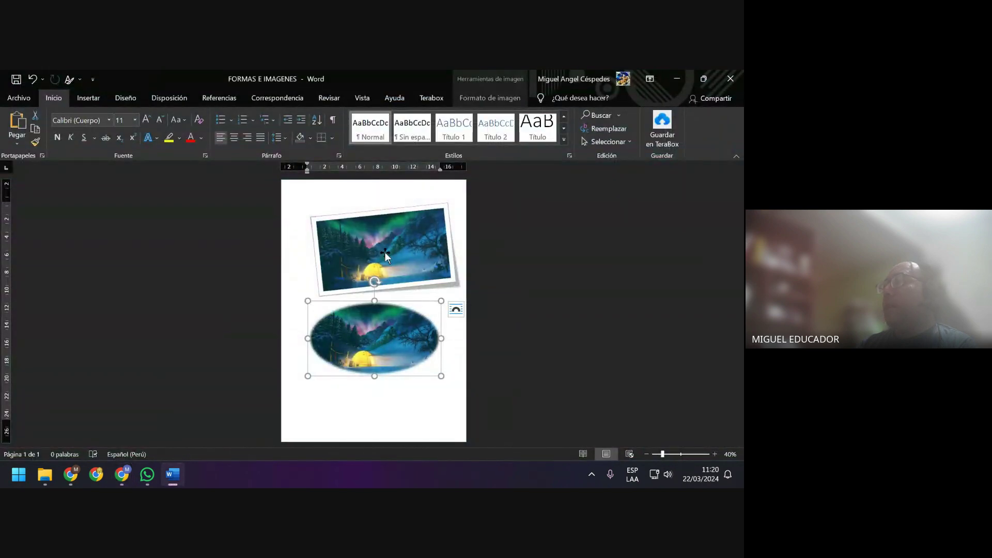
Replace the oval picture's image with the chatgpt file from disk
left_click(395, 243)
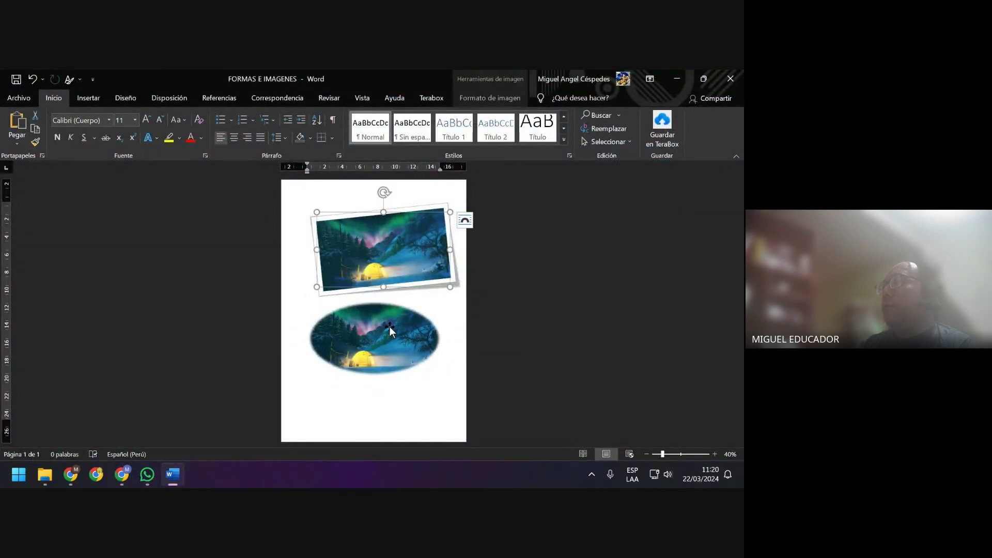
left_click(389, 327)
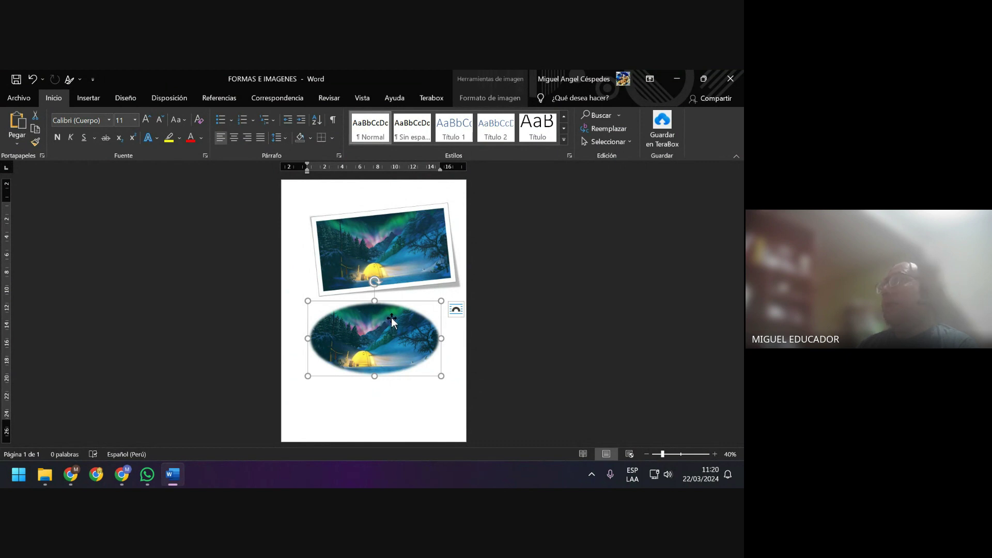
right_click(386, 329)
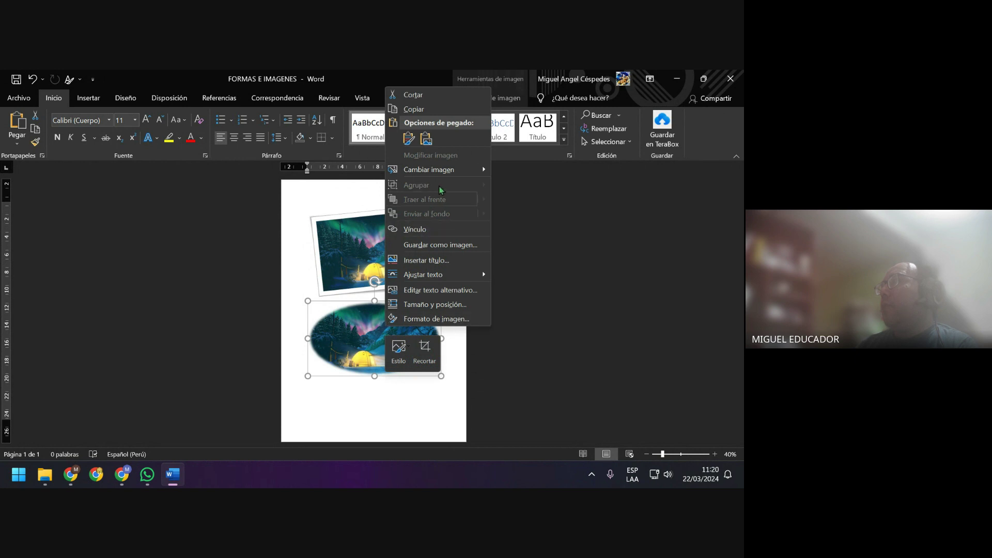
mouse_move(434, 169)
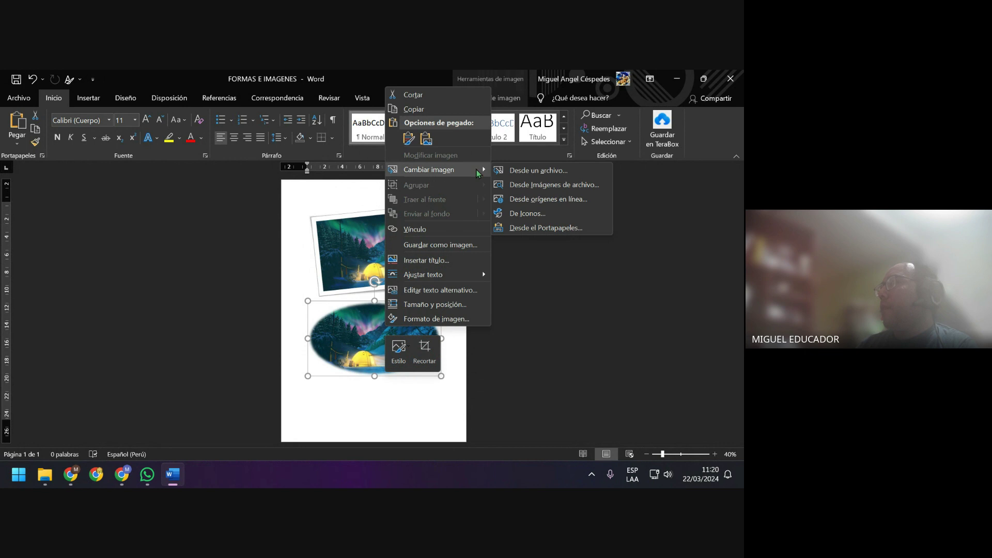
left_click(546, 171)
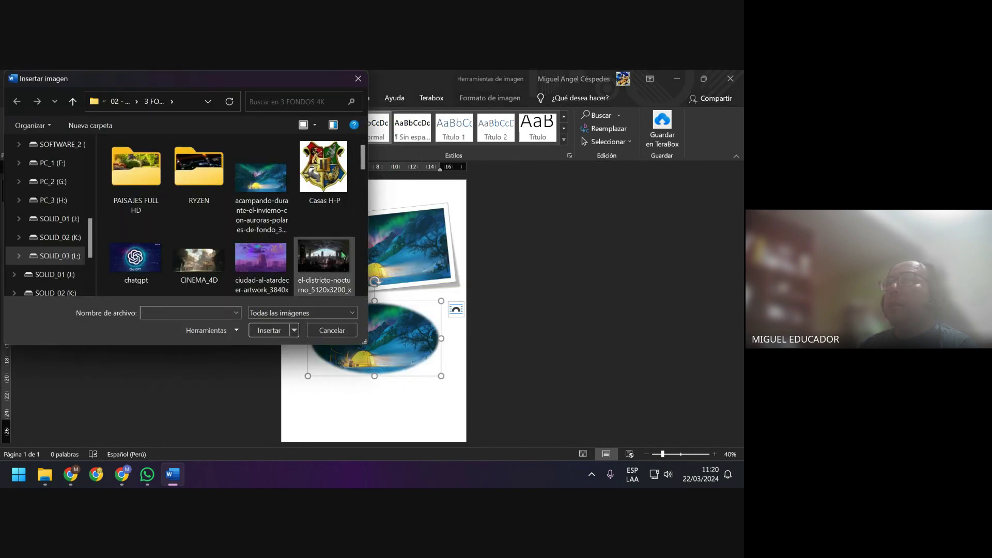
left_click(155, 258)
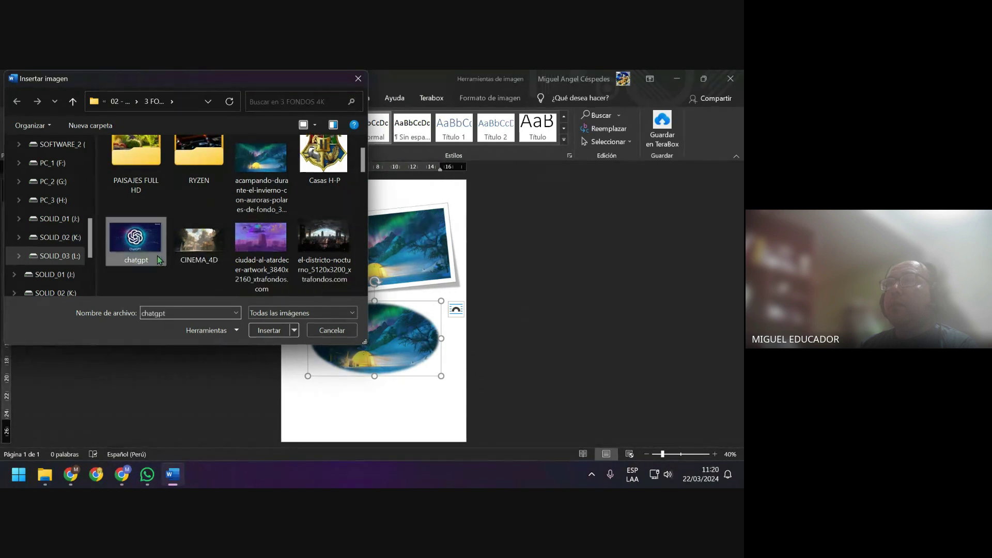
left_click(293, 325)
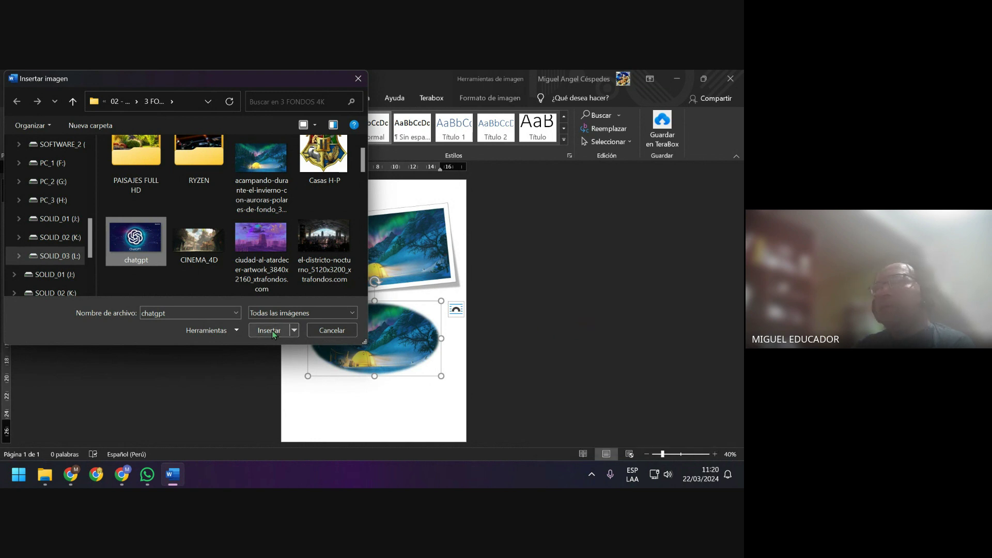
left_click(332, 331)
Repeat the change-picture so the chatgpt logo fills the oval shape
right_click(373, 335)
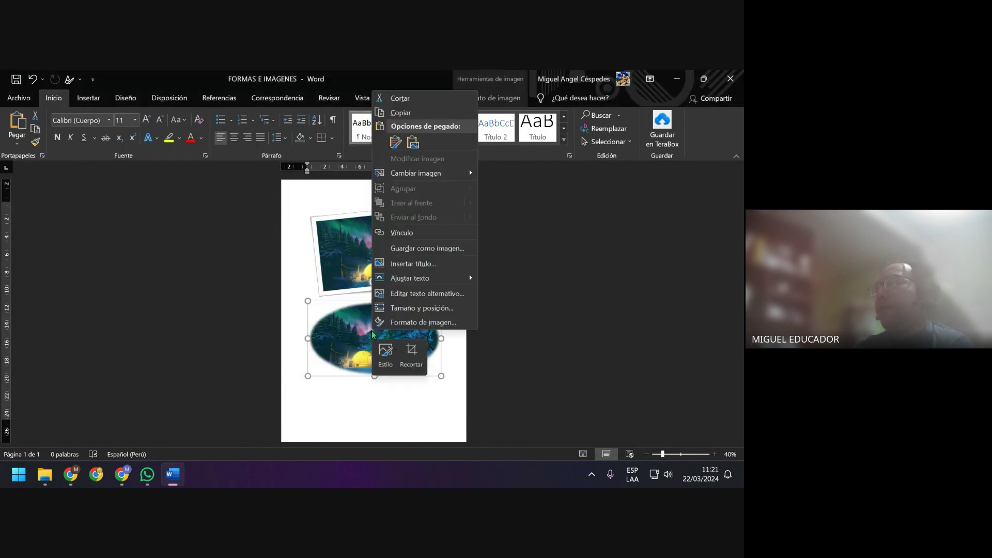
mouse_move(415, 172)
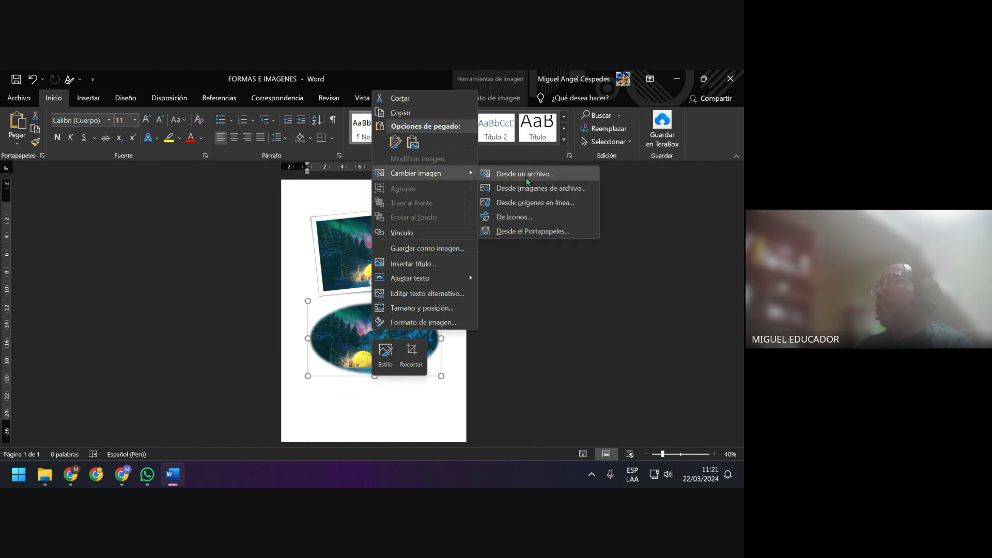
left_click(527, 176)
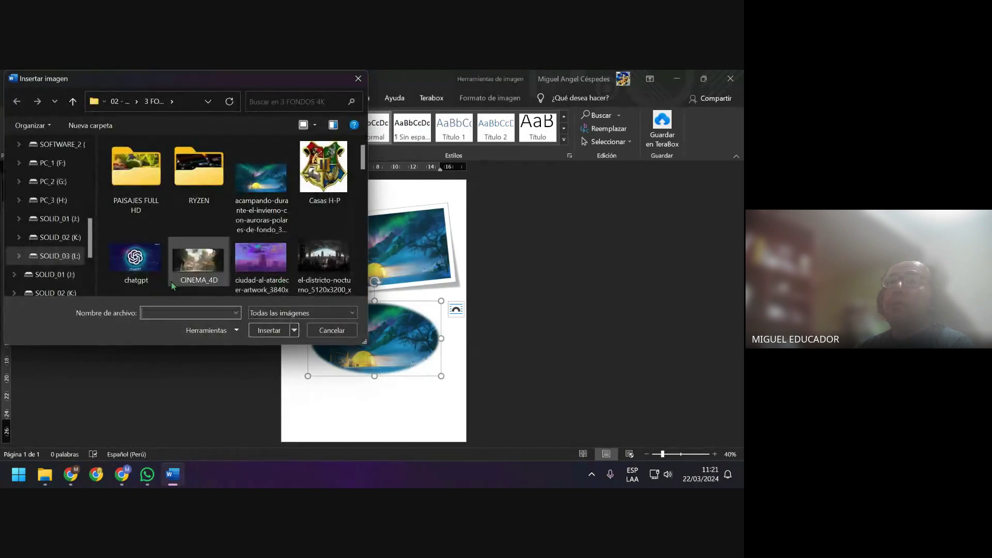
left_click(136, 261)
left_click(267, 331)
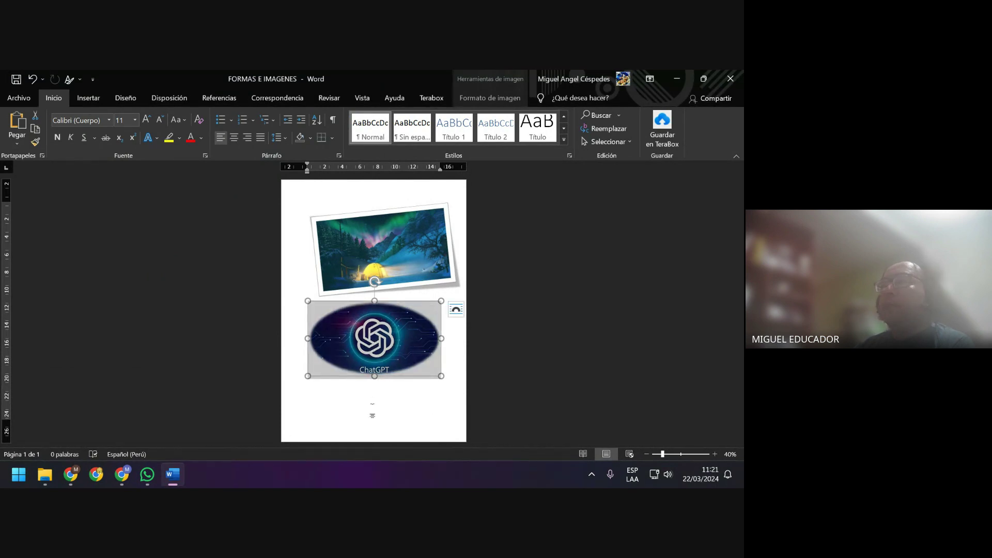
left_click(465, 355)
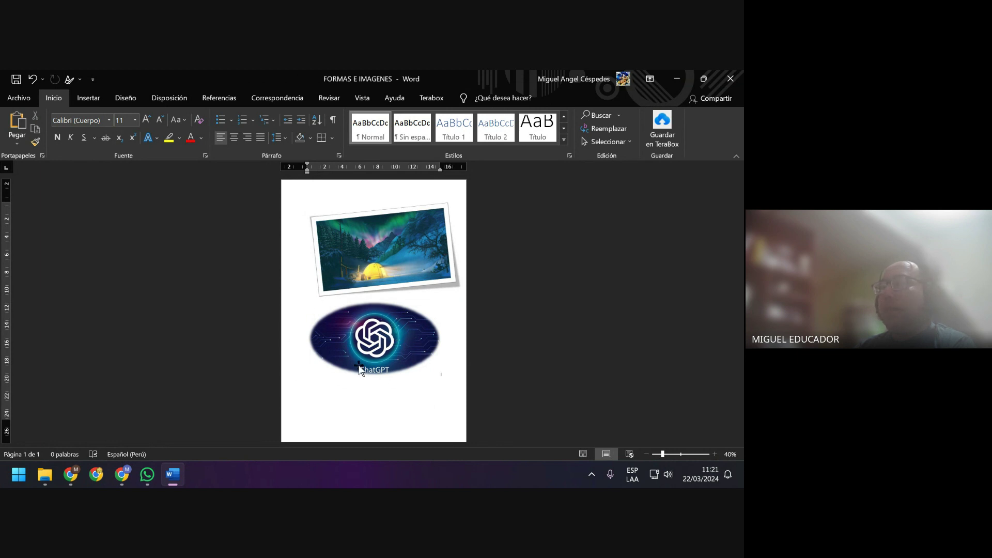
left_click(377, 236)
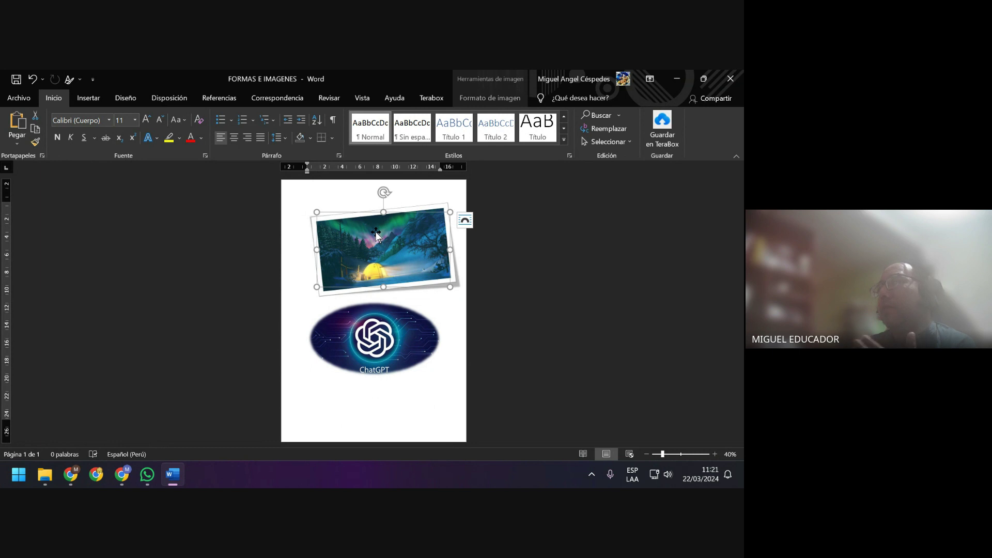
Swap the top framed picture's image for PC_GAMER
right_click(377, 235)
mouse_move(423, 302)
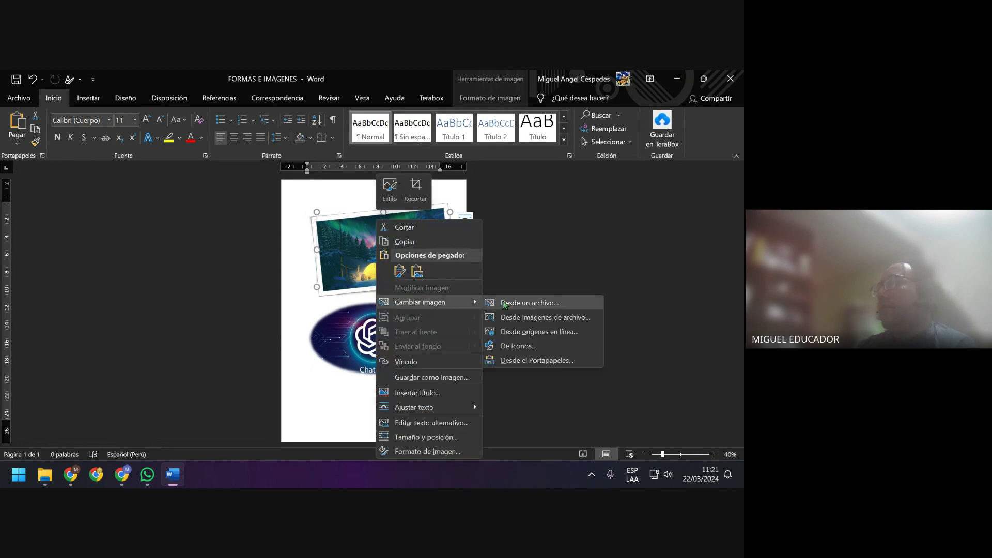
left_click(509, 303)
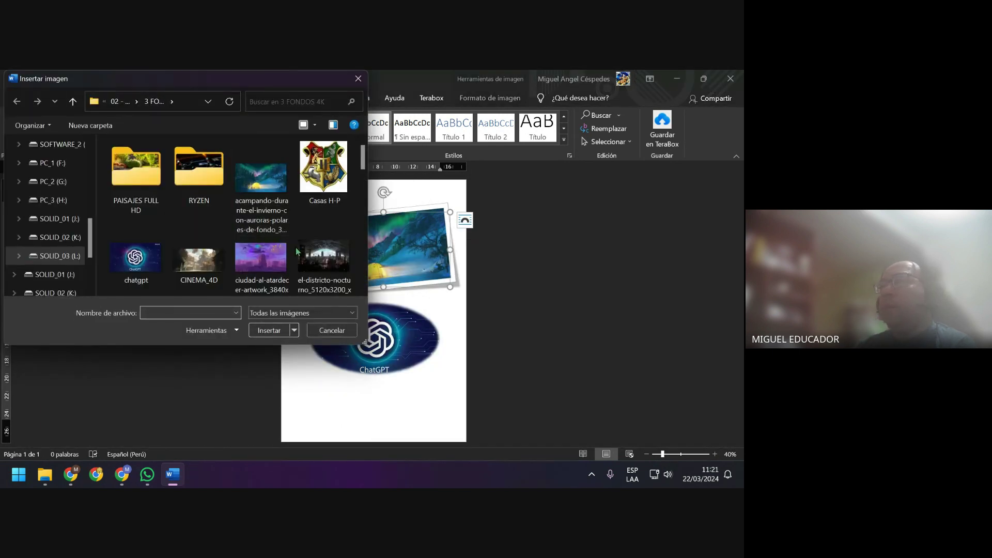
scroll(308, 269, "down", 5)
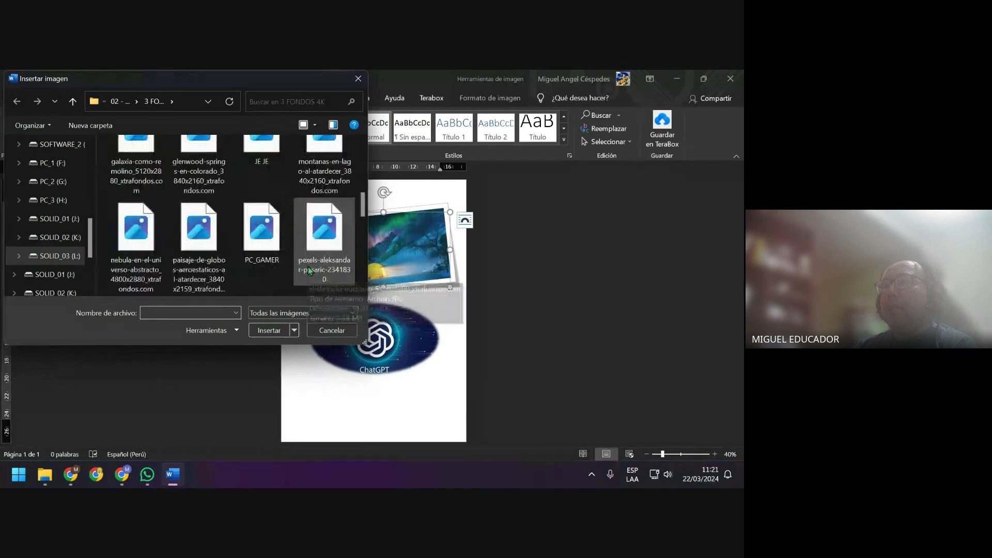
left_click(261, 230)
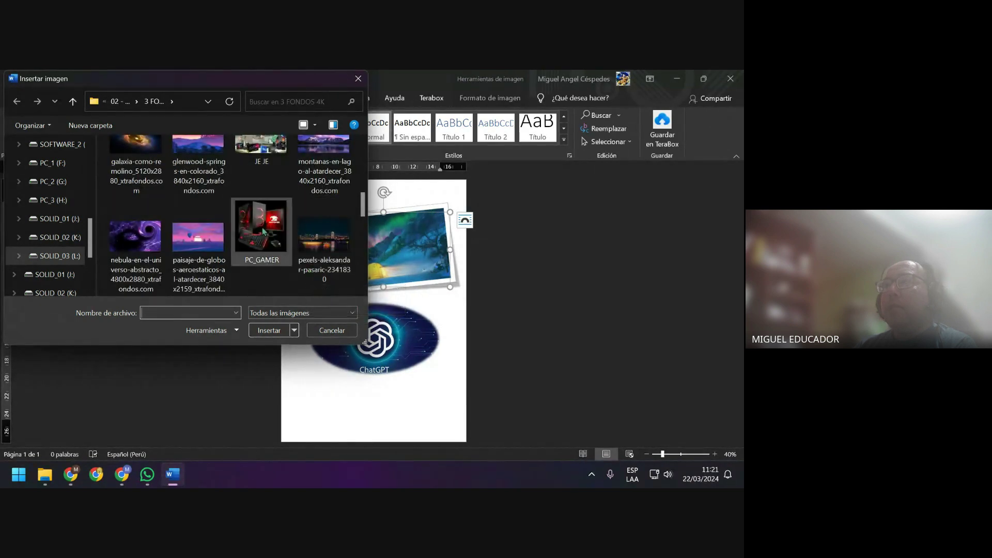
left_click(268, 330)
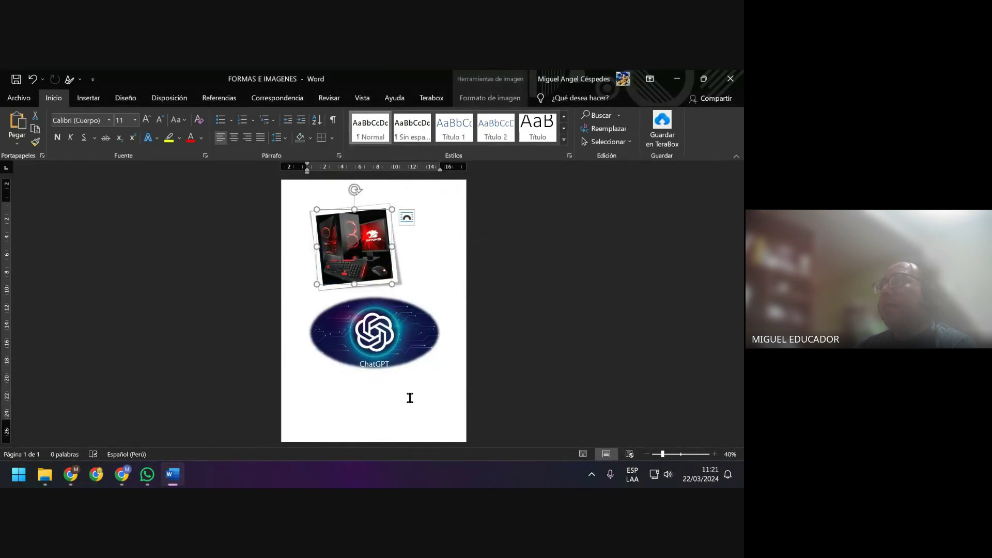
key("Tab")
Centre the gaming PC picture on the page
left_click(448, 254)
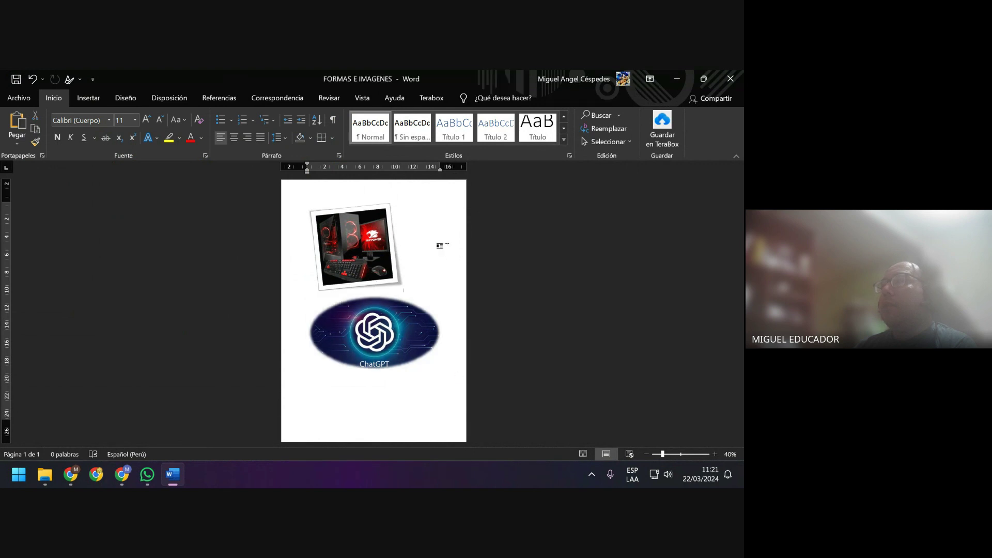
left_click(347, 237)
left_click(430, 231)
left_click(235, 138)
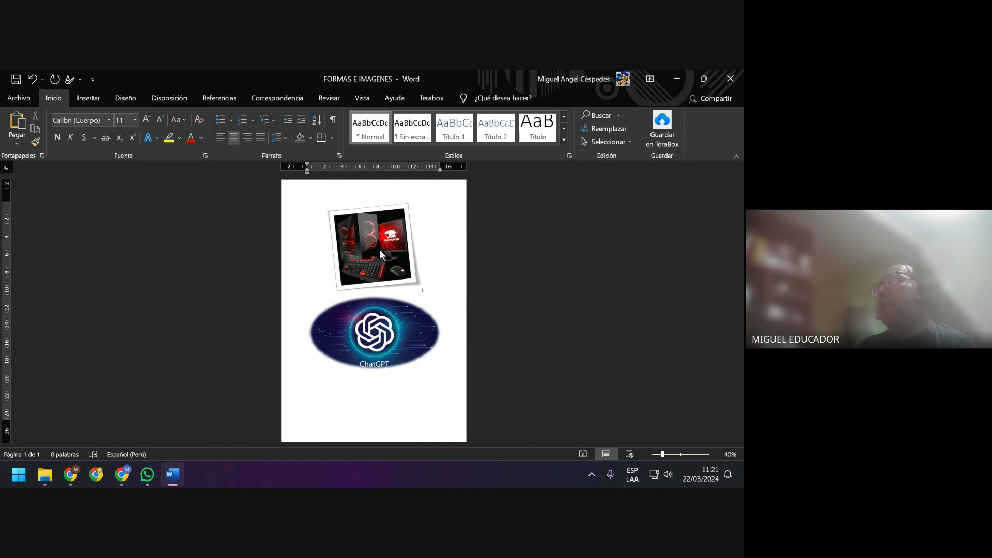
Replace the ChatGPT oval picture with the Casas H-P image from a file
left_click(406, 342)
right_click(405, 340)
mouse_move(449, 185)
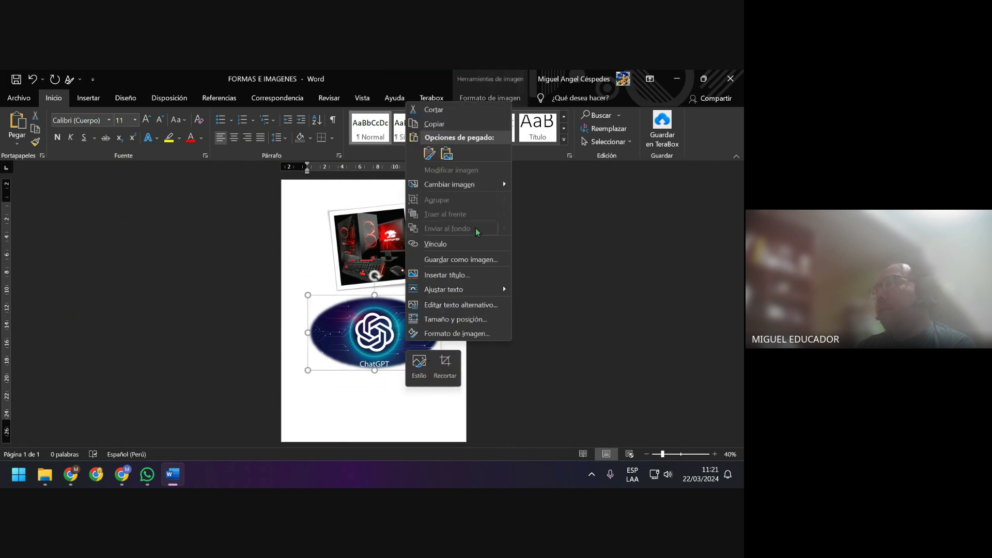
left_click(519, 187)
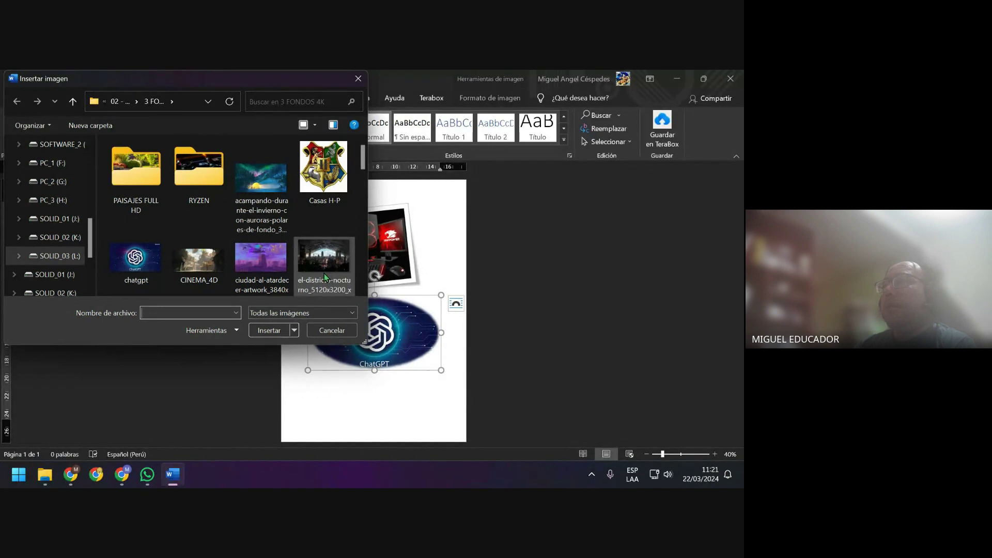
left_click(323, 170)
left_click(269, 330)
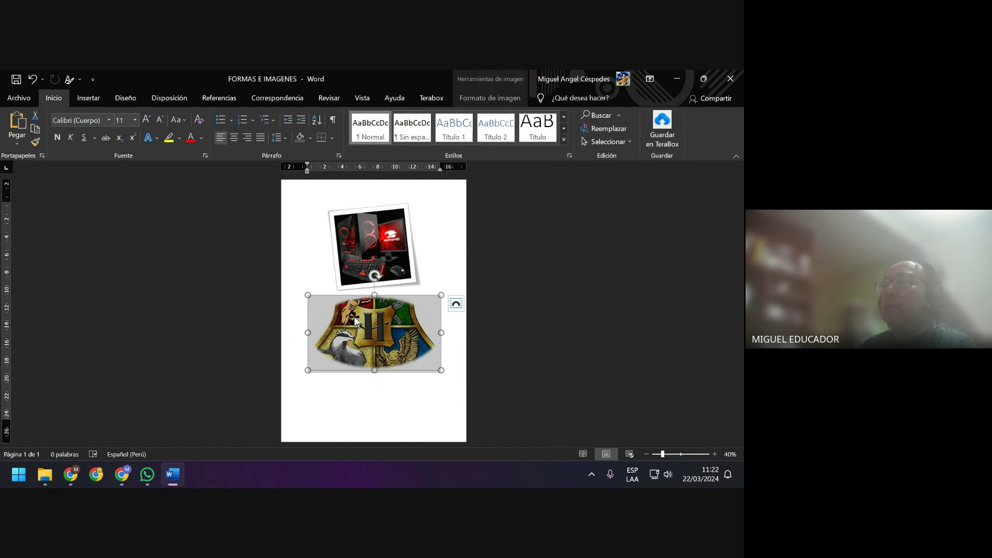
Swap that oval picture for the colourful space-with-planets image
right_click(388, 326)
mouse_move(433, 168)
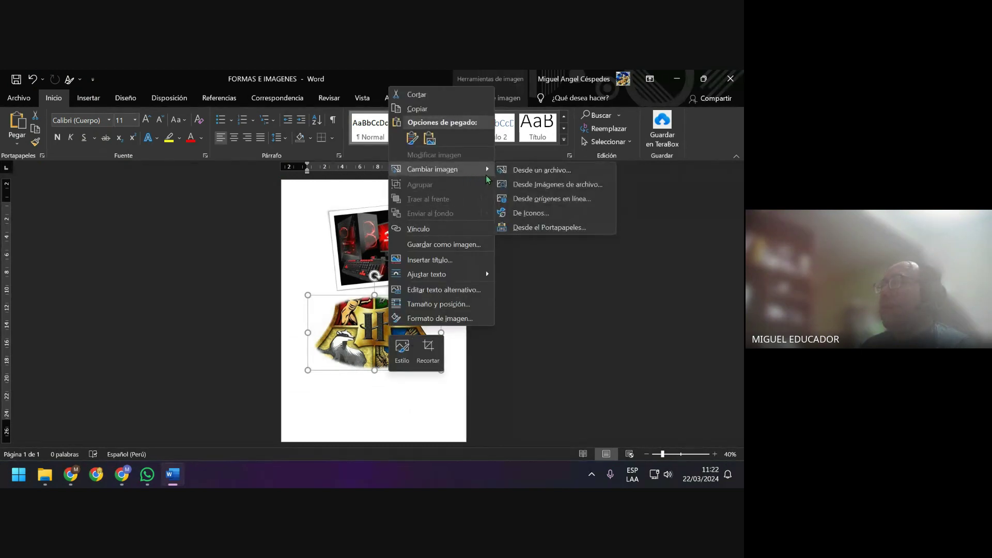
left_click(540, 171)
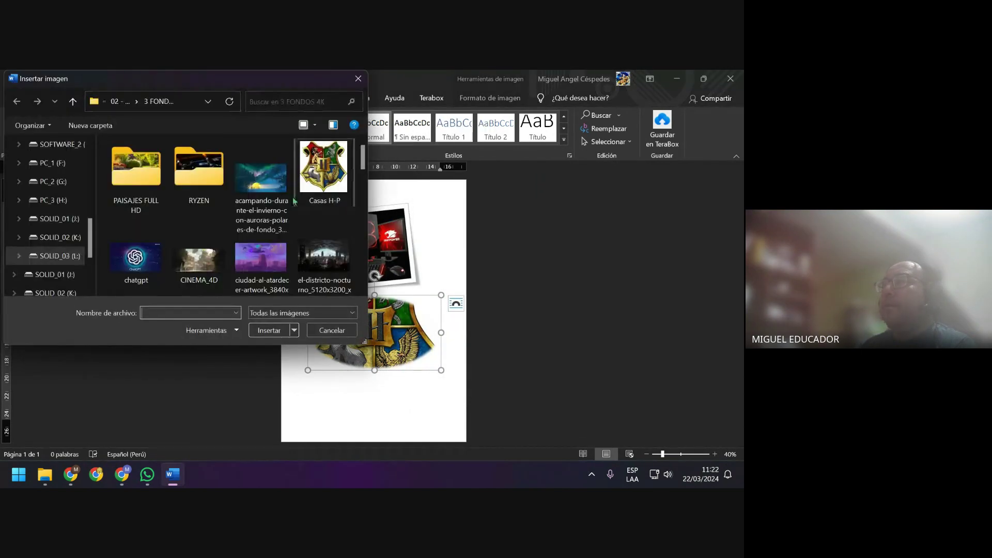
scroll(305, 247, "down", 2)
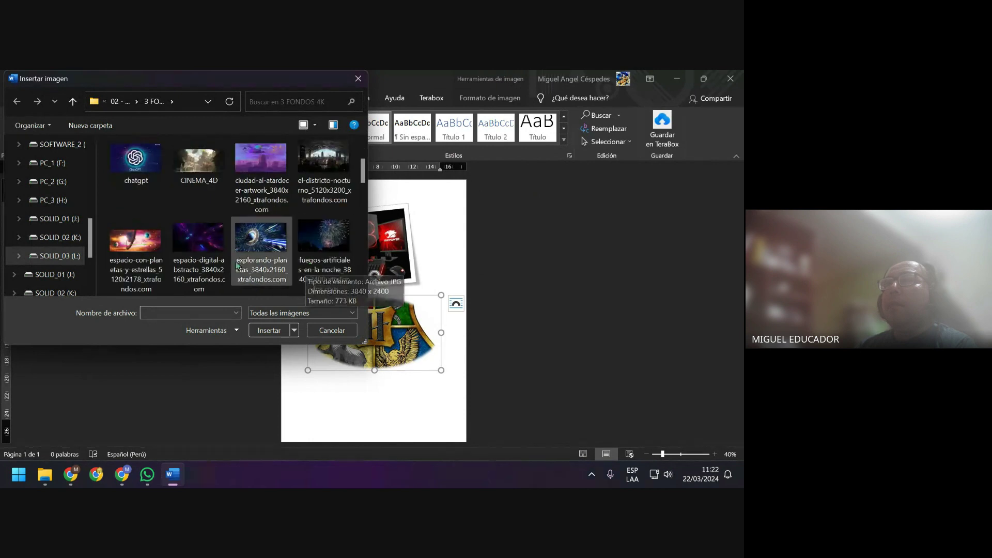
left_click(135, 243)
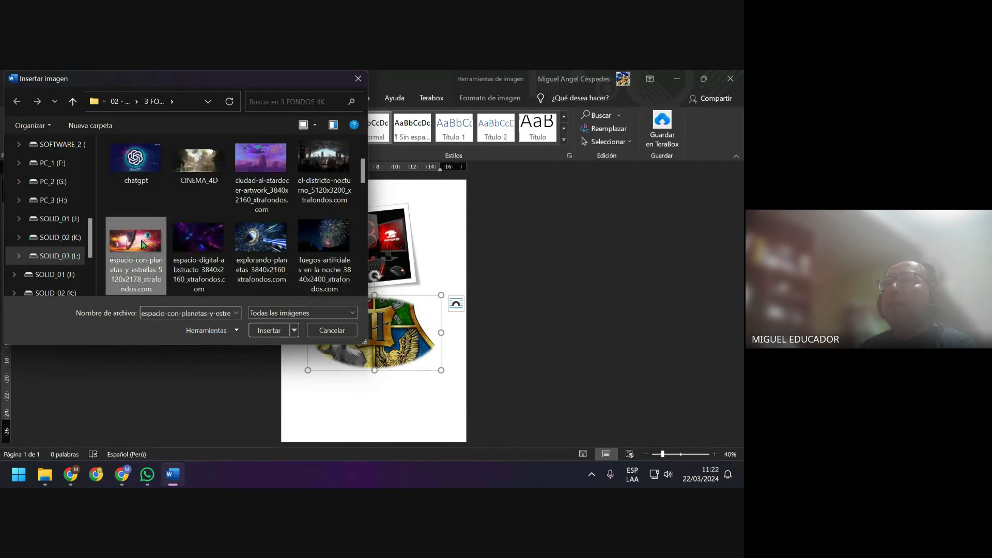
left_click(271, 331)
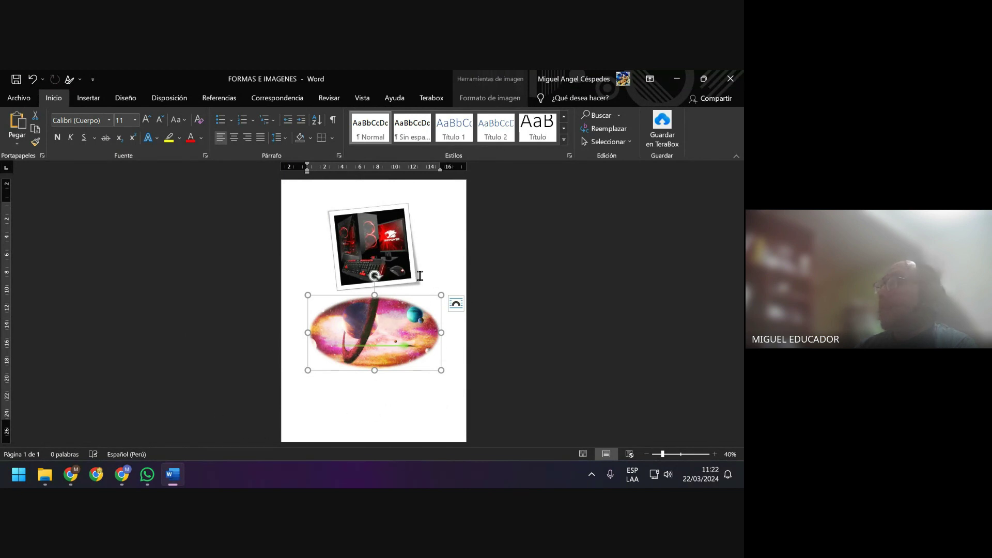
Apply a tilted perspective reflected picture style to the space picture
left_click(490, 97)
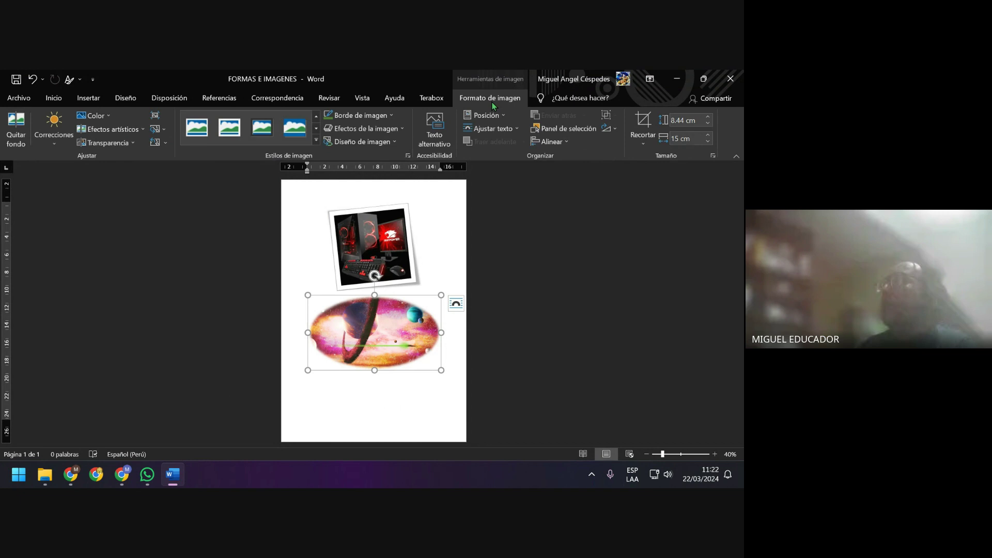
left_click(317, 140)
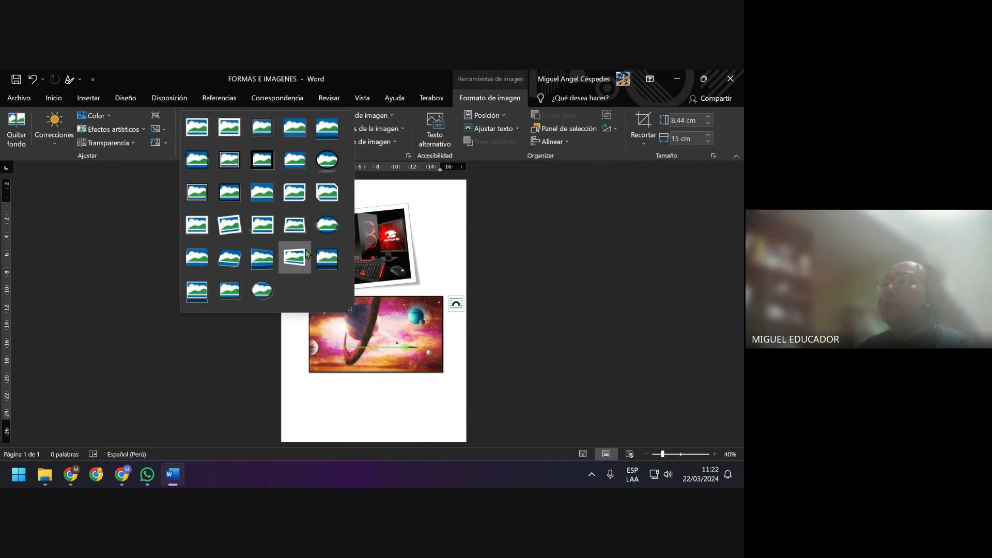
left_click(262, 290)
key("ctrl+z")
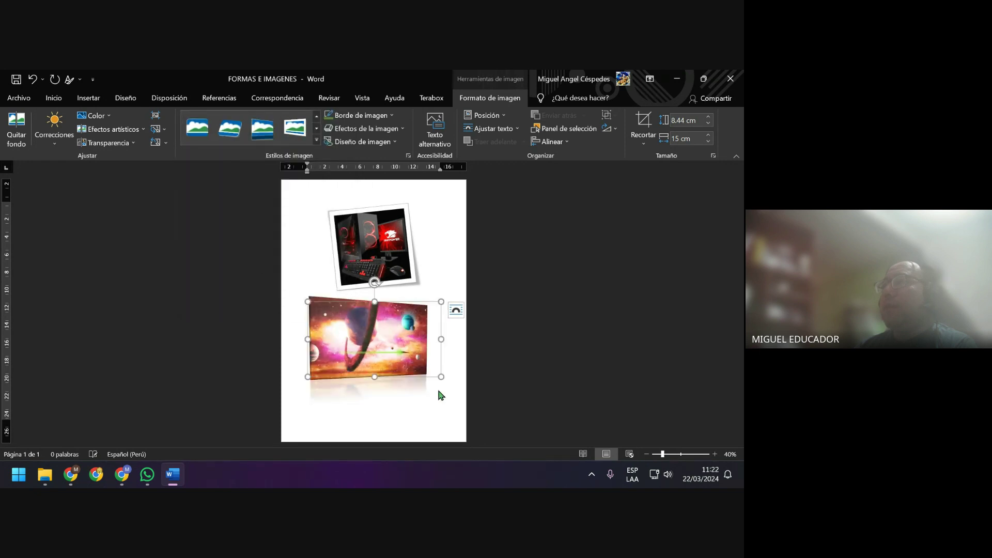
left_click(438, 395)
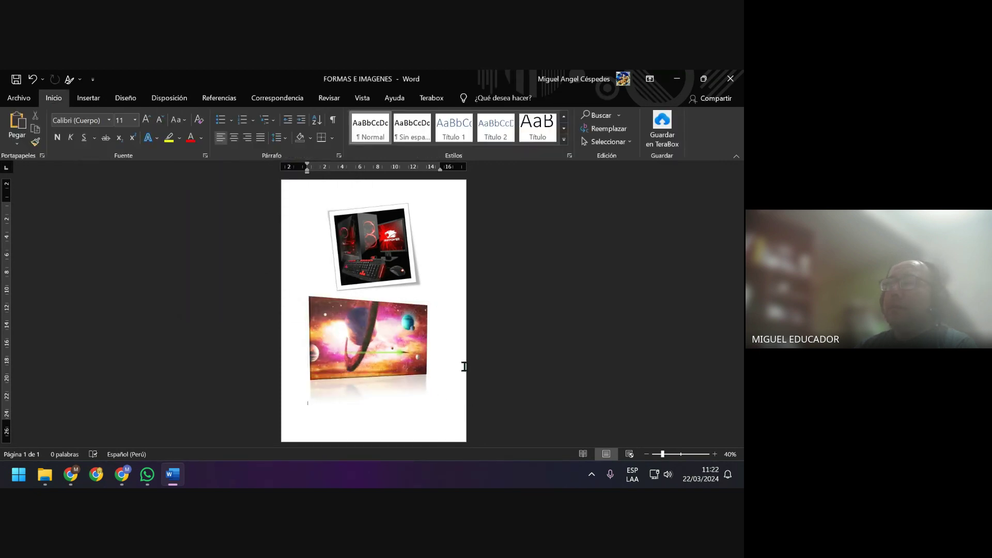
Give the gaming PC picture the Bisel reflejado, negro picture style
left_click(404, 244)
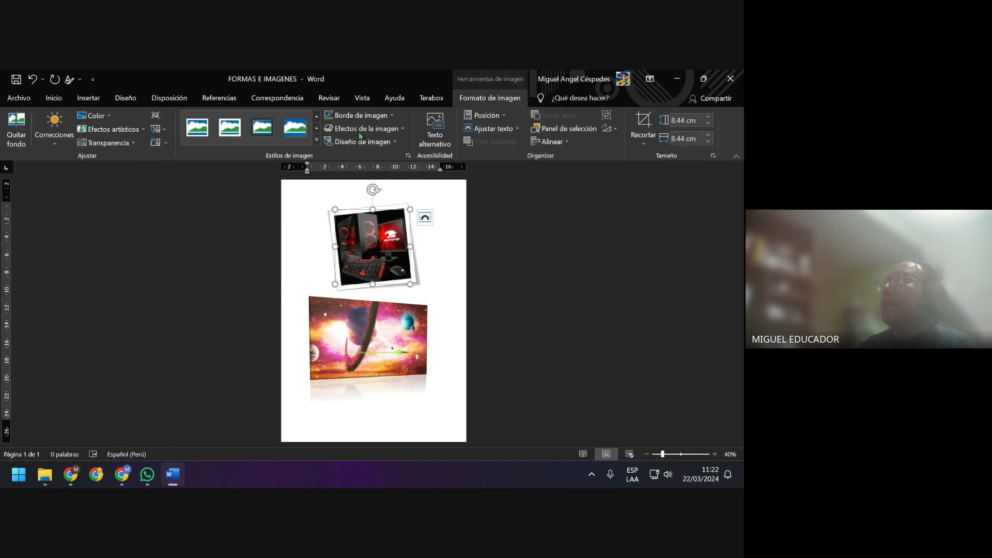
left_click(317, 139)
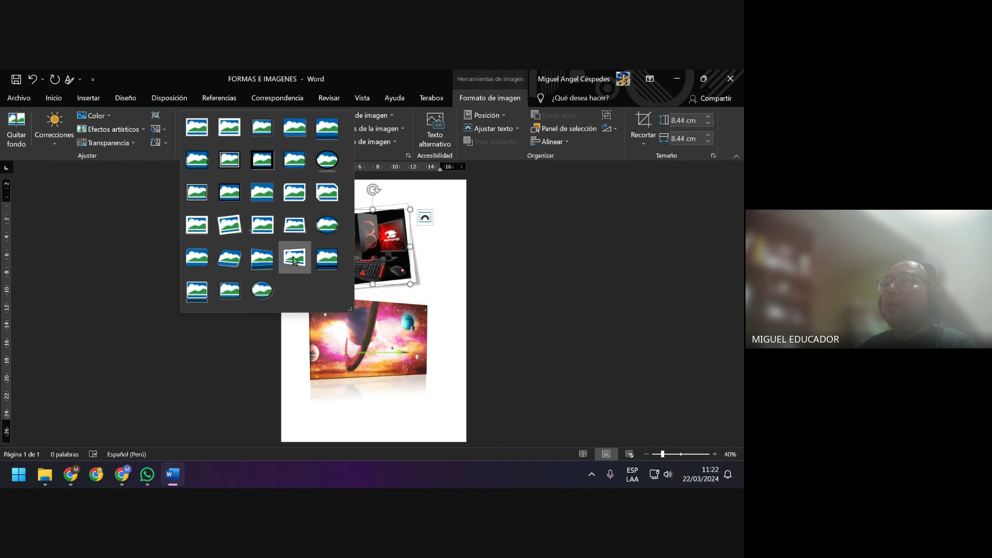
left_click(328, 264)
left_click(439, 269)
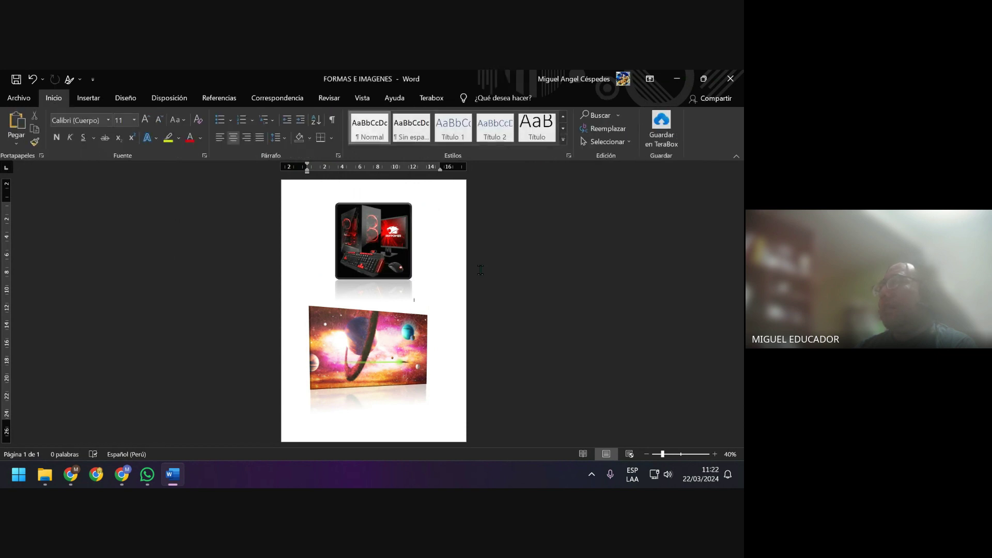
left_click(391, 236)
Replace the gaming PC picture with the ciudad-al-atardecer artwork and save the document
right_click(391, 236)
mouse_move(439, 302)
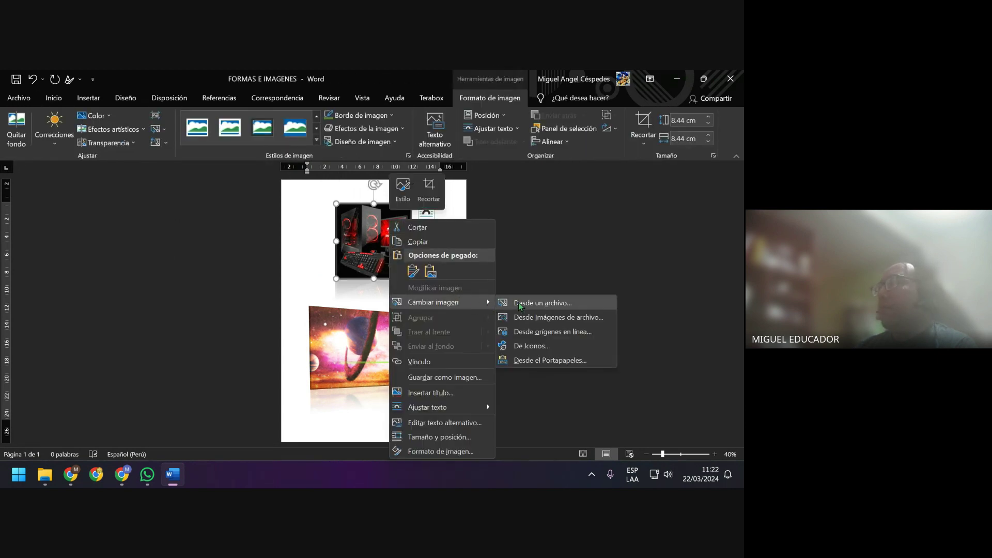
left_click(517, 302)
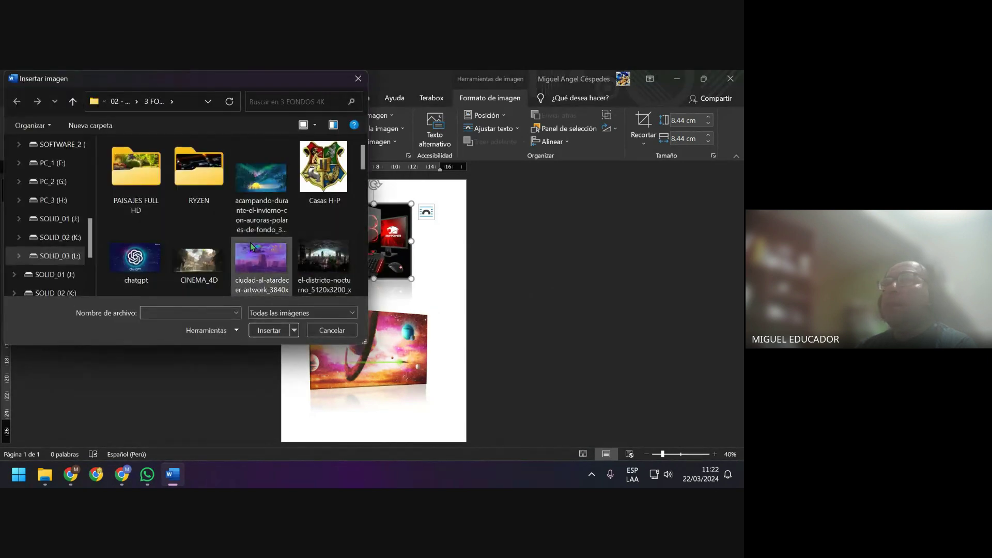
left_click(256, 223)
double_click(275, 252)
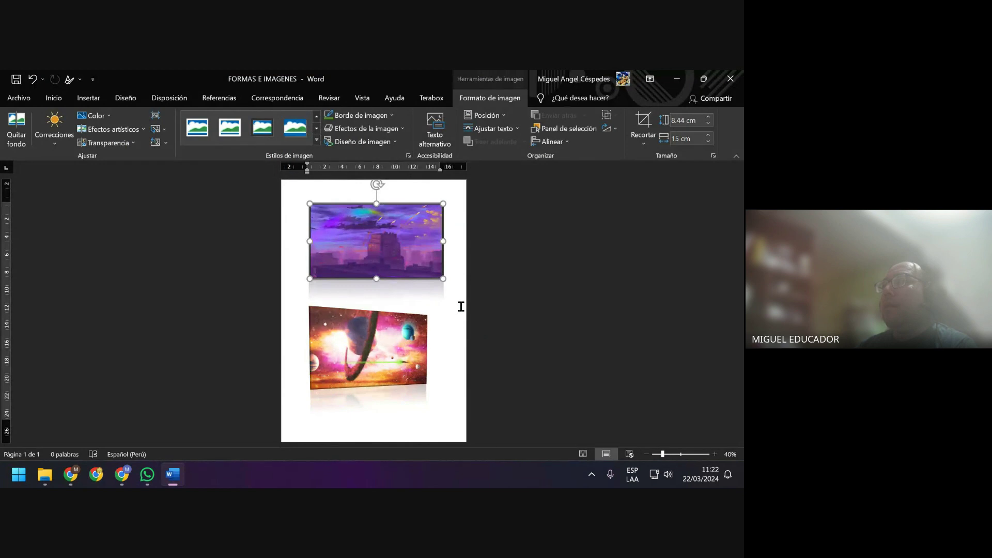
left_click(491, 326)
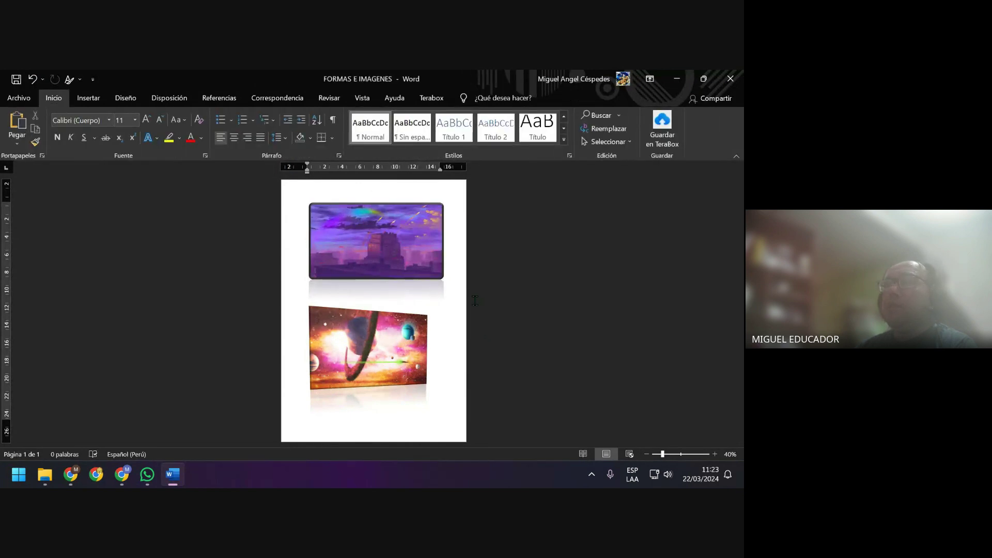
left_click(16, 79)
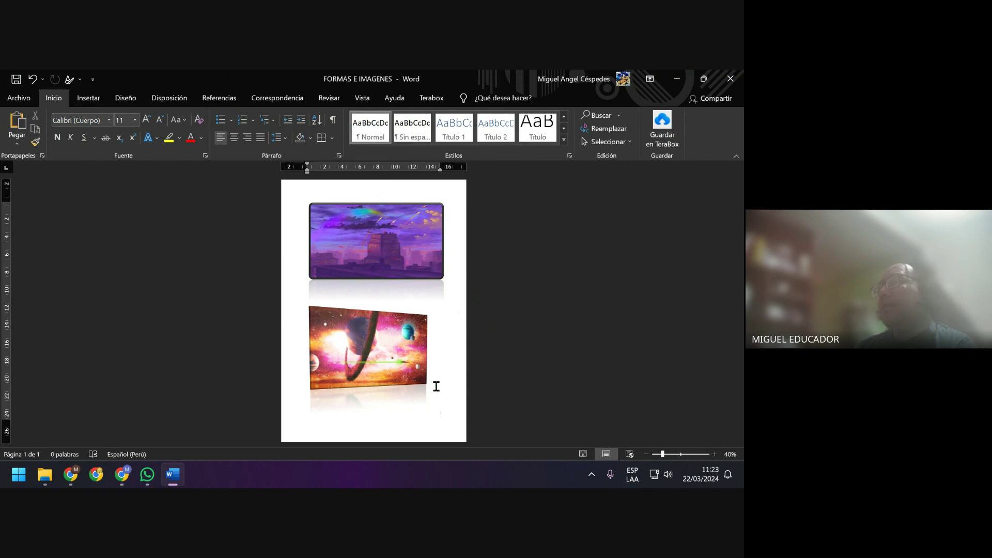
Check the city and space pictures, then put the caret just after the bottom picture
left_click(417, 237)
left_click(399, 348)
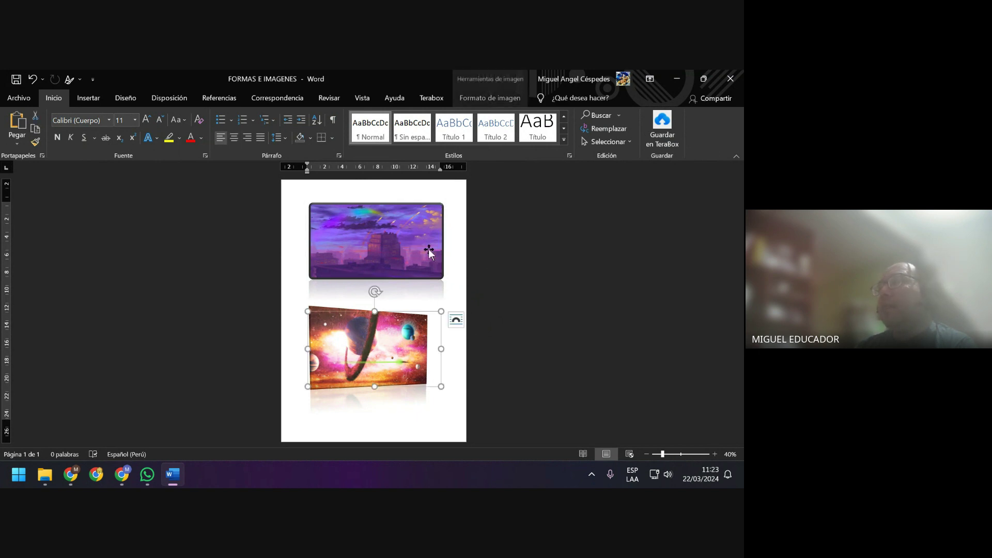
left_click(428, 249)
left_click(396, 347)
left_click(357, 236)
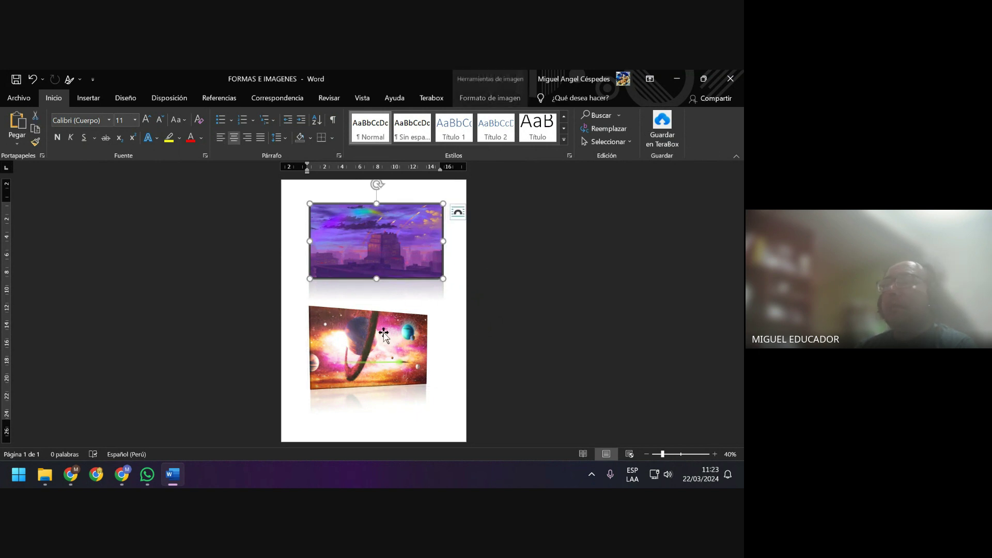
left_click(375, 313)
left_click(405, 263)
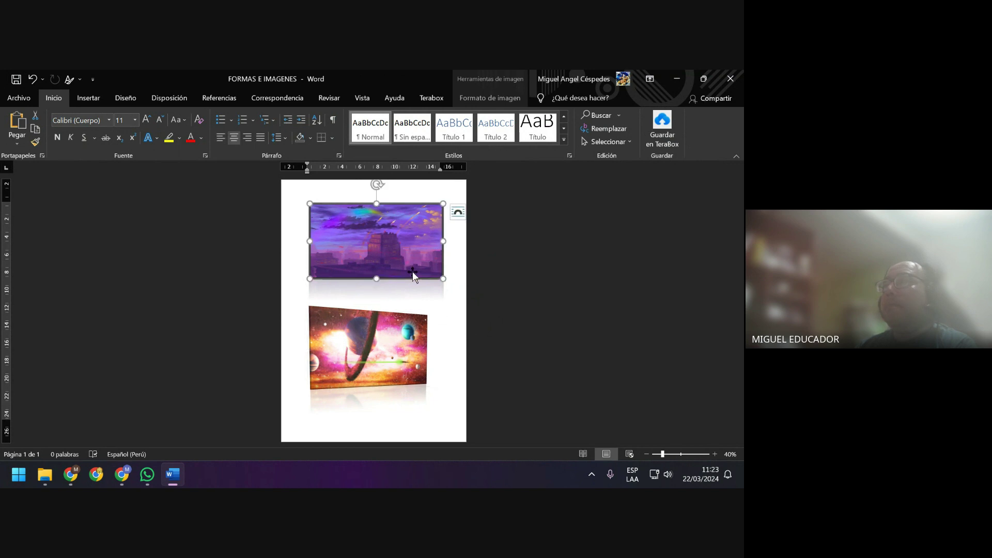
left_click(396, 341)
left_click(461, 284)
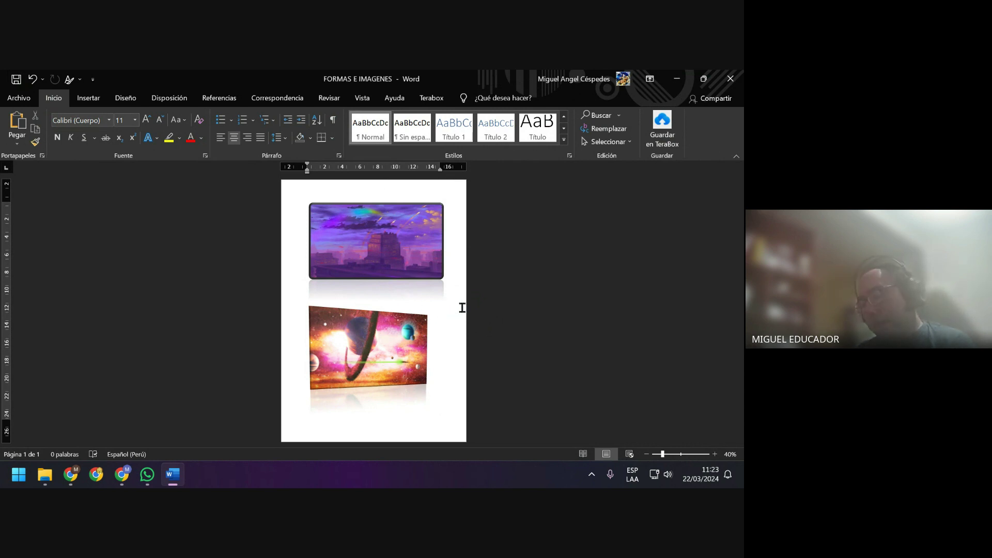
left_click(462, 307)
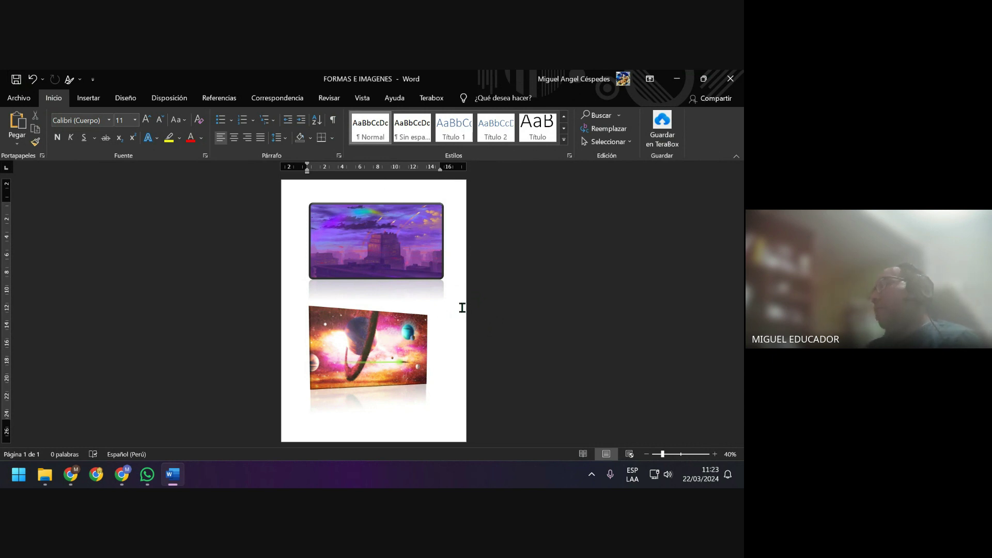
Add a page break after the pictures, then admit the waiting participant to the Chrome Meet call
key("ctrl+Return")
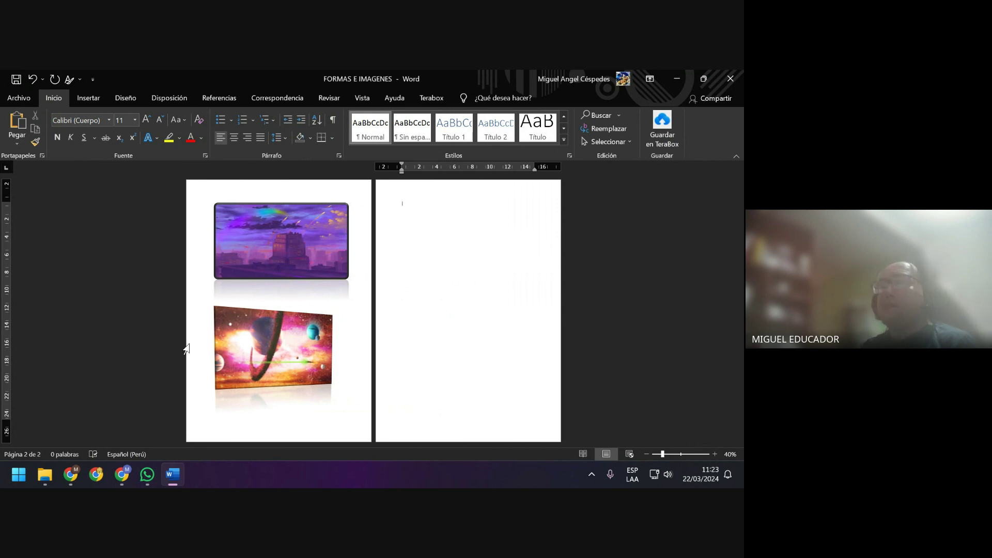
mouse_move(122, 474)
left_click(62, 408)
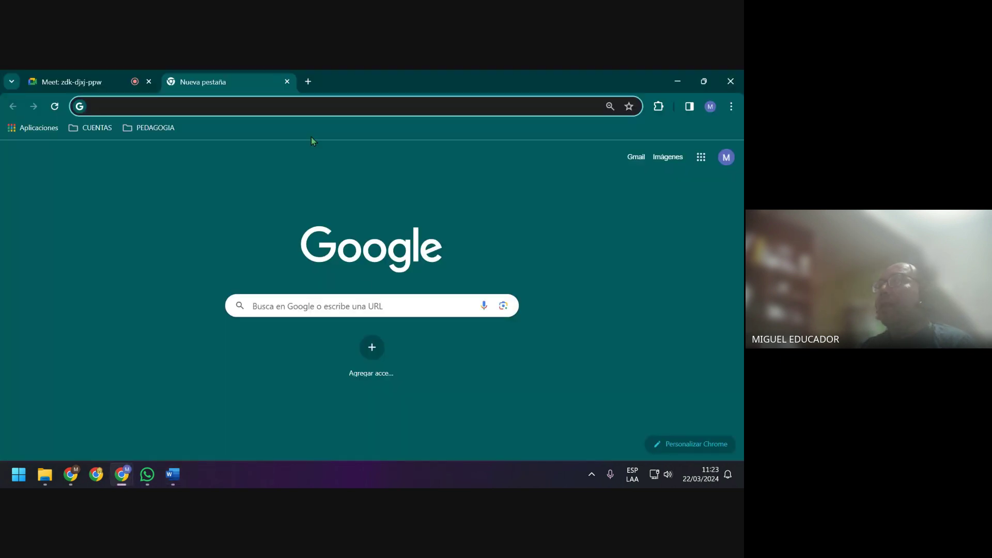
left_click(134, 76)
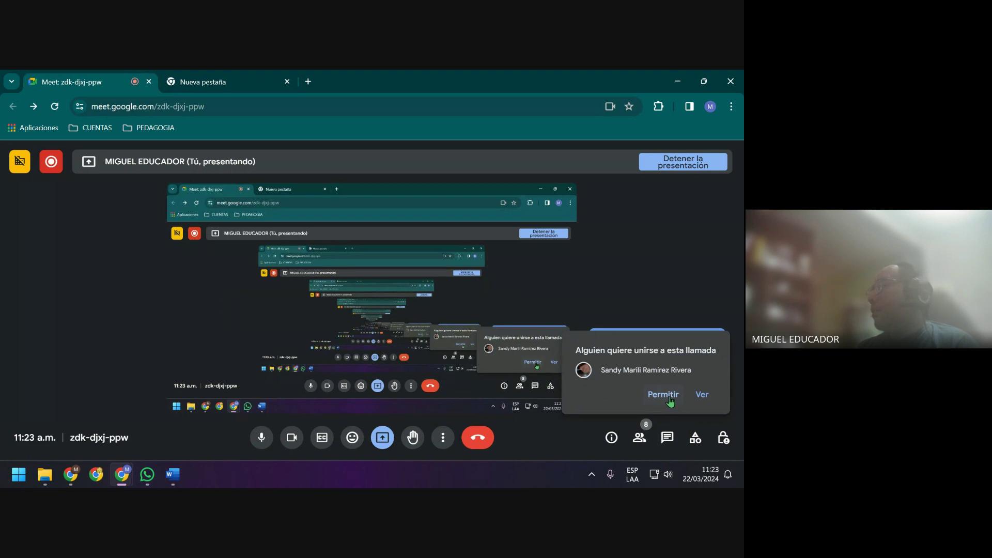
left_click(641, 395)
left_click(241, 86)
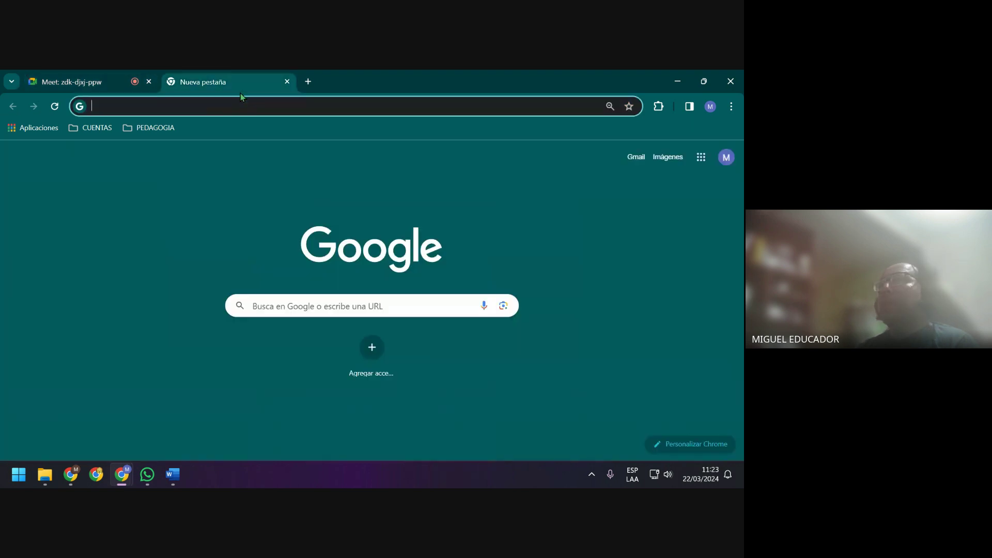
left_click(678, 82)
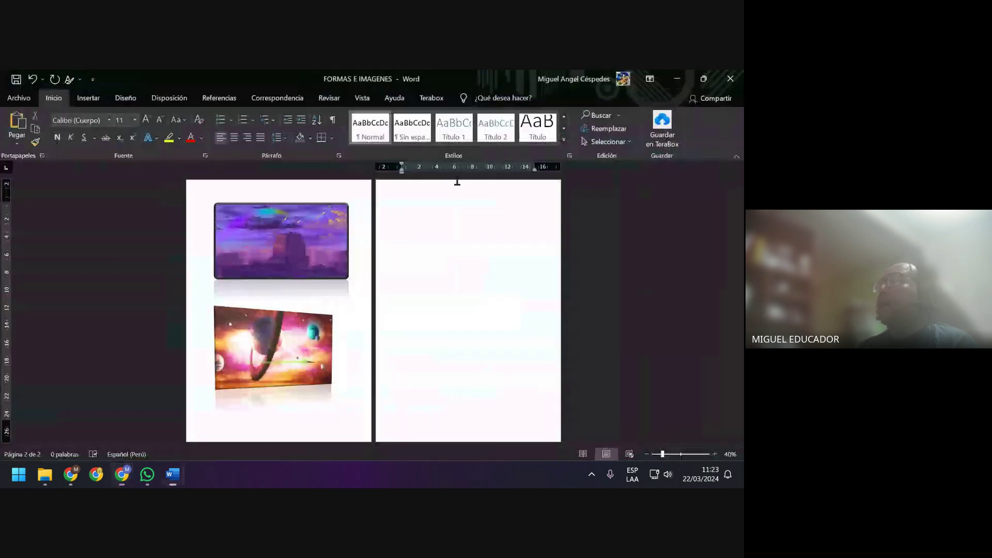
scroll(447, 253, "up", 1, "ctrl")
scroll(450, 250, "up", 2, "ctrl")
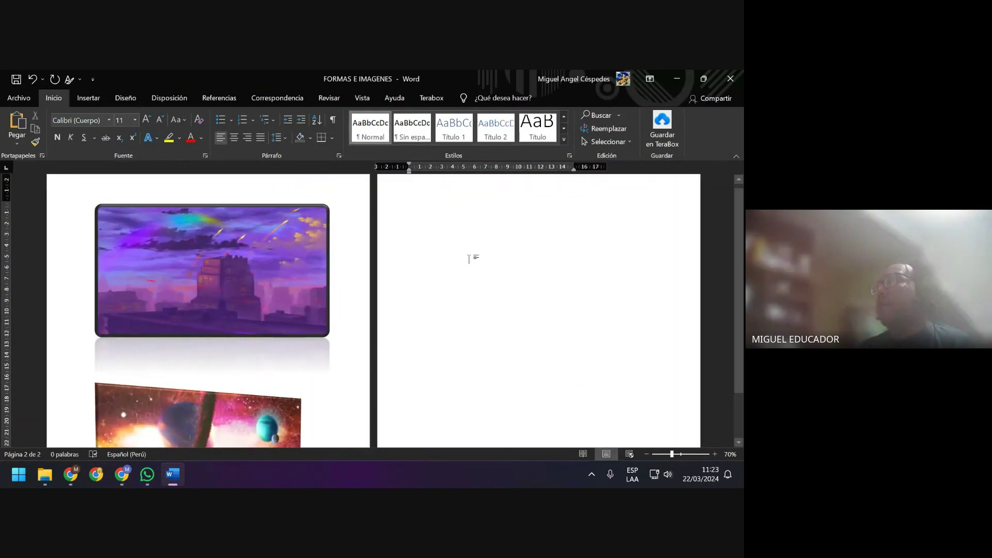
Open the Imágenes de archivo stock images library from Insertar
left_click(88, 97)
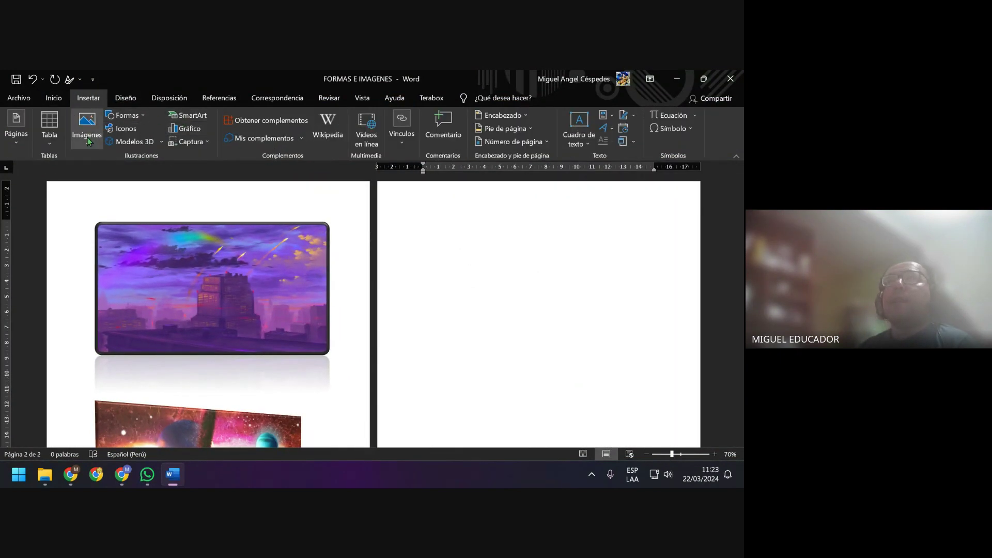
left_click(89, 136)
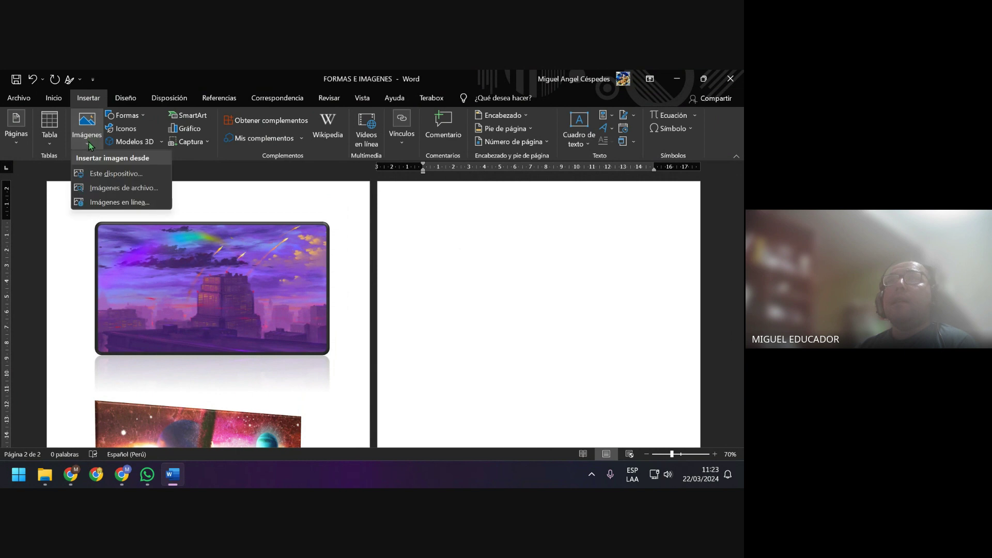
left_click(160, 187)
type("OFFICE 3")
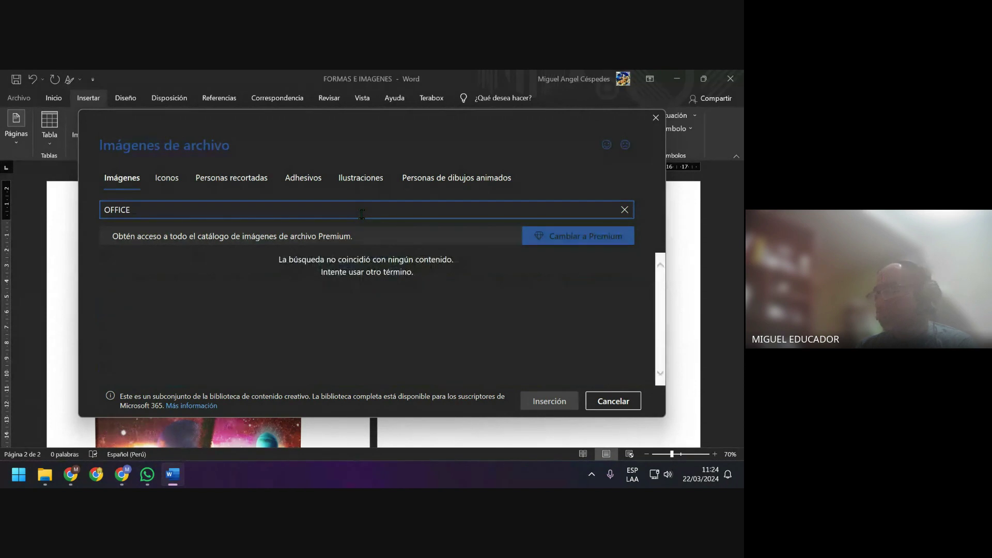
Search the stock images for OFFICE 365, then WORD, and finally clear the search
type("65")
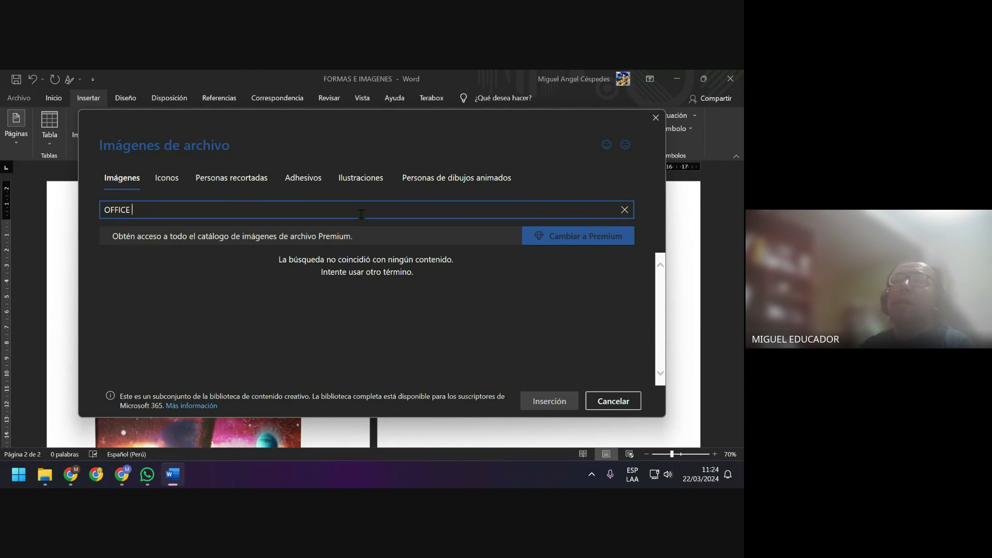
key("Return")
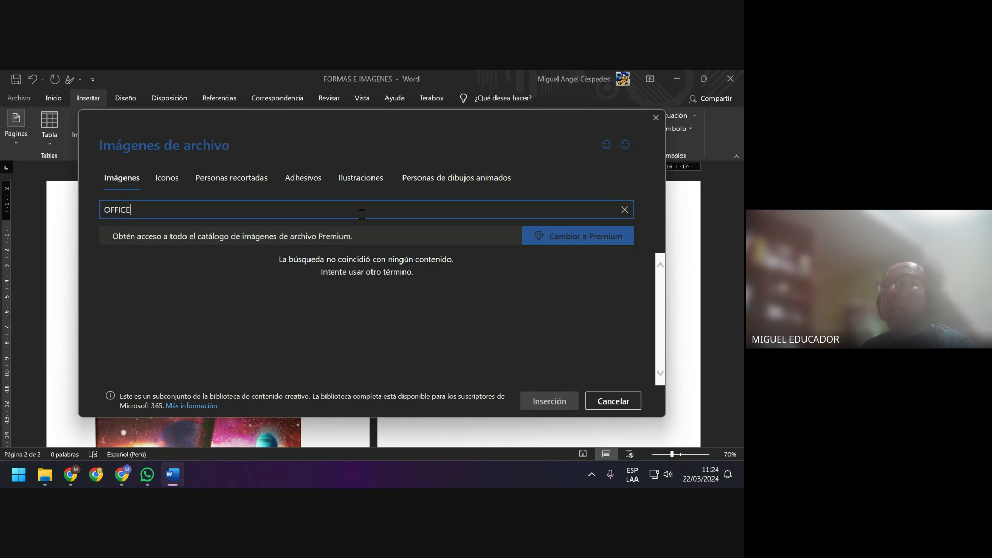
key("BackSpace")
key("BackSpace")
key("BackSpace")
key("BackSpace")
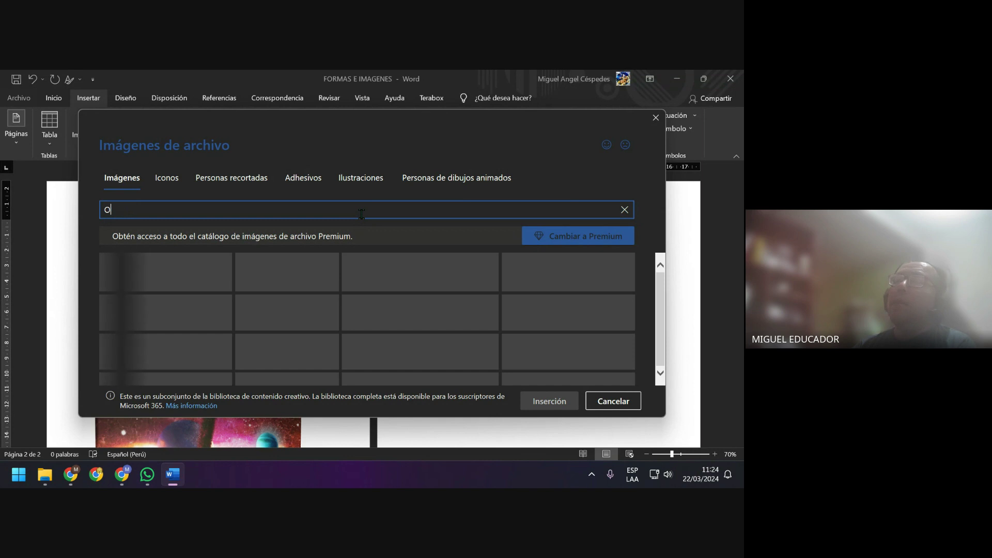
key("BackSpace")
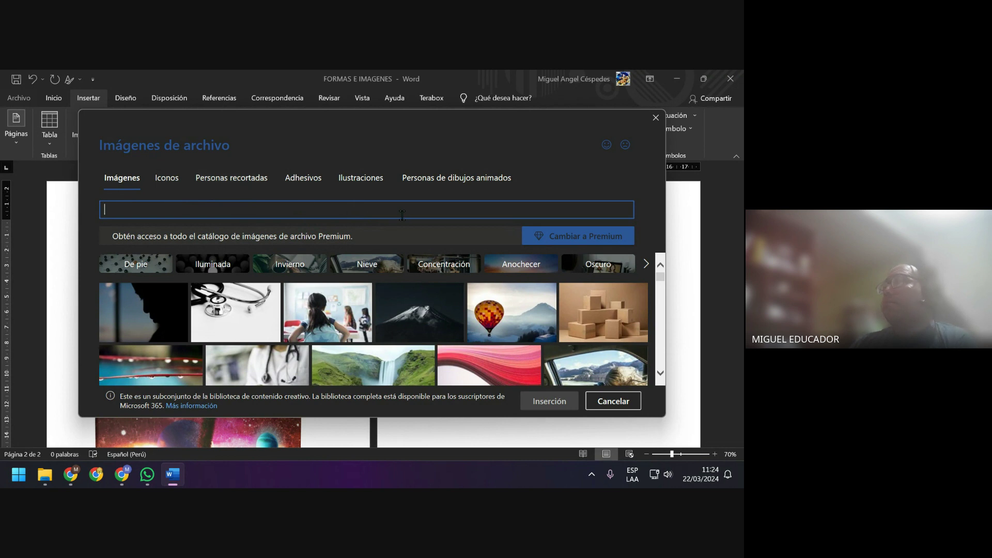
type("W")
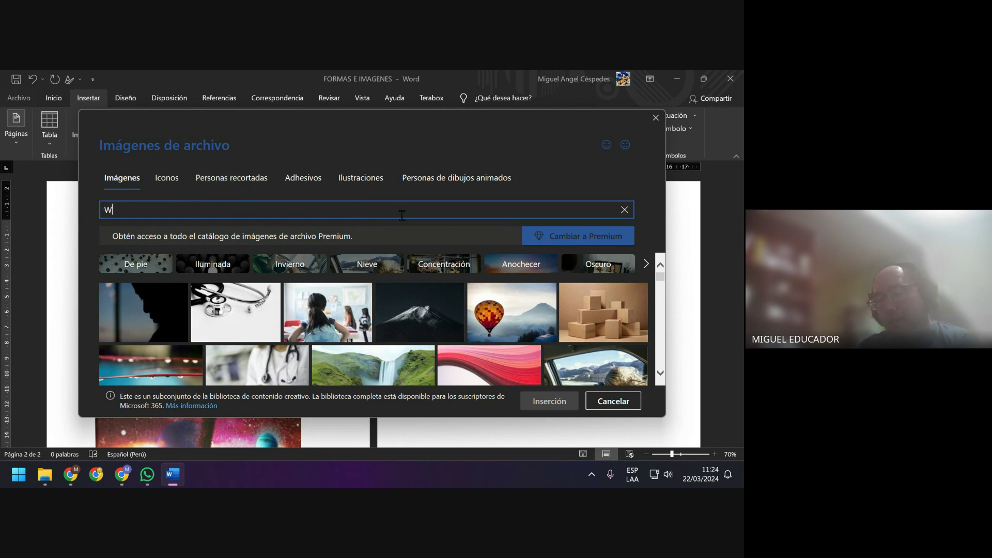
type("ORD")
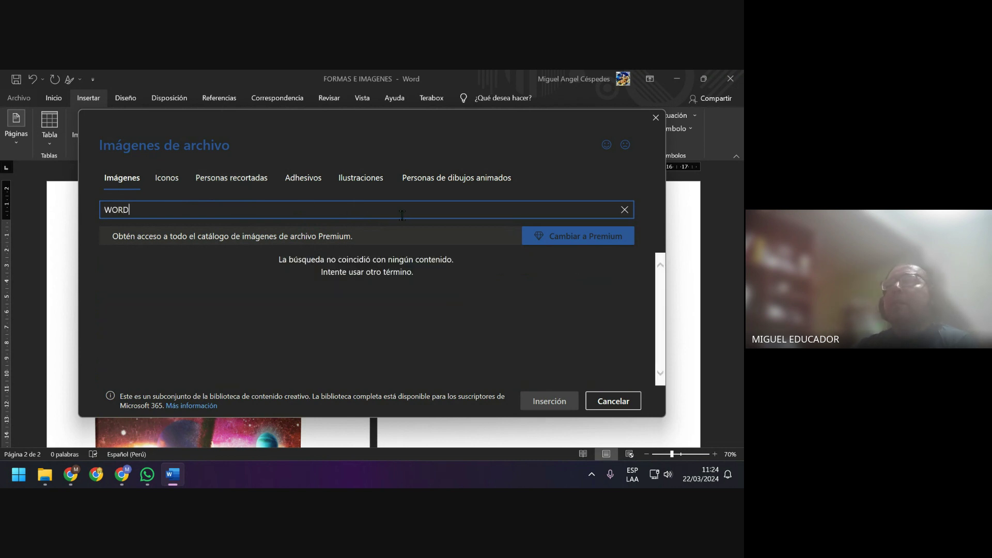
left_click(578, 242)
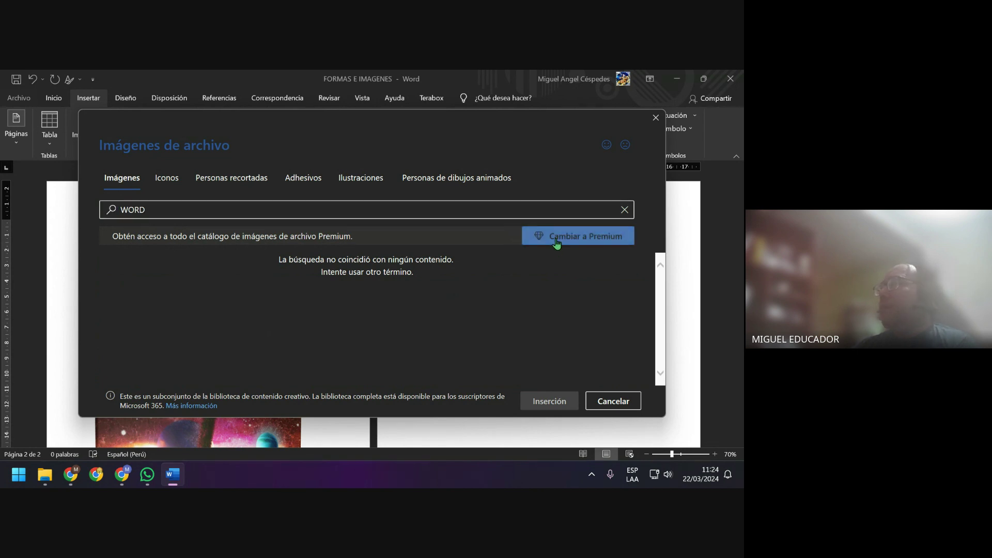
left_click(212, 215)
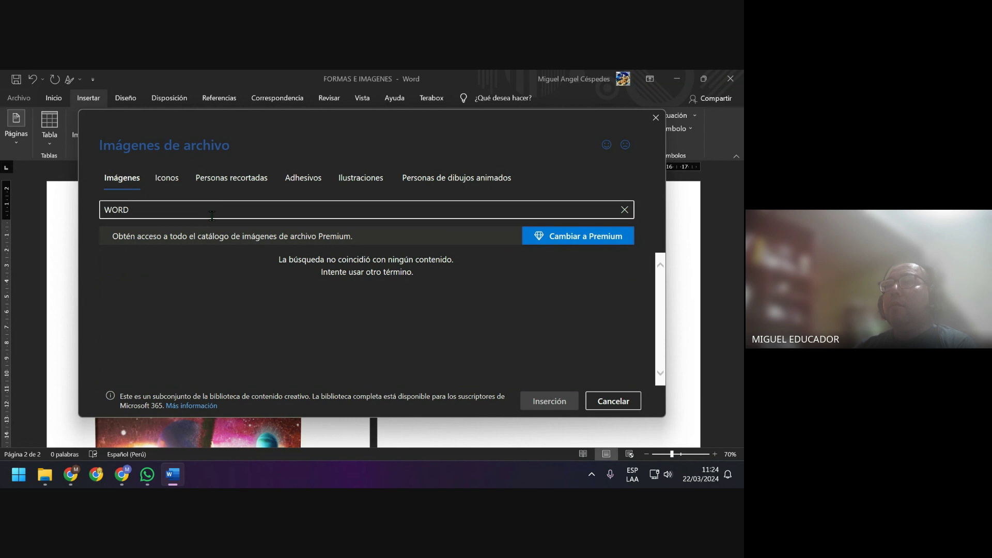
left_click(436, 226)
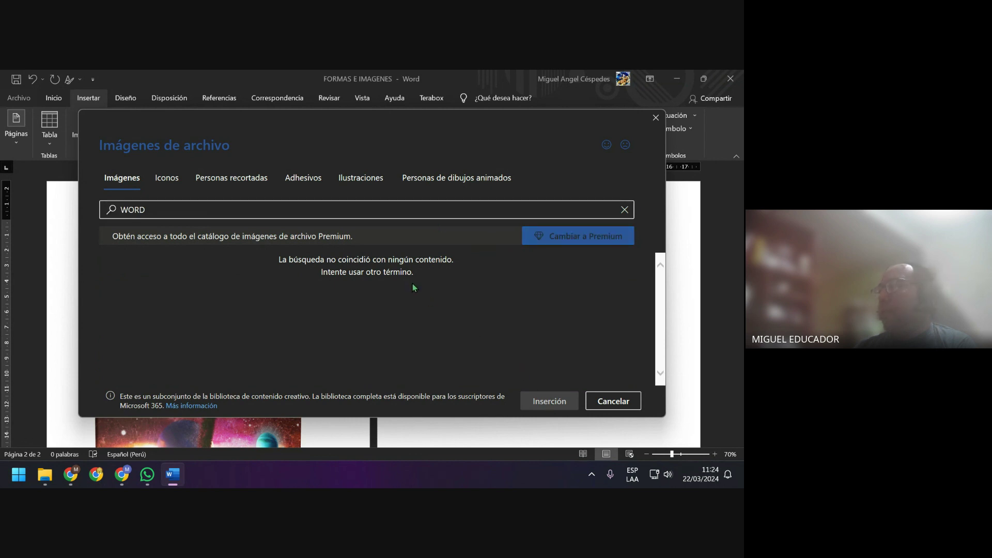
left_click(625, 209)
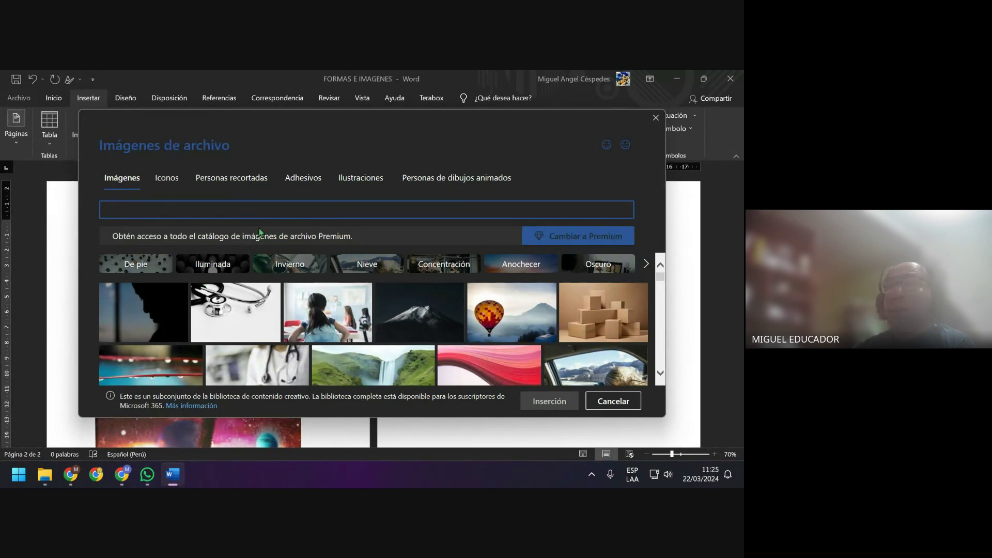
Insert the Christmas coffee cup stock photo onto page 2 and place the caret below it
scroll(299, 309, "down", 1)
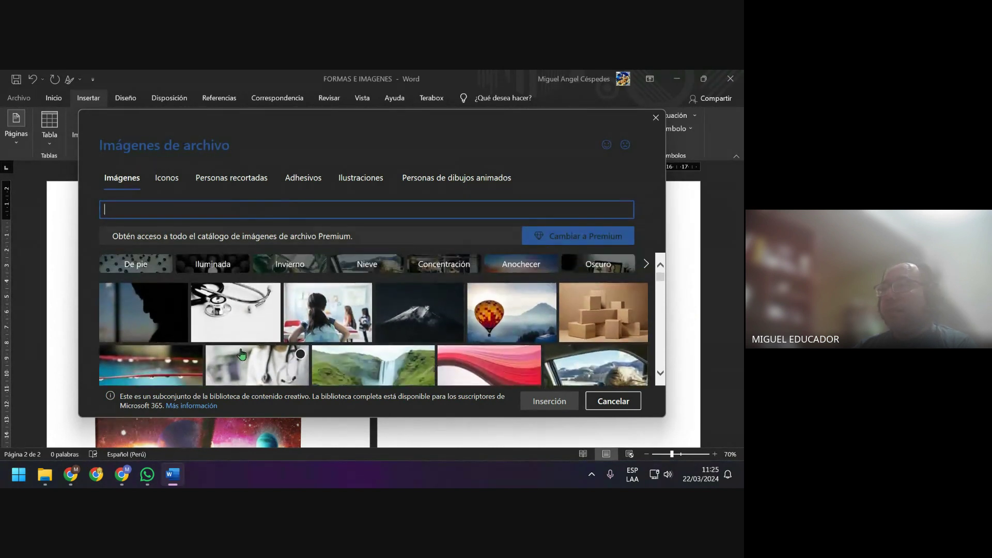
scroll(299, 350, "down", 1)
scroll(302, 352, "down", 1)
scroll(305, 352, "down", 1)
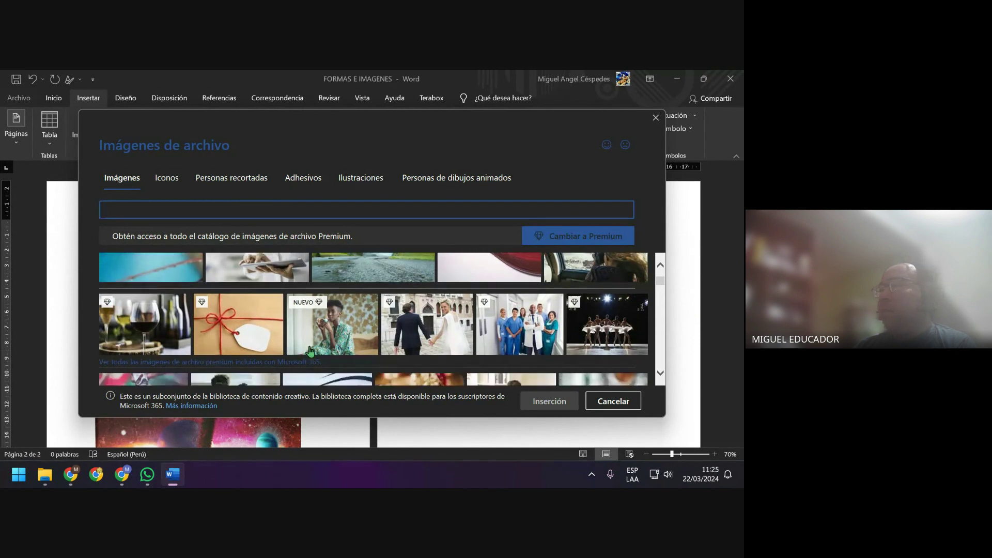
scroll(308, 353, "down", 1)
scroll(310, 353, "down", 1)
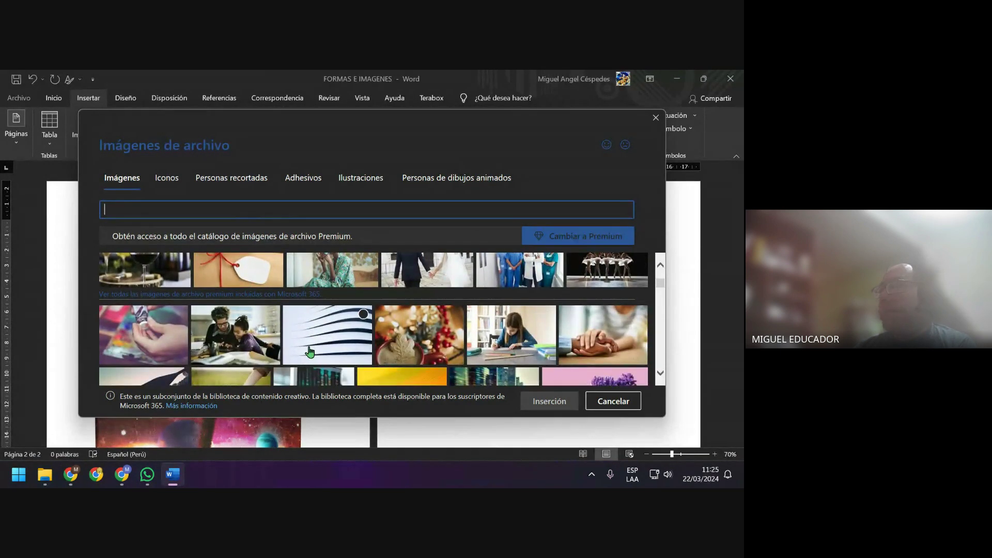
scroll(312, 354, "up", 1)
left_click(419, 355)
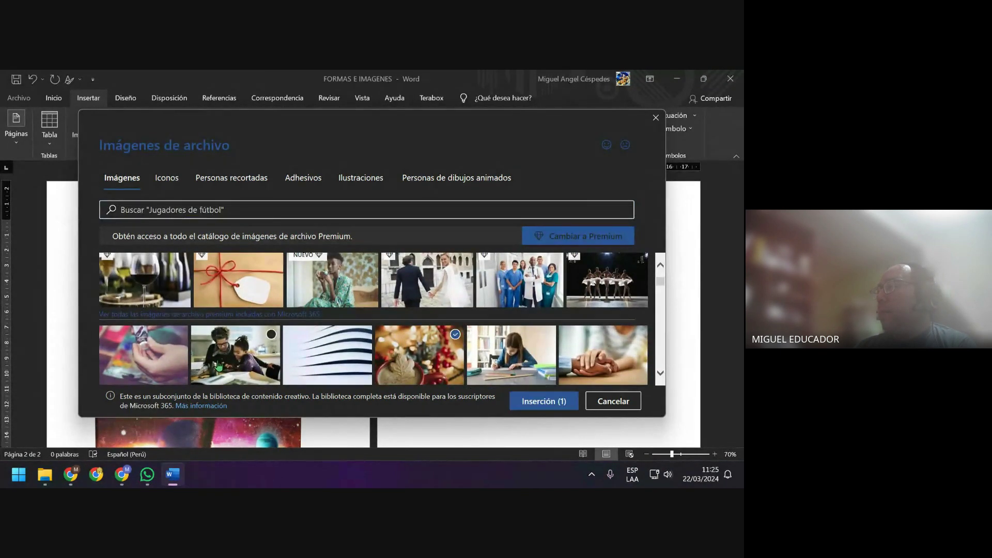
left_click(538, 402)
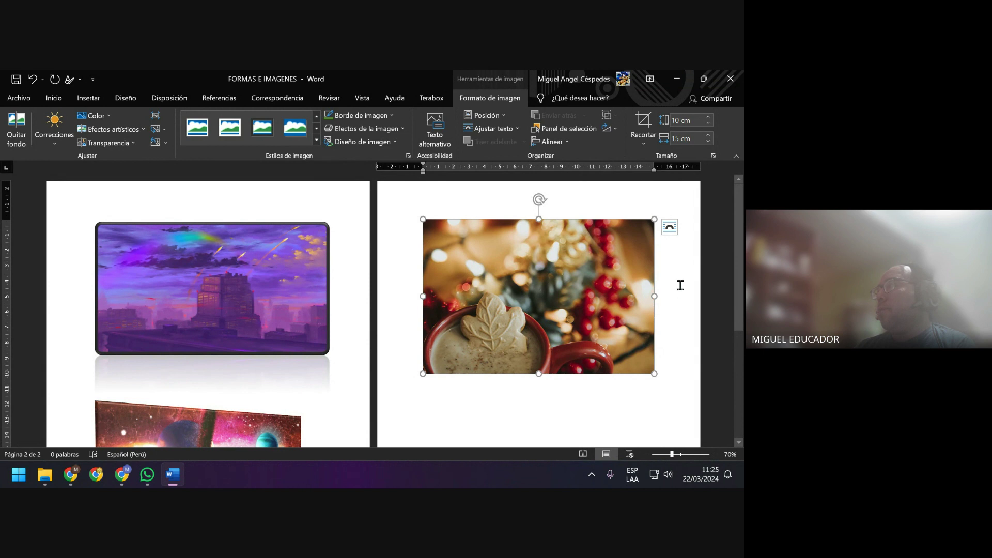
left_click(681, 285)
left_click(577, 249)
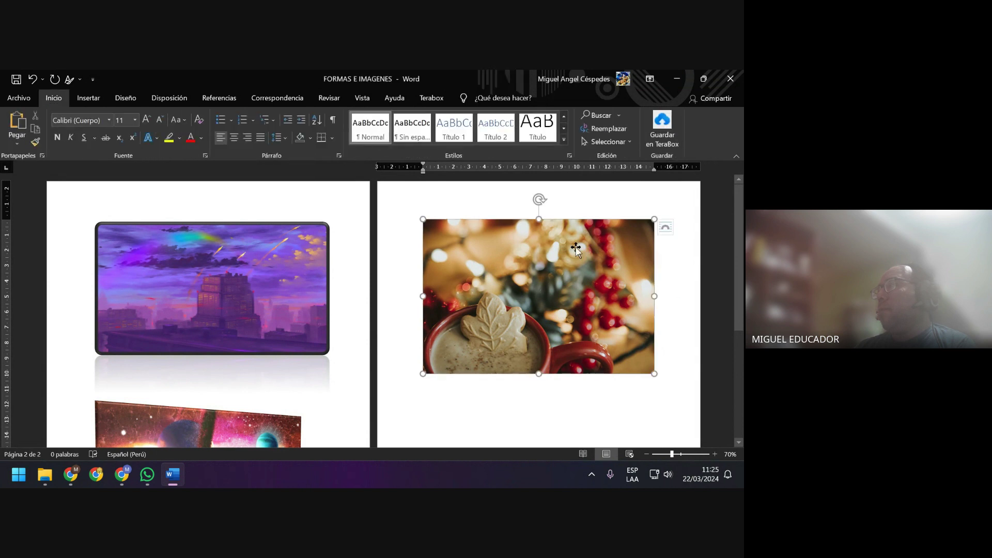
left_click(657, 368)
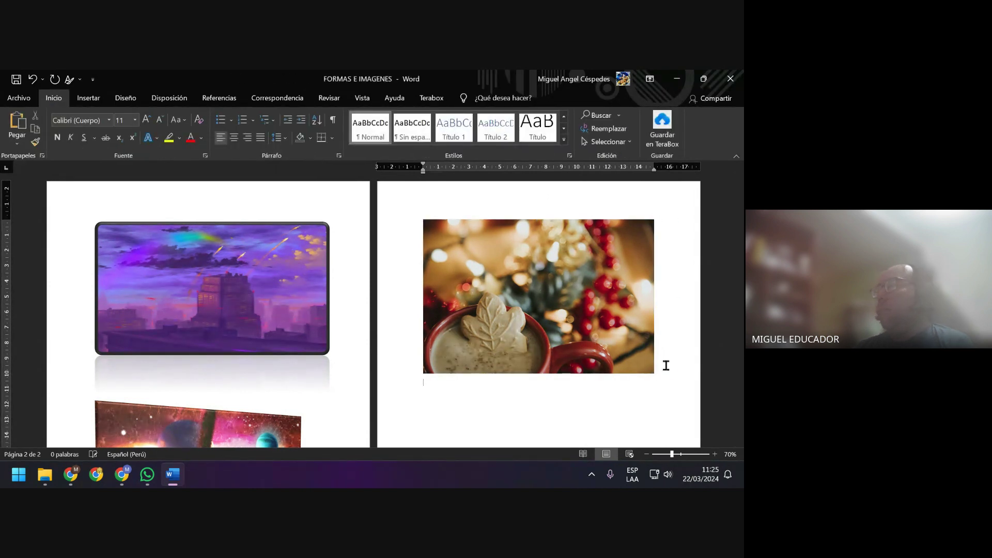
Insert the grey-and-yellow bird from the stock Ilustraciones collection below the coffee photo
left_click(88, 97)
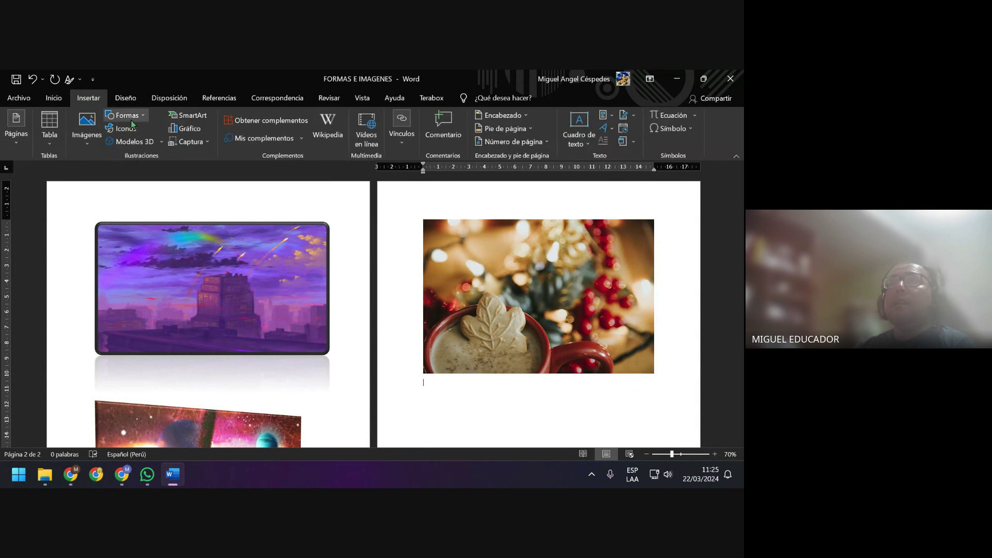
left_click(87, 130)
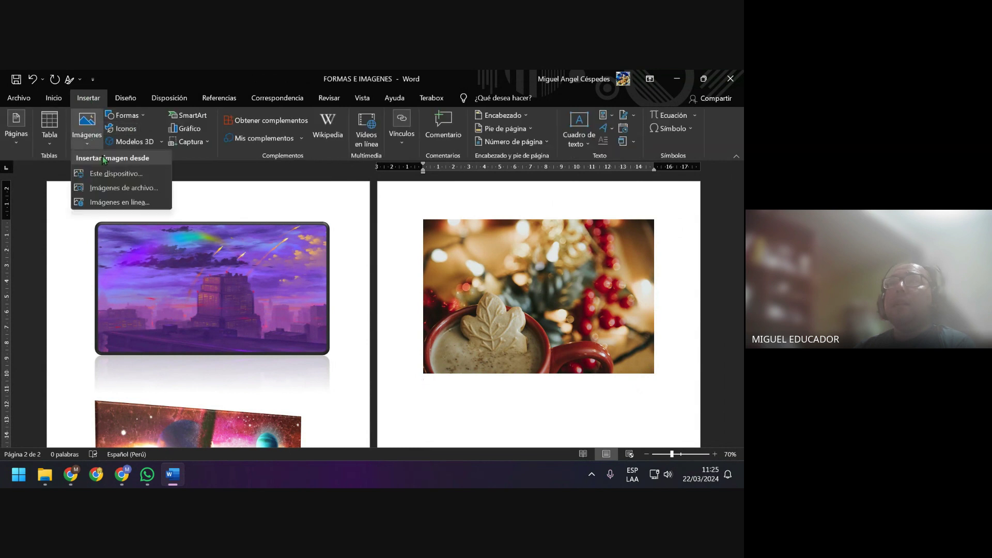
left_click(156, 187)
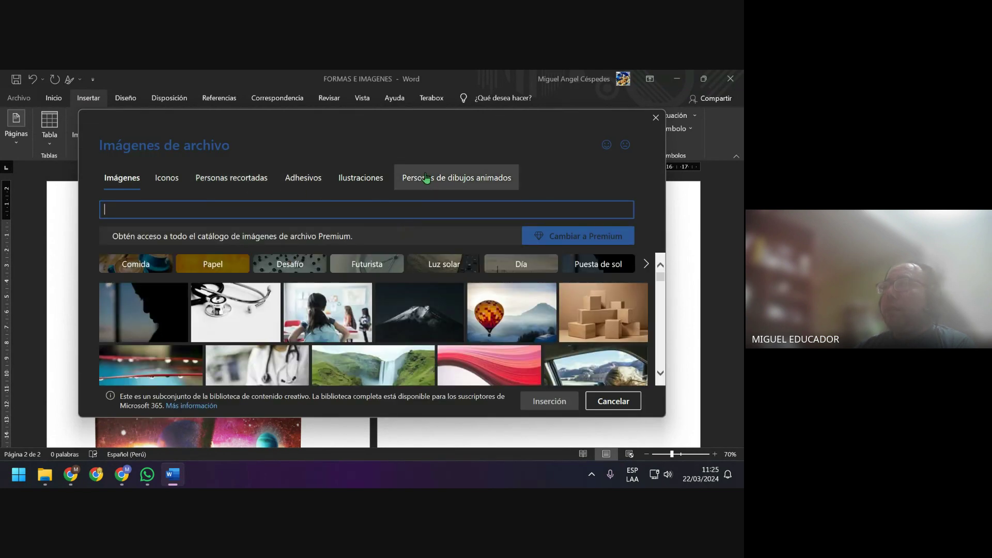
left_click(361, 177)
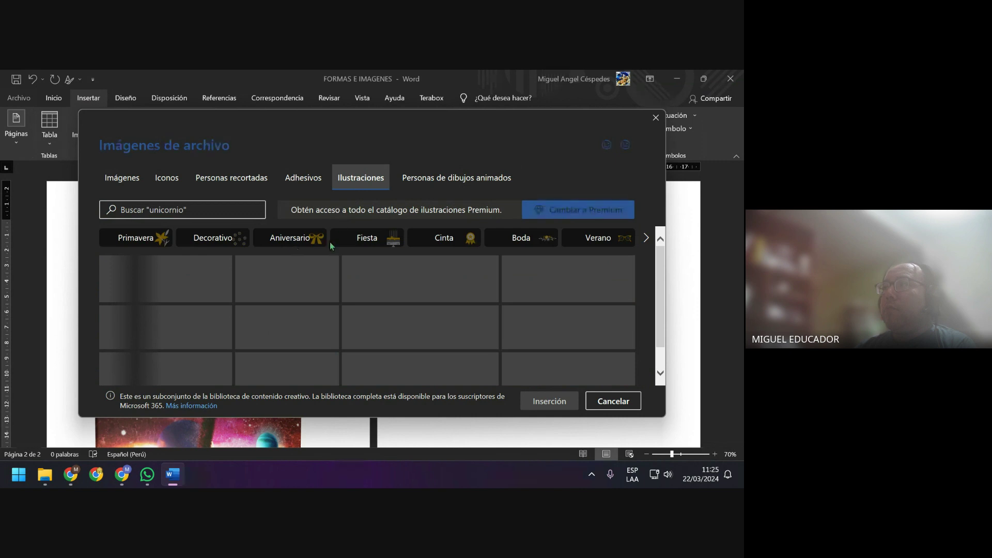
scroll(459, 310, "down", 1)
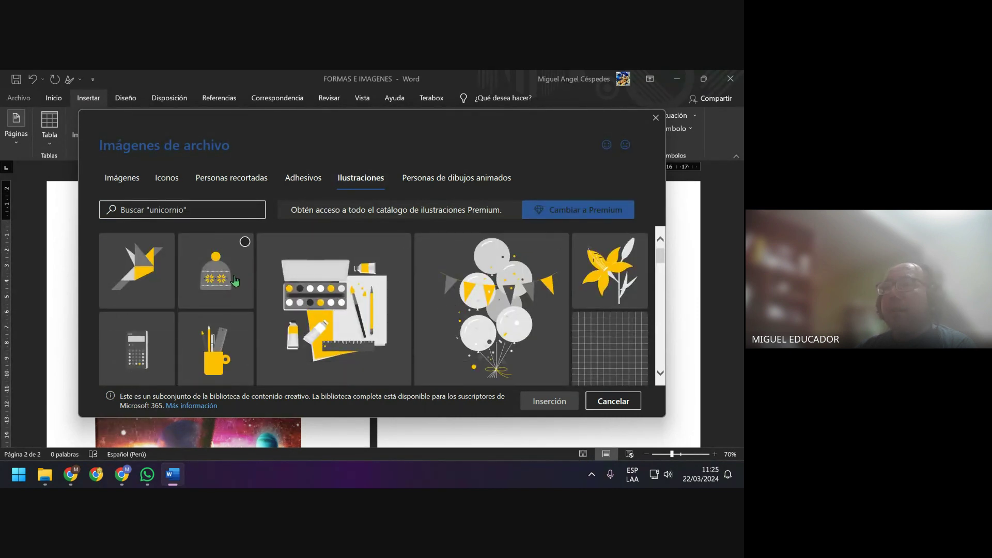
left_click(146, 276)
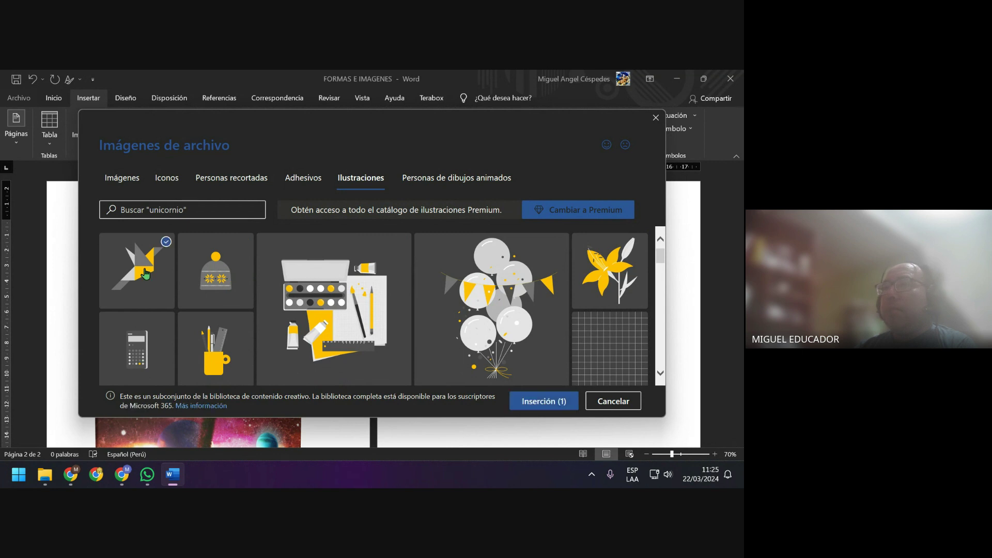
left_click(546, 399)
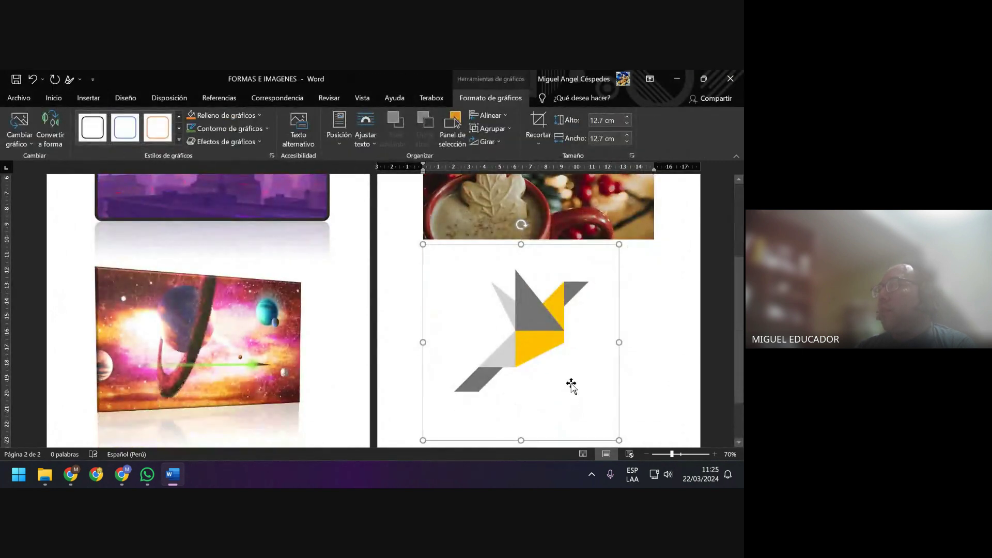
Centre the bird illustration on page 2 with Centrar
left_click(55, 99)
left_click(233, 137)
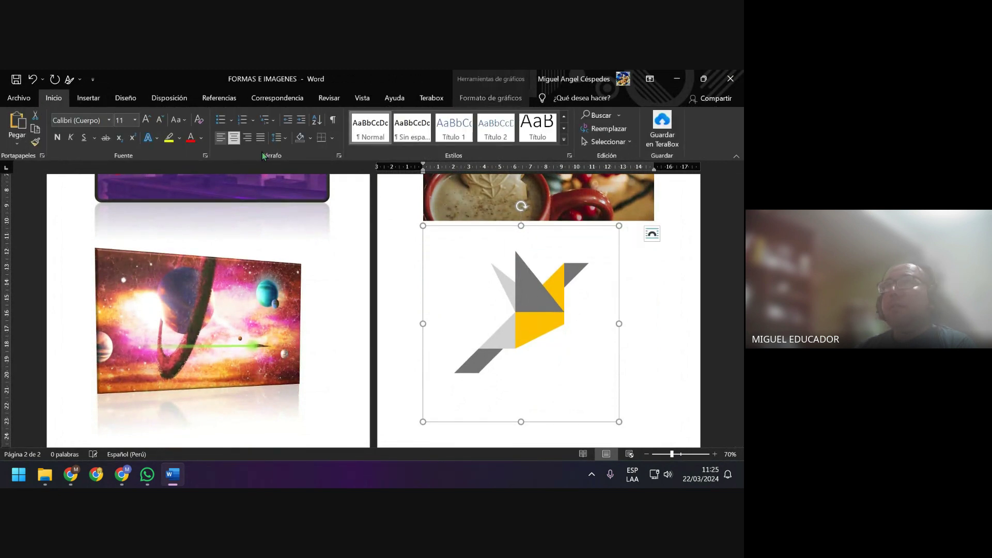
left_click(680, 313)
left_click(578, 309)
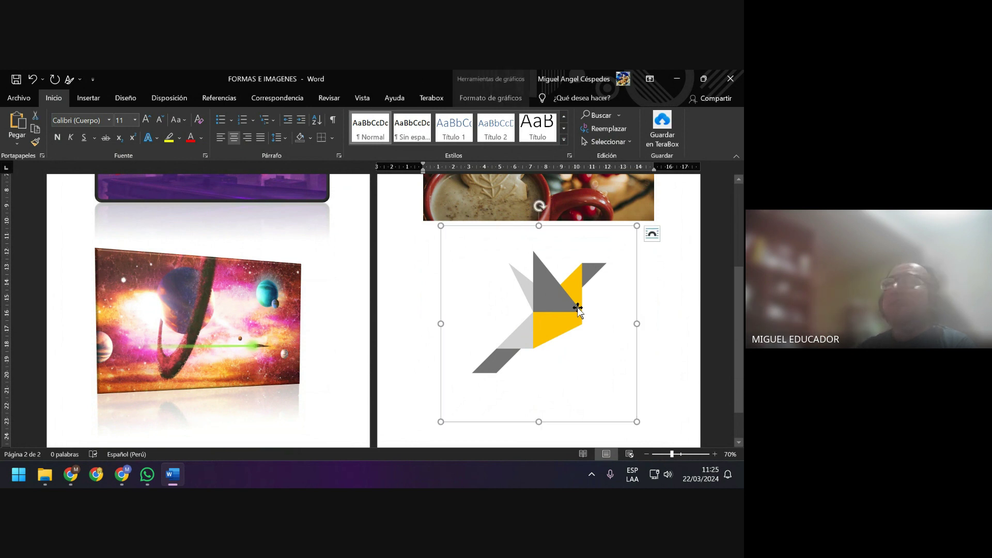
Recolour the bird with a paler yellow fill and a green outline
left_click(492, 107)
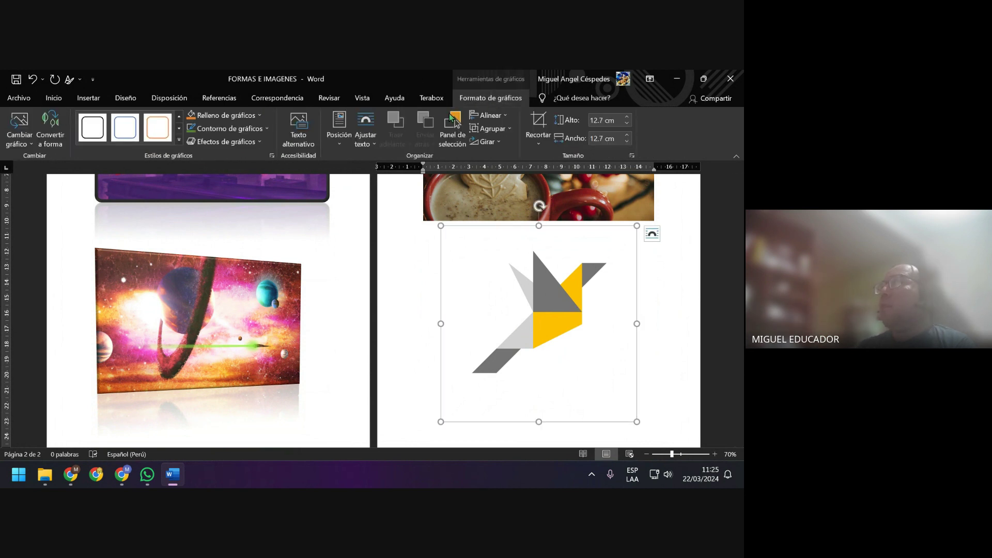
left_click(180, 141)
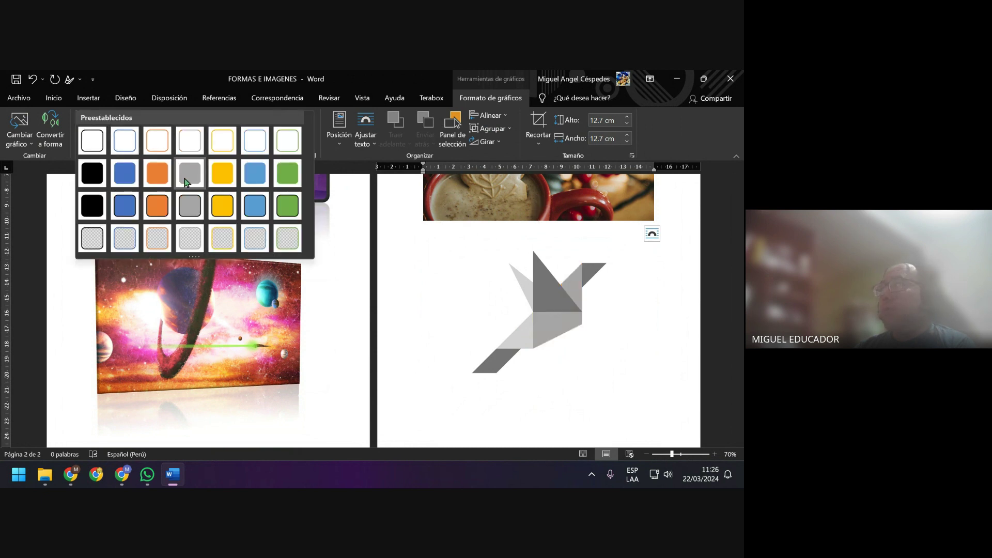
left_click(178, 81)
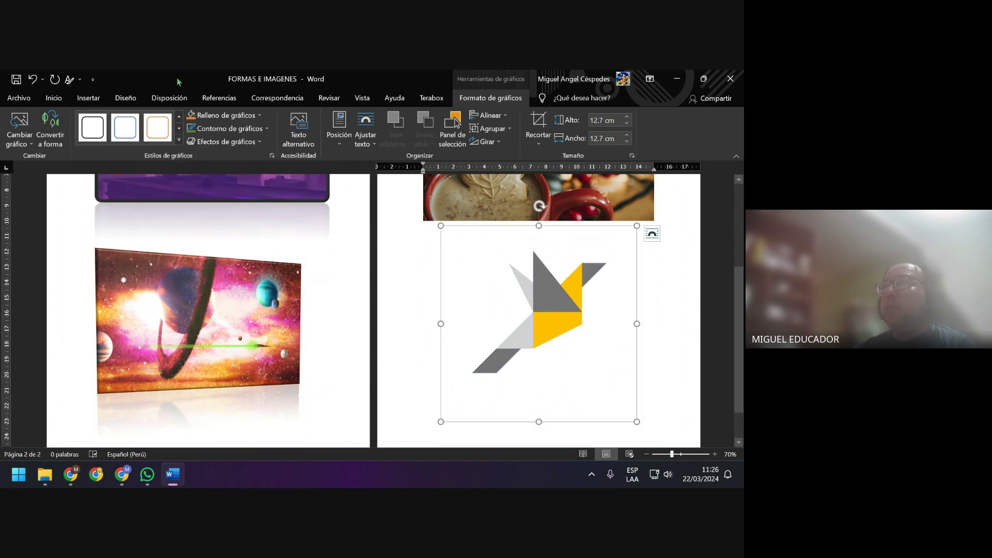
left_click(259, 116)
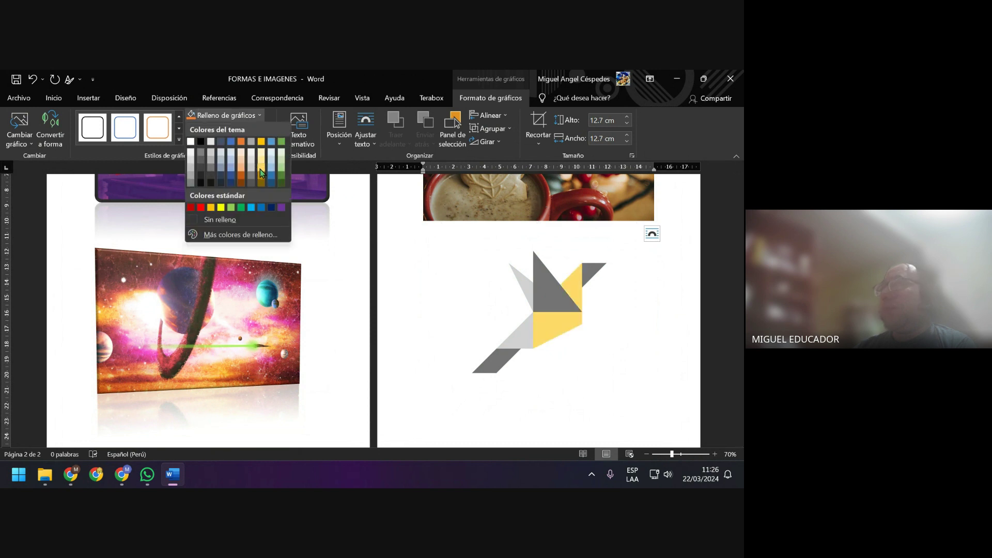
key("Escape")
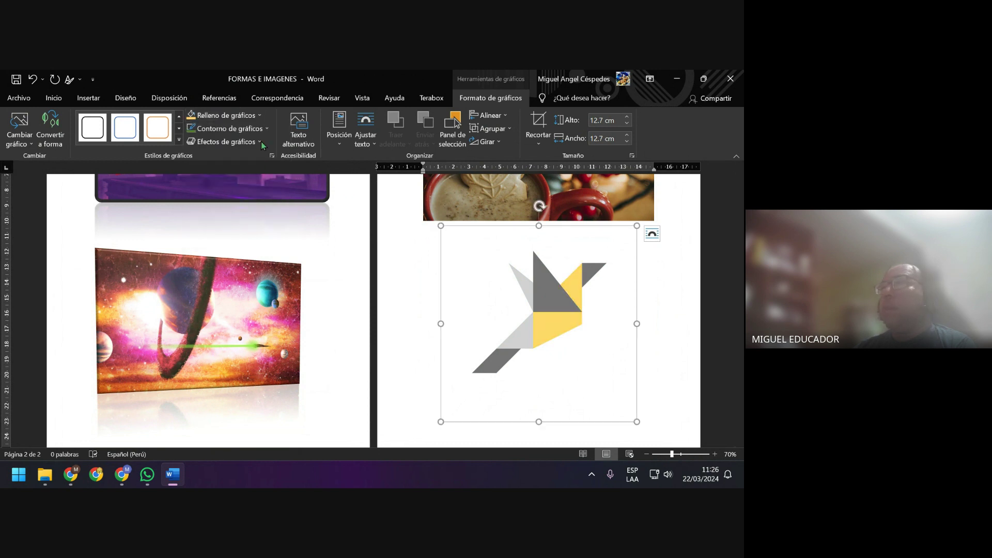
left_click(259, 116)
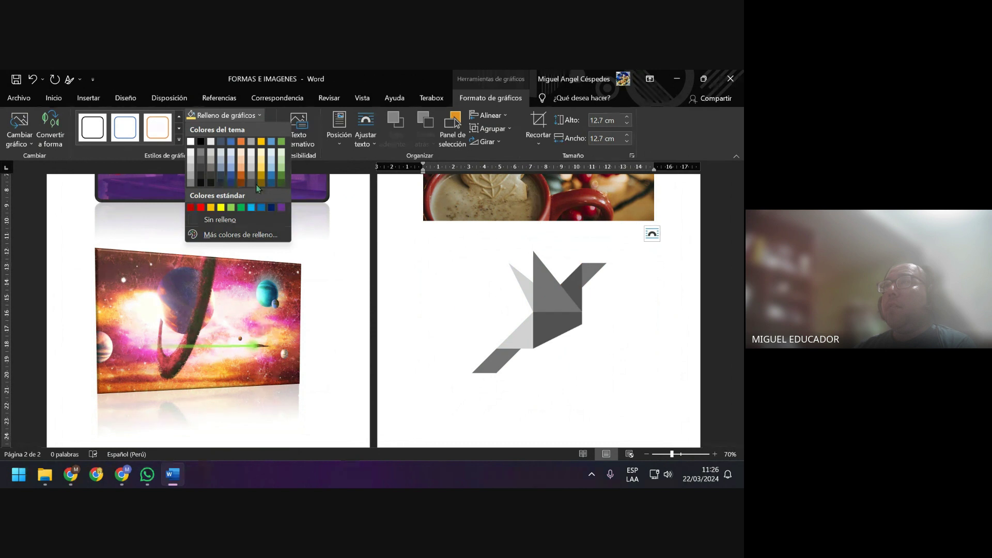
left_click(260, 116)
left_click(267, 129)
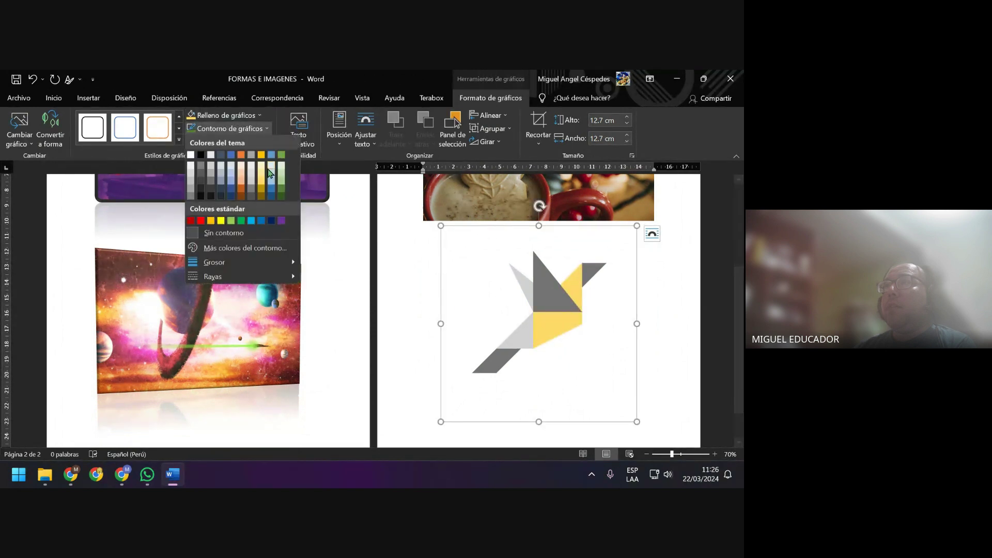
left_click(283, 194)
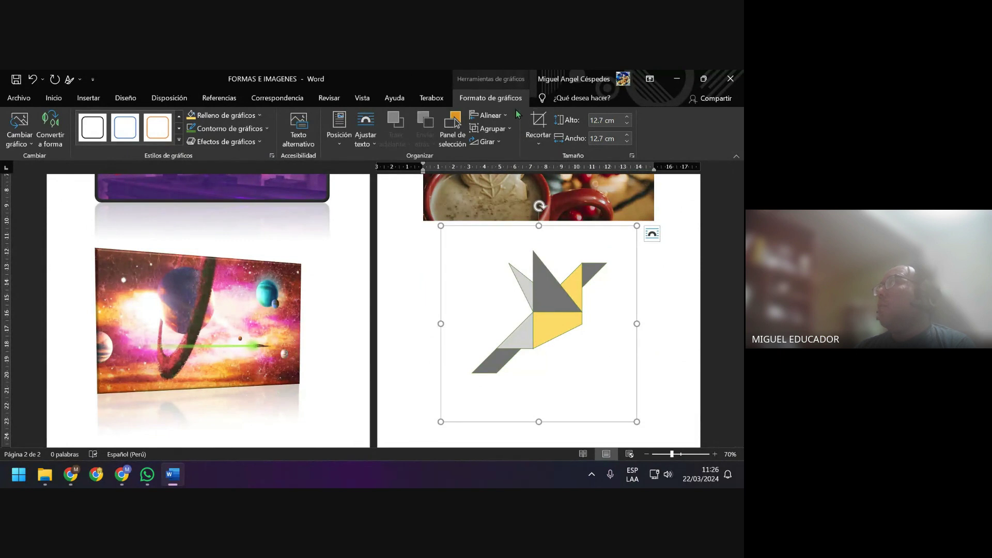
Change the bird illustration's outline colour to light orange
right_click(499, 264)
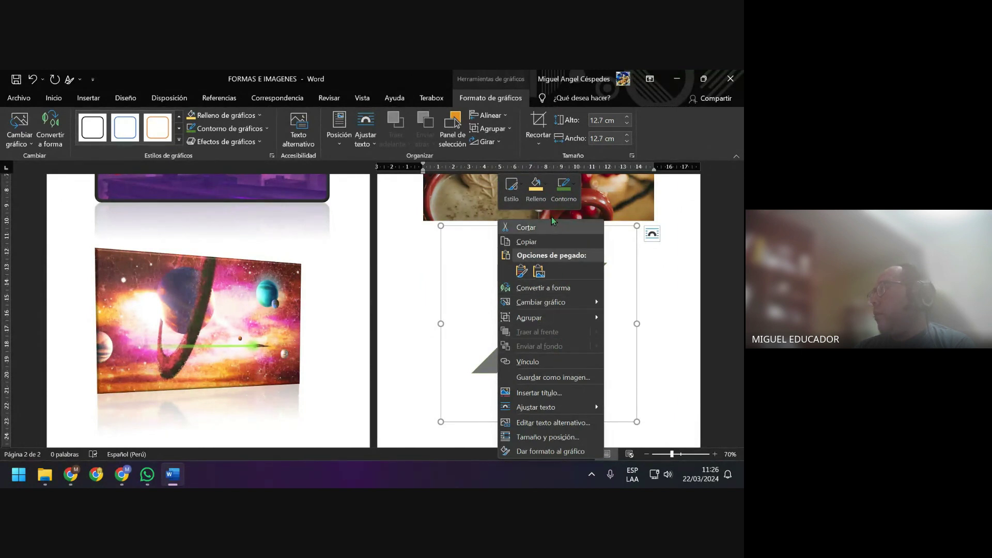
left_click(566, 191)
left_click(566, 192)
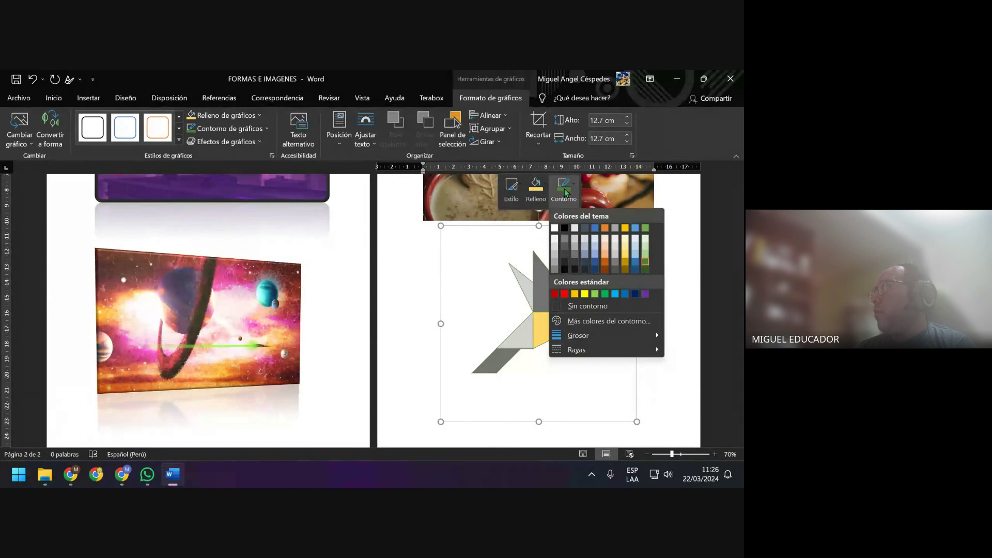
left_click(606, 257)
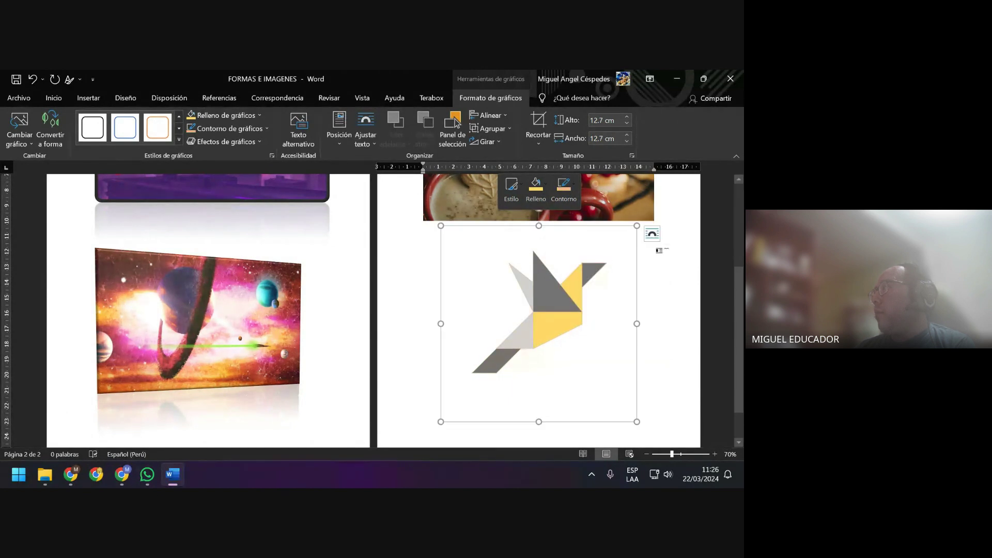
left_click(659, 250)
left_click(622, 273)
Insert a page break after the bird to start a blank third page
left_click(658, 269)
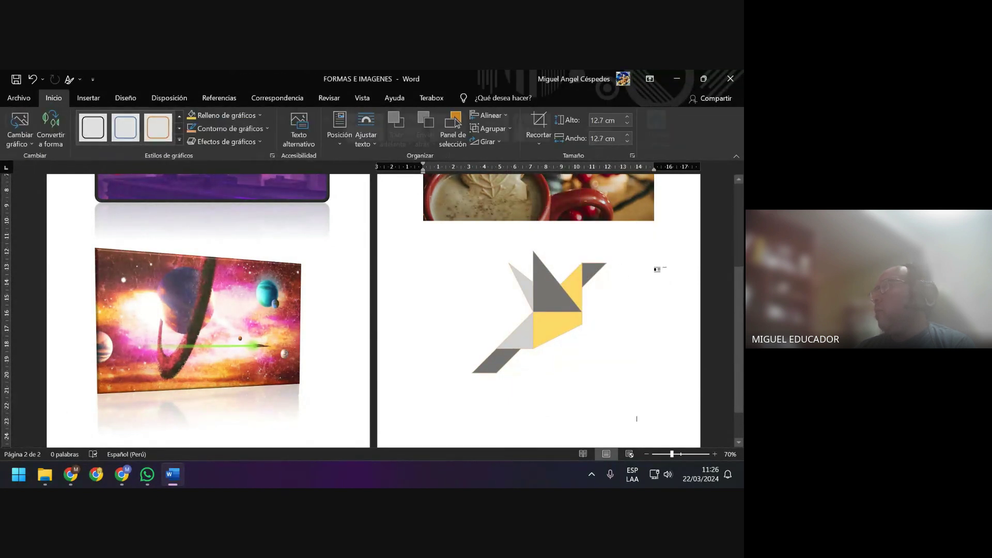
scroll(610, 313, "up", 5)
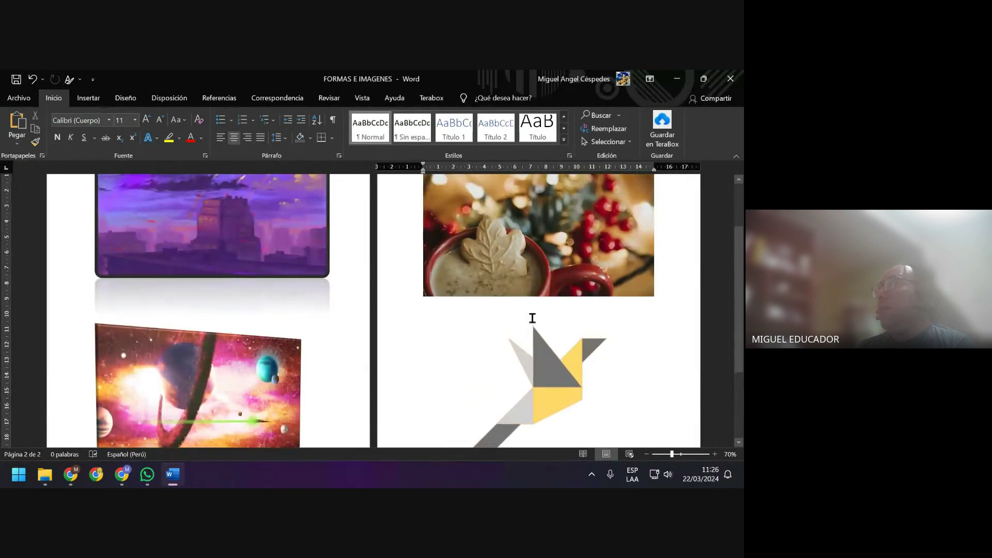
scroll(624, 381, "down", 2)
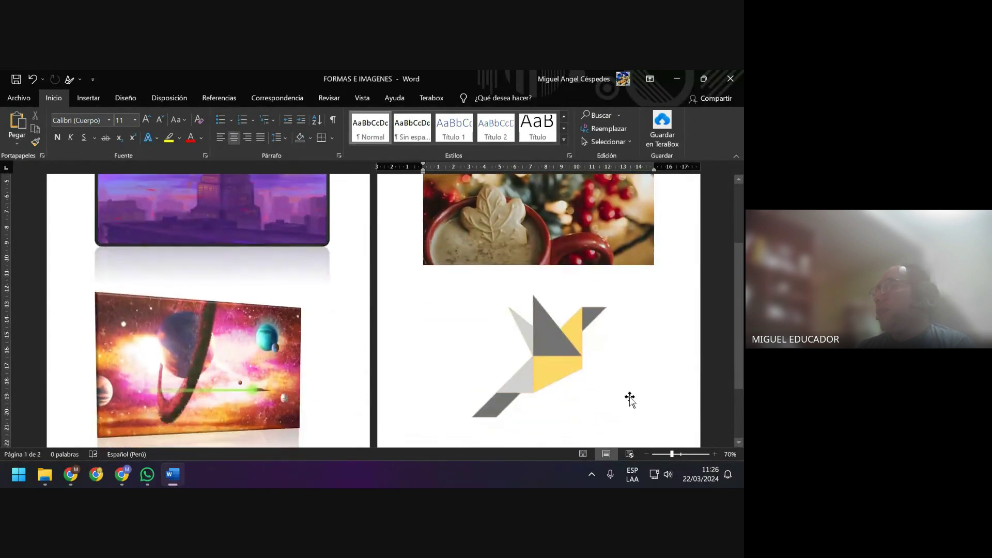
scroll(635, 391, "down", 3)
scroll(640, 384, "down", 3)
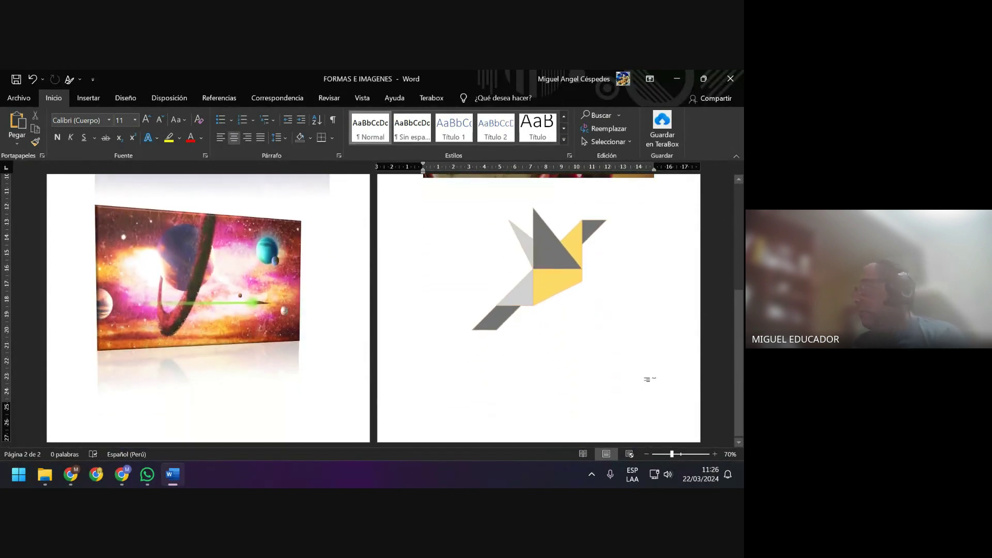
key("ctrl+Return")
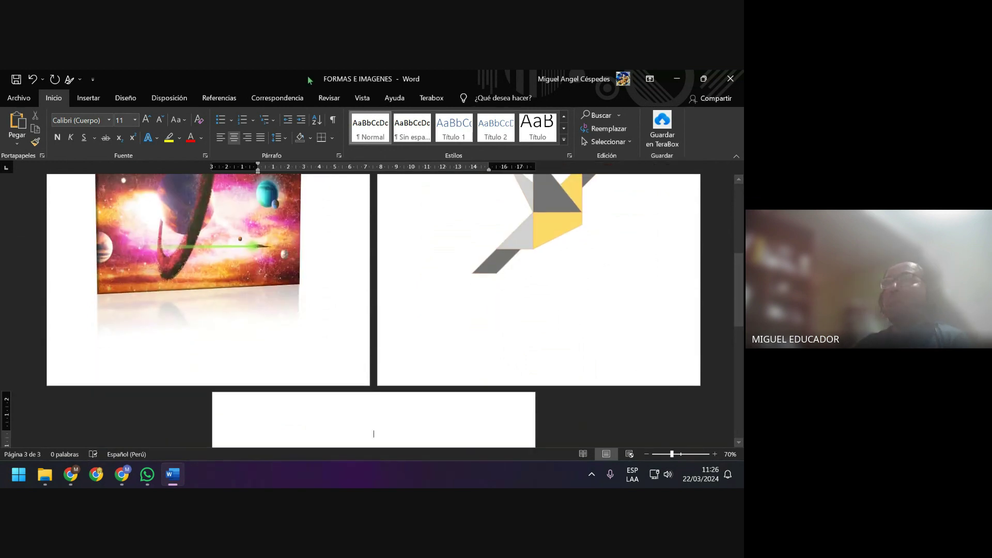
Open the stock images library, after backing out of the Este dispositivo file browser
left_click(92, 100)
left_click(87, 137)
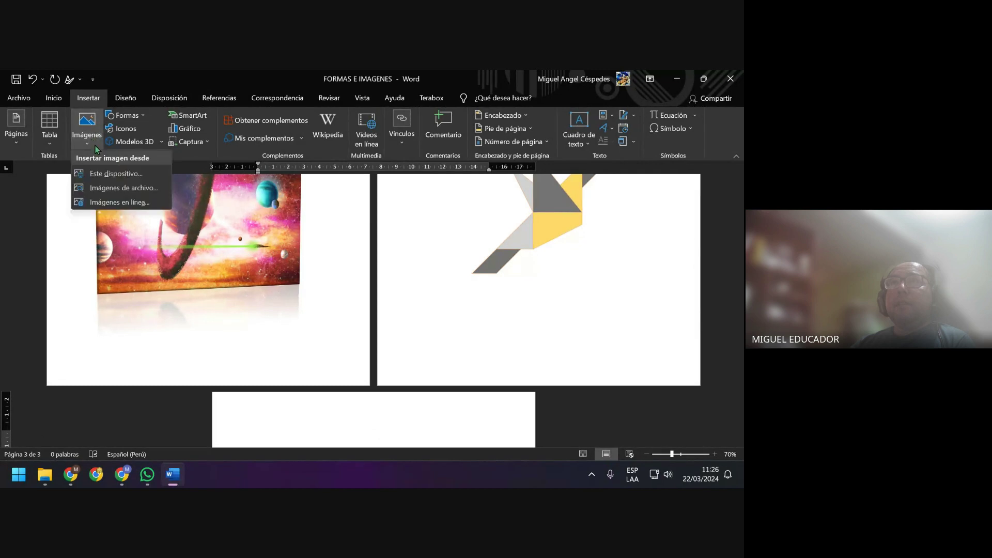
left_click(135, 170)
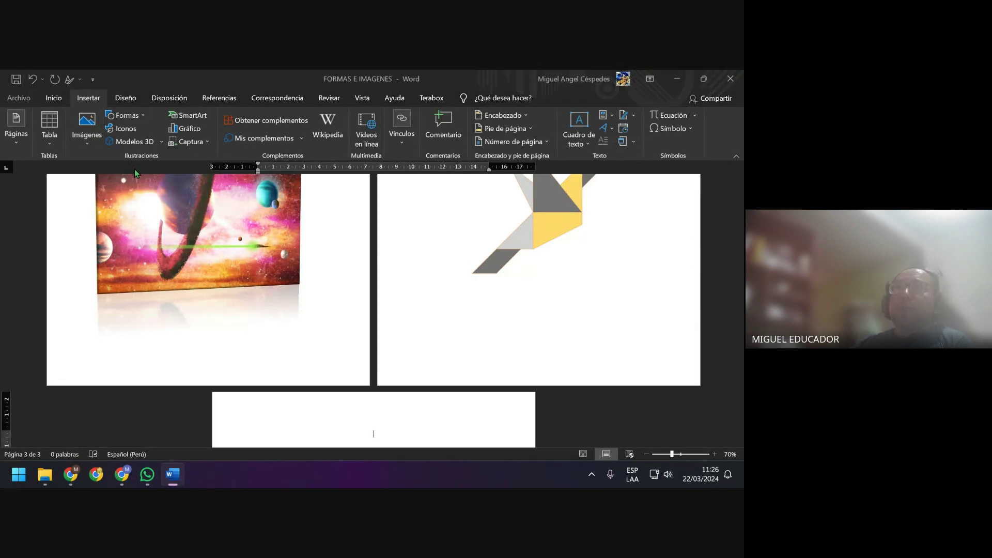
scroll(355, 234, "down", 5)
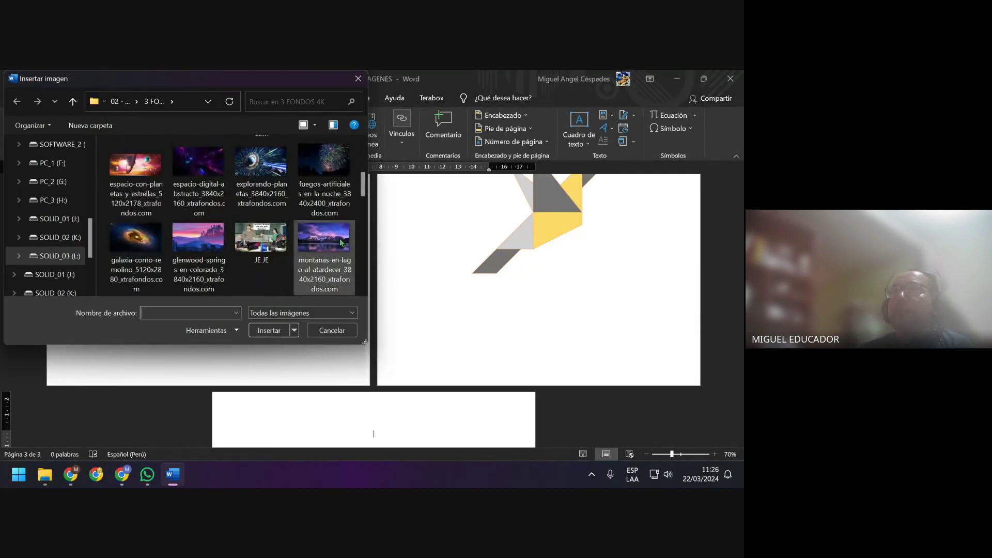
left_click(339, 330)
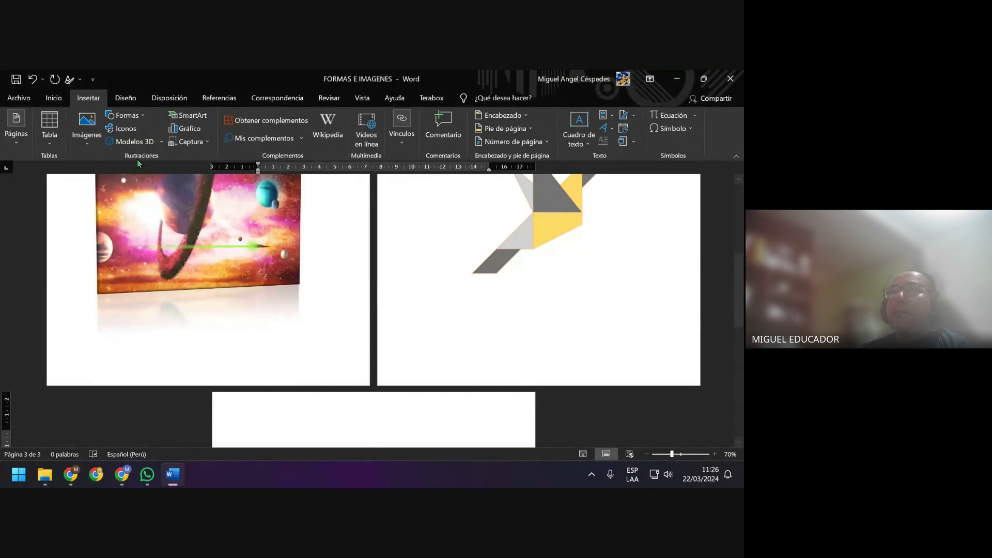
left_click(94, 144)
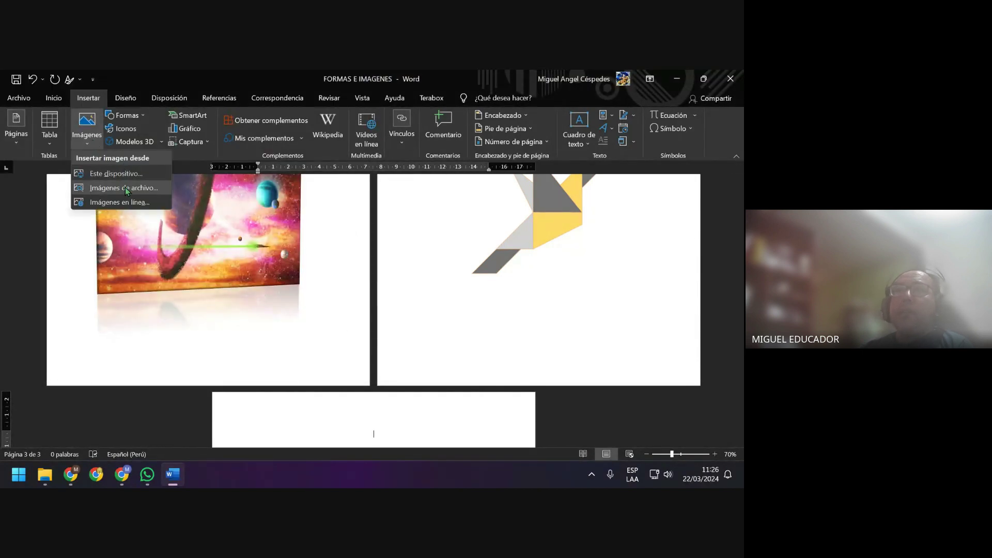
left_click(158, 187)
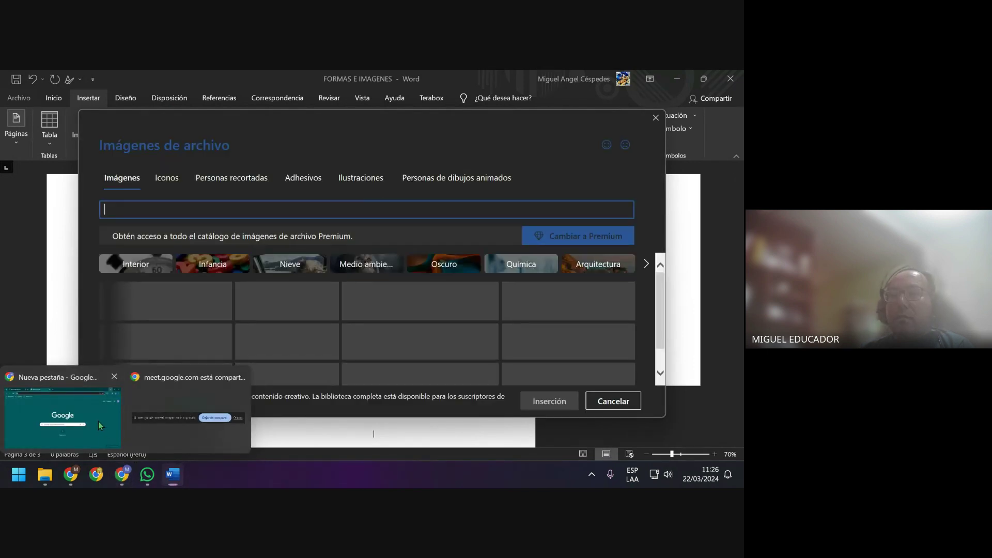
Check the Google Meet tab in Chrome, then minimize the browser to return to Word
left_click(101, 425)
left_click(116, 82)
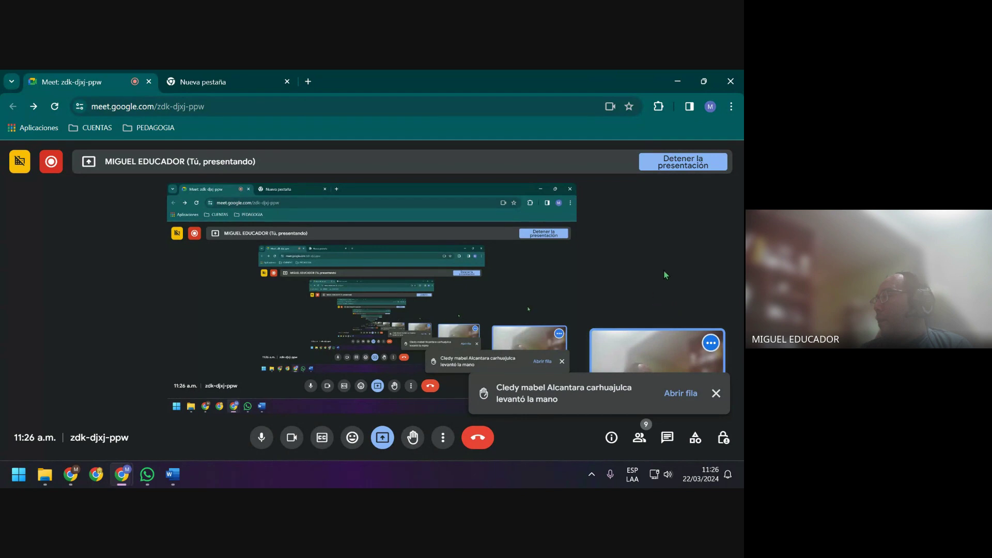
left_click(243, 82)
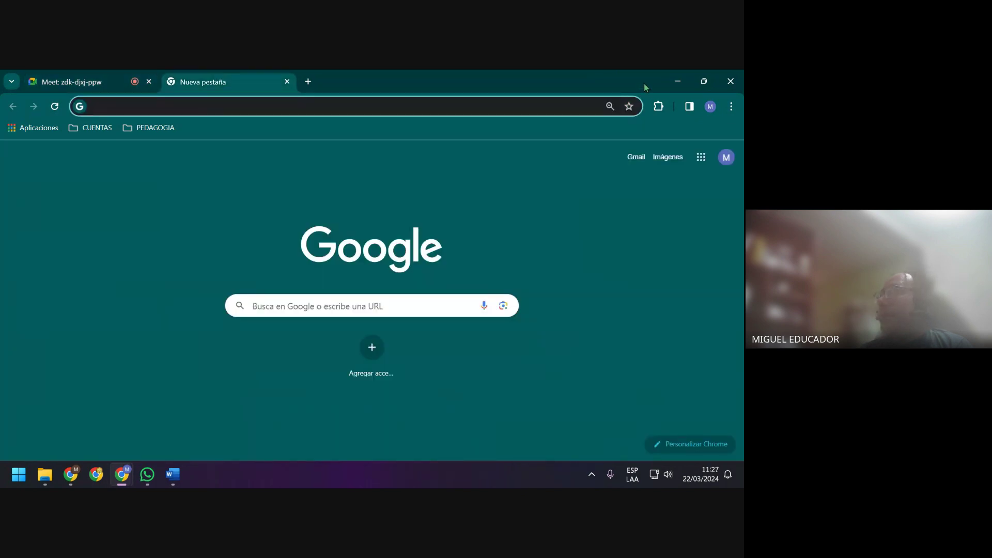
left_click(672, 79)
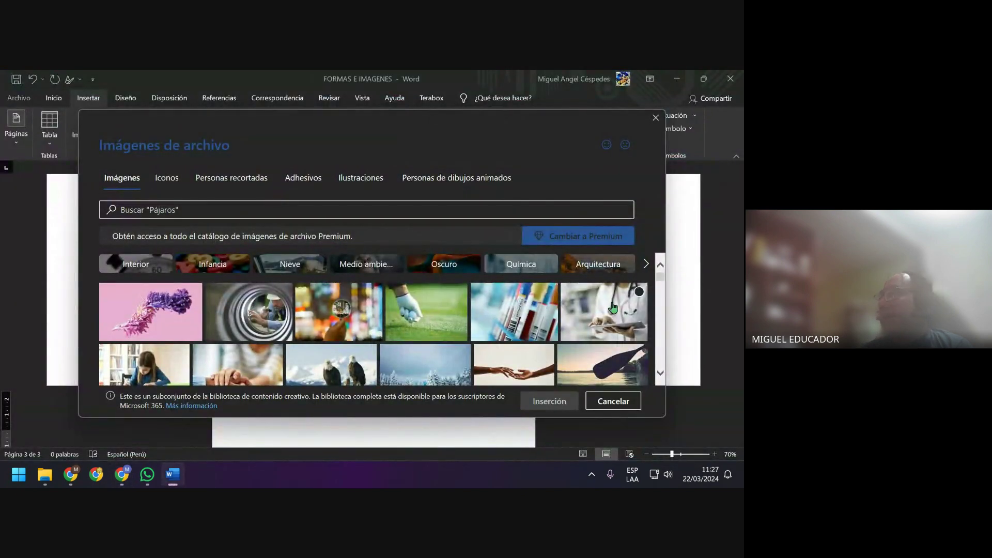
Browse the stock images, then close and reopen the Imágenes de archivo picker
scroll(613, 311, "down", 1)
scroll(615, 320, "down", 1)
scroll(615, 333, "down", 1)
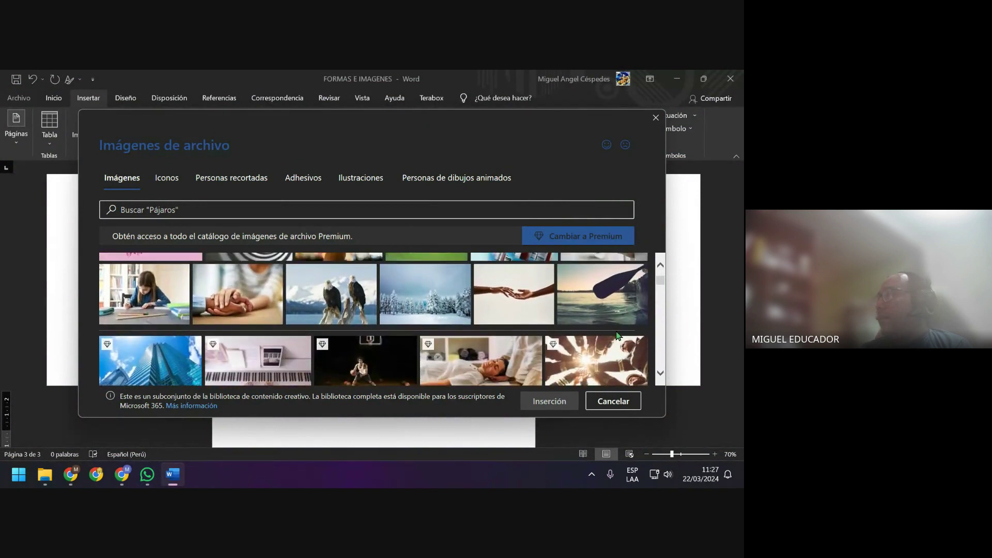
scroll(616, 335, "down", 1)
scroll(616, 335, "down", 1)
scroll(612, 330, "up", 1)
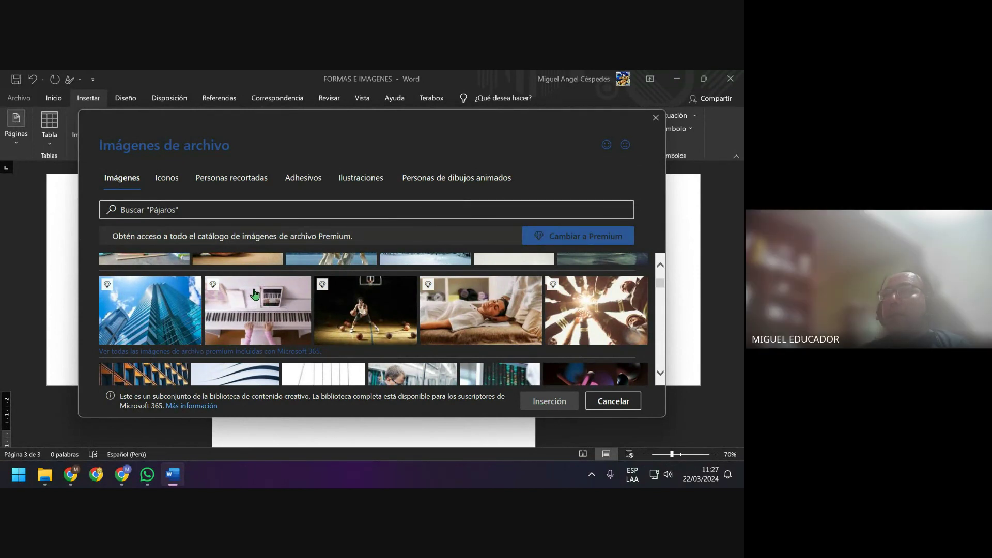
left_click(656, 117)
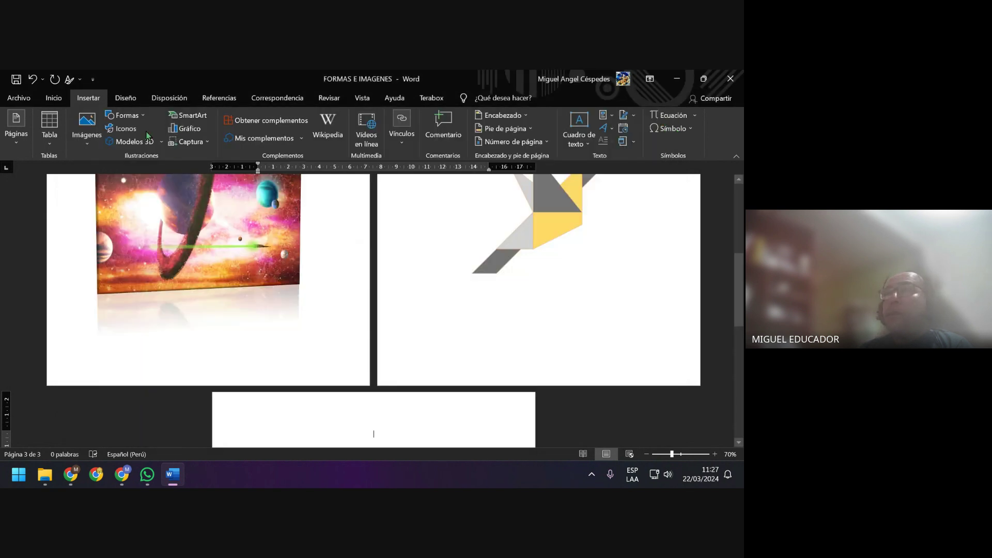
left_click(89, 135)
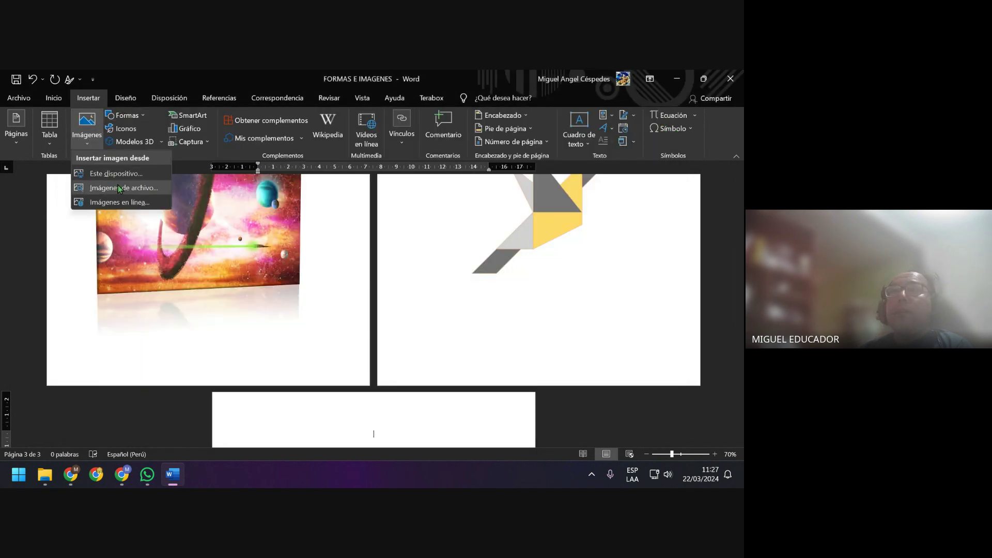
left_click(120, 187)
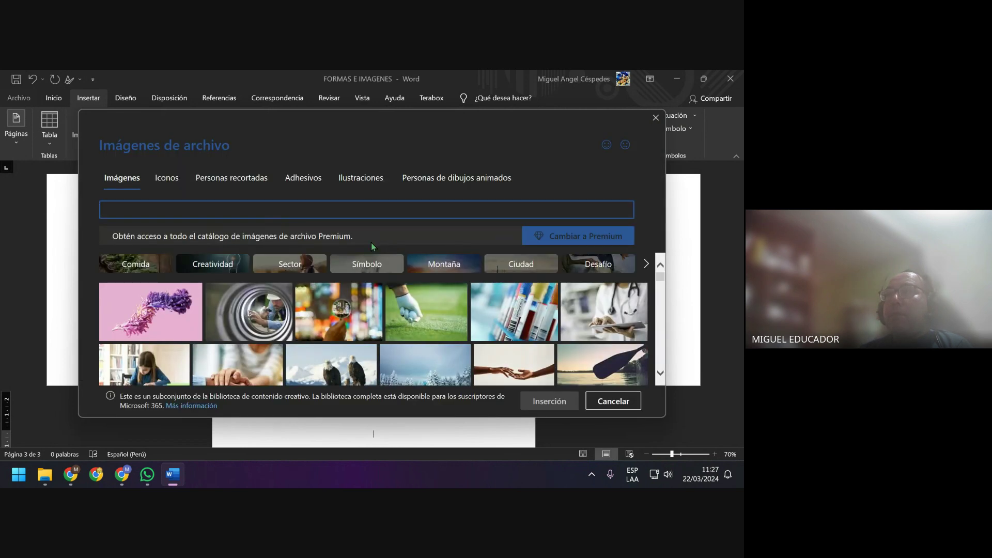
Find the stacked cardboard boxes photo and insert it on page 3
scroll(366, 345, "down", 3)
scroll(321, 341, "down", 2)
scroll(263, 336, "down", 2)
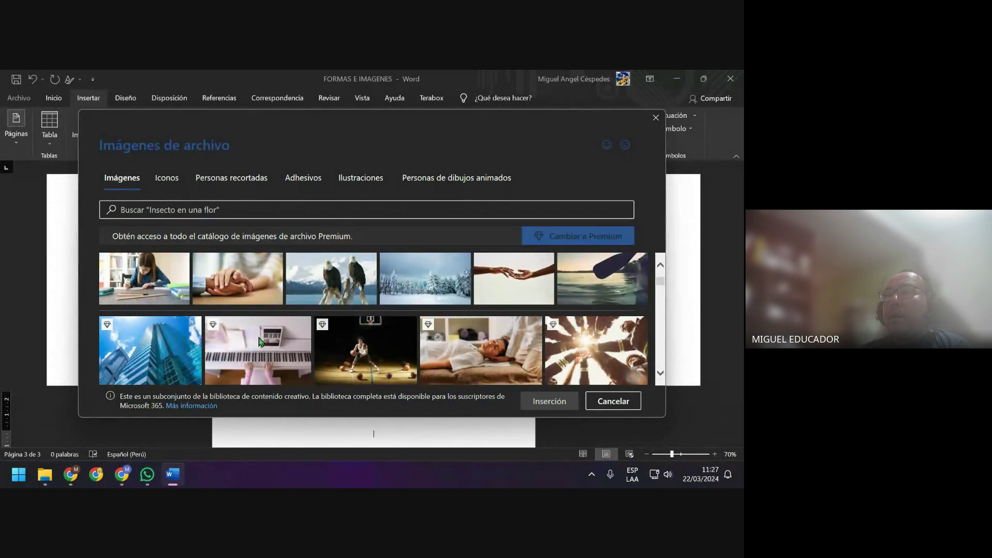
scroll(260, 343, "up", 1)
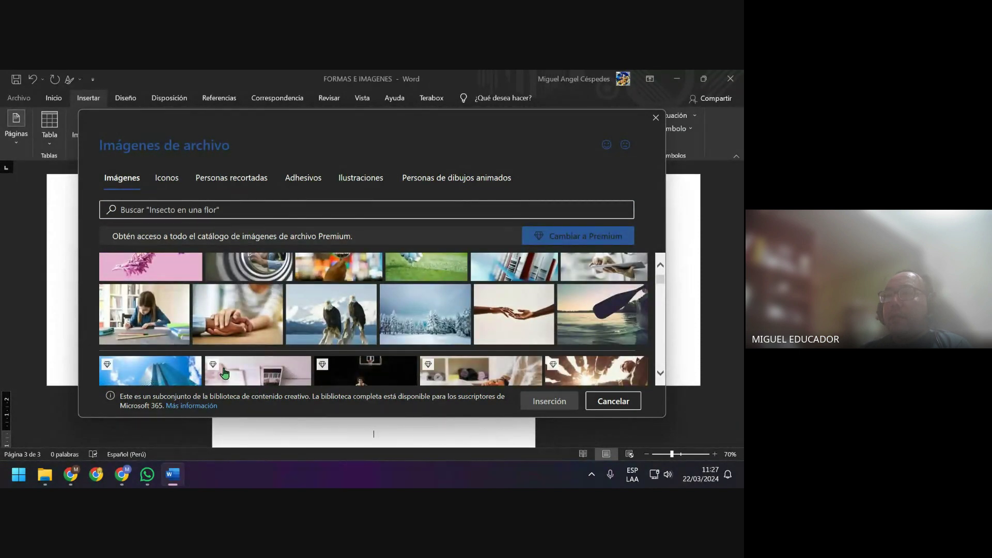
mouse_move(237, 314)
scroll(376, 335, "down", 1)
scroll(413, 333, "down", 3)
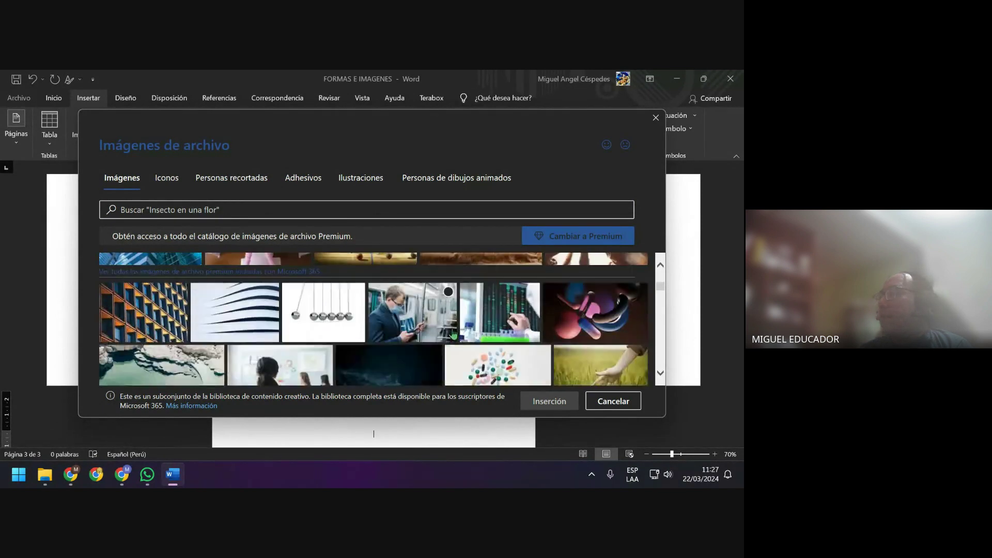
scroll(450, 334, "down", 1)
scroll(450, 334, "down", 1)
scroll(436, 335, "down", 1)
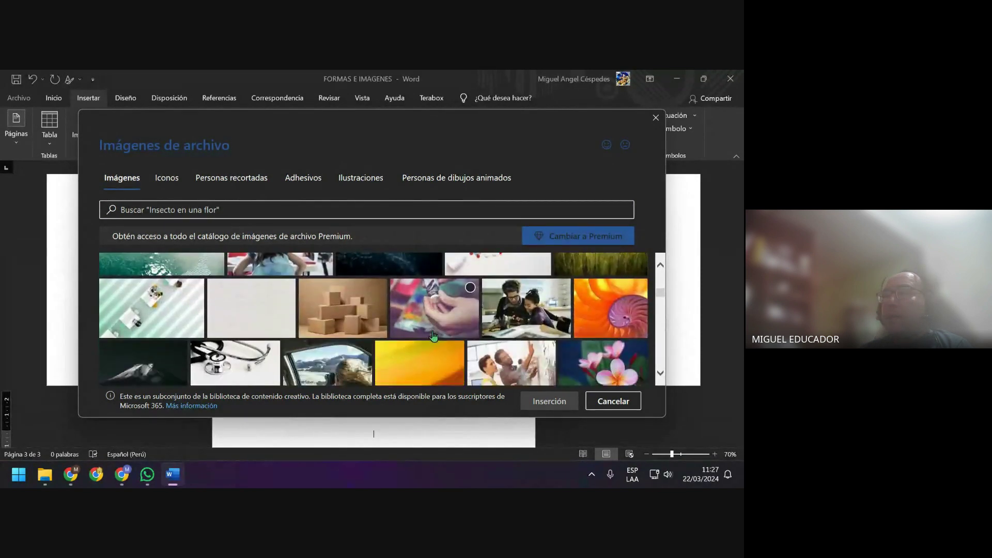
scroll(432, 336, "up", 1)
left_click(345, 325)
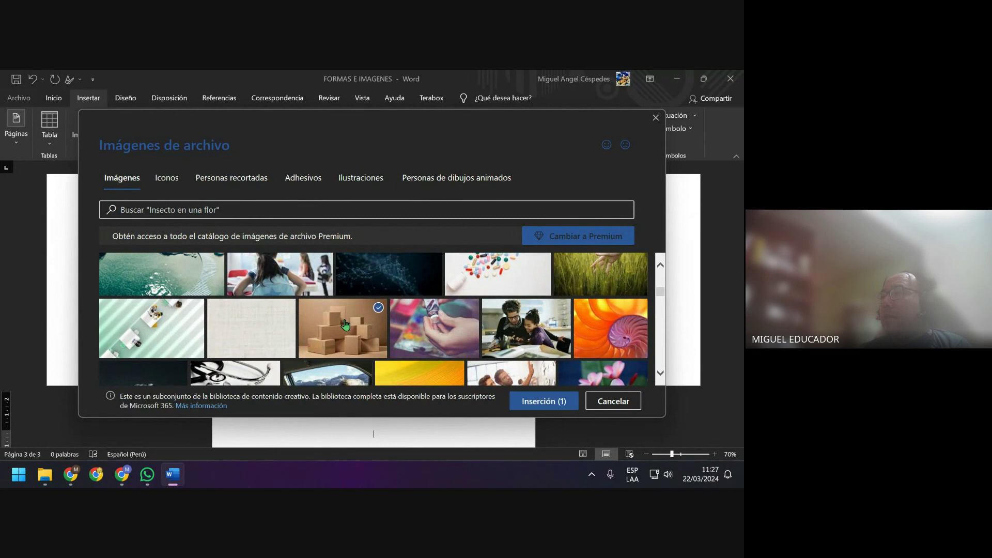
left_click(554, 397)
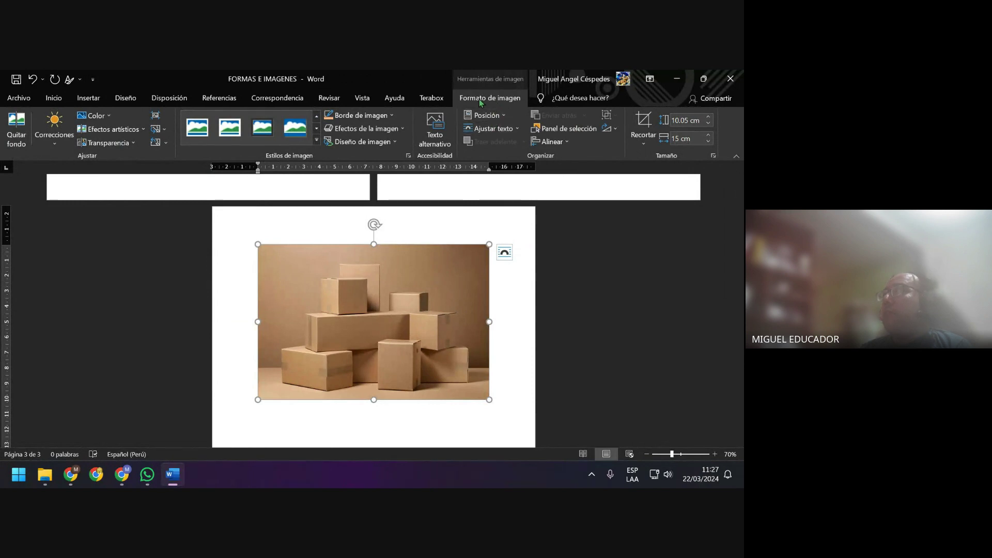
left_click(401, 130)
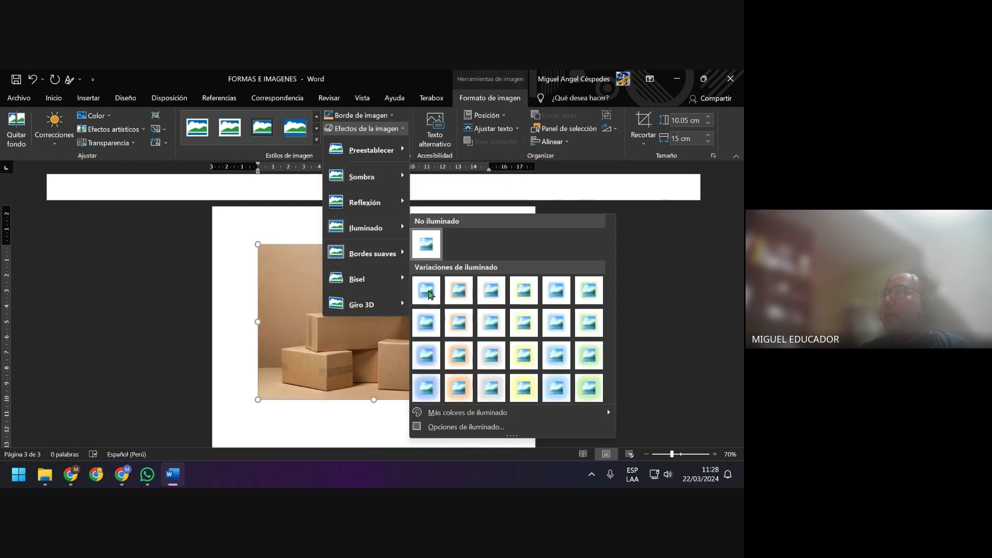
mouse_move(366, 228)
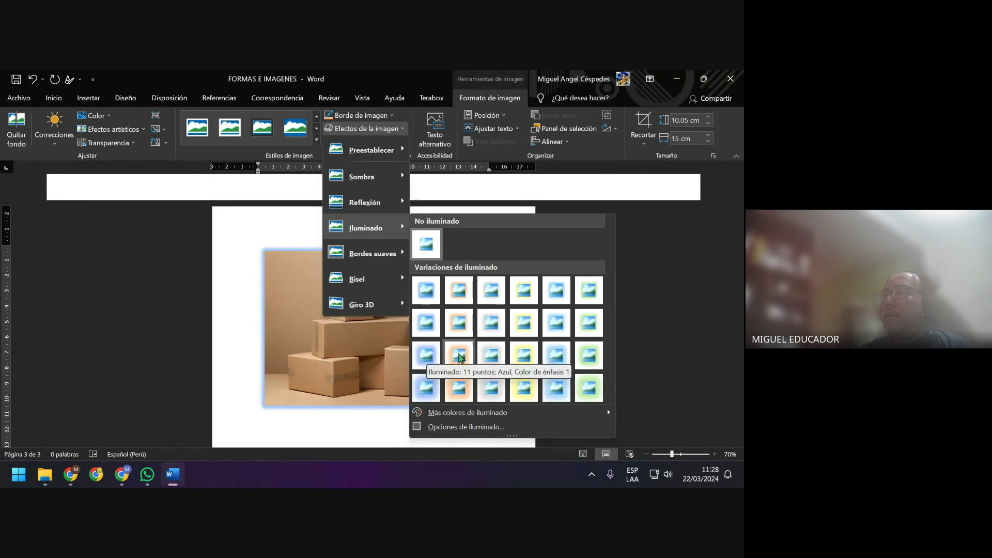
left_click(440, 181)
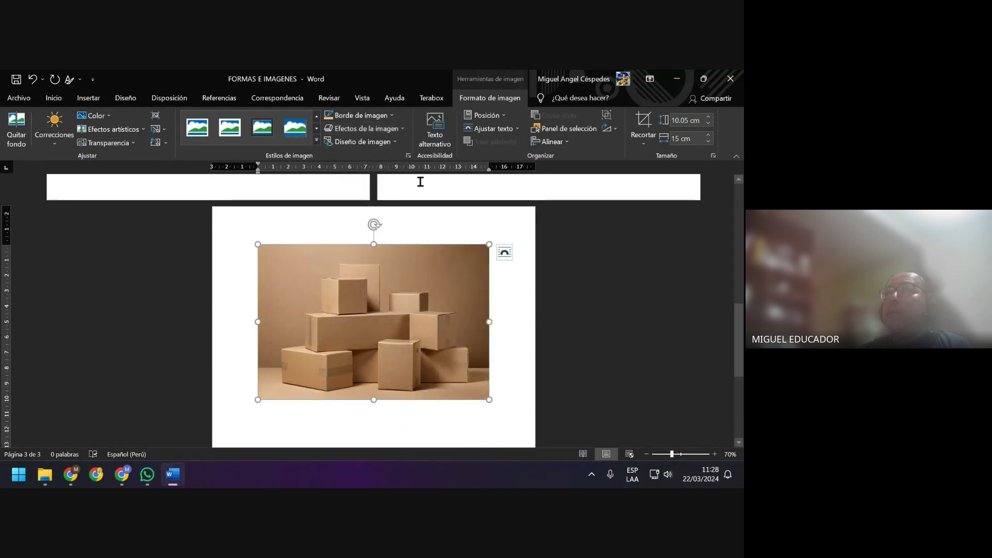
left_click(530, 287)
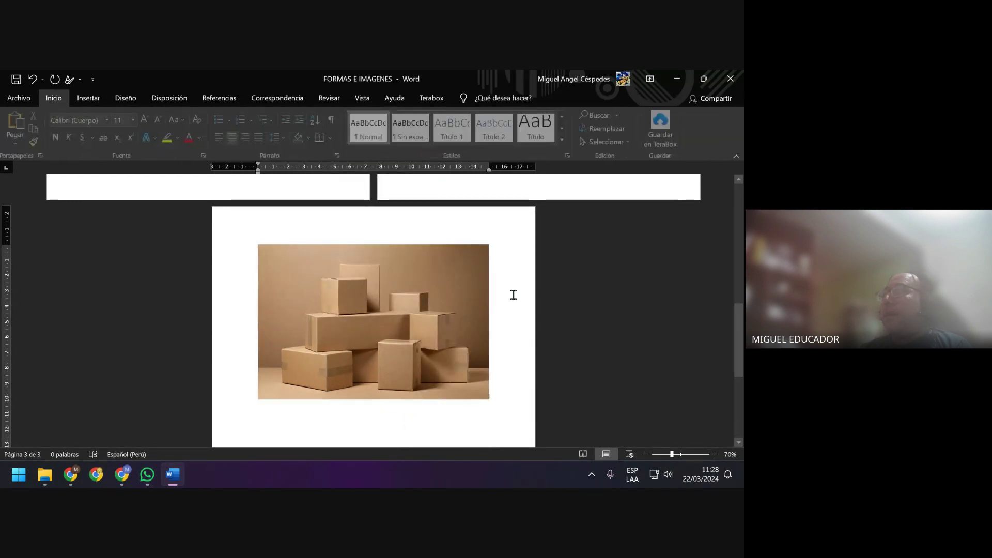
scroll(527, 292, "up", 3)
scroll(516, 295, "up", 2)
scroll(538, 305, "up", 1)
Select the bird graphic and preview fill colours, keeping its yellow fill
scroll(563, 305, "up", 2)
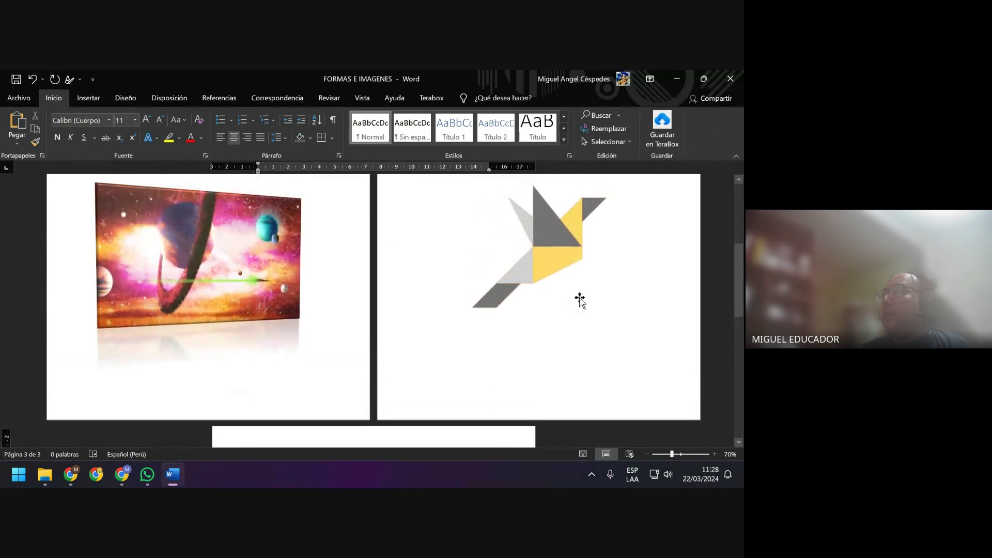
scroll(576, 295, "up", 1)
left_click(572, 290)
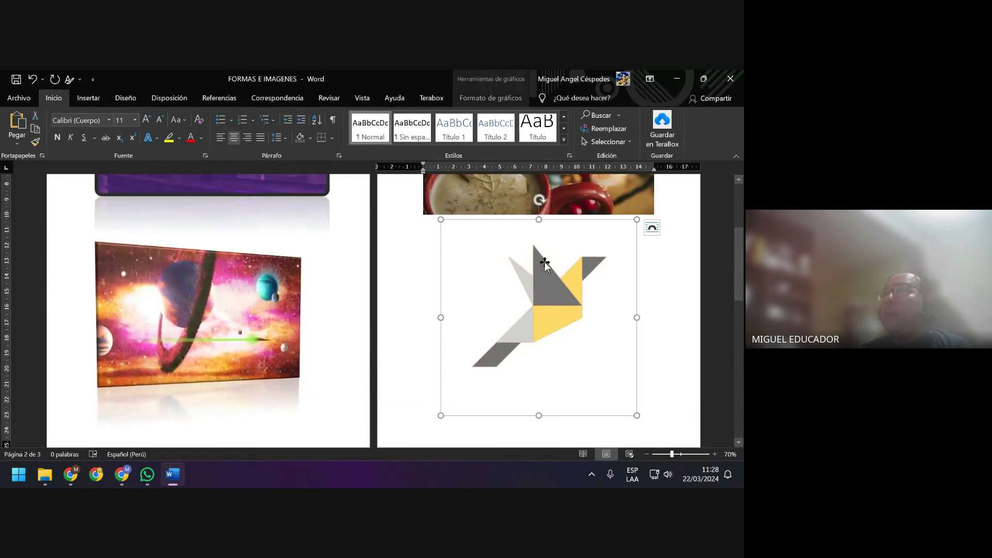
left_click(519, 101)
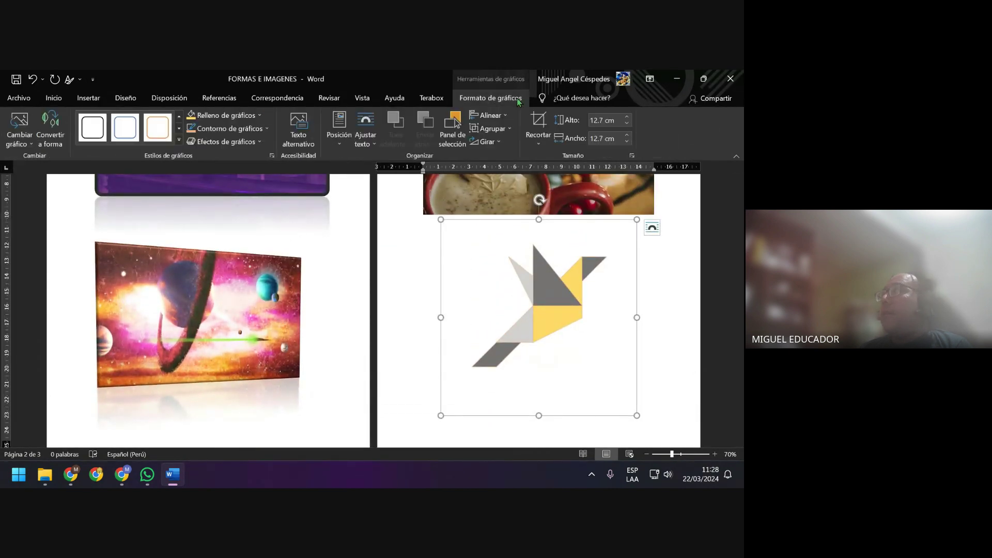
left_click(261, 115)
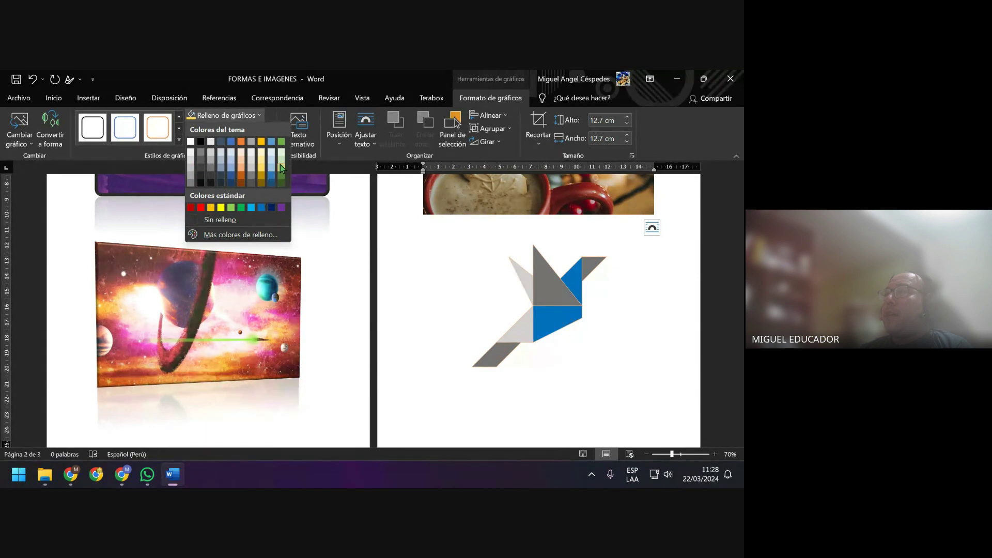
left_click(261, 141)
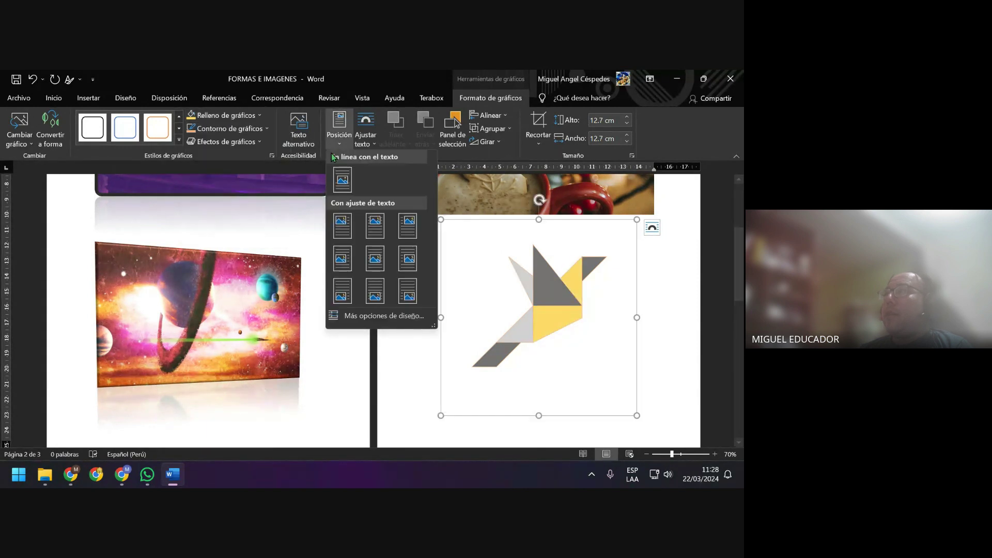
Give the bird graphic an orange outline, then deselect and reselect it
left_click(263, 129)
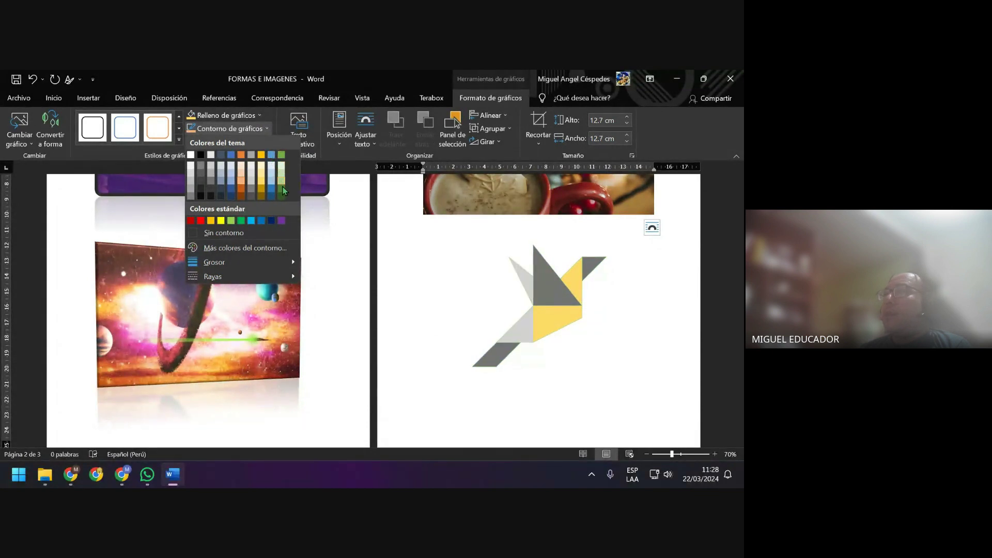
left_click(242, 196)
left_click(653, 256)
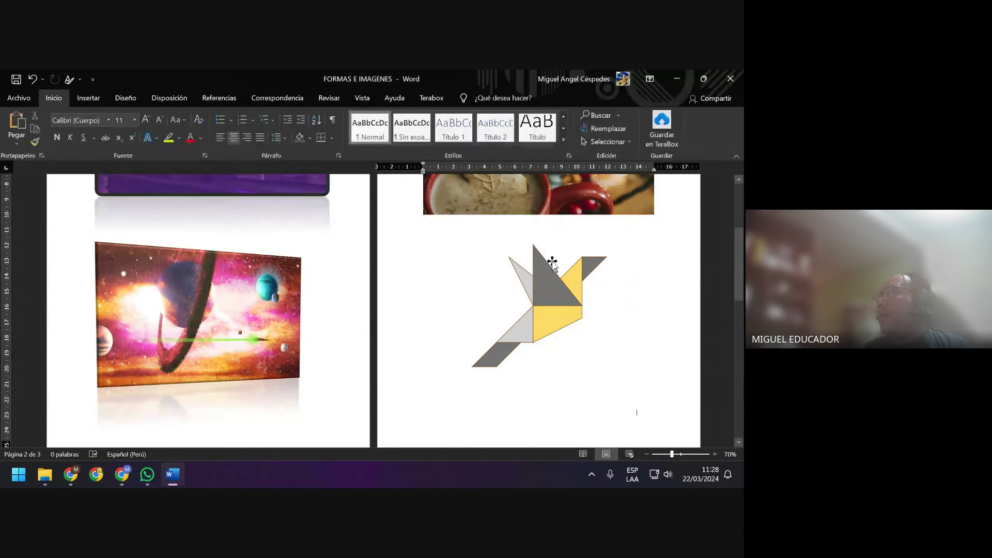
left_click(552, 261)
left_click(651, 274)
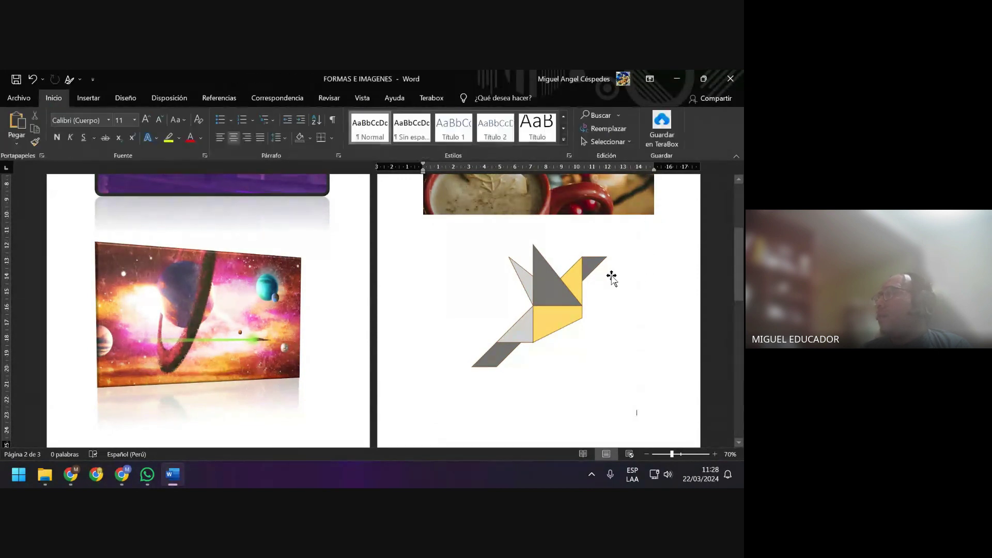
left_click(539, 259)
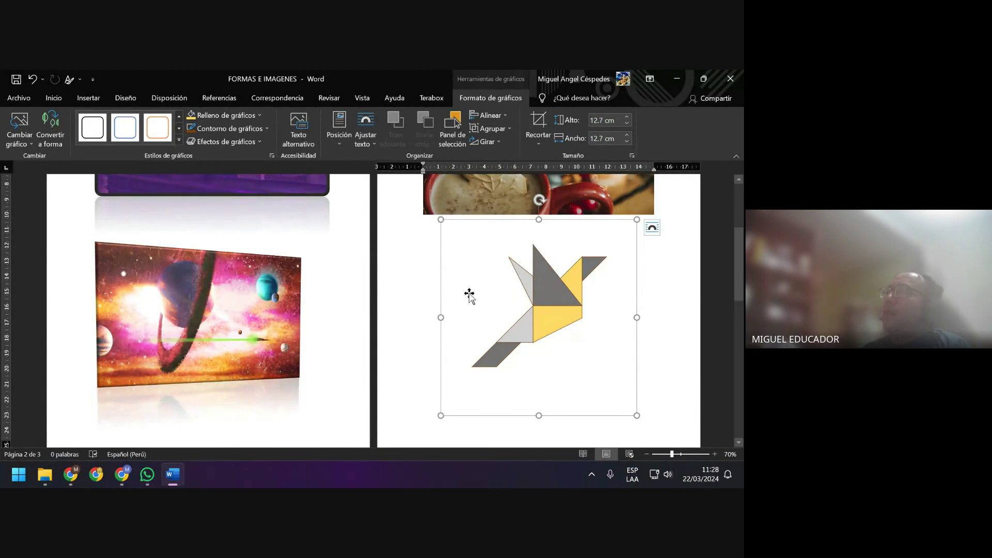
mouse_move(122, 474)
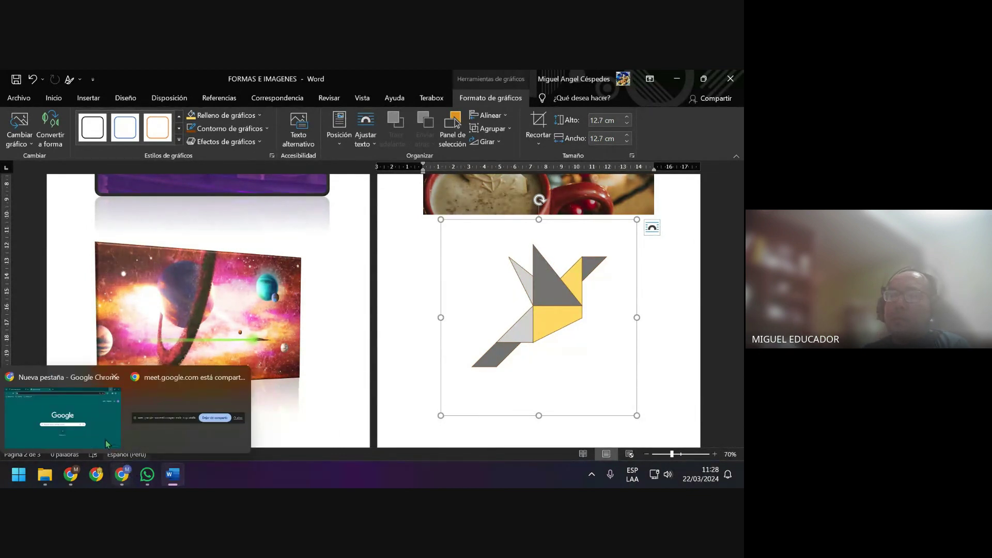
Admit the waiting participant to the Google Meet call and minimize Chrome back to Word
left_click(99, 432)
left_click(117, 82)
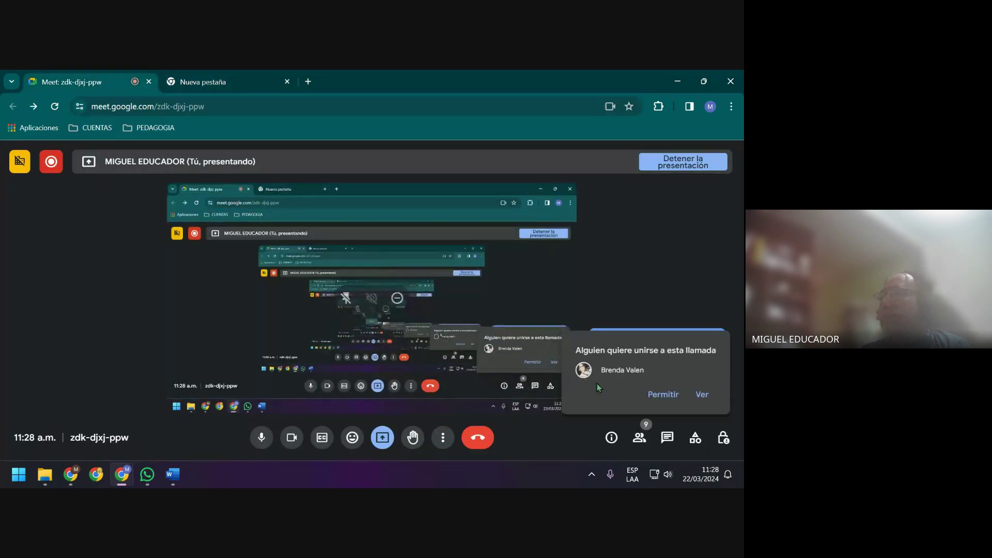
left_click(663, 394)
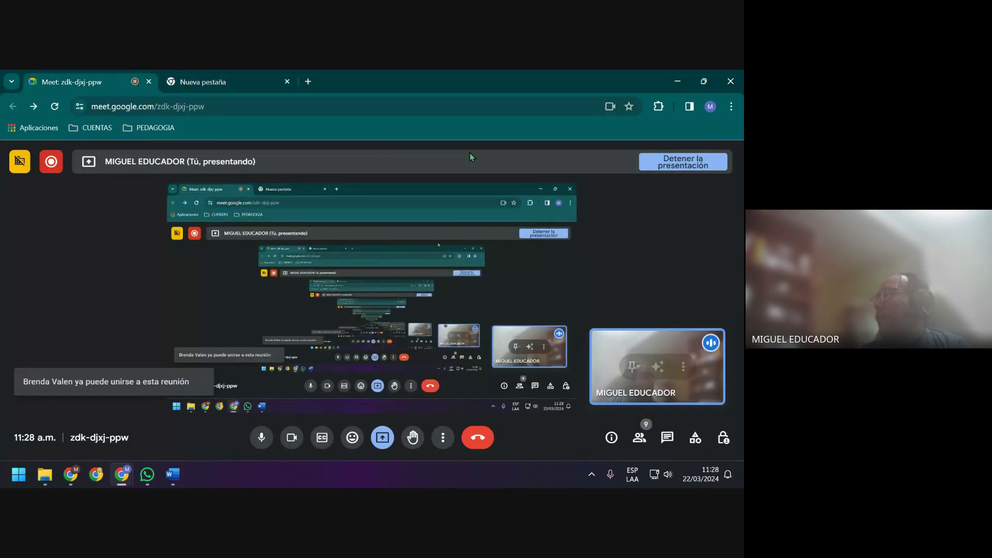
key("ctrl+Tab")
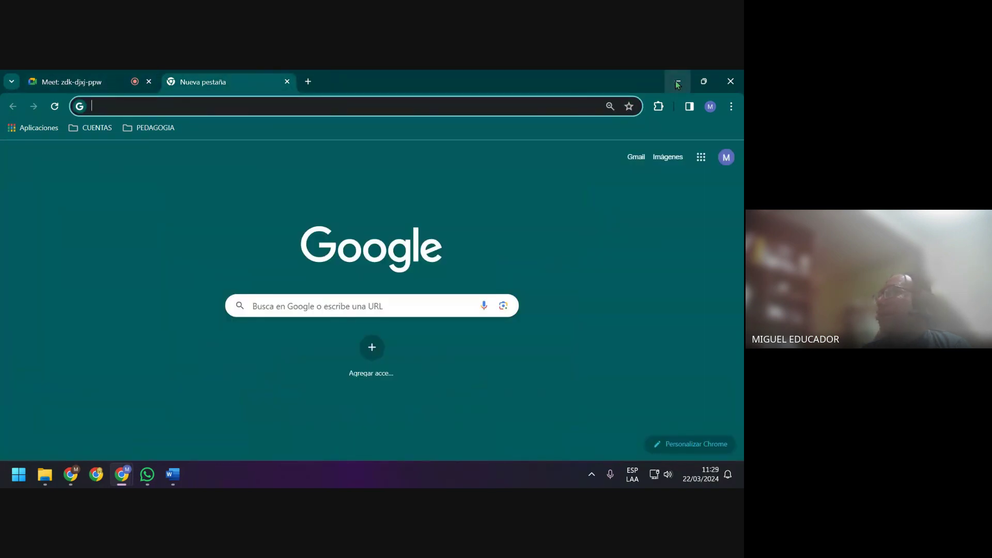
left_click(677, 81)
scroll(612, 302, "up", 3)
scroll(613, 310, "up", 2)
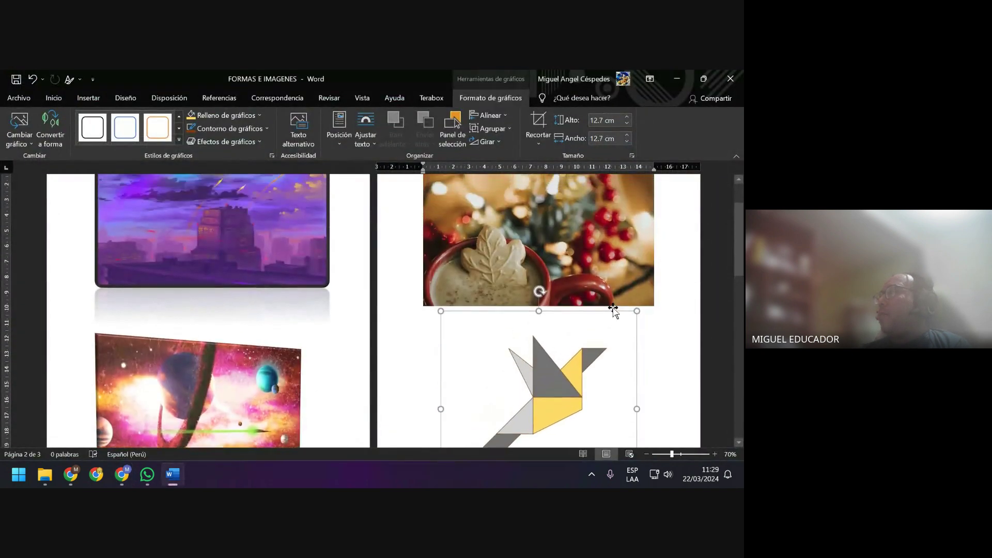
scroll(614, 310, "up", 2)
Give the Christmas coffee photo a green 4½ pt border and click off to view it
left_click(600, 305)
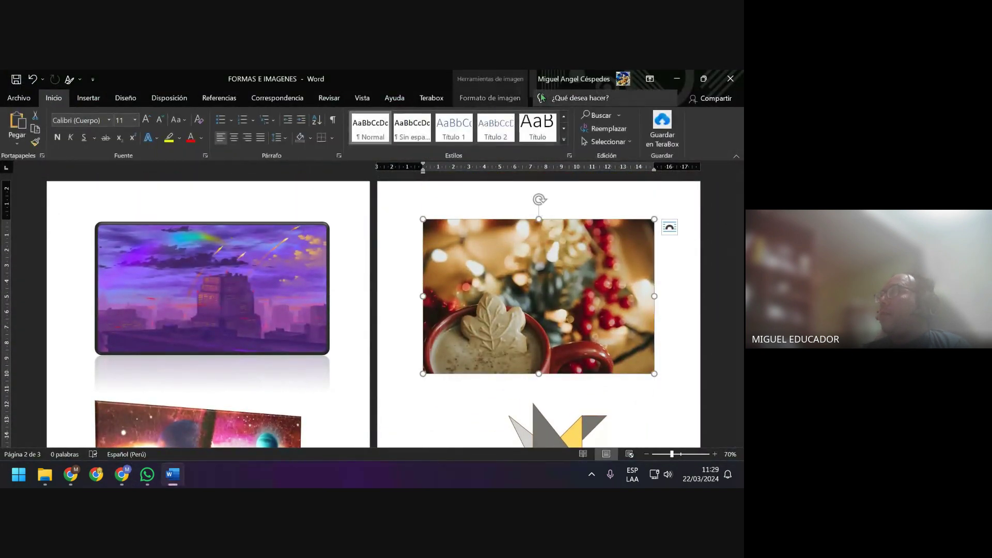
left_click(490, 98)
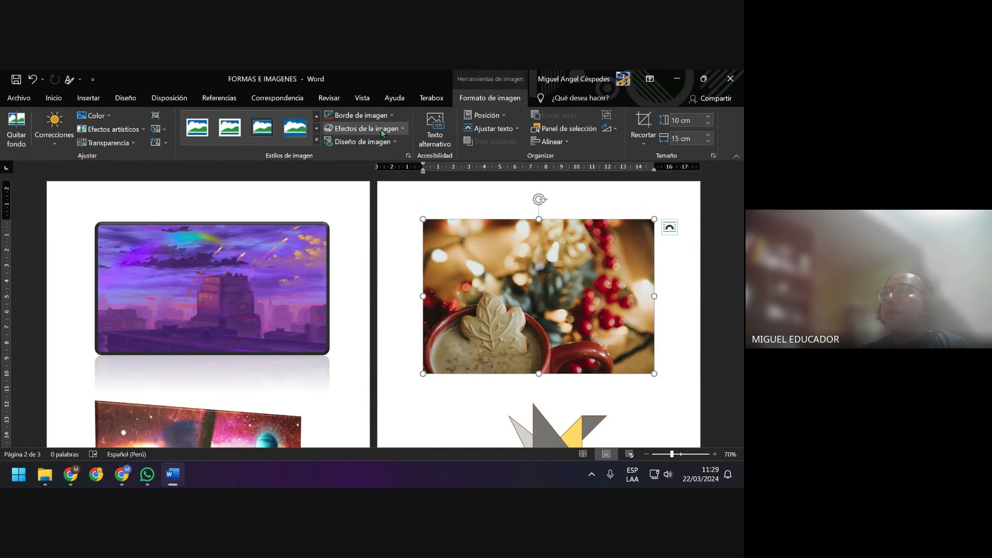
left_click(391, 116)
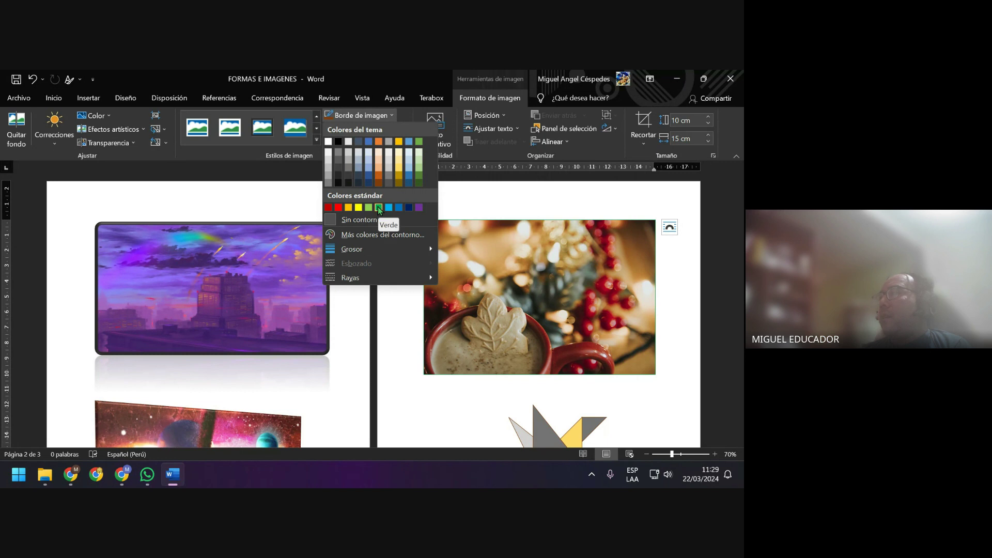
left_click(379, 207)
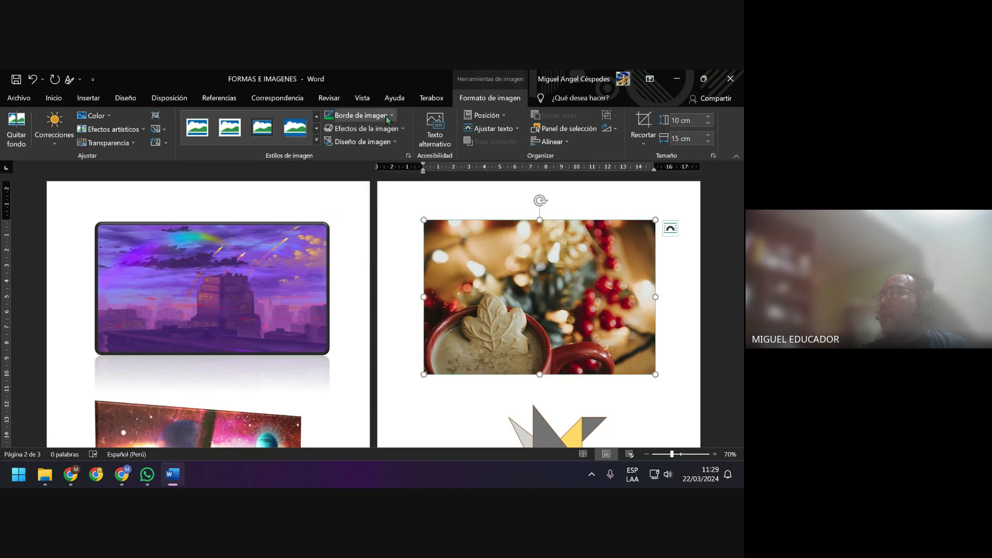
left_click(362, 116)
mouse_move(352, 249)
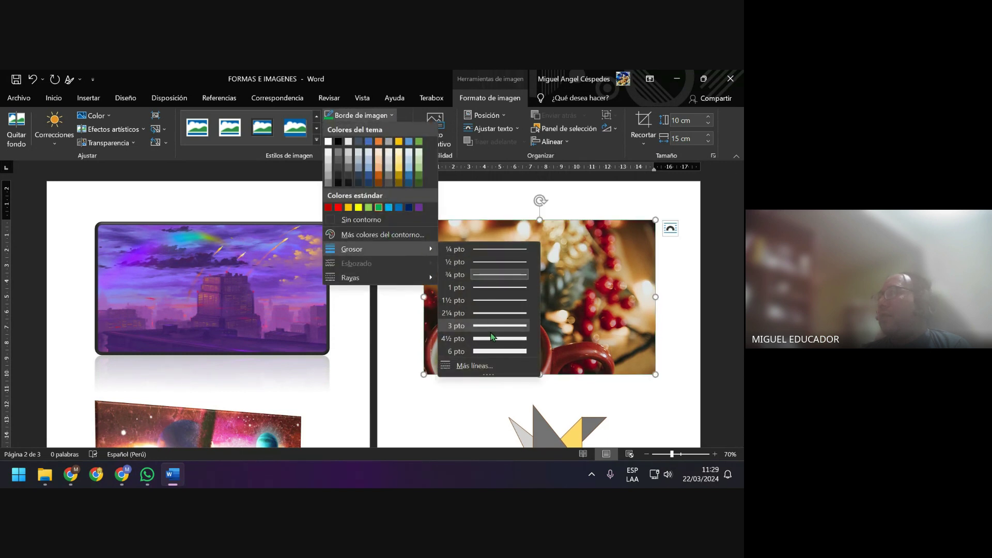
left_click(492, 340)
left_click(445, 405)
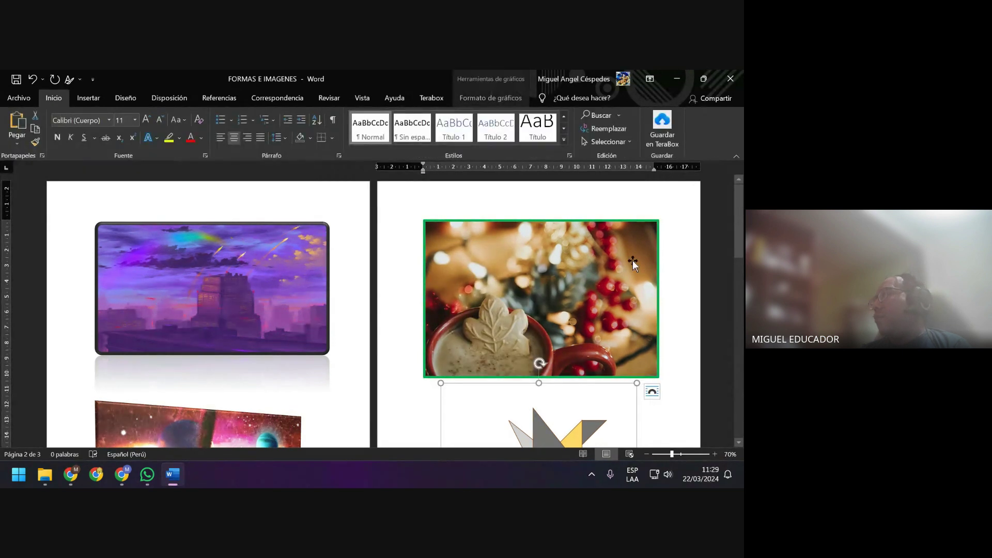
left_click(673, 258)
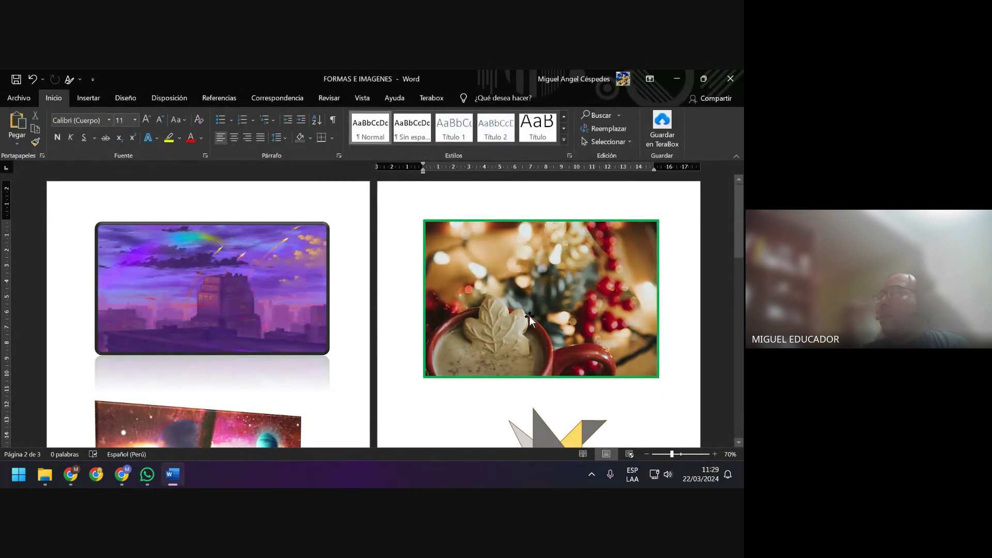
Select the bird graphic and check its fill colours without changing them
scroll(530, 321, "down", 1)
scroll(531, 321, "down", 2)
scroll(530, 321, "down", 2)
scroll(532, 320, "down", 1)
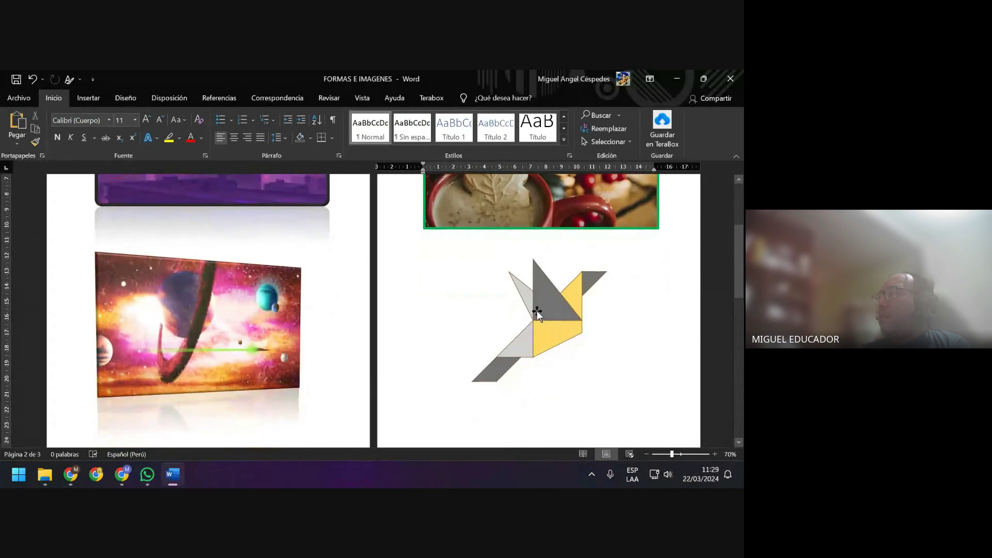
left_click(537, 311)
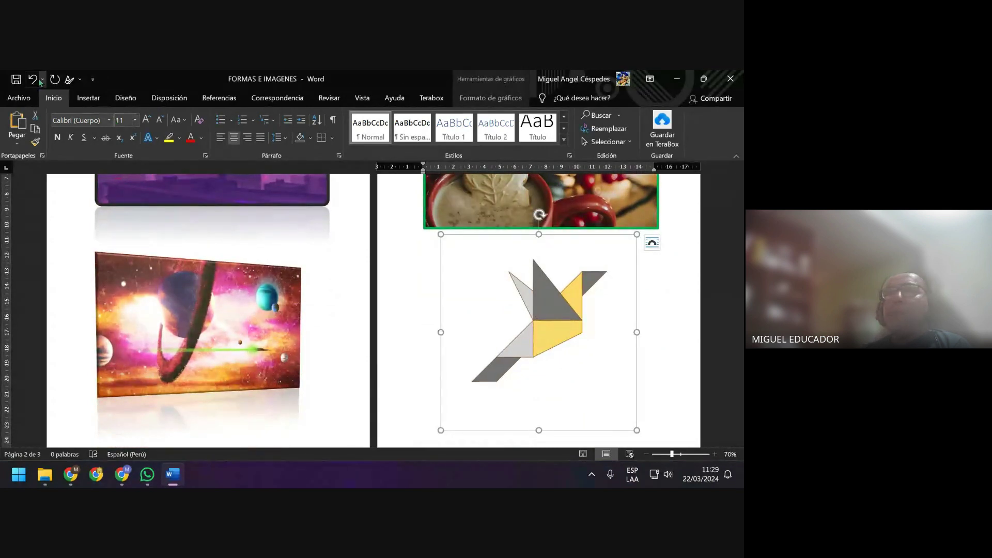
left_click(20, 78)
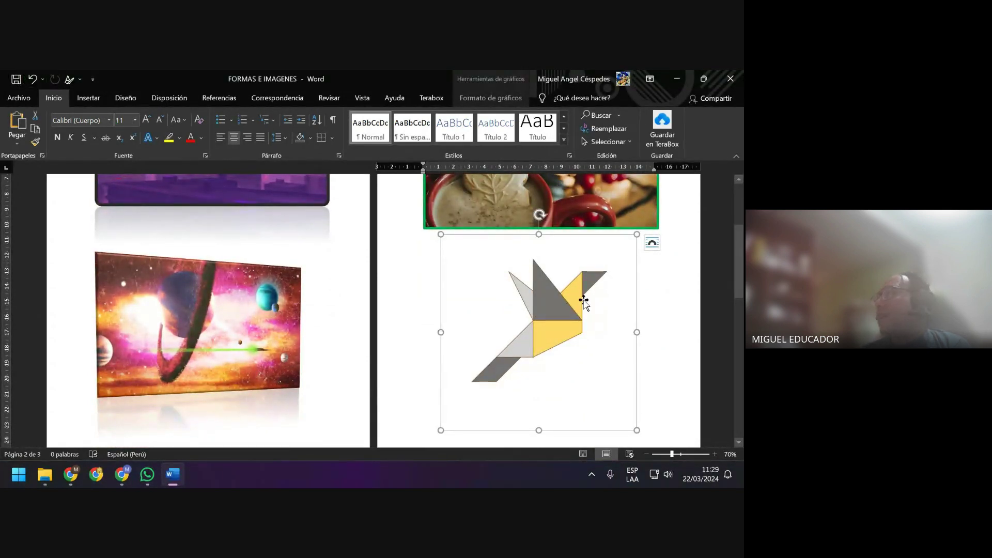
left_click(503, 99)
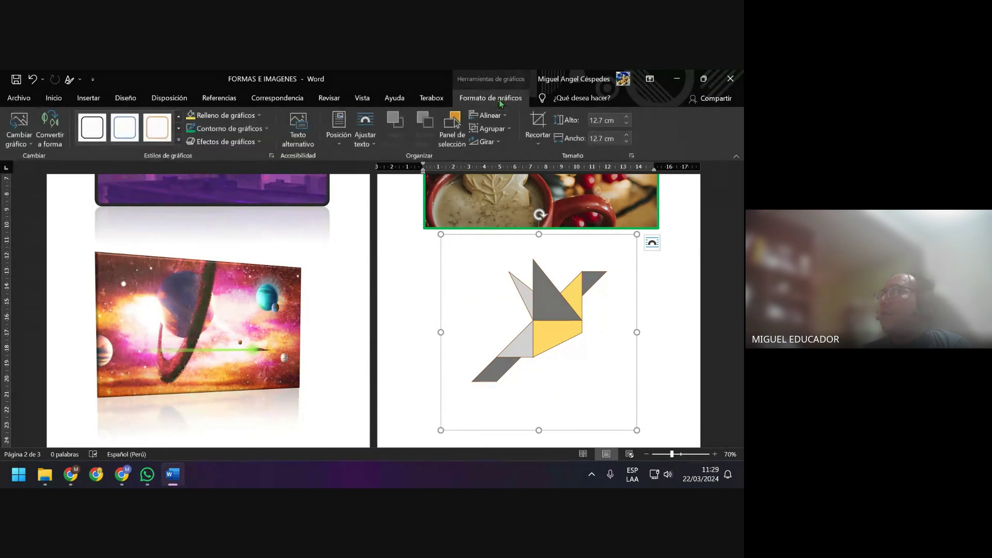
left_click(255, 118)
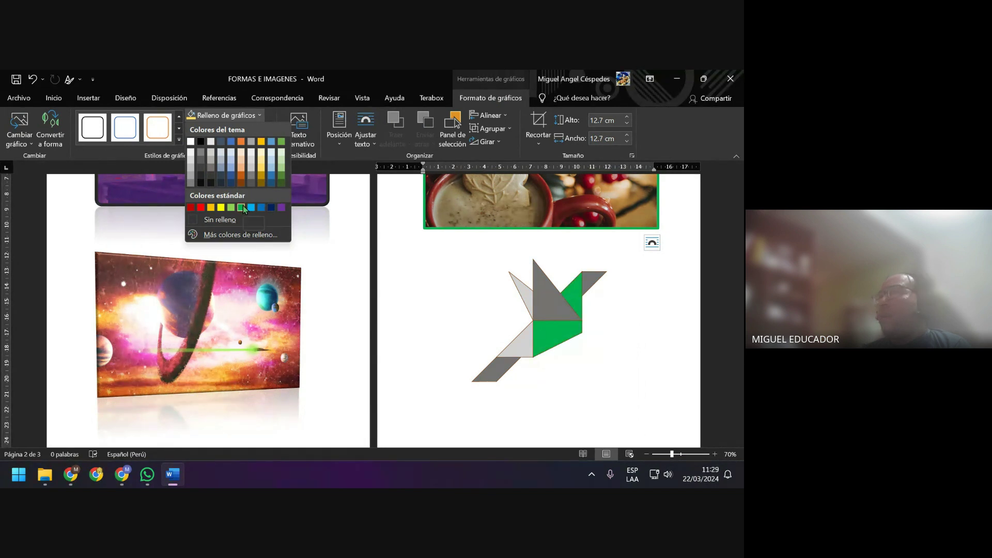
left_click(361, 76)
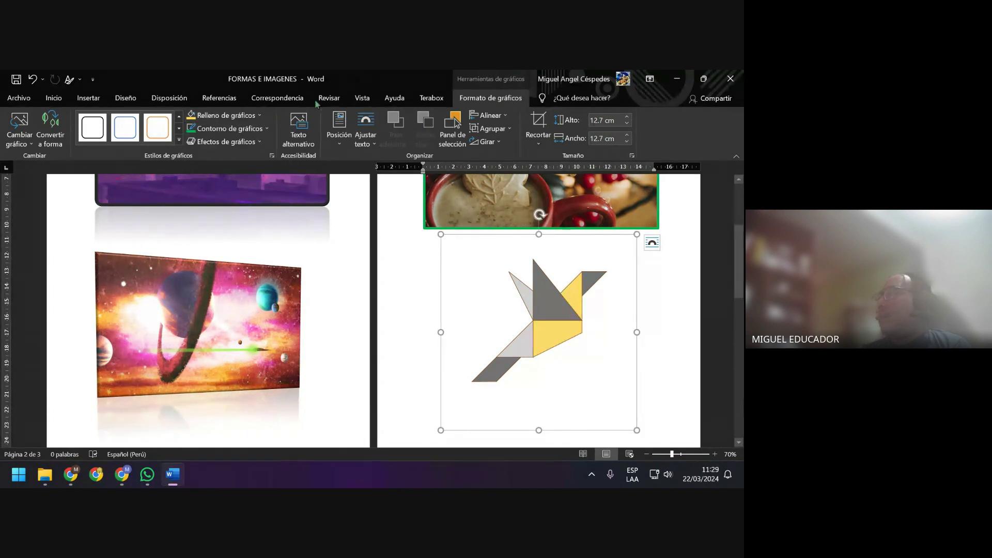
Give the bird's outline a dashed style and 4½ pt thickness
left_click(265, 129)
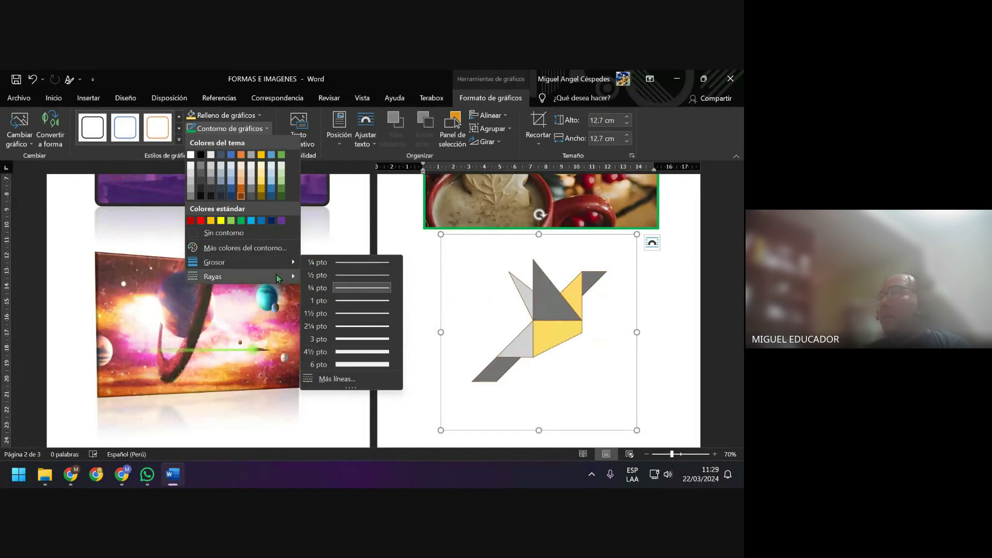
mouse_move(240, 277)
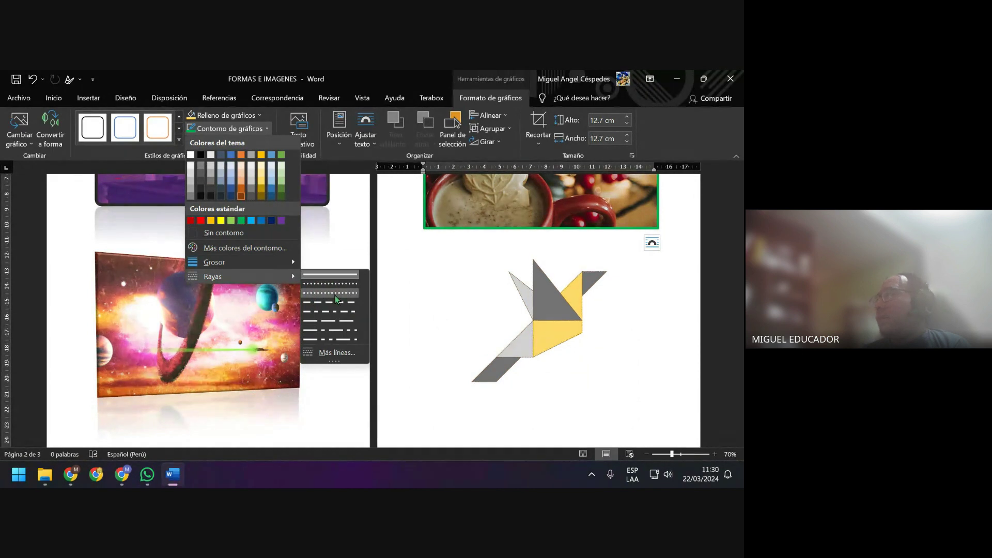
left_click(336, 299)
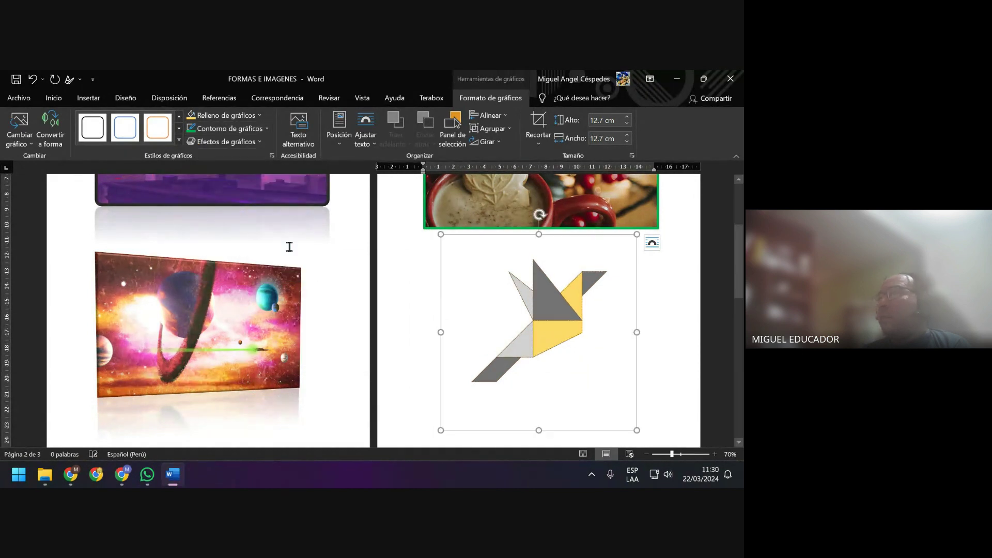
left_click(258, 119)
left_click(243, 115)
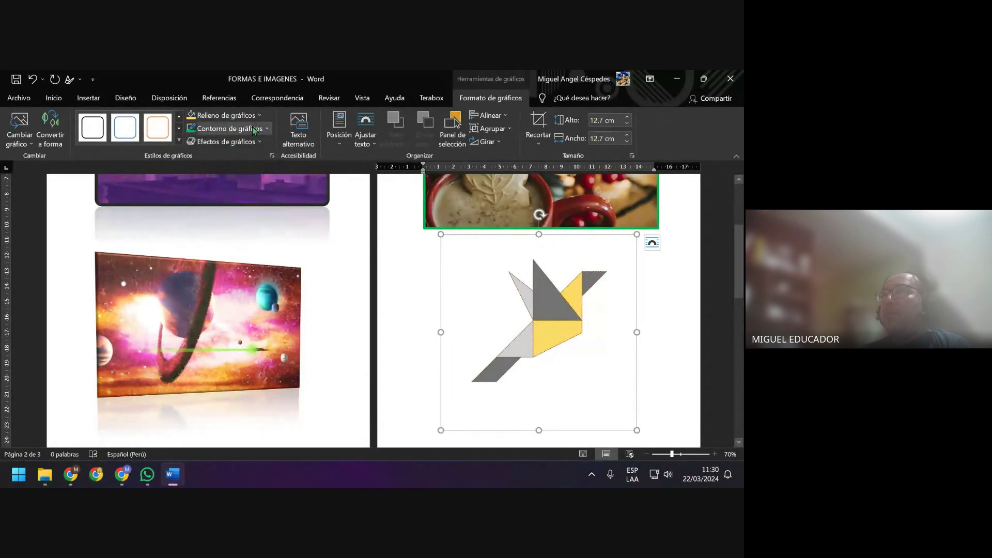
left_click(230, 128)
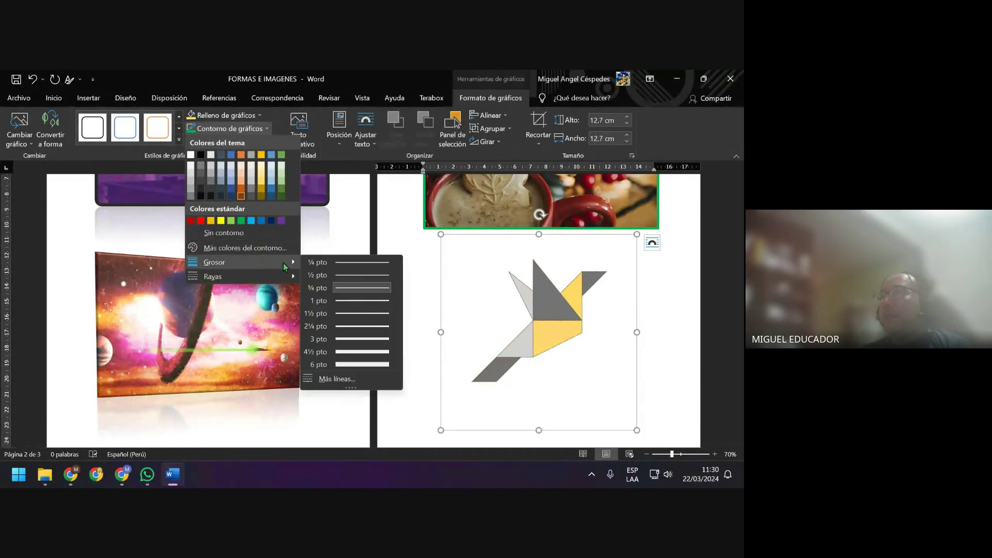
mouse_move(215, 262)
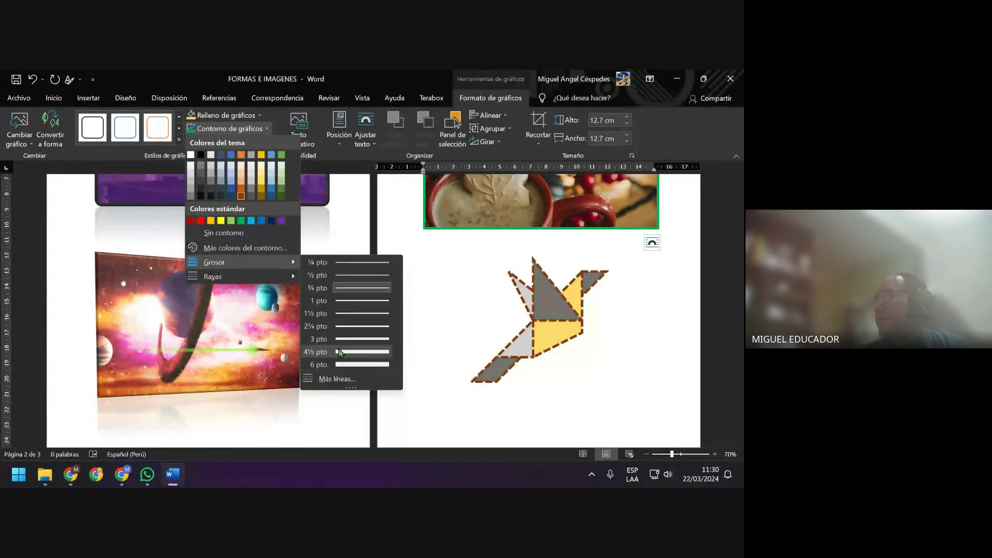
left_click(339, 353)
left_click(655, 349)
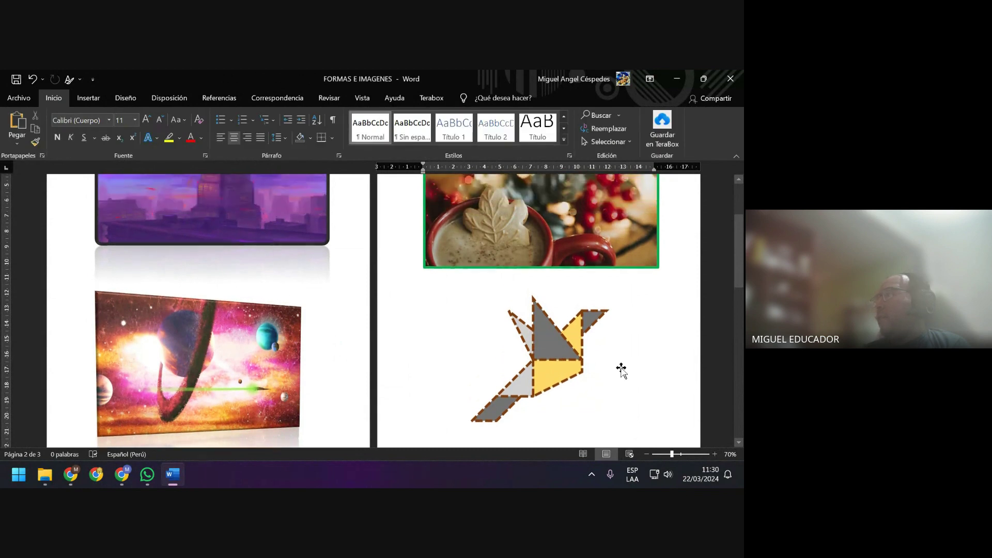
left_click(556, 304)
Place the cursor on page 3 and open the Imágenes de archivo stock library
scroll(529, 370, "down", 2)
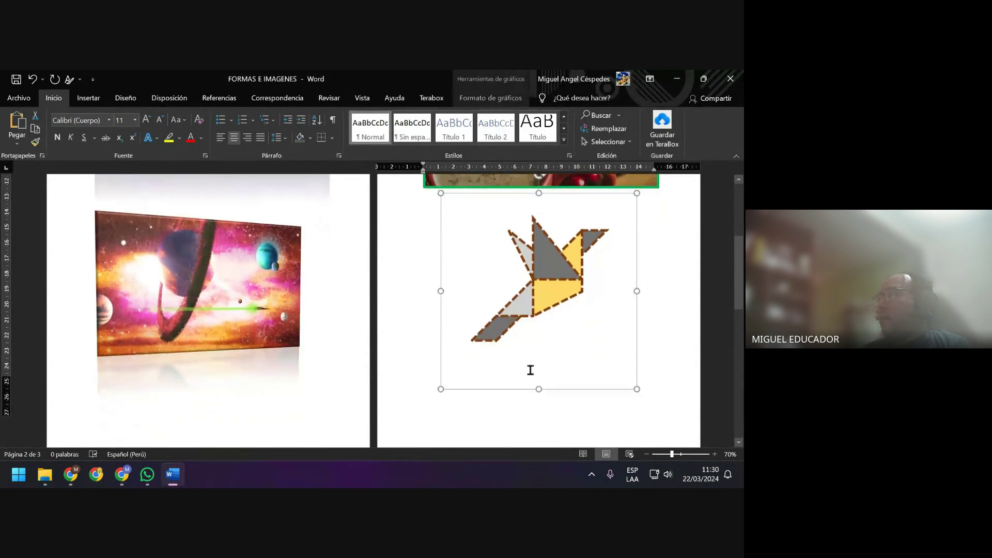
scroll(357, 410, "down", 2)
scroll(378, 406, "down", 2)
scroll(378, 405, "down", 2)
scroll(430, 403, "down", 4)
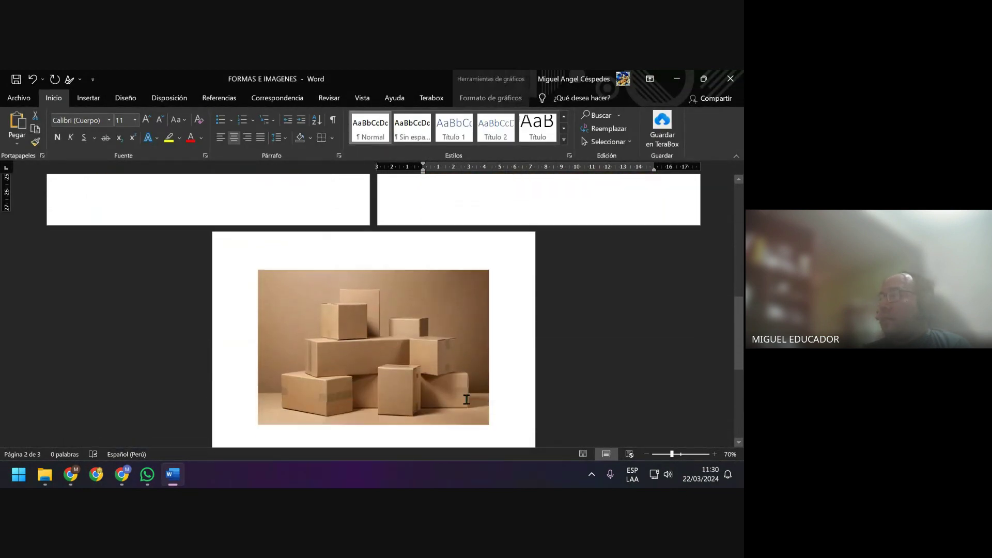
scroll(483, 372, "down", 3)
left_click(510, 346)
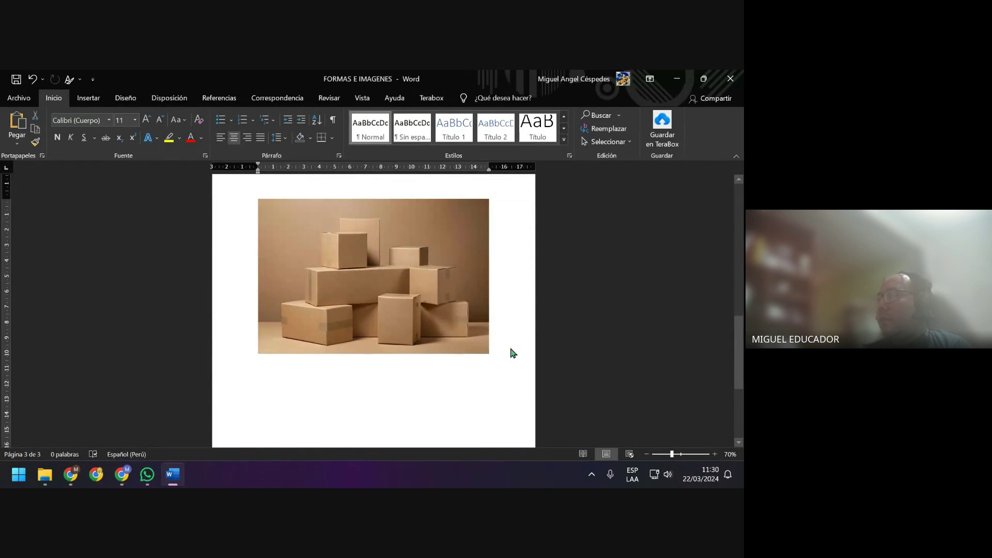
left_click(99, 100)
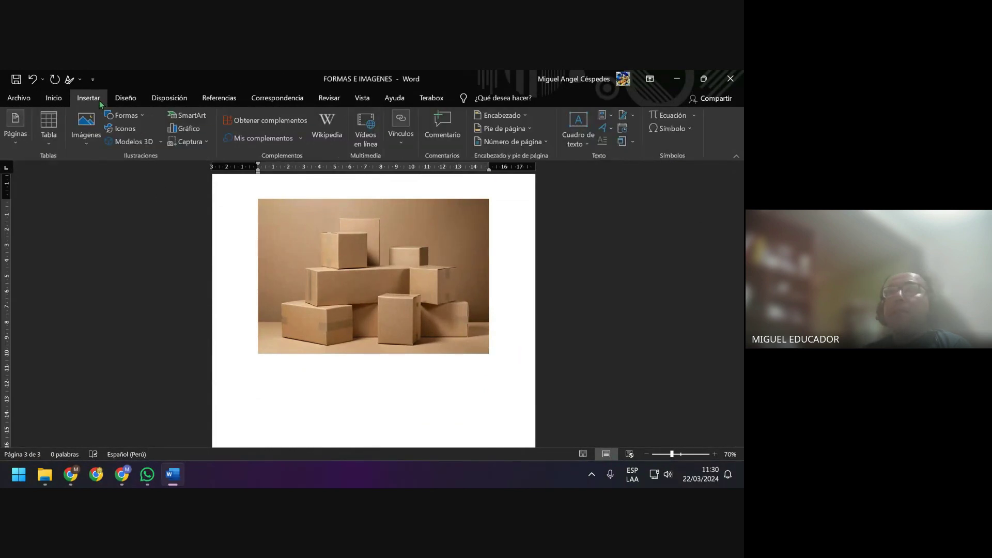
left_click(91, 137)
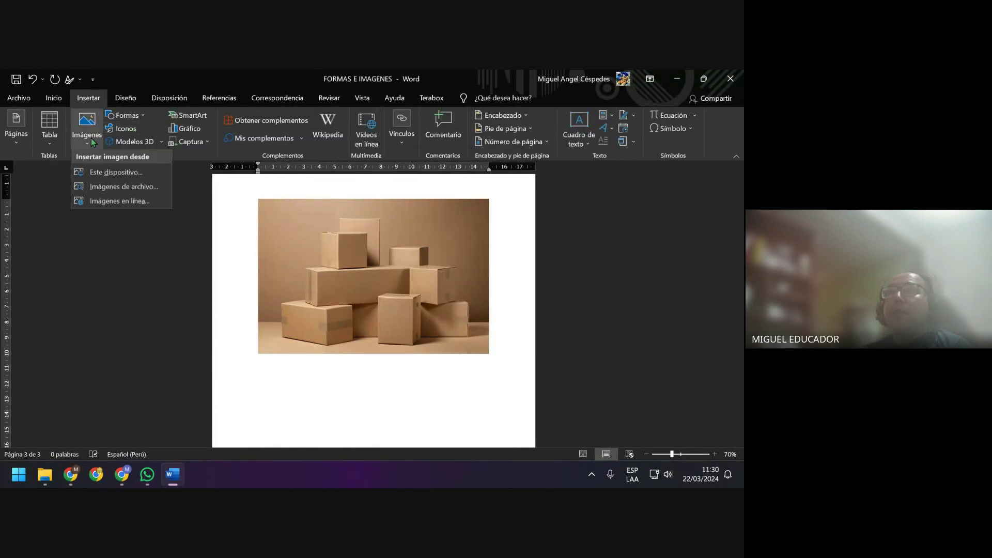
left_click(107, 186)
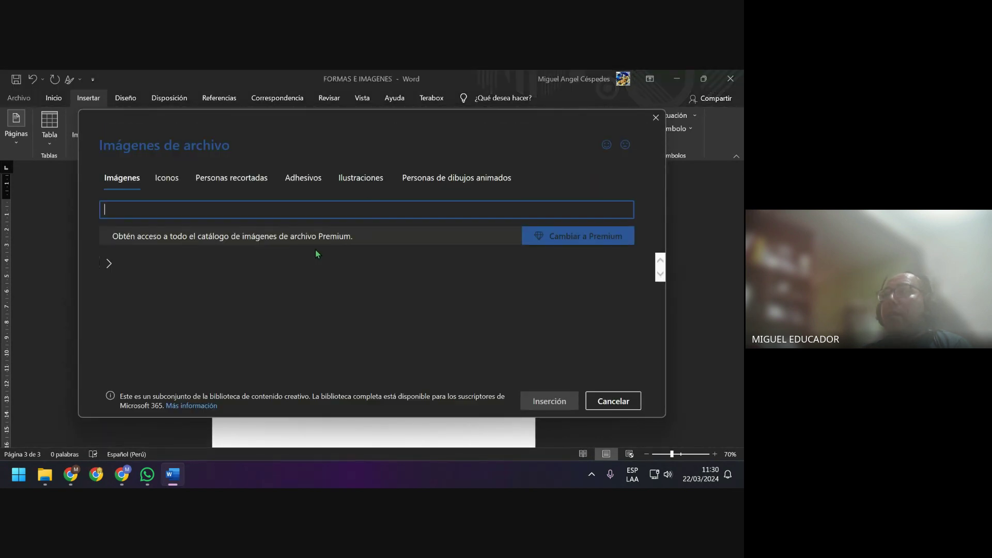
Insert the yellow guitar illustration from the stock Ilustraciones collection
left_click(359, 179)
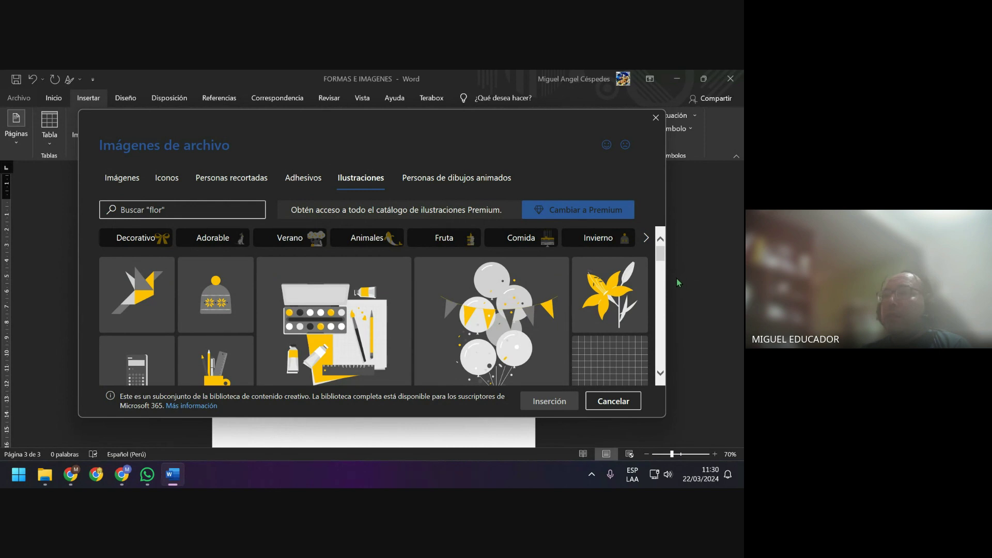
scroll(571, 304, "down", 3)
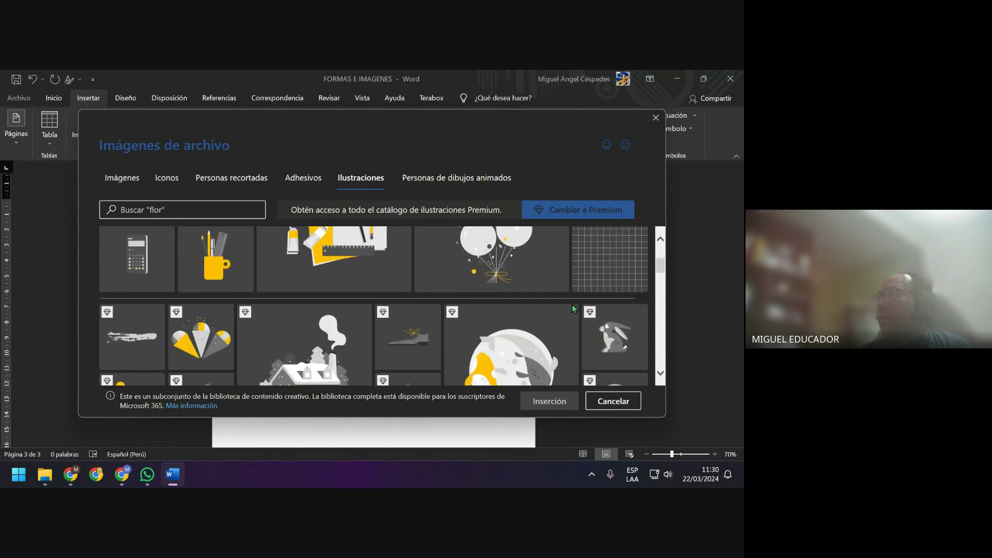
scroll(571, 309, "down", 2)
scroll(572, 307, "down", 1)
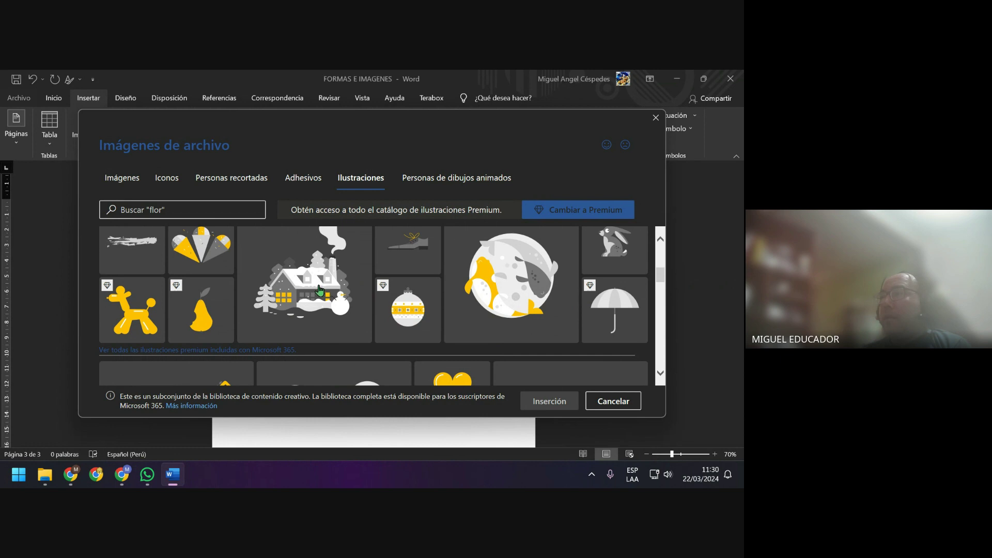
scroll(321, 294, "up", 1)
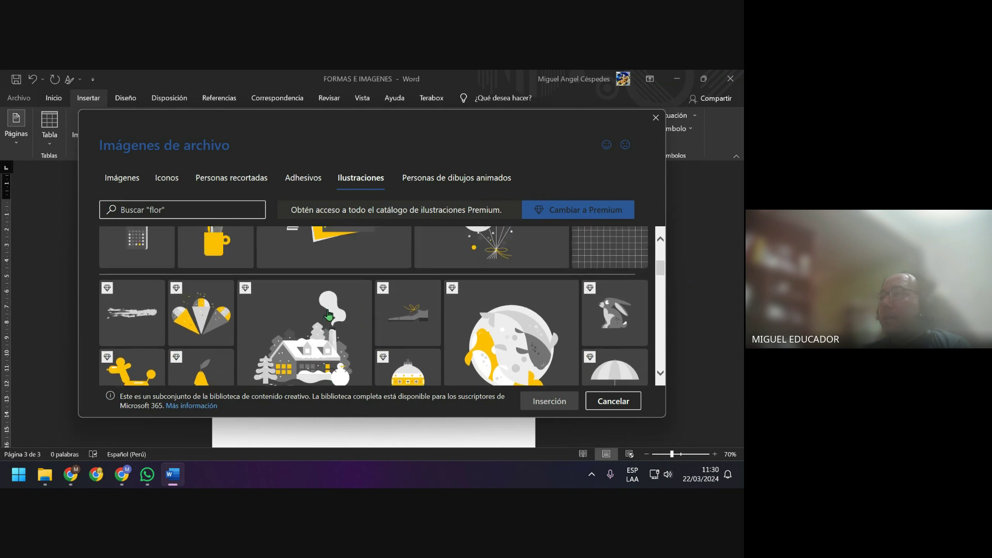
scroll(329, 315, "down", 2)
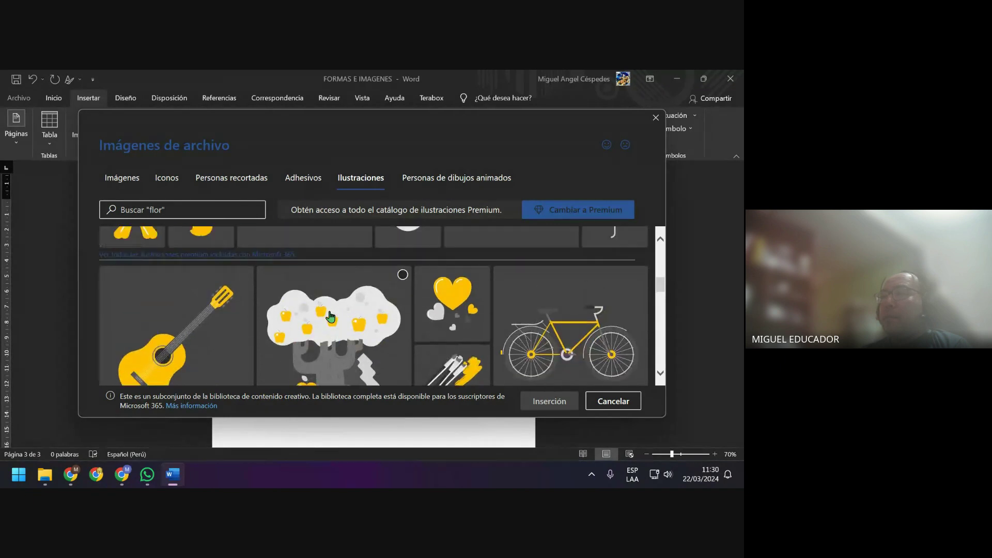
left_click(179, 300)
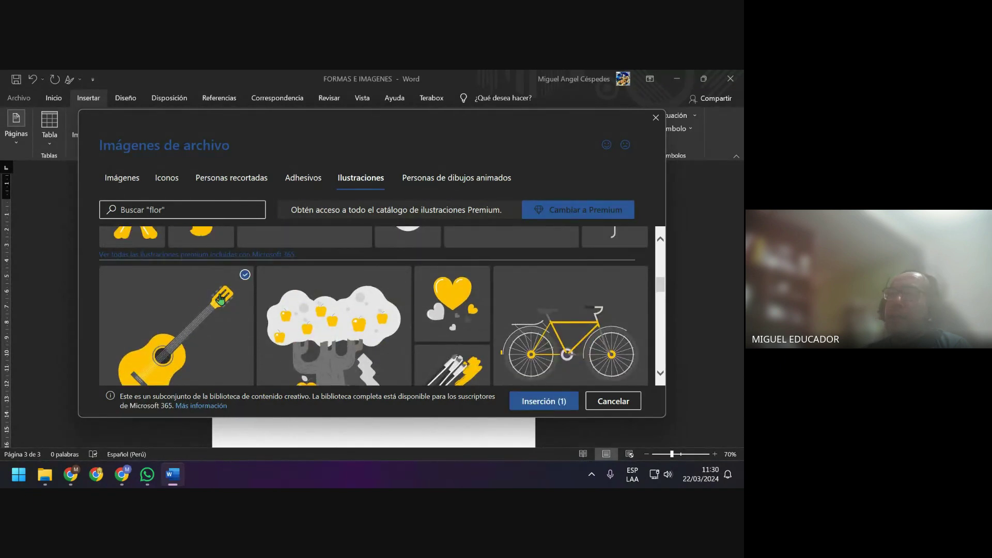
scroll(224, 300, "down", 3)
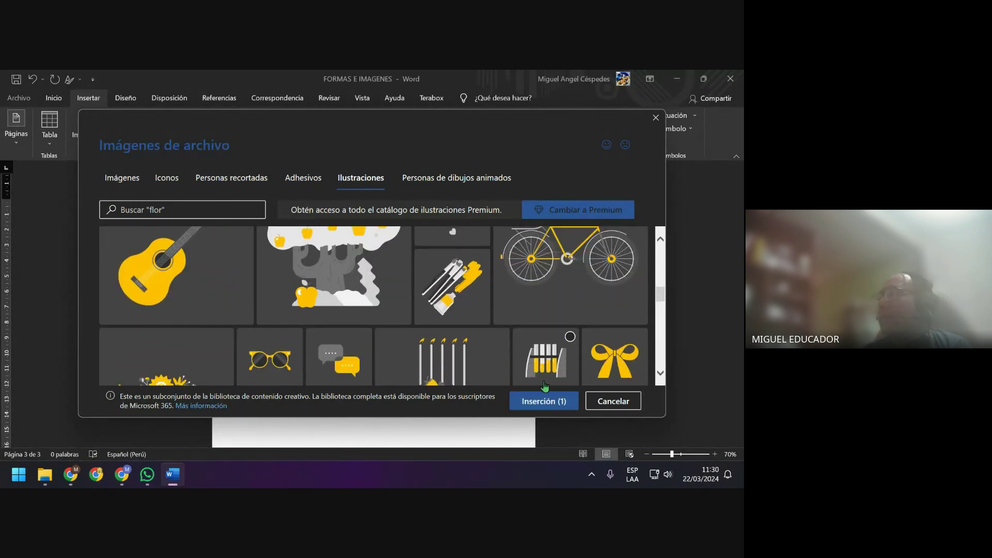
left_click(547, 401)
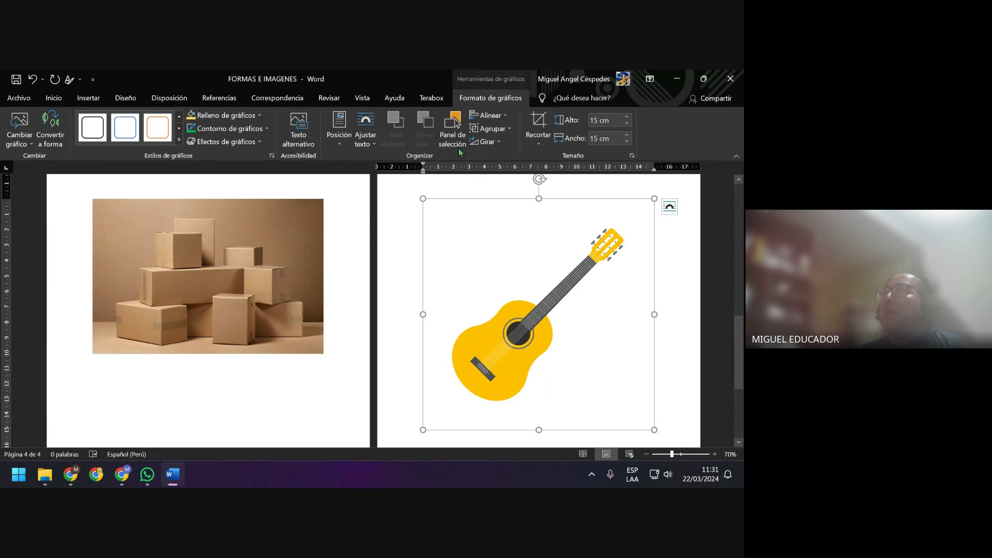
left_click(398, 226)
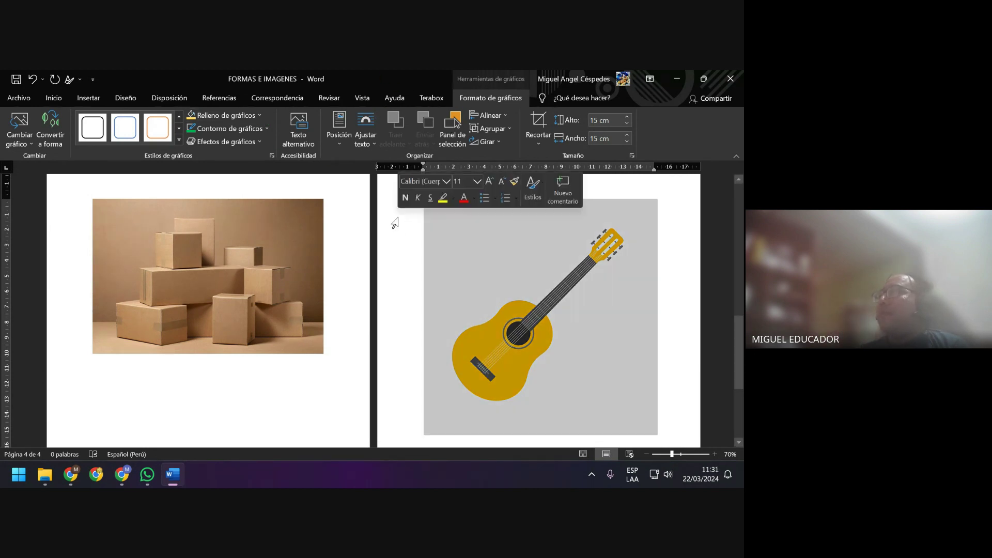
left_click(288, 248)
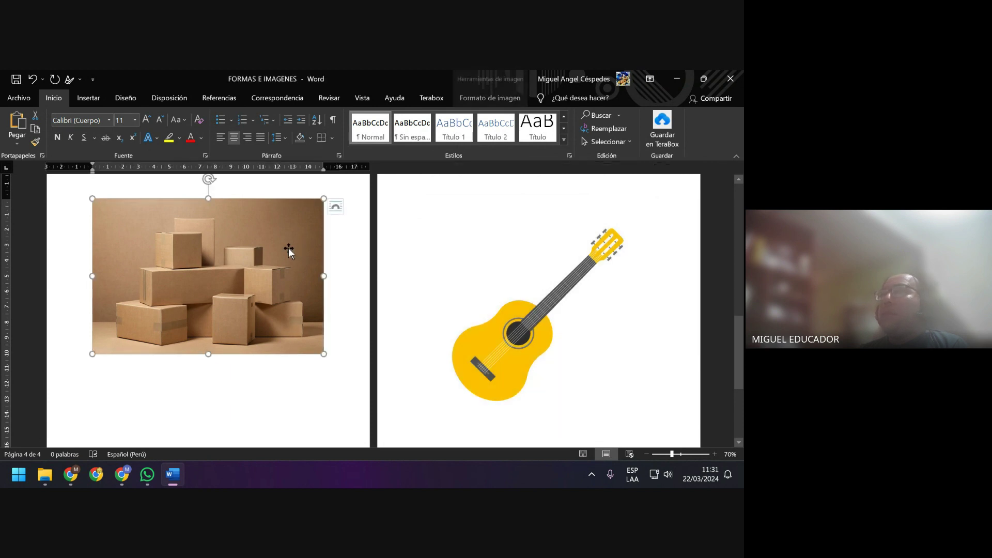
left_click(477, 100)
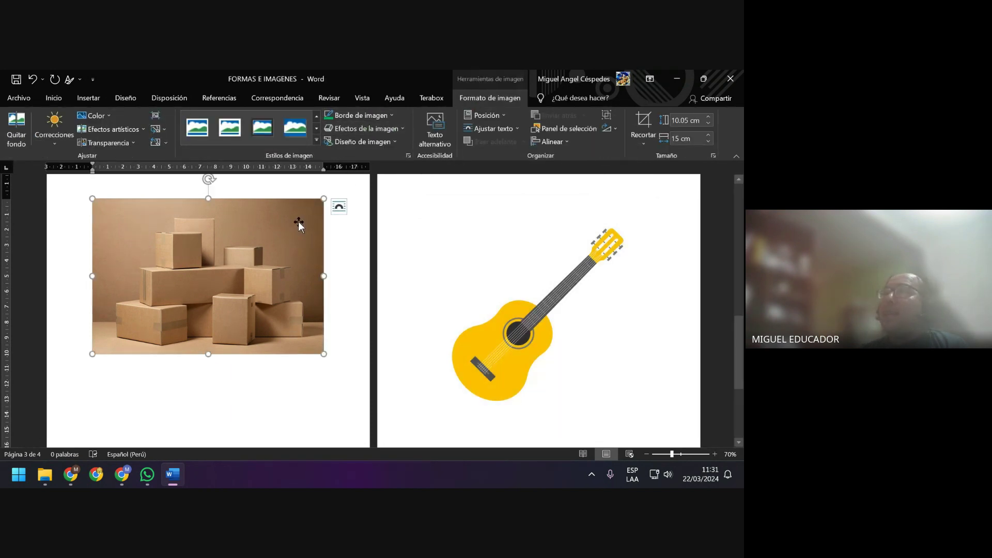
left_click(465, 248)
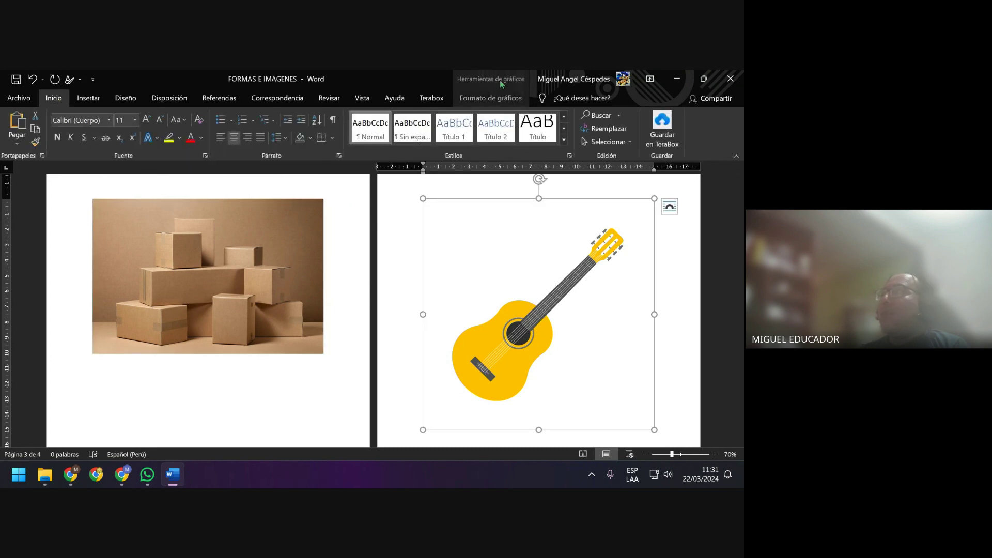
Open the Relleno de gráficos dropdown on Formato de gráficos for the guitar
left_click(491, 97)
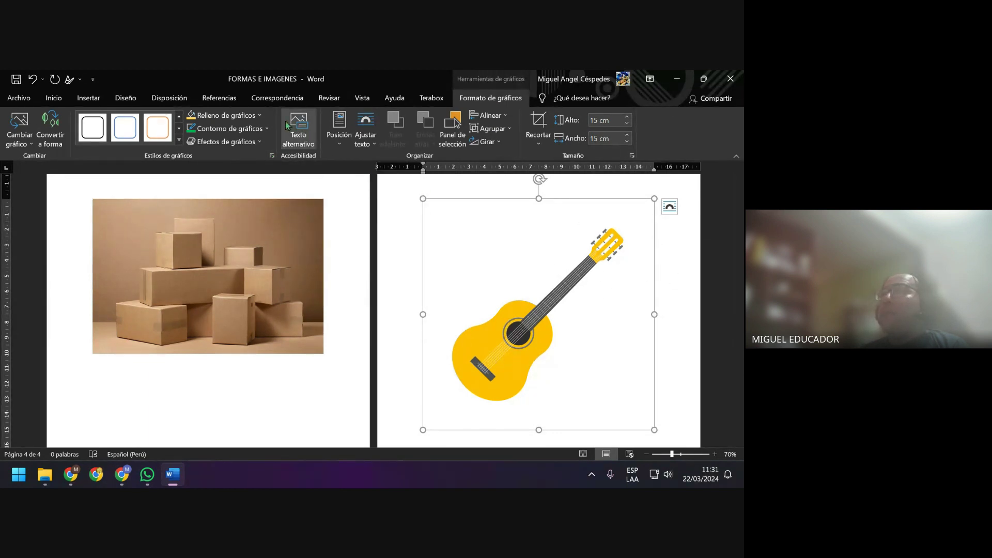
left_click(260, 117)
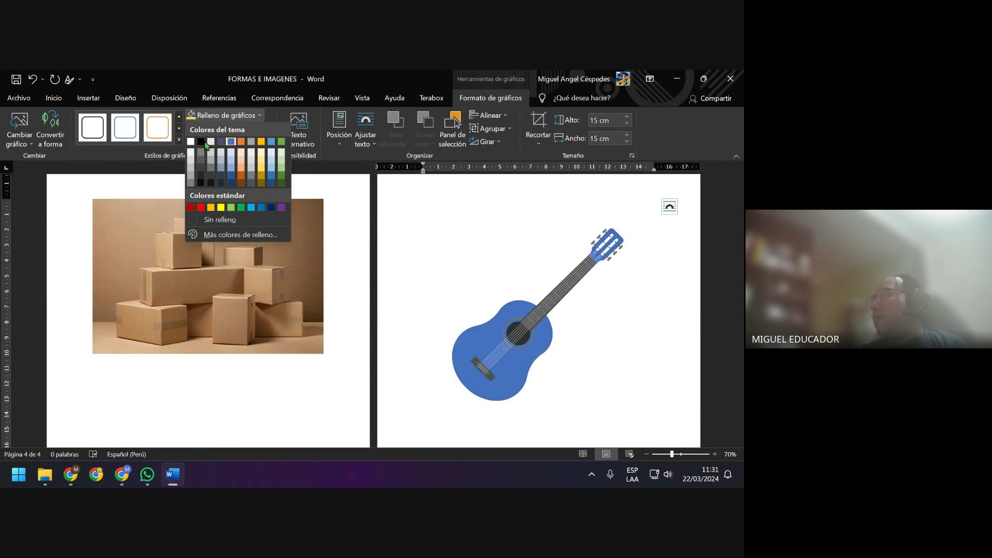
key("Right")
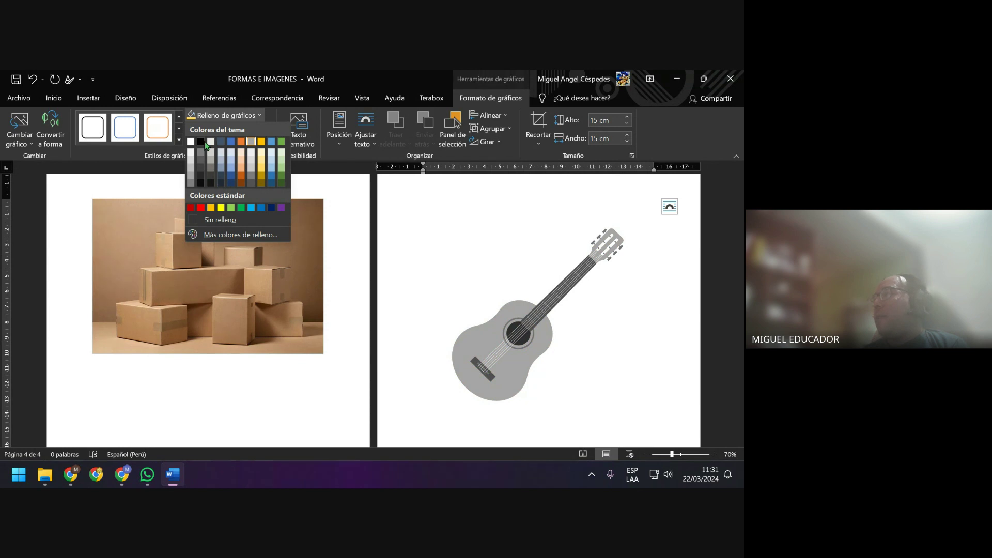
key("Right")
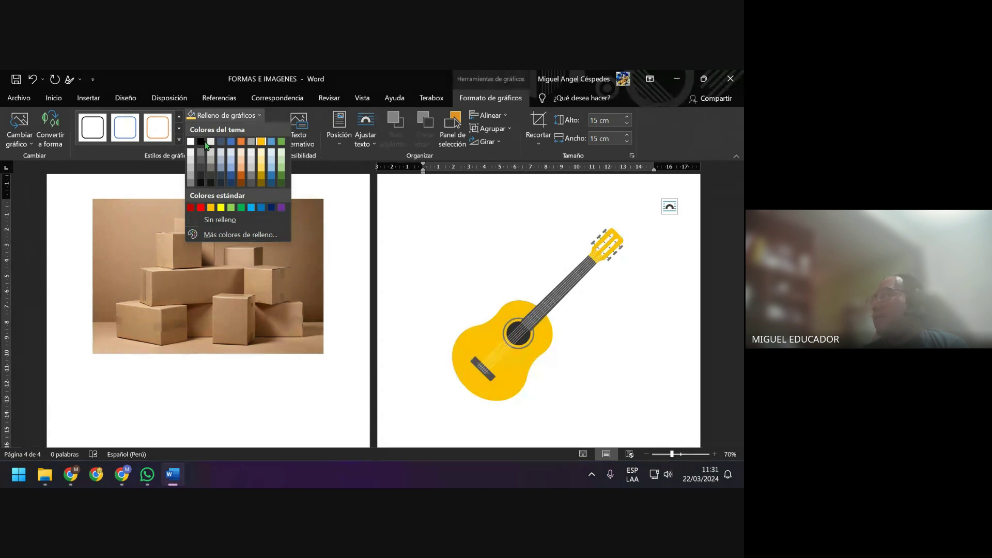
key("Right")
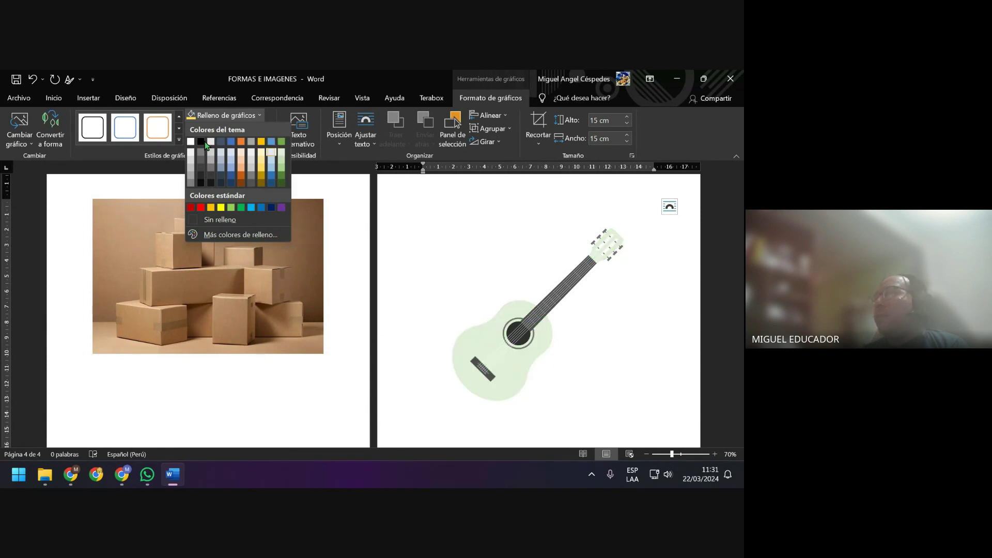
key("Left")
key("Left")
key("Left")
key("Left")
key("Down")
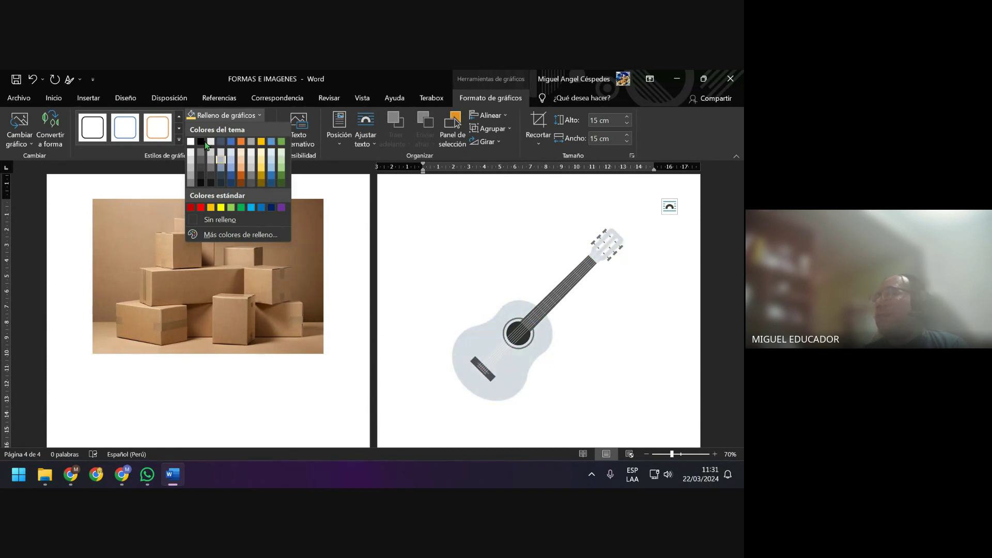
key("Down")
key("Down")
key("Down")
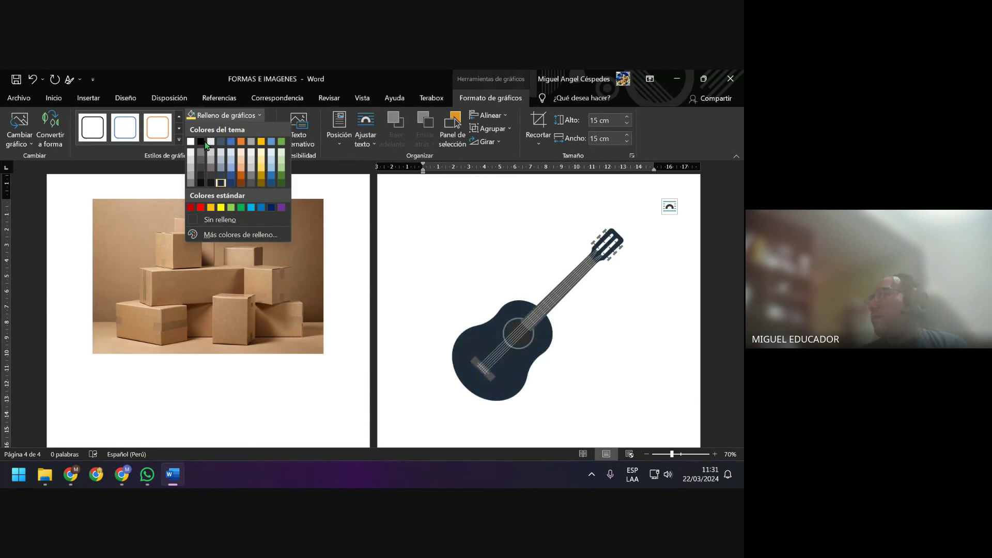
key("Up")
key("Up")
key("Up")
key("Right")
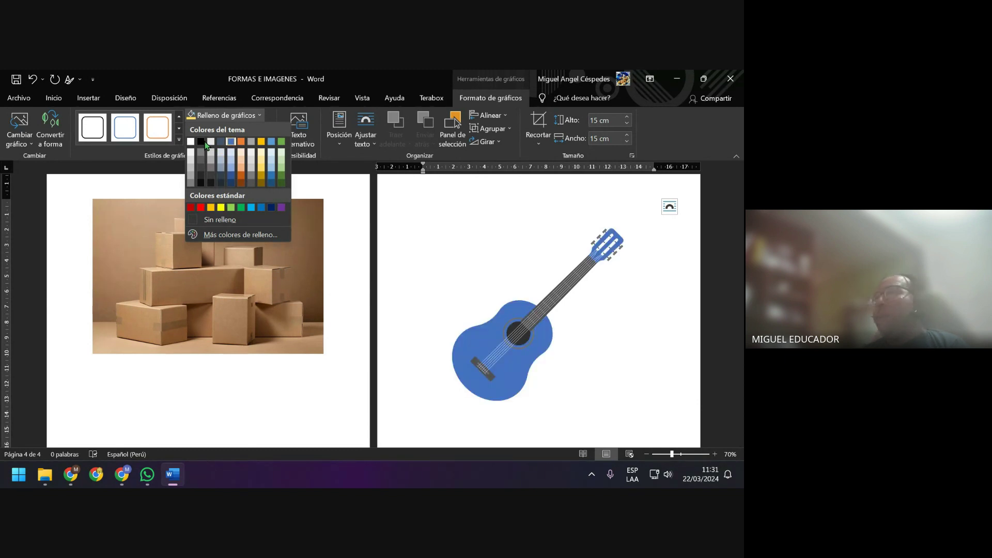
key("Right")
key("Down")
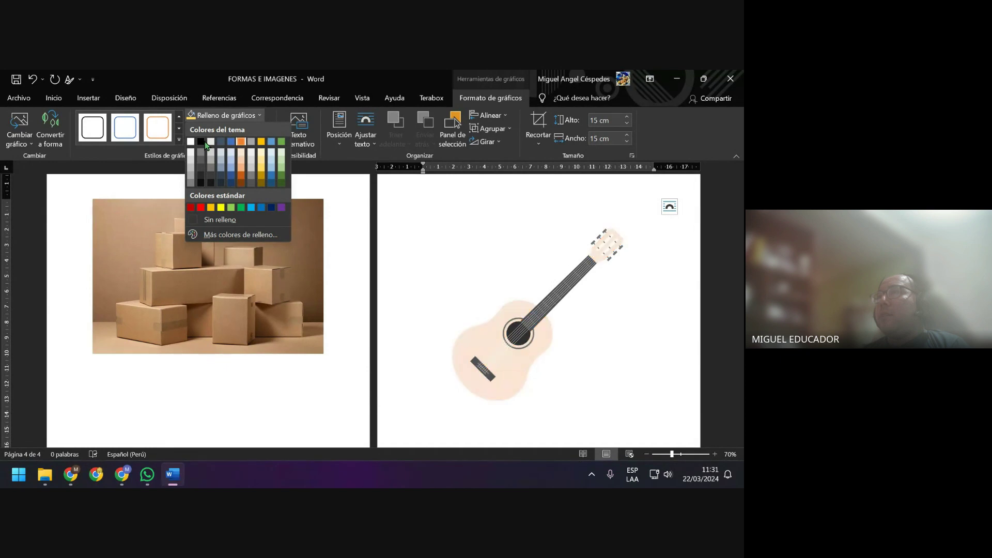
key("Up")
key("Up")
key("Left")
key("Right")
key("Right")
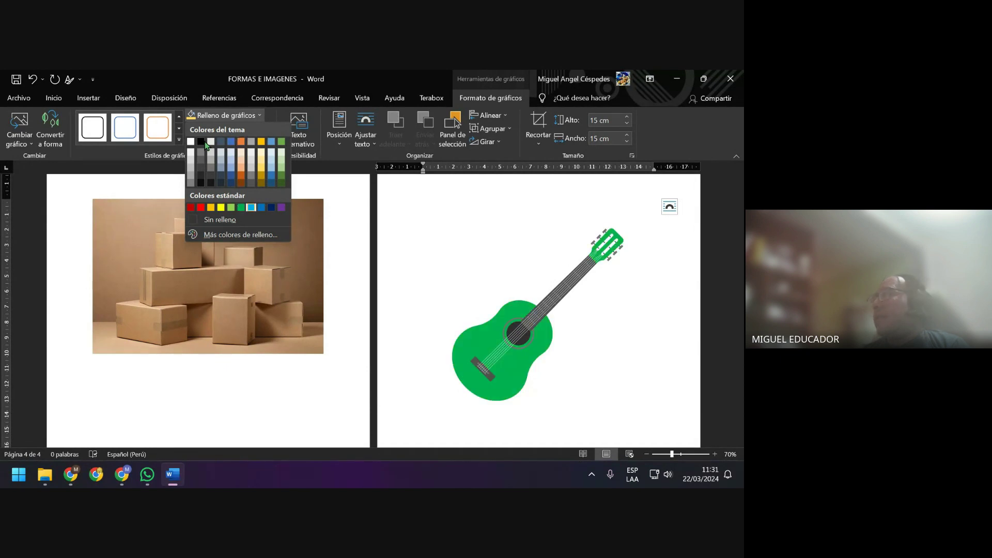
key("Right")
key("Right")
key("Right")
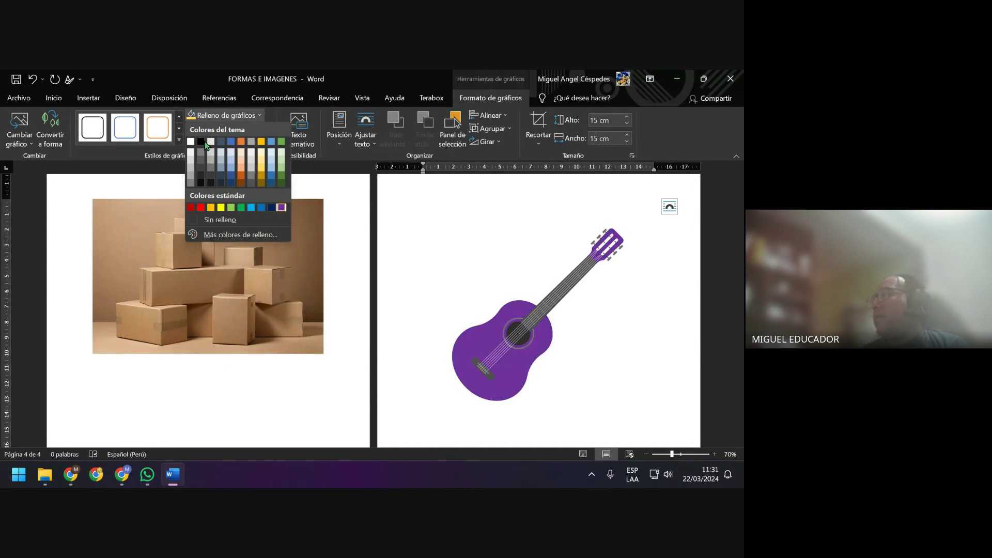
key("Down")
key("Down")
key("Down")
key("Up")
key("Up")
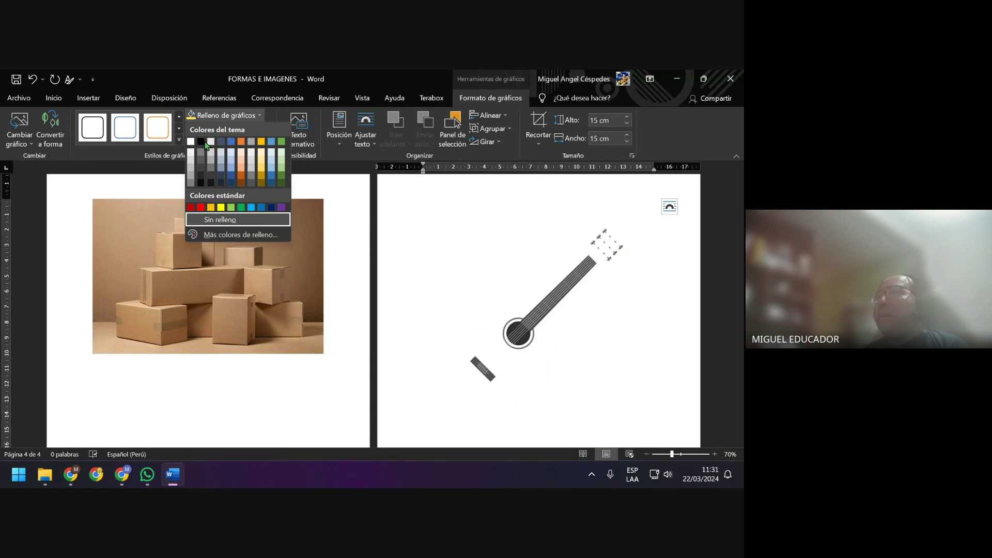
key("Up")
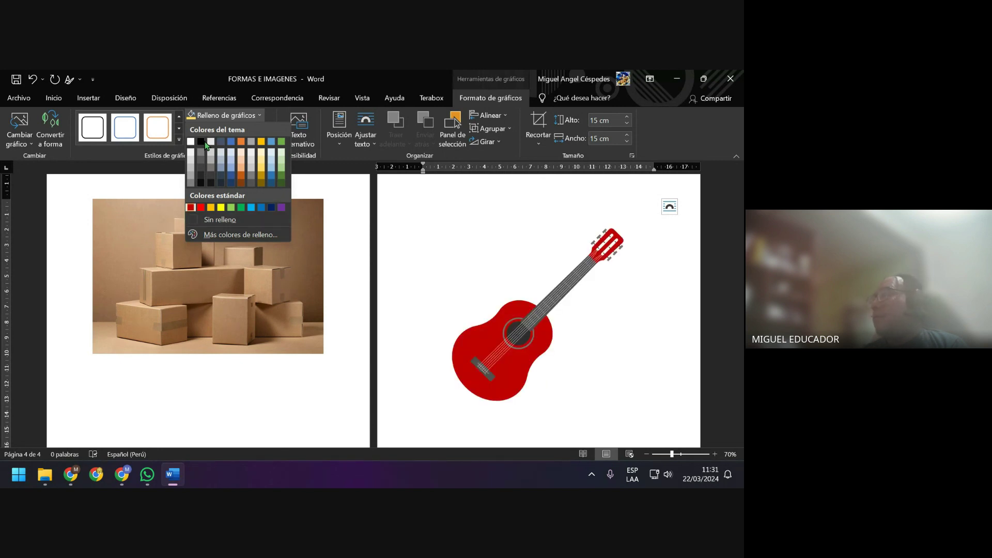
key("Right")
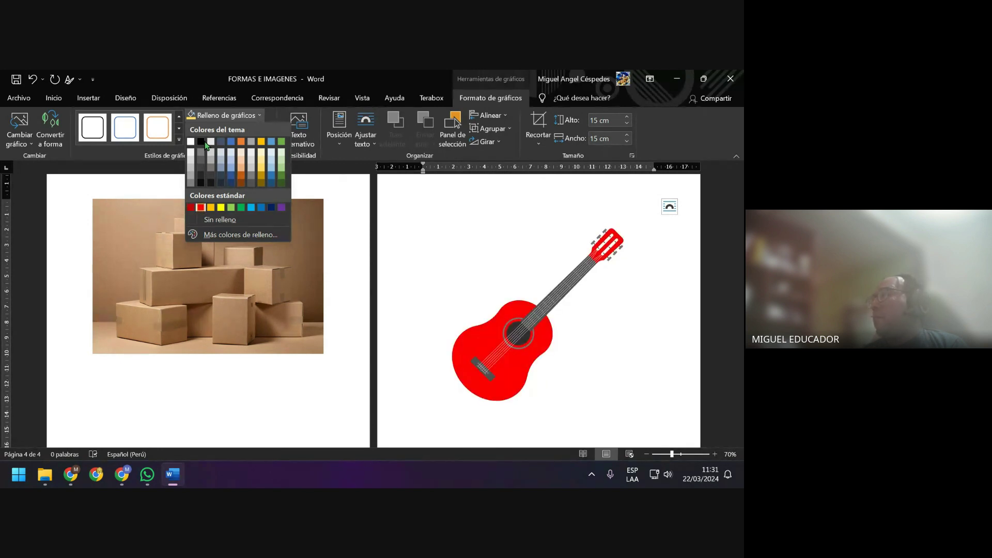
key("Right")
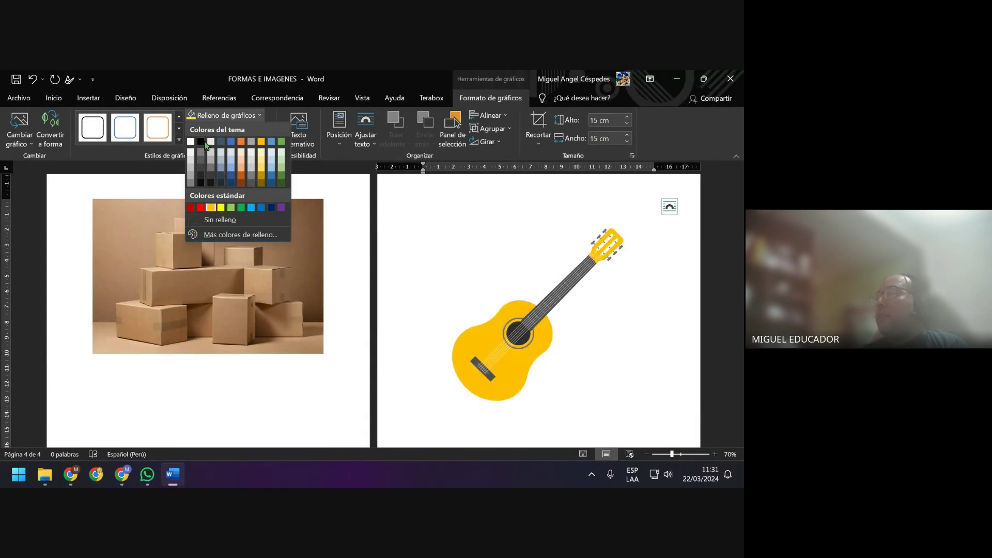
key("Up")
key("Right")
key("Right")
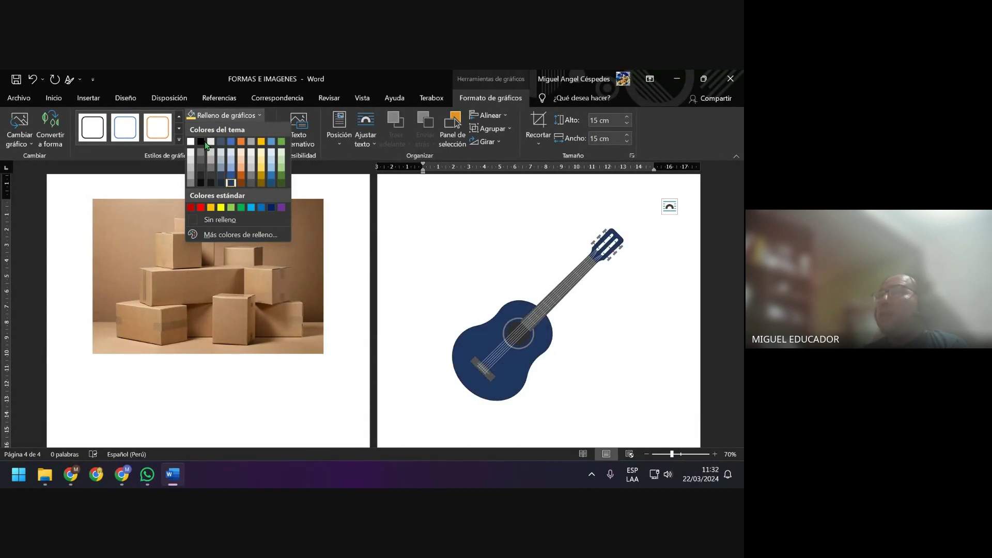
key("Right")
key("Up")
key("Right")
key("Right")
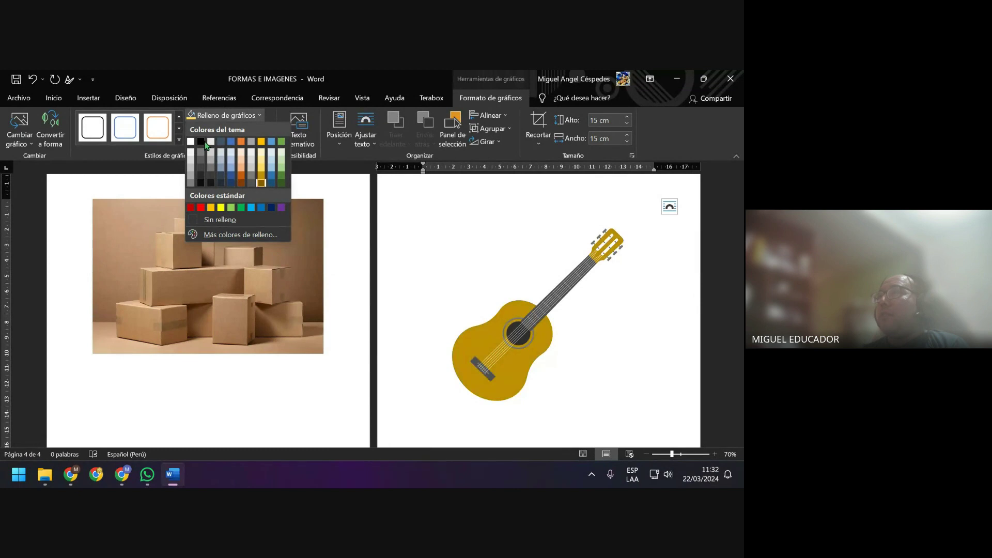
key("Down")
key("Down")
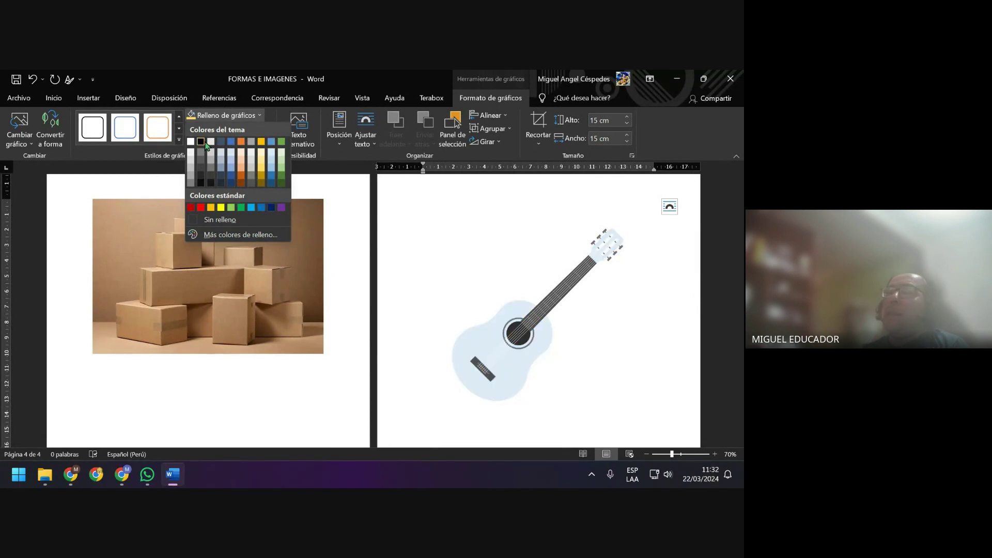
Fill the guitar with pale yellow chosen in the custom Colores dialog
left_click(239, 235)
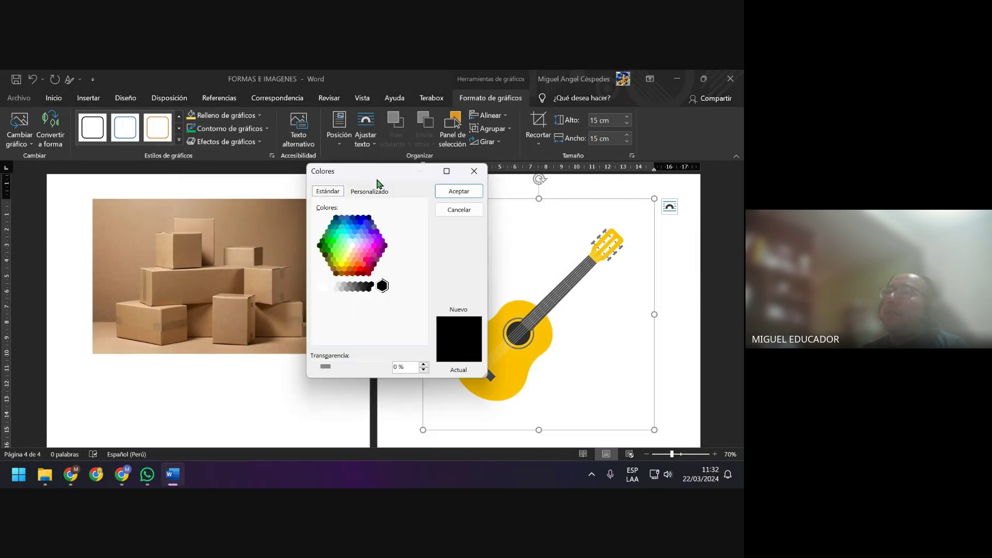
left_click_drag(380, 176, 226, 178)
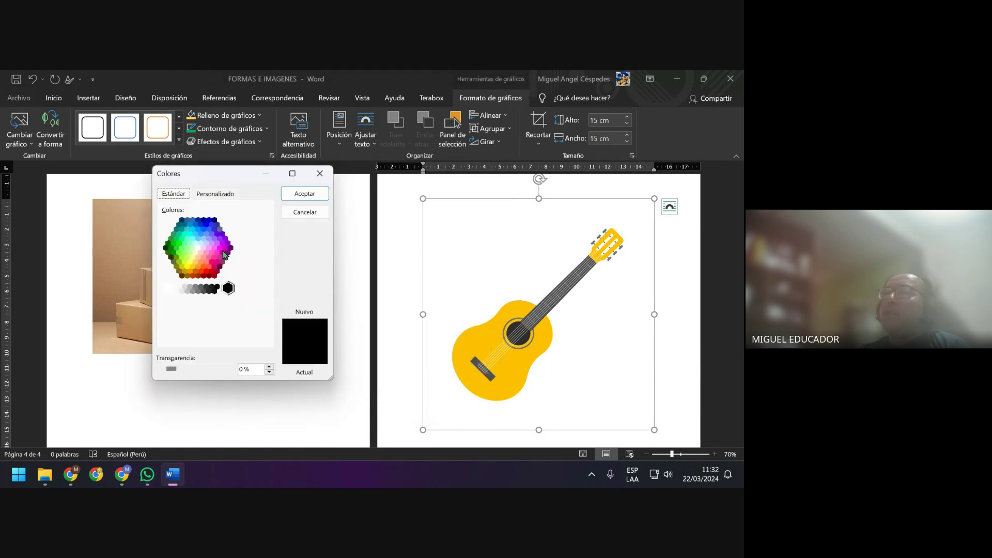
left_click(224, 253)
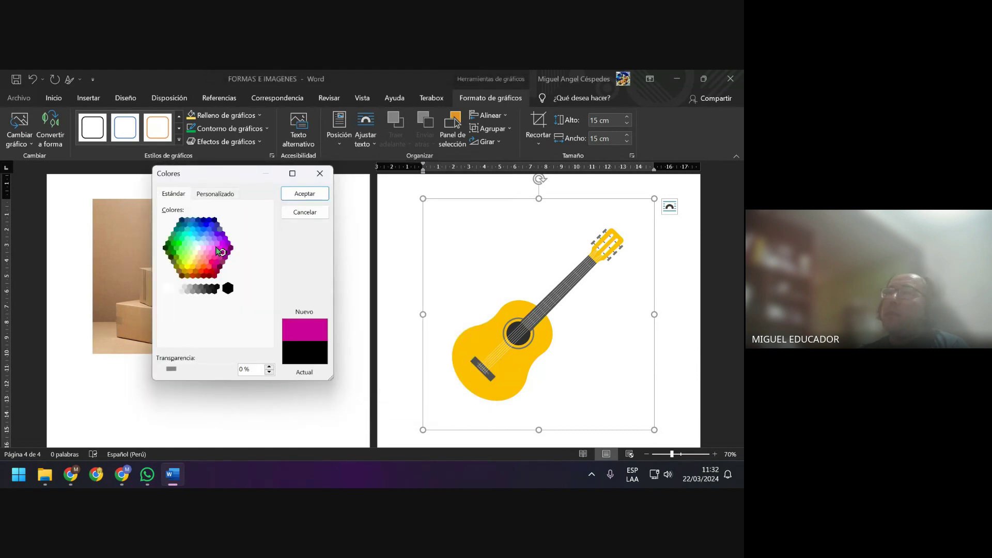
left_click(215, 248)
left_click(196, 252)
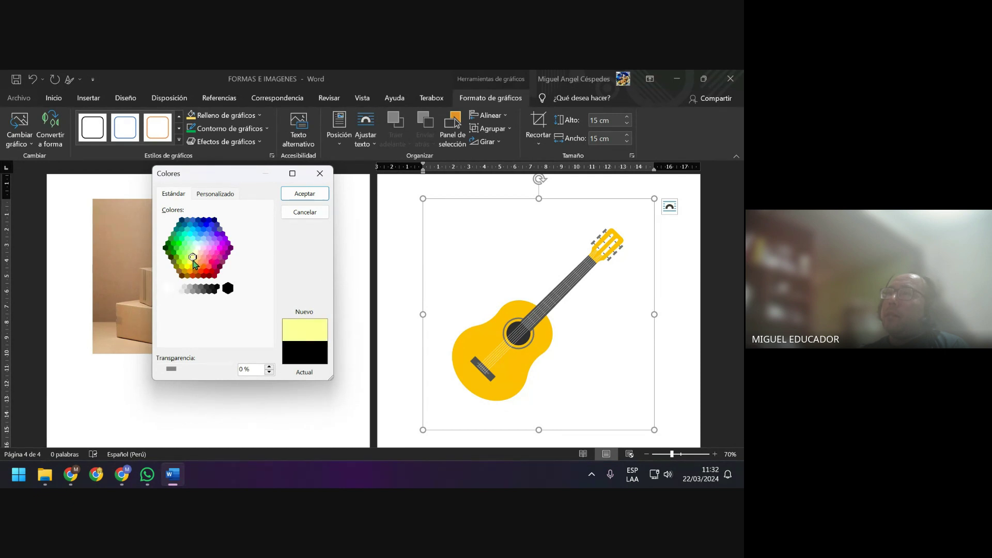
left_click(284, 199)
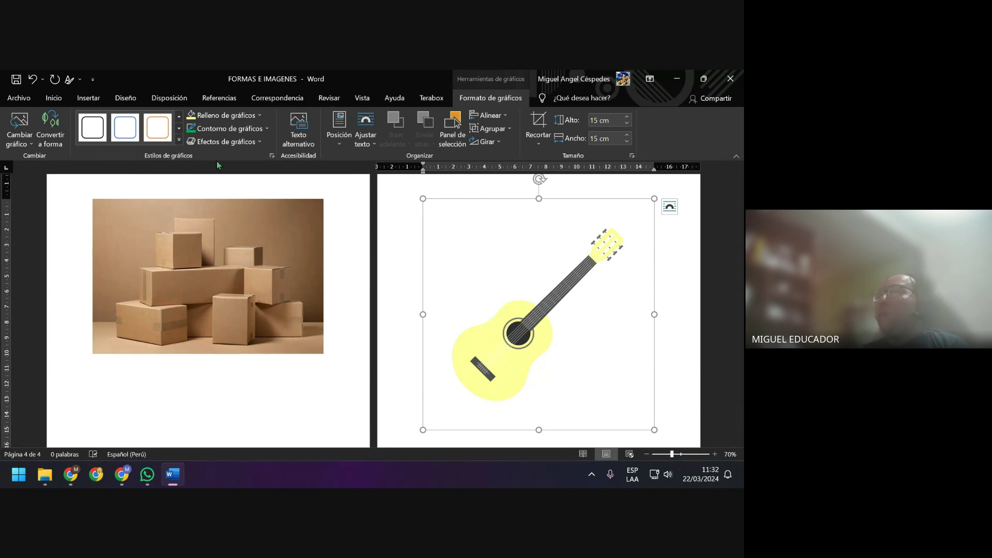
Fill the guitar with the brown theme swatch, then click off and reselect it
left_click(246, 119)
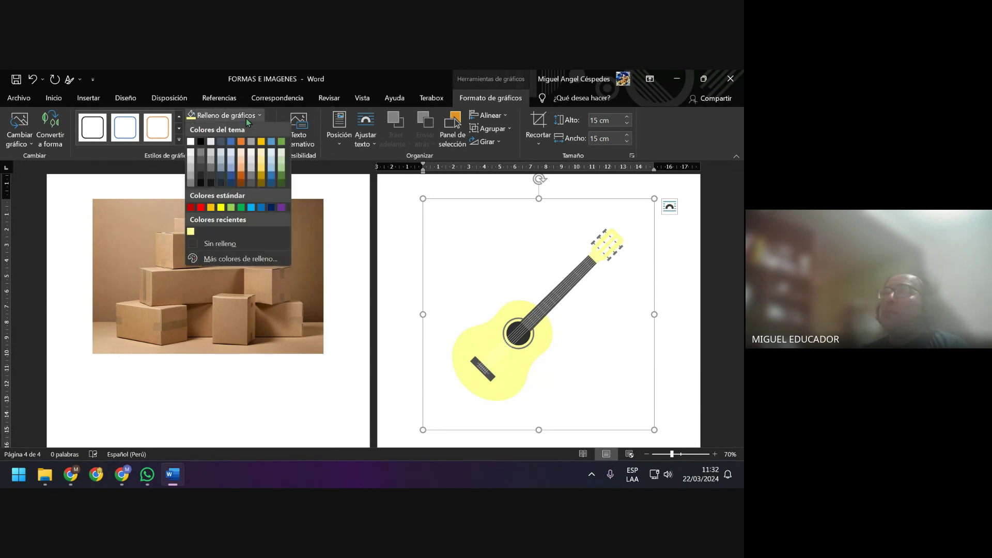
left_click(243, 183)
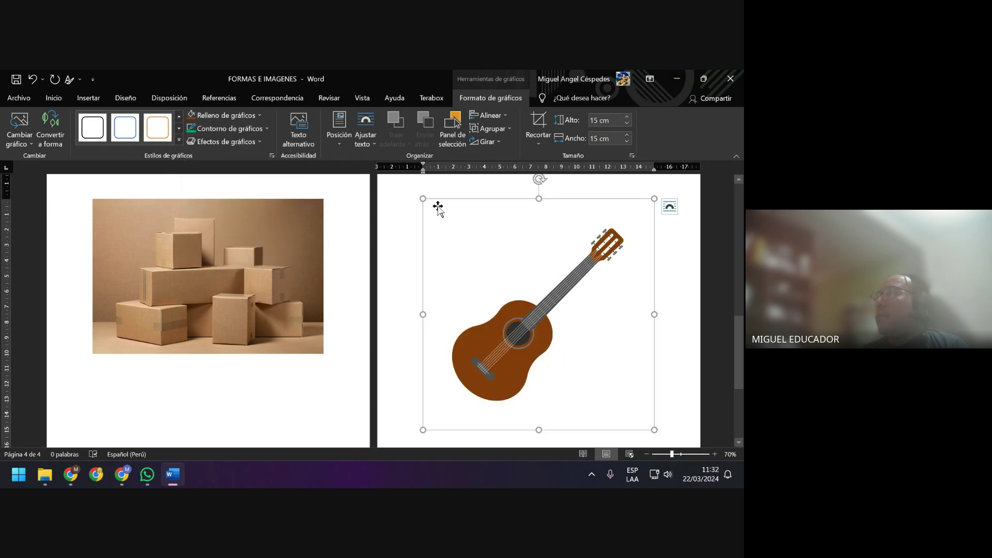
left_click(395, 204)
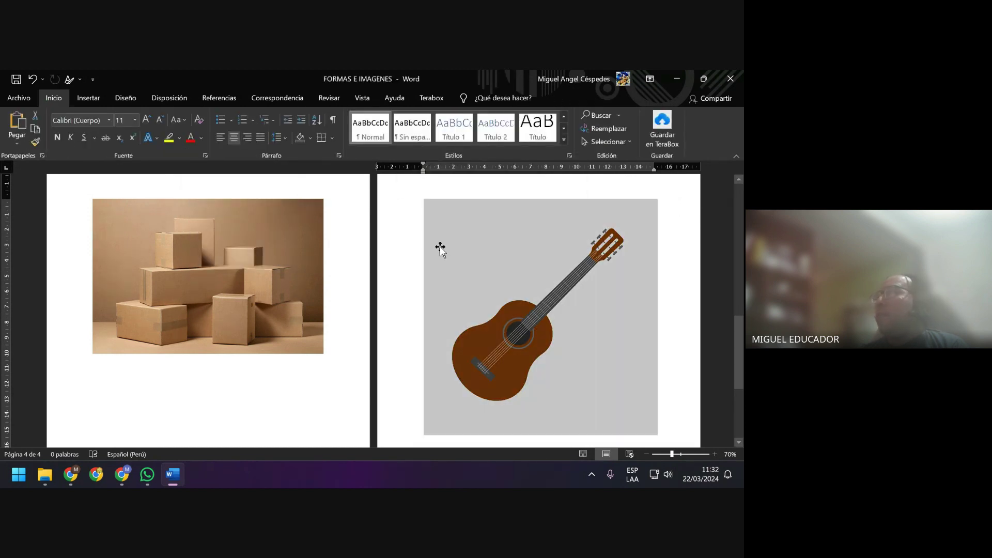
left_click(331, 233)
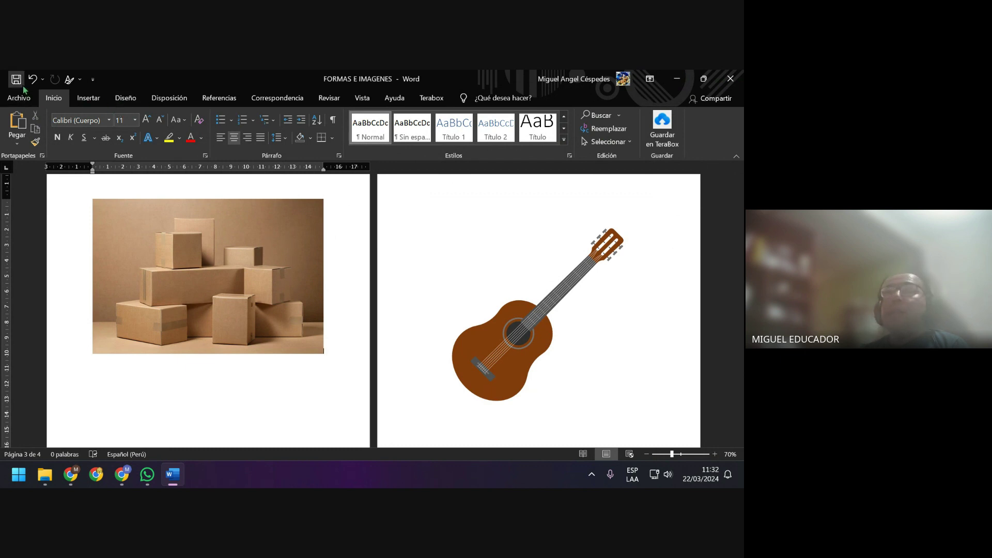
left_click(533, 326)
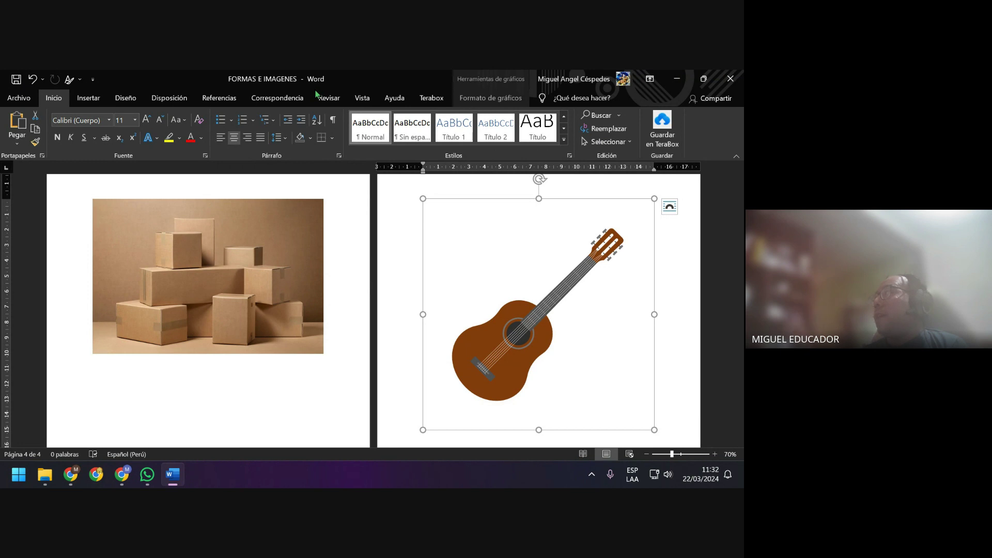
left_click(10, 98)
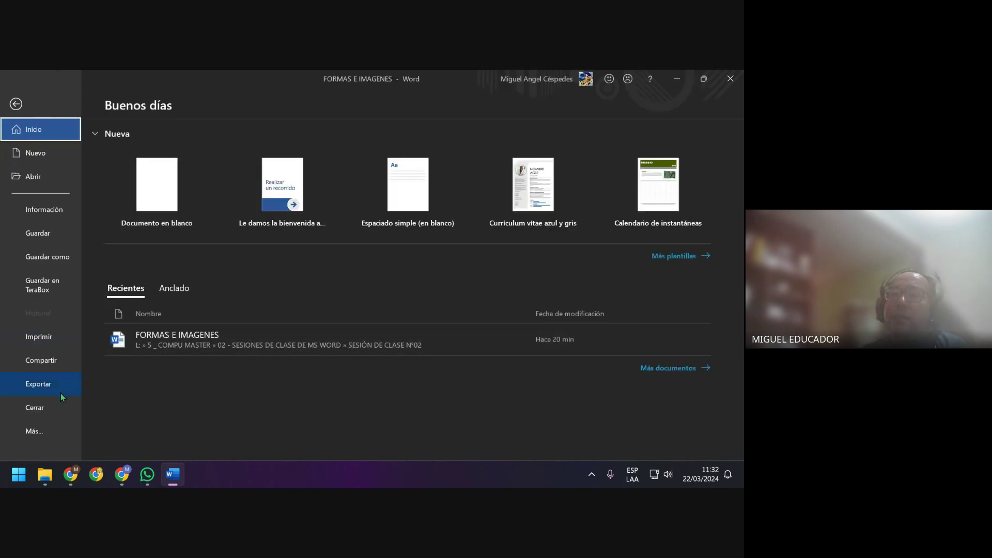
left_click(45, 431)
left_click(144, 381)
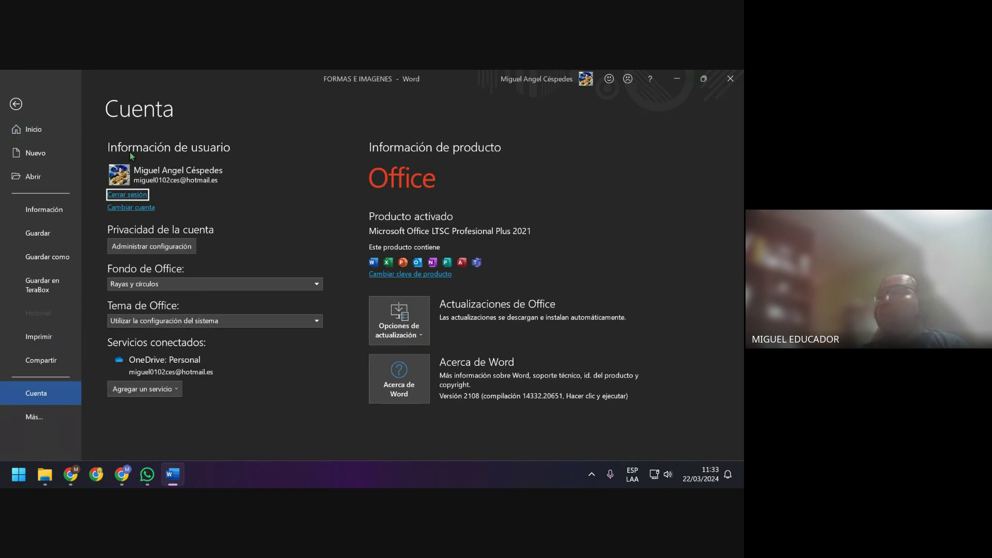
left_click(399, 323)
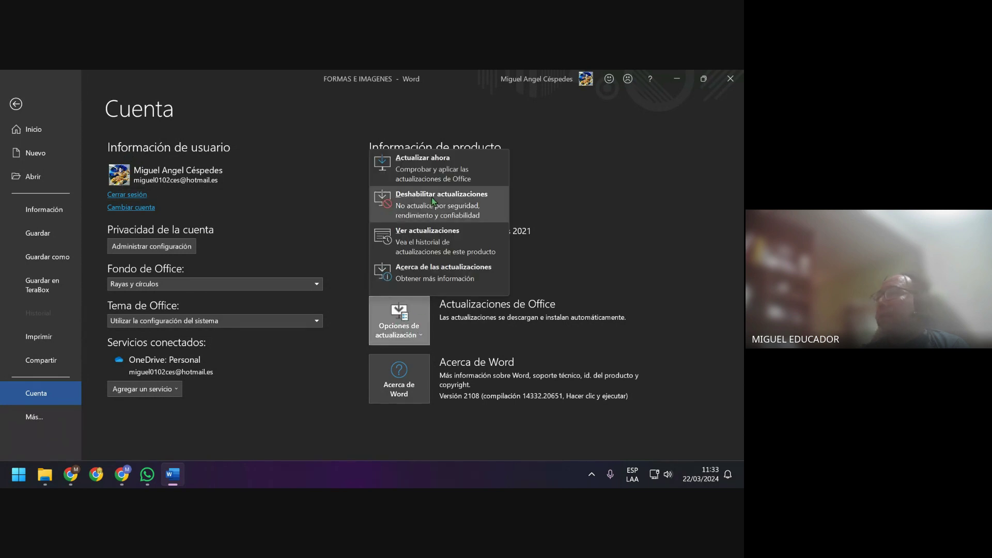
left_click(437, 182)
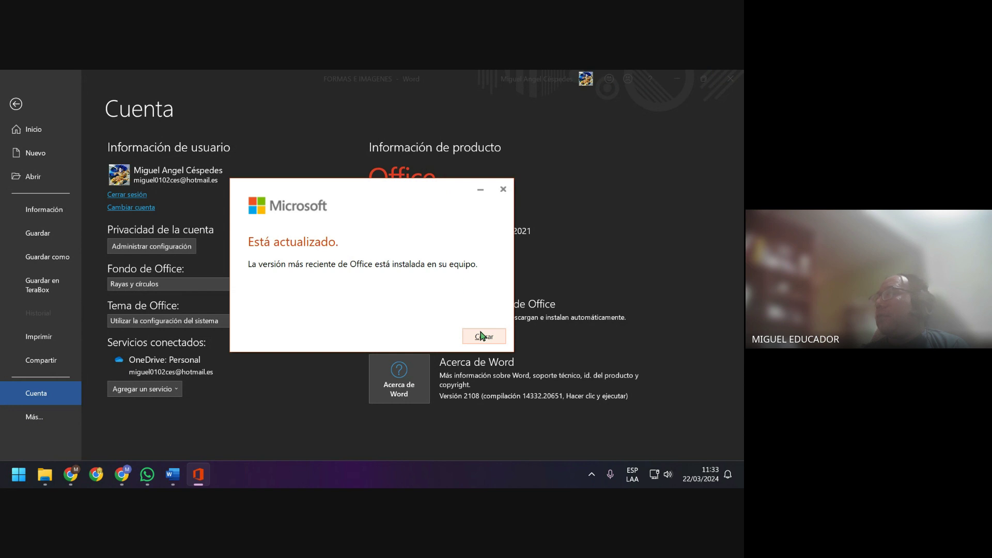
left_click(484, 337)
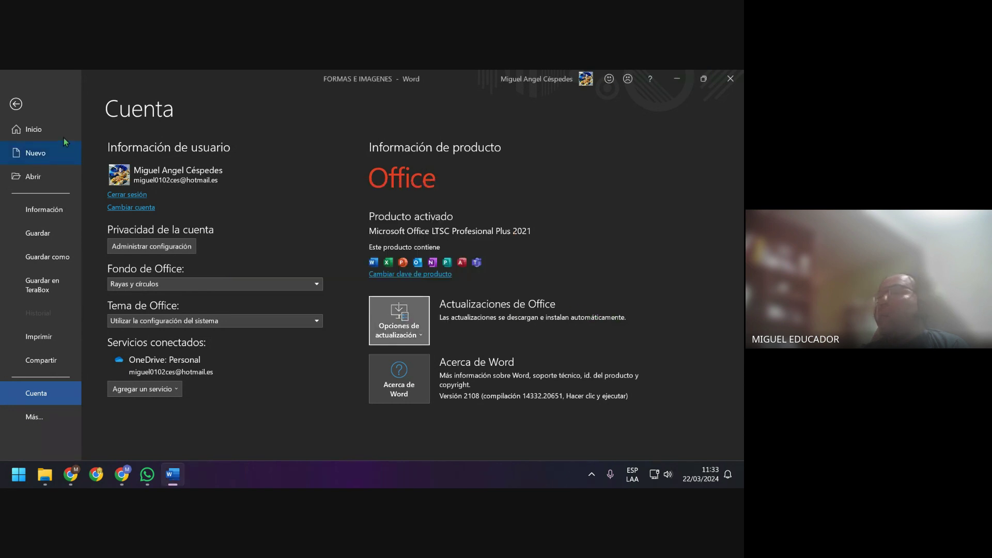
left_click(26, 105)
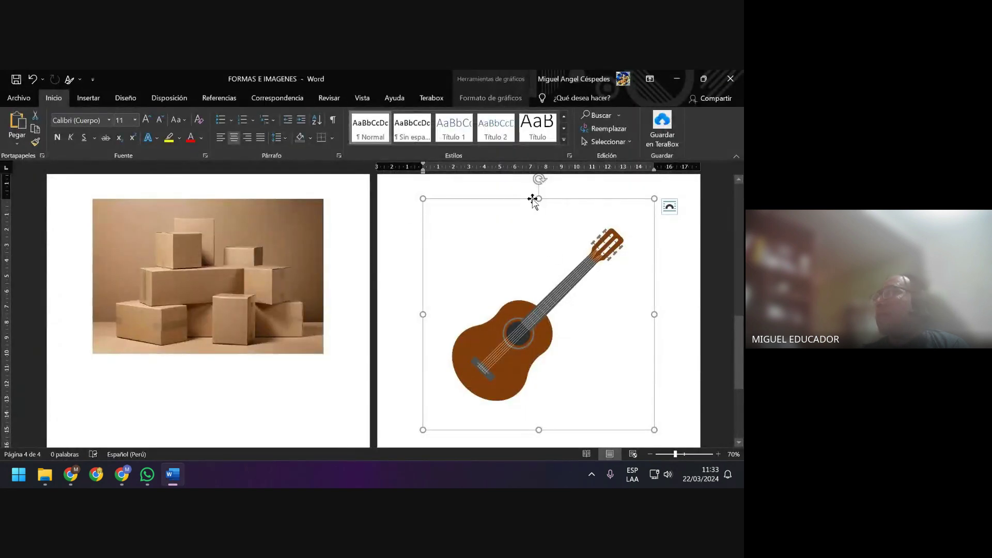
Convert the brown guitar graphic on page 4 into a shape with Convertir a forma
left_click(350, 276)
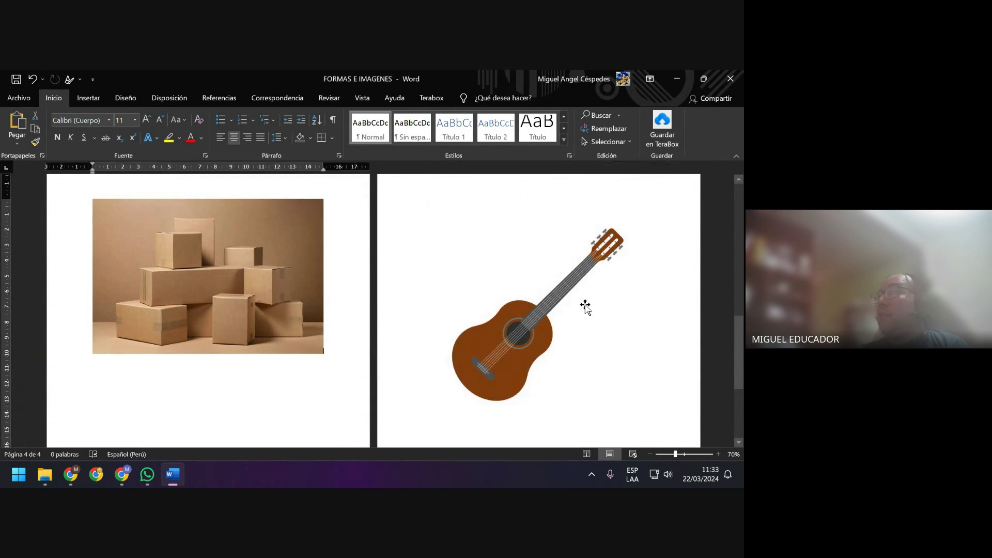
left_click(579, 312)
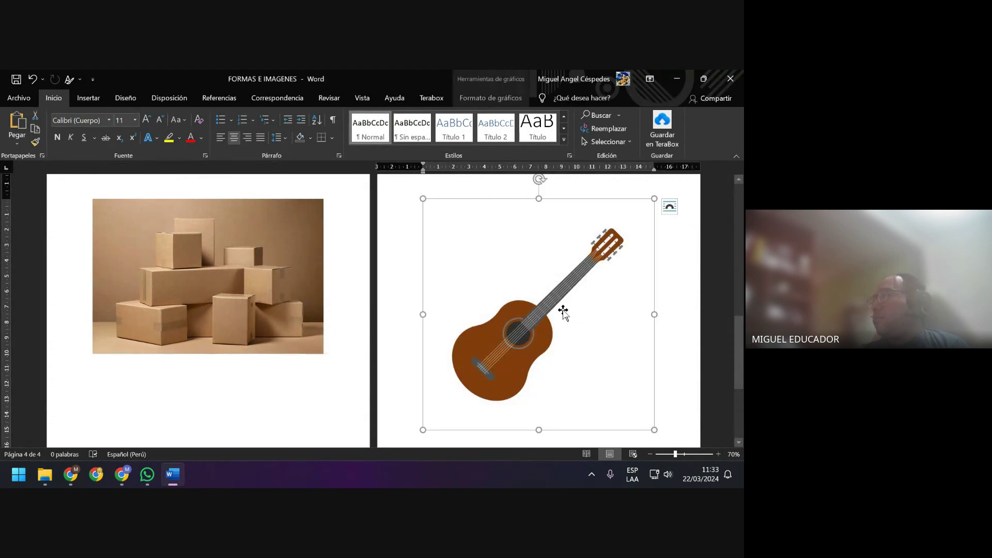
right_click(562, 284)
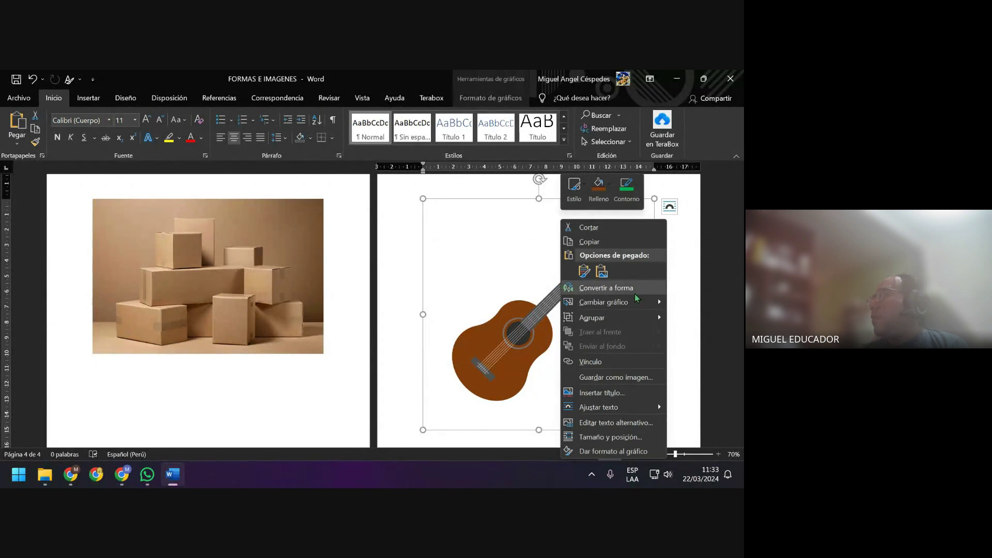
left_click(634, 291)
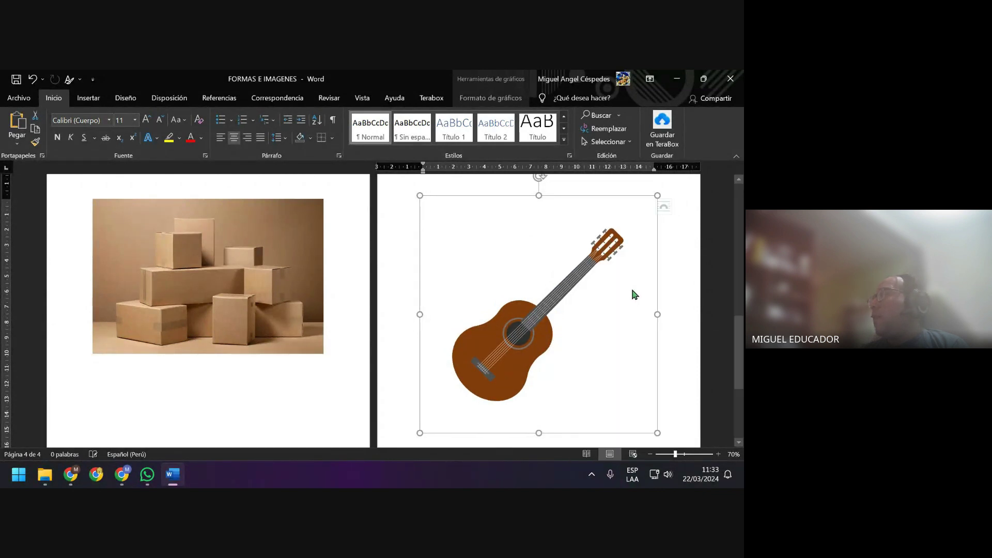
Reselect the converted guitar shape and review its context menu
left_click(688, 257)
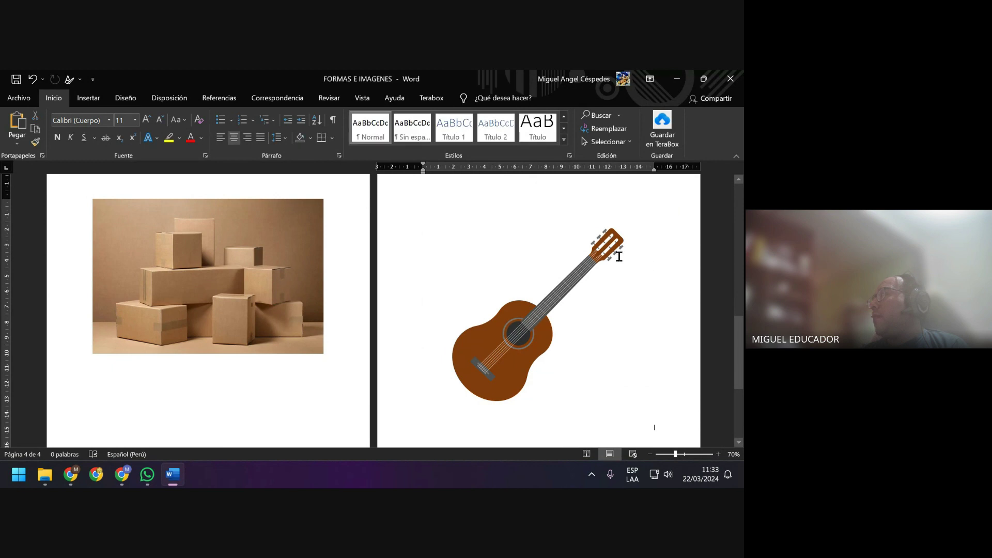
left_click(618, 253)
right_click(611, 250)
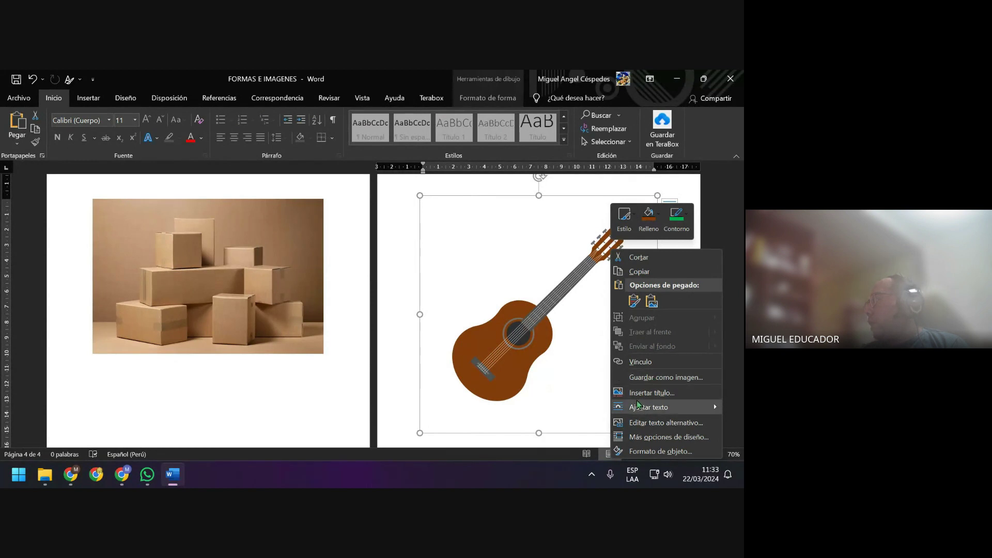
left_click(560, 327)
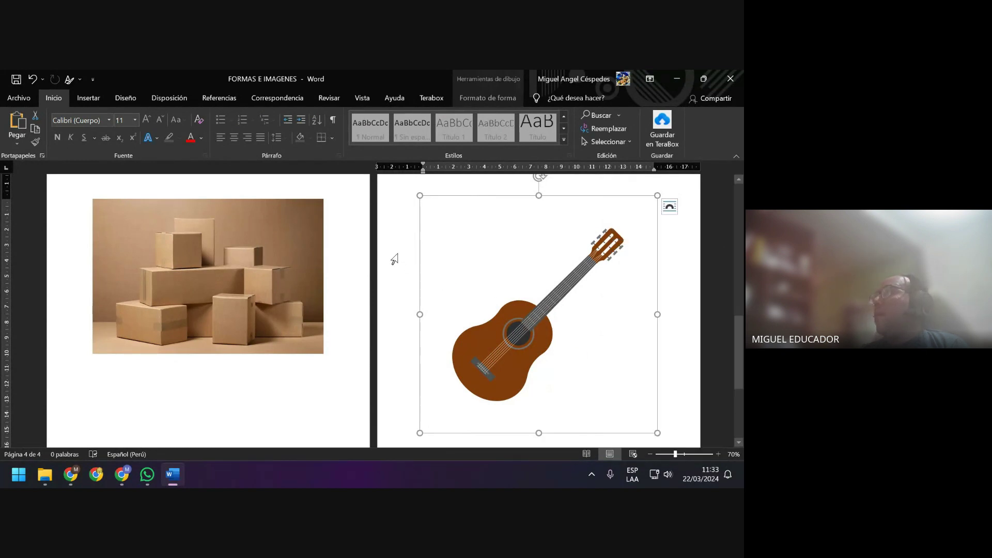
left_click(553, 284)
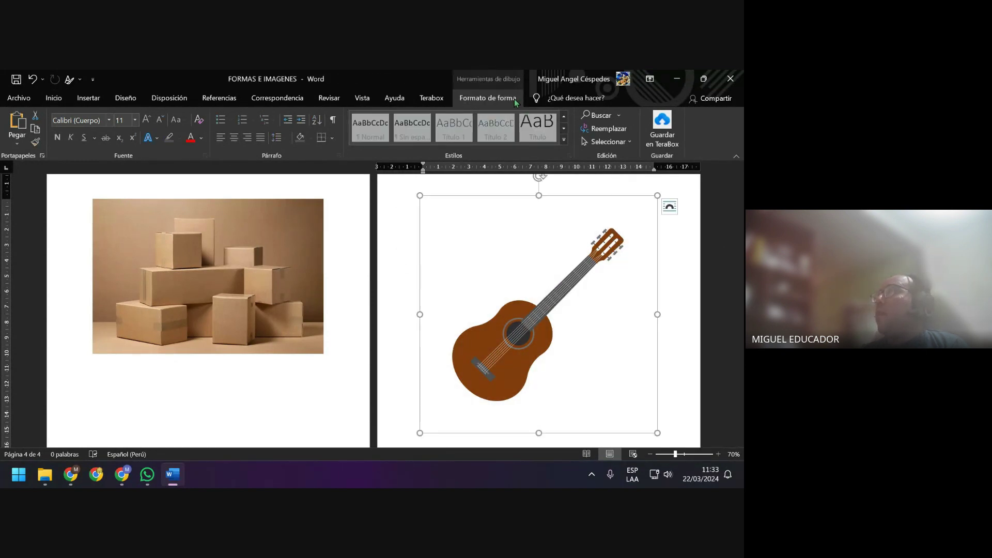
Revert the guitar from a drawing shape back to its original graphic
left_click(515, 103)
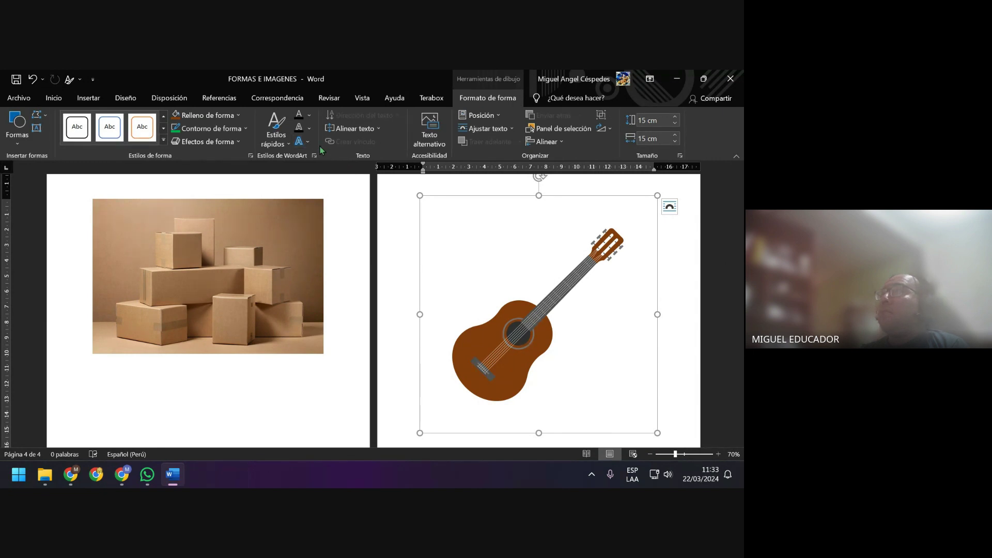
left_click(238, 115)
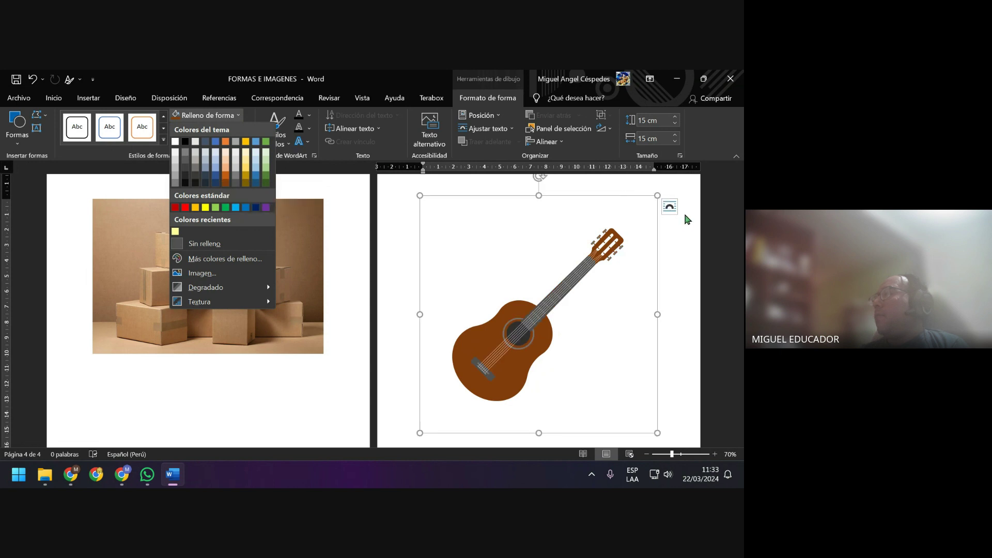
left_click(680, 228)
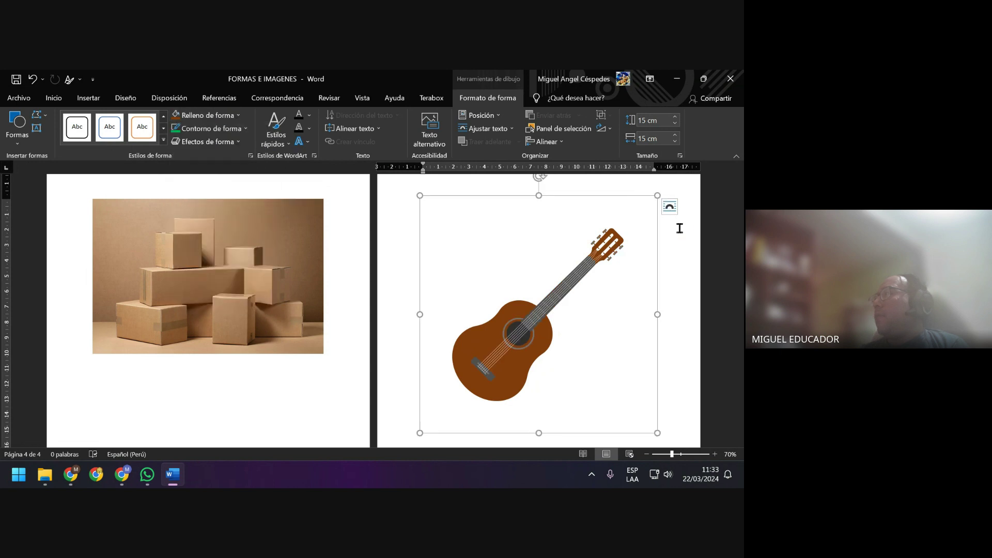
left_click(646, 260)
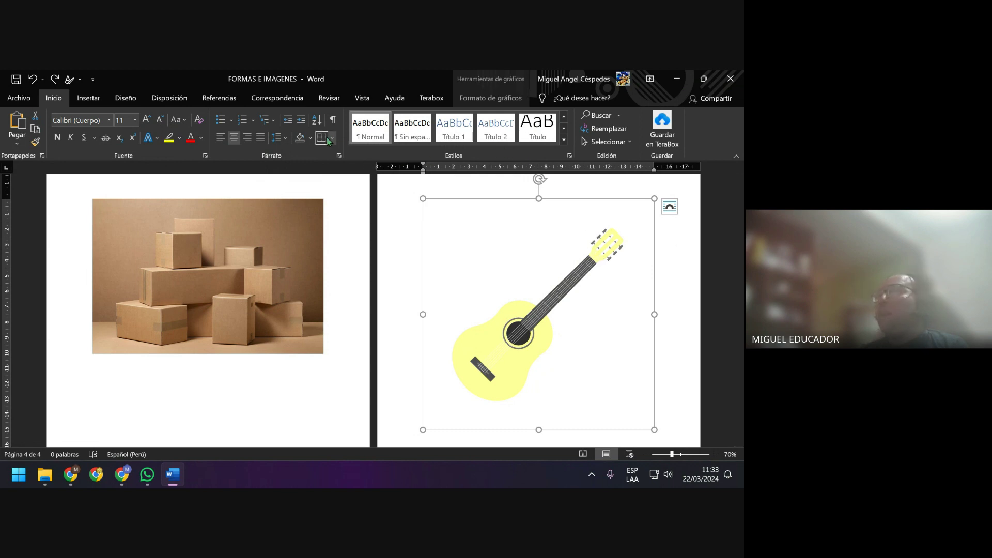
Fill the guitar graphic dark blue using Formato de gráficos > Relleno de gráficos
left_click(465, 100)
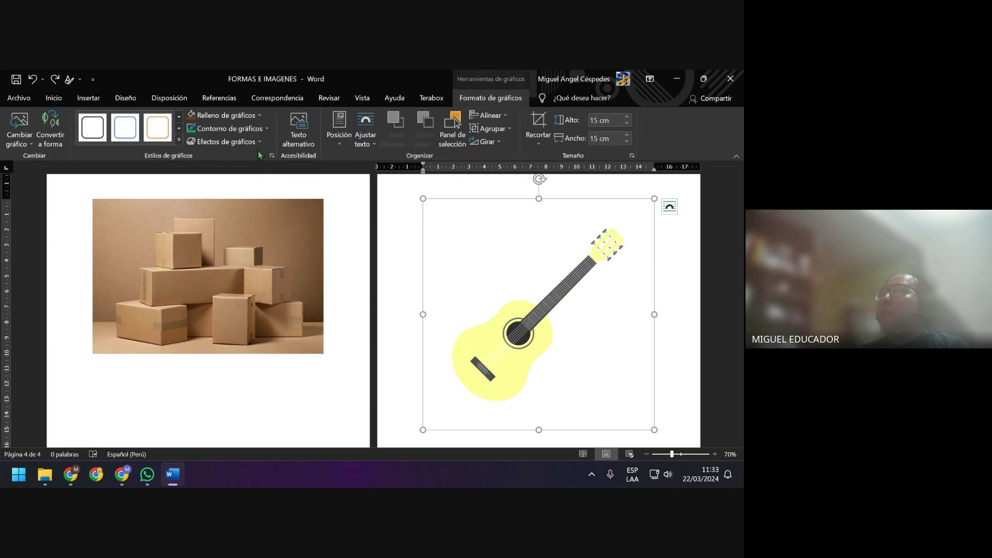
left_click(257, 116)
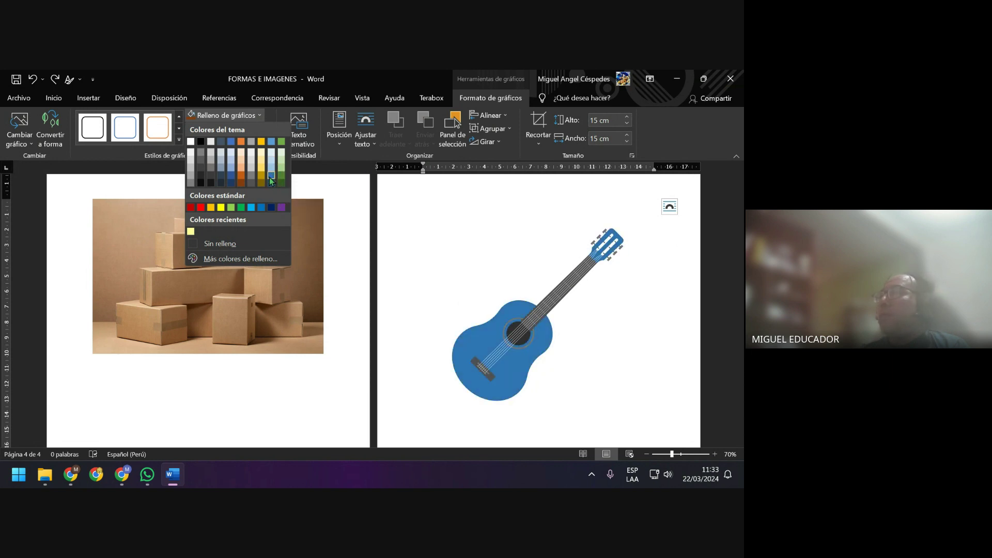
left_click(269, 181)
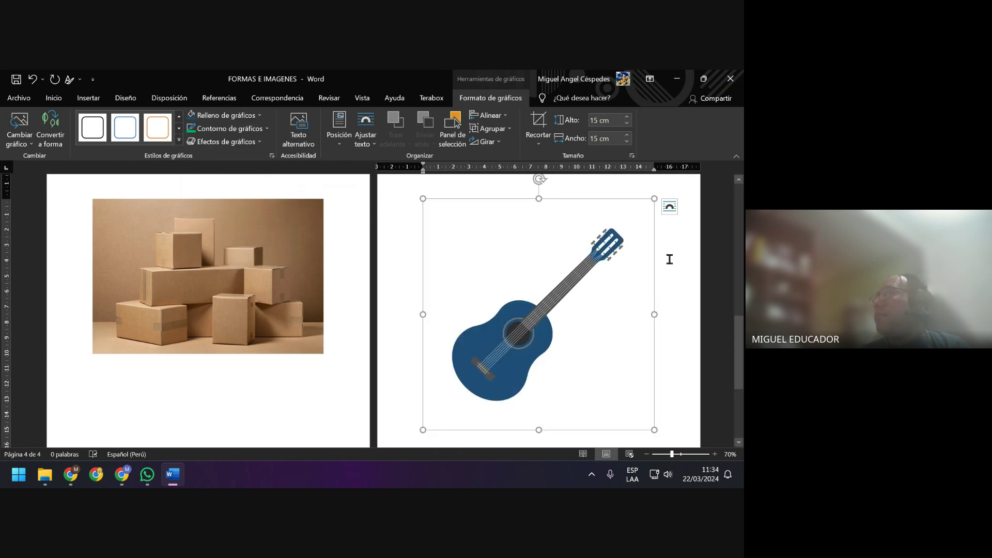
left_click(669, 259)
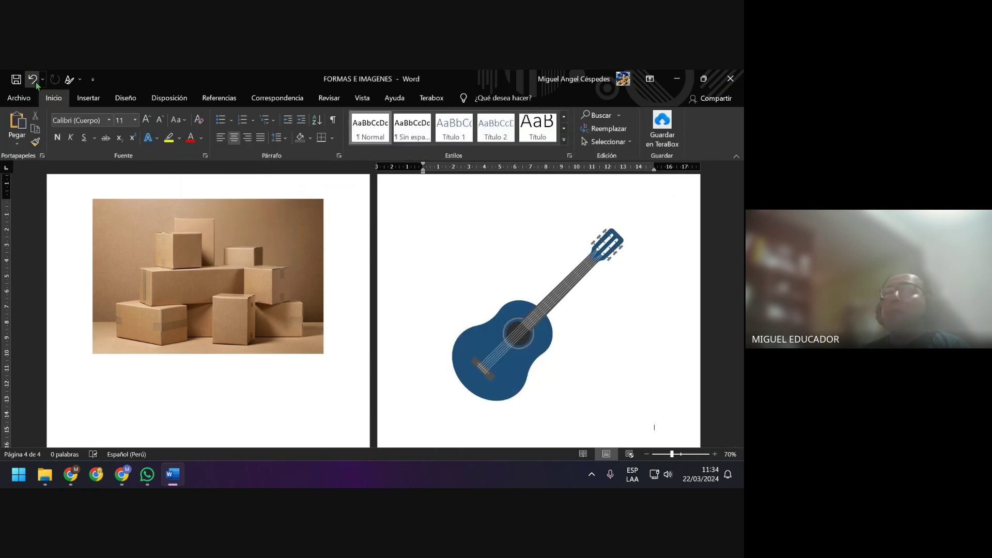
Apply a higher Saturación de color to the cardboard boxes photo for stronger orange tones
left_click(313, 231)
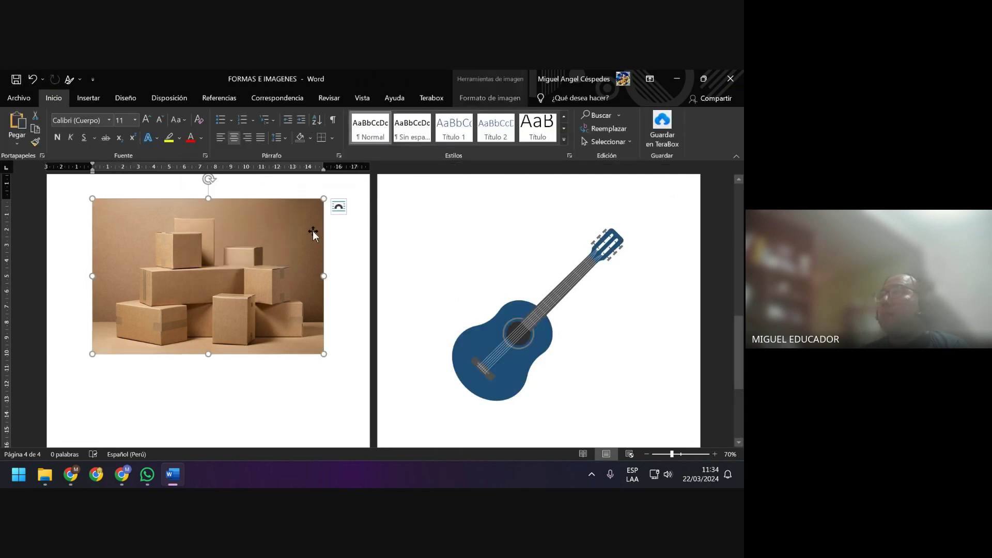
left_click(480, 99)
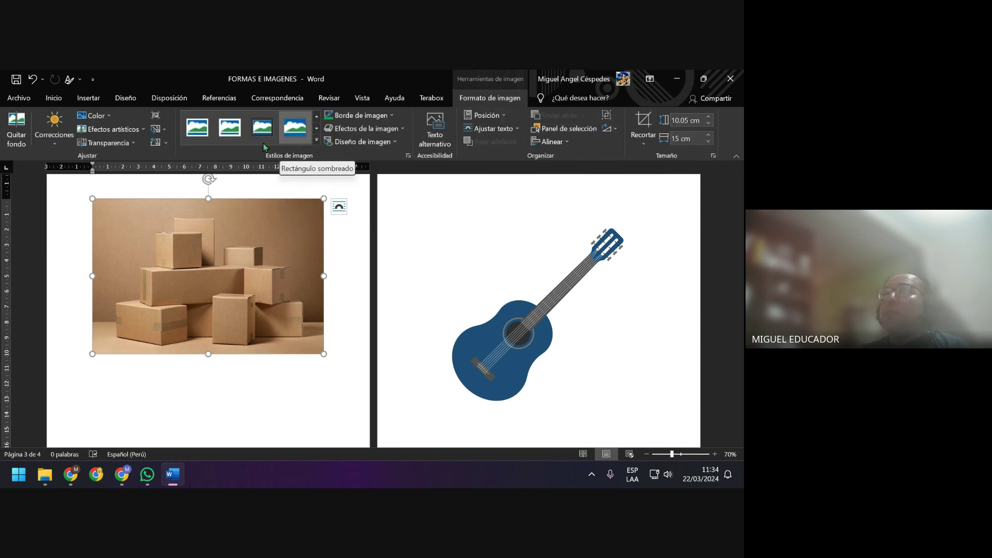
left_click(107, 117)
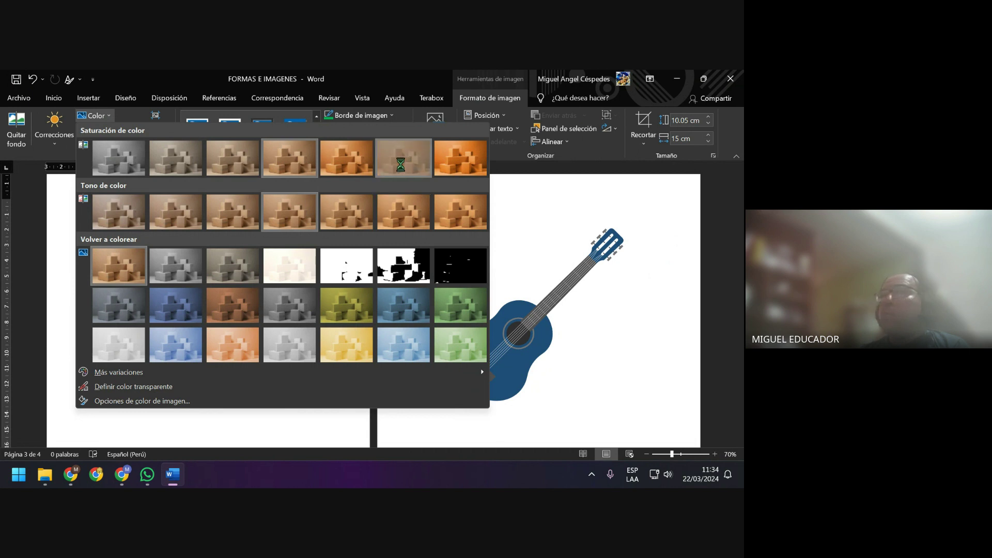
left_click(402, 164)
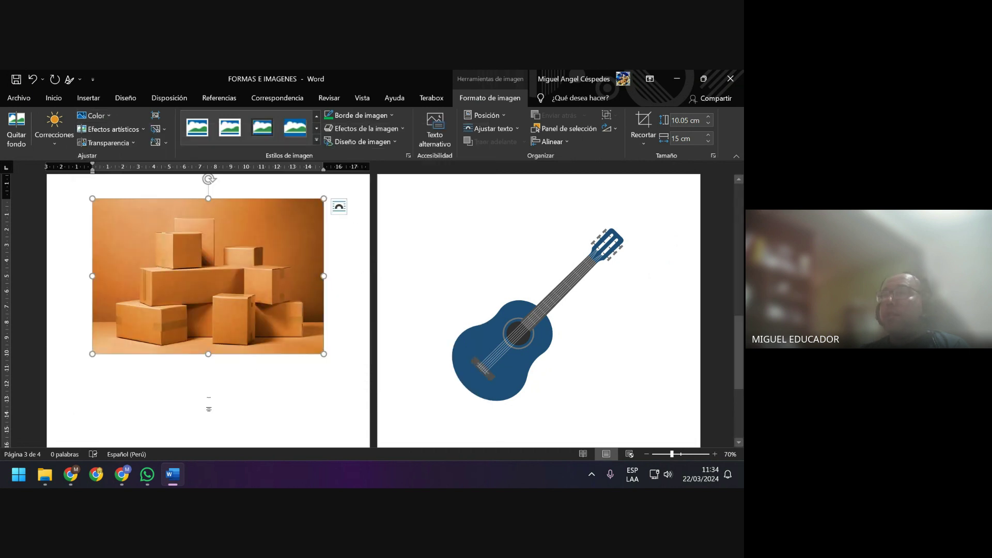
Mute one participant for everyone from the Meet Personas list, then minimize Chrome
left_click(57, 413)
mouse_move(122, 474)
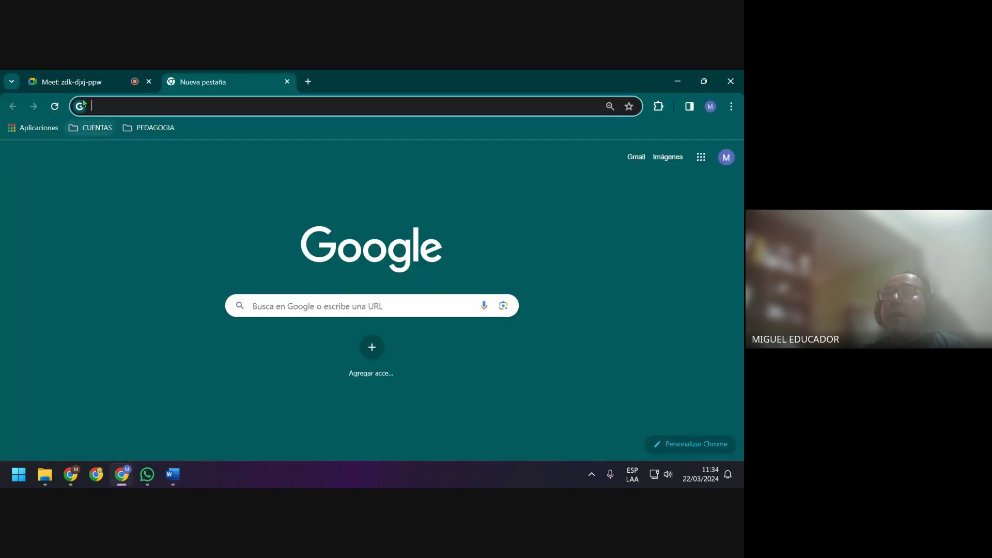
left_click(78, 81)
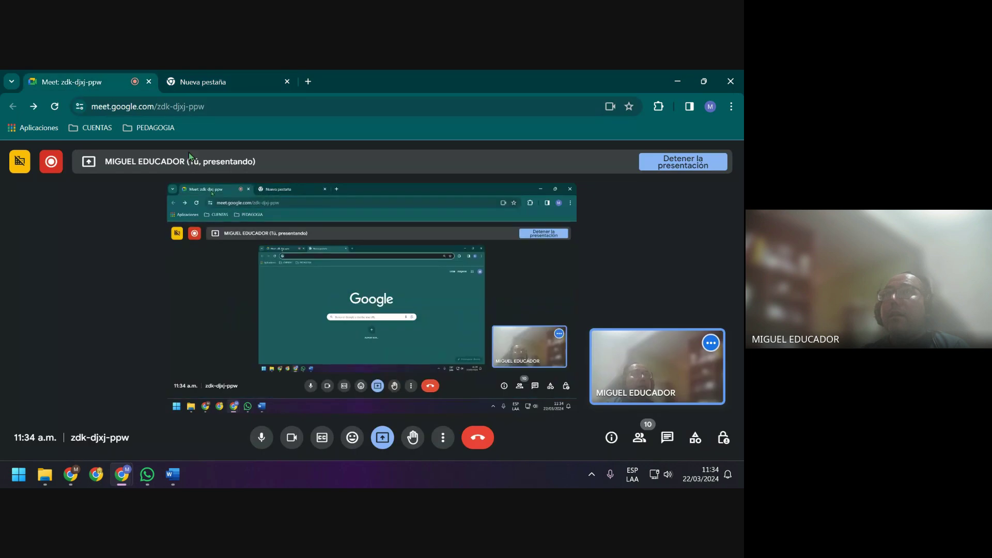
left_click(645, 438)
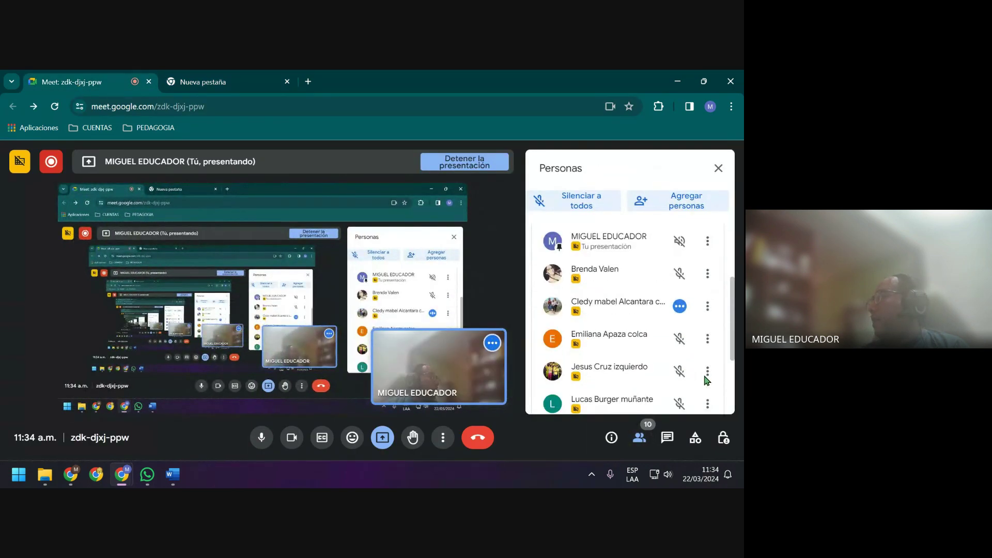
left_click(679, 307)
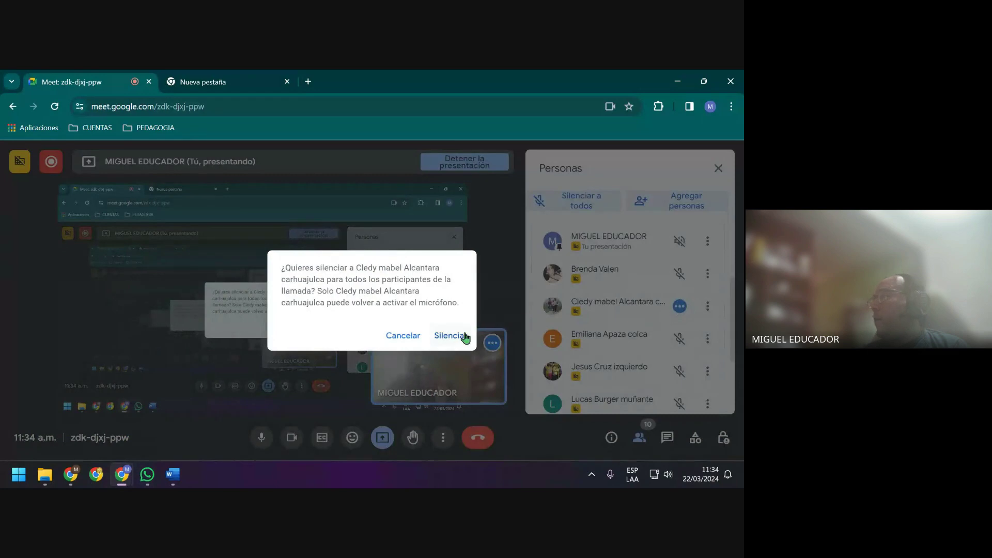
left_click(449, 336)
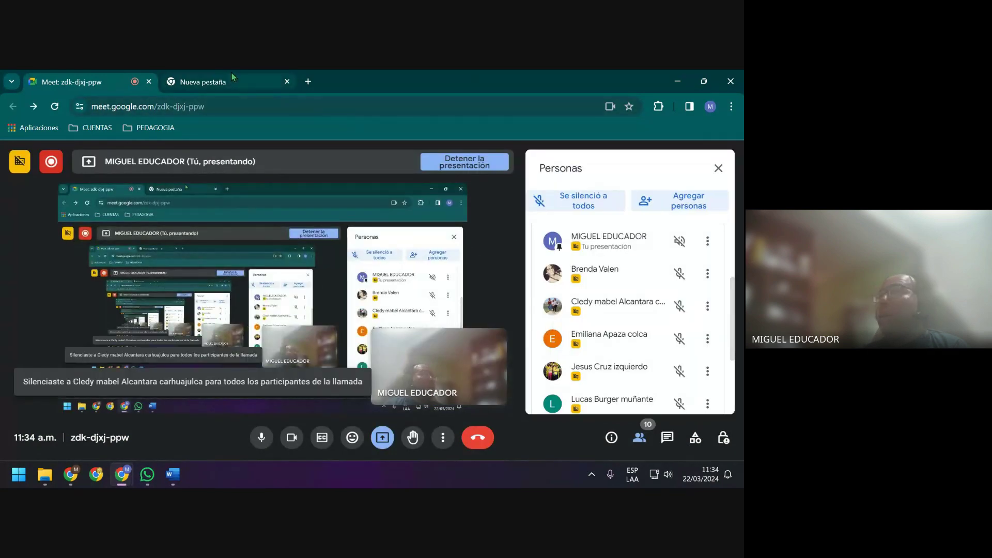
left_click(232, 79)
left_click(671, 82)
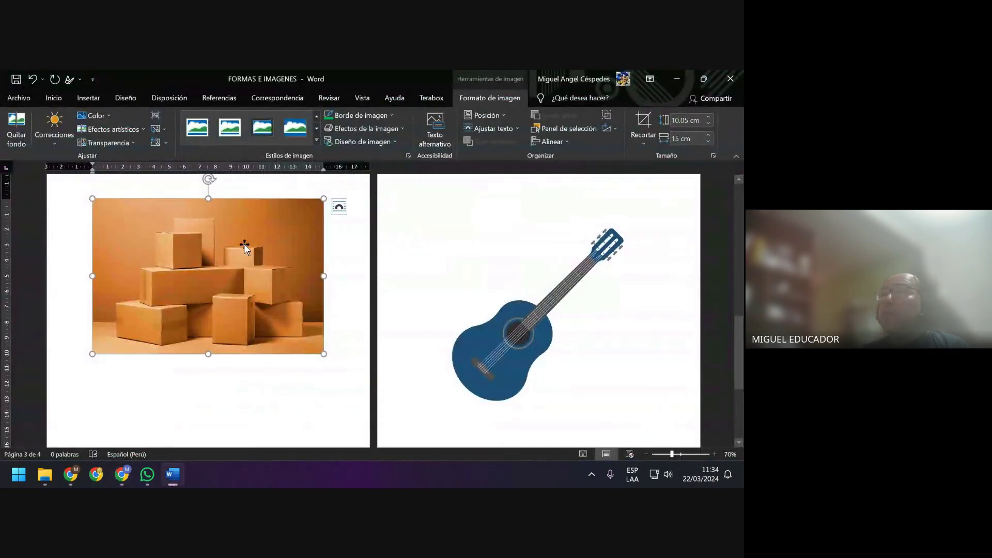
Try sepia, high-contrast black-and-white and grey recolour options on the boxes photo
left_click(105, 115)
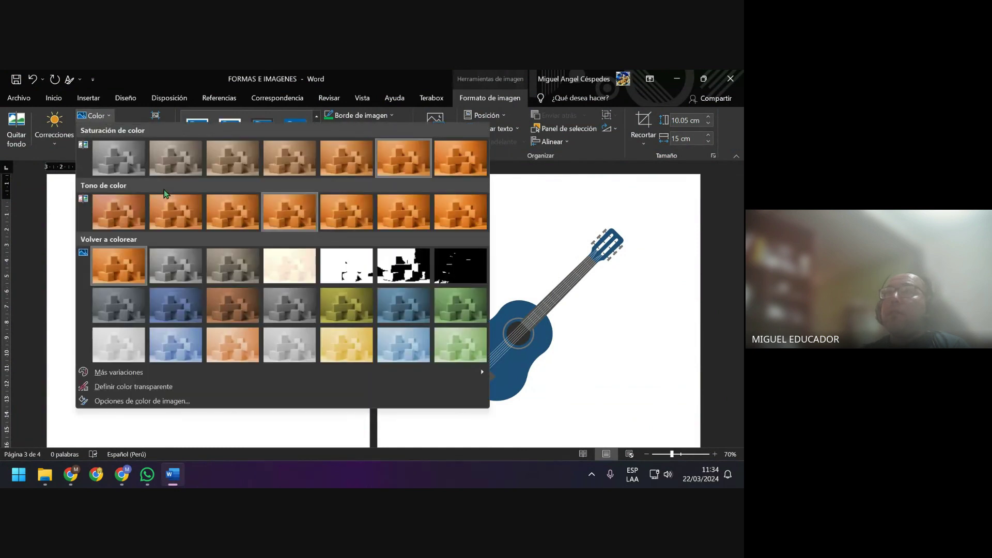
left_click(231, 258)
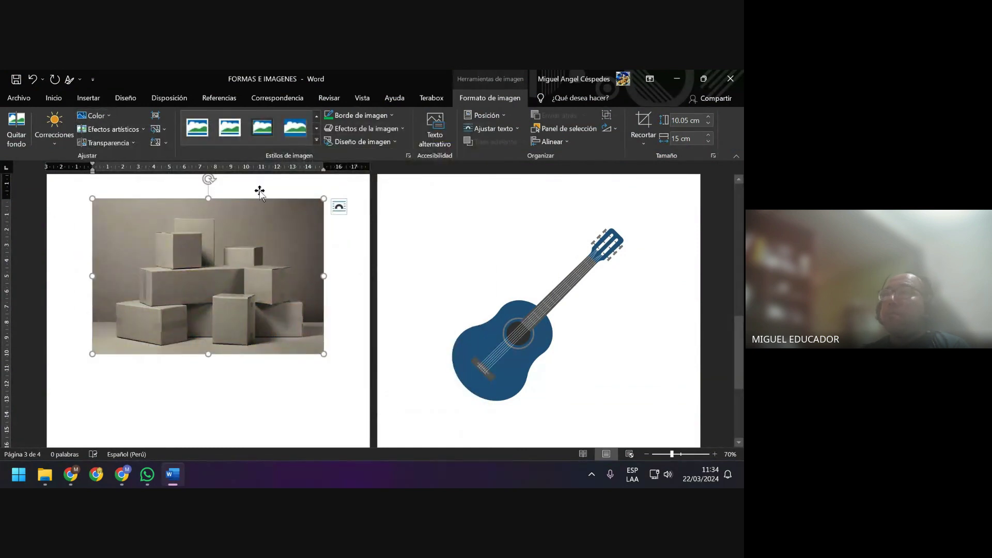
left_click(108, 115)
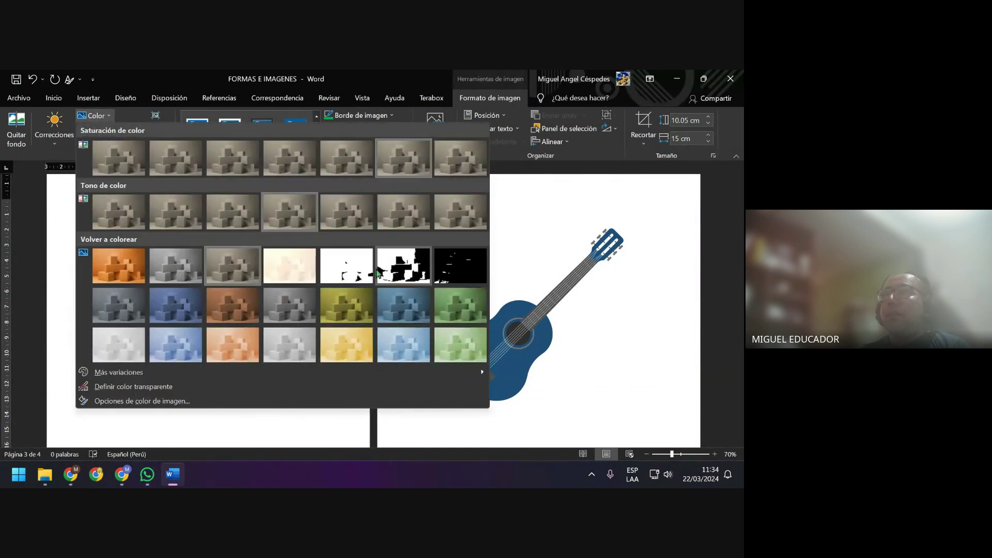
left_click(411, 271)
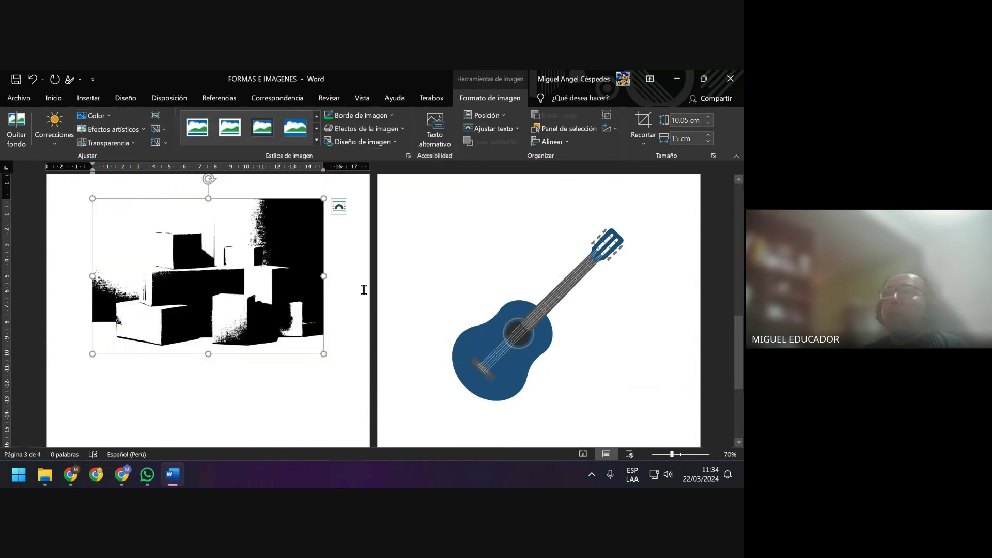
left_click(94, 116)
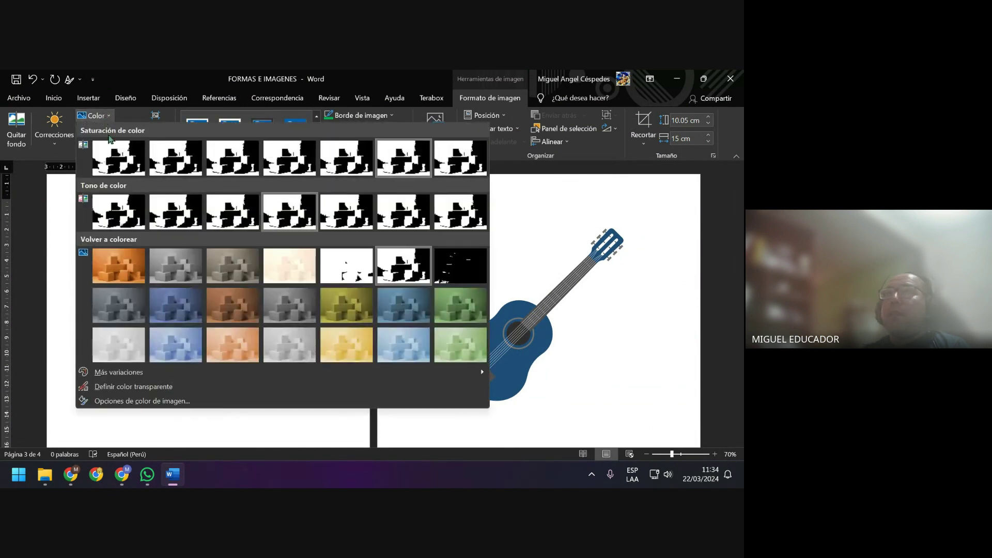
left_click(131, 305)
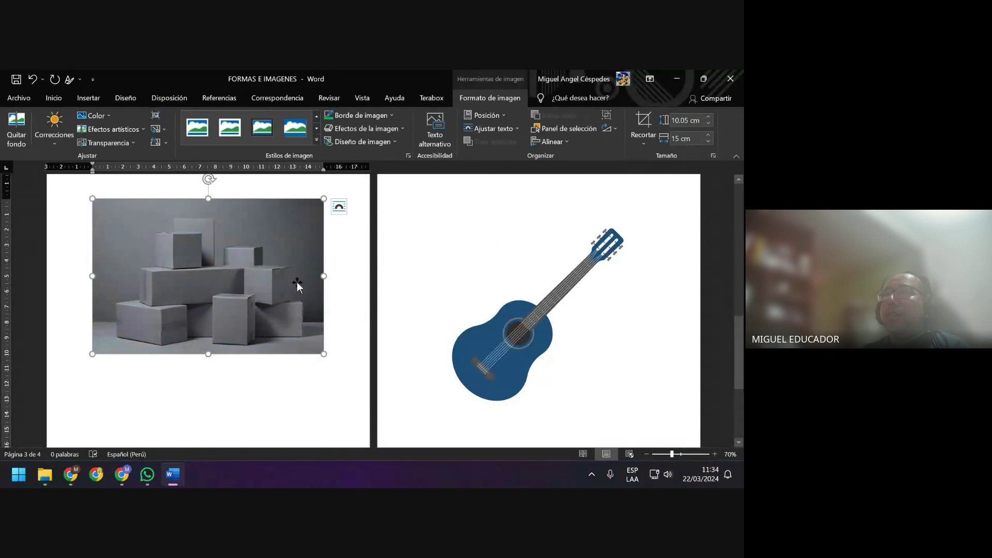
Recolour the boxes photo with Azul, Color de énfasis 5 claro and check the result
left_click(94, 115)
left_click(174, 345)
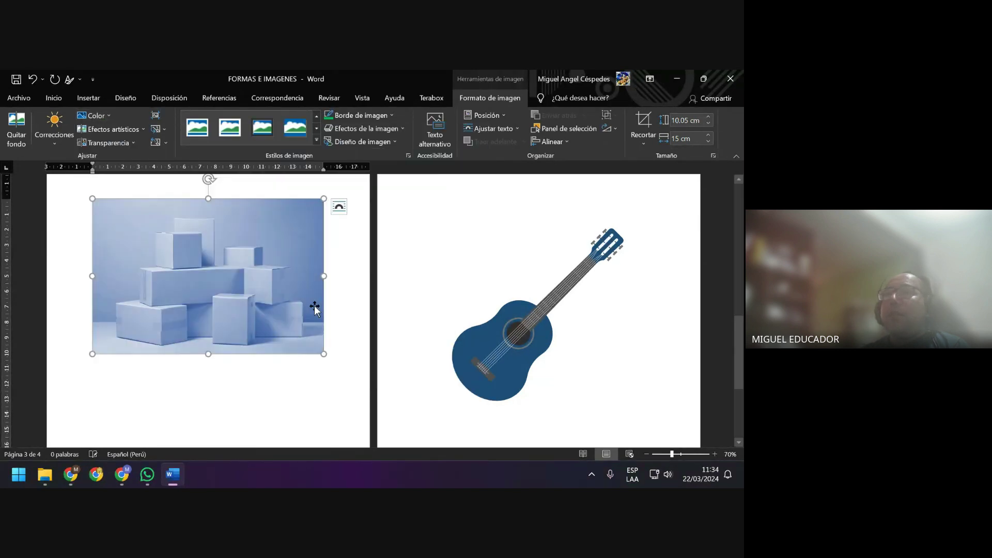
left_click(94, 115)
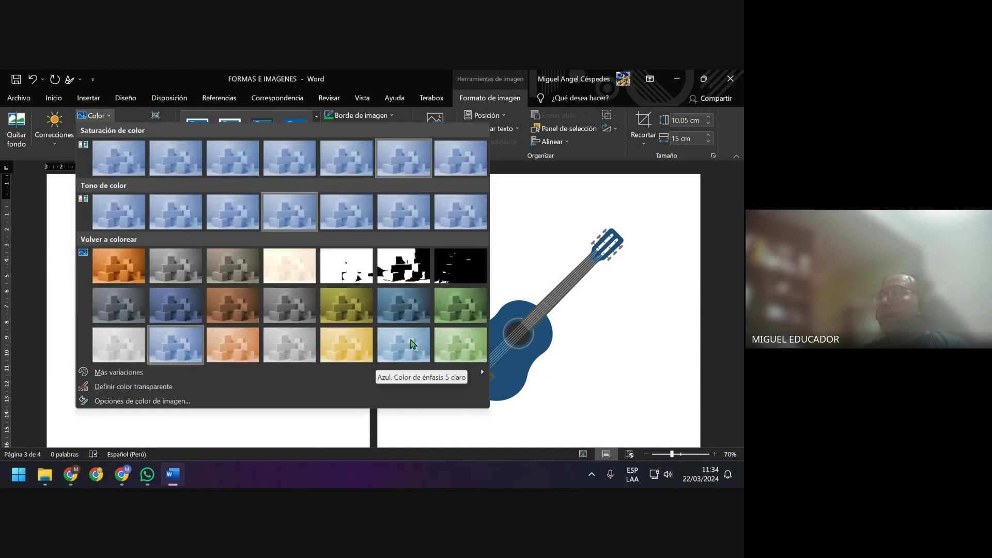
left_click(404, 343)
left_click(358, 268)
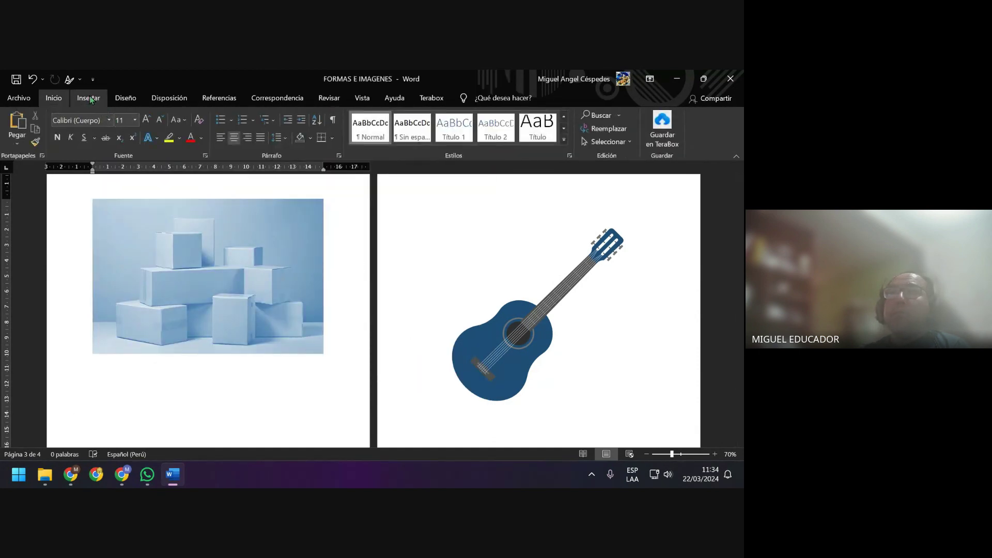
left_click(212, 227)
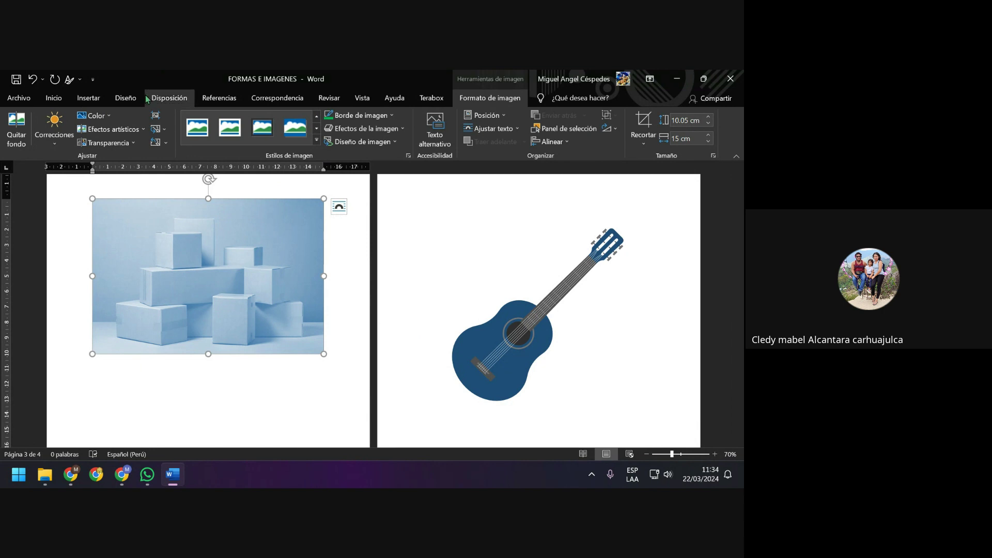
Drag the dark-blue guitar onto the left page, then bring up Diseño > Color de página choices
left_click(520, 213)
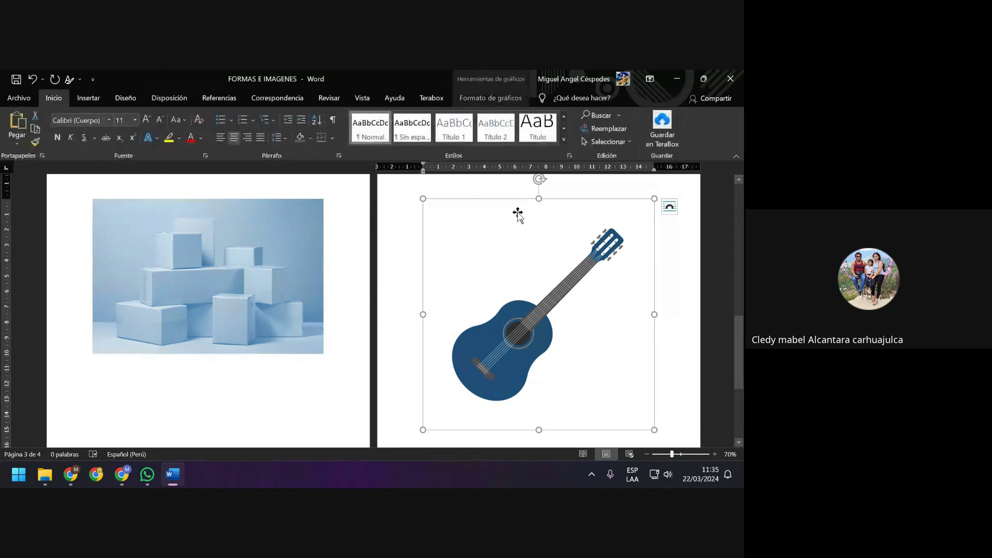
left_click_drag(562, 267, 317, 262)
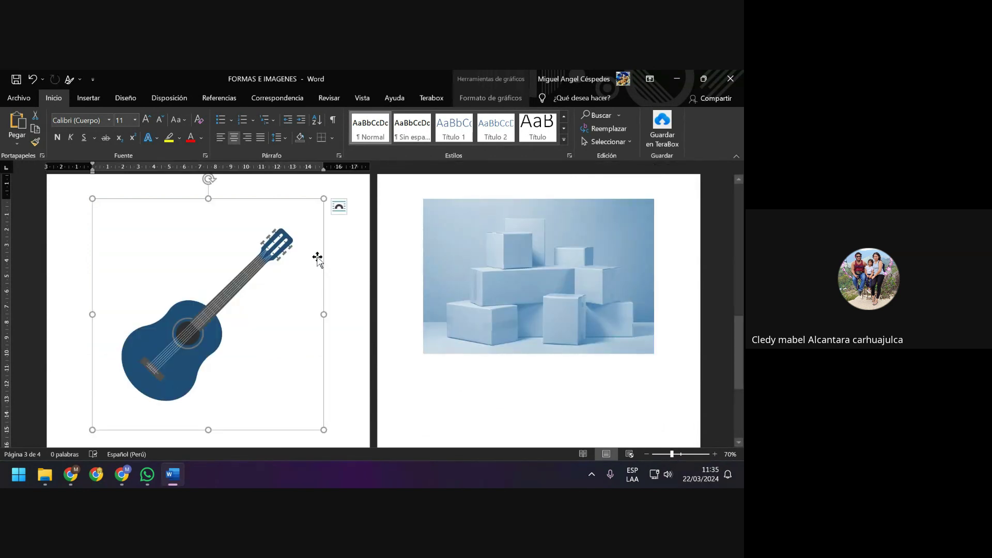
right_click(294, 243)
mouse_move(339, 303)
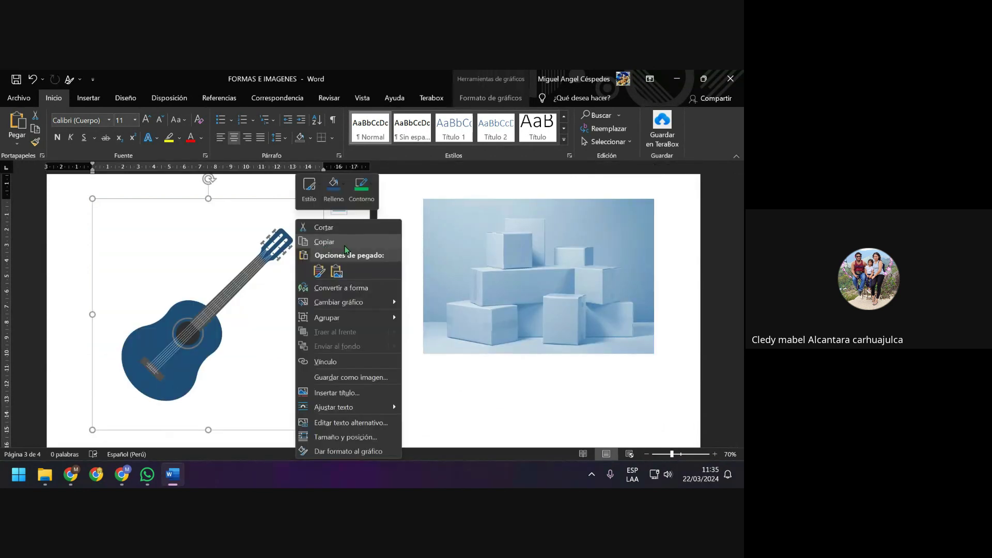
left_click(410, 182)
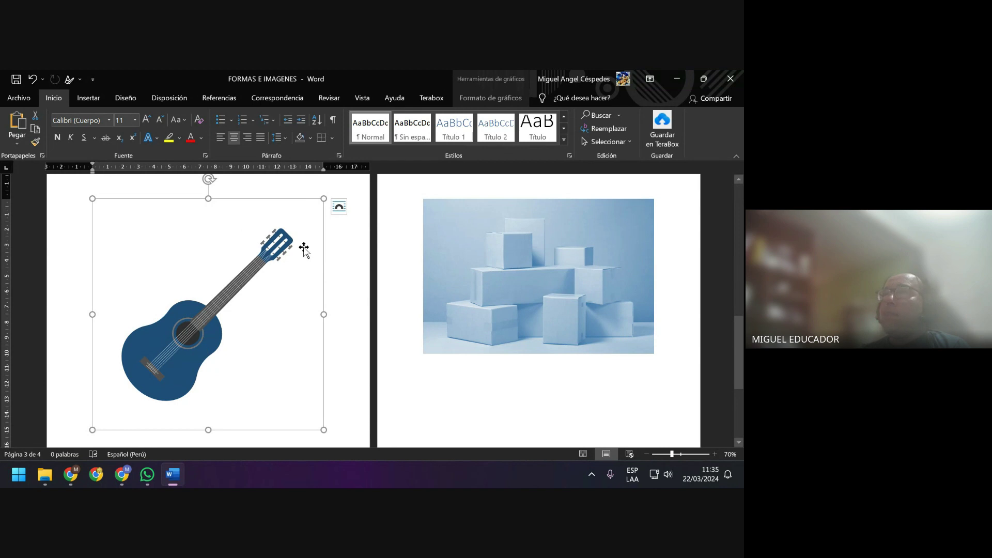
right_click(206, 239)
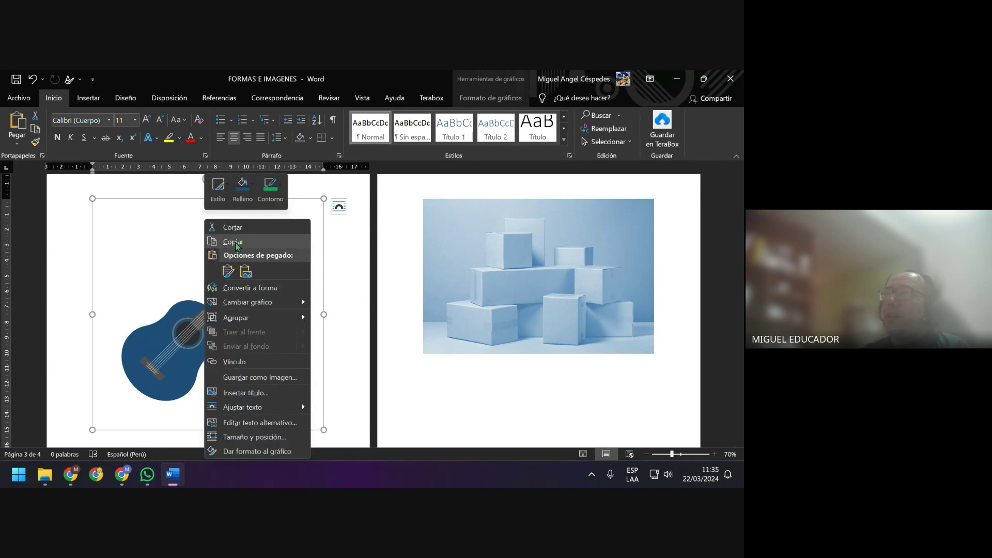
mouse_move(236, 317)
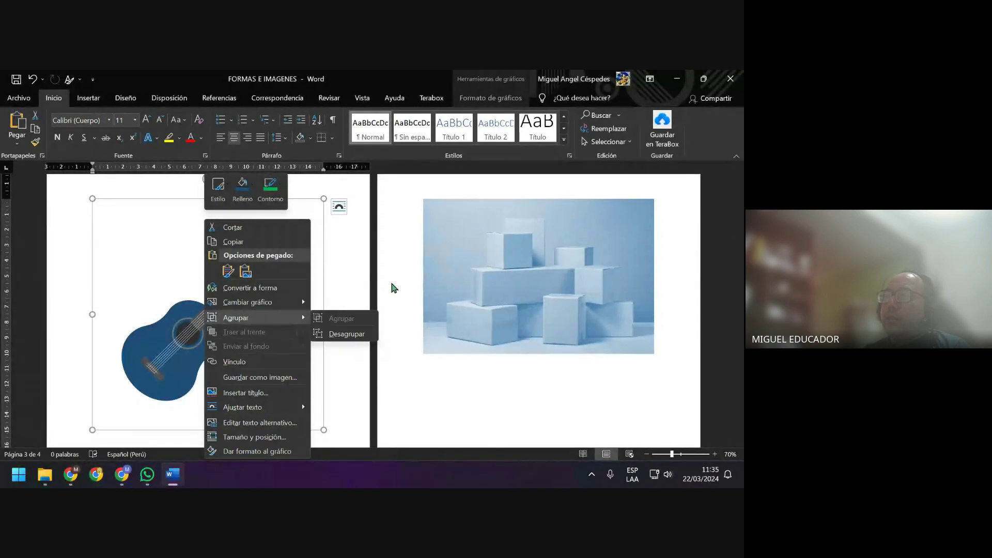
left_click(361, 260)
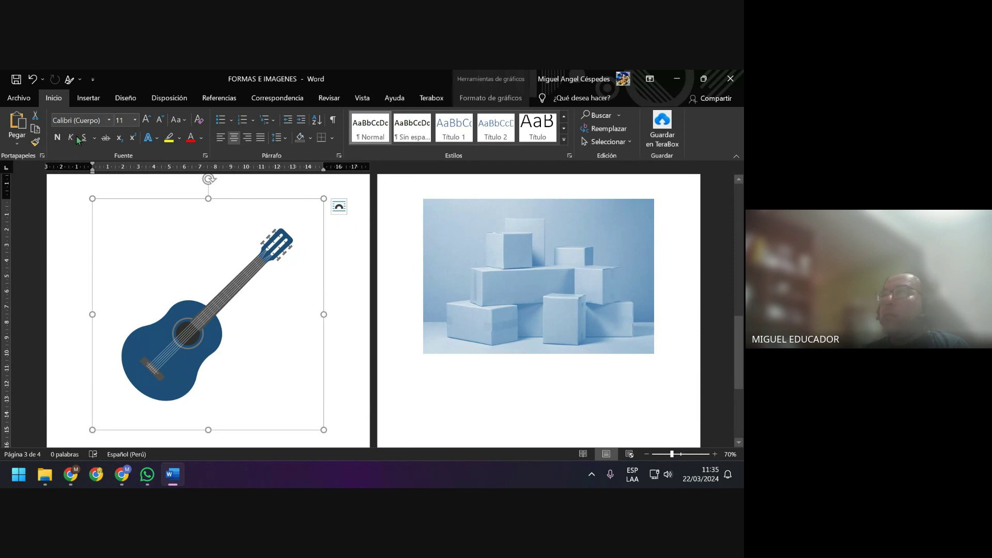
left_click(125, 98)
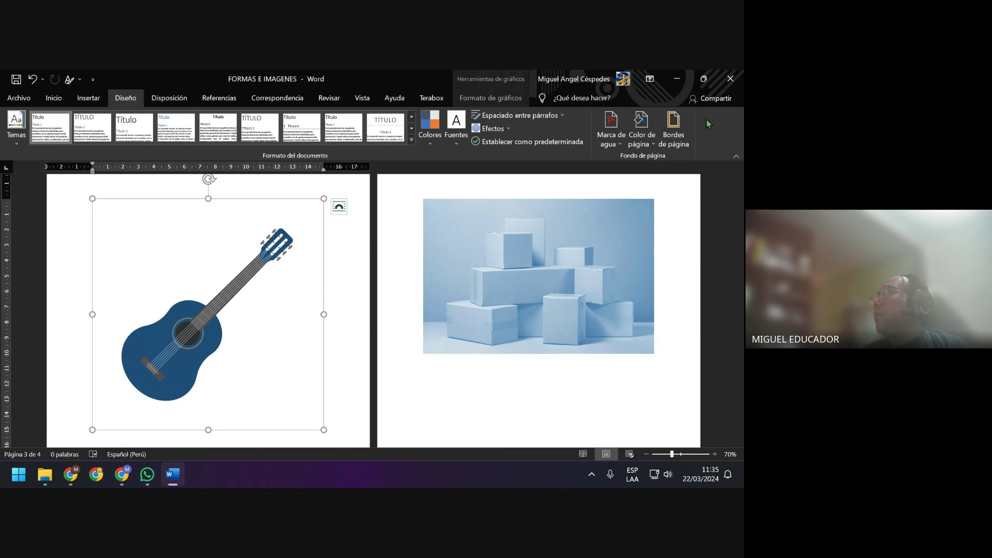
left_click(649, 142)
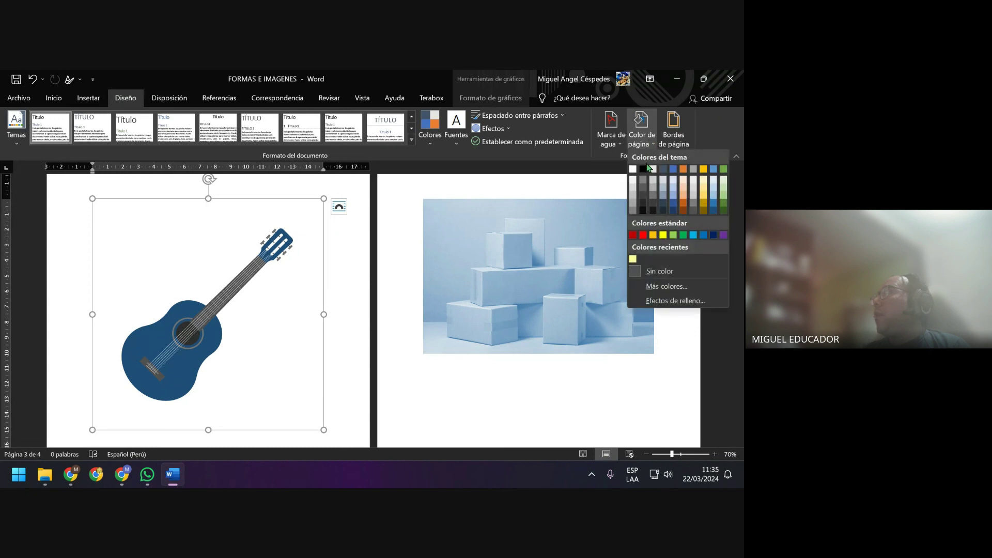
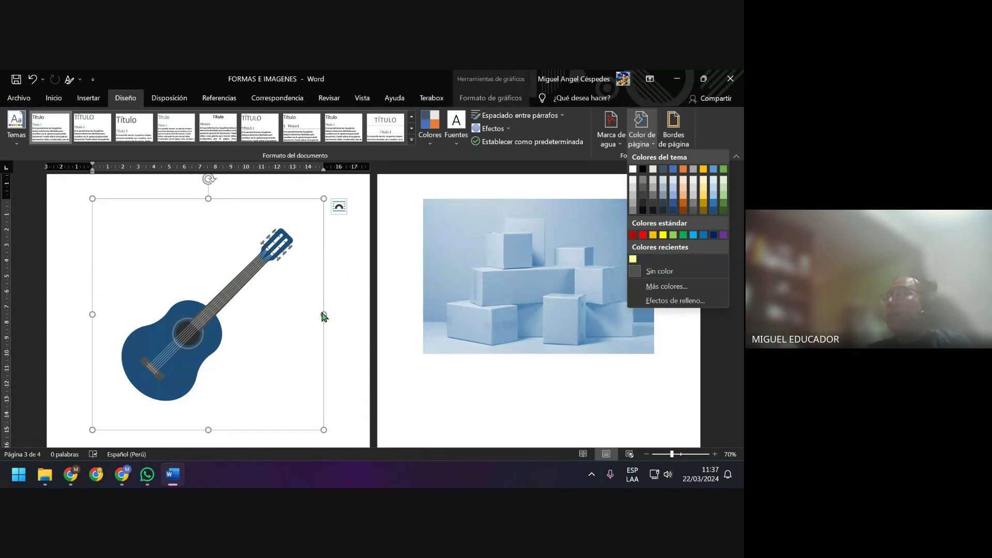
Squeeze the guitar narrower by dragging its side handle inward
left_click(324, 314)
left_click_drag(324, 314, 201, 314)
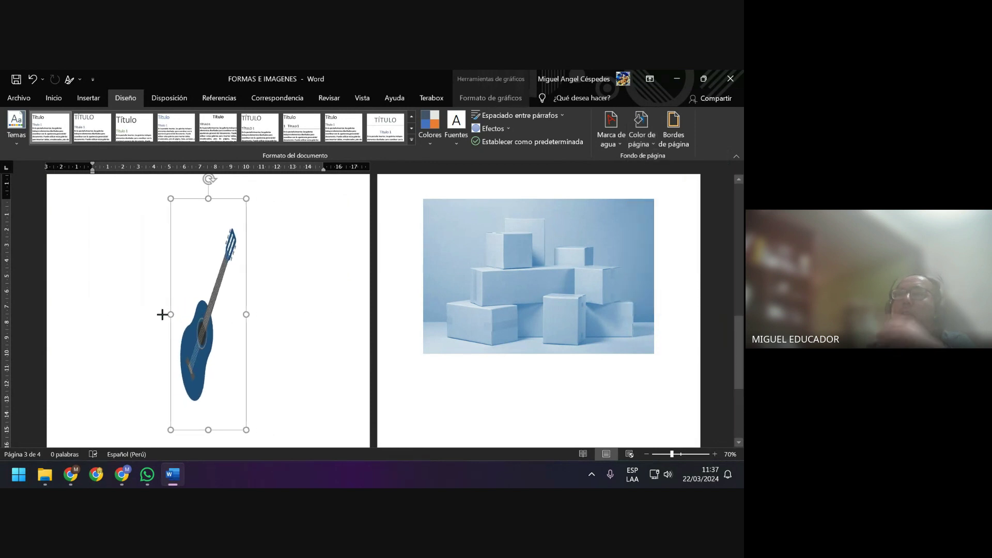
left_click_drag(201, 314, 150, 313)
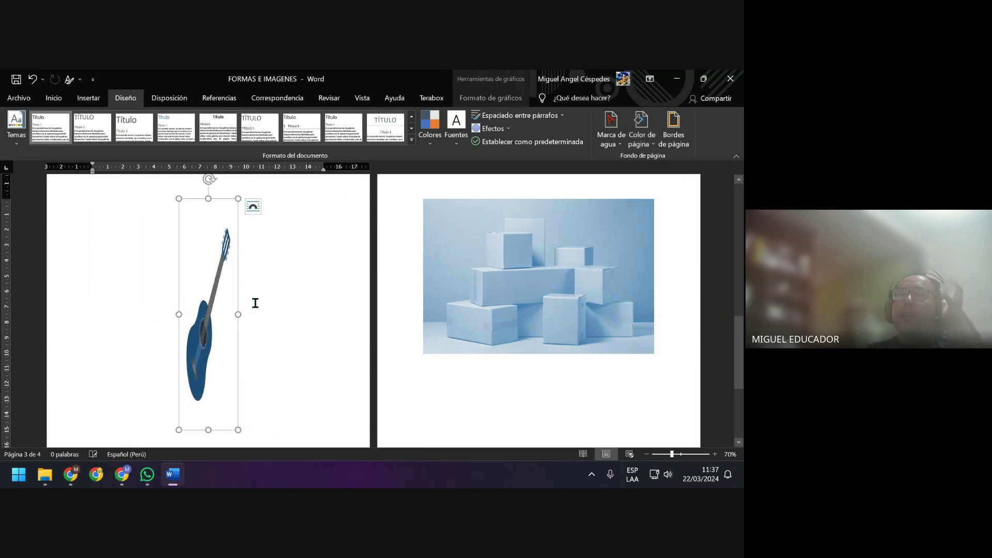
left_click(291, 295)
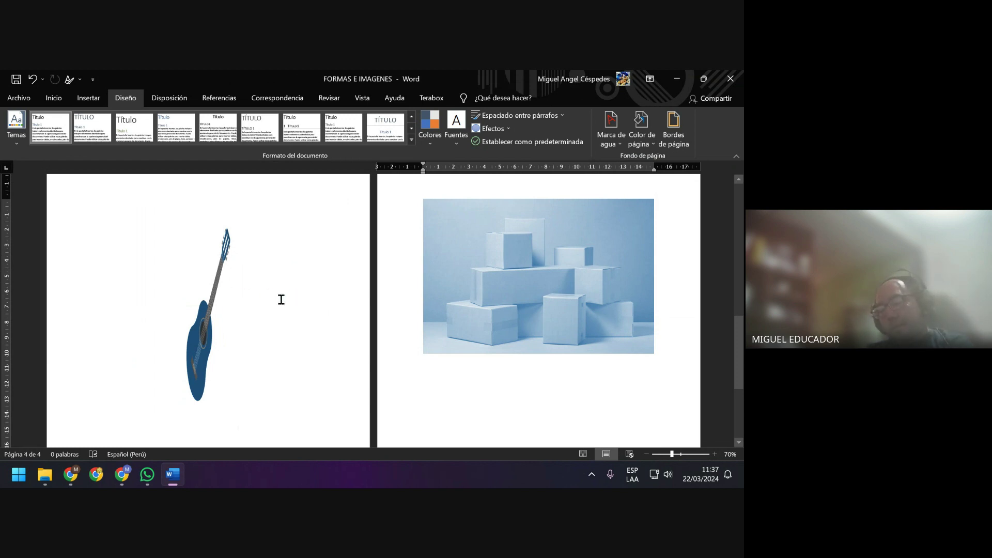
Undo the squeeze to restore the guitar's full width, then check the boxes picture
key("ctrl+z")
left_click(347, 268)
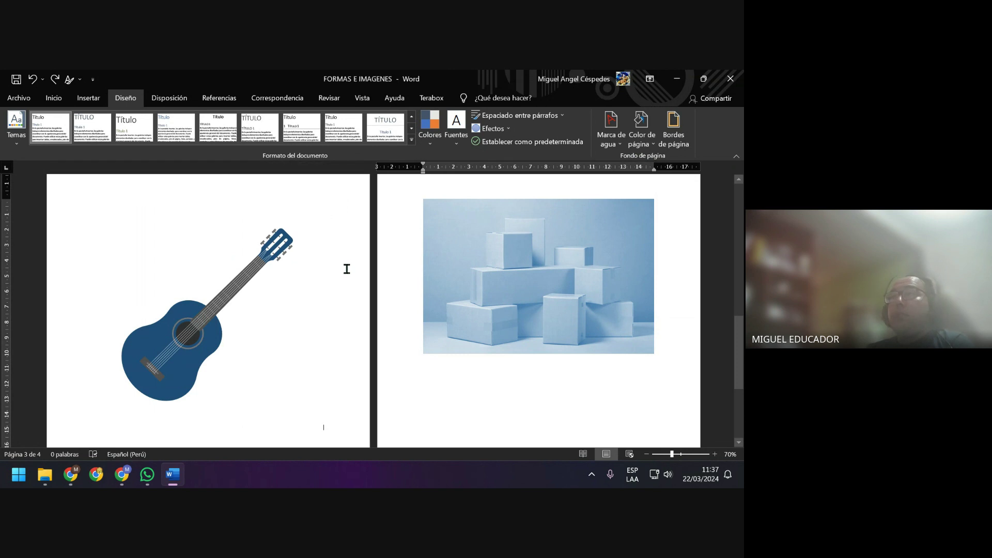
left_click(471, 270)
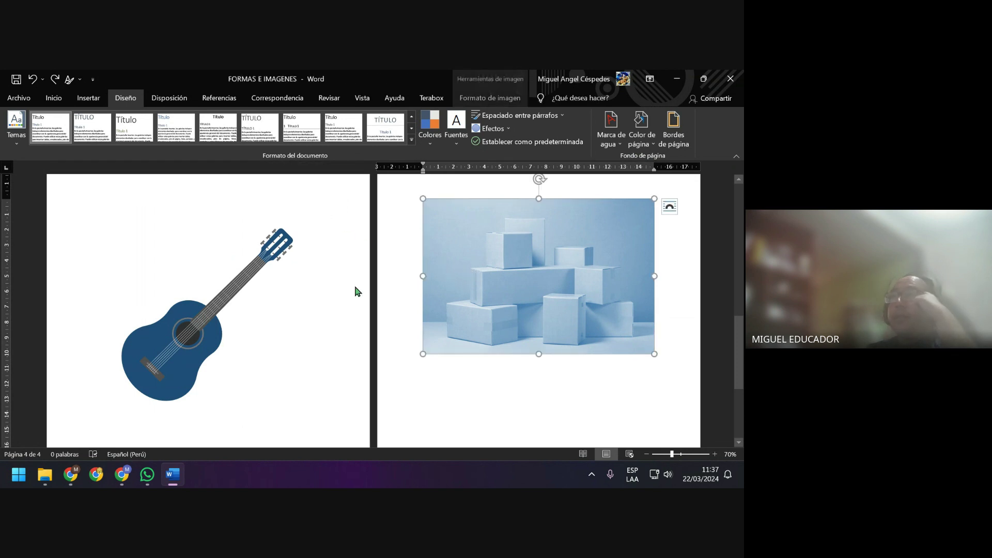
left_click(482, 376)
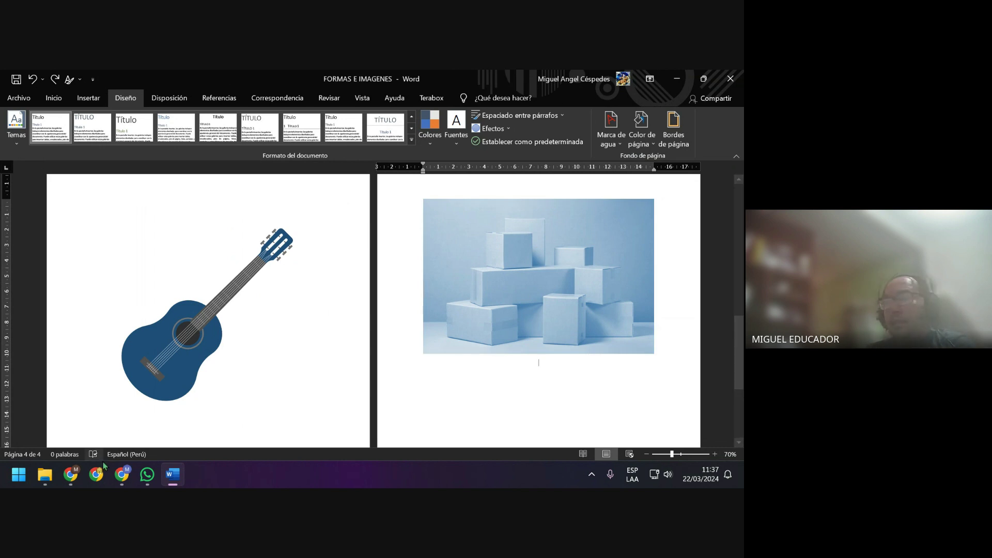
Check the participants list in the Meet tab, then return to the new browser tab
left_click(91, 411)
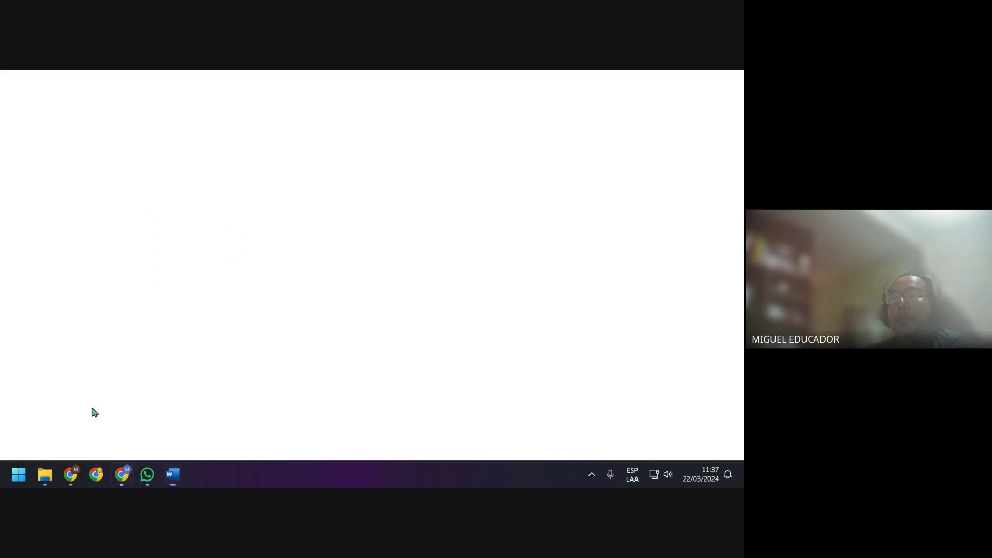
left_click(77, 83)
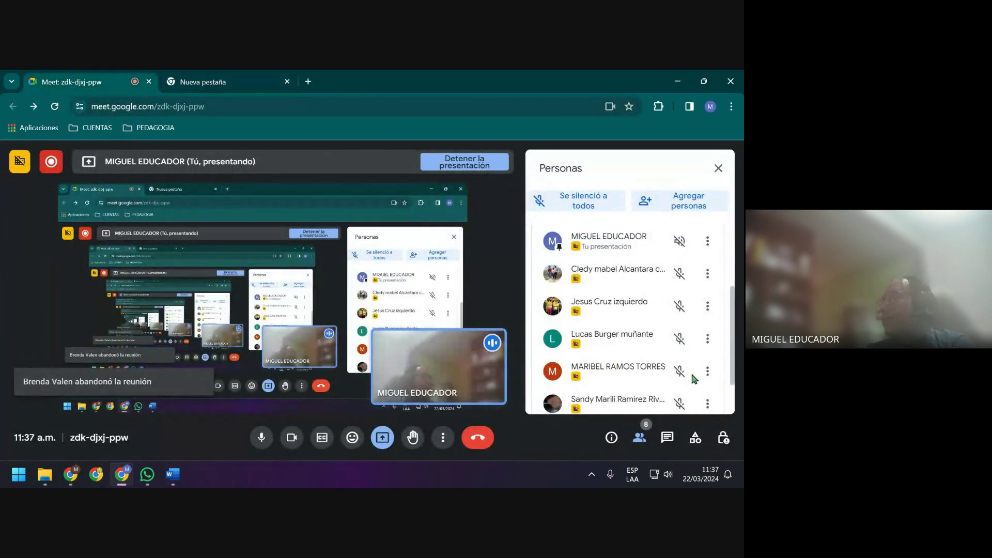
scroll(693, 357, "down", 1)
scroll(693, 354, "down", 1)
scroll(697, 365, "up", 5)
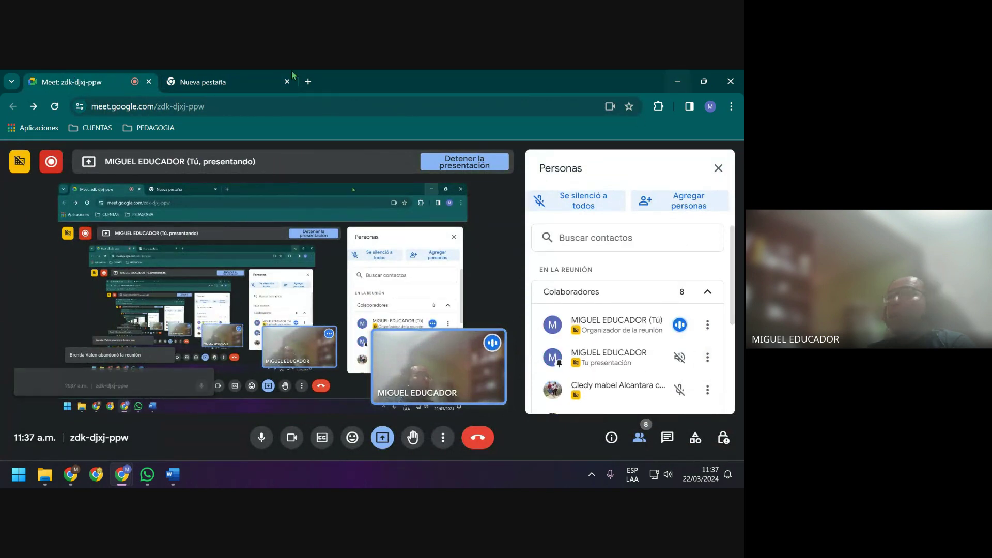
left_click(271, 83)
Minimize the browser and scroll down to the guitar and boxes pictures
left_click(675, 82)
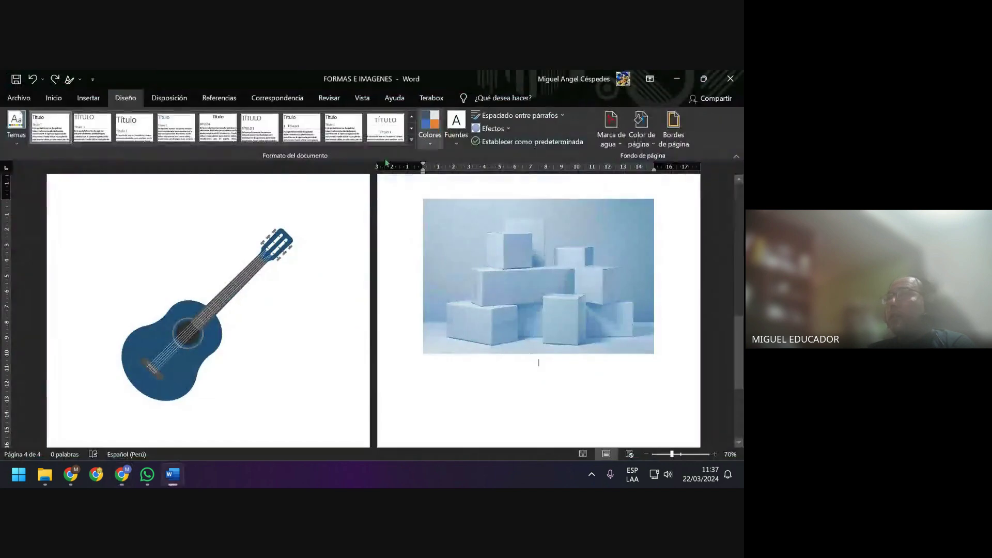
left_click(545, 258)
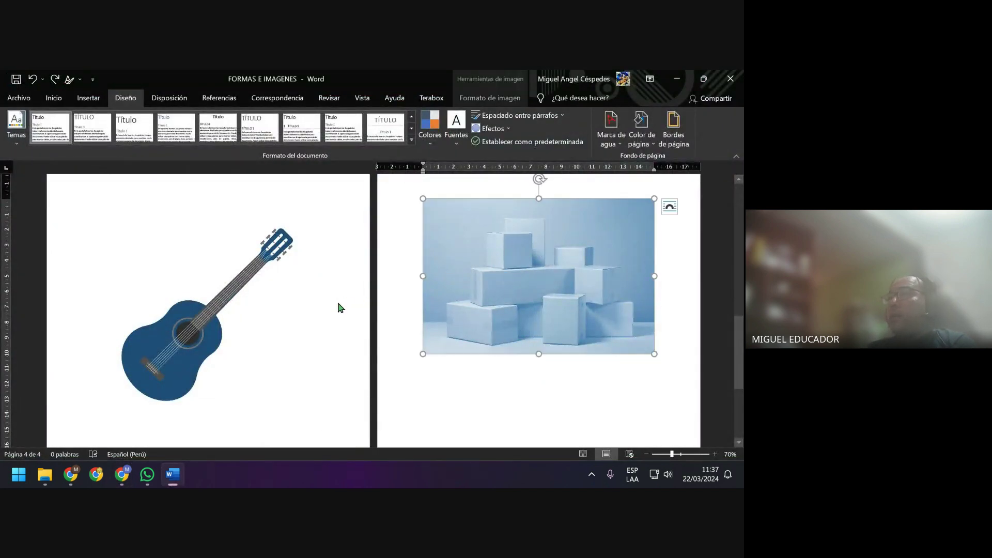
left_click(509, 383)
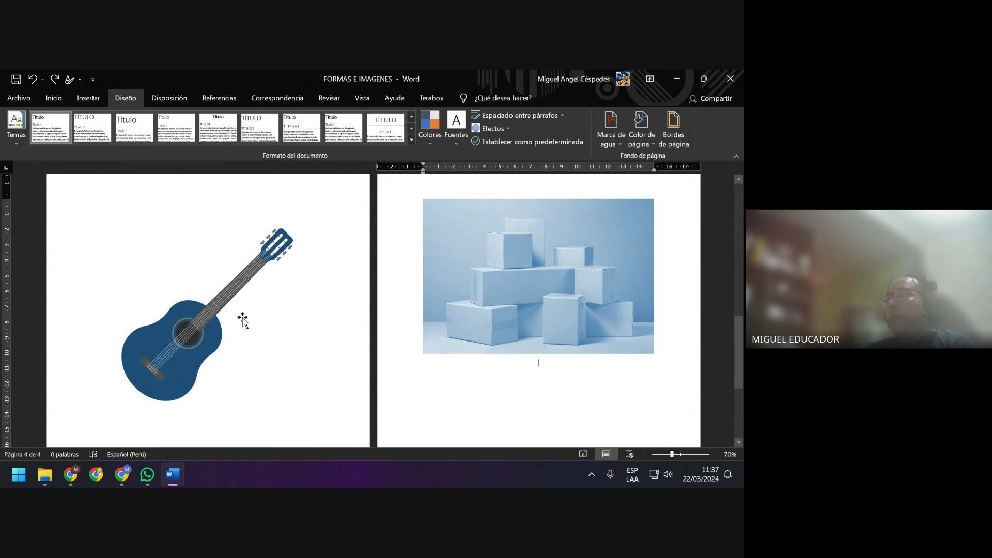
scroll(247, 328, "down", 1, "ctrl")
scroll(250, 334, "down", 2, "ctrl")
scroll(249, 334, "down", 3, "ctrl")
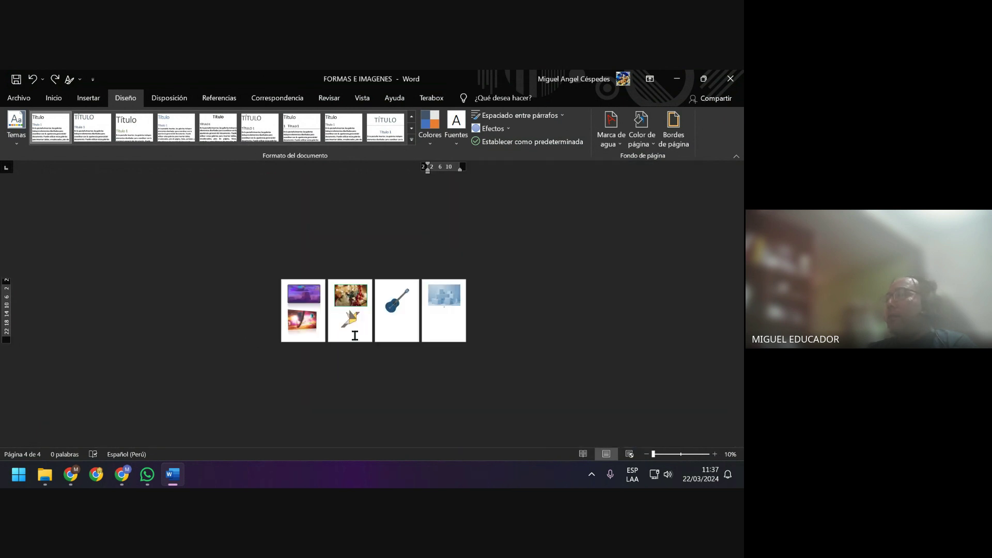
scroll(249, 334, "up", 4, "ctrl")
scroll(372, 346, "down", 1, "ctrl")
scroll(369, 345, "down", 1, "ctrl")
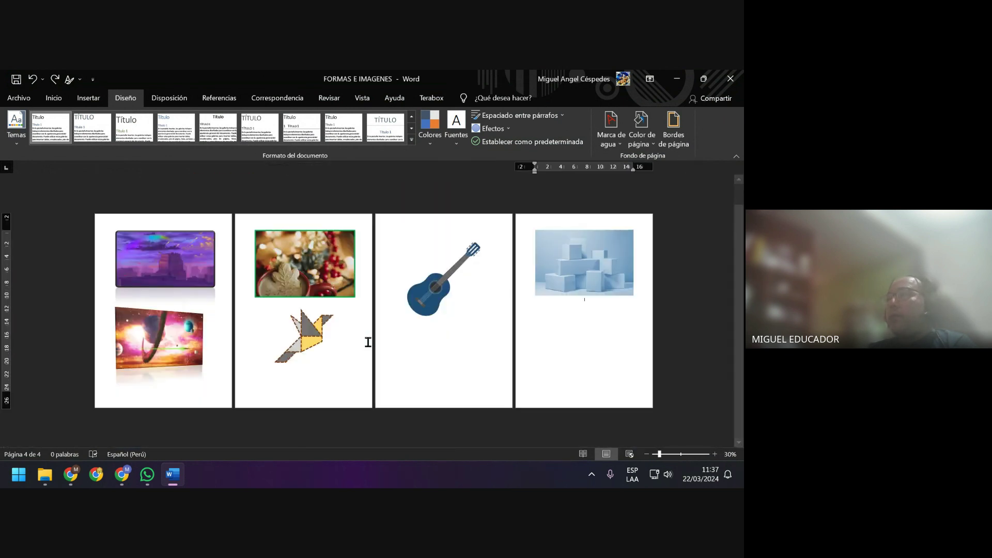
Shrink the guitar and the blue boxes picture by dragging their corner handles
left_click(435, 304)
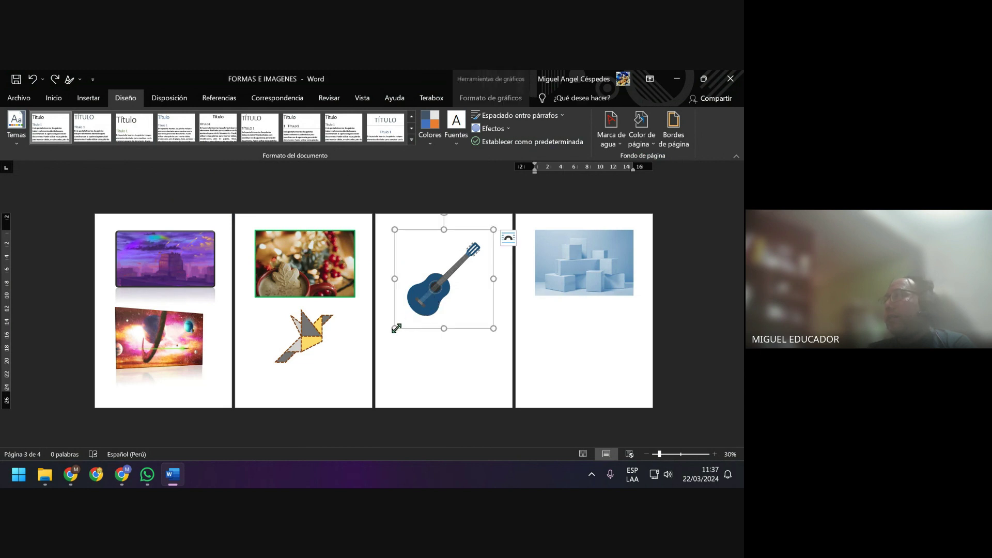
left_click_drag(394, 328, 439, 283)
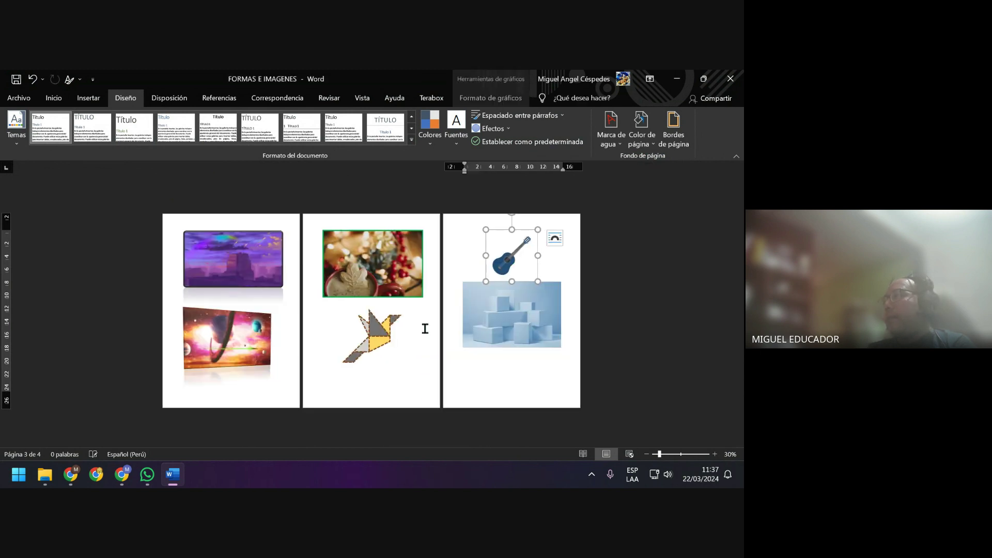
left_click(492, 344)
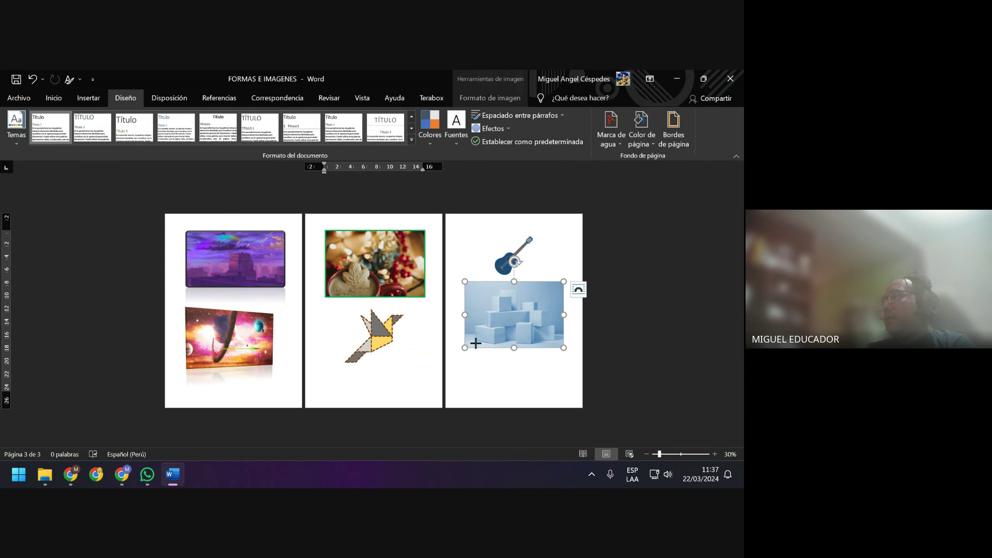
left_click_drag(475, 343, 523, 311)
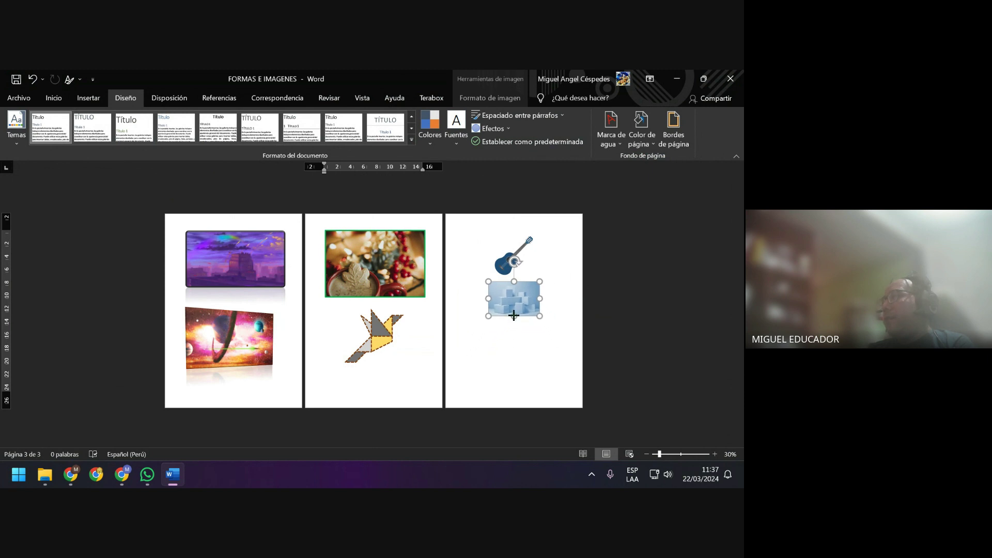
left_click(554, 328)
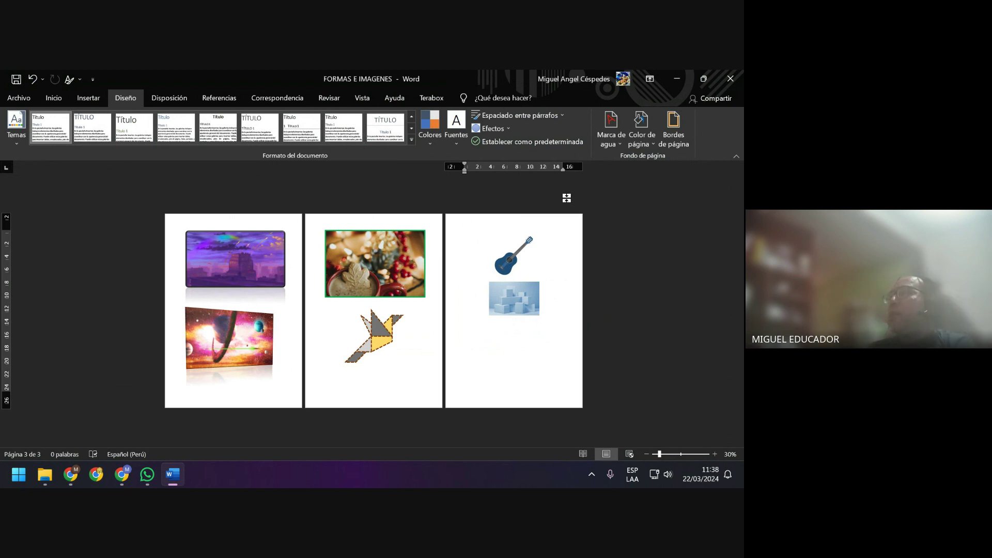
Switch the View to Una página and adjust the zoom to show pages vertically
left_click(369, 101)
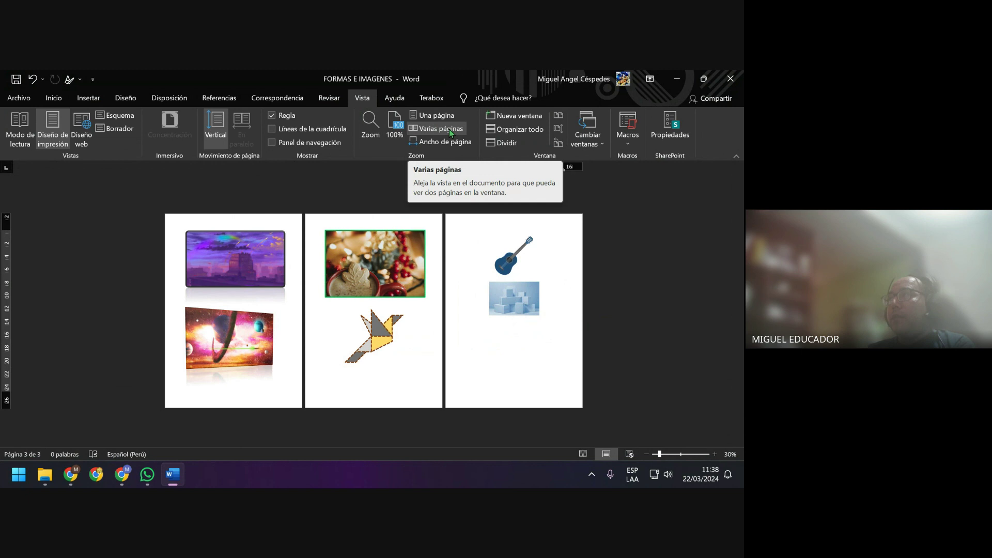
left_click(451, 118)
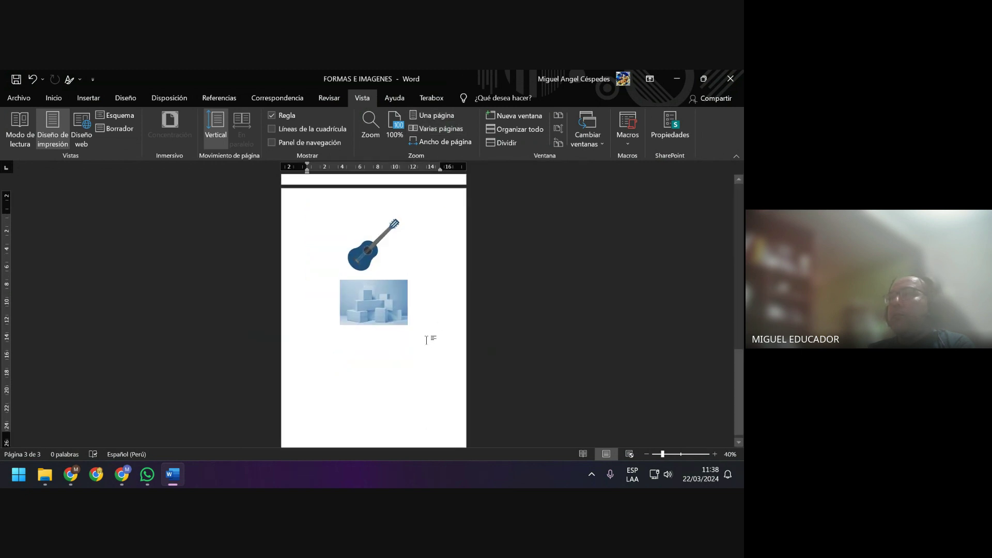
scroll(427, 350, "down", 3, "ctrl")
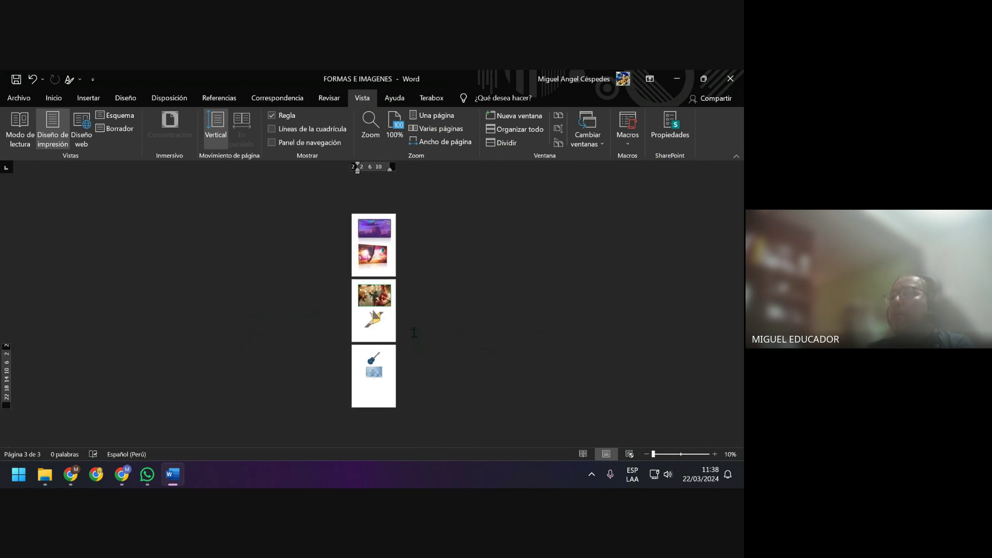
scroll(413, 332, "up", 1, "ctrl")
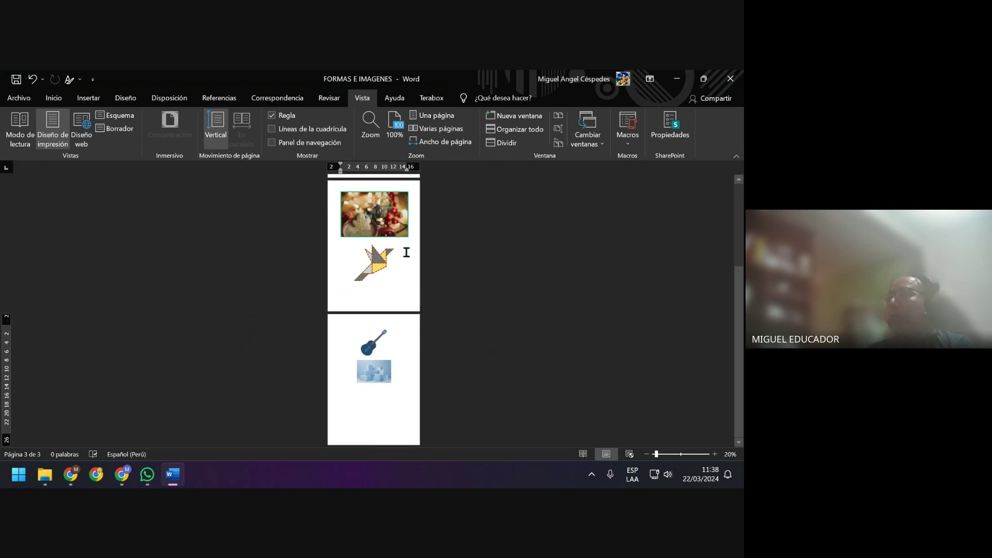
scroll(609, 325, "up", 2, "ctrl")
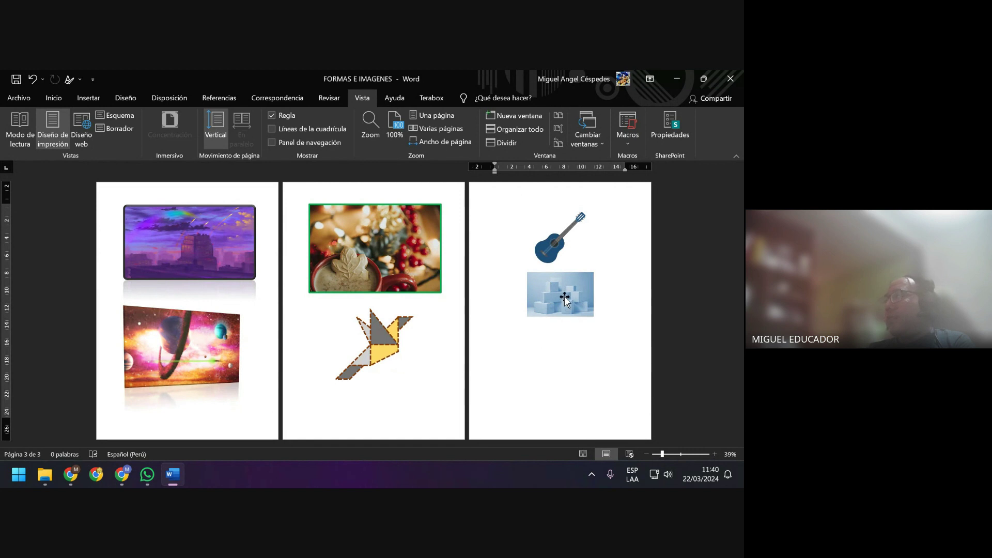
Enlarge the blue boxes picture slightly by dragging its corner handle
left_click(567, 303)
left_click_drag(592, 317, 606, 334)
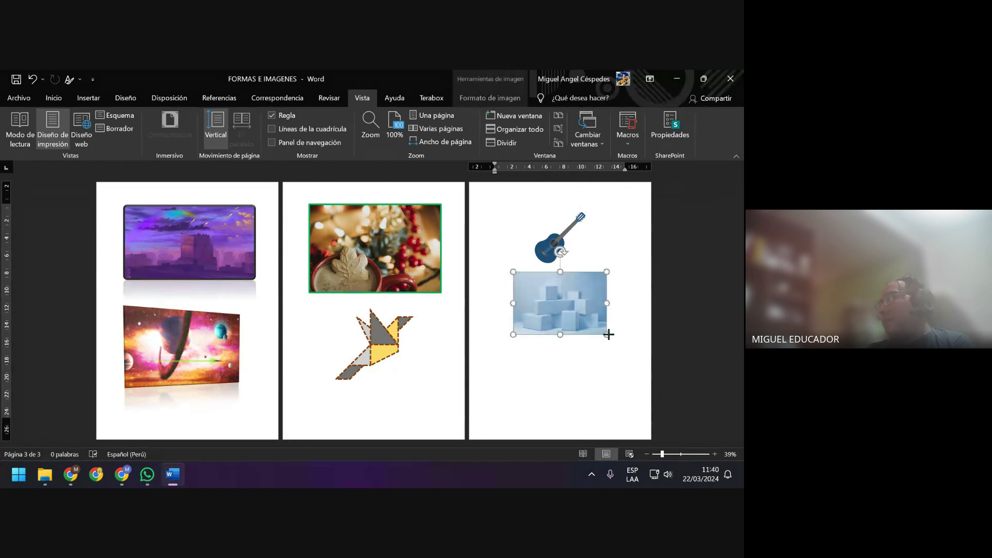
left_click(572, 361)
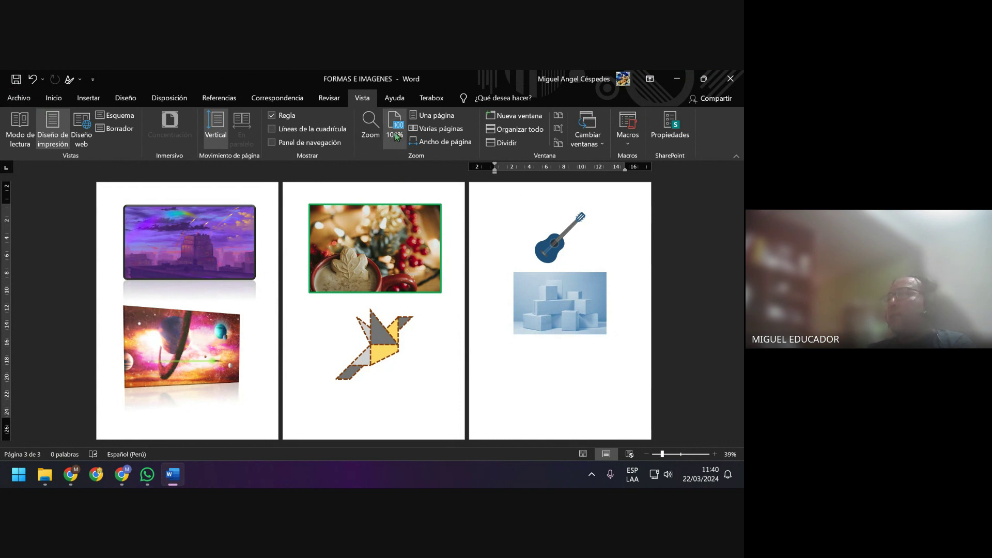
Return the view to 100% and scroll to the empty space below the boxes photo
left_click(395, 133)
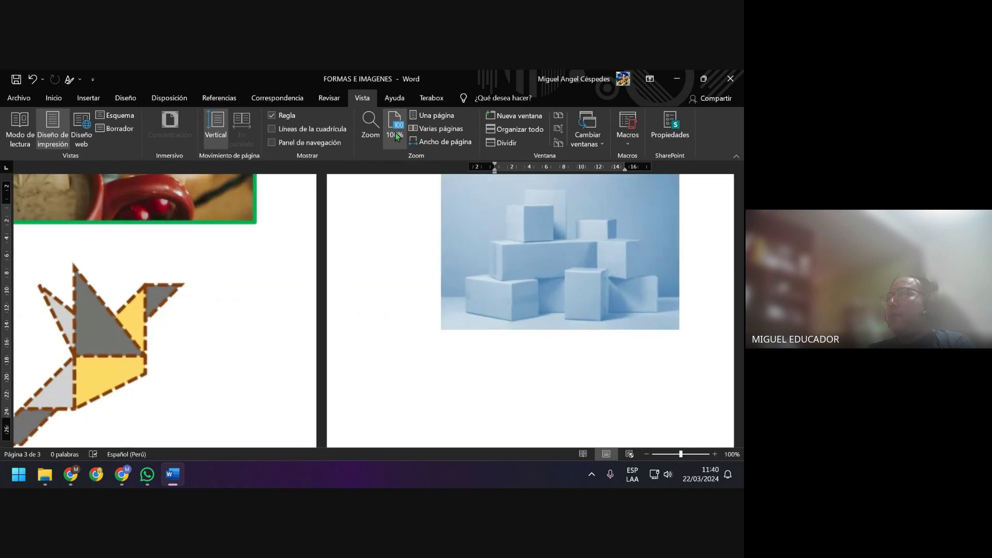
scroll(523, 354, "up", 3)
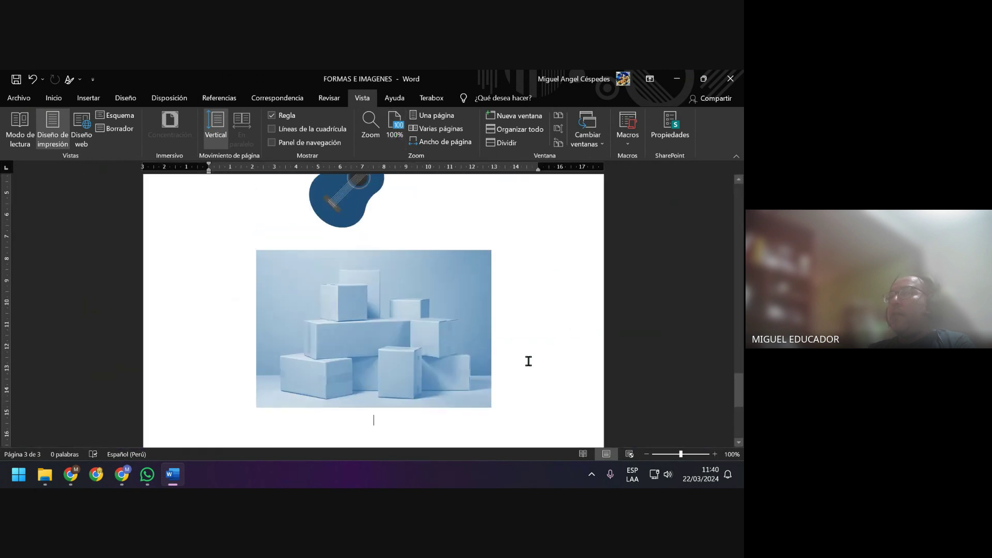
scroll(527, 359, "up", 4)
scroll(520, 346, "up", 2)
scroll(516, 343, "down", 1)
scroll(516, 343, "down", 2)
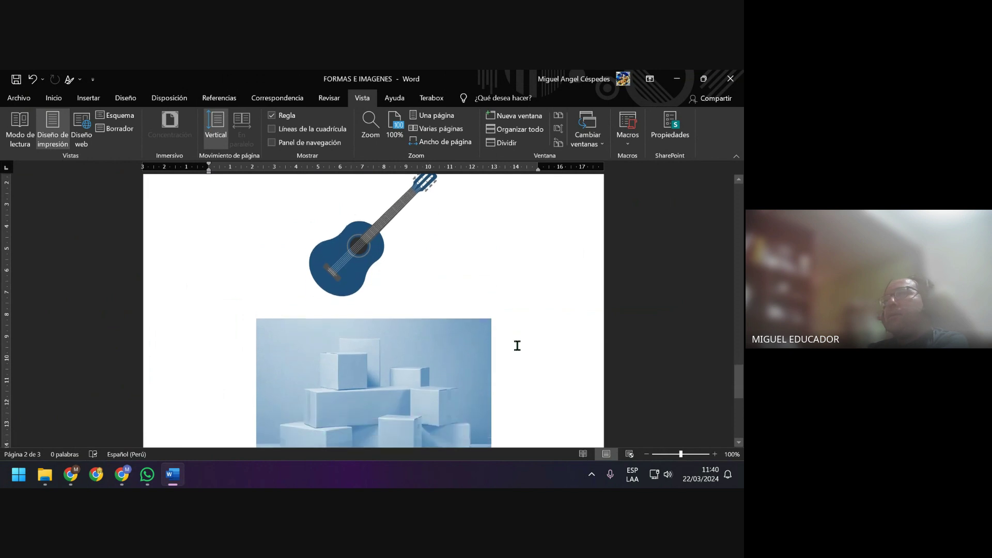
scroll(515, 343, "down", 1)
scroll(511, 342, "down", 3)
scroll(509, 342, "up", 1)
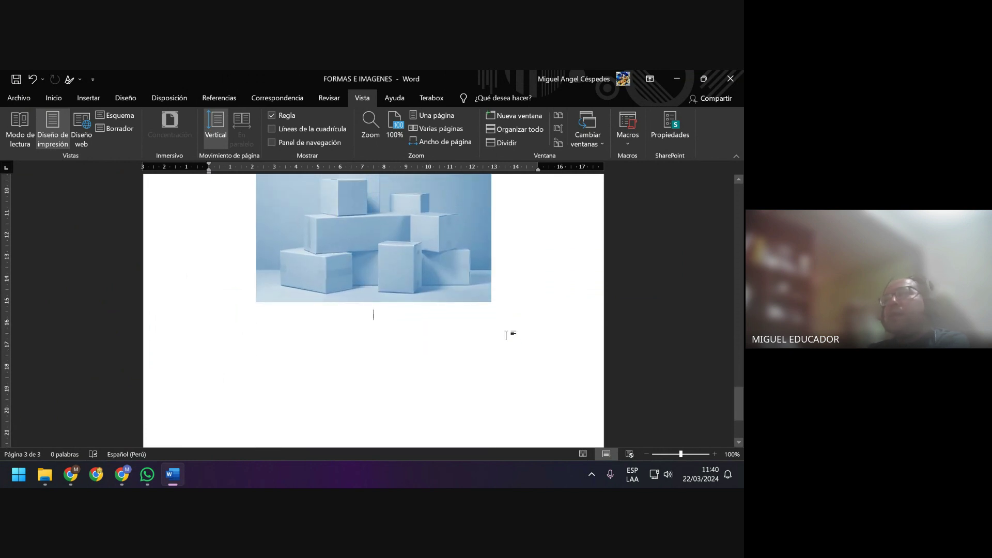
Open Imágenes > Imágenes de archivo and browse the Personas de dibujos animados collection
left_click(100, 99)
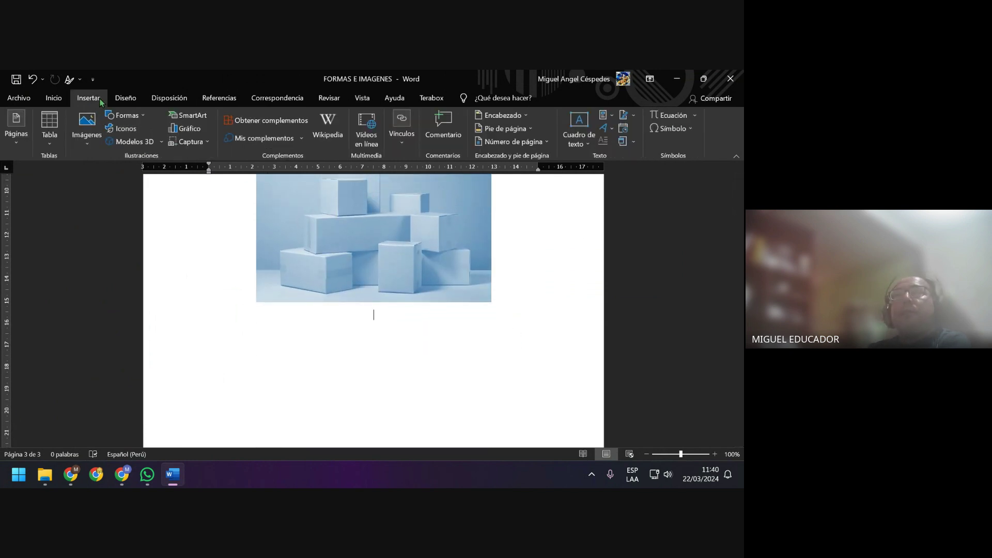
left_click(87, 136)
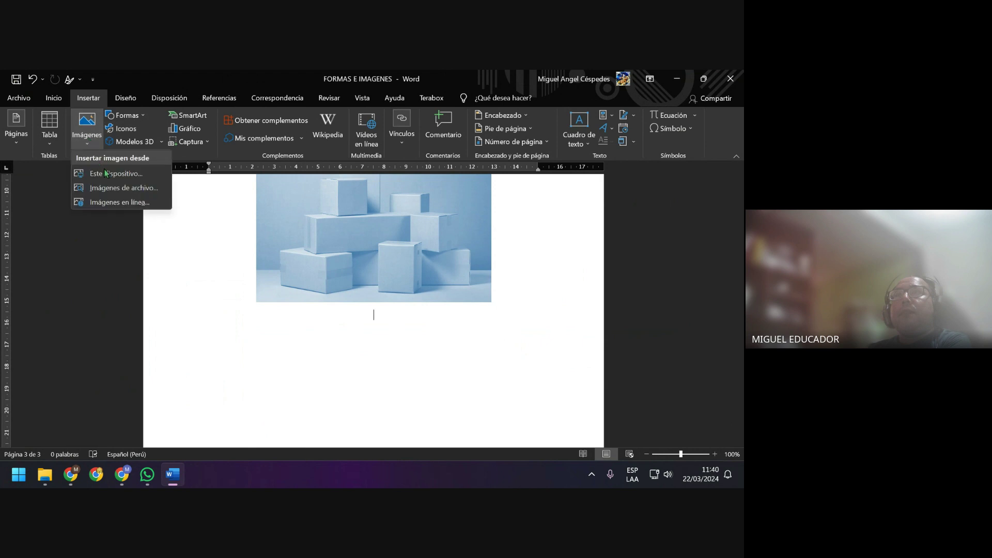
left_click(148, 189)
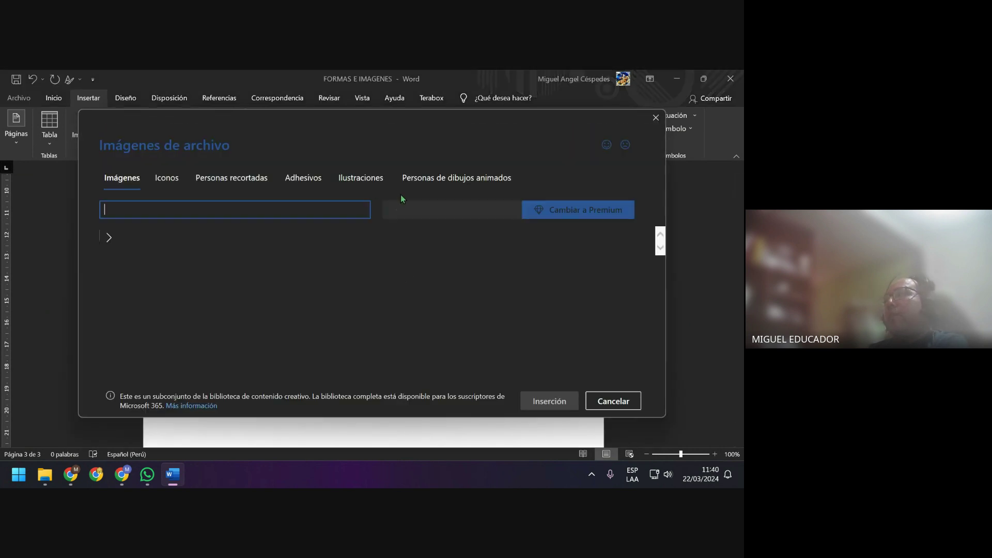
left_click(493, 179)
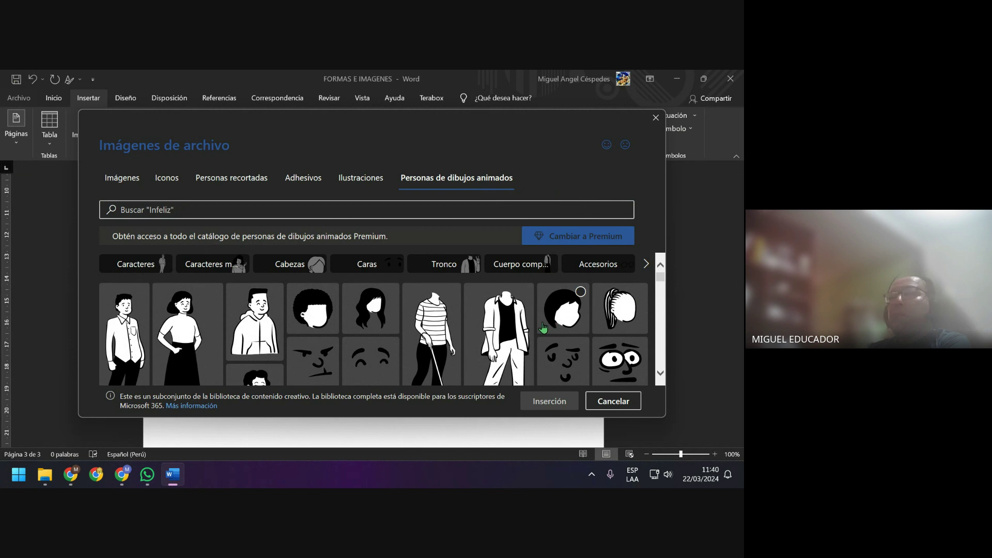
scroll(537, 331, "down", 2)
scroll(537, 330, "down", 1)
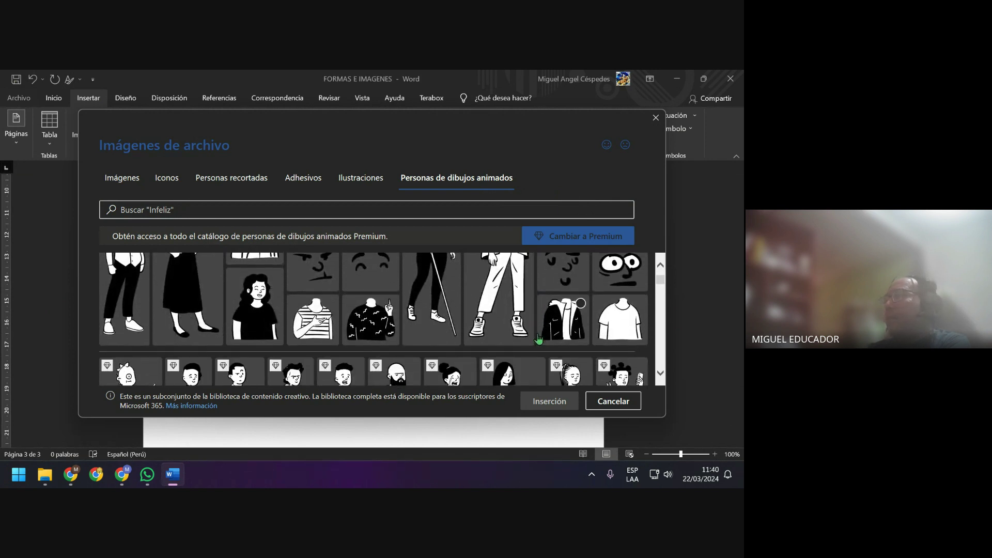
scroll(535, 333, "down", 2)
scroll(535, 333, "down", 1)
scroll(532, 333, "down", 1)
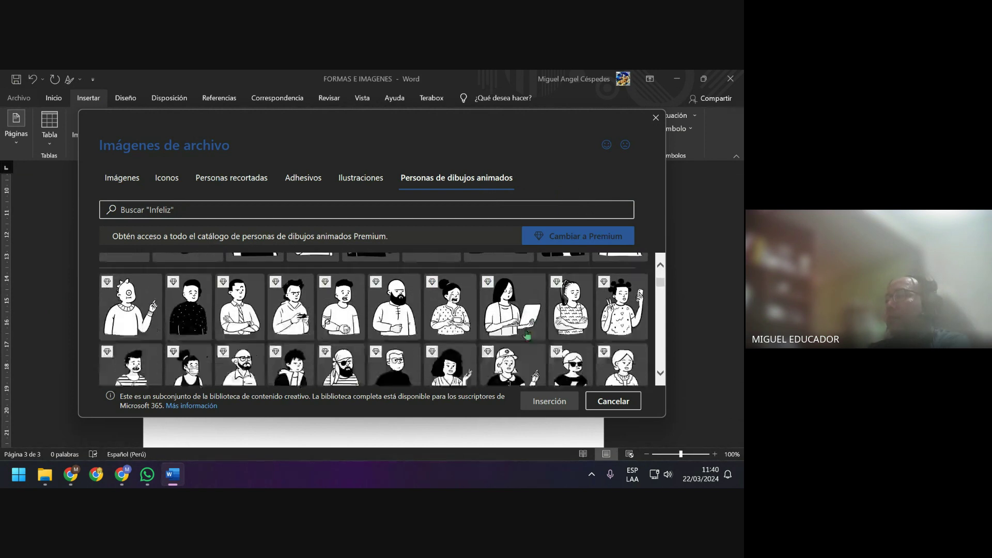
scroll(522, 331, "down", 1)
scroll(522, 331, "down", 1)
scroll(519, 331, "down", 2)
scroll(517, 330, "down", 1)
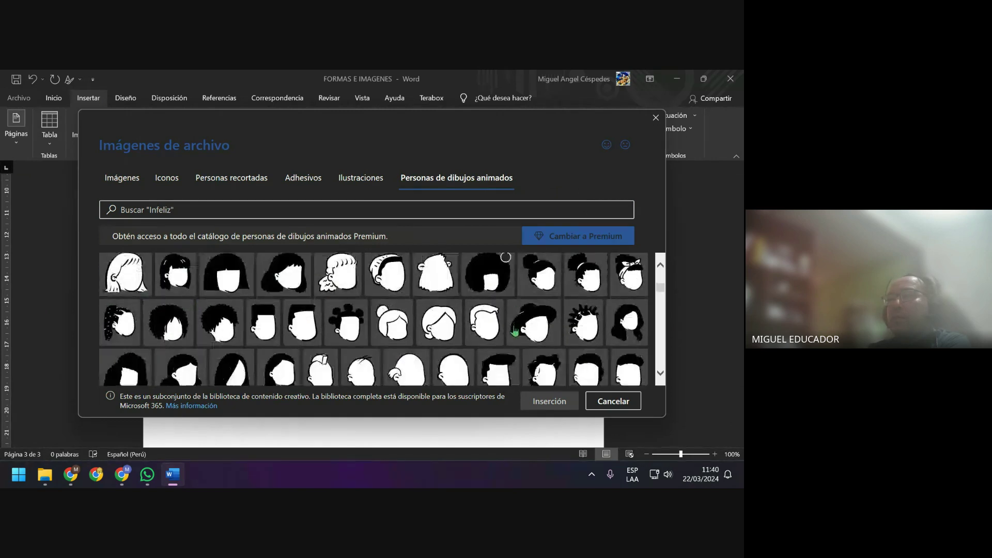
scroll(515, 331, "down", 1)
scroll(514, 330, "down", 1)
scroll(514, 329, "down", 1)
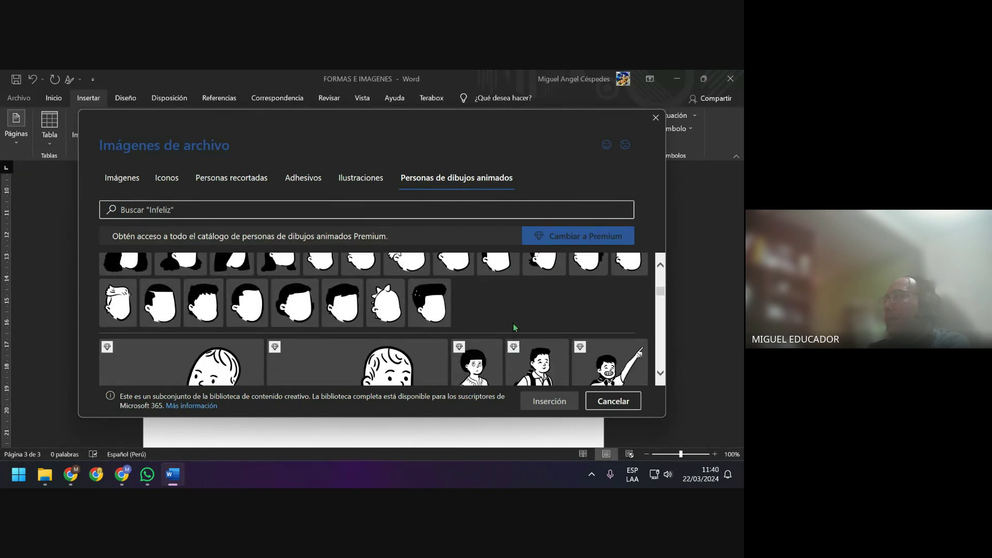
scroll(513, 327, "down", 1)
scroll(513, 327, "down", 1)
scroll(513, 328, "down", 1)
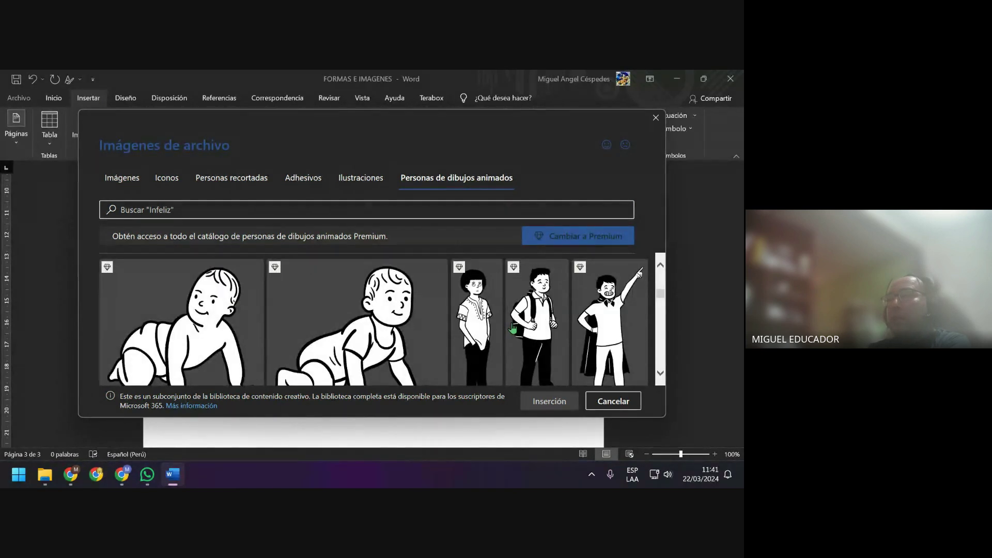
scroll(513, 328, "down", 1)
scroll(512, 330, "down", 2)
scroll(511, 332, "down", 1)
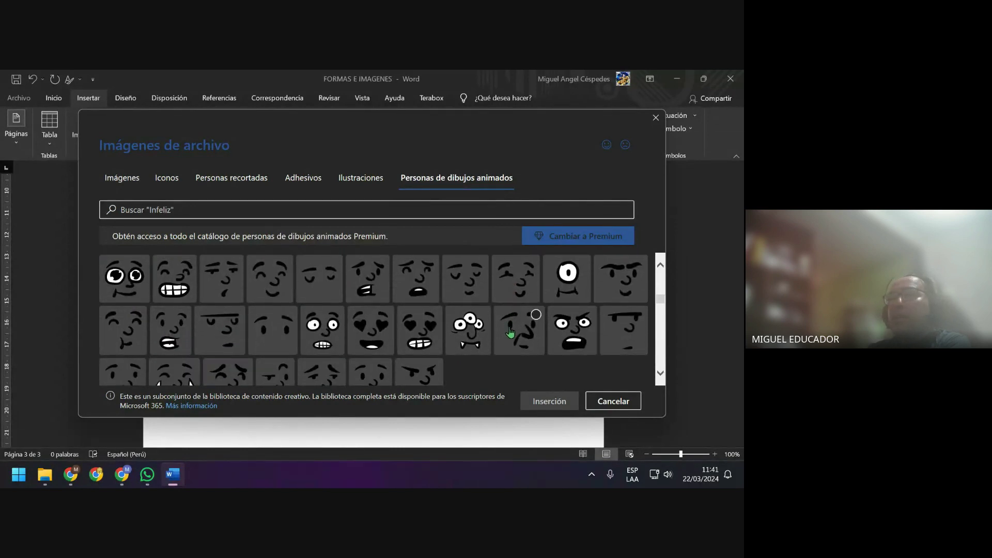
scroll(510, 330, "down", 1)
scroll(510, 331, "down", 1)
scroll(510, 331, "down", 1)
scroll(511, 331, "down", 1)
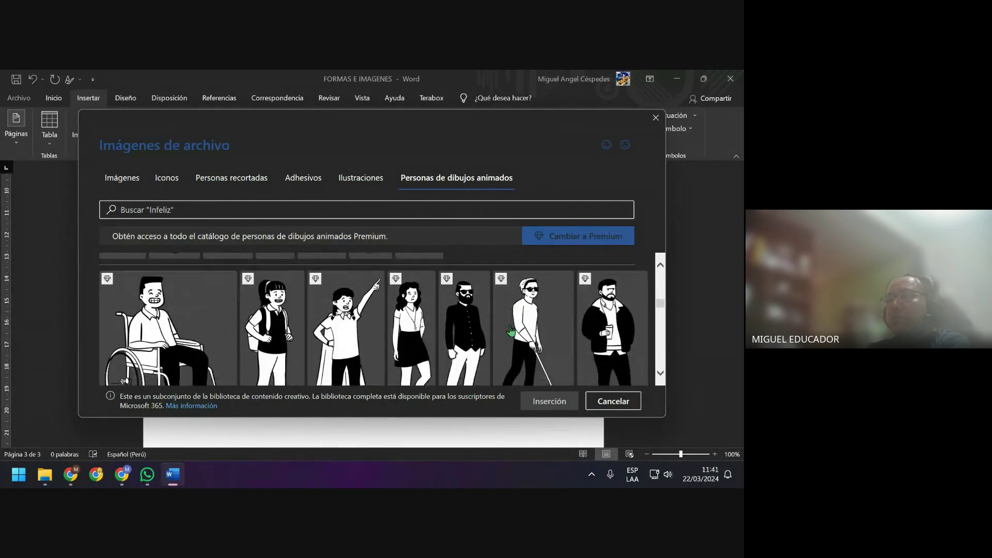
scroll(511, 331, "down", 1)
scroll(508, 331, "down", 1)
scroll(505, 330, "down", 1)
scroll(500, 329, "down", 1)
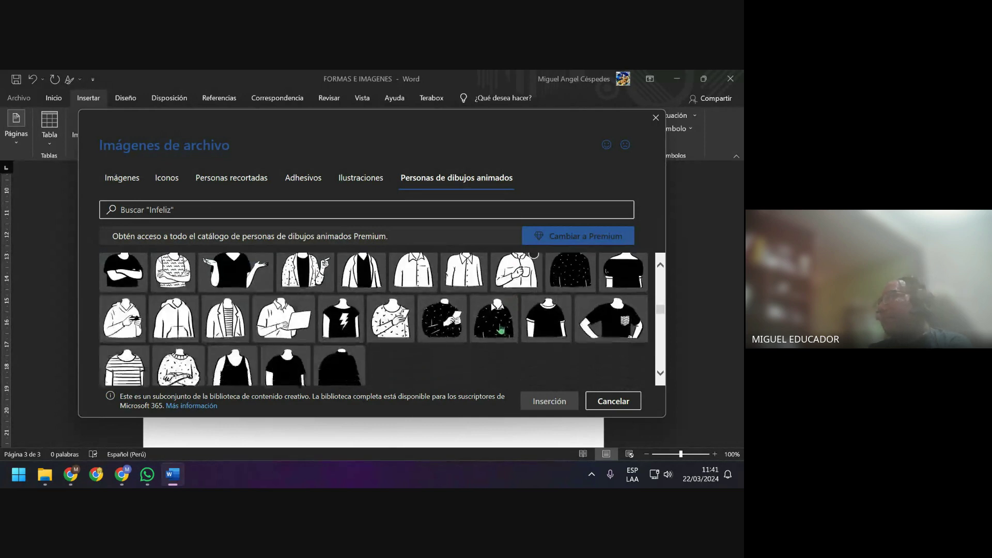
scroll(494, 323, "down", 2)
scroll(482, 315, "down", 1)
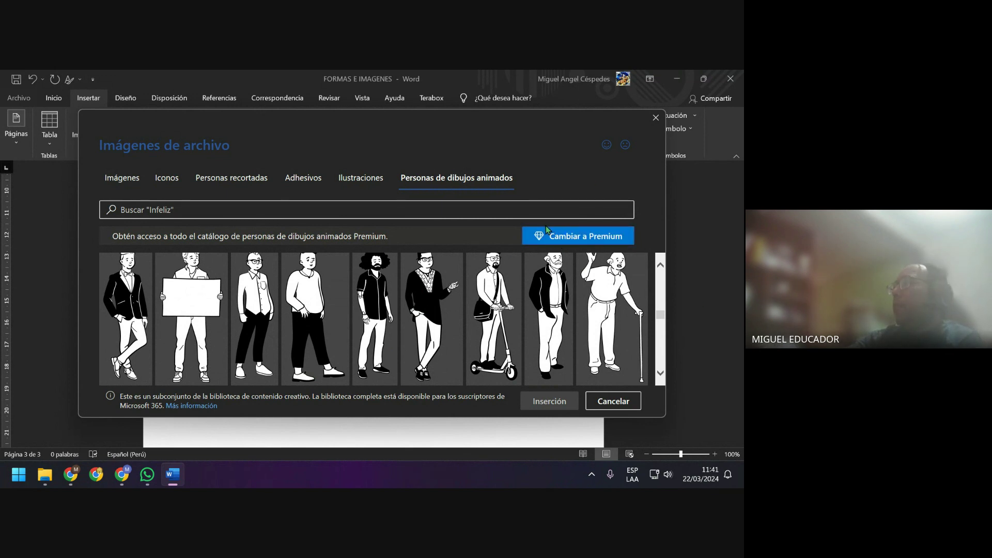
Switch to the Ilustraciones collection and pick the yellow bicycle illustration
left_click(562, 237)
scroll(434, 327, "down", 2)
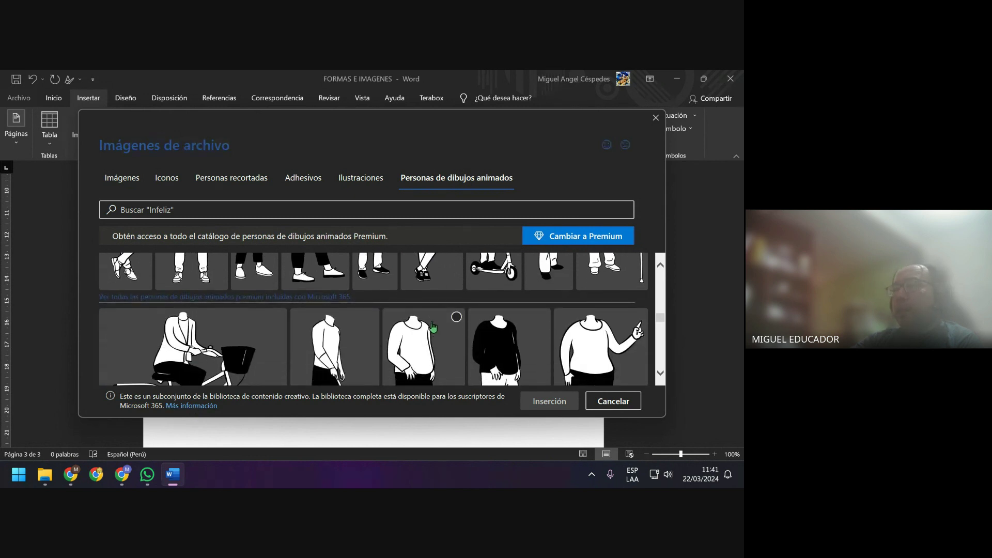
scroll(433, 327, "down", 2)
scroll(428, 323, "down", 2)
scroll(426, 320, "down", 2)
scroll(424, 316, "down", 2)
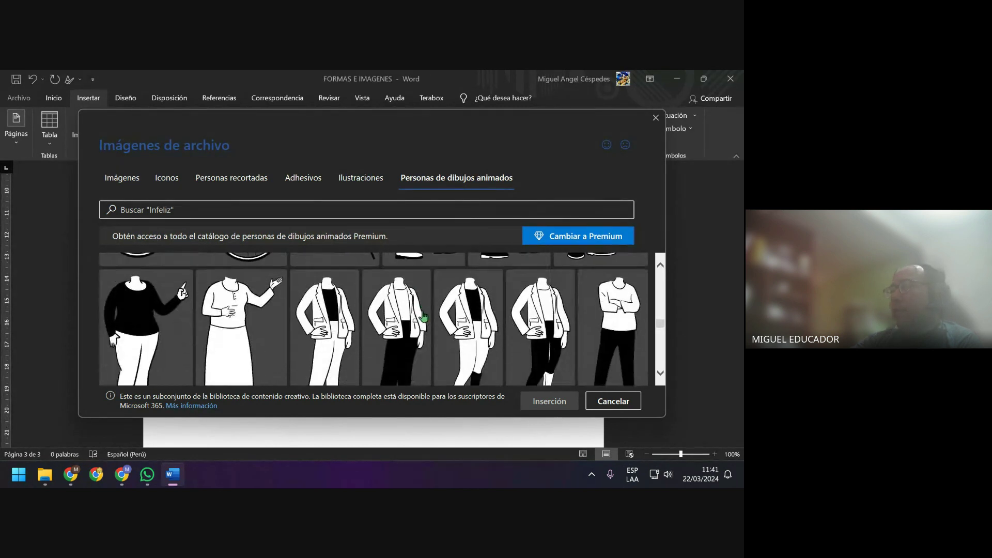
scroll(424, 316, "down", 2)
scroll(423, 310, "down", 2)
scroll(422, 300, "down", 2)
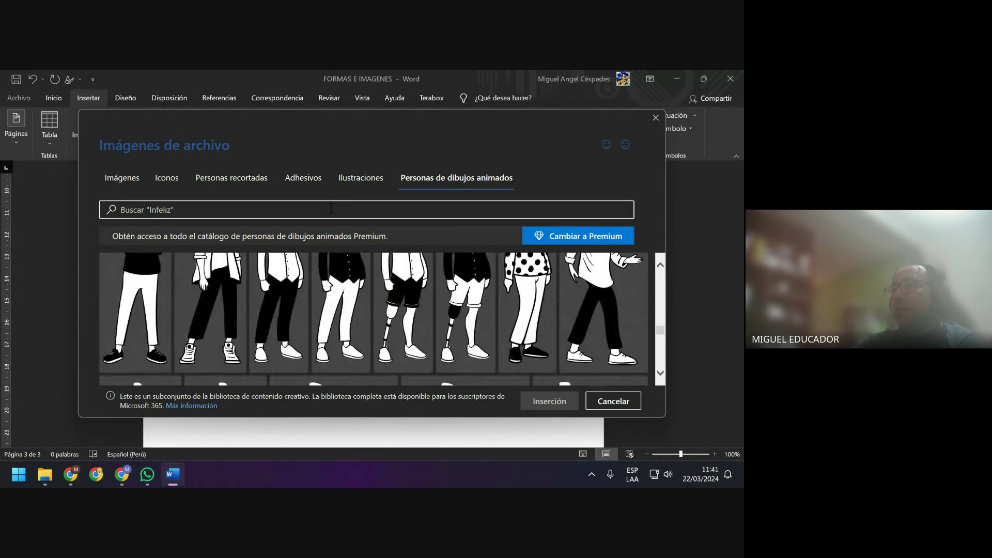
left_click(345, 184)
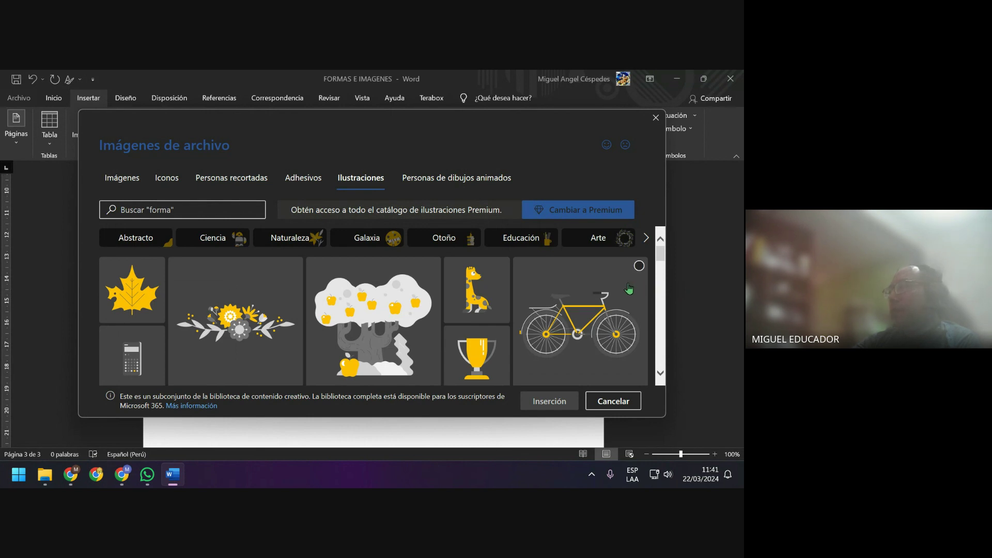
left_click(572, 323)
Insert the yellow bicycle illustration and browse its graphic effects without applying one
left_click(569, 399)
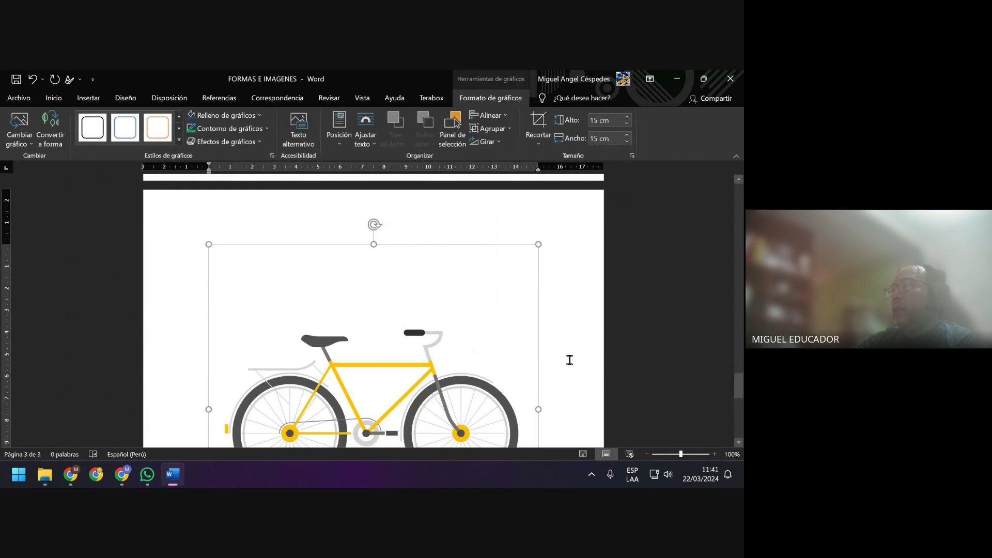
scroll(568, 358, "down", 3)
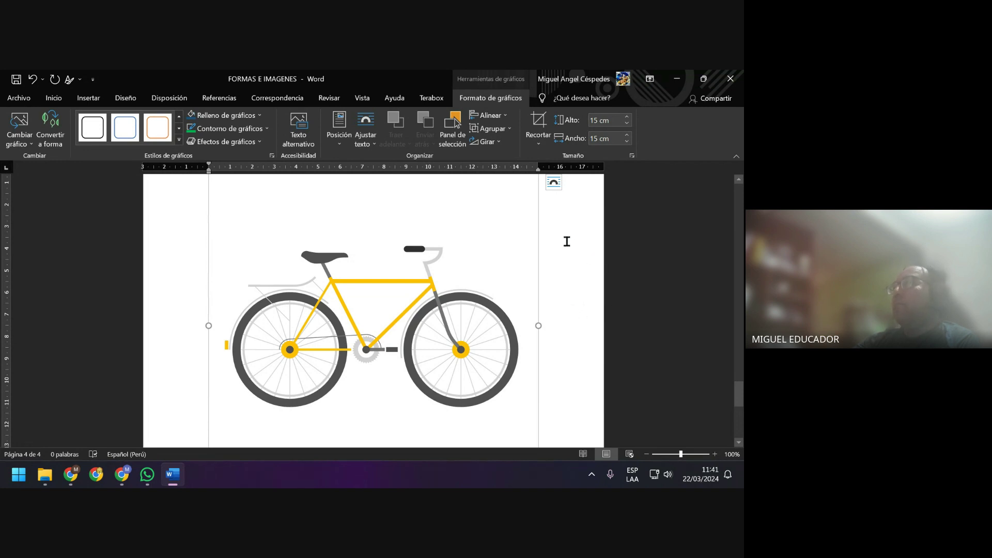
left_click(252, 143)
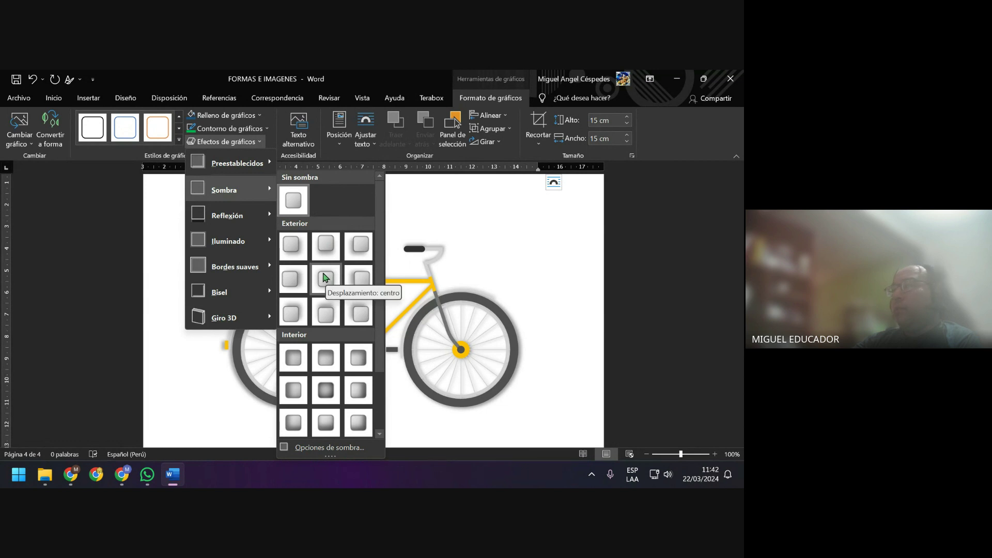
mouse_move(228, 215)
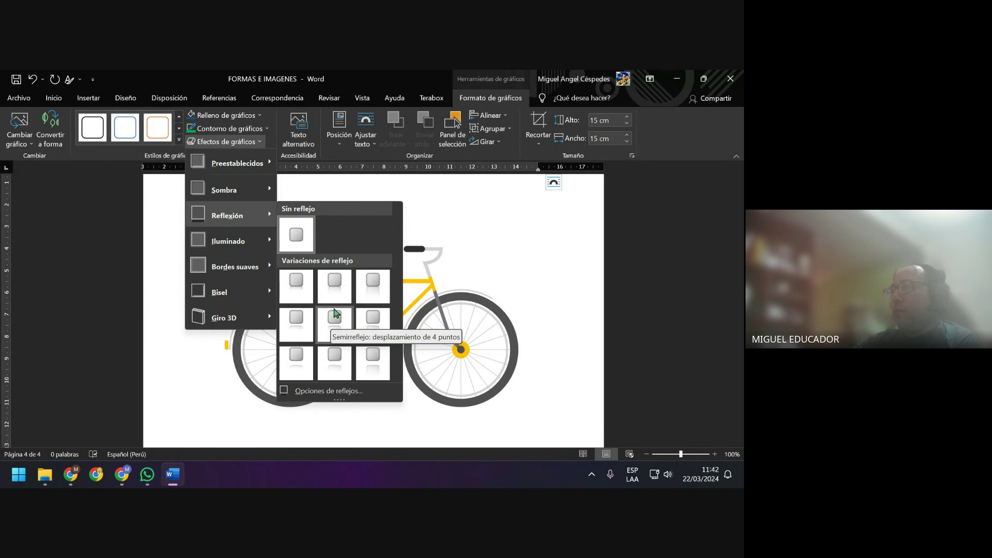
scroll(557, 274, "down", 2, "ctrl")
scroll(556, 281, "down", 2, "ctrl")
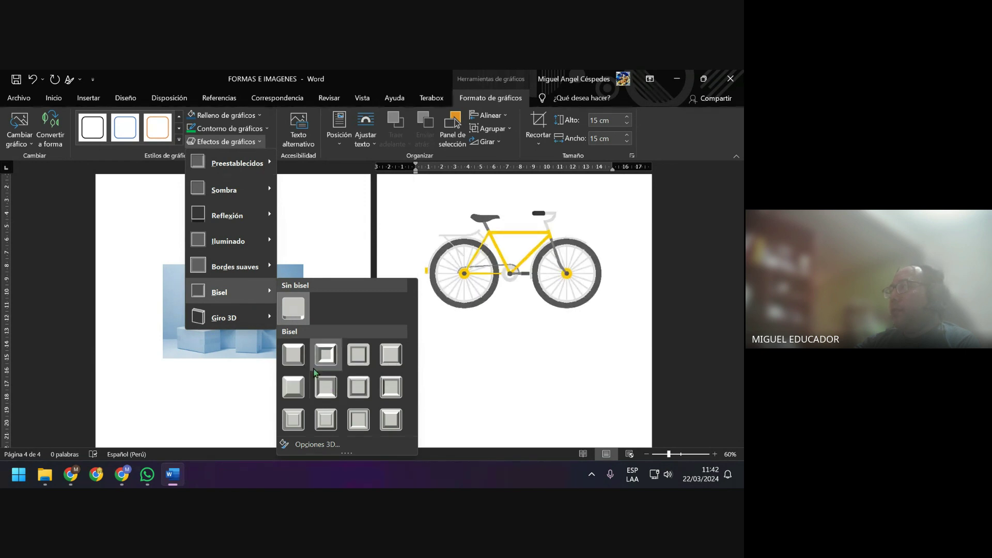
mouse_move(225, 317)
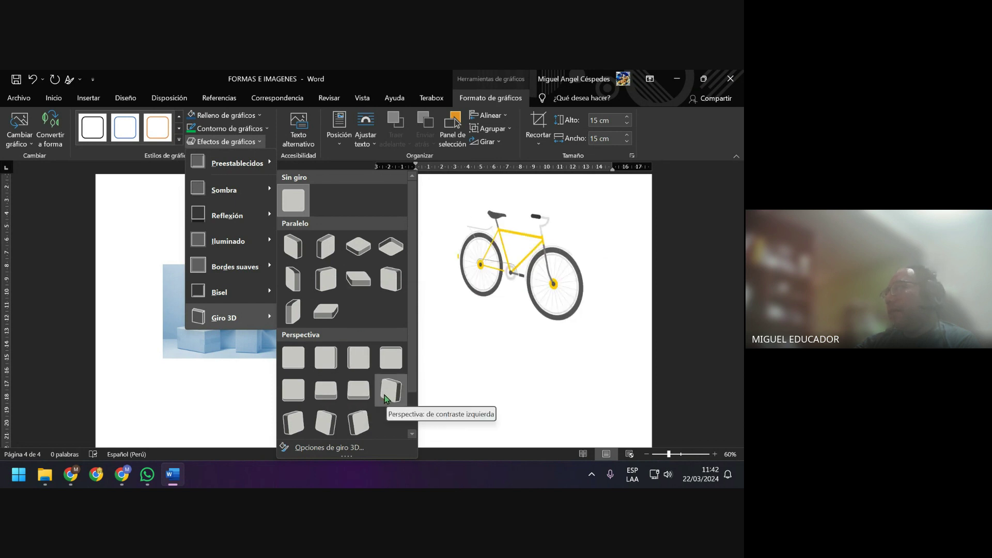
left_click(335, 420)
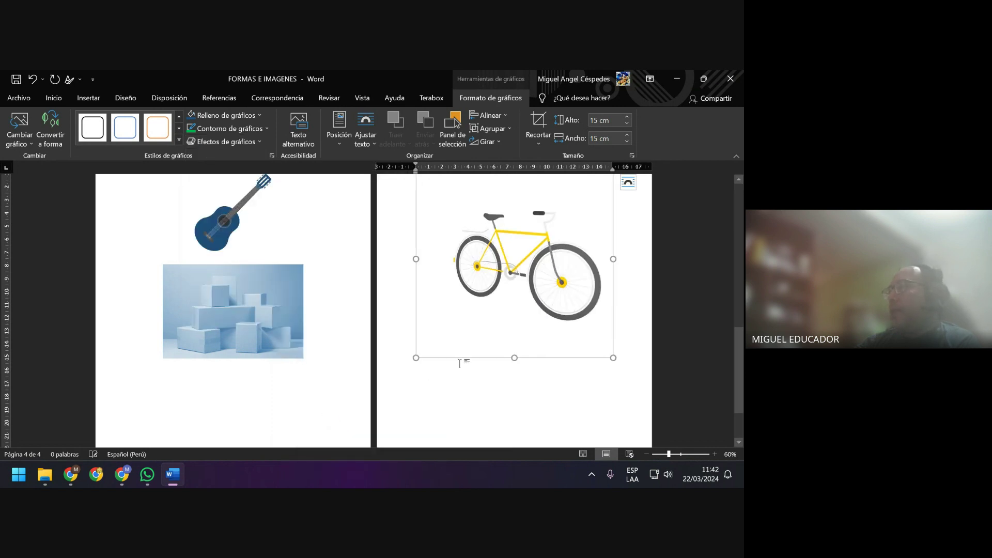
Place the insertion point after the bicycle illustration, ready to add another picture
left_click(648, 290)
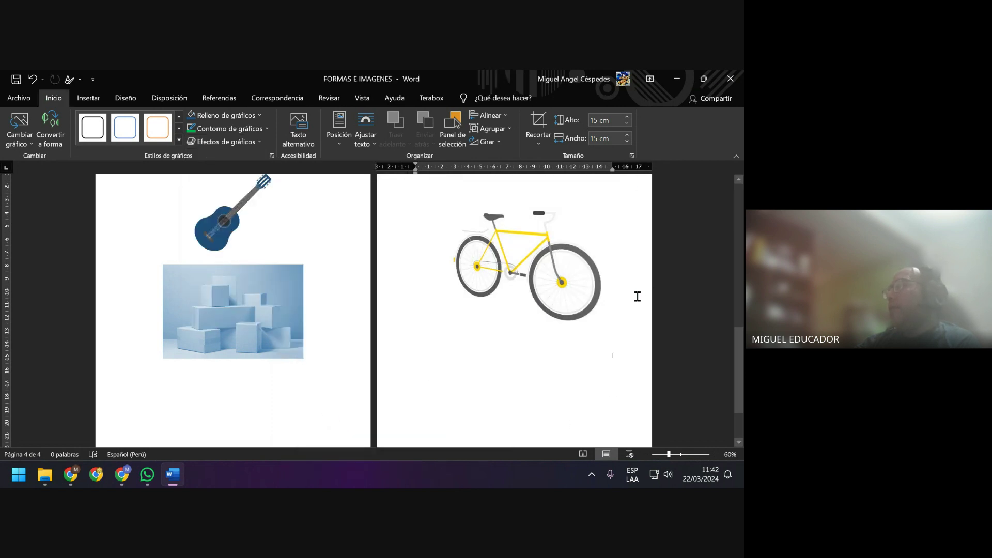
scroll(633, 300, "up", 1)
left_click(532, 277)
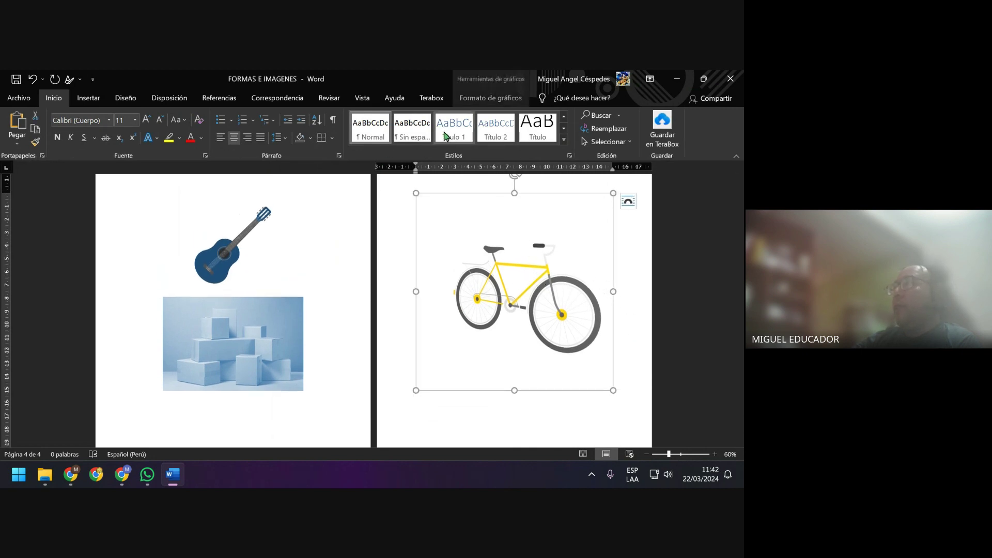
left_click(637, 374)
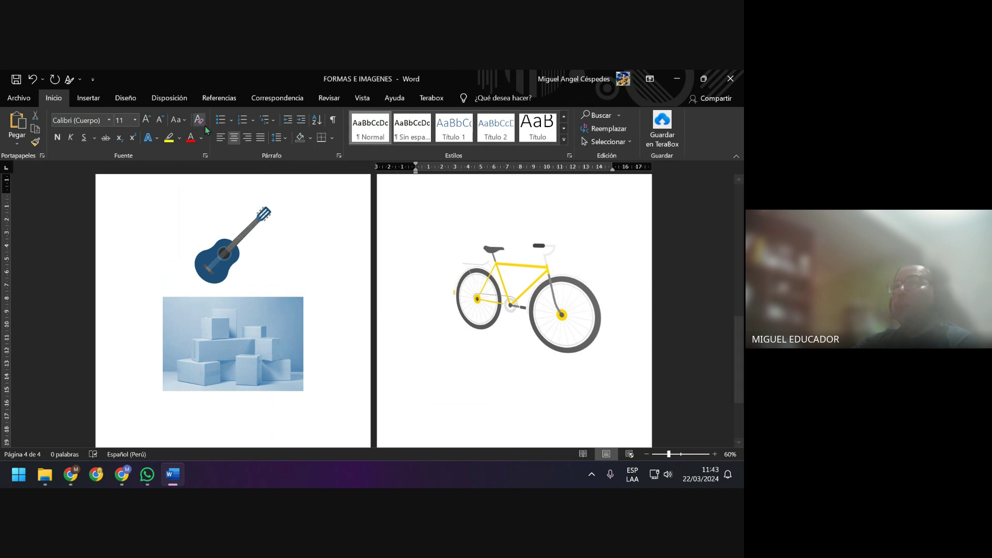
left_click(101, 103)
Search online images for 'OFFICE 365'
left_click(99, 146)
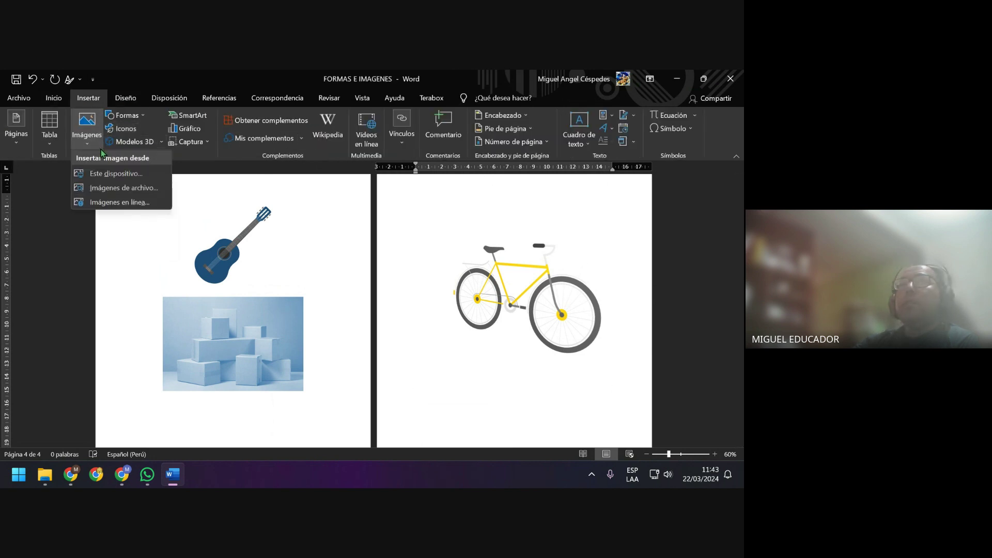
left_click(133, 204)
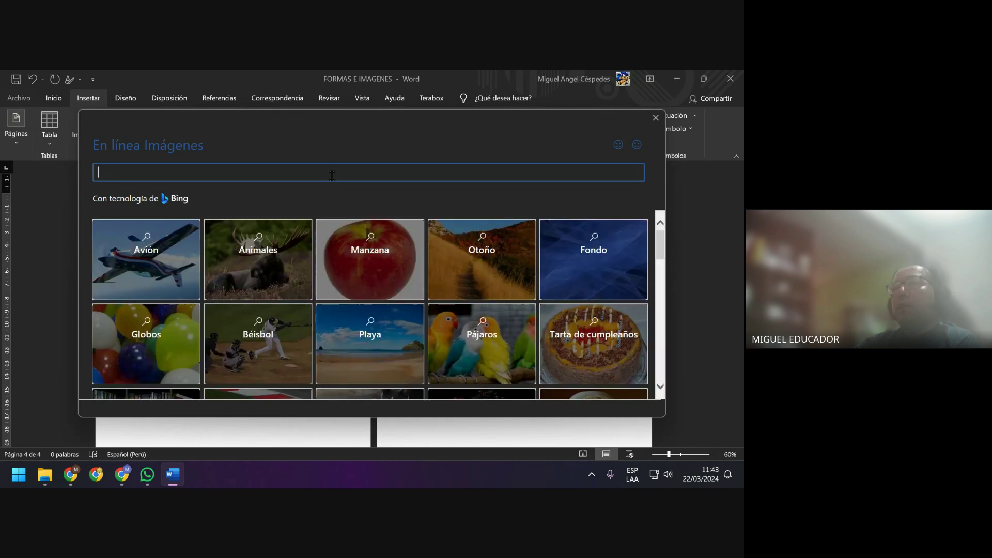
type("OFFI")
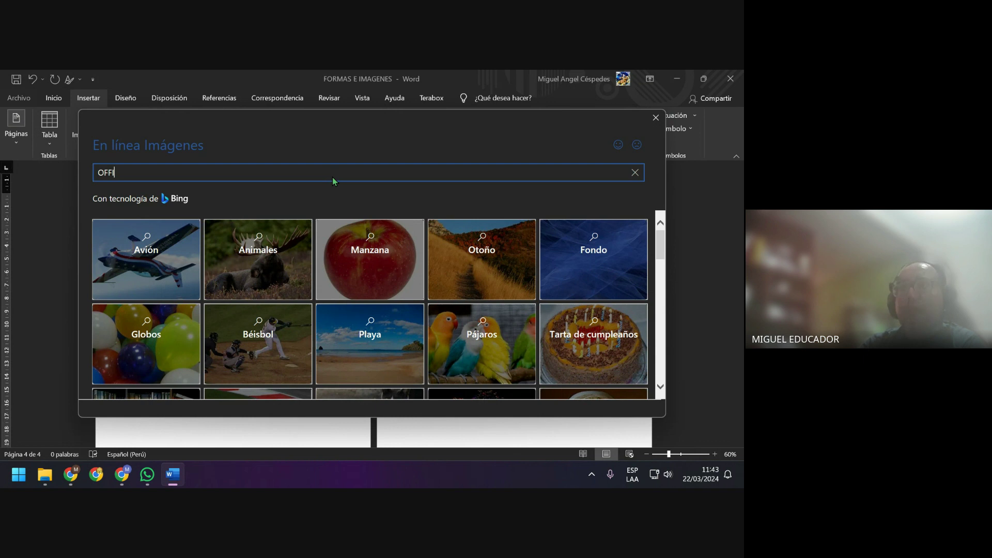
type("CE")
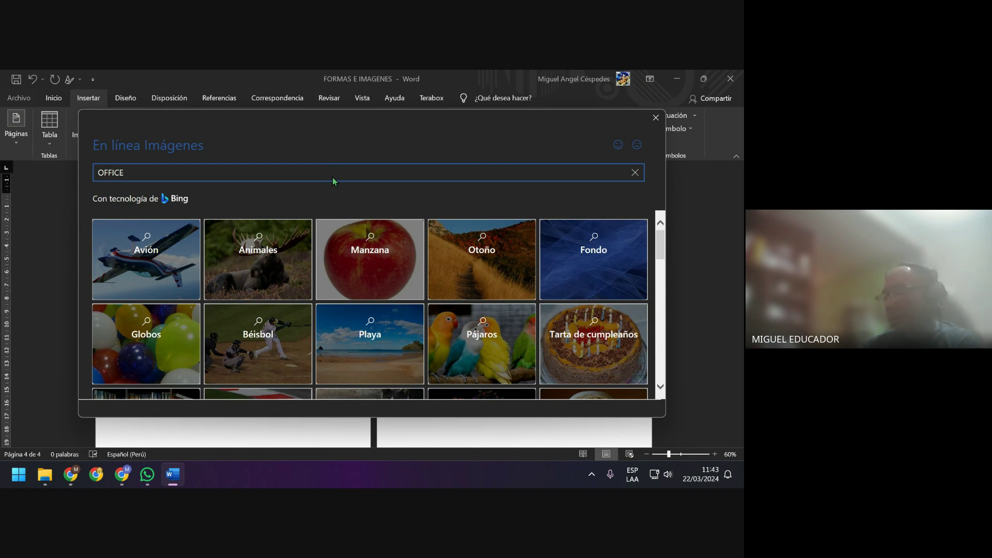
type(" 365")
key("Return")
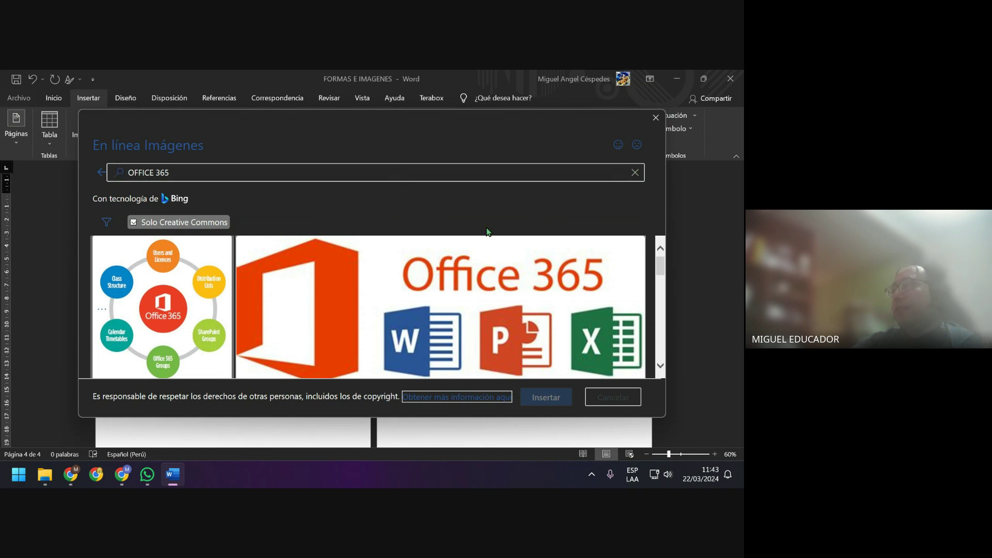
scroll(534, 314, "down", 1)
scroll(534, 315, "down", 2)
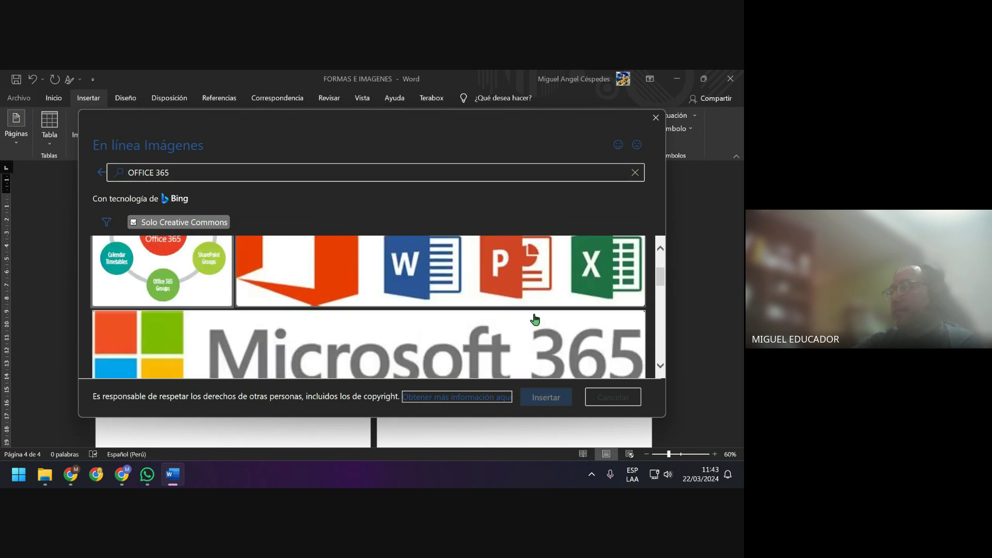
scroll(534, 321, "down", 2)
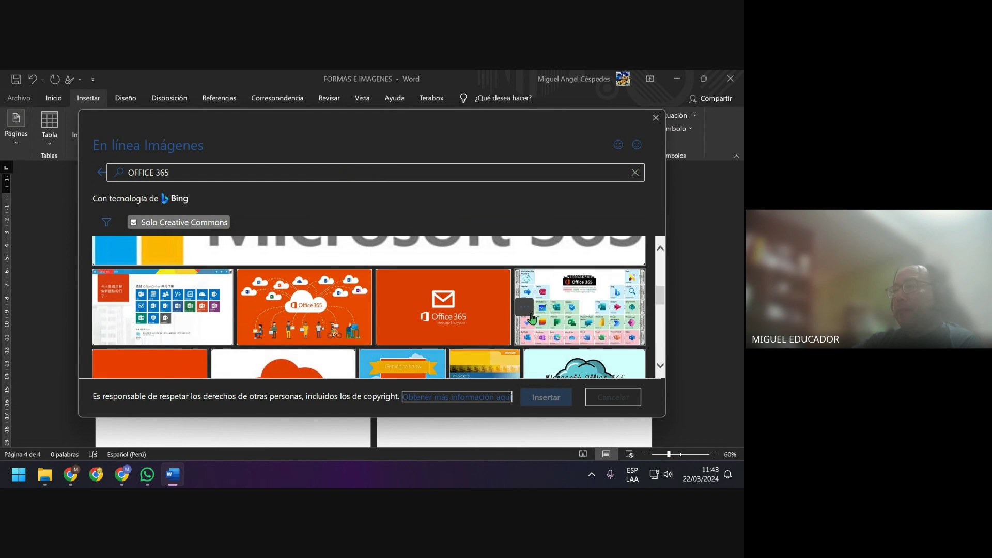
scroll(528, 322, "down", 1)
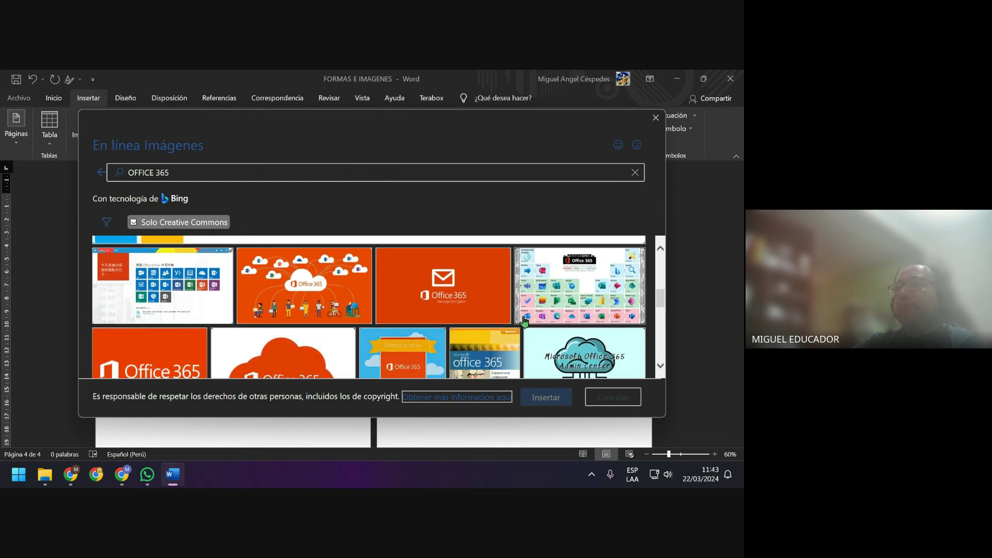
Filter the image results to extra-large size and line-drawing type
left_click(105, 223)
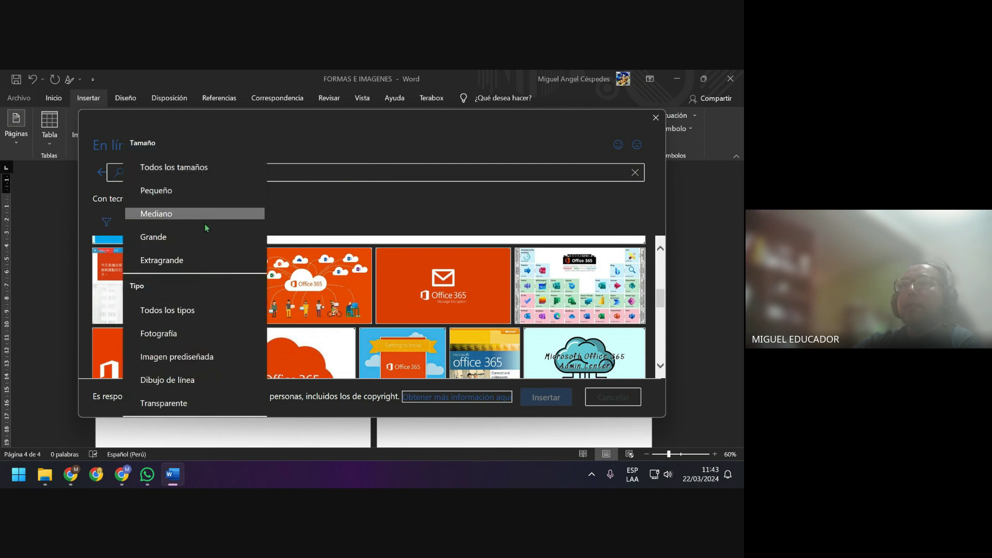
left_click(201, 260)
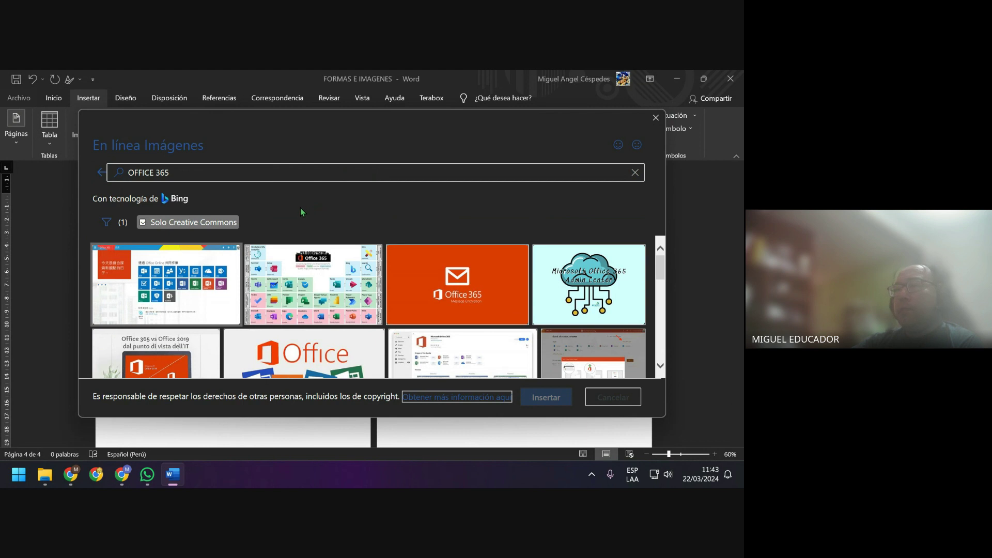
scroll(559, 320, "down", 1)
scroll(559, 320, "down", 1)
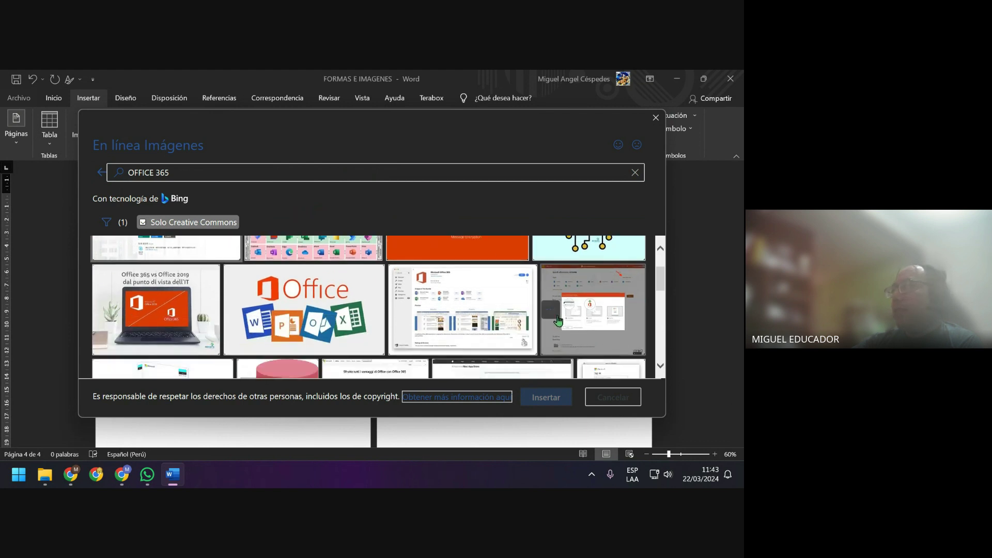
scroll(558, 321, "down", 2)
scroll(558, 319, "down", 1)
scroll(555, 318, "down", 1)
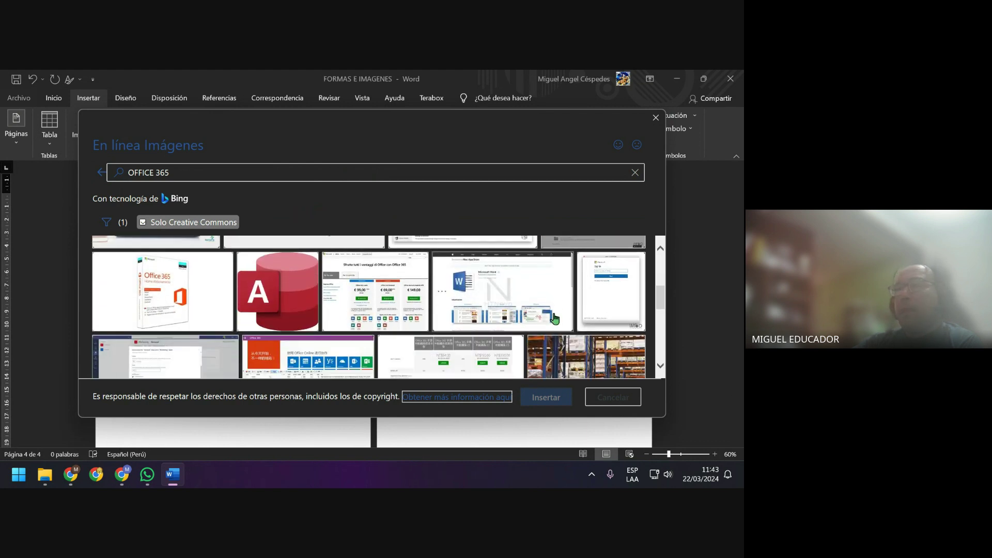
scroll(552, 319, "down", 1)
scroll(546, 319, "down", 1)
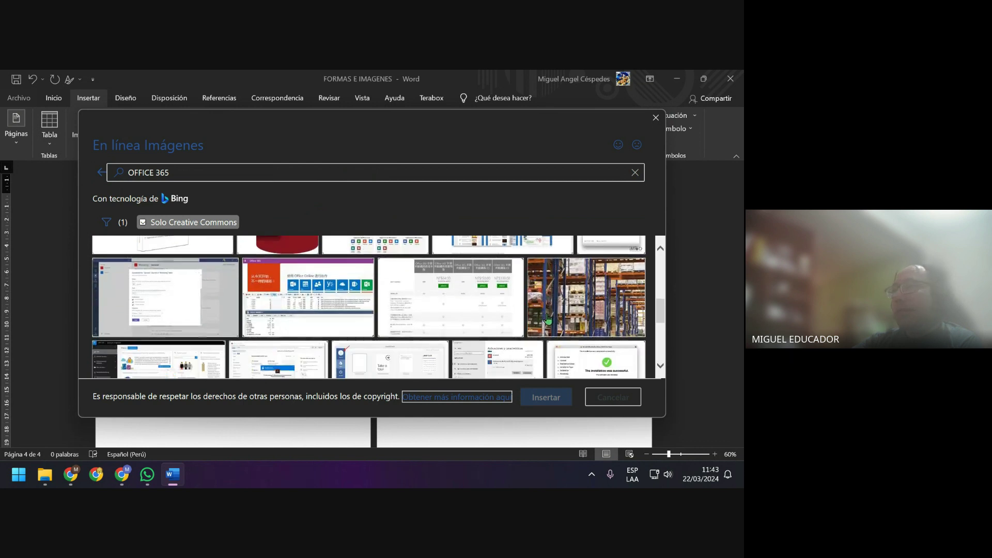
scroll(541, 319, "down", 1)
scroll(537, 317, "down", 1)
scroll(521, 315, "down", 1)
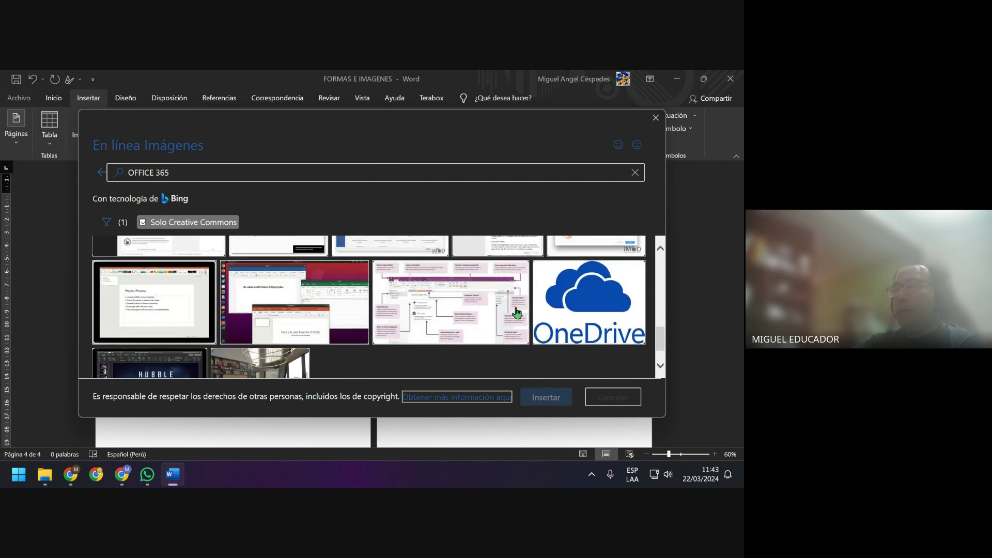
scroll(512, 313, "down", 1)
scroll(510, 313, "down", 1)
scroll(509, 314, "down", 1)
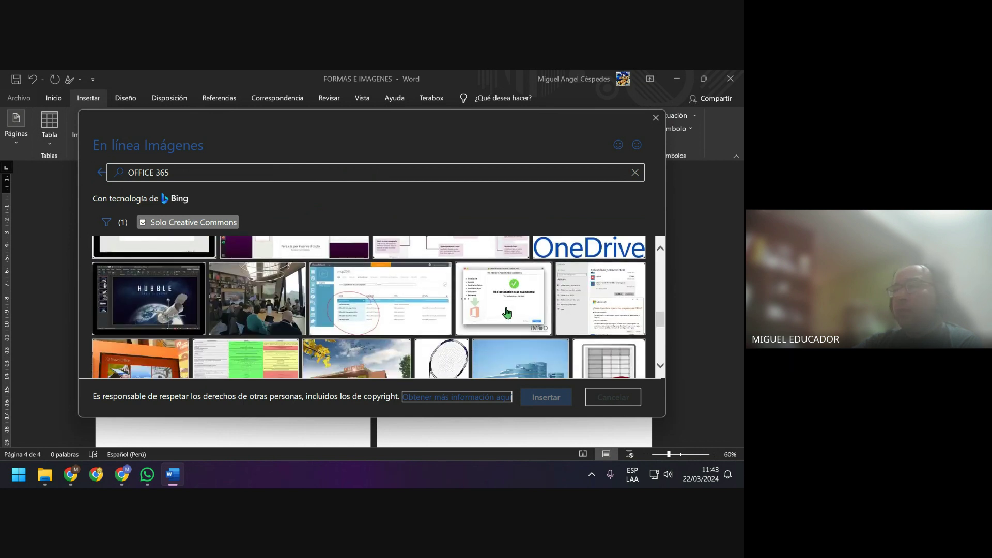
scroll(507, 313, "down", 2)
scroll(507, 314, "down", 1)
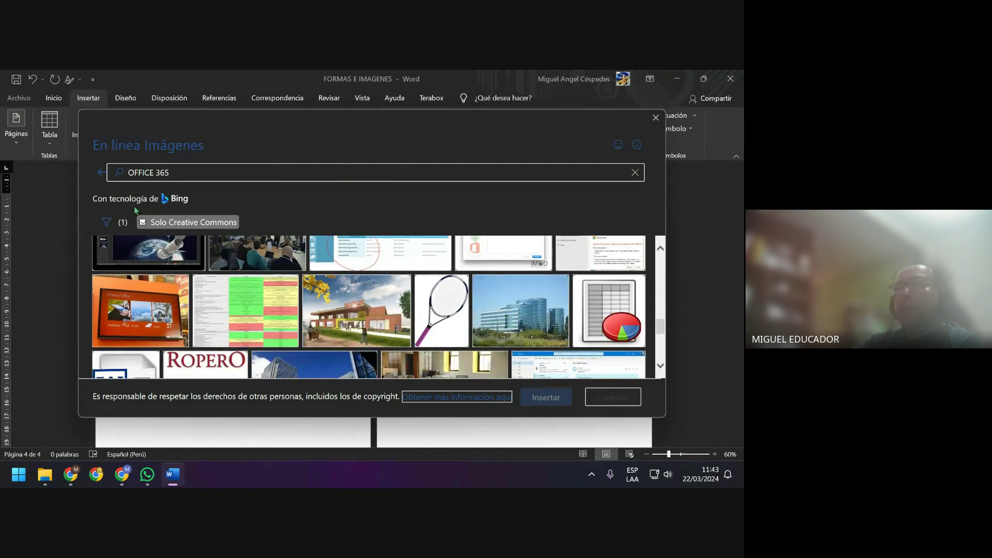
left_click(107, 223)
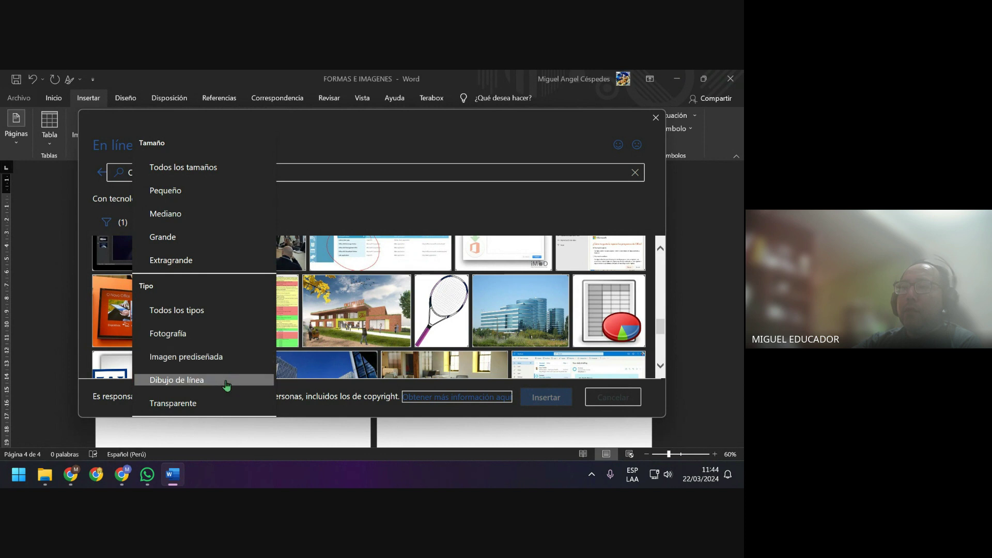
left_click(232, 333)
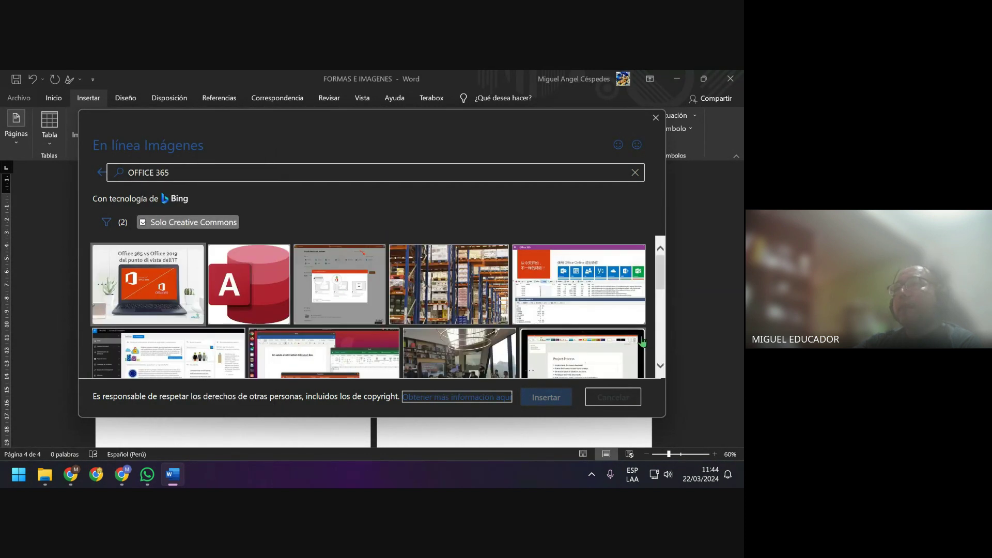
Choose the orange Office 365 cloud image to insert
scroll(641, 342, "down", 2)
scroll(639, 343, "down", 2)
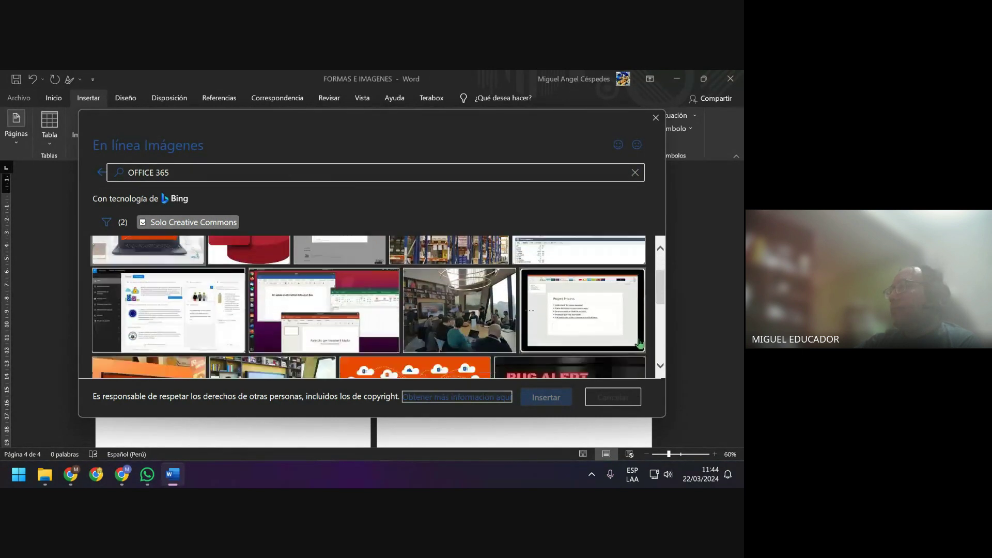
scroll(637, 344, "down", 1)
scroll(636, 344, "down", 1)
left_click(437, 281)
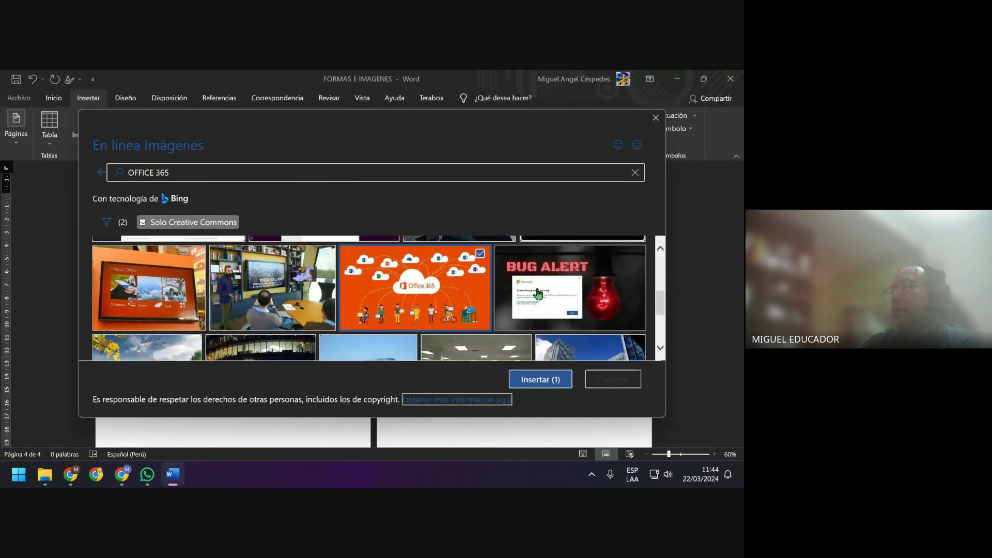
Insert the orange Office 365 cloud picture onto page 4
left_click(542, 382)
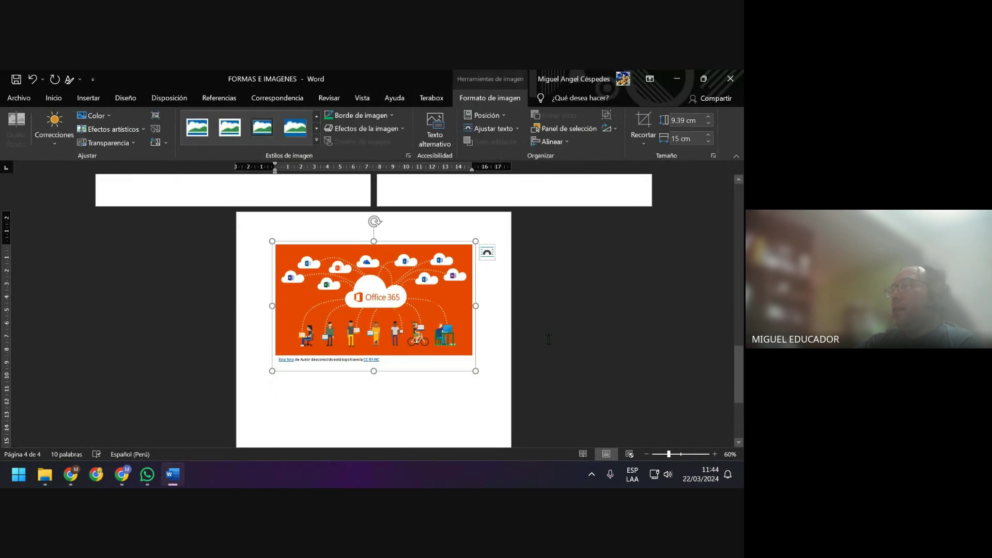
left_click(508, 306)
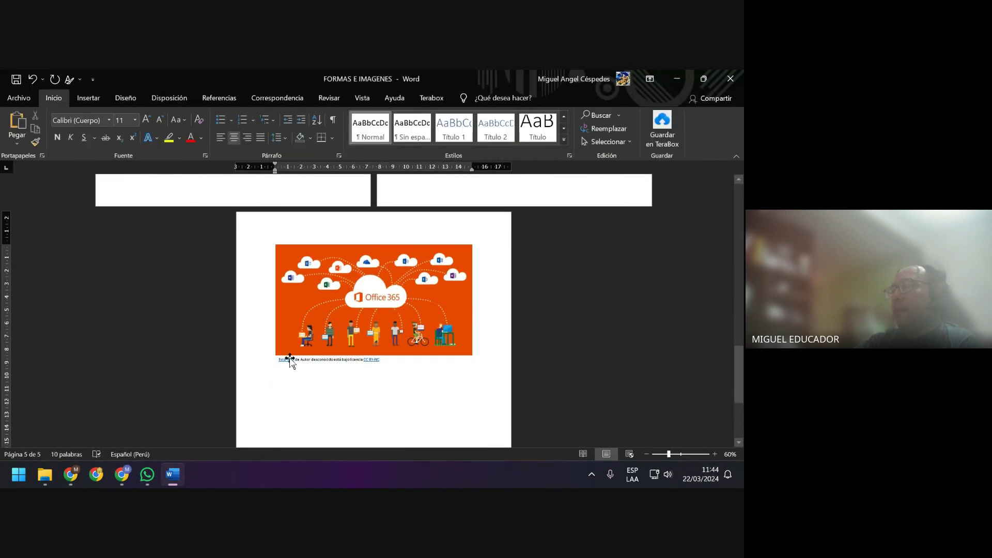
scroll(425, 371, "up", 1)
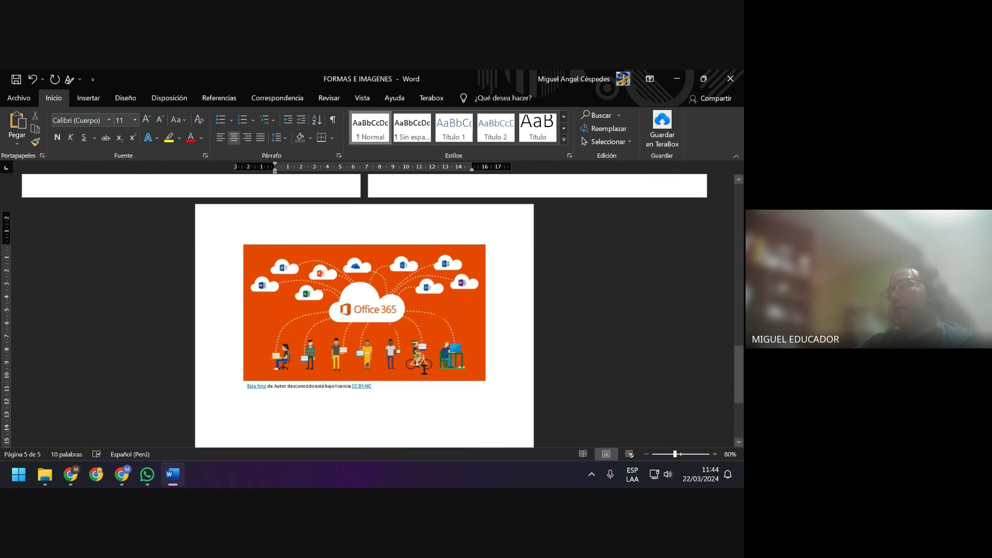
scroll(425, 372, "up", 2)
scroll(424, 369, "up", 1)
scroll(424, 365, "down", 2)
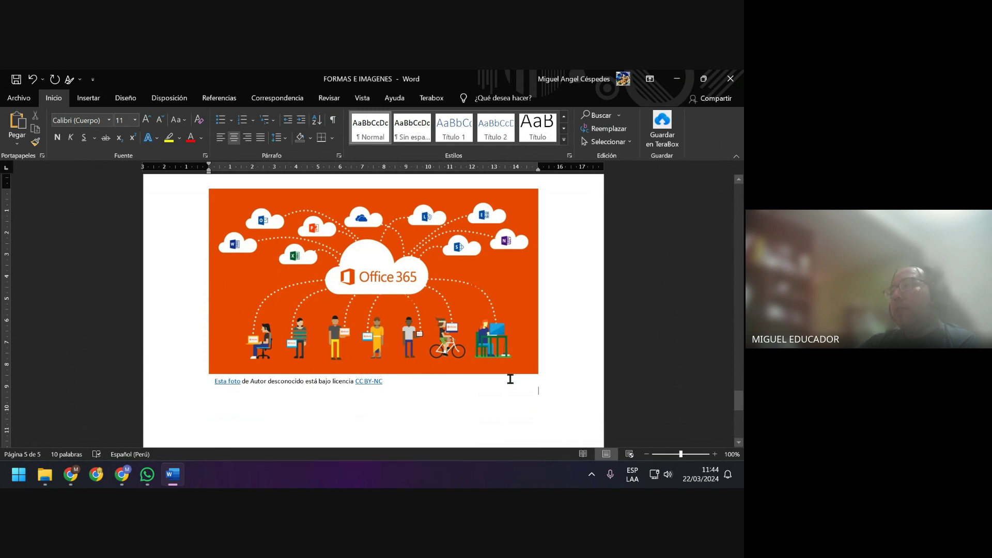
Remove the CC BY-NC licence caption under the picture, leaving four pages
left_click(350, 385)
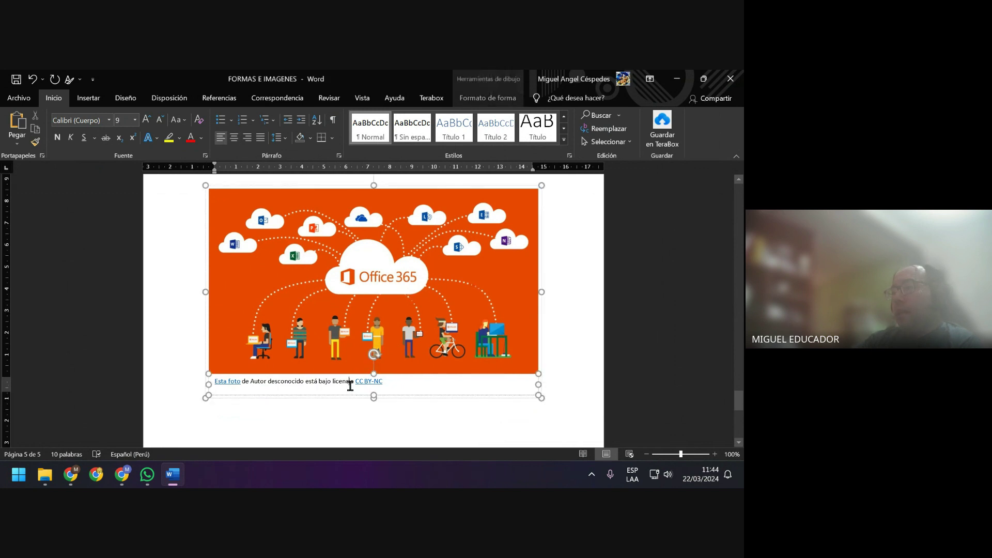
left_click(421, 398)
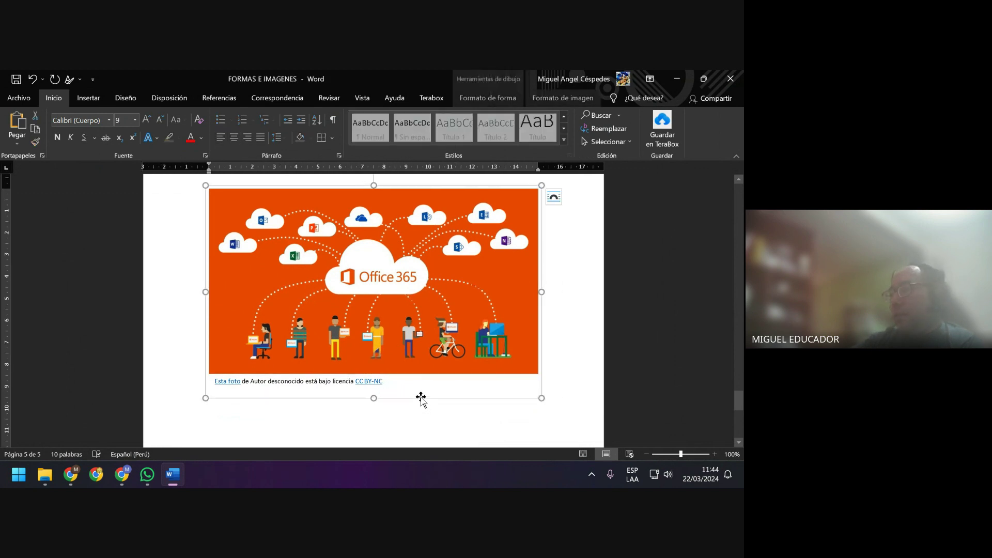
left_click(397, 385)
left_click_drag(394, 380, 213, 385)
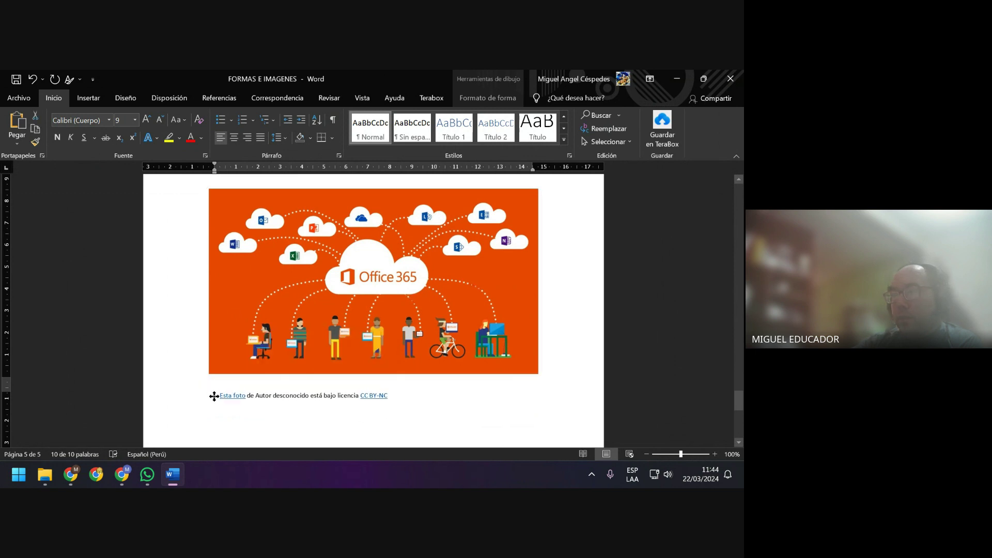
left_click_drag(209, 383, 219, 401)
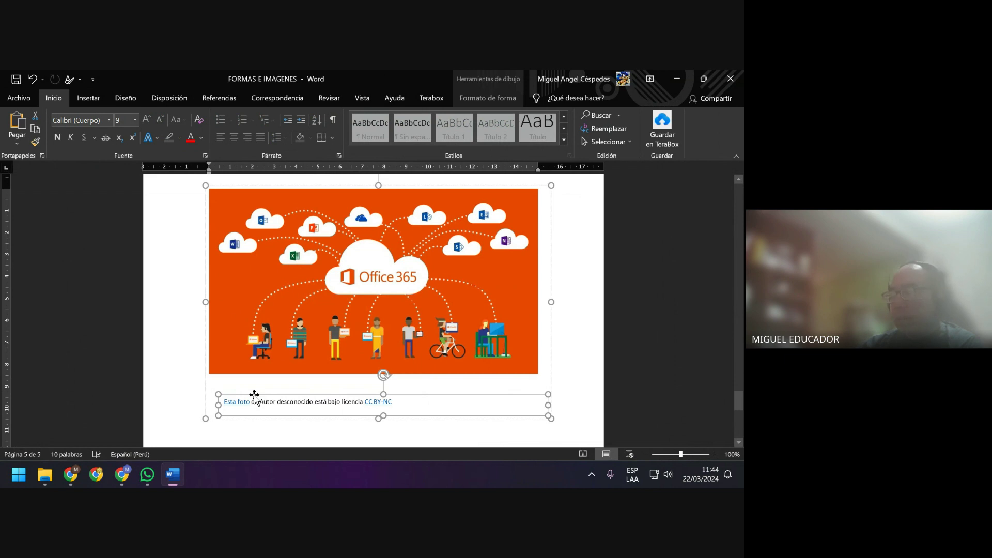
key("ctrl+z")
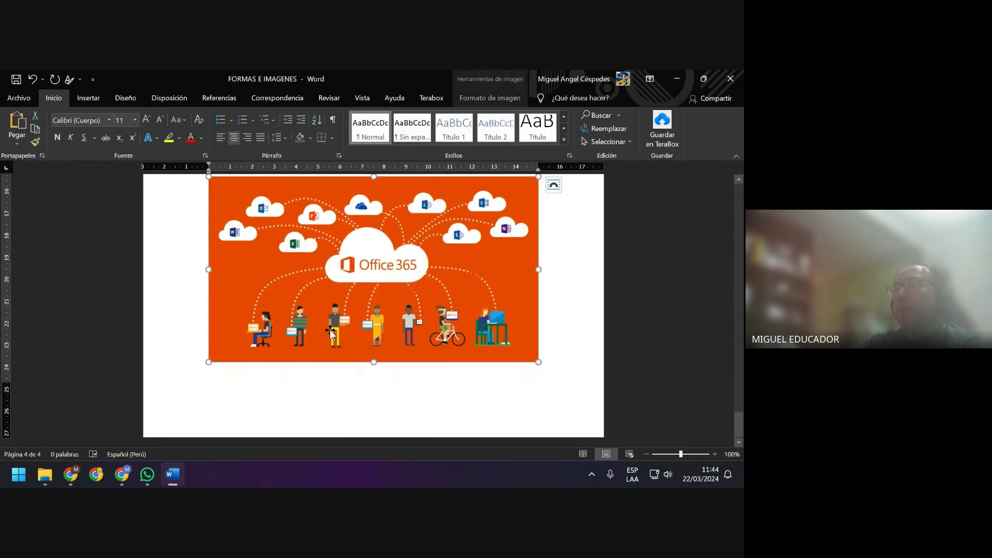
scroll(330, 330, "up", 1)
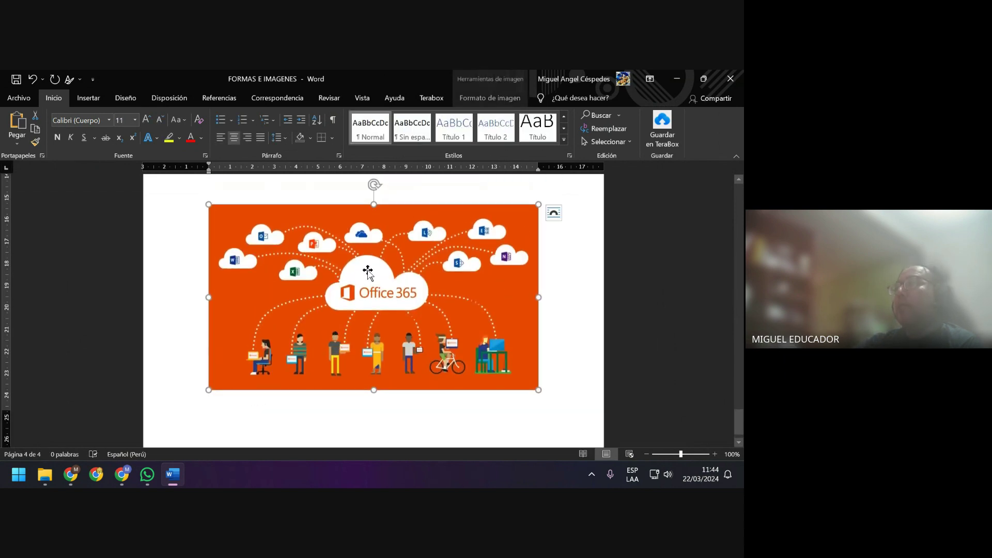
Remove the Office 365 picture's background, then undo it to restore the full orange background
left_click(507, 107)
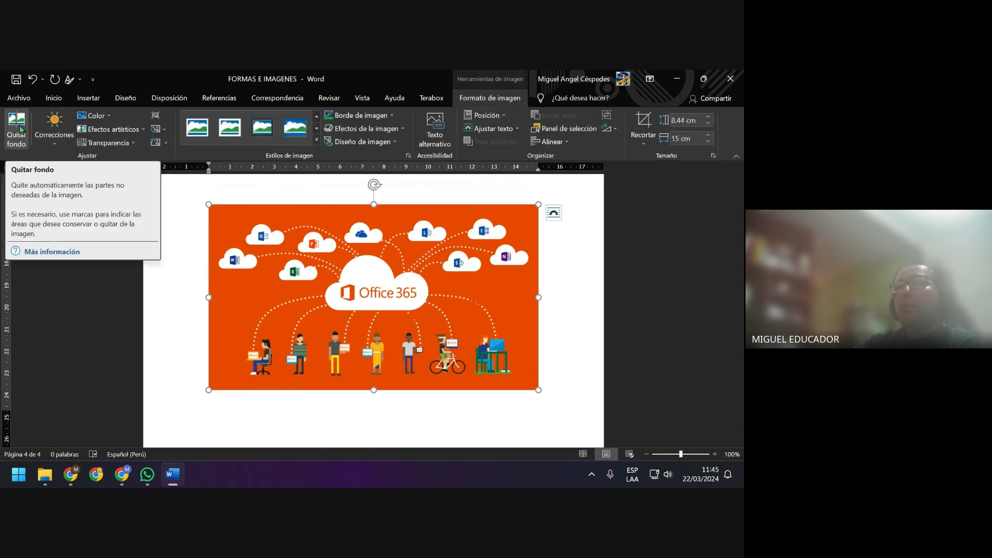
left_click(19, 130)
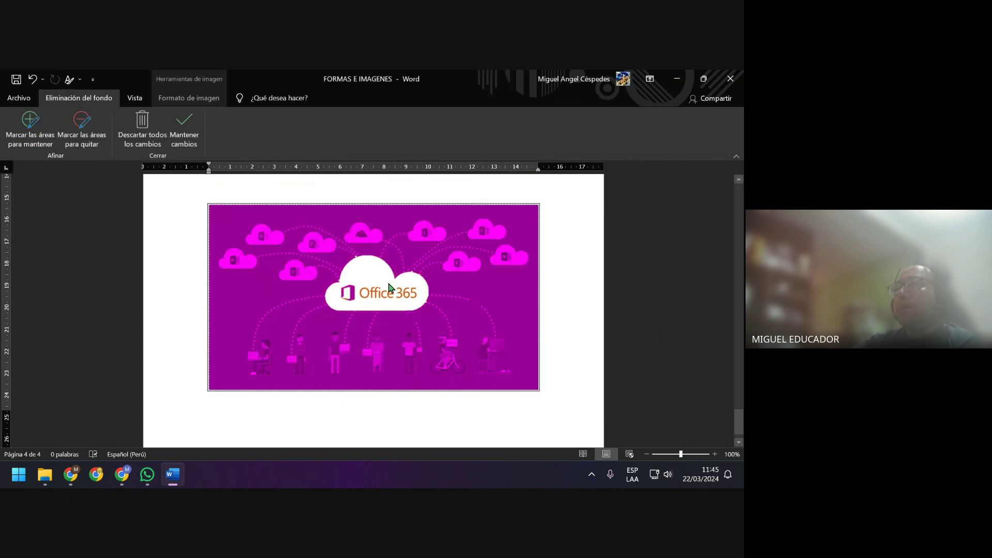
left_click(572, 287)
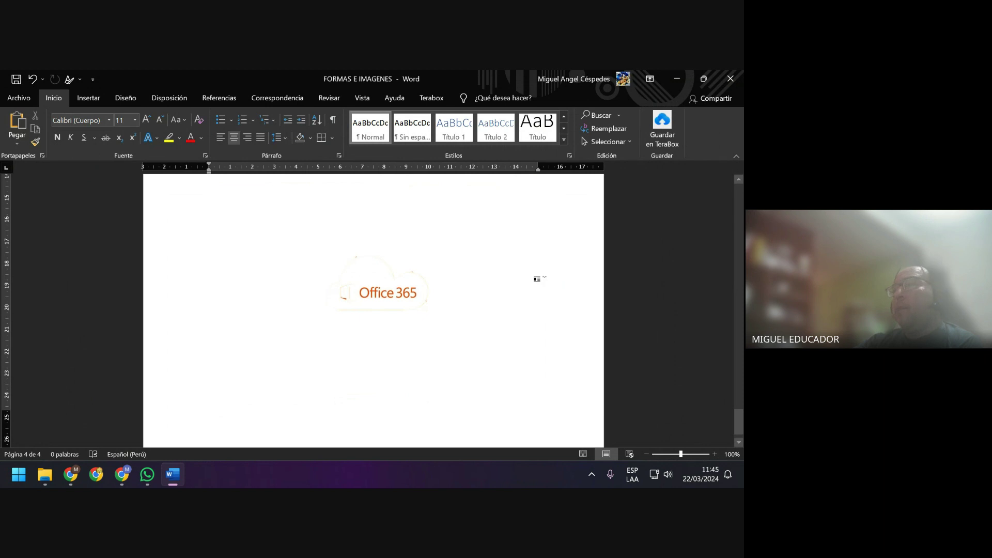
left_click(33, 80)
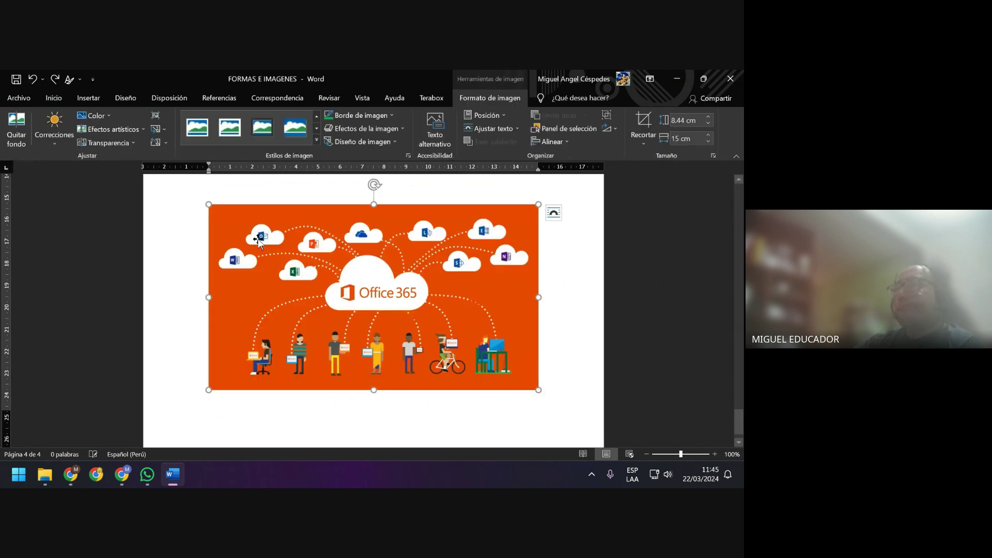
left_click(547, 290)
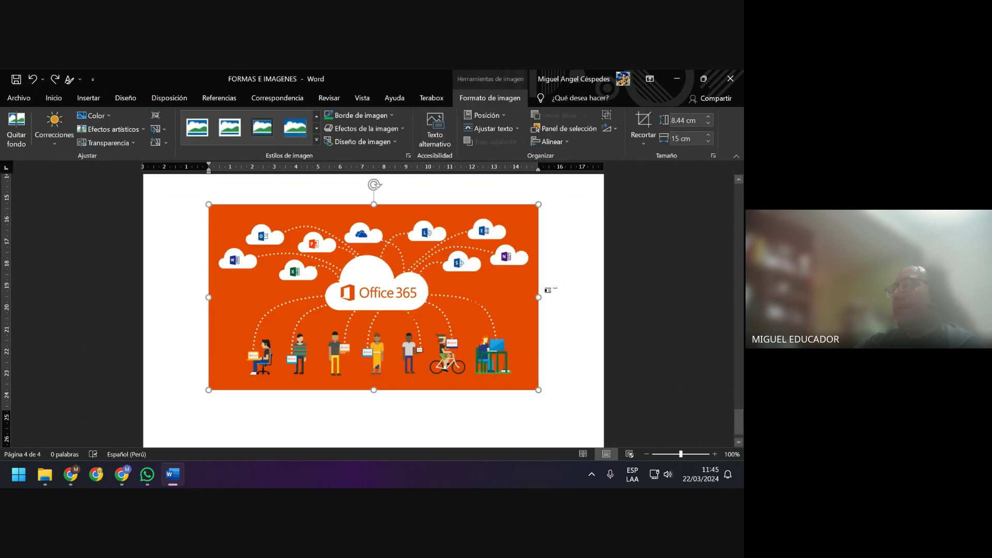
left_click(474, 268)
left_click(54, 145)
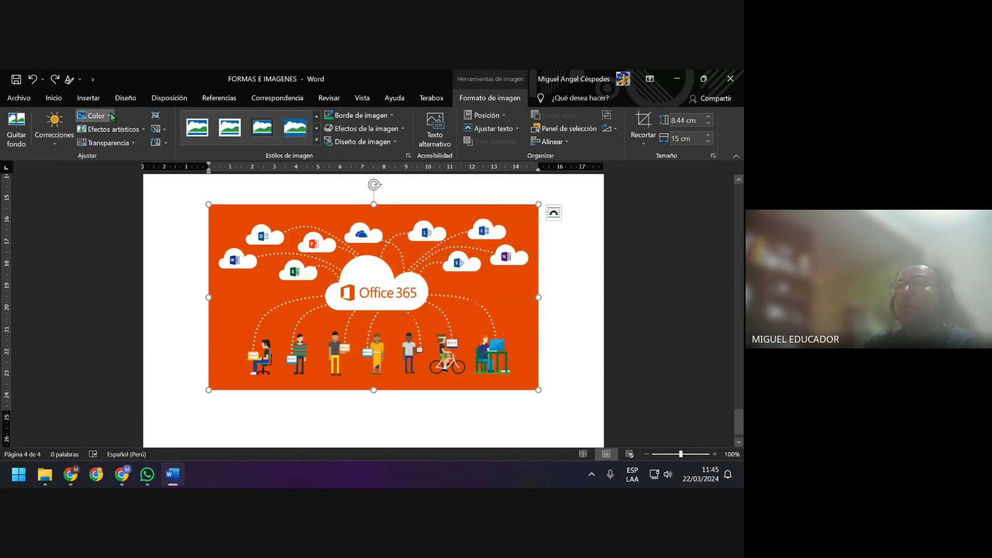
left_click(108, 115)
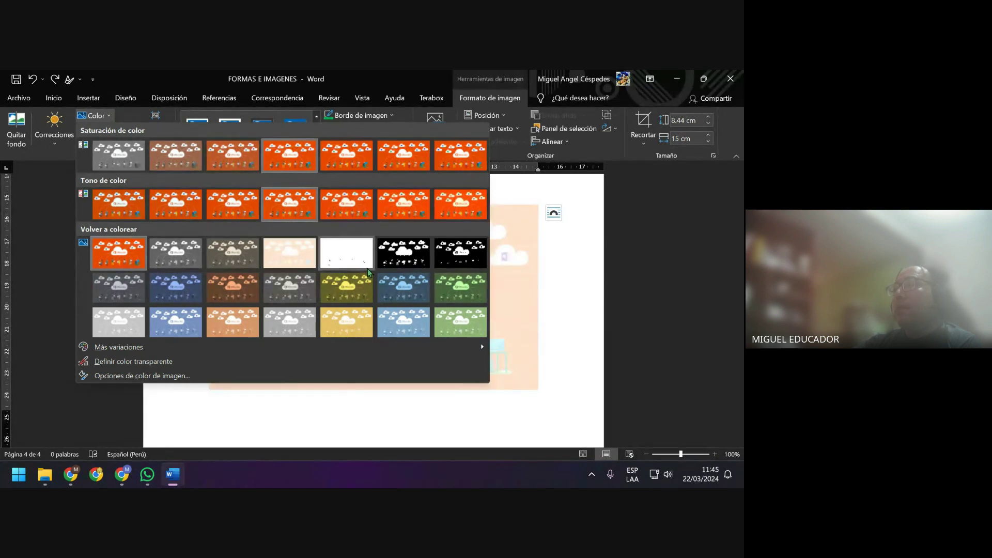
left_click(188, 286)
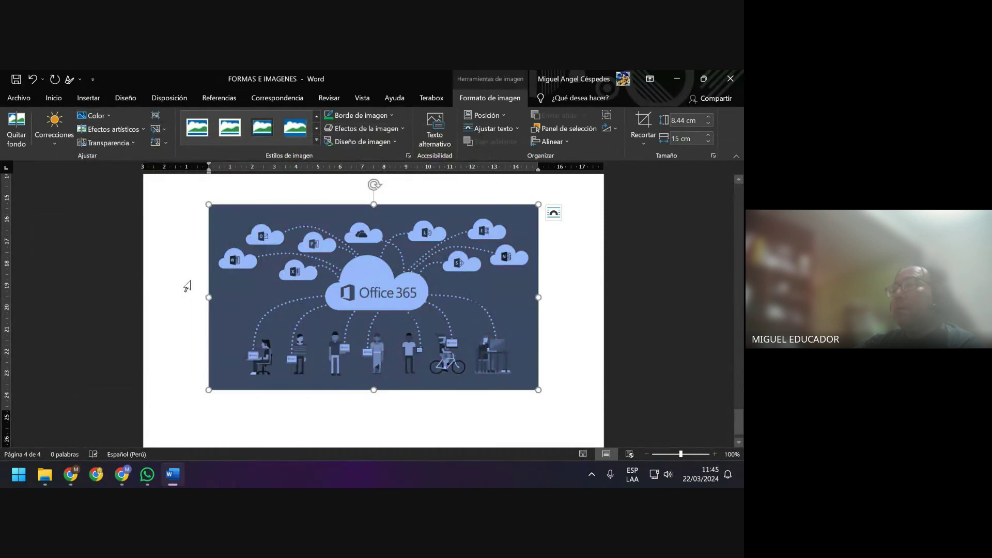
left_click(93, 115)
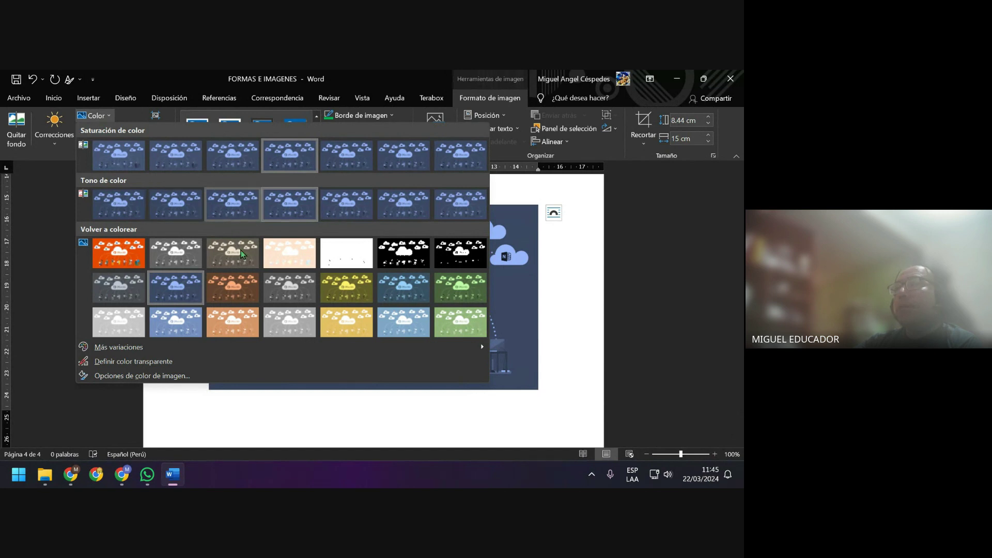
left_click(454, 292)
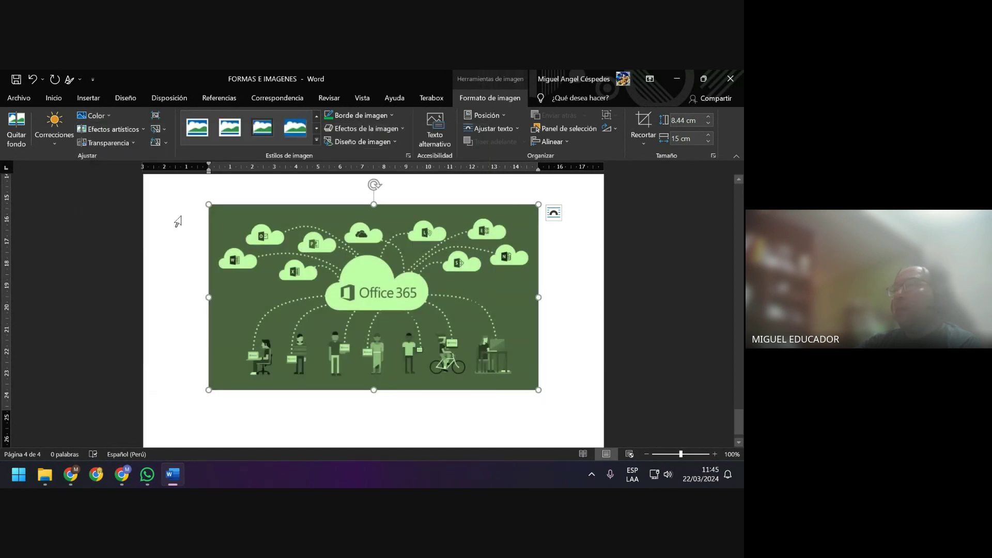
left_click(35, 79)
left_click(34, 79)
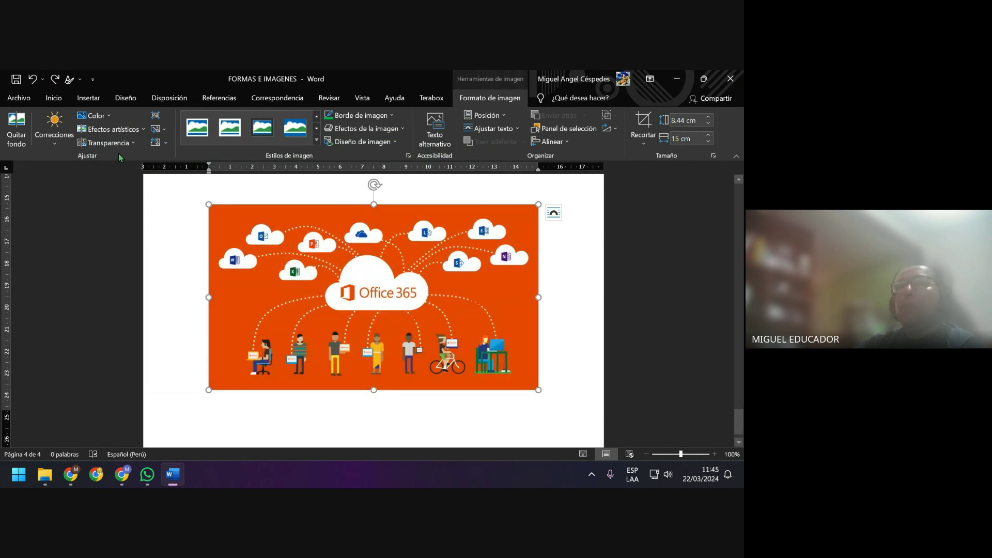
left_click(137, 130)
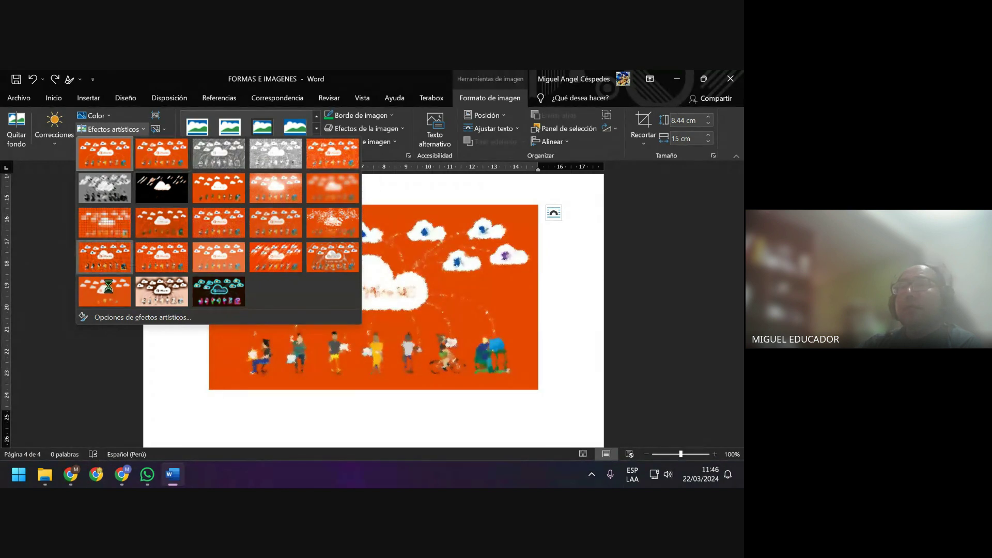
left_click(175, 88)
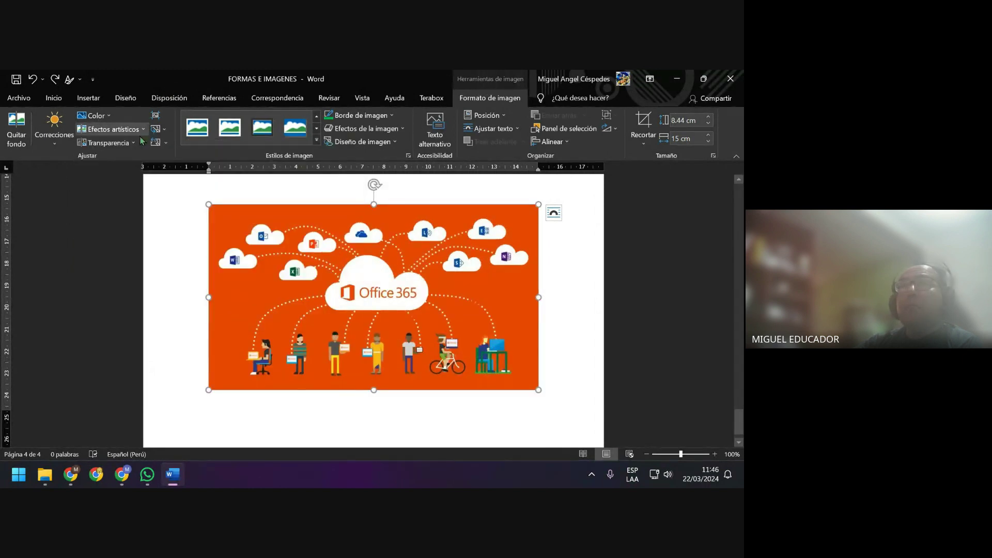
left_click(134, 145)
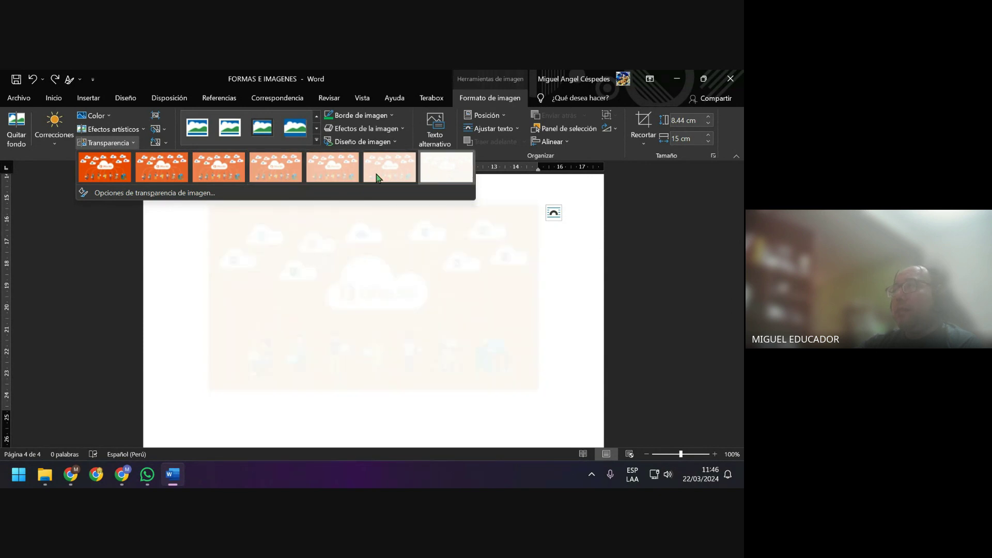
left_click(127, 169)
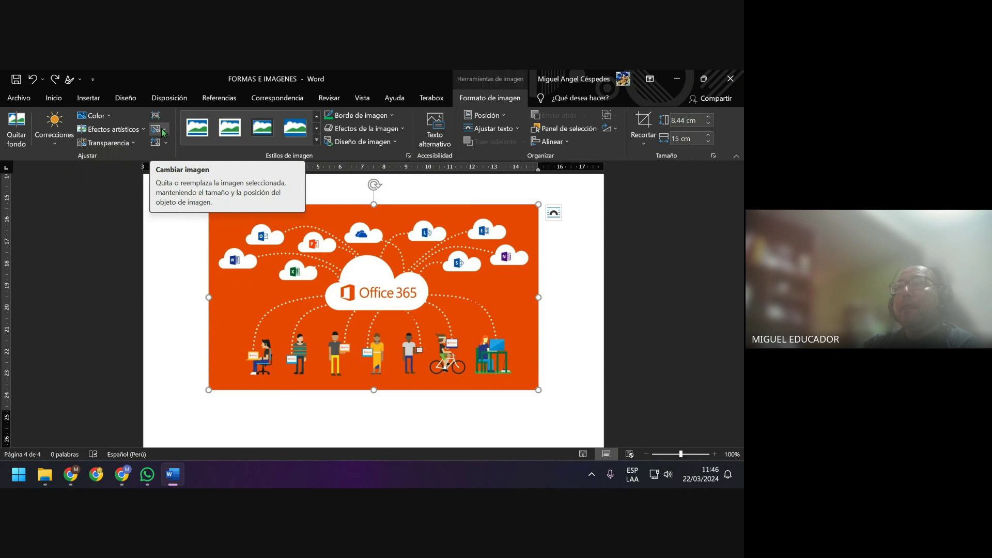
left_click(164, 133)
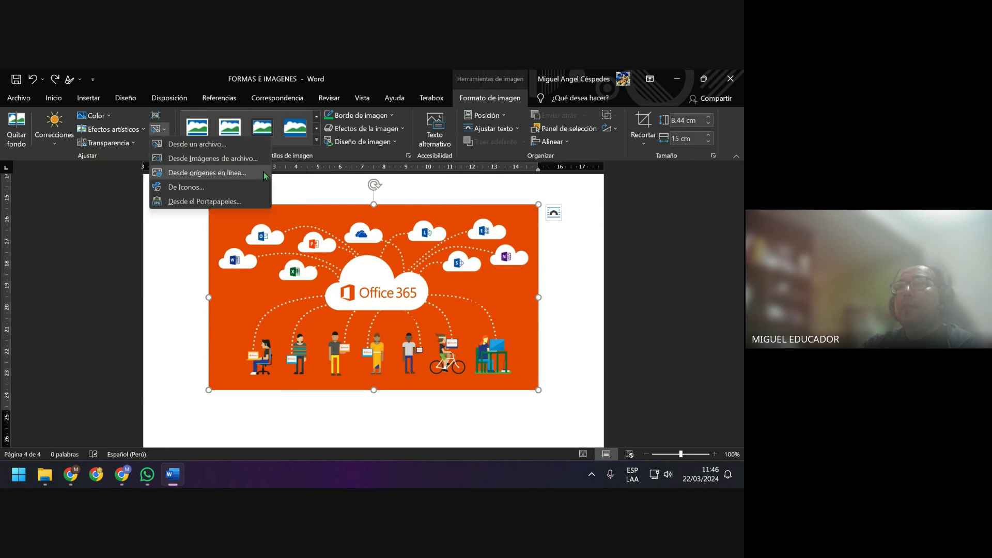
key("Escape")
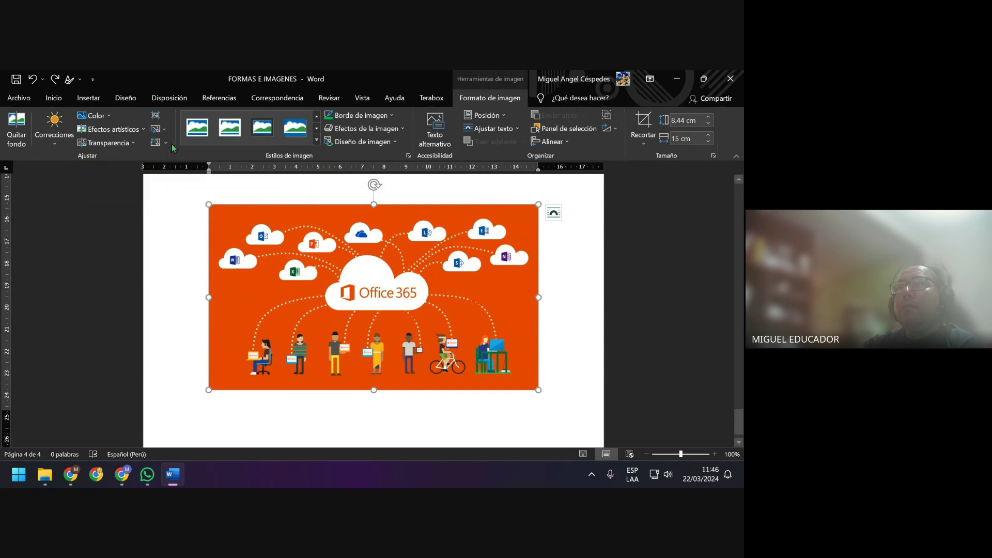
left_click(166, 143)
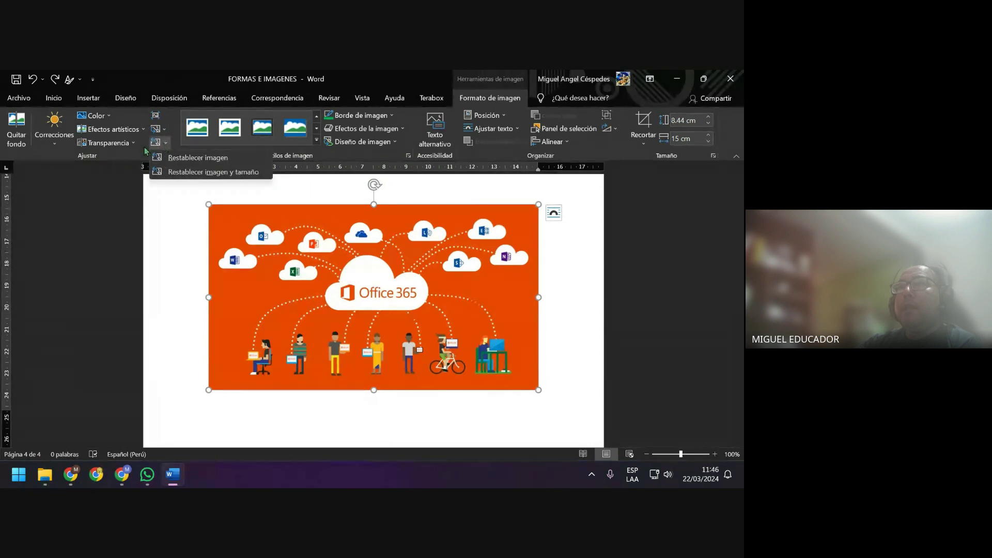
left_click(125, 194)
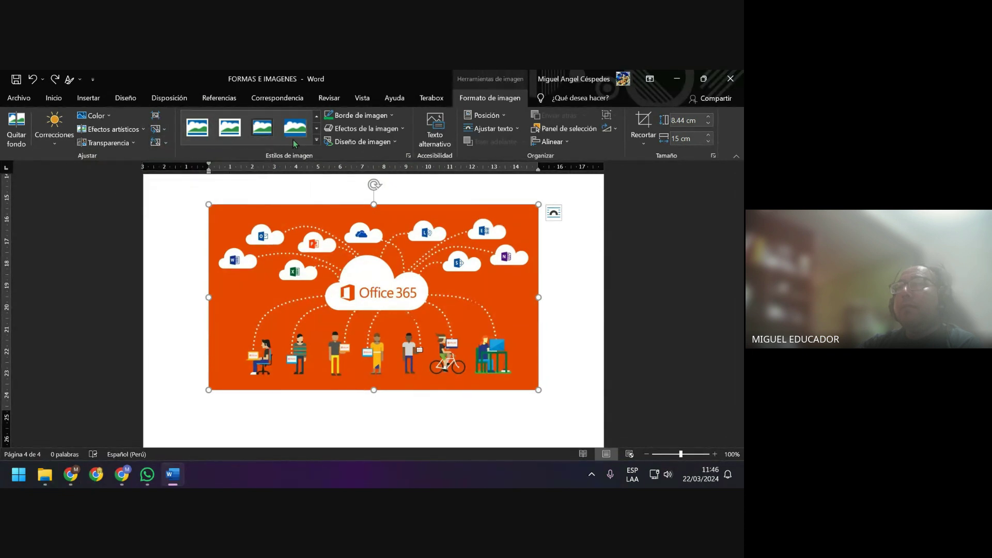
Apply the oval picture style with shadow to the Office 365 picture
left_click(315, 139)
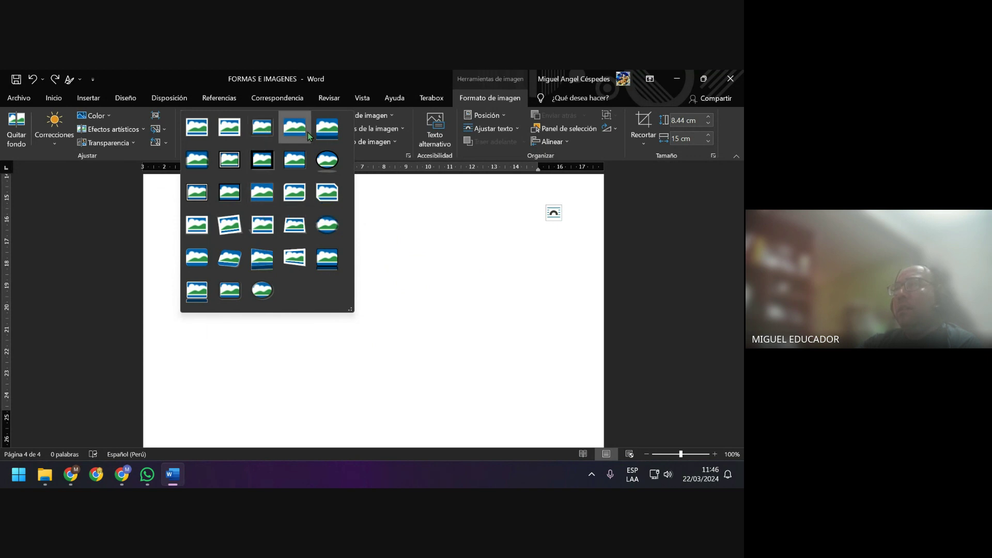
left_click(494, 282)
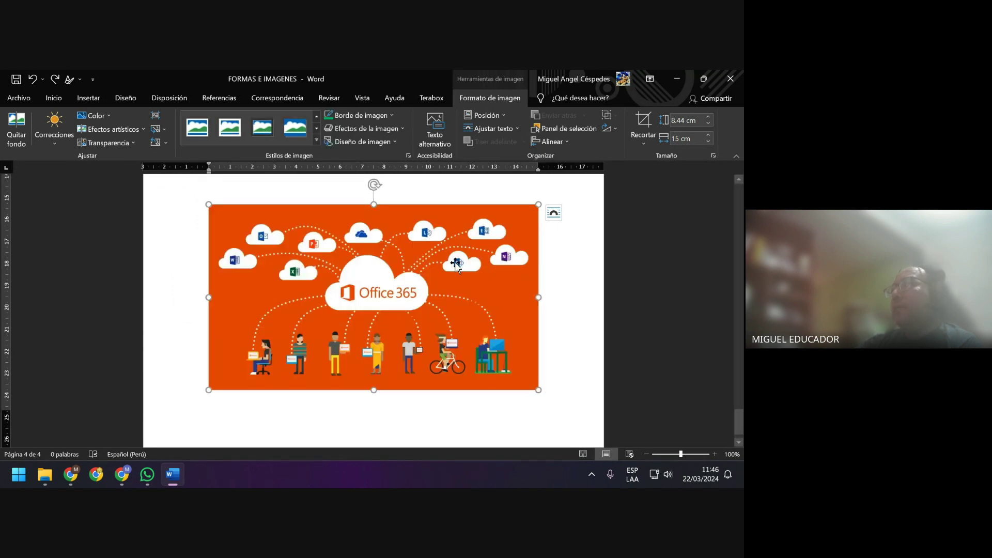
left_click(317, 139)
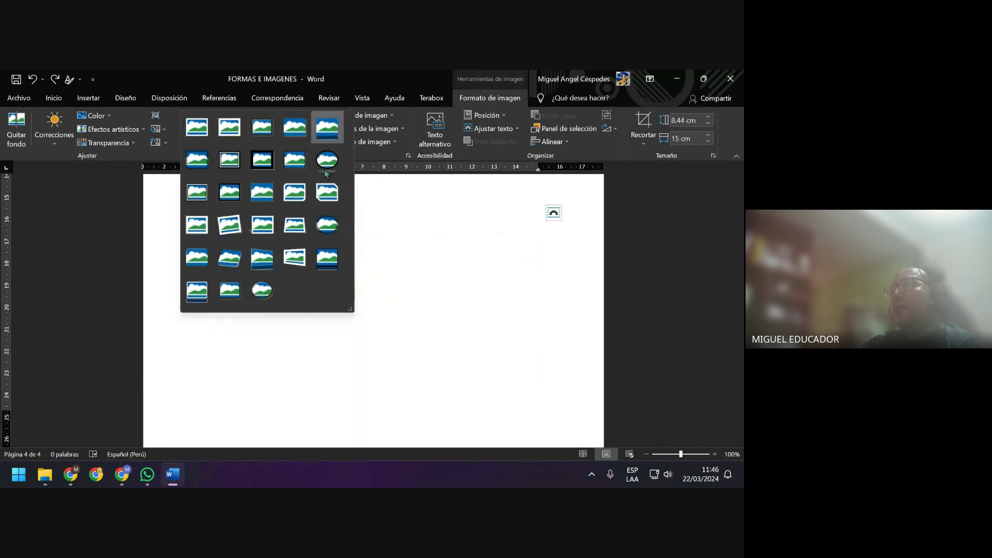
left_click(328, 159)
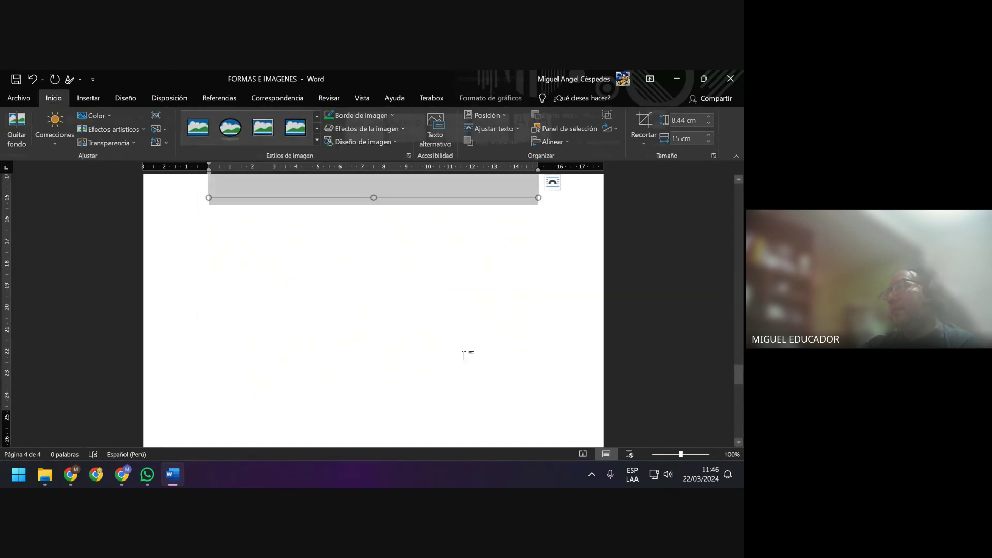
left_click(465, 355)
Move the Office 365 oval to the page top and shrink the bicycle beneath it
scroll(460, 351, "down", 5, "ctrl")
scroll(449, 350, "up", 2)
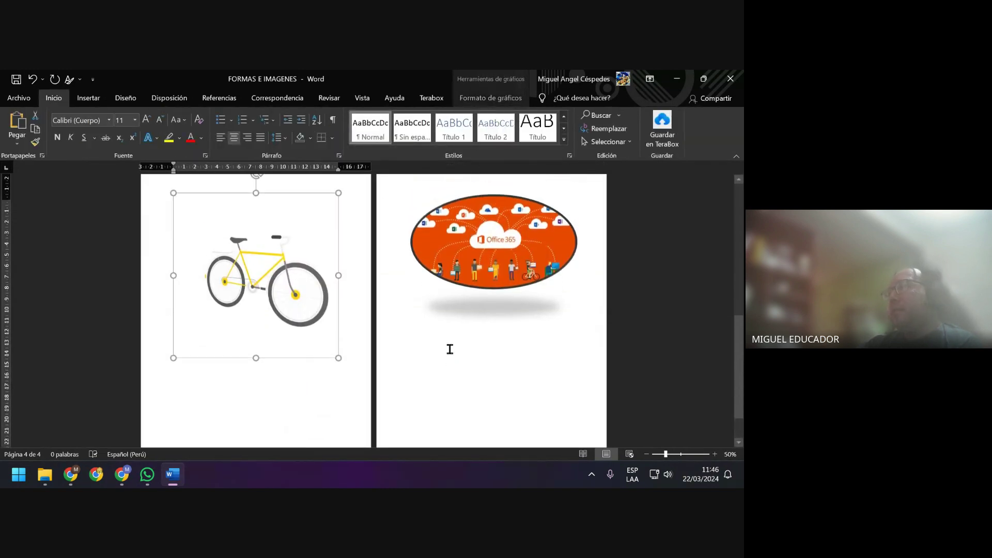
left_click_drag(298, 387, 299, 385)
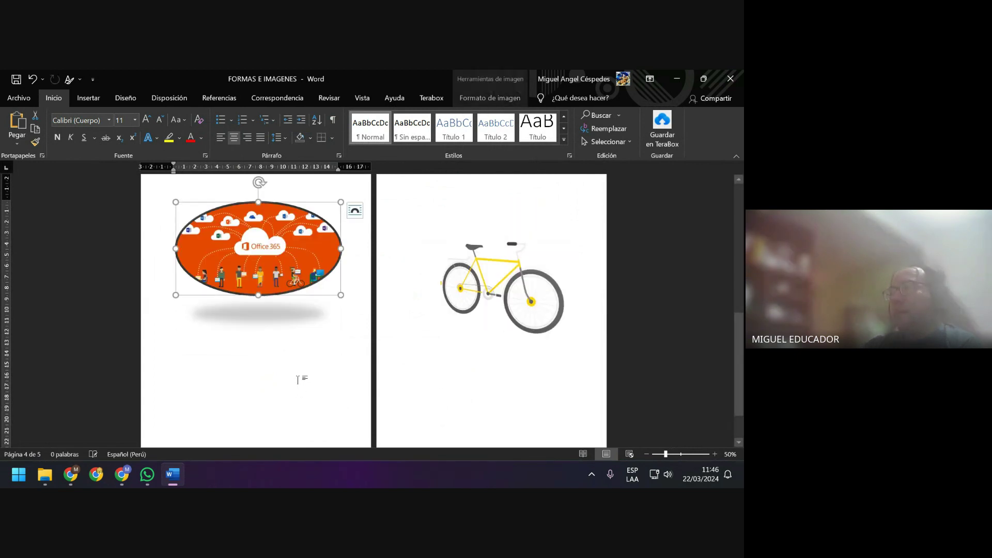
left_click(518, 306)
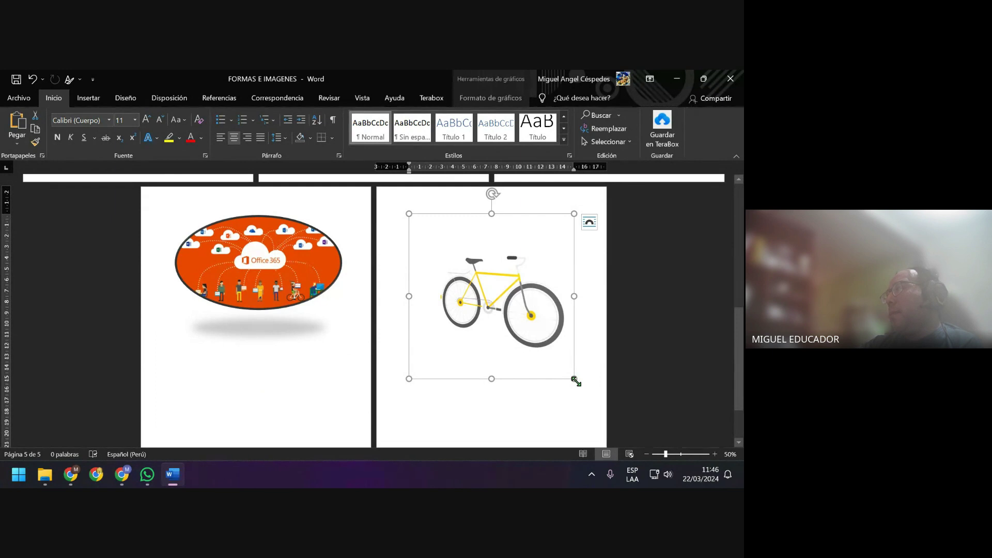
left_click_drag(577, 382, 540, 307)
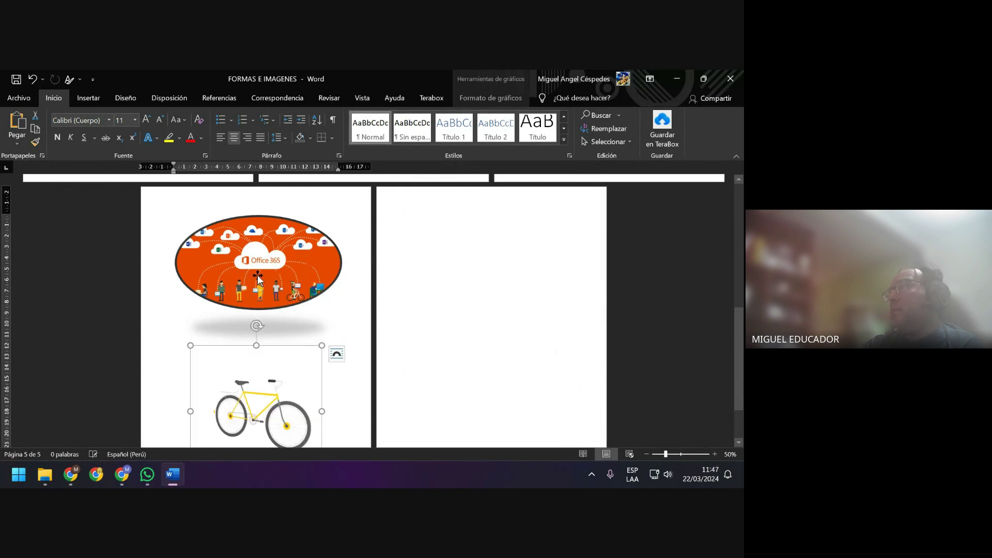
Select the Office 365 oval picture and show its Formato de imagen options
left_click(329, 309)
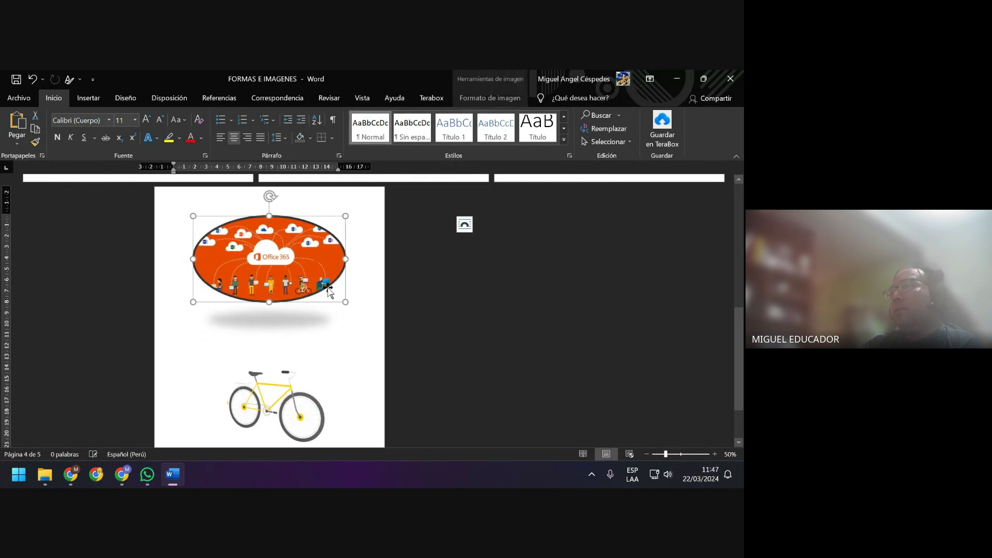
left_click(476, 308)
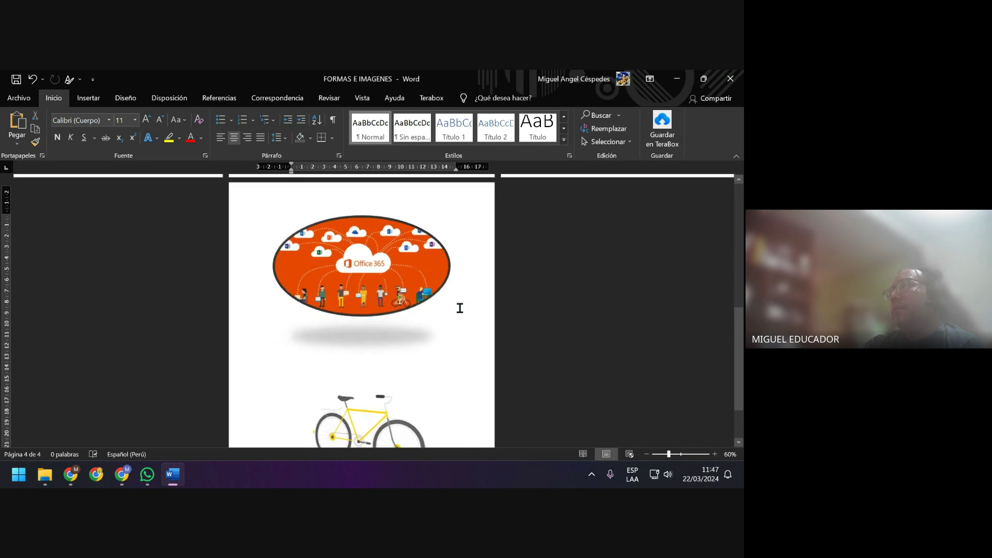
scroll(458, 308, "up", 3)
left_click(408, 293)
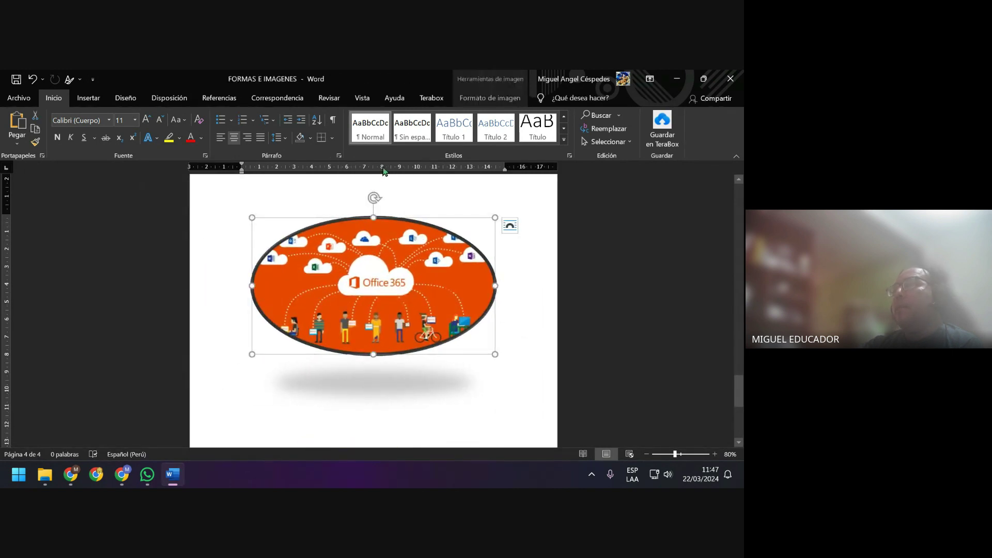
left_click(490, 104)
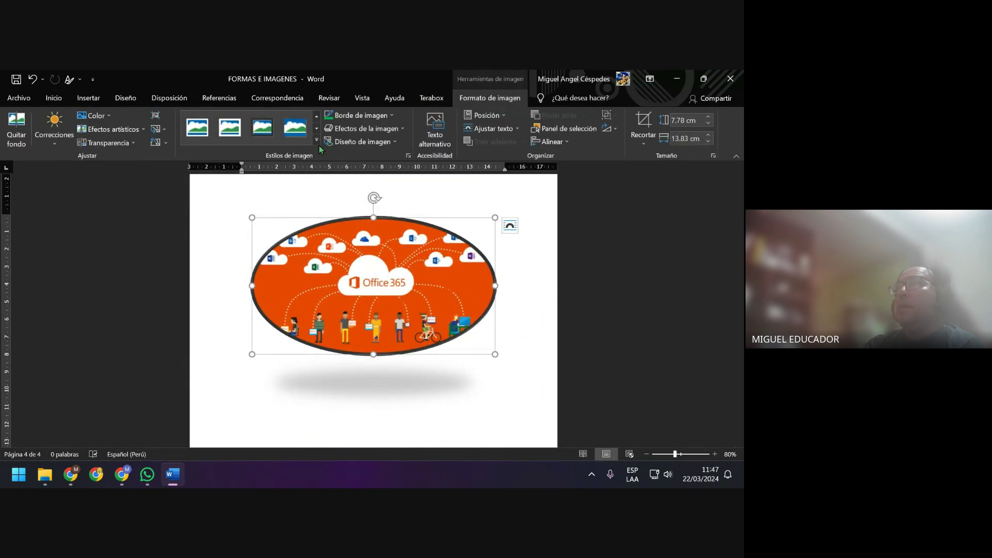
Apply the tilted perspective style with reflection to the Office 365 picture, leaving its border unchanged
left_click(321, 150)
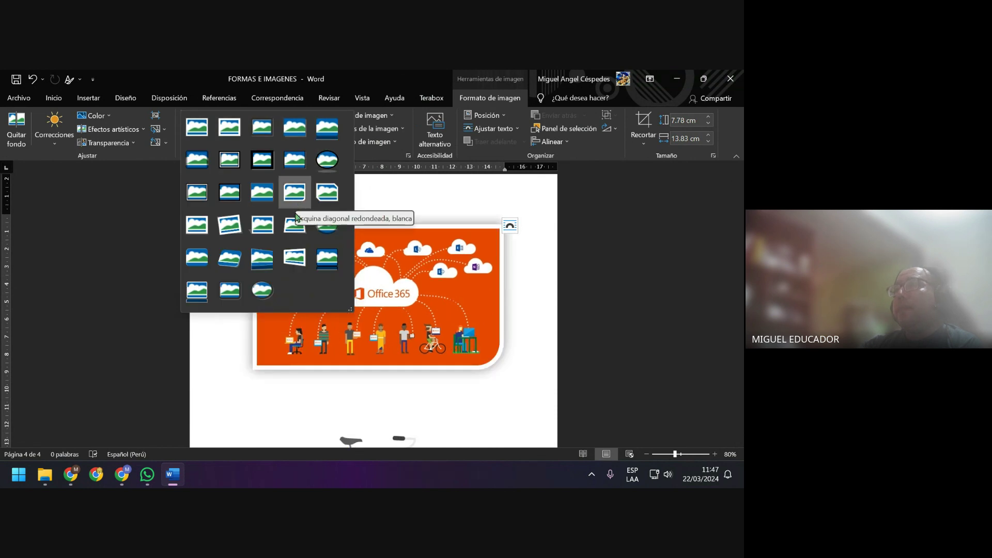
left_click(270, 259)
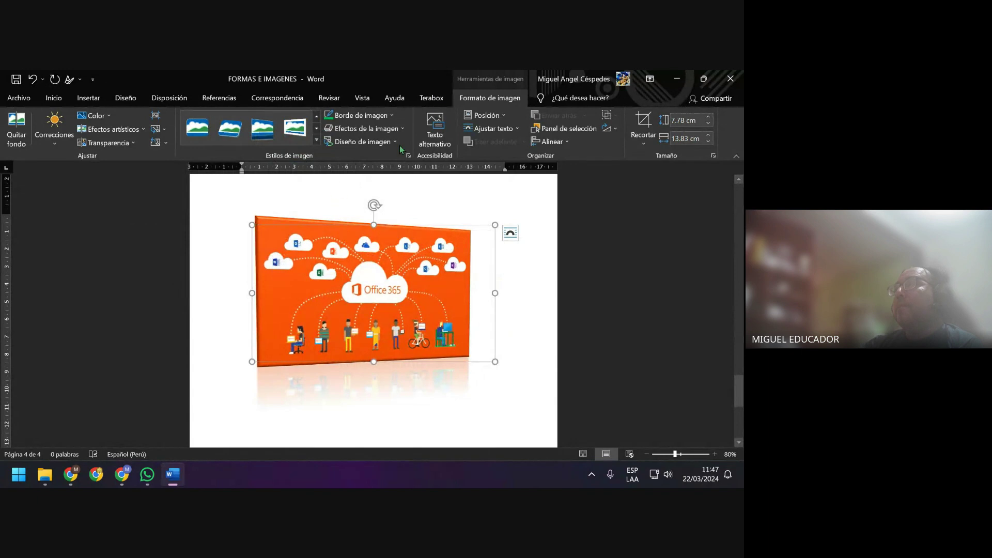
left_click(391, 116)
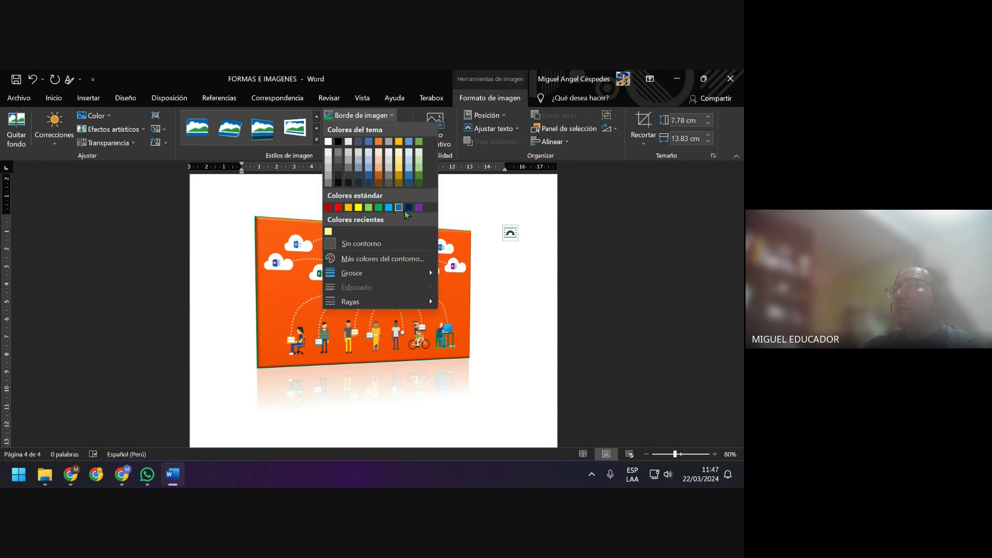
key("Escape")
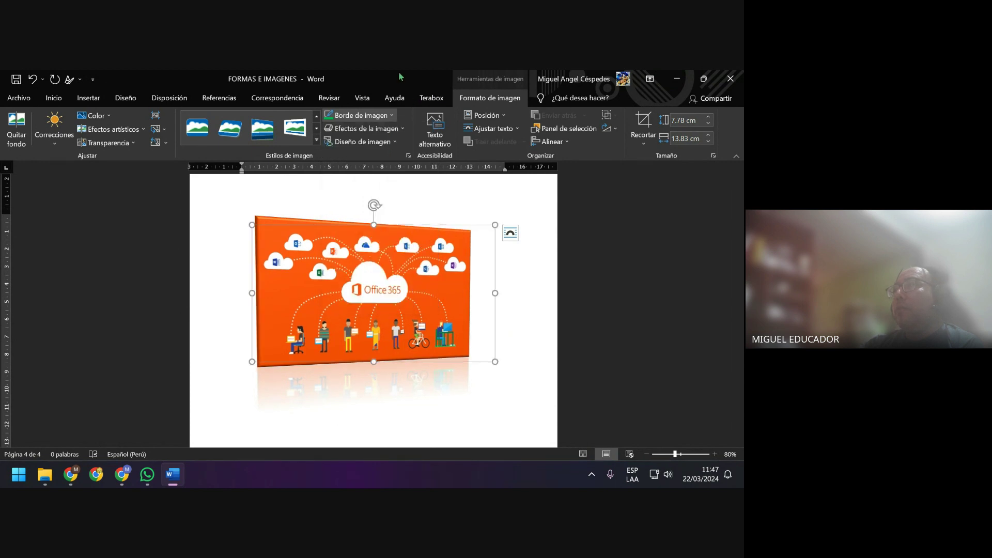
left_click(391, 115)
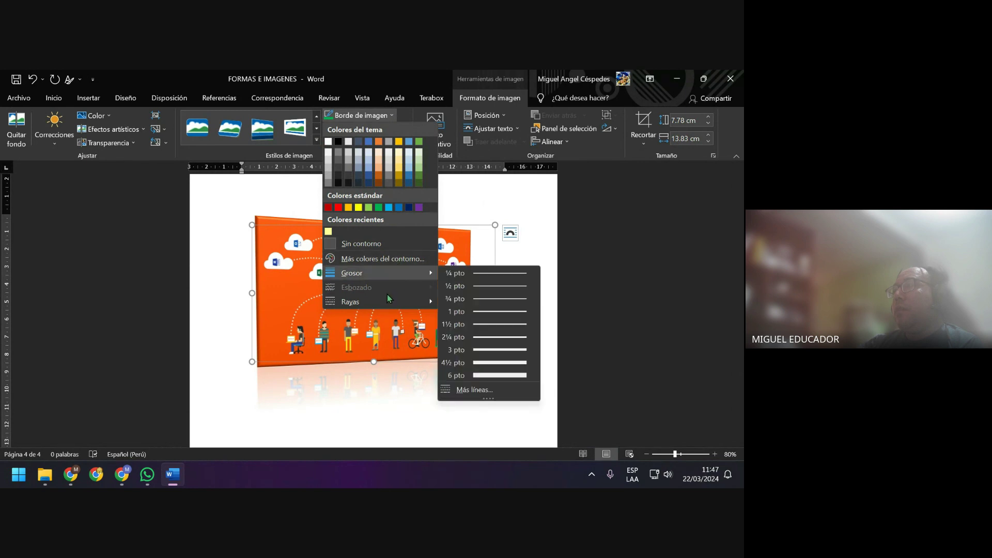
mouse_move(350, 302)
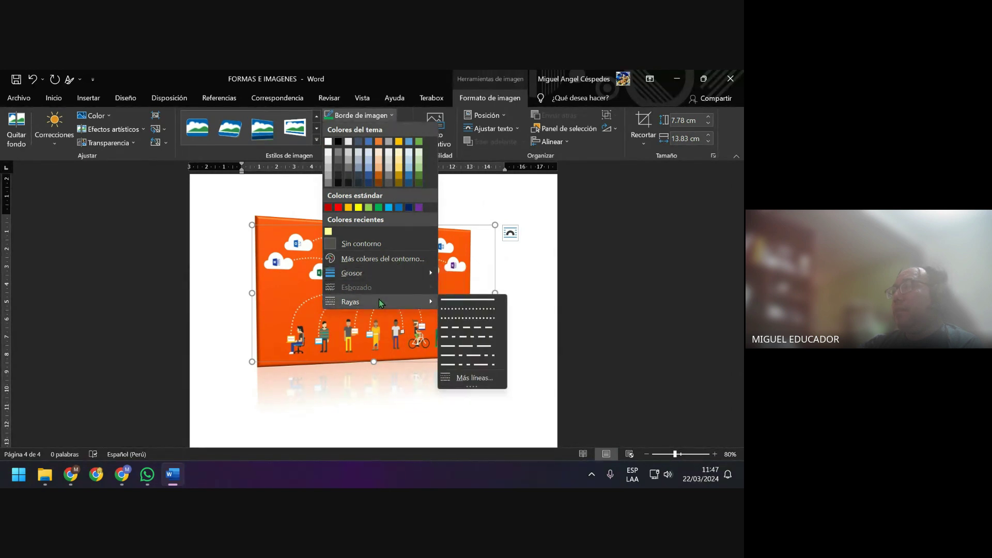
key("Escape")
key("Escape")
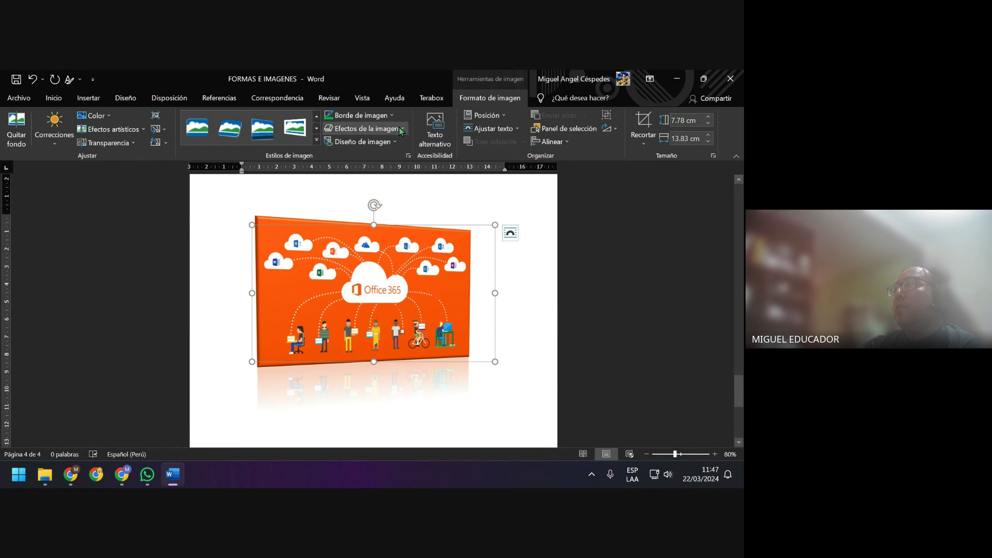
Give the Office 365 picture the Iluminado: 8 puntos: Azul, Color de énfasis 5 glow
left_click(401, 130)
mouse_move(363, 175)
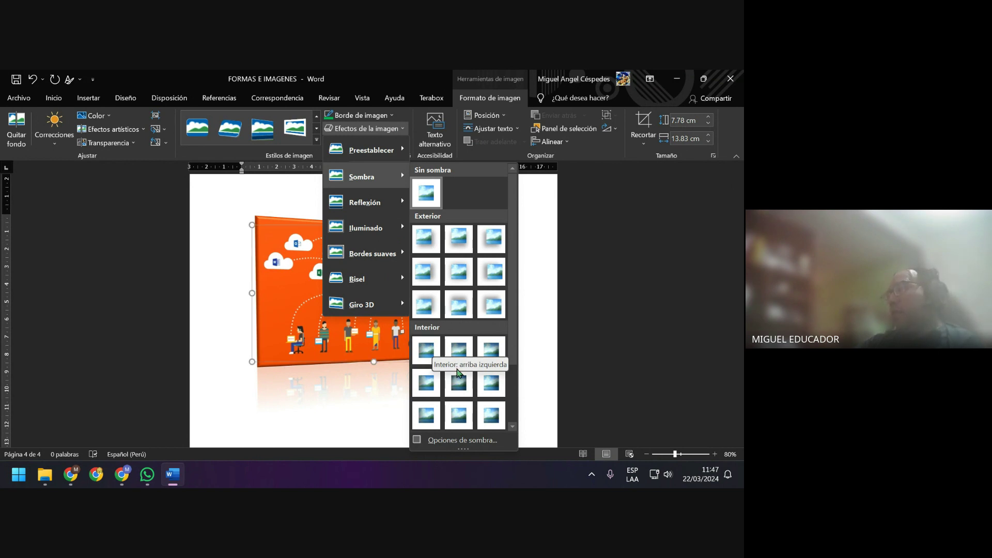
scroll(478, 390, "down", 2)
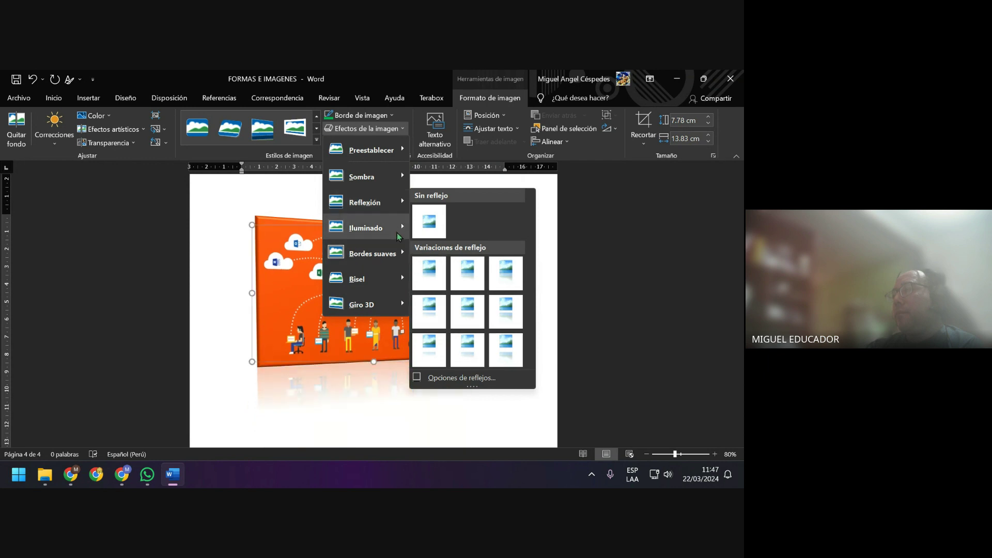
mouse_move(365, 227)
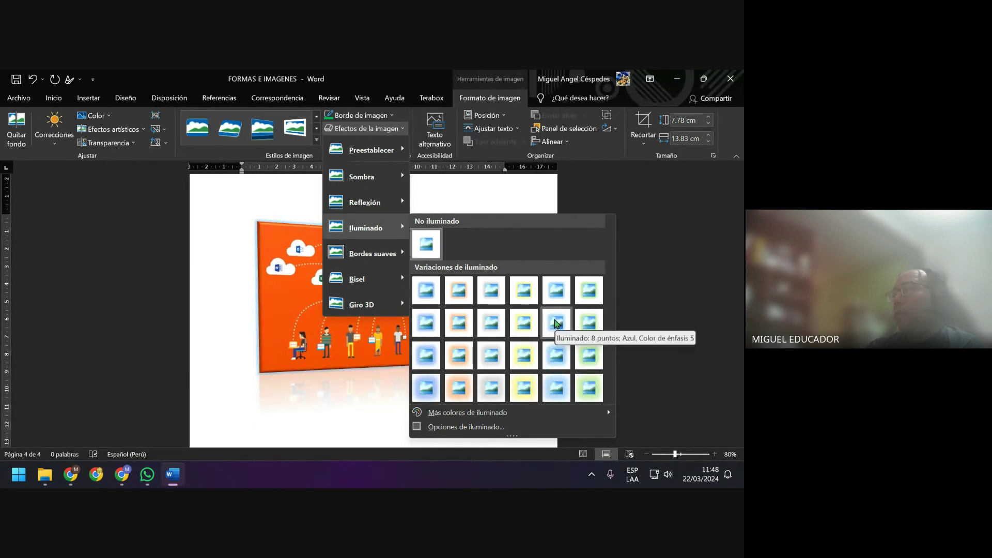
left_click(554, 324)
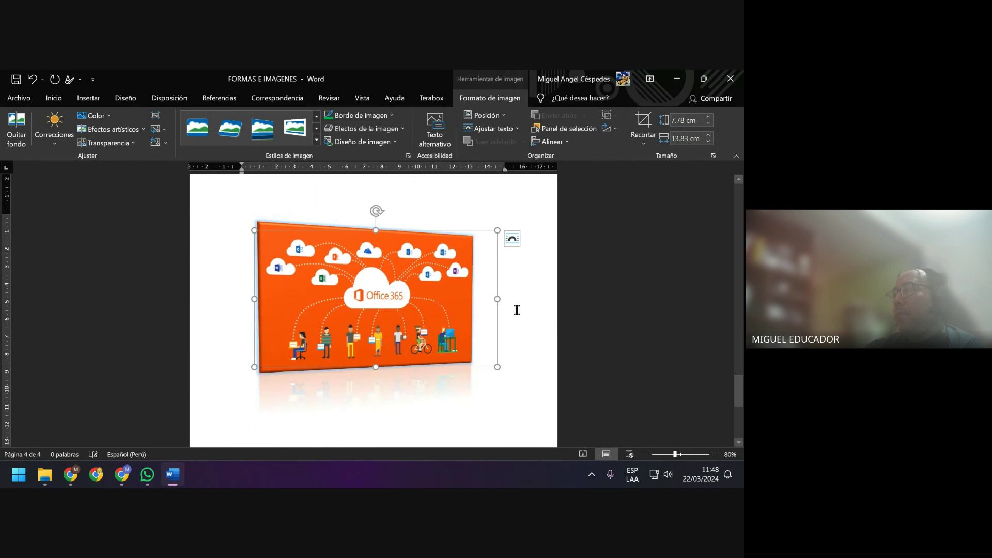
scroll(454, 345, "up", 1)
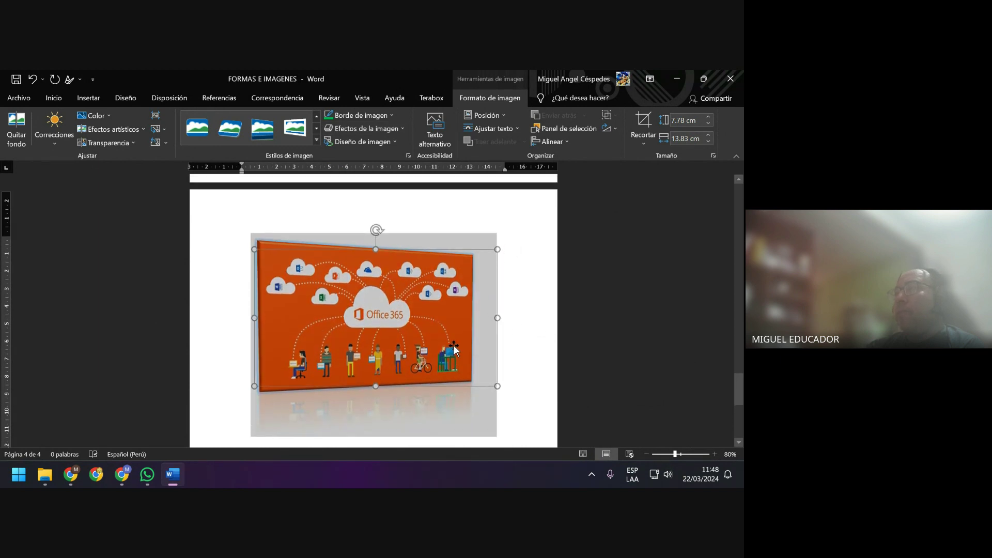
scroll(454, 358, "up", 2)
scroll(455, 359, "up", 1)
scroll(460, 359, "up", 1)
scroll(460, 359, "up", 2)
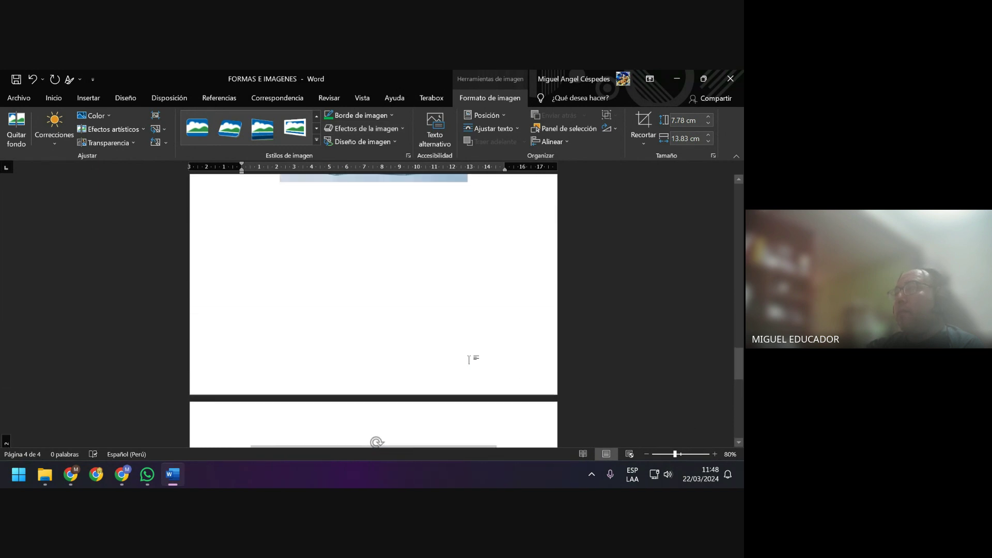
scroll(470, 355, "up", 2)
Apply a light green Iluminado glow to the blue boxes picture below the guitar
scroll(470, 357, "up", 2)
left_click(445, 294)
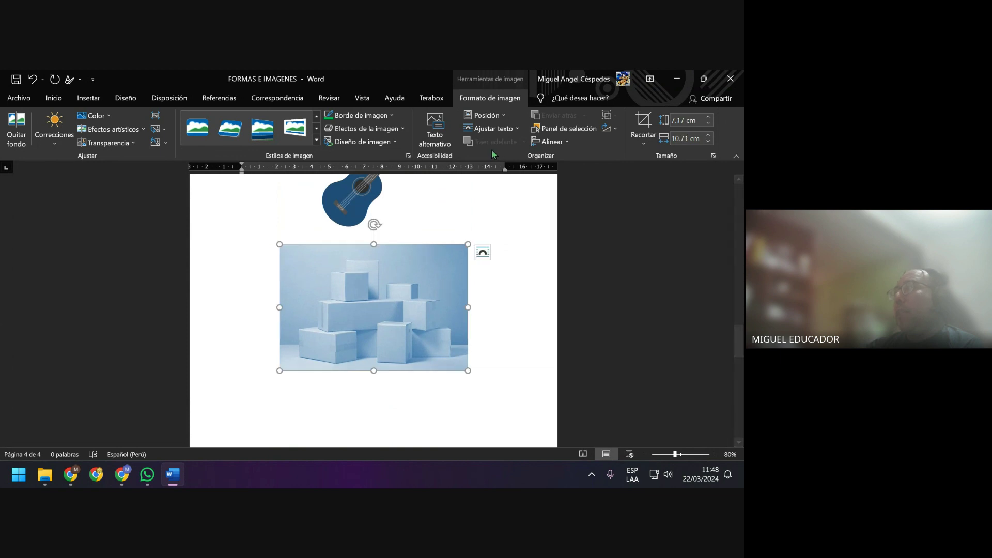
left_click(401, 129)
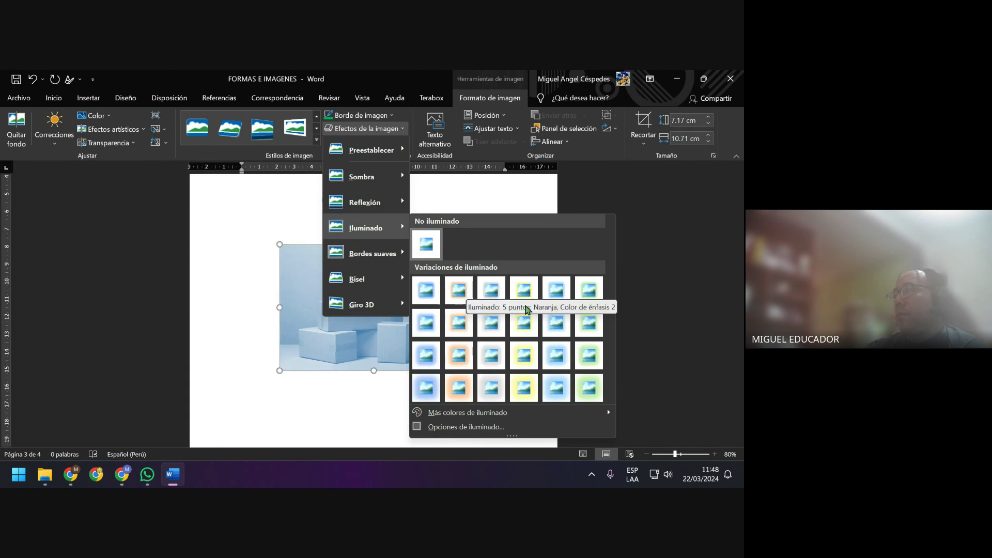
left_click(582, 329)
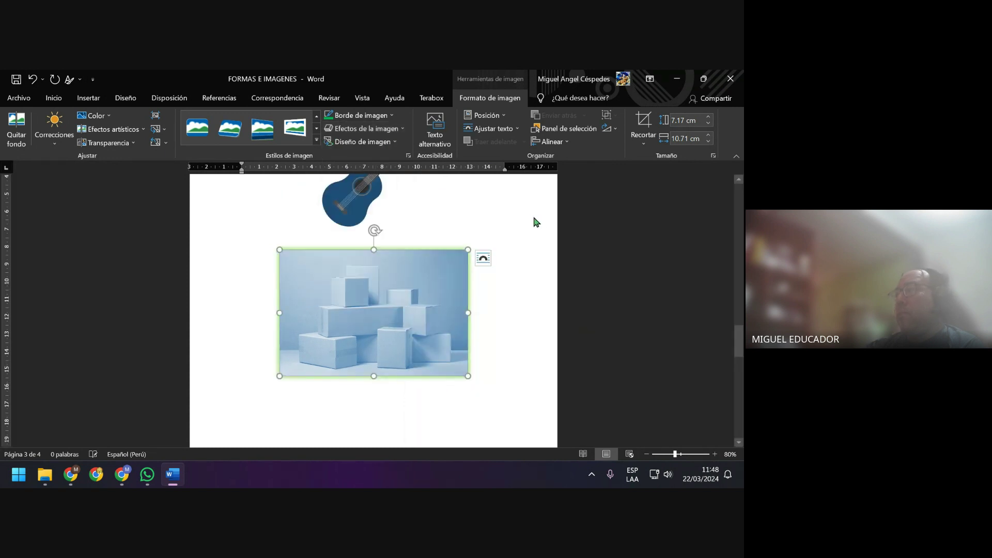
scroll(532, 214, "up", 2)
left_click(527, 216)
scroll(514, 304, "down", 1)
scroll(514, 305, "down", 3)
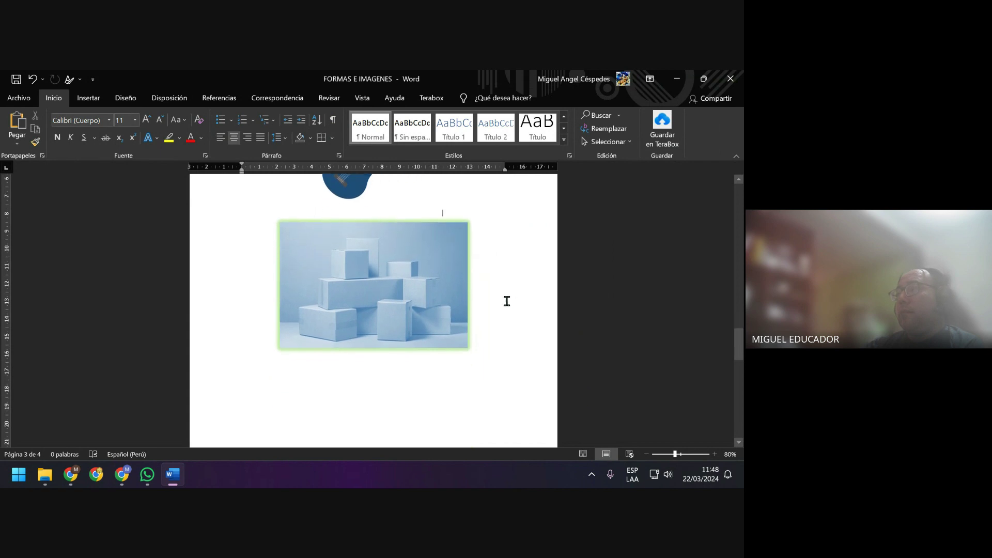
Save the document
left_click(17, 80)
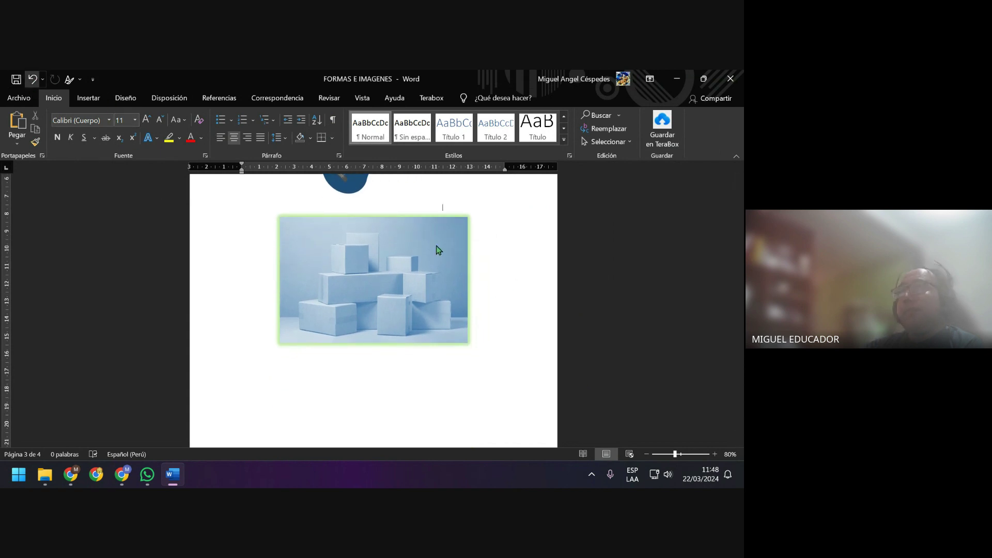
scroll(440, 269, "up", 5)
scroll(438, 274, "down", 1)
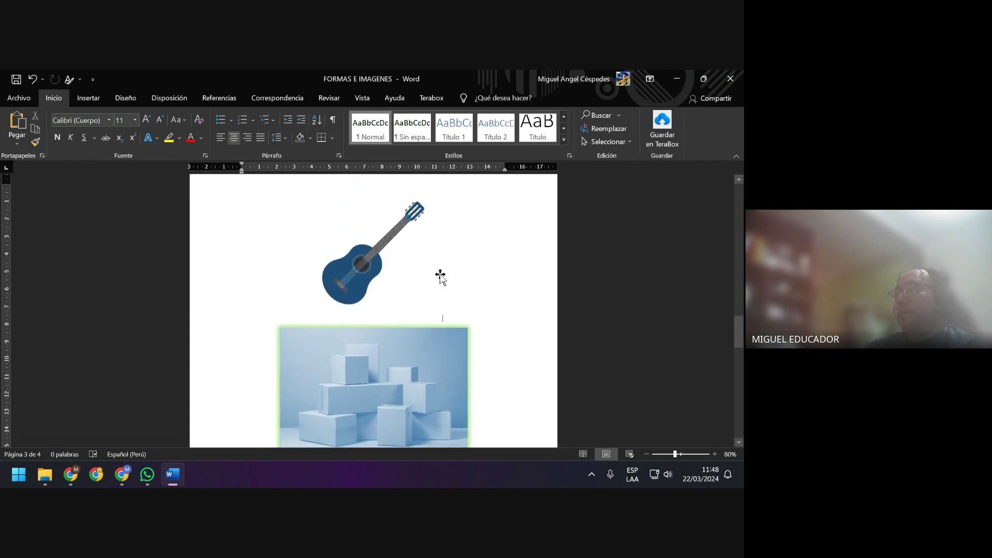
scroll(489, 357, "down", 3)
scroll(483, 352, "down", 2)
scroll(484, 348, "down", 3)
Add a new blank page after the bicycle page
scroll(478, 331, "down", 4)
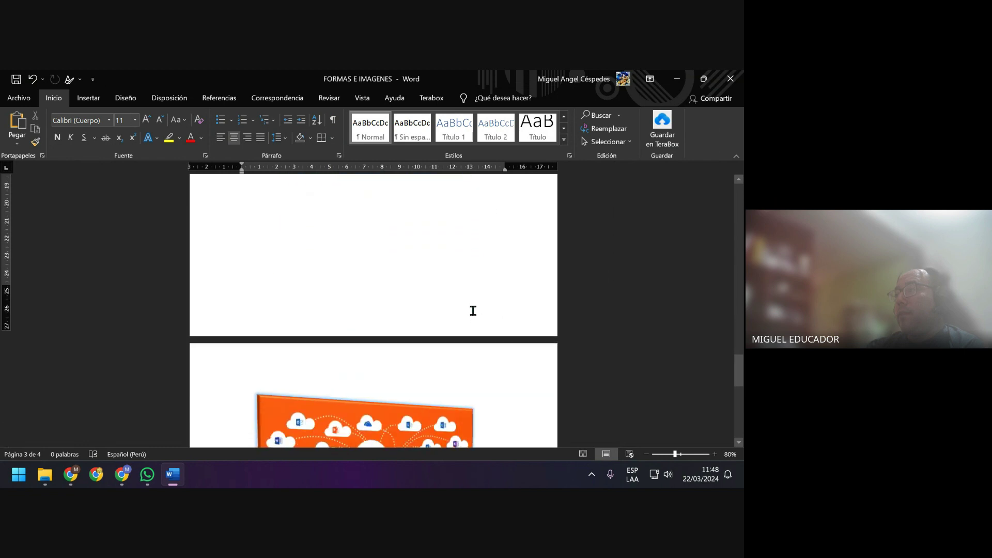
scroll(473, 299, "down", 1)
scroll(476, 297, "down", 2)
scroll(486, 335, "down", 4)
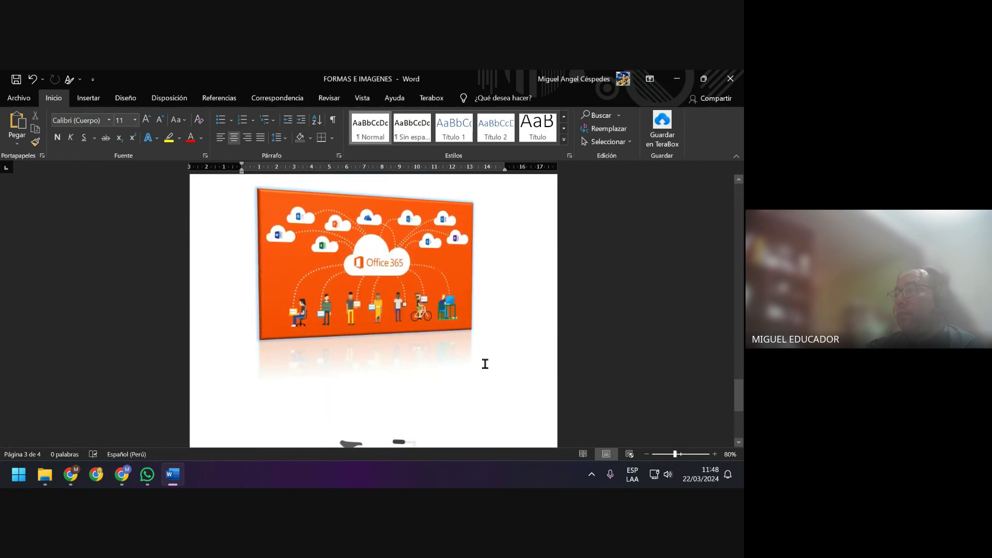
scroll(485, 361, "down", 2)
scroll(486, 355, "down", 3)
scroll(496, 360, "down", 4)
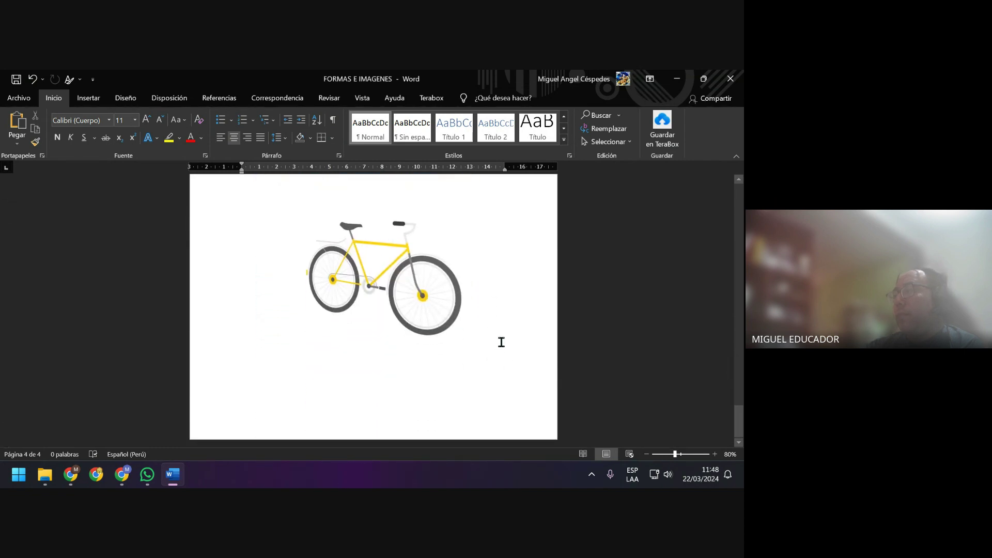
left_click(517, 344)
key("ctrl+Return")
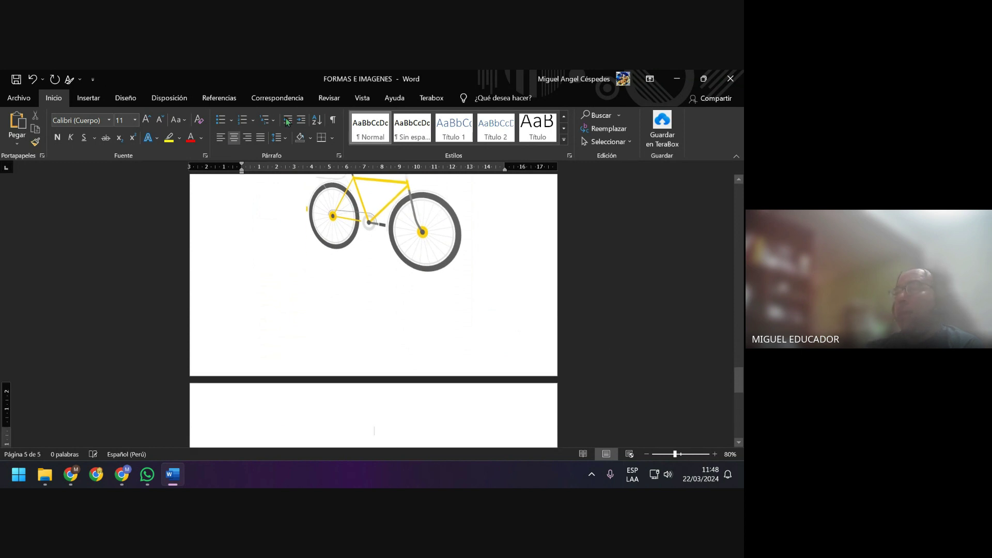
Browse Insertar > Imágenes without inserting anything, then undo the added blank page
left_click(88, 98)
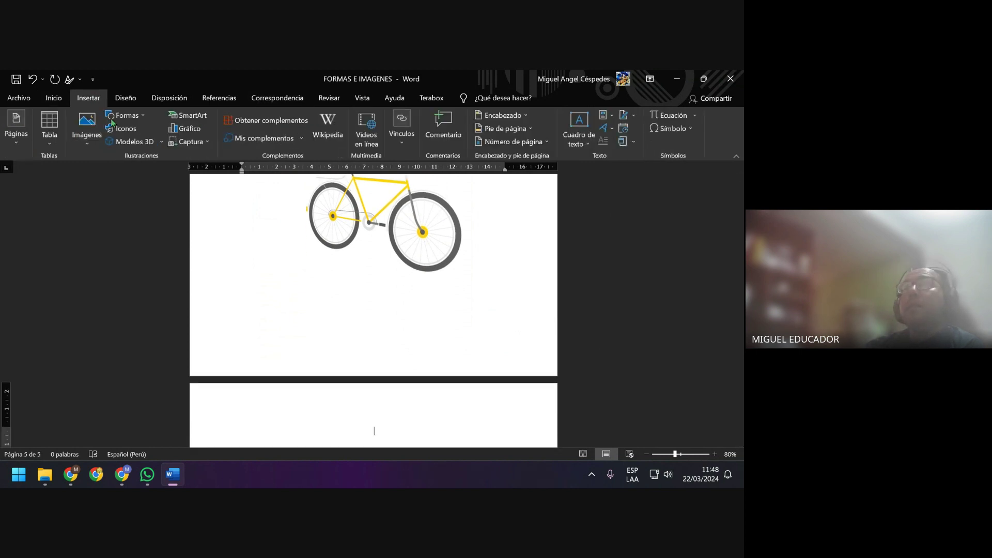
left_click(89, 134)
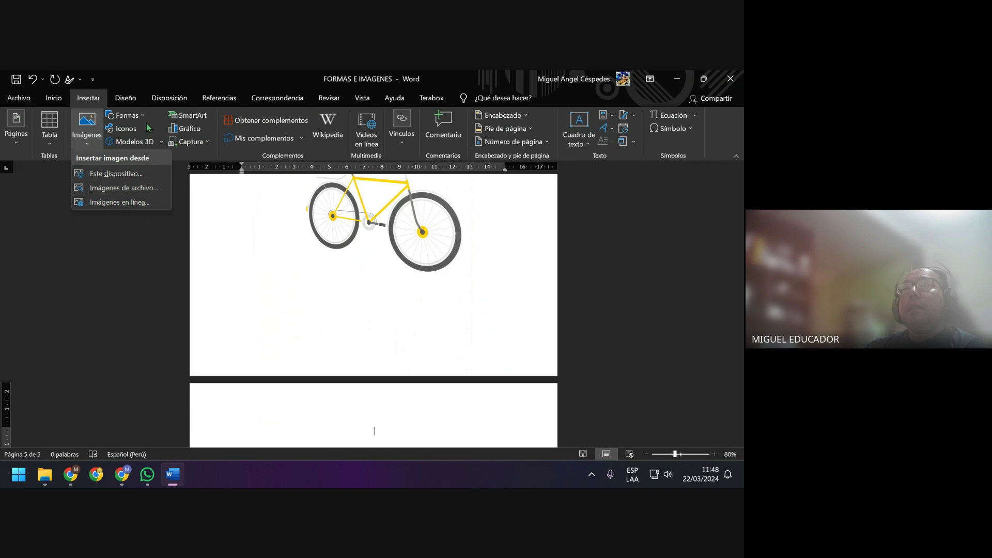
left_click(165, 76)
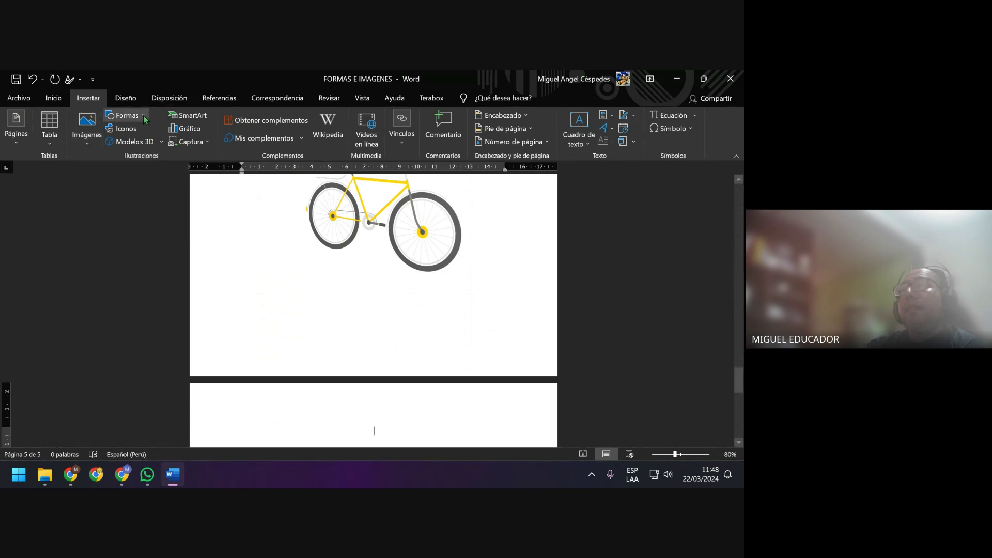
left_click(17, 80)
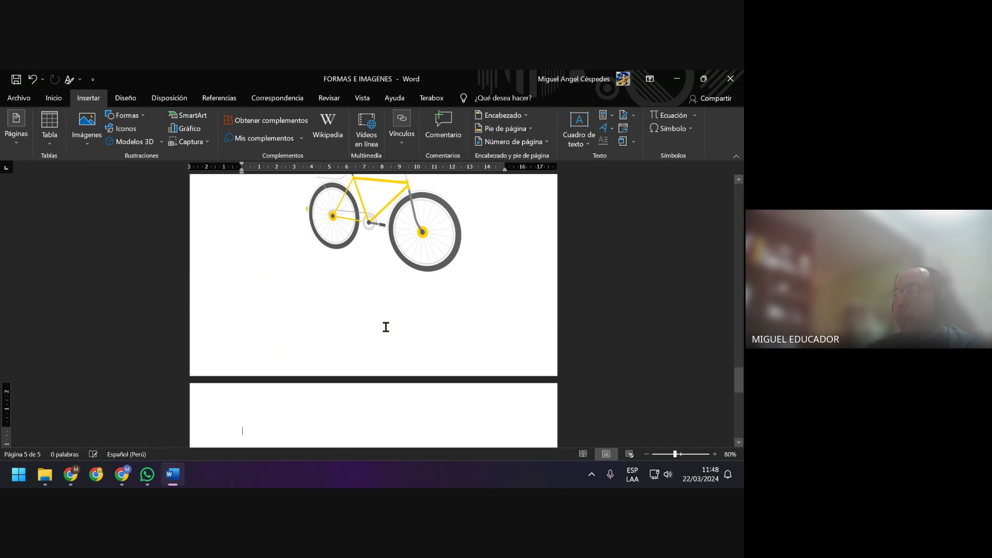
key("ctrl+z")
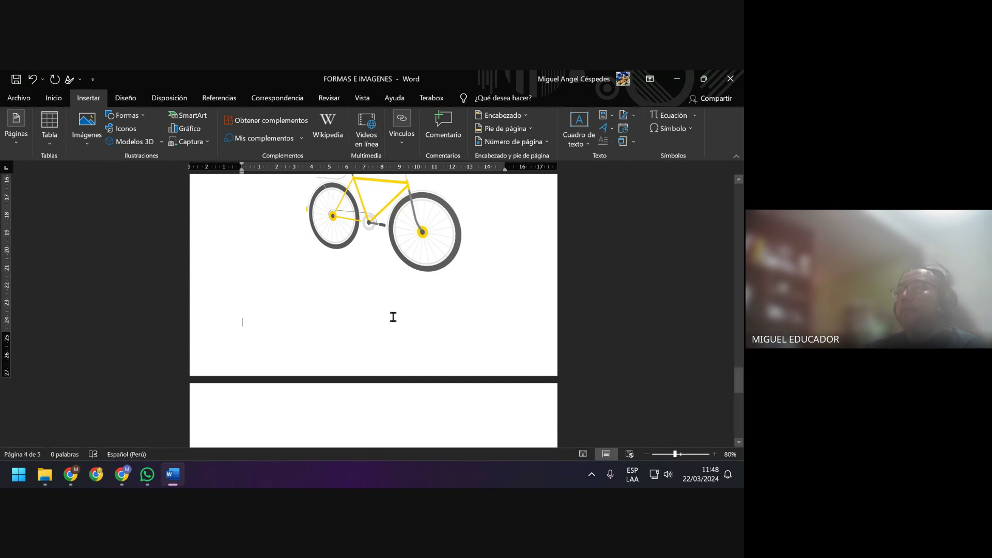
scroll(392, 317, "up", 3)
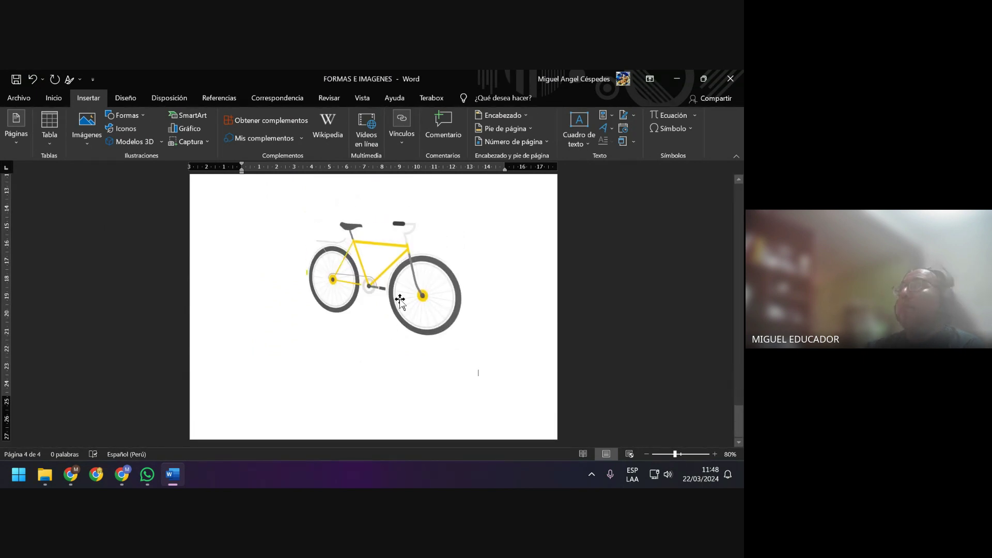
Draw a rectangle below the bicycle picture
left_click(141, 113)
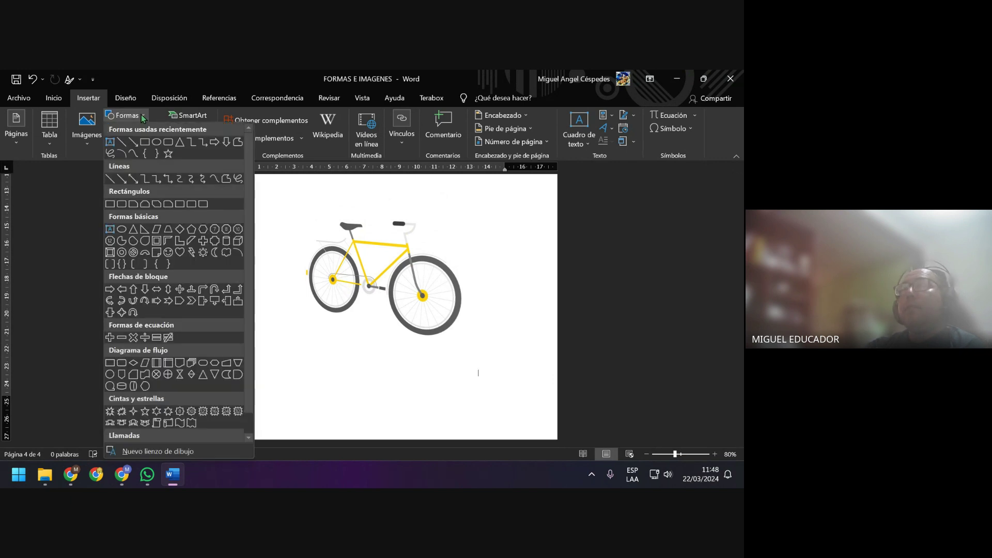
left_click(145, 143)
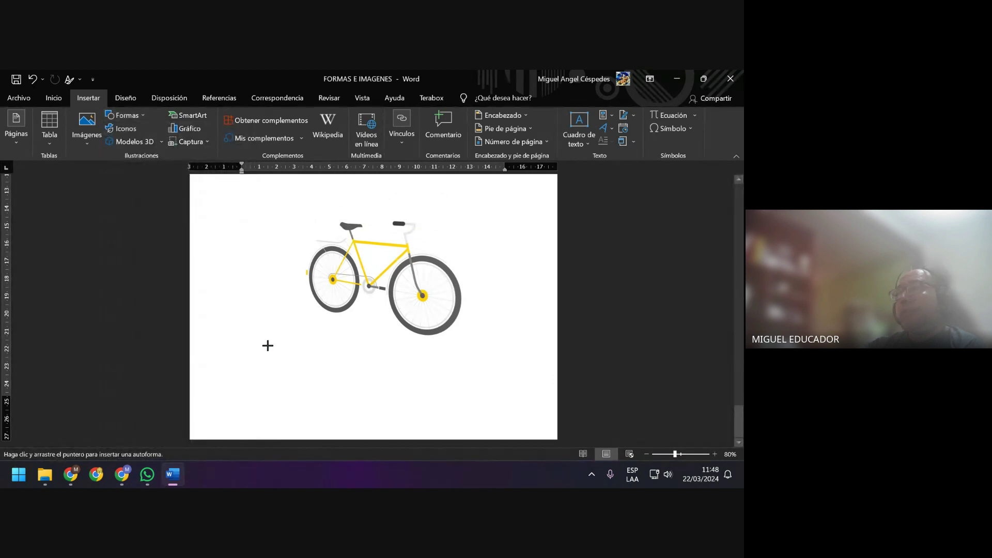
left_click_drag(264, 342, 401, 410)
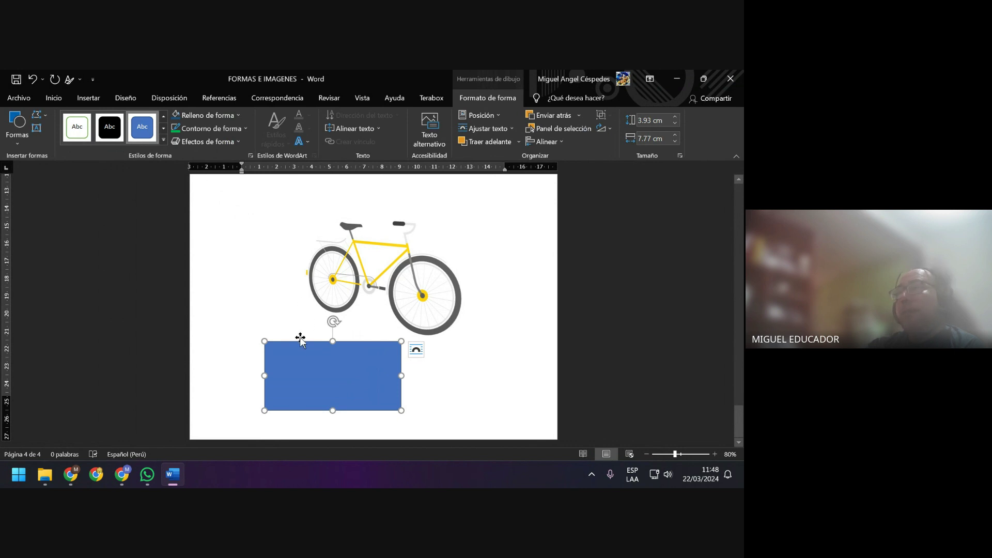
Fill the rectangle dark orange with a green outline and centre it under the bicycle
left_click(234, 115)
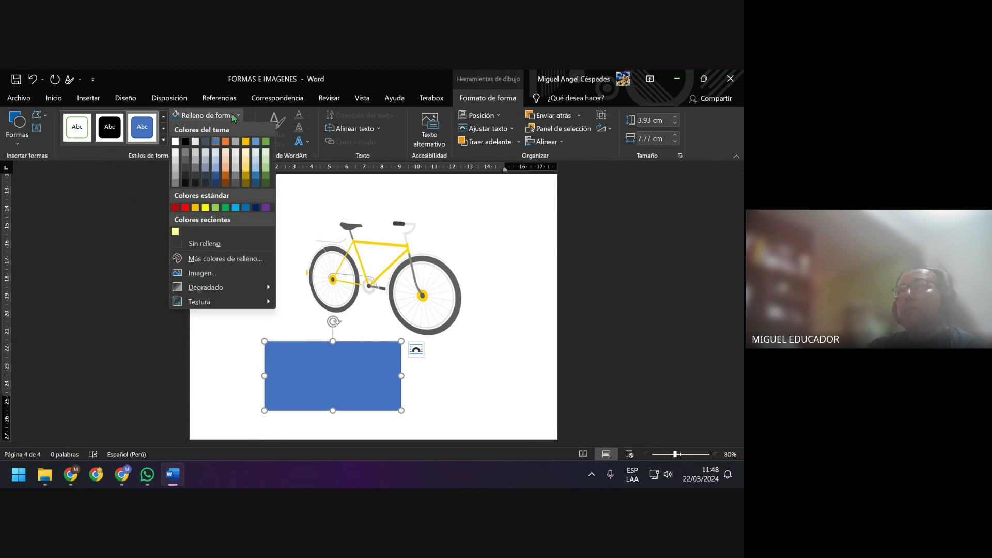
left_click(226, 177)
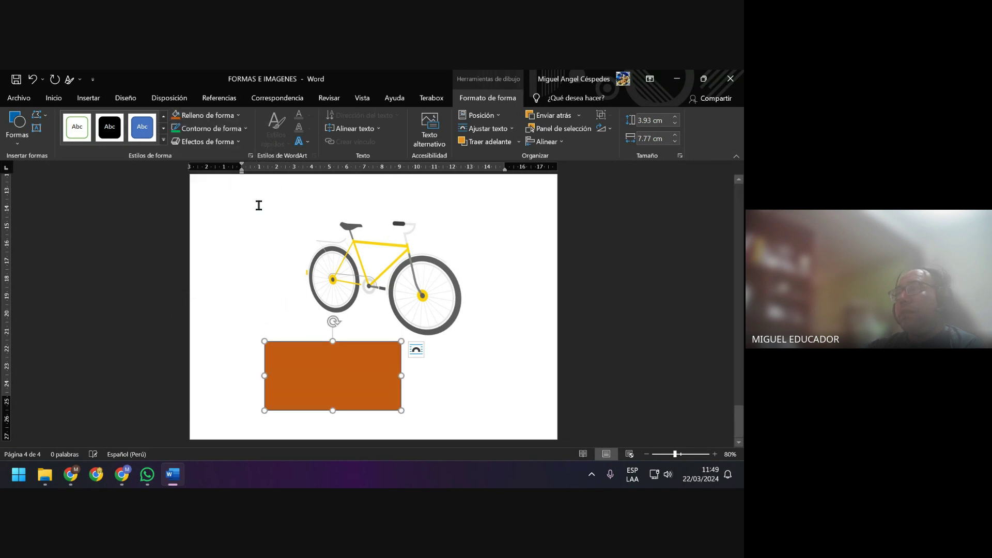
left_click(245, 129)
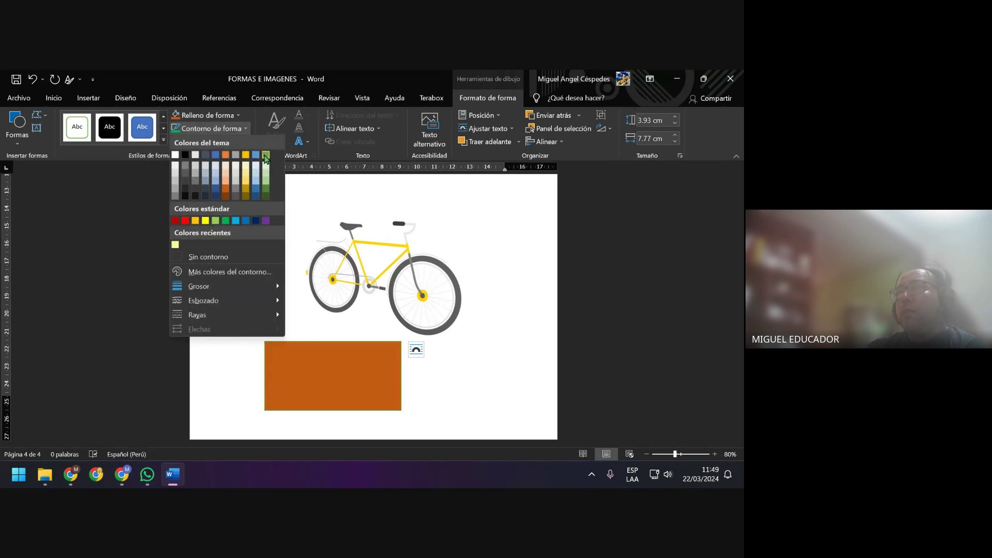
left_click(266, 156)
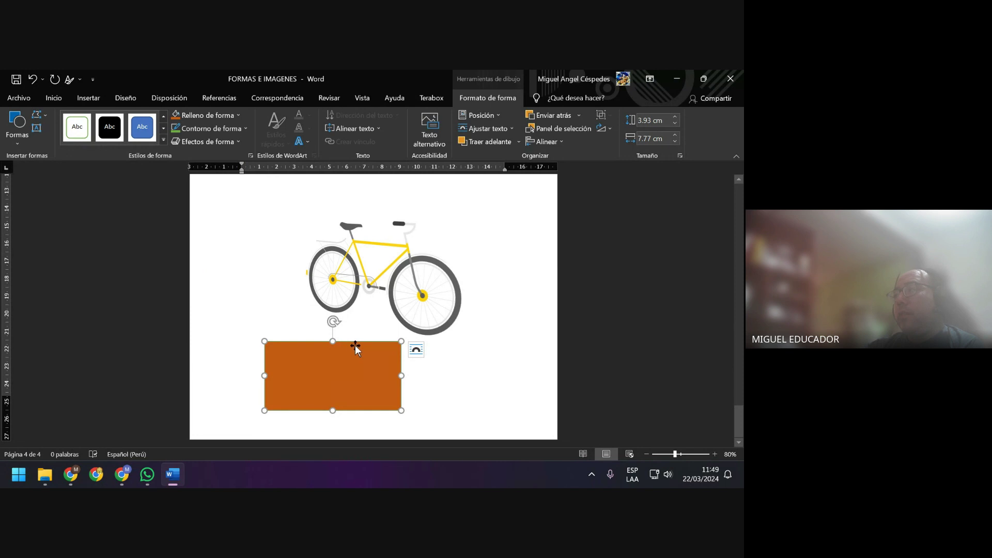
left_click_drag(386, 350, 426, 358)
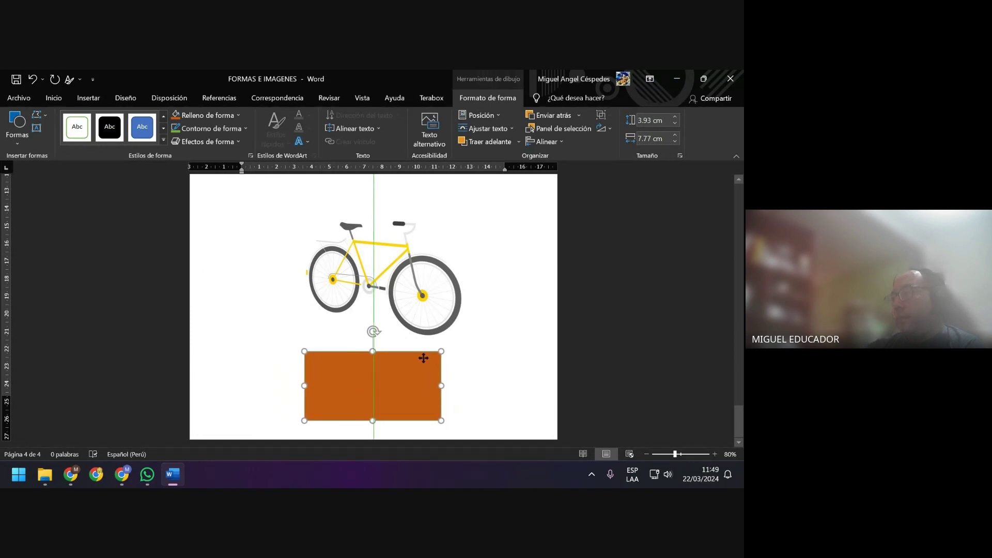
left_click(456, 359)
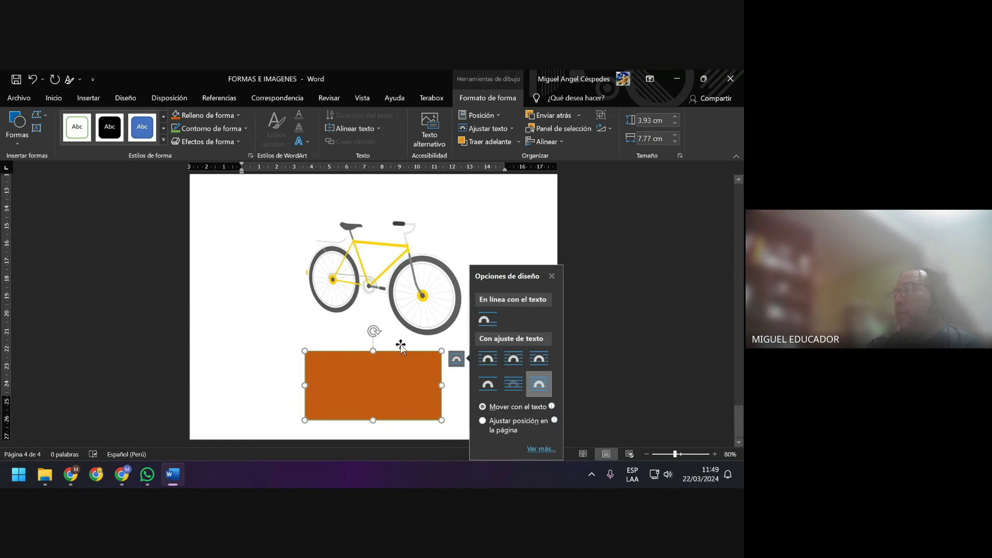
left_click(454, 192)
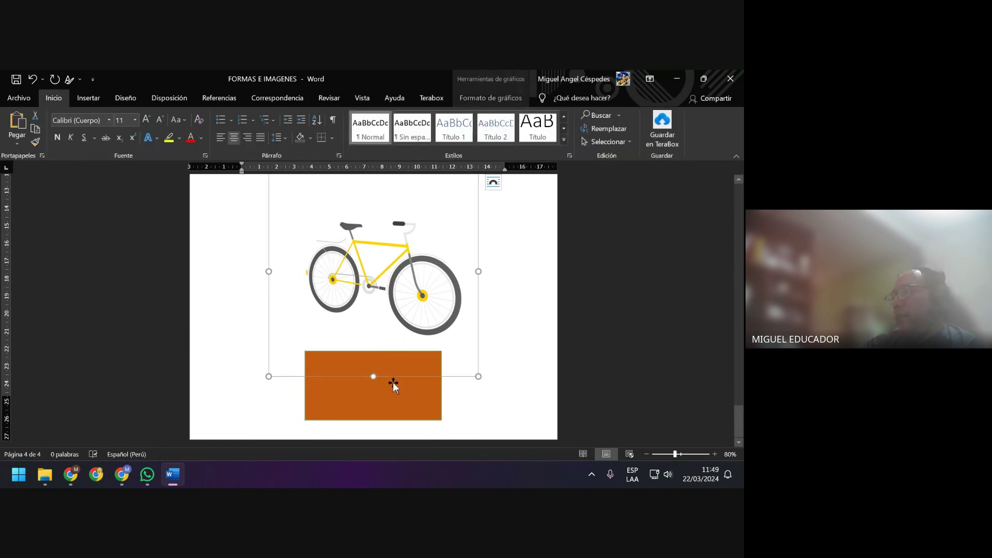
left_click(392, 384)
Copy the orange rectangle and shape two copies into tall bars on either side of the bicycle
mouse_move(386, 379)
left_mouse_down()
mouse_move(313, 381)
mouse_move(412, 381)
mouse_move(295, 385)
mouse_move(434, 381)
mouse_move(306, 381)
mouse_move(318, 381)
mouse_move(366, 310)
mouse_move(305, 214)
mouse_move(281, 224)
left_mouse_up()
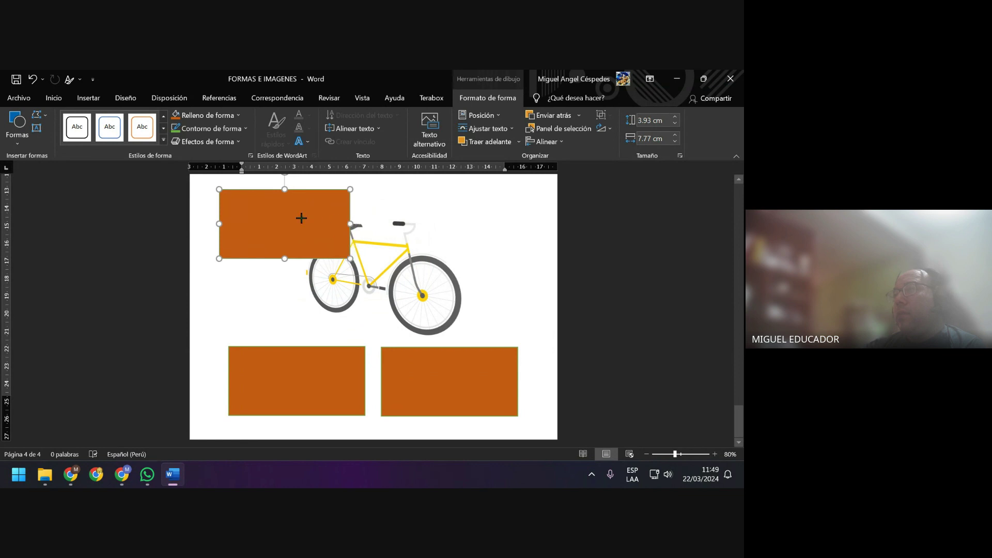
left_click_drag(251, 257, 251, 305)
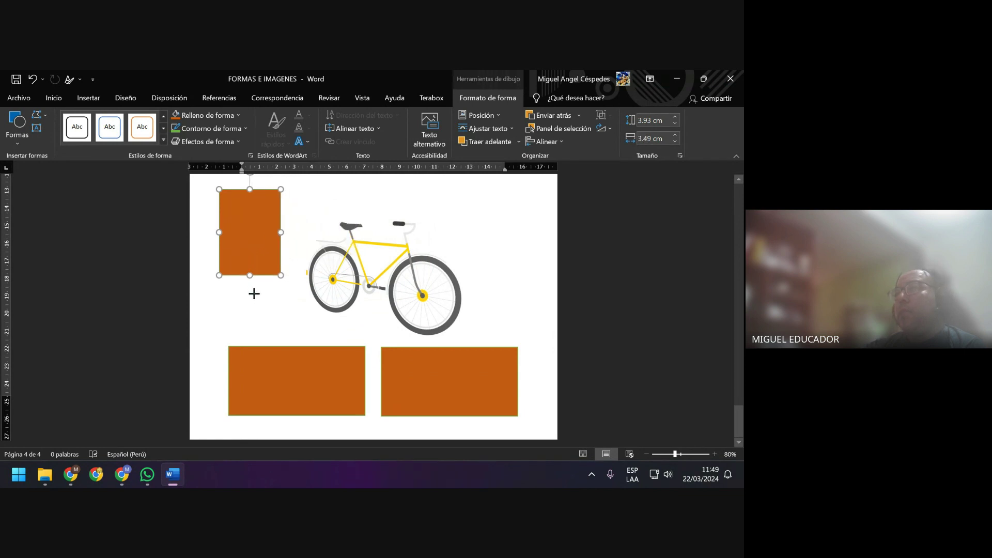
left_click_drag(255, 270, 265, 301)
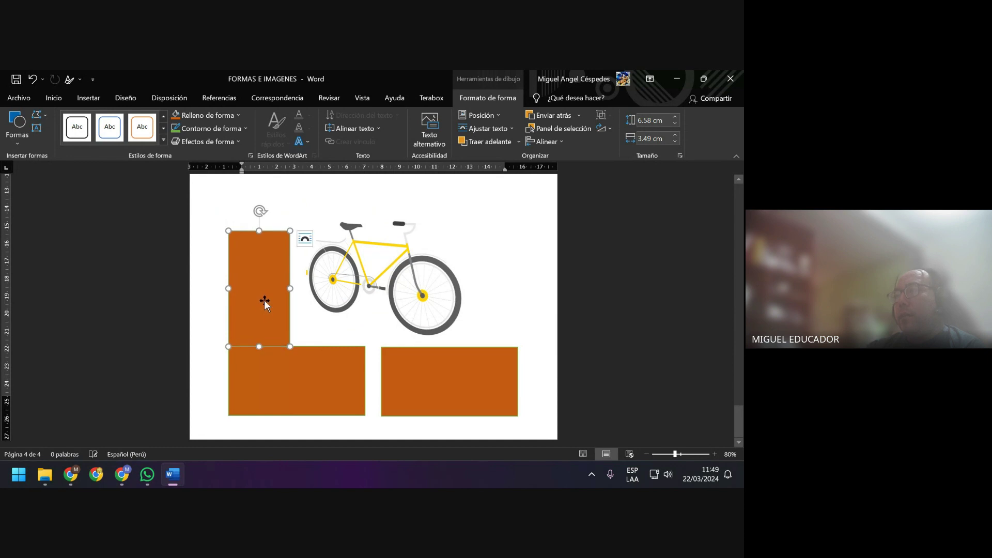
left_click(424, 349)
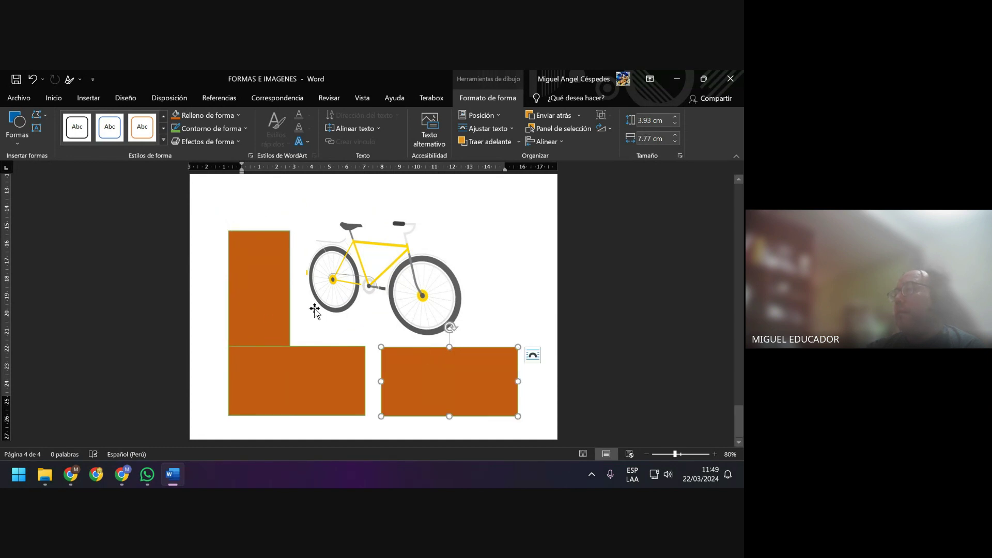
left_click_drag(284, 286, 470, 285)
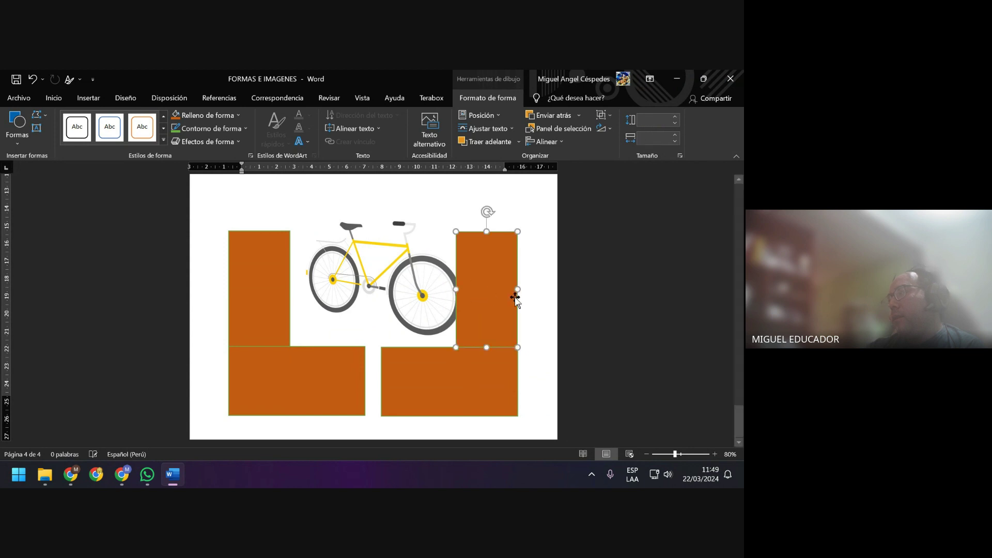
left_click(533, 315)
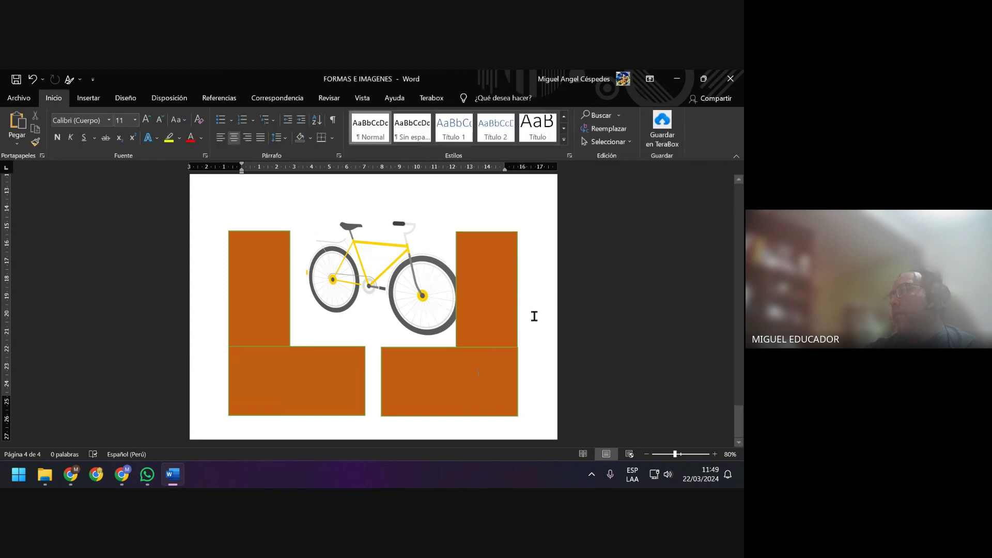
Shrink the bicycle picture to fit between the upright bars
left_click(412, 285)
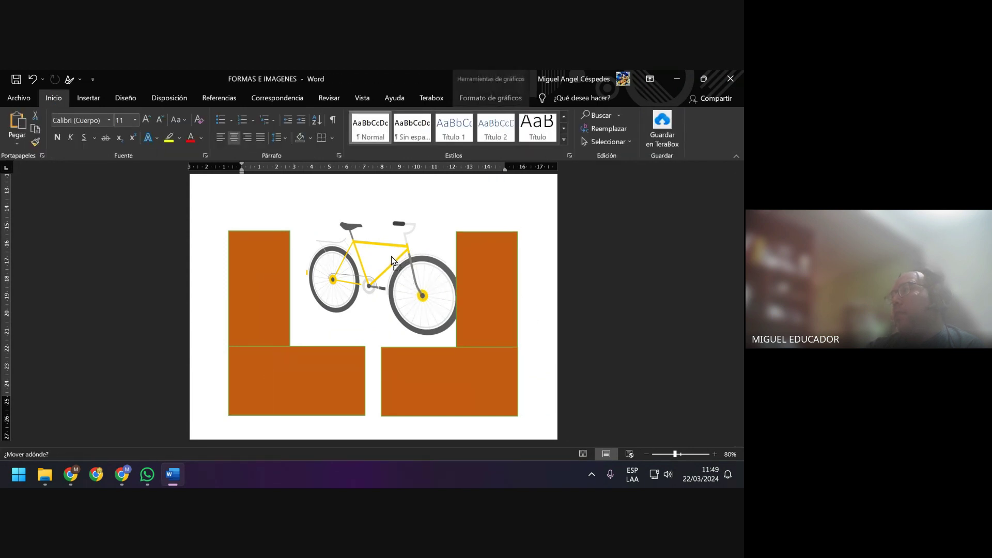
left_click(391, 257)
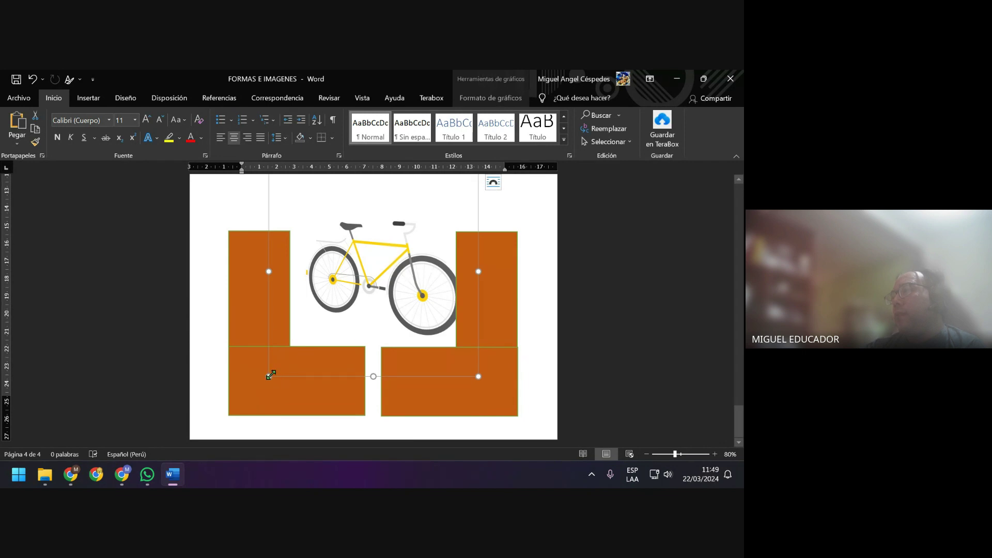
left_click_drag(268, 376, 313, 292)
Select all four orange rectangles together, then clear the selection
left_click(544, 224)
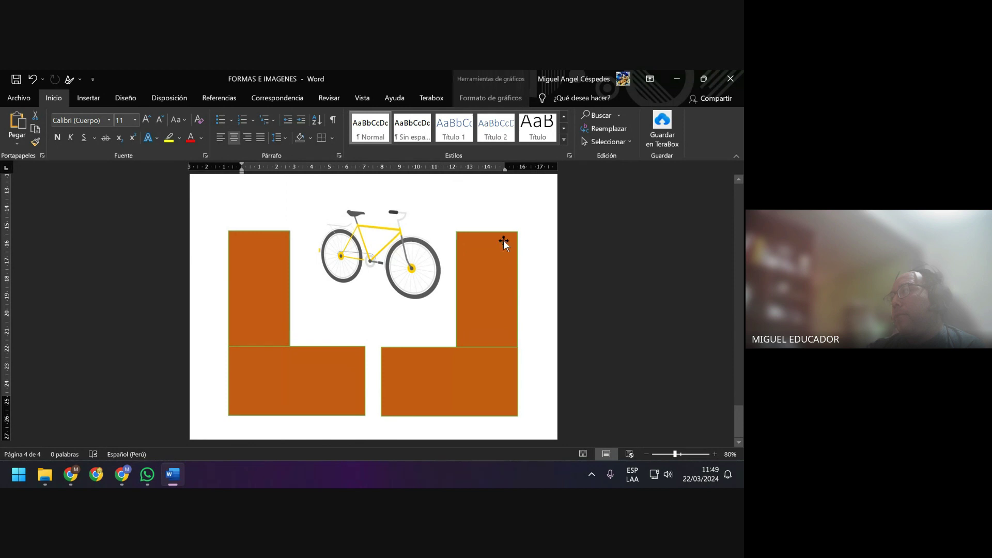
left_click(269, 268)
left_click(321, 378, "shift")
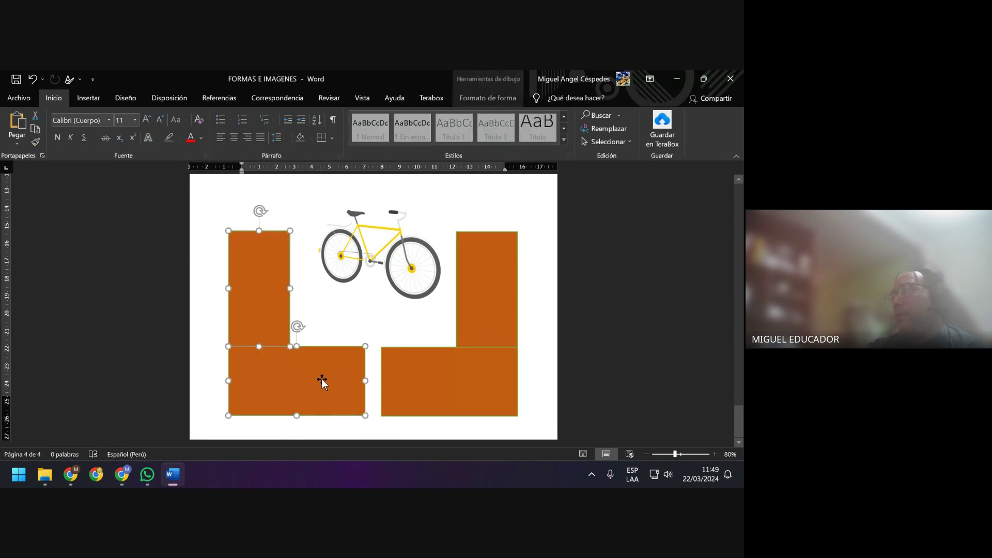
left_click(420, 380, "shift")
left_click(496, 299, "shift")
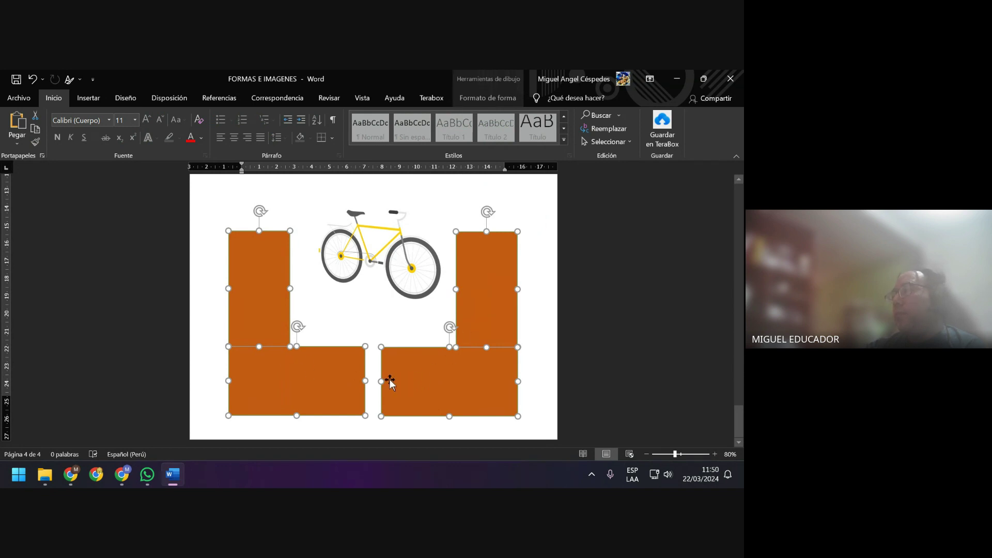
left_click(530, 271)
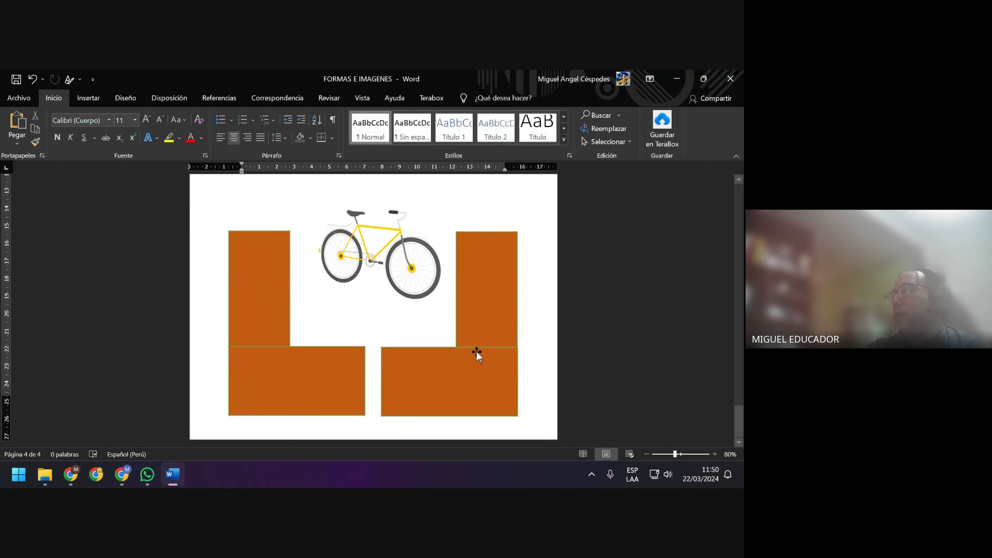
Extend the bottom-left rectangle to meet the bottom-right one and nudge the upper-right bar into alignment
left_click(366, 373)
left_click_drag(366, 380, 381, 379)
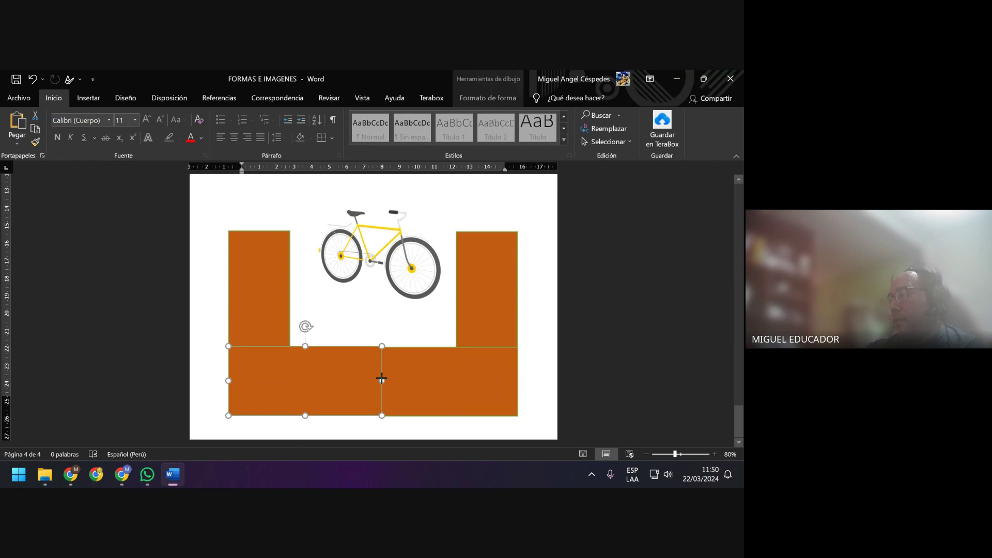
left_click_drag(382, 378, 383, 378)
left_click(527, 278)
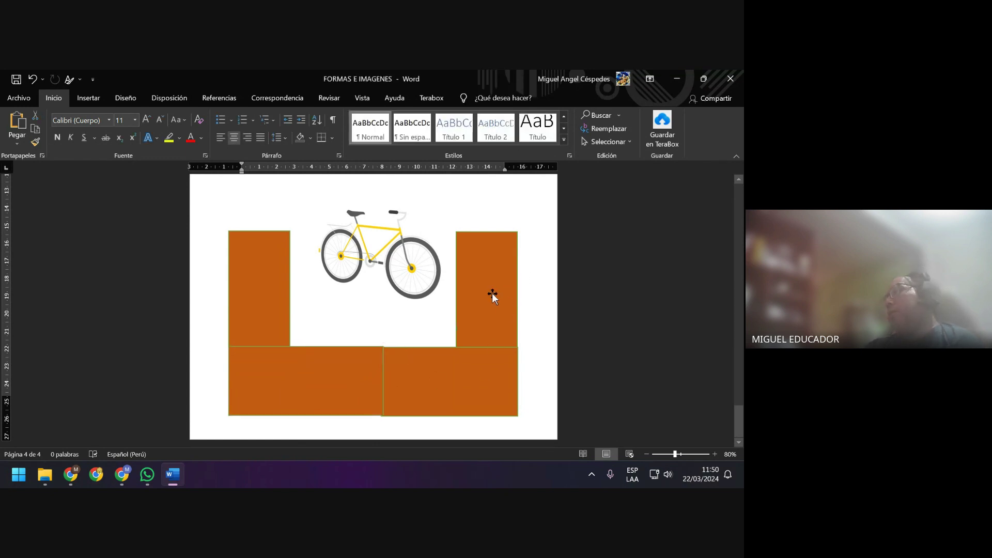
left_click(450, 380)
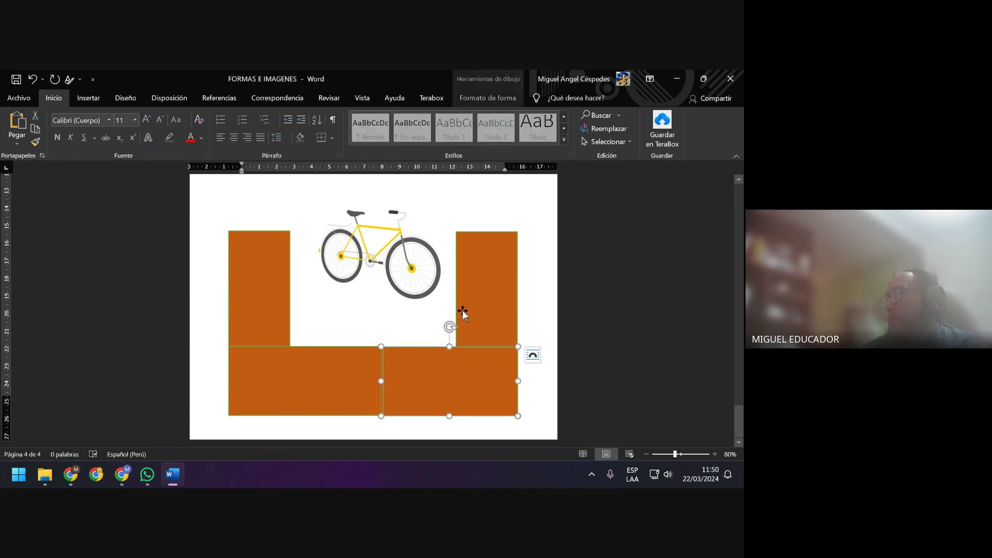
left_click(551, 281)
left_click(446, 387)
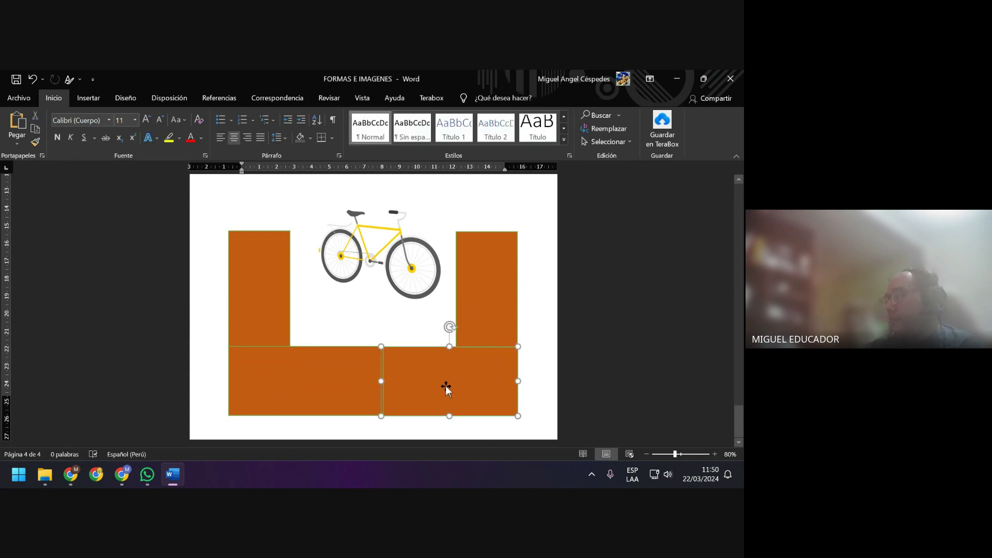
left_click(527, 282)
left_click(493, 299)
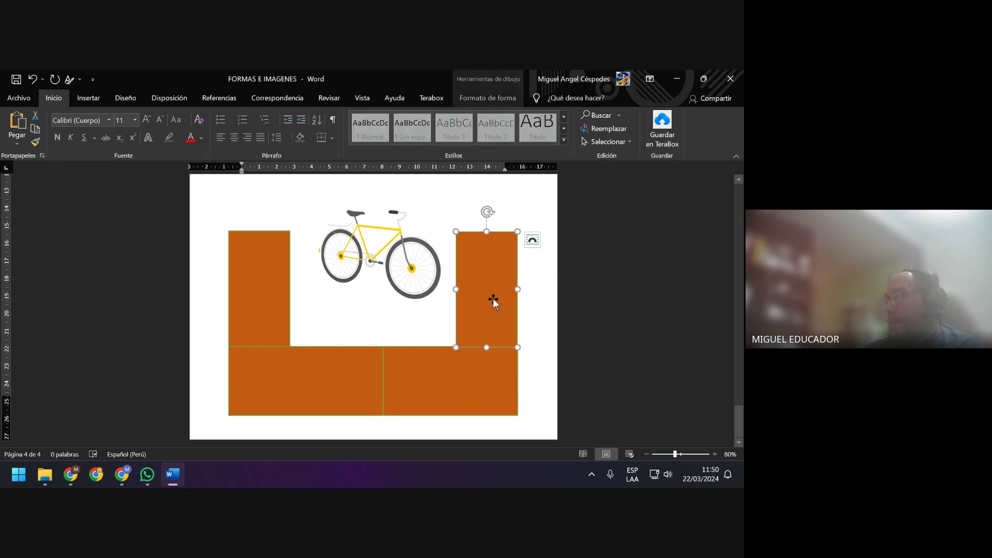
left_click_drag(493, 299, 493, 298)
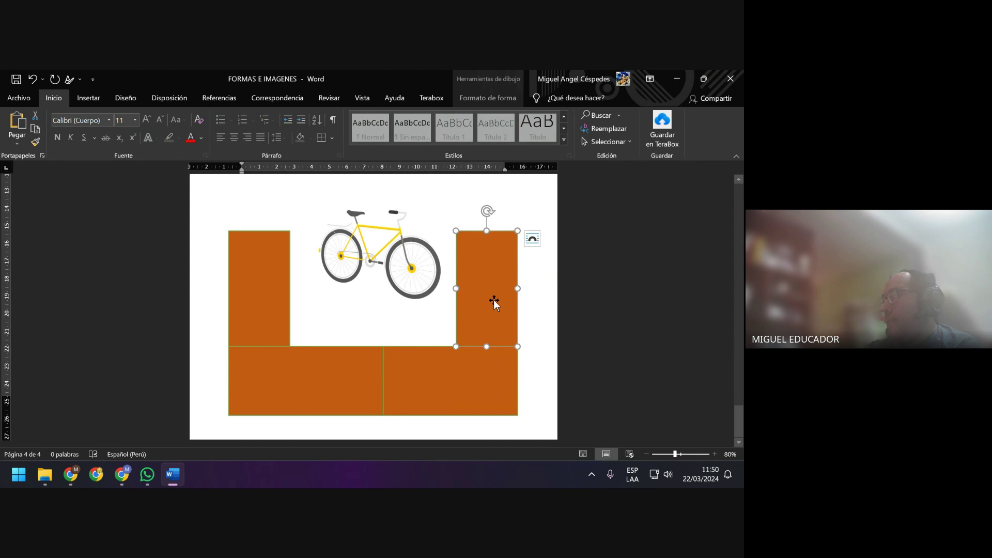
left_click(520, 288)
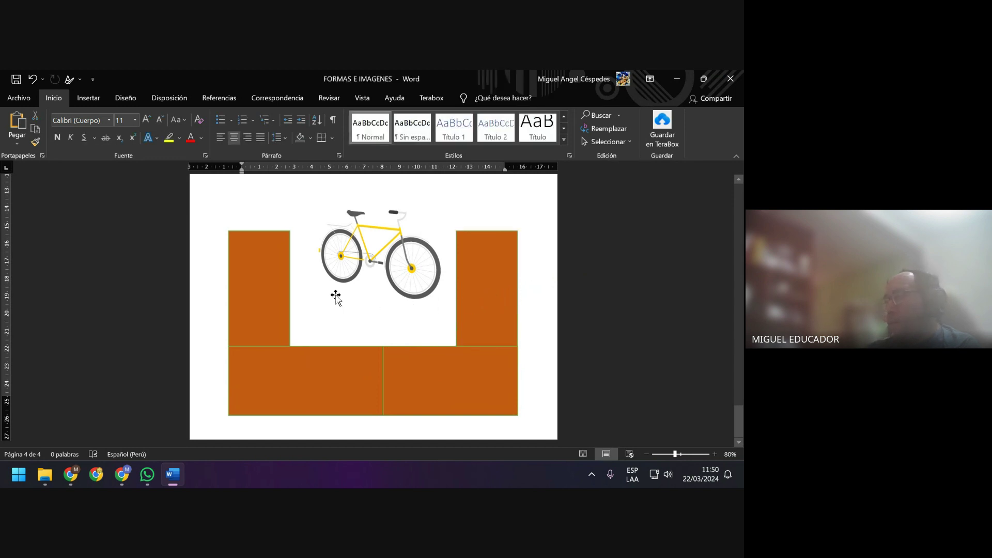
Select both upper rectangles together and show the Formato de forma options
left_click(269, 278)
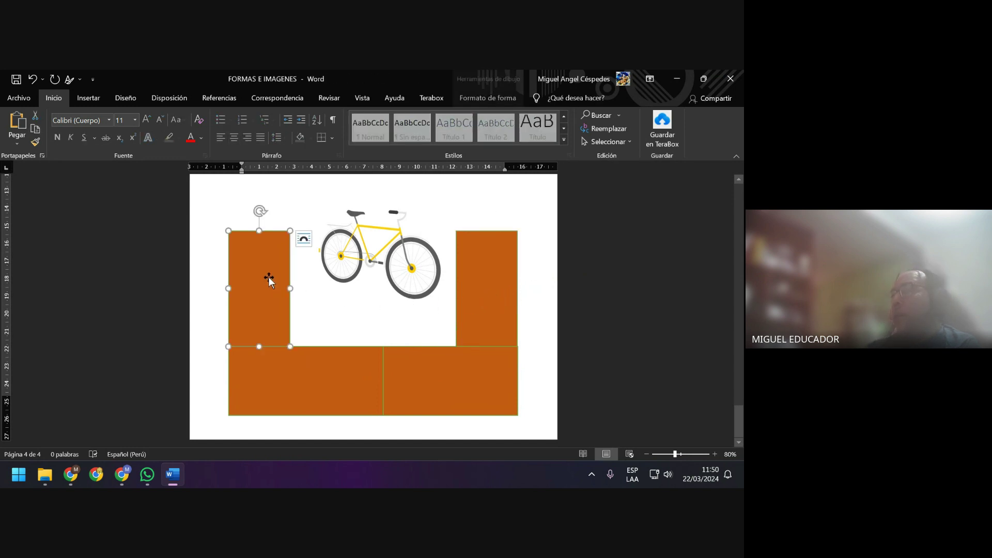
left_click(477, 268)
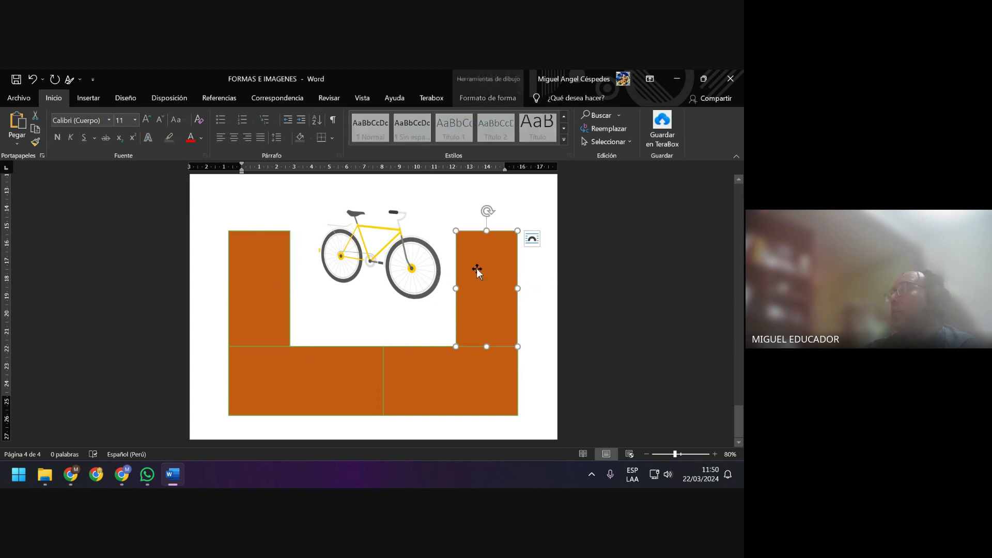
left_click(249, 267, "shift")
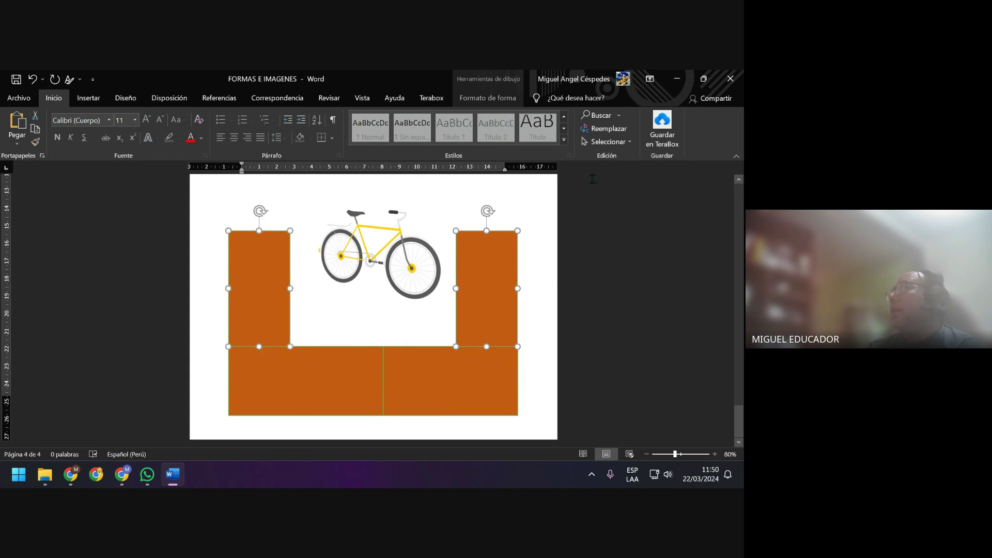
left_click(507, 105)
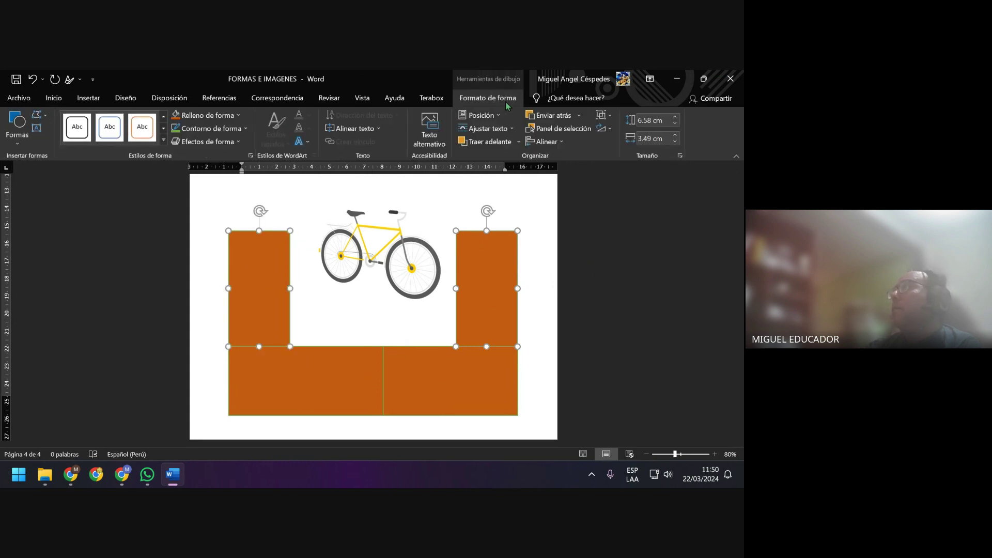
left_click(499, 115)
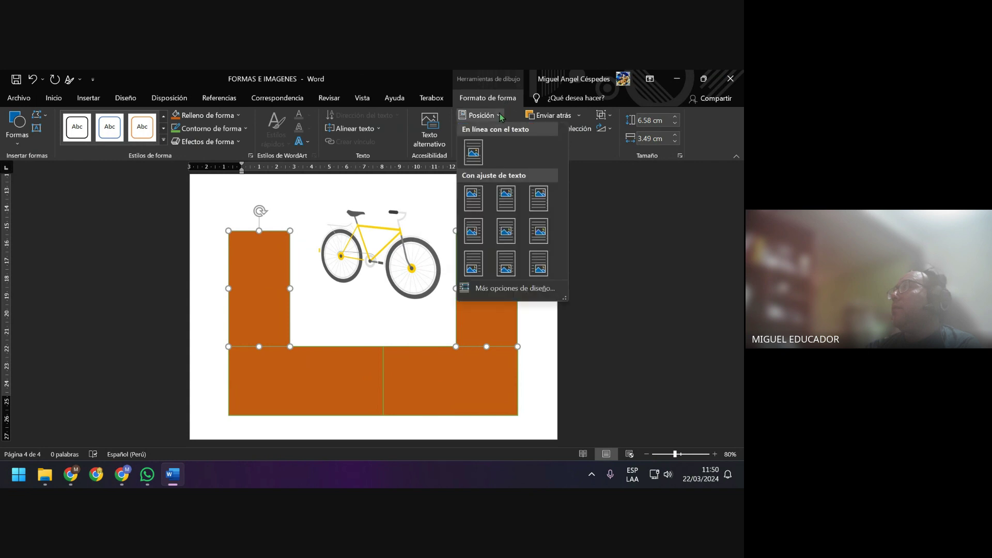
left_click(587, 156)
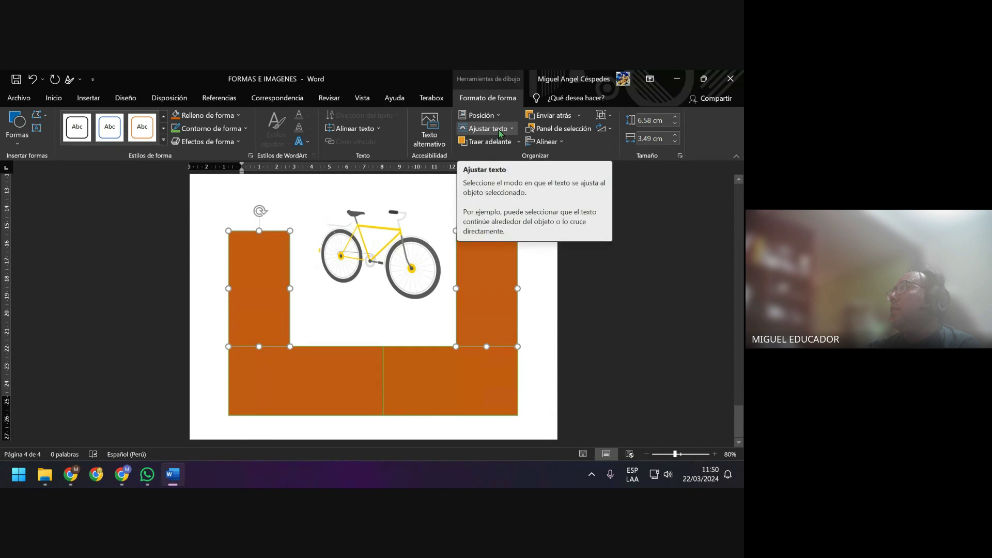
left_click(611, 130)
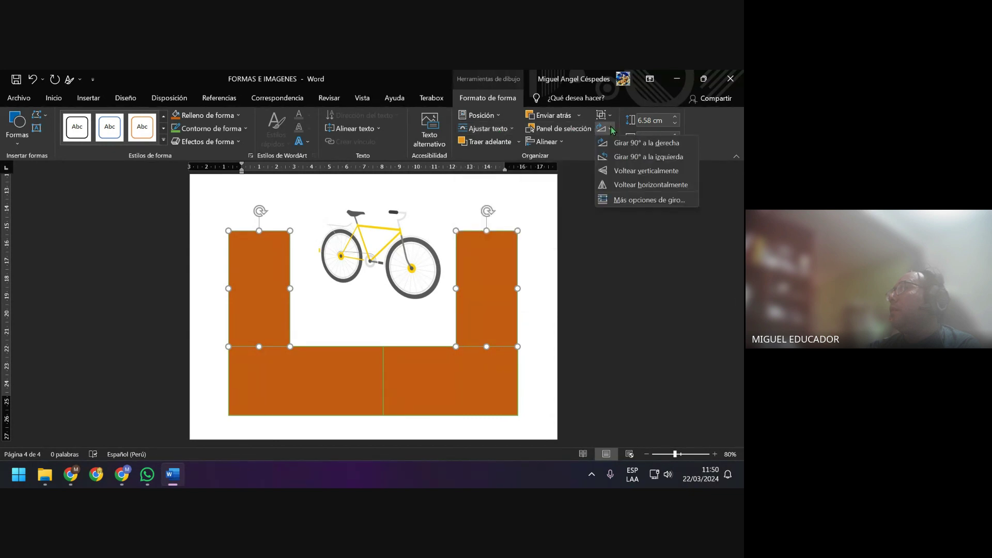
left_click(348, 130)
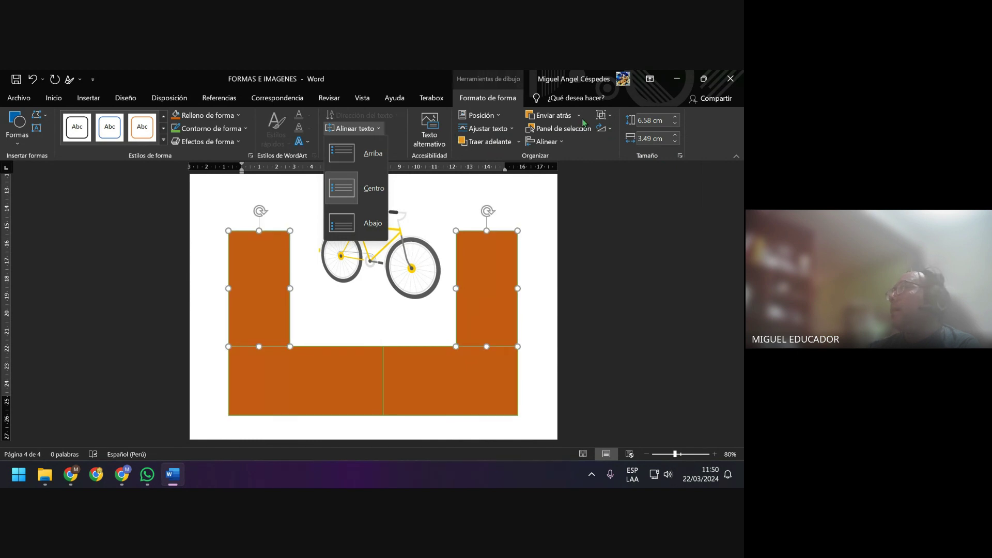
left_click(565, 142)
left_click(564, 143)
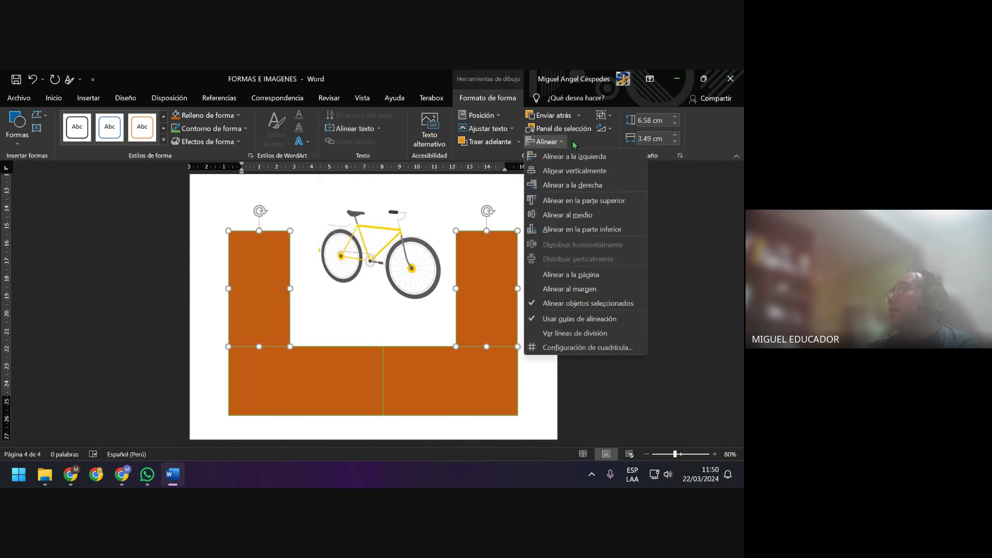
left_click(590, 201)
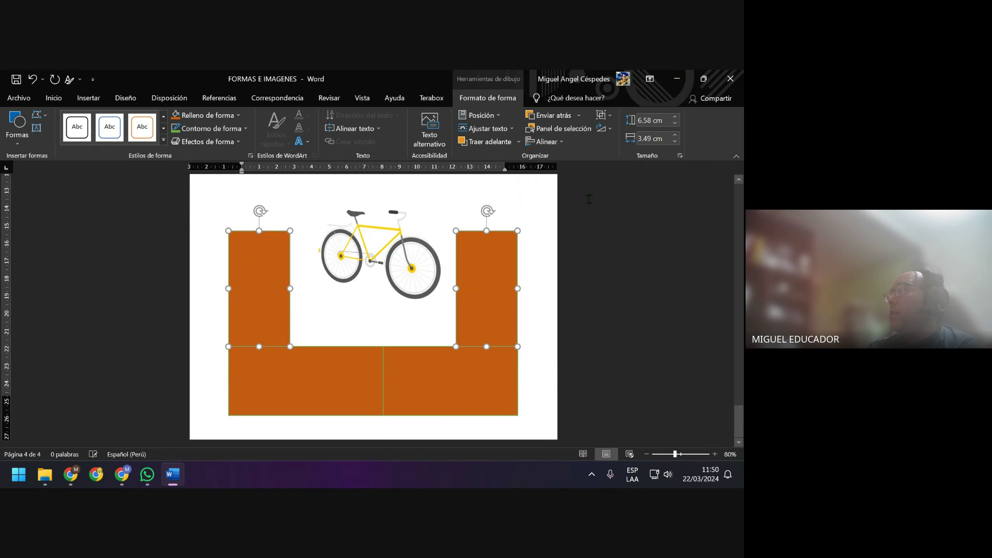
left_click(548, 240)
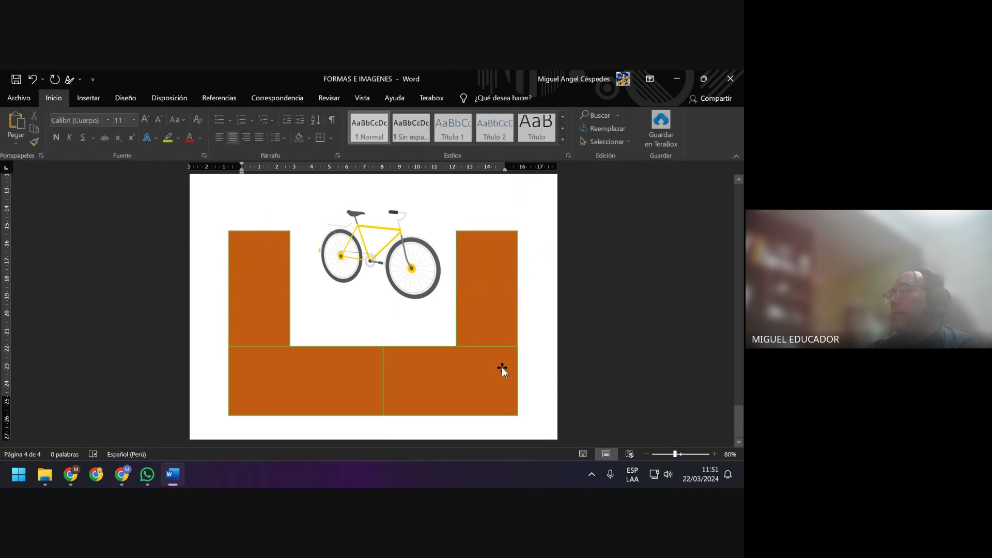
left_click(309, 383)
left_click(435, 387, "shift")
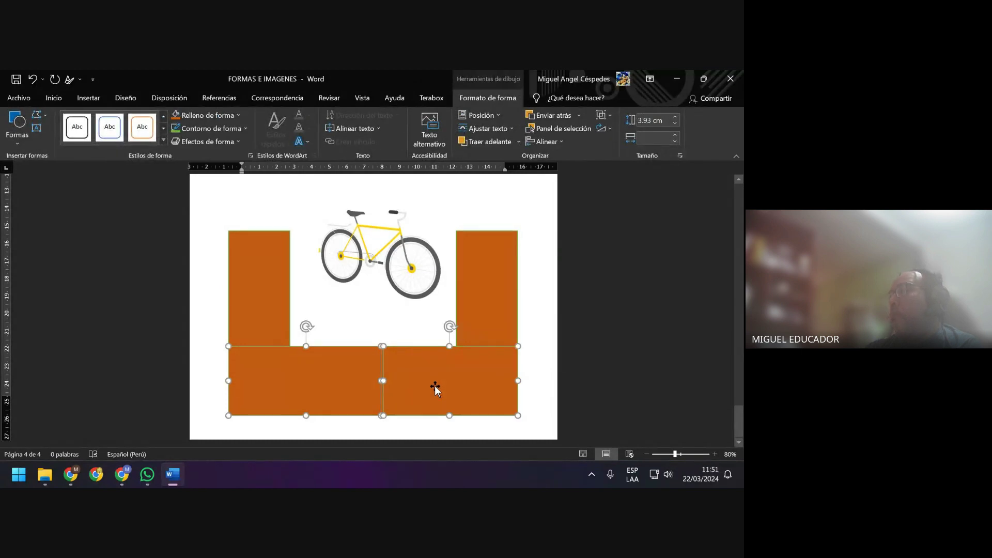
Spread the two bottom bars apart, moving the left bar up between the tall rectangles
left_click_drag(450, 376, 454, 382)
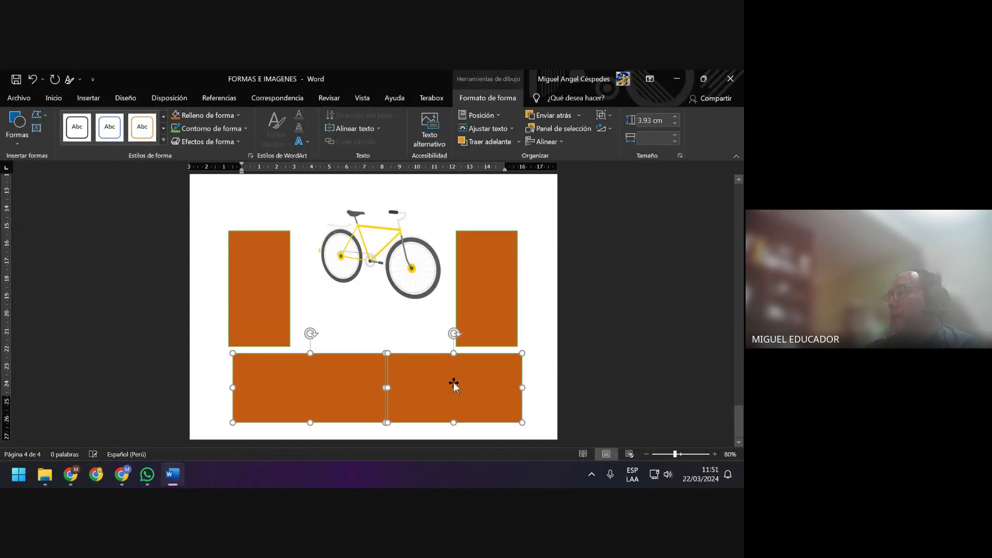
left_click(353, 329)
left_click(340, 372)
left_click_drag(358, 408, 407, 365)
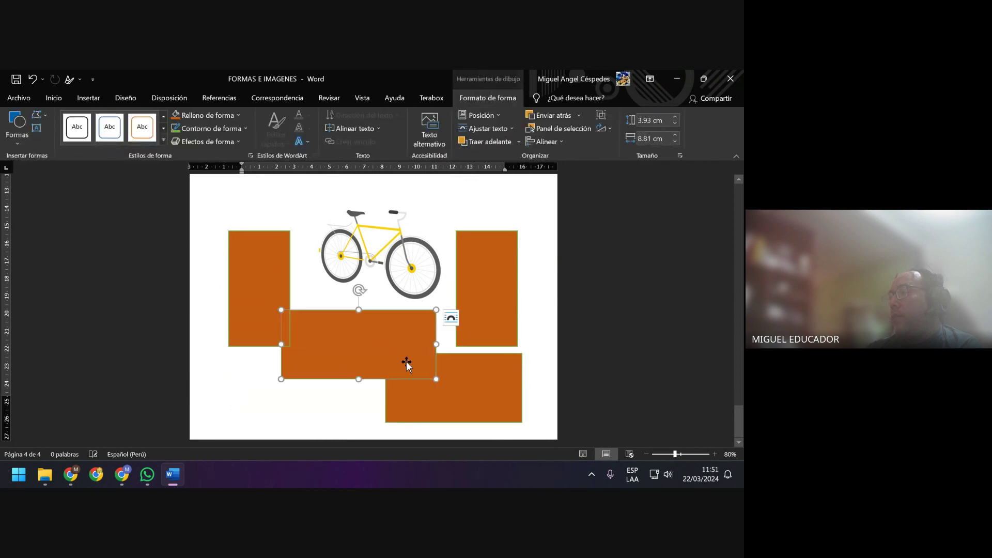
left_click_drag(461, 385, 408, 389)
Move the right tall rectangle down and right, and the left one slightly left
left_click_drag(517, 311, 528, 328)
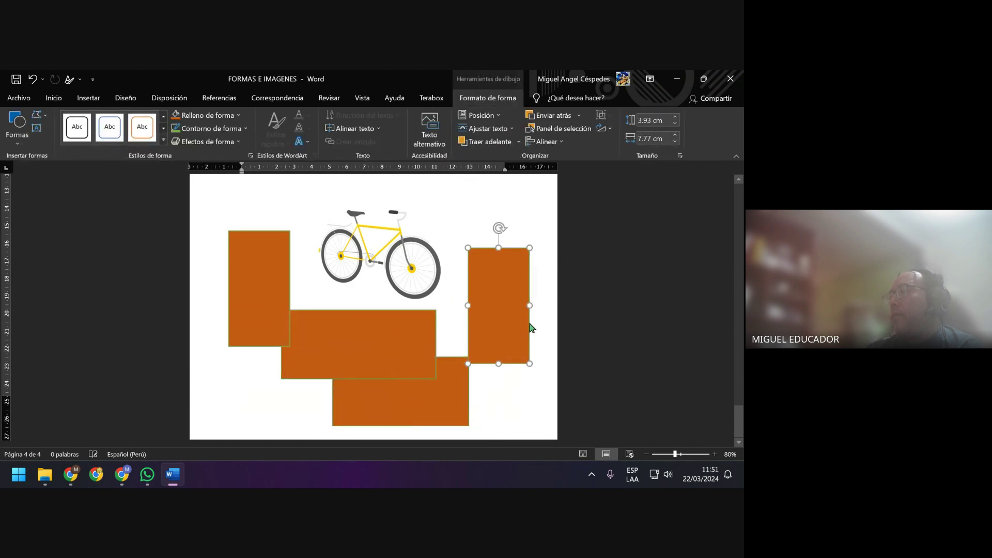
mouse_move(240, 254)
left_mouse_down()
mouse_move(287, 268)
mouse_move(243, 264)
mouse_move(244, 281)
left_mouse_up()
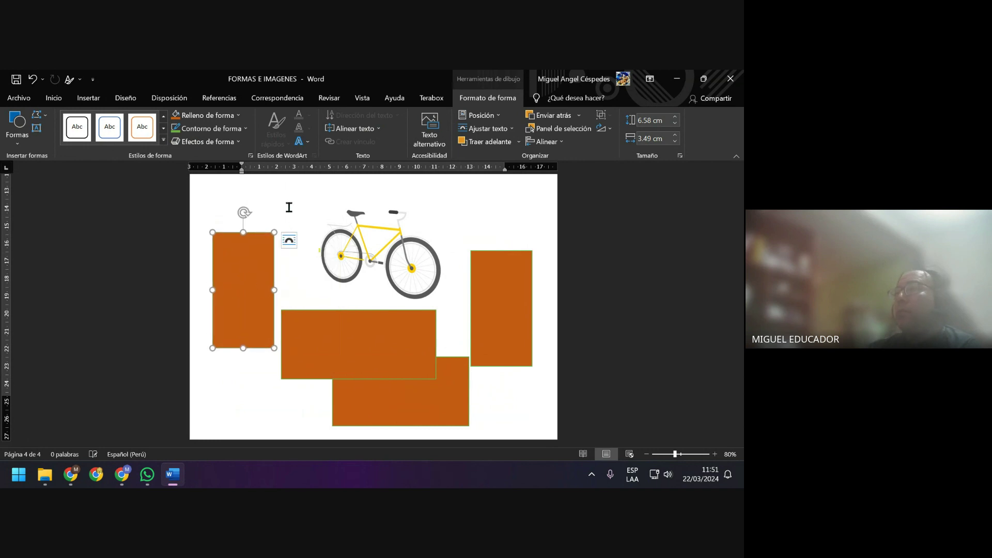
left_click(289, 207)
left_click(249, 259)
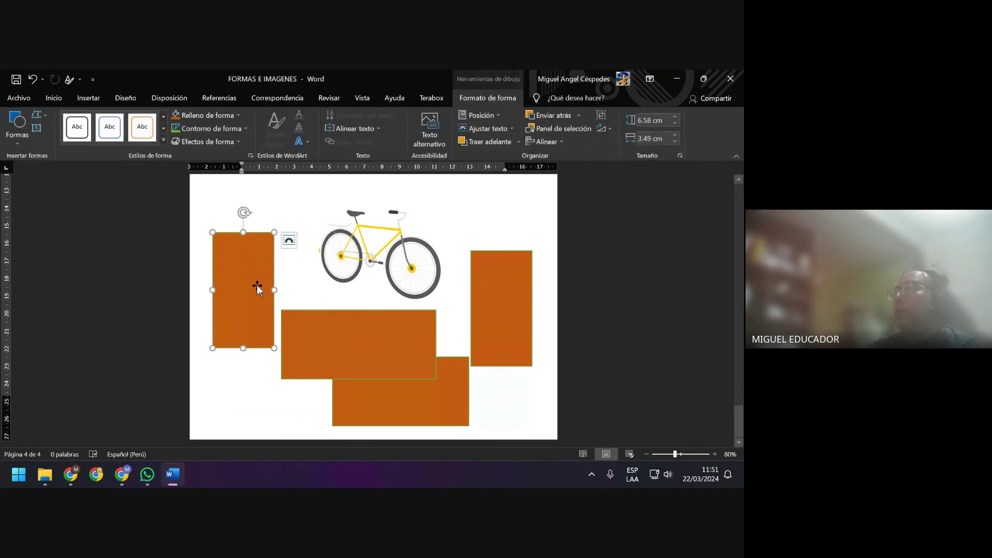
left_click(504, 301, "shift")
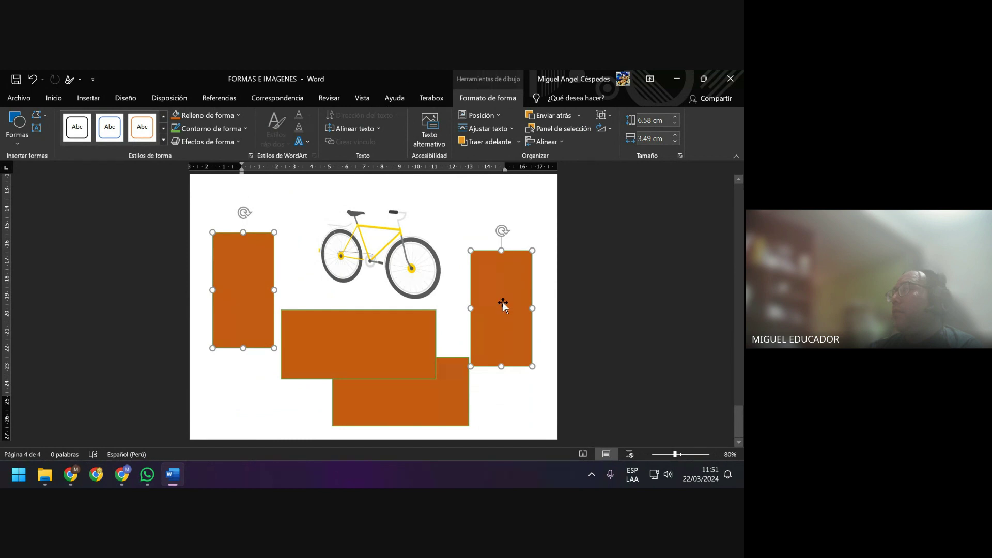
left_click(535, 223)
left_click(518, 279)
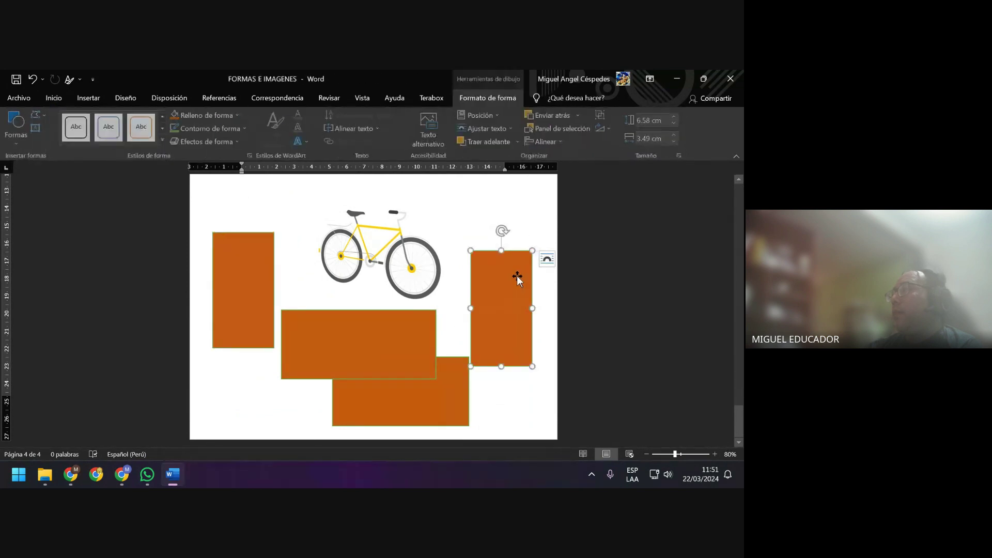
right_click(517, 279)
Fill the right tall rectangle with blue
left_click(556, 182)
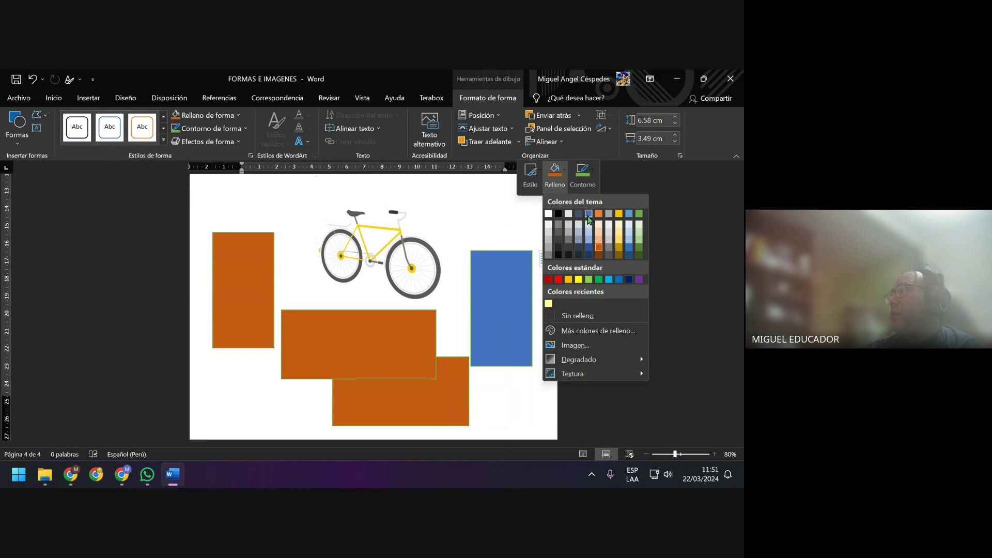
left_click(589, 214)
left_click(547, 223)
Align the top of the blue rectangle with the top of the left orange rectangle
left_click(260, 251)
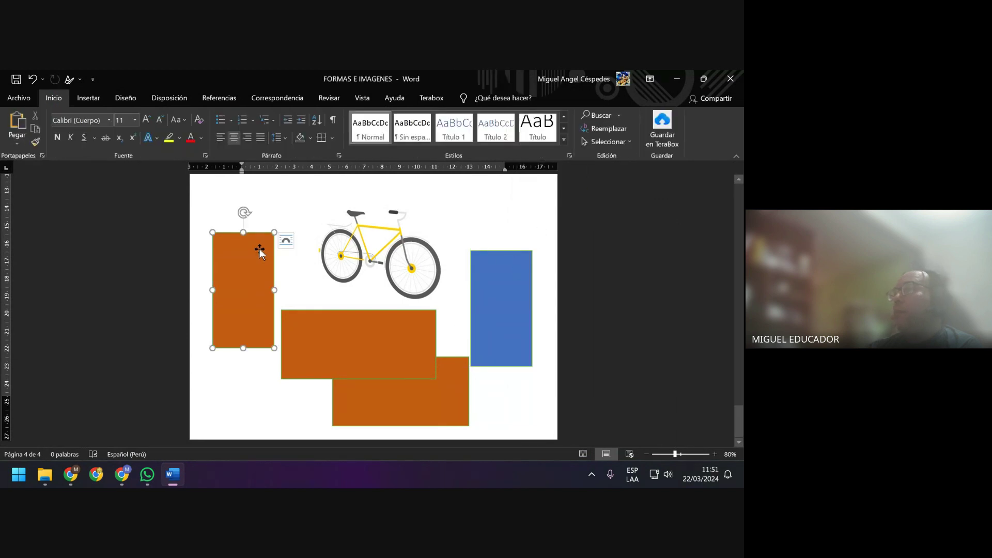
left_click(491, 269, "shift")
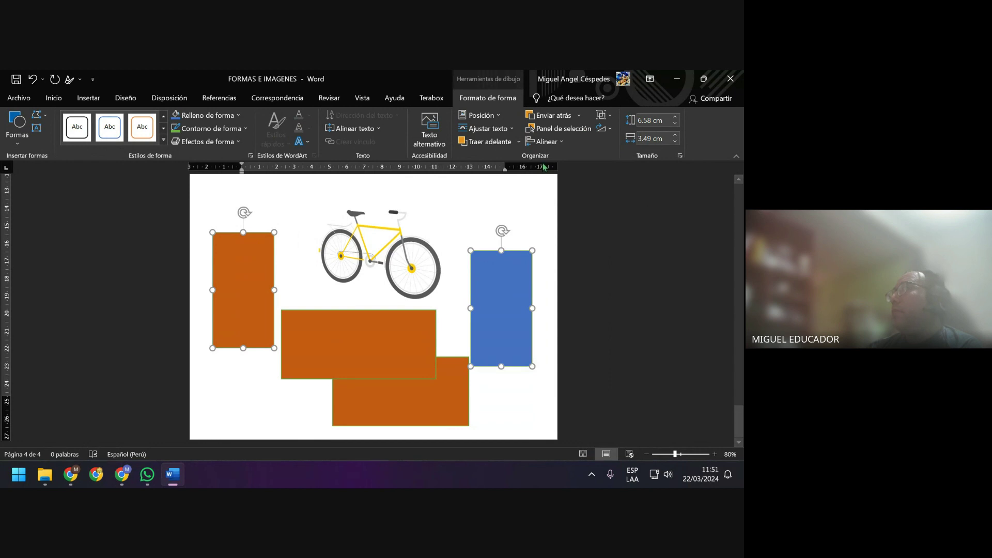
left_click(503, 131)
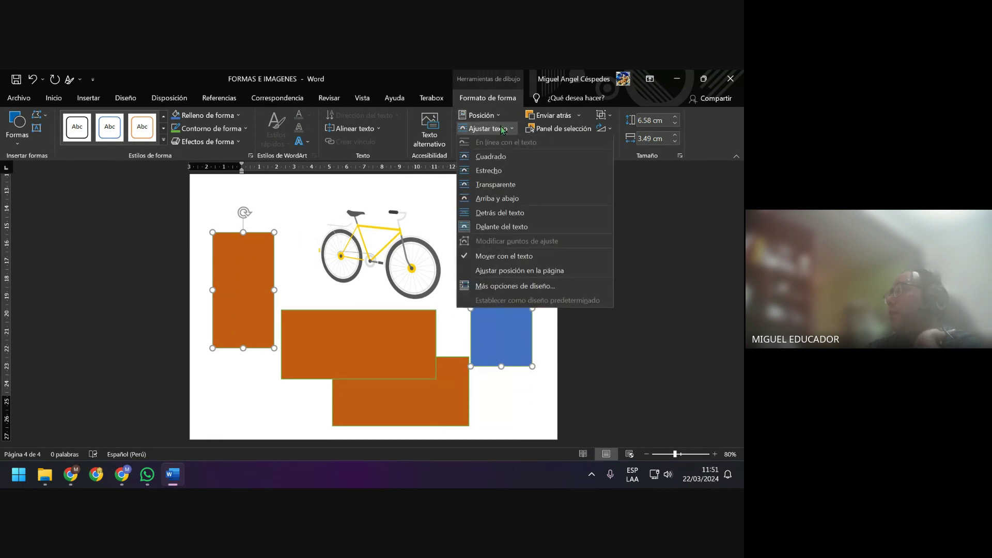
left_click(511, 96)
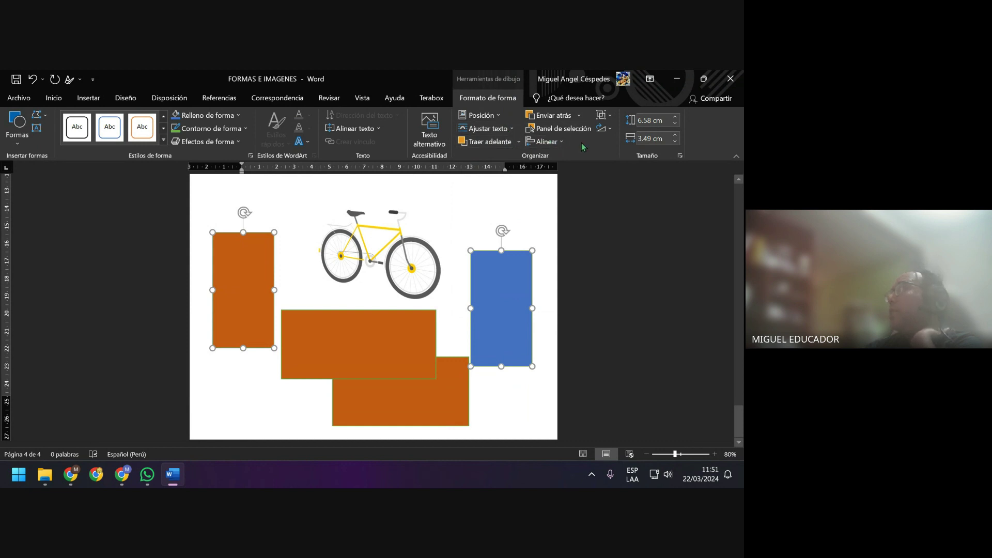
left_click(611, 116)
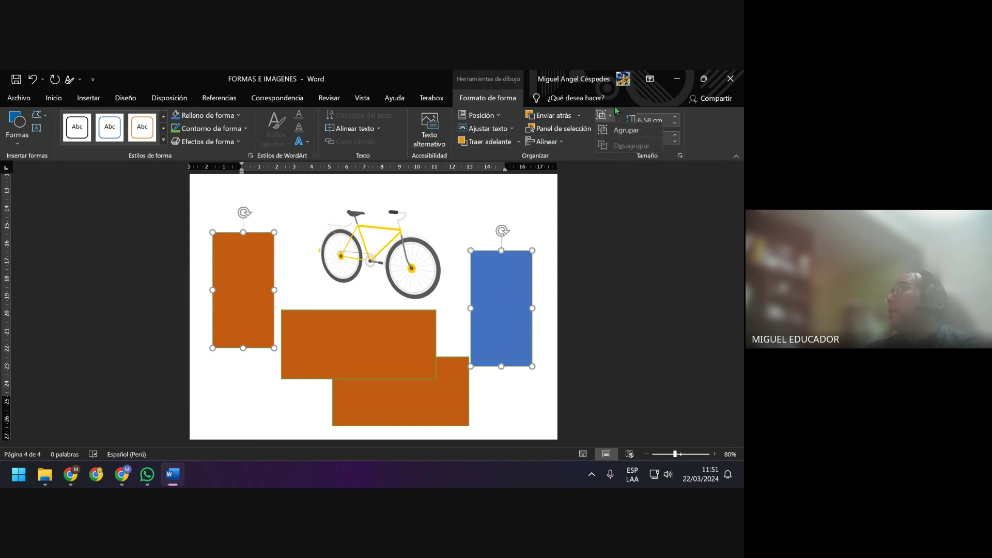
left_click(605, 129)
left_click(566, 142)
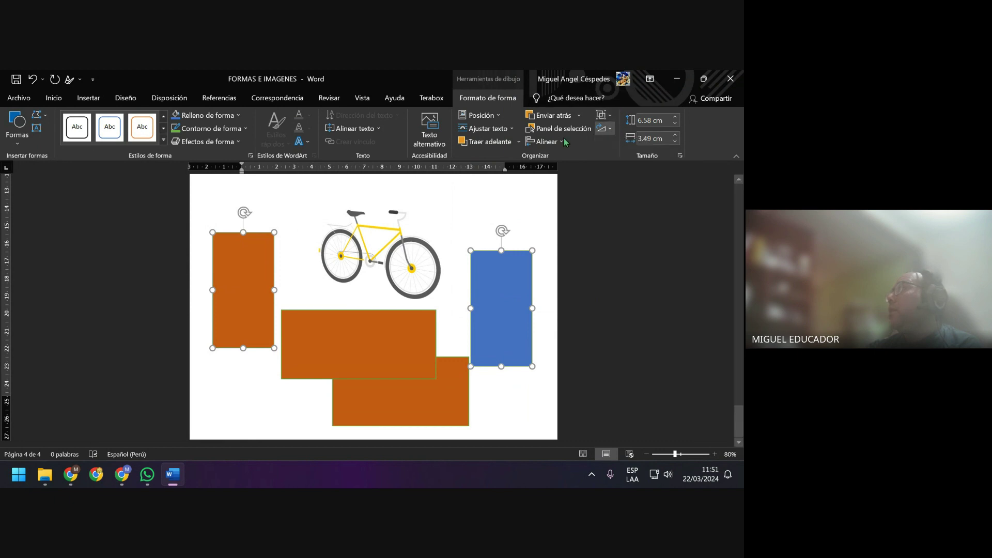
left_click(563, 143)
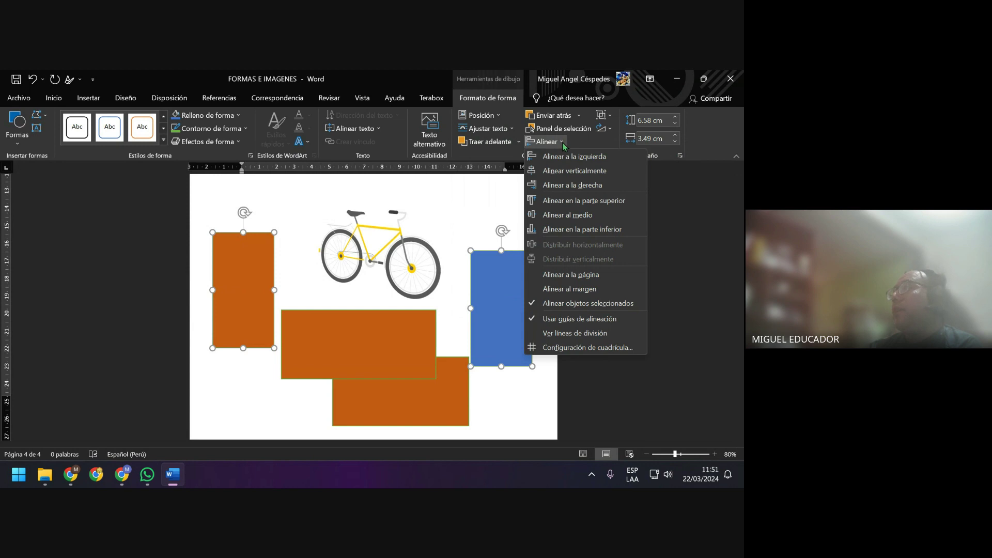
left_click(564, 201)
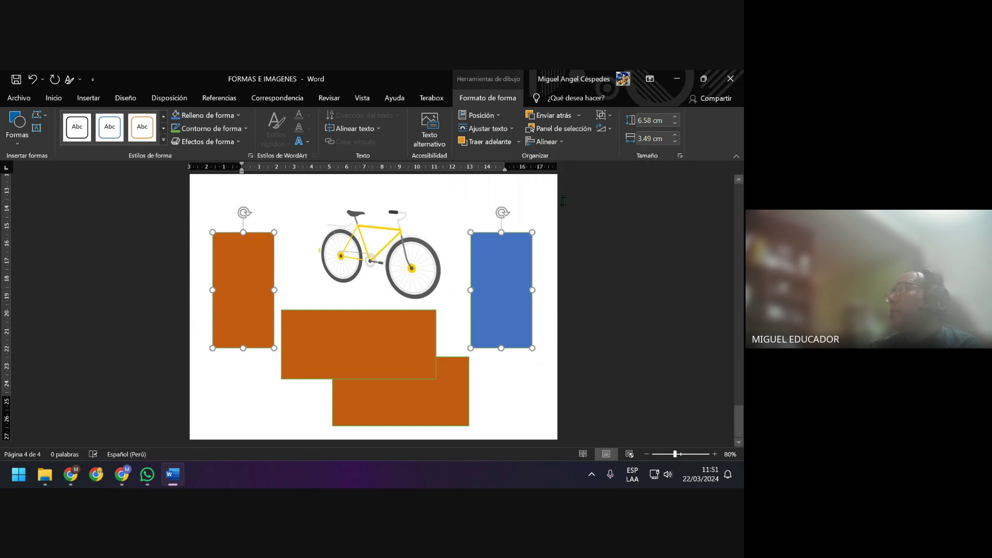
left_click(538, 216)
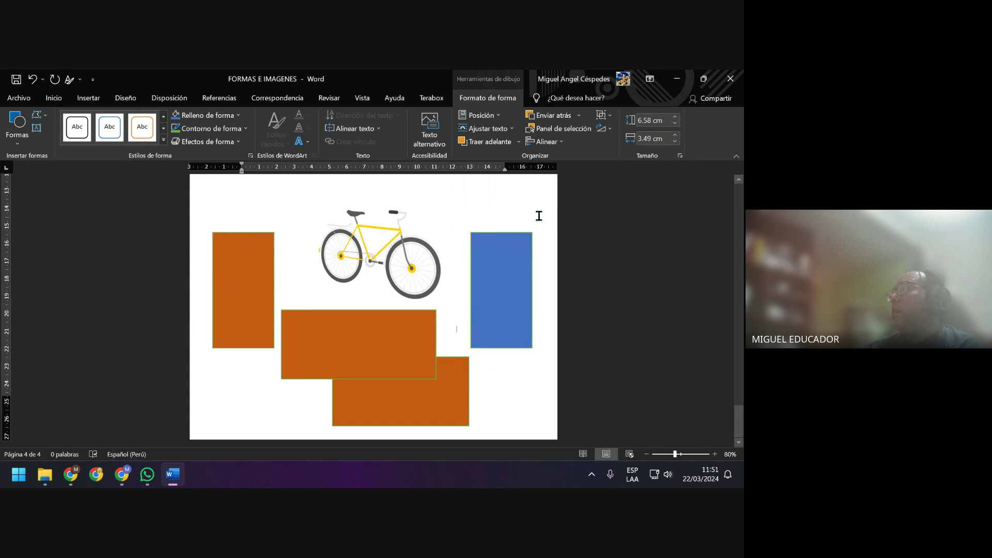
Move the tall orange rectangle beside the bicycle and top-align it with the blue rectangle
left_click(247, 262)
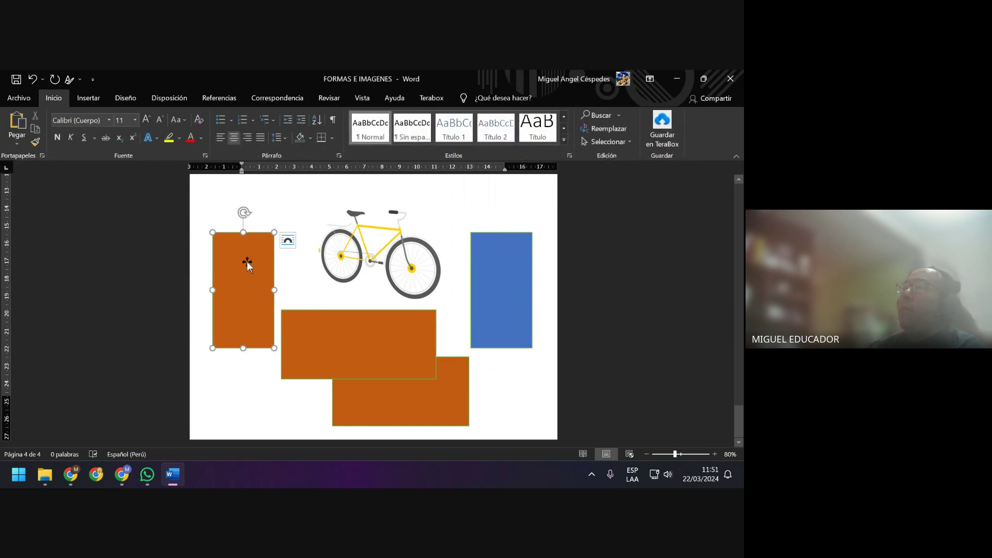
left_click(489, 282)
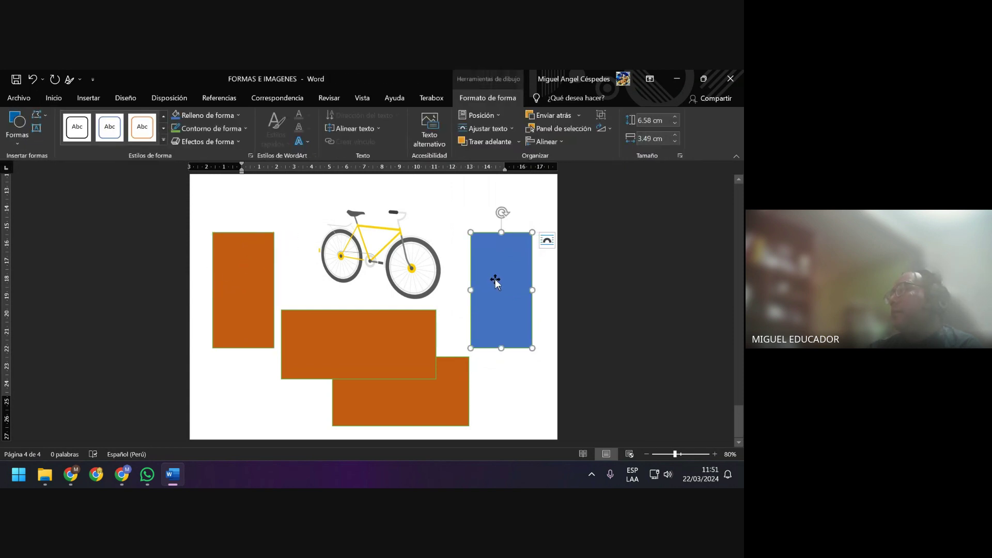
left_click_drag(270, 281, 346, 317)
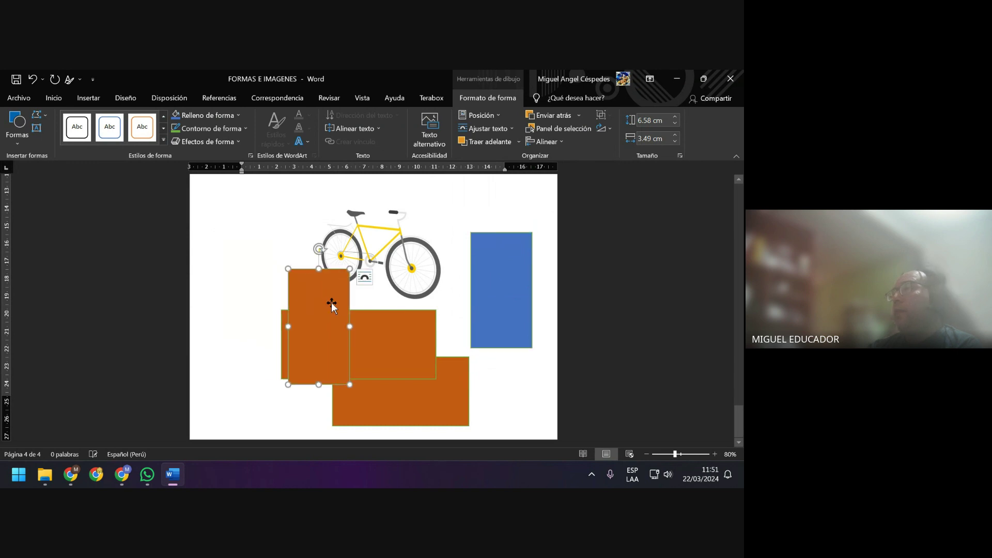
left_click(501, 283)
left_click_drag(503, 281, 496, 282)
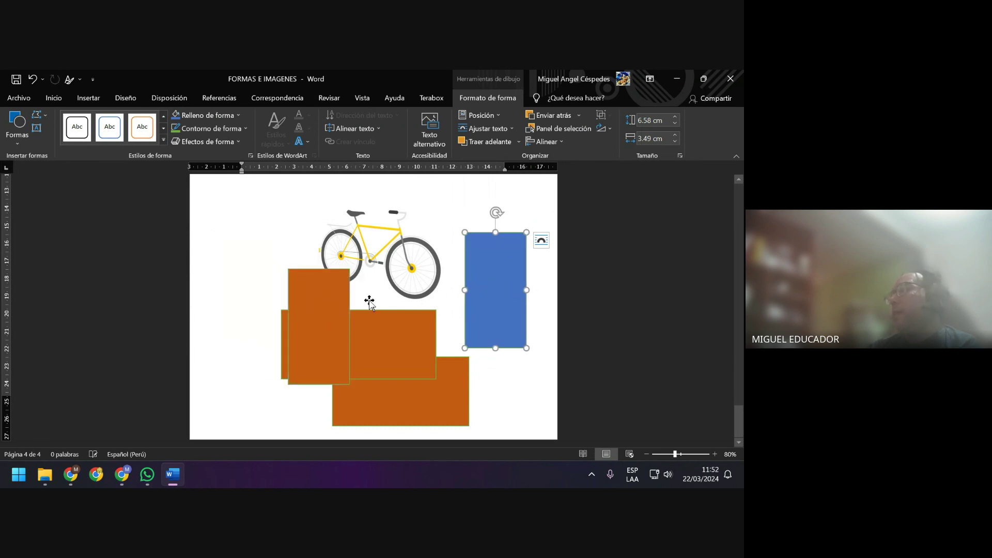
left_click(338, 308, "shift")
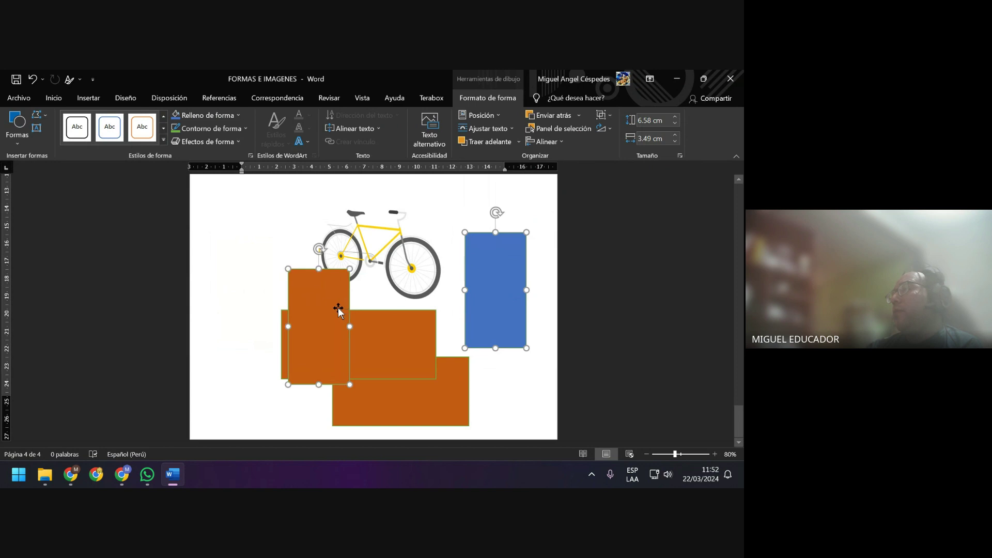
left_click(546, 141)
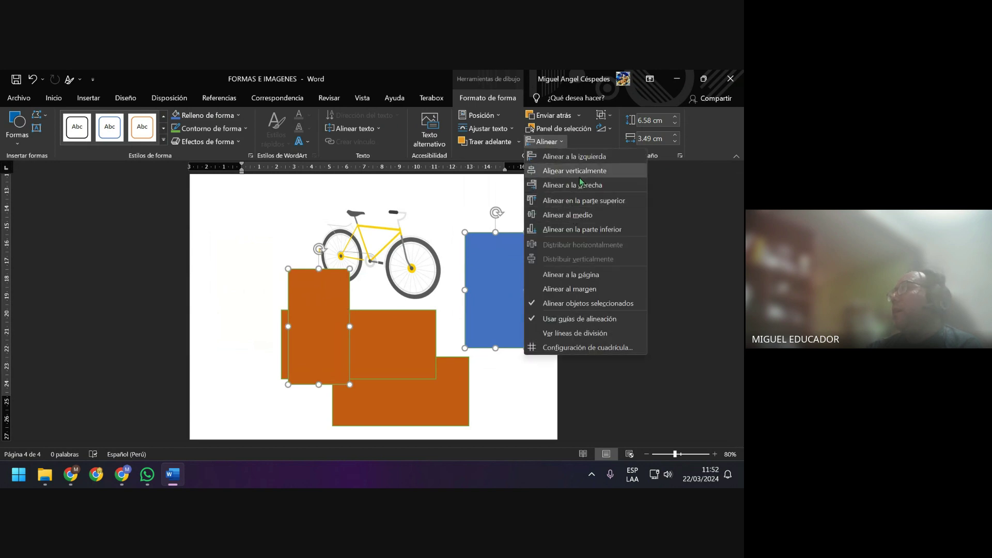
left_click(592, 202)
left_click(542, 213)
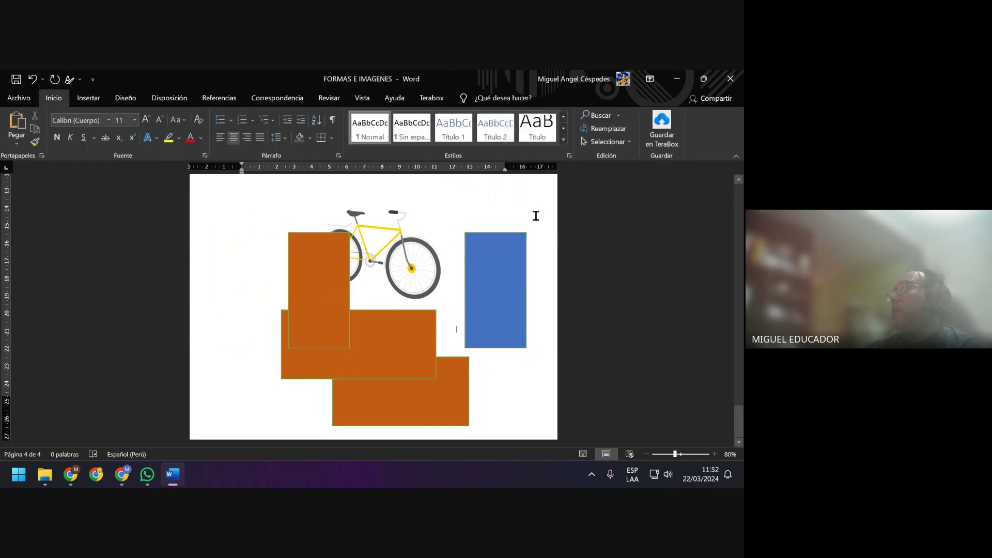
Move the orange rectangle to the page's left, re-align its top, and lower the middle bar
left_click(490, 242)
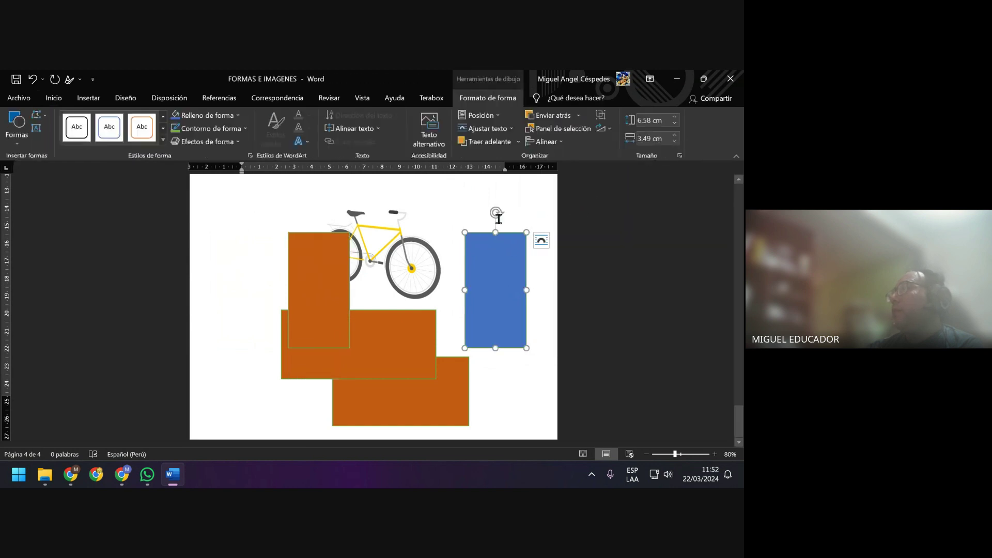
left_click(449, 222)
left_click_drag(341, 264, 291, 267)
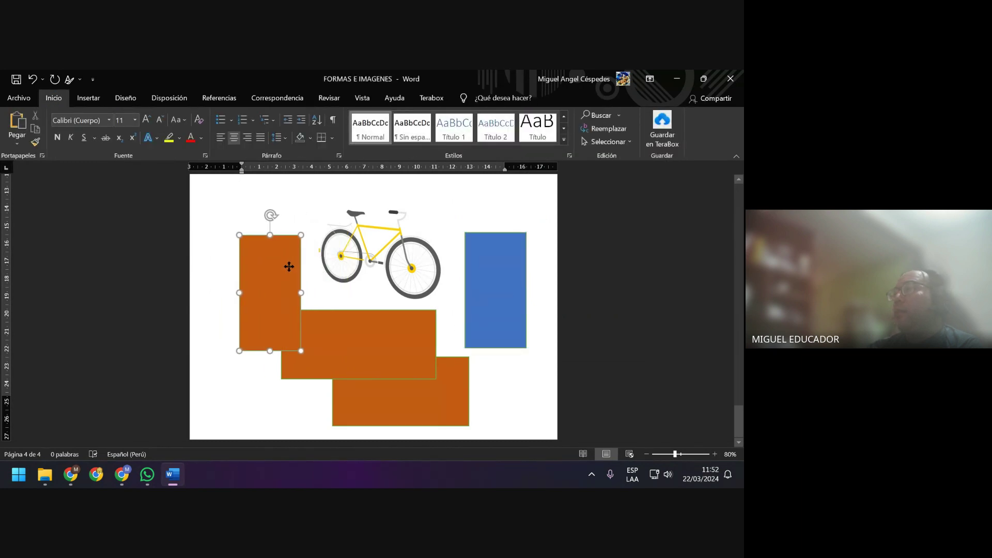
left_click_drag(292, 267, 264, 264)
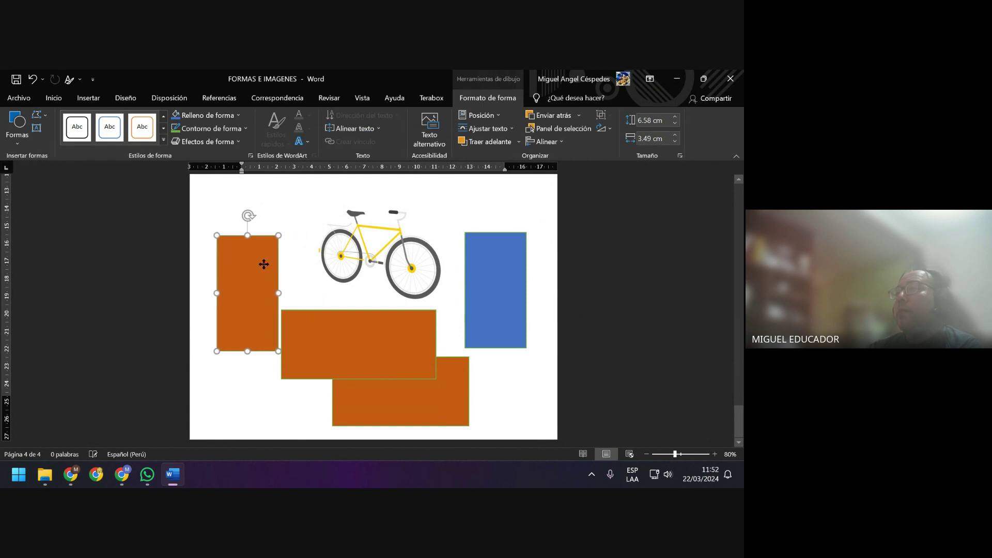
left_click_drag(481, 266, 490, 267)
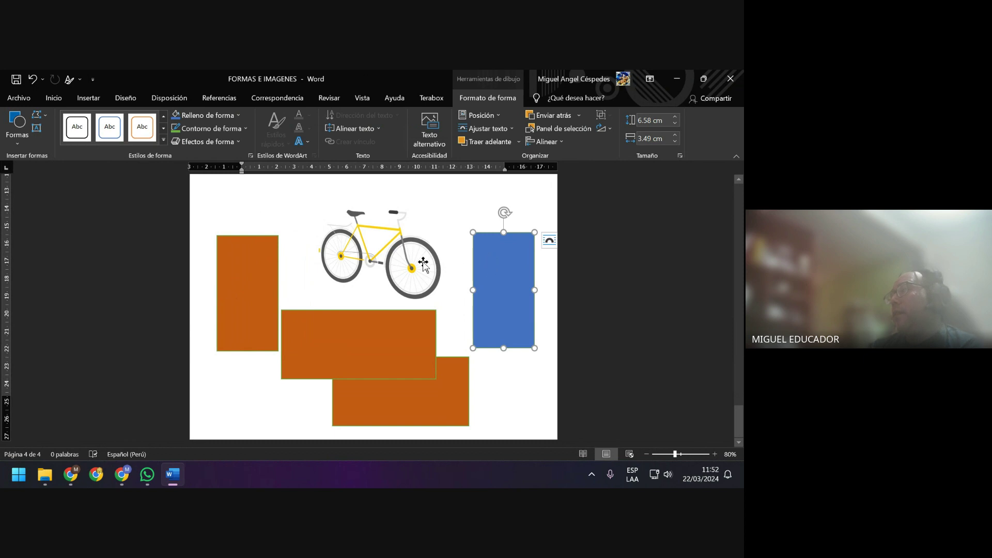
left_click(262, 262, "shift")
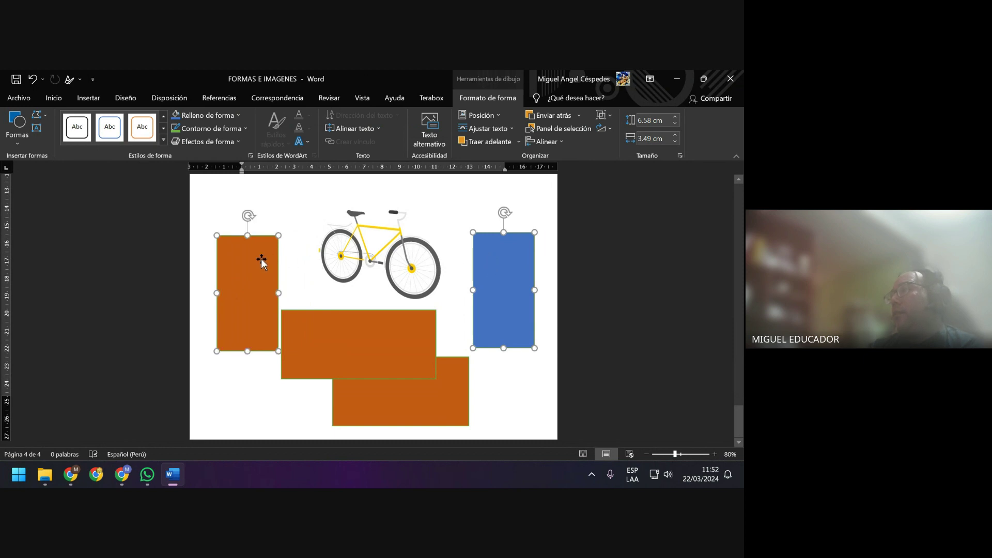
left_click(546, 142)
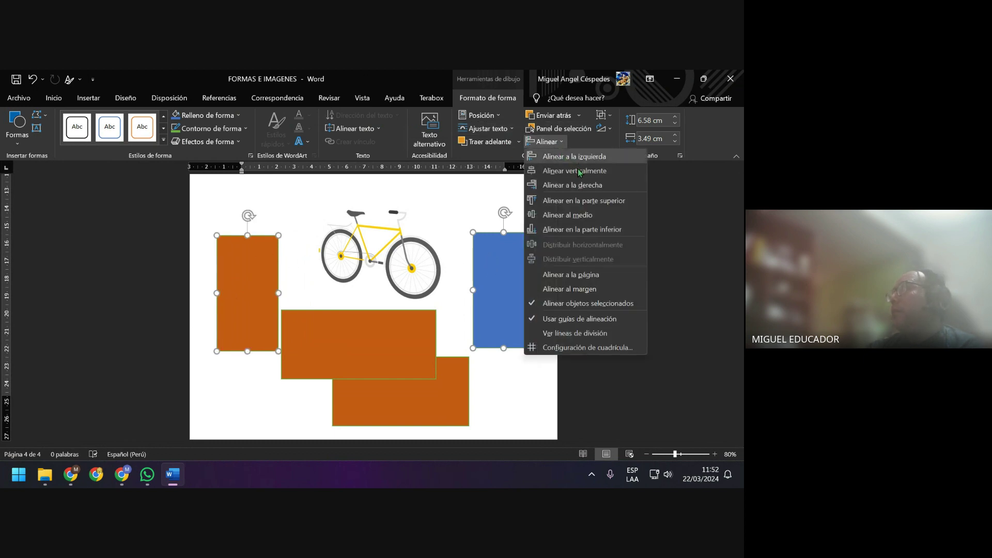
left_click(579, 200)
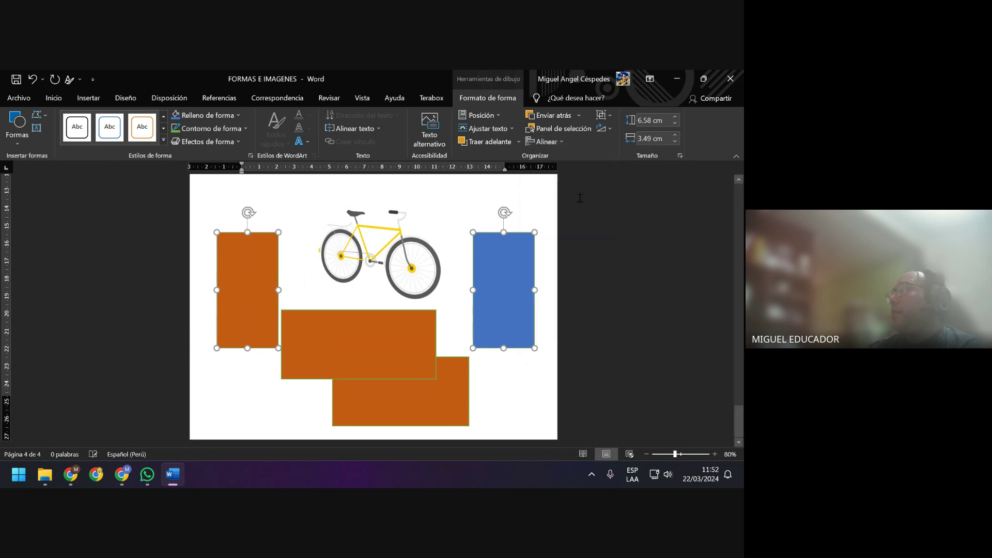
left_click(542, 212)
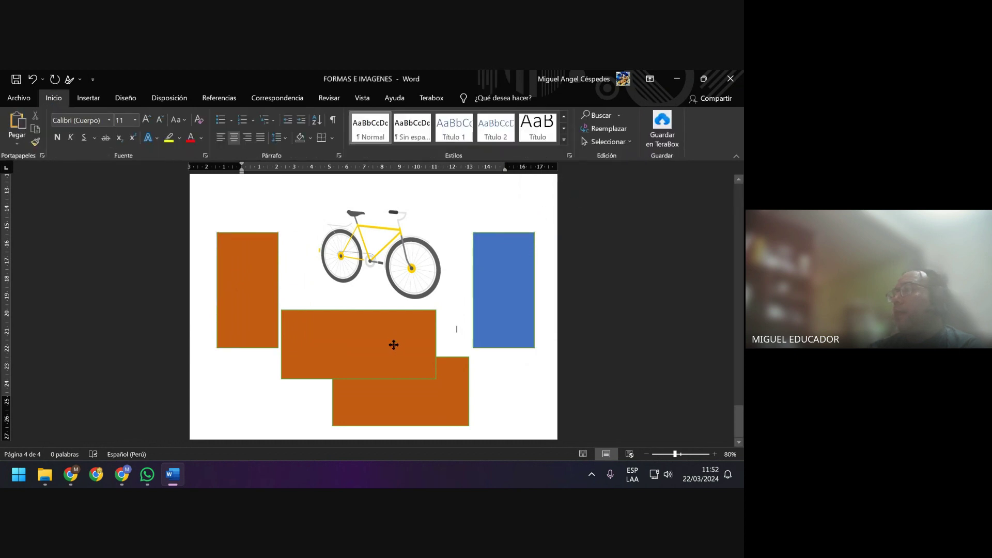
left_click_drag(396, 330, 331, 367)
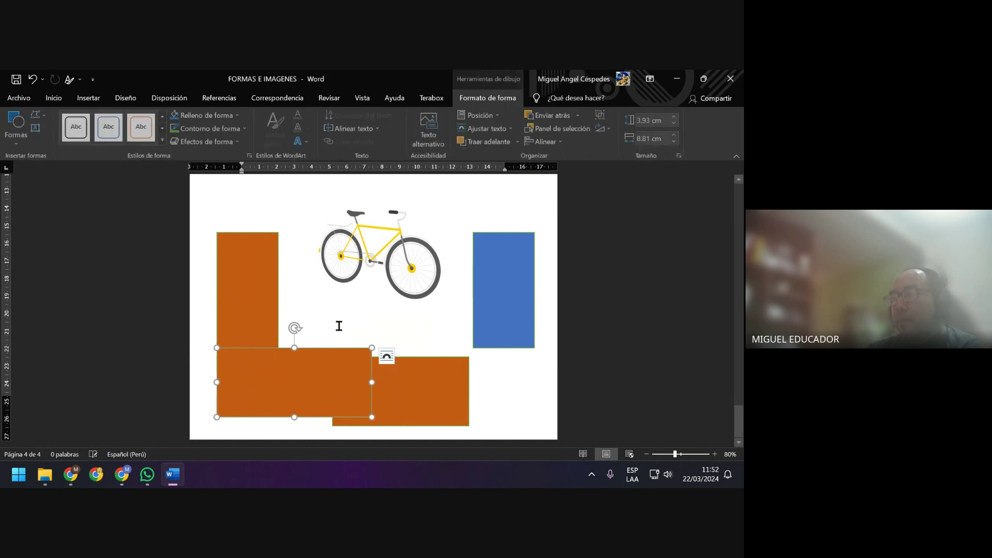
left_click_drag(331, 367, 375, 371)
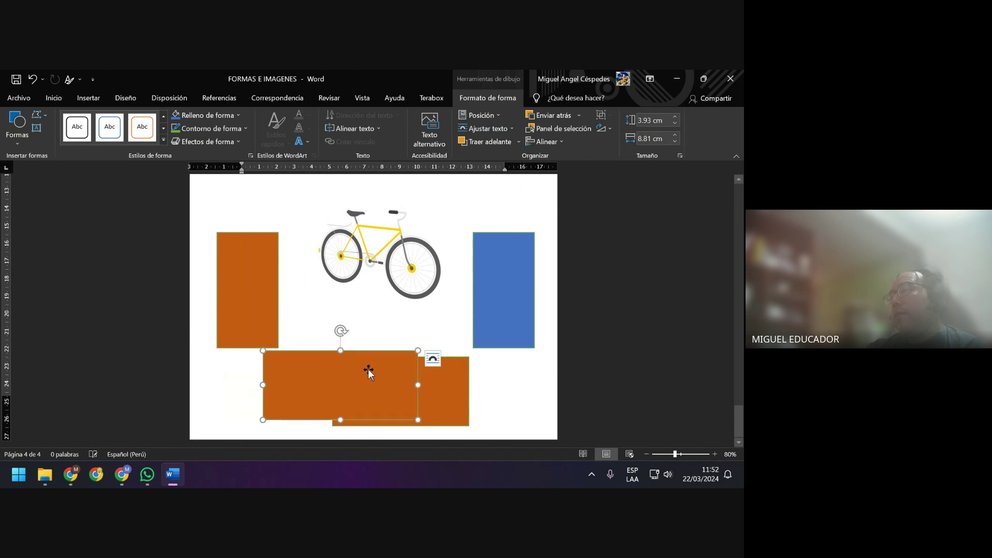
Fill the wide middle bar with green
right_click(369, 371)
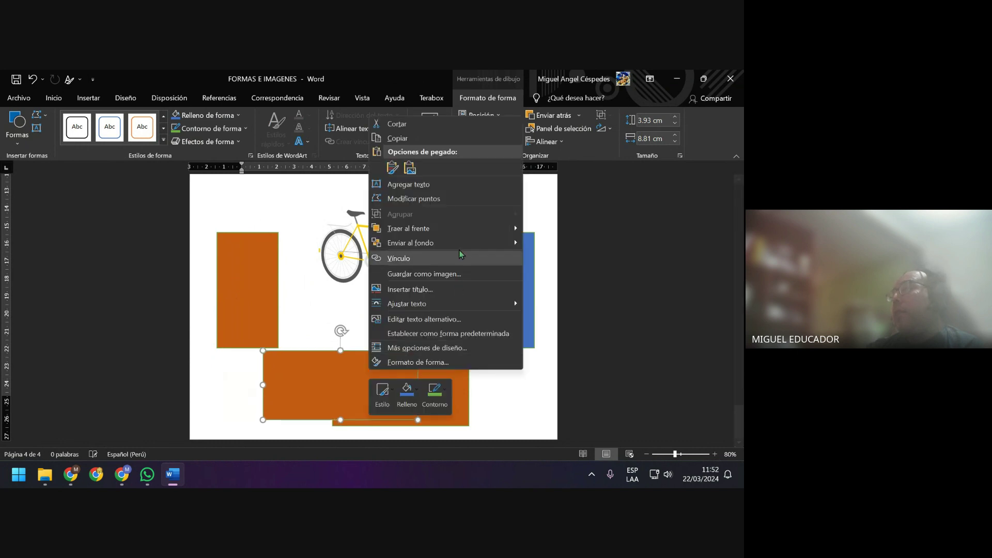
left_click(406, 394)
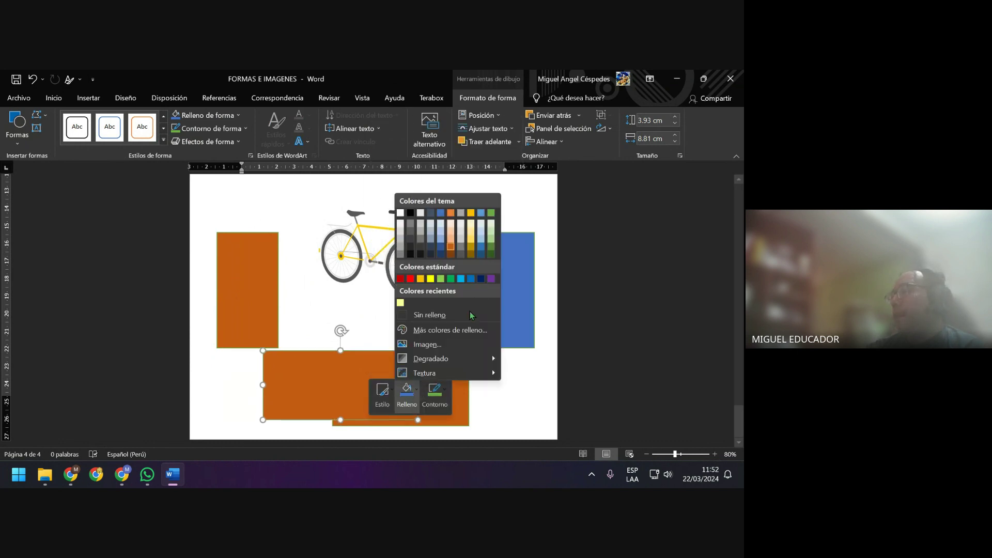
left_click(491, 250)
left_click(457, 329)
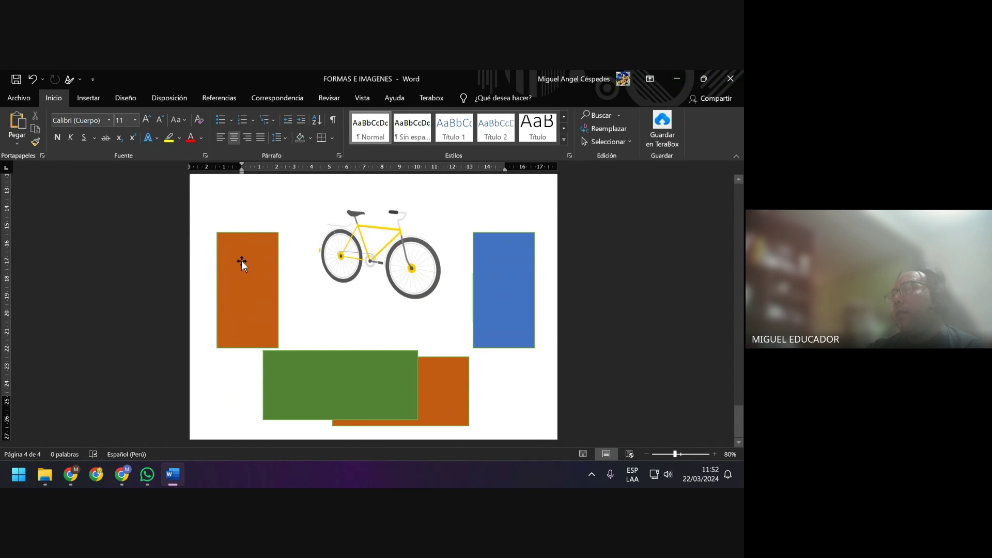
Select the tall left rectangle together with the green bar and bring up the alignment options
left_click(265, 281)
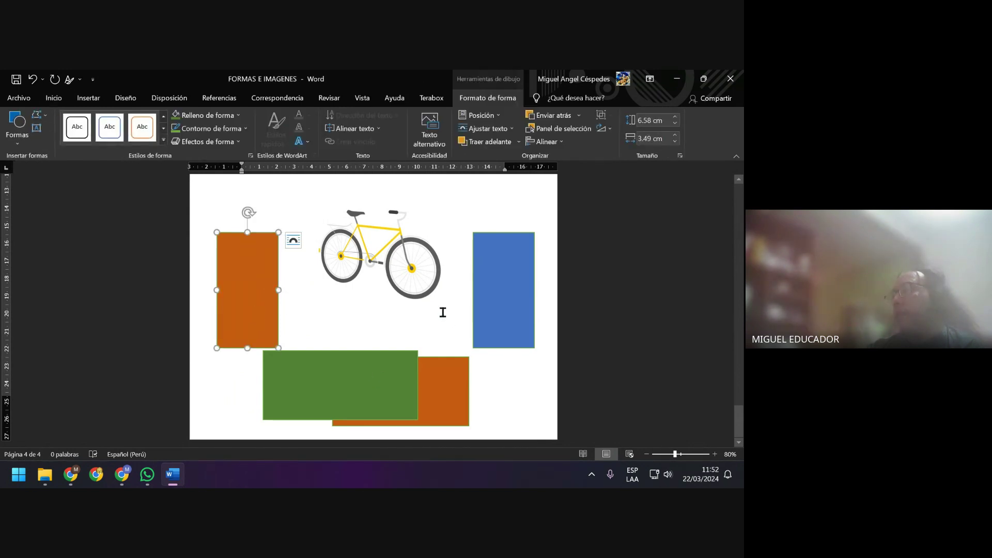
left_click(362, 362, "shift")
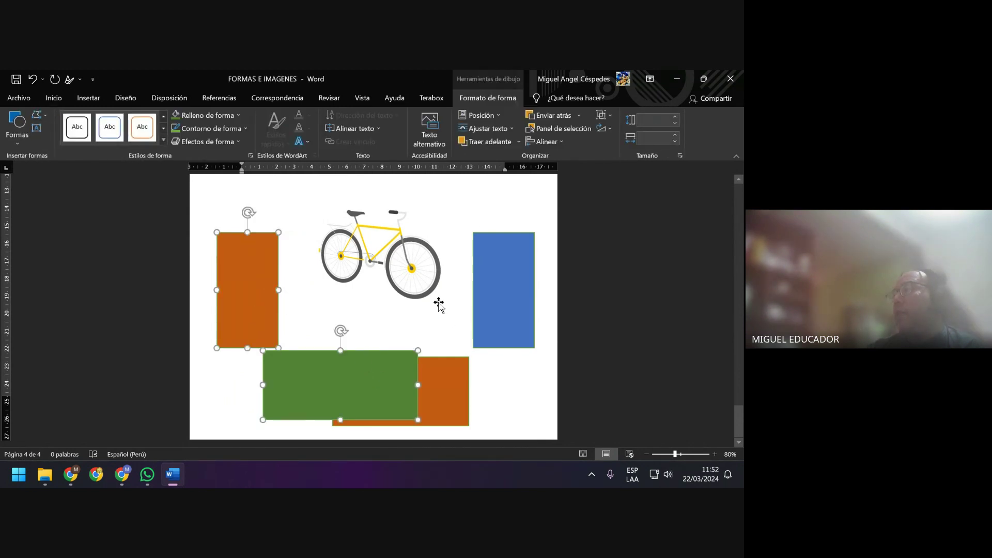
left_click(548, 142)
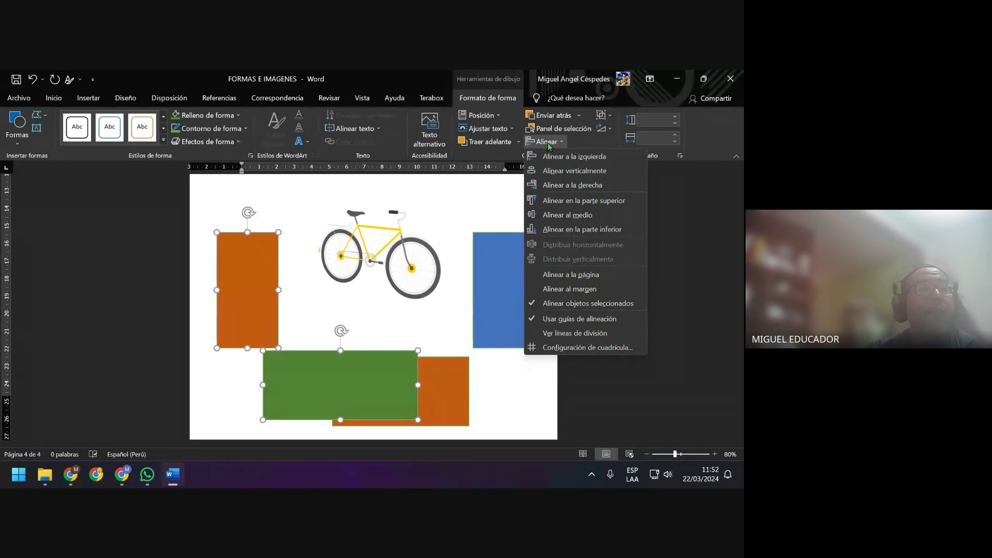
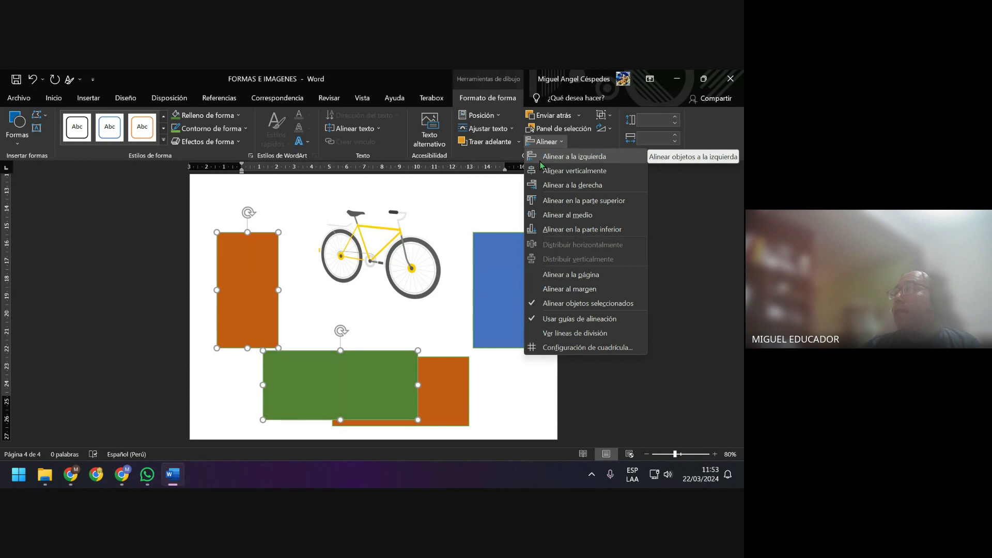
Left-align the green rectangle with the tall orange one and nudge it up to sit directly beneath it
left_click(540, 164)
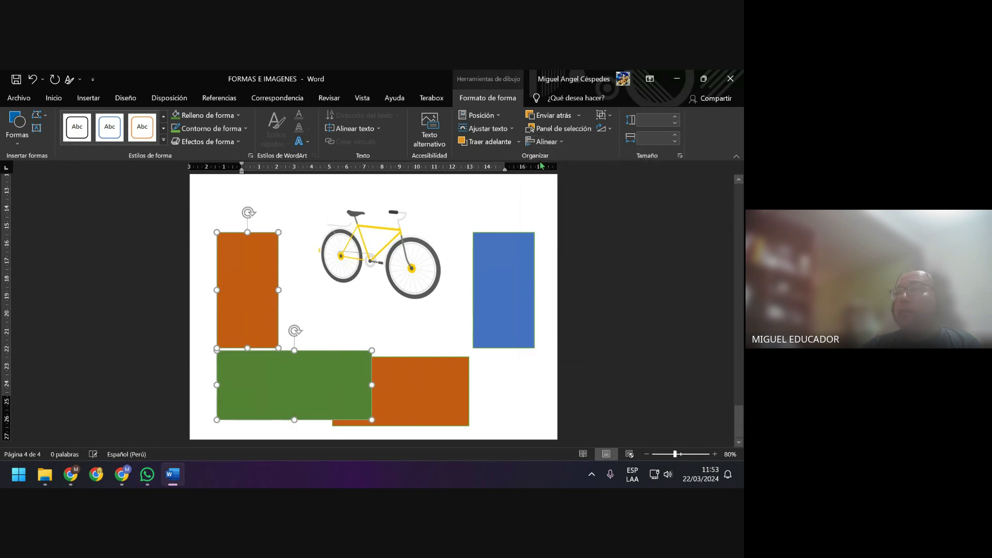
left_click(342, 319)
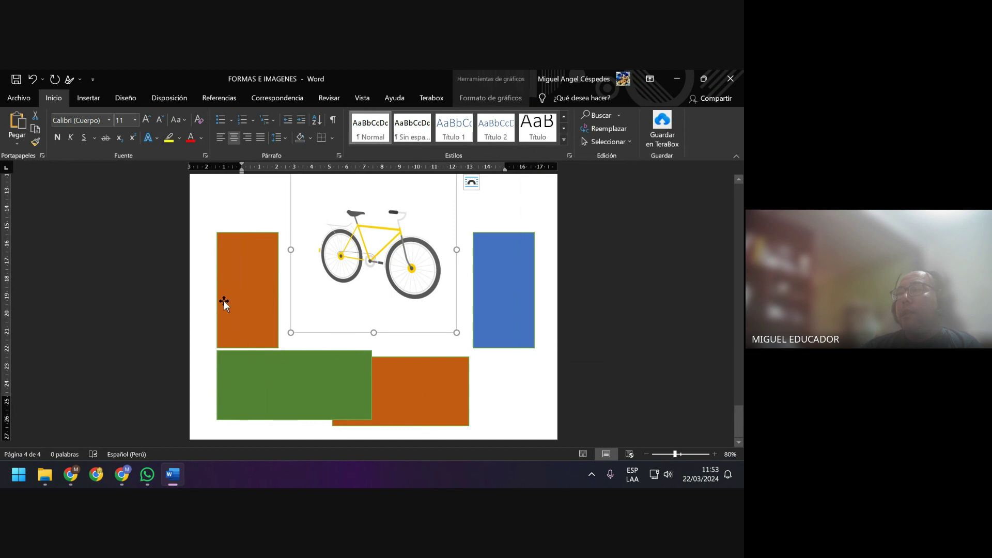
left_click(248, 373)
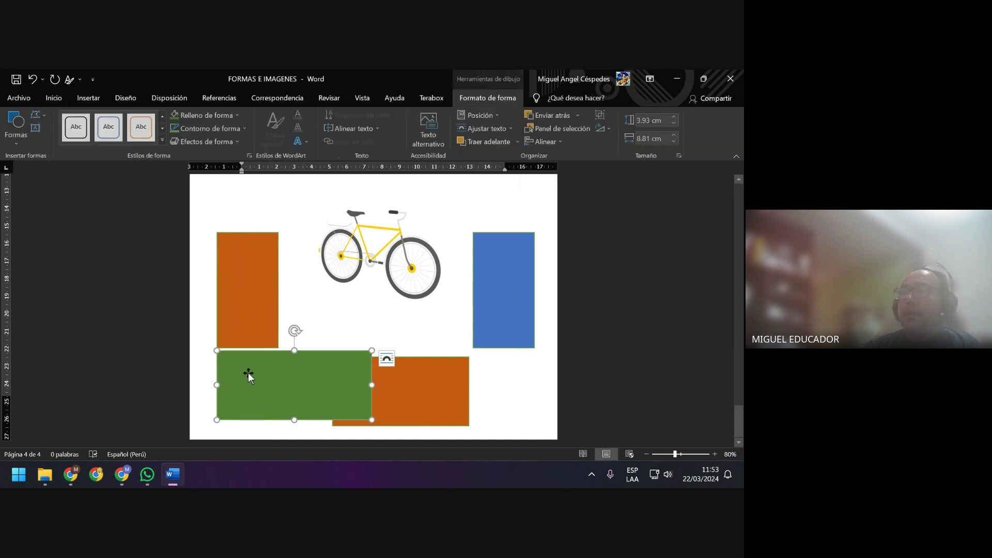
key("Up")
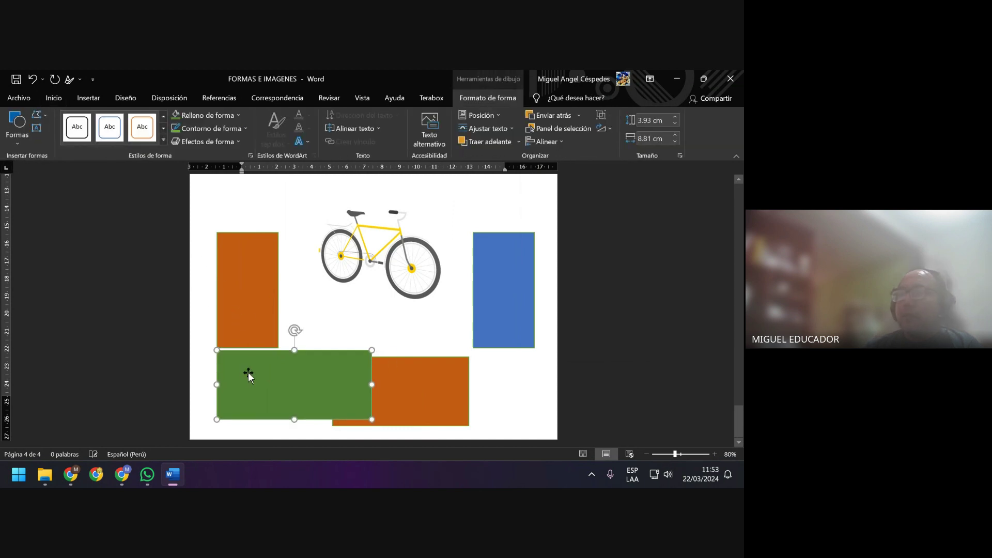
key("Up")
key("Up")
key("Up")
key("Up")
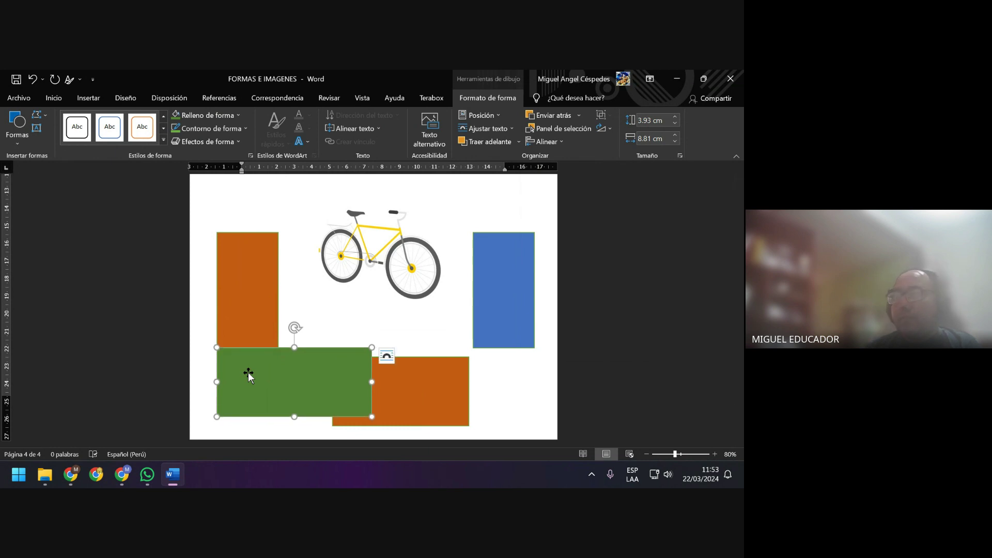
key("Down")
key("Down")
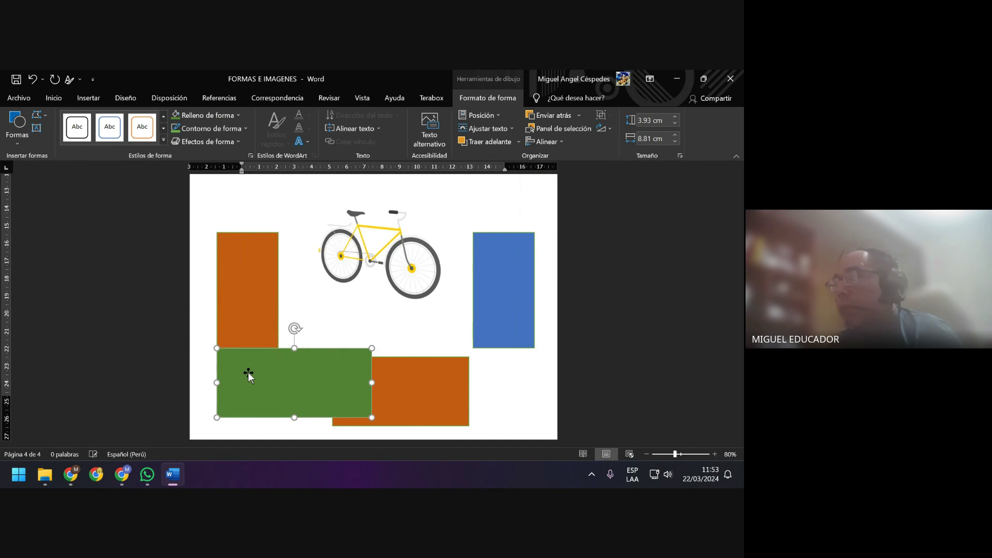
key("Up")
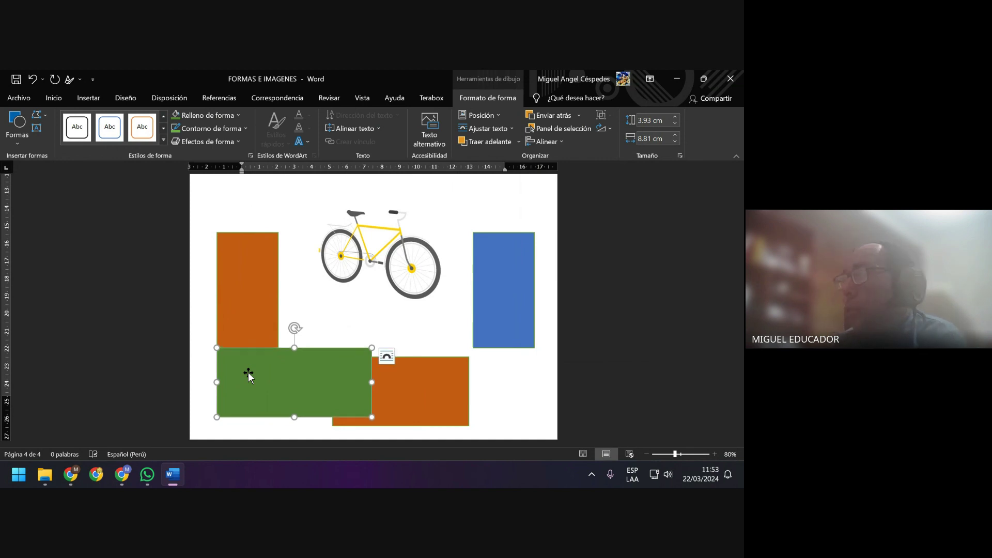
left_click(506, 374)
Move the lower orange rectangle toward the bottom-right corner and fill it yellow
left_click_drag(457, 377, 535, 385)
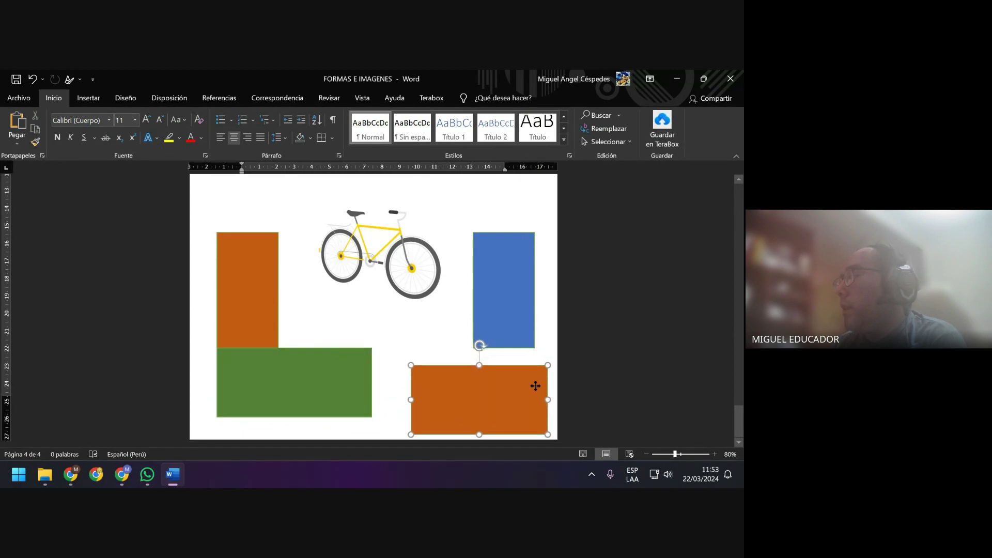
right_click(514, 376)
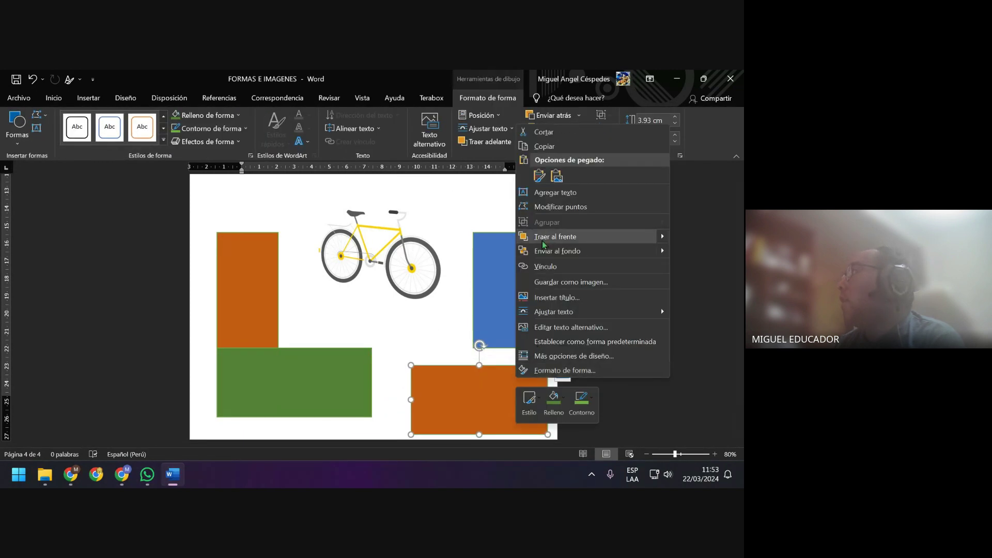
left_click(552, 397)
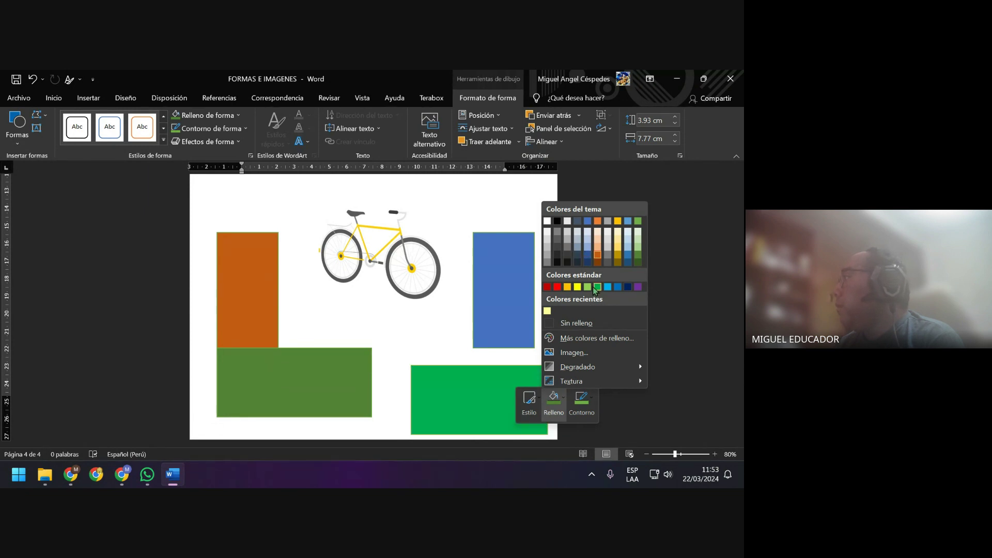
left_click(577, 286)
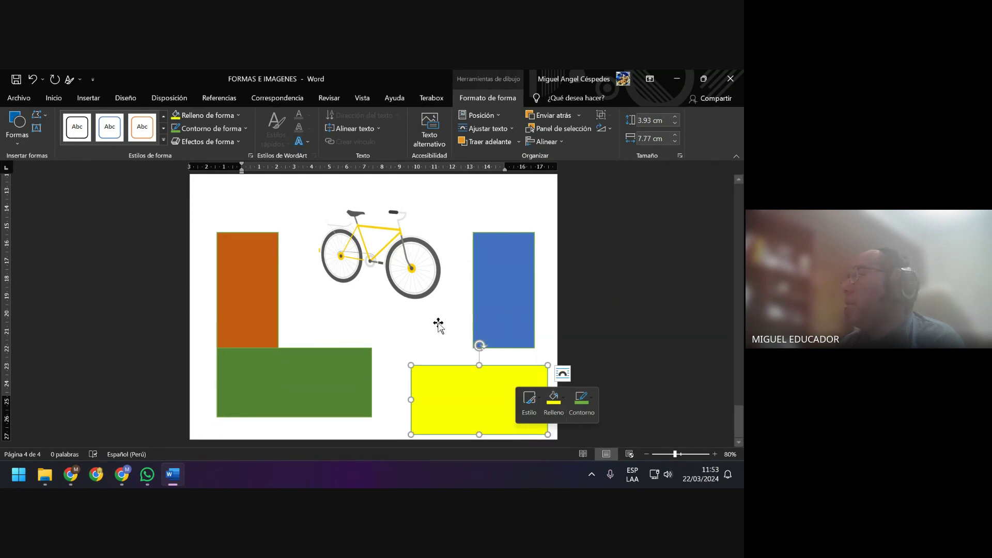
Give the blue tall rectangle a black fill and a black outline
left_click(513, 287)
right_click(512, 286)
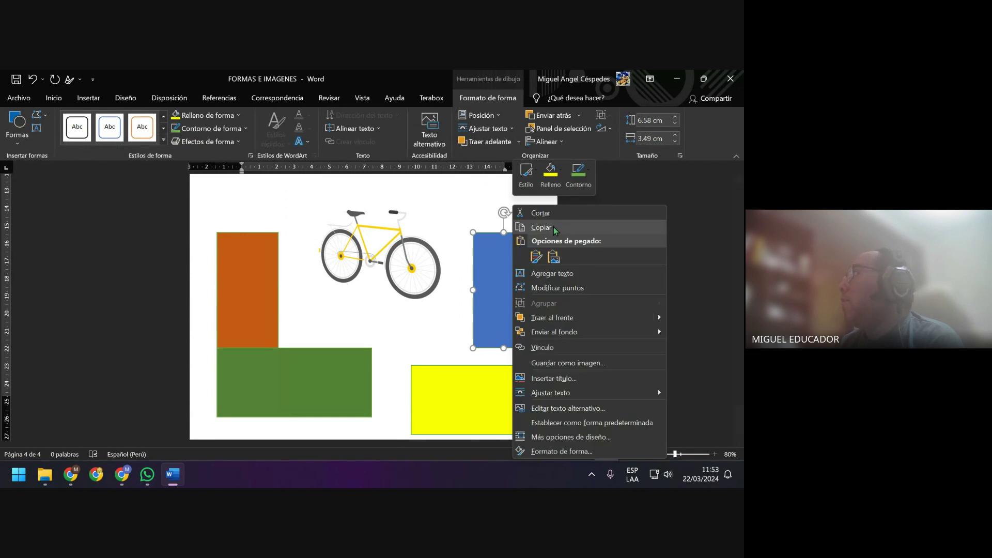
left_click(550, 173)
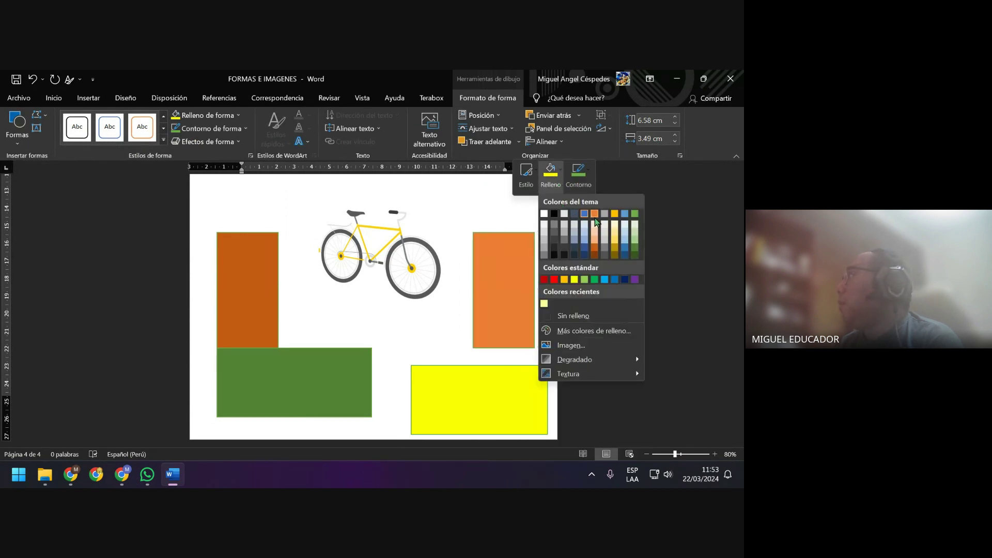
left_click(595, 218)
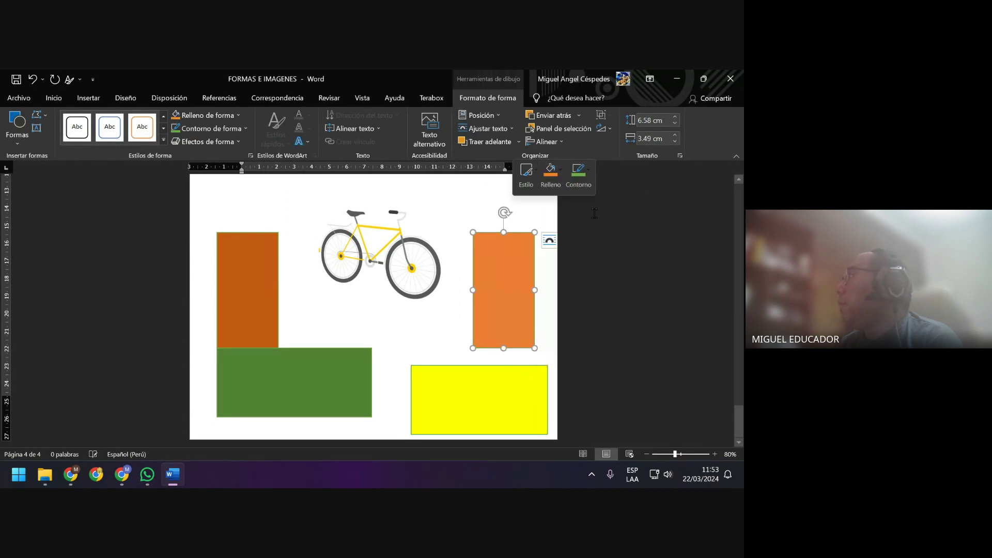
right_click(521, 244)
left_click(558, 173)
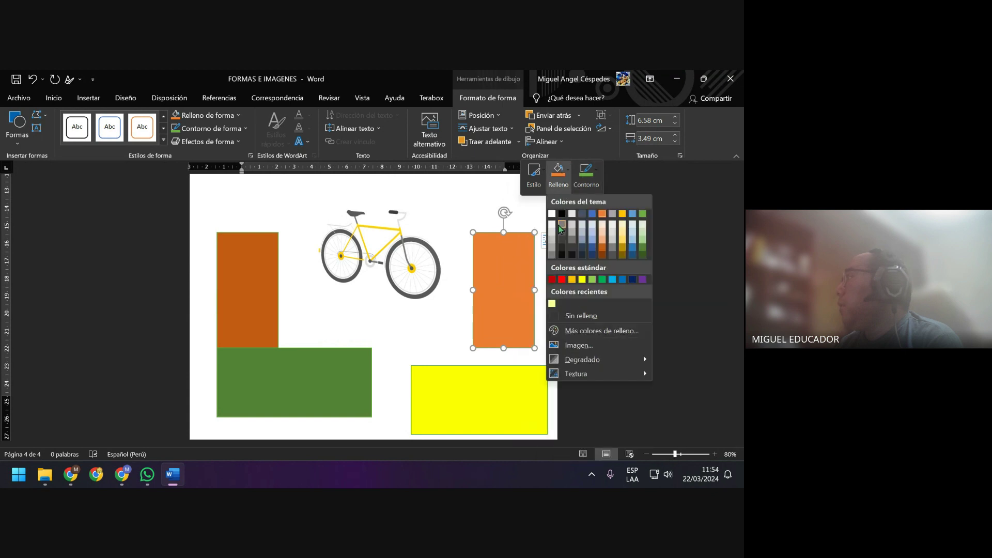
left_click(563, 214)
right_click(509, 252)
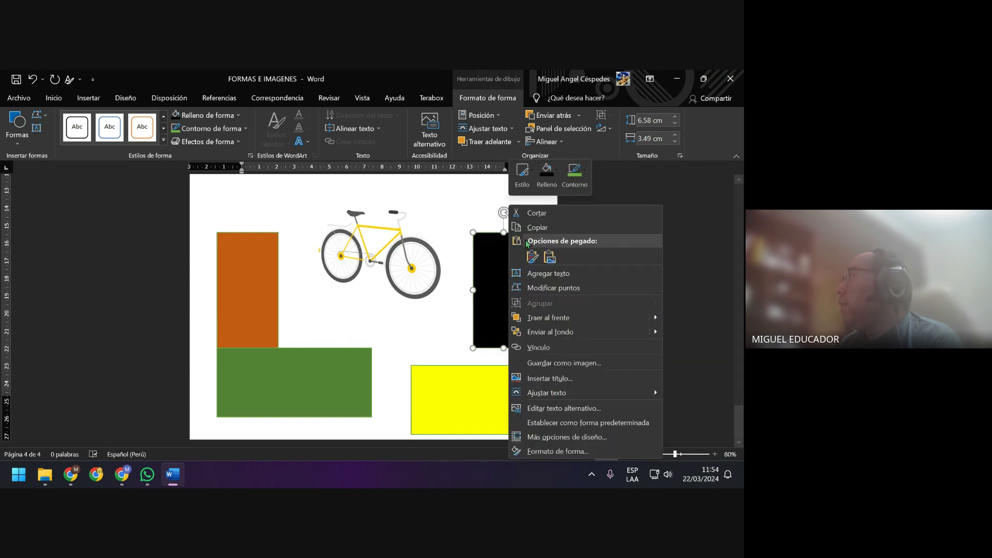
left_click(575, 174)
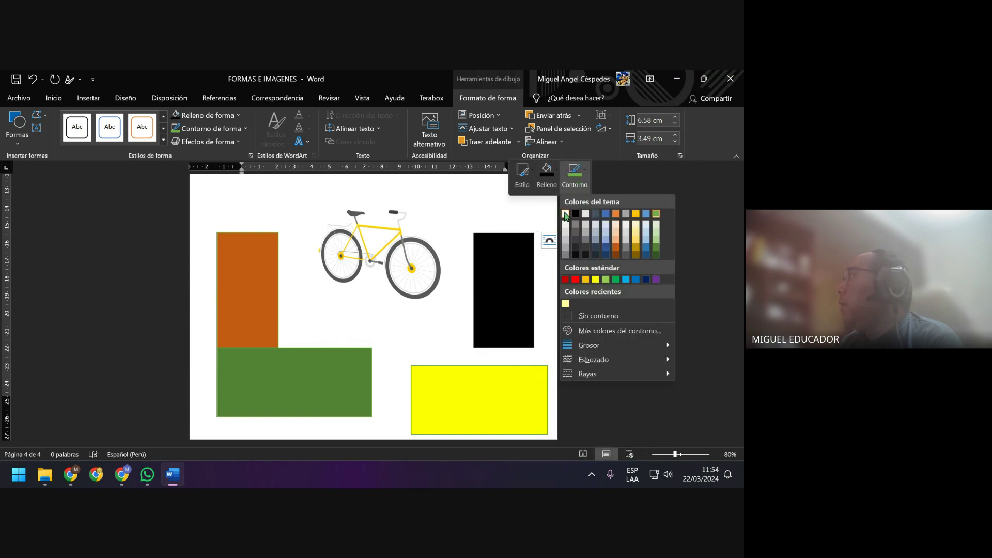
left_click(575, 213)
Fill the left orange tall rectangle black
right_click(249, 273)
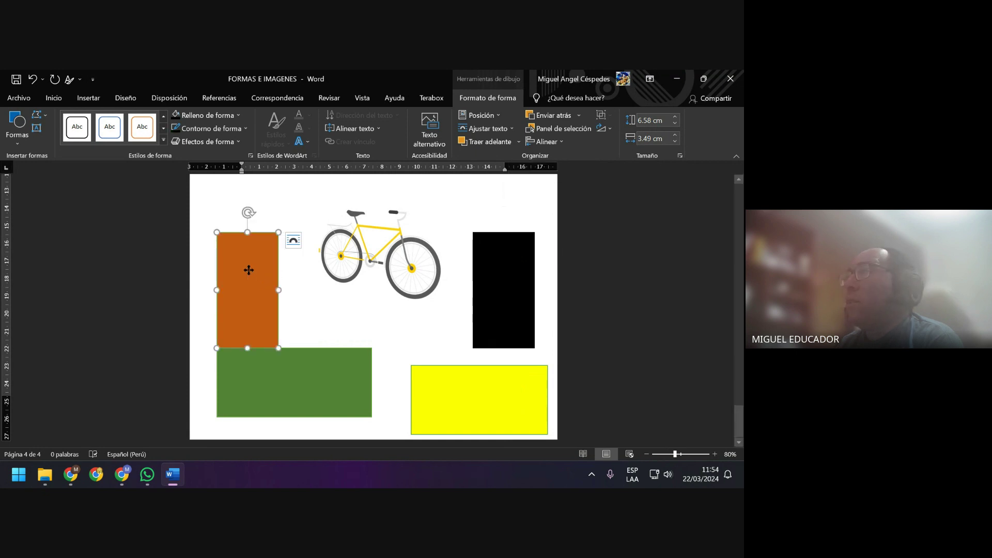
left_click(315, 172)
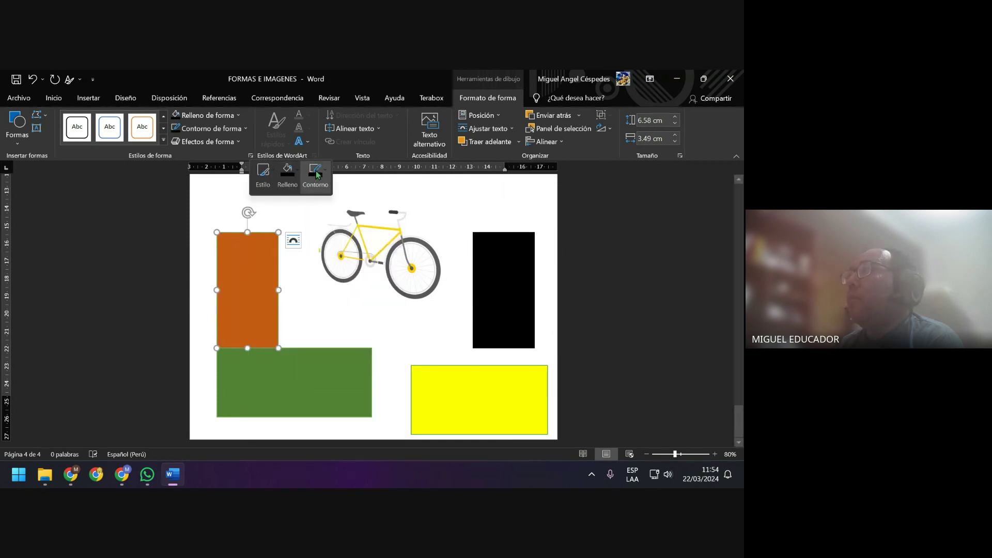
left_click(256, 240)
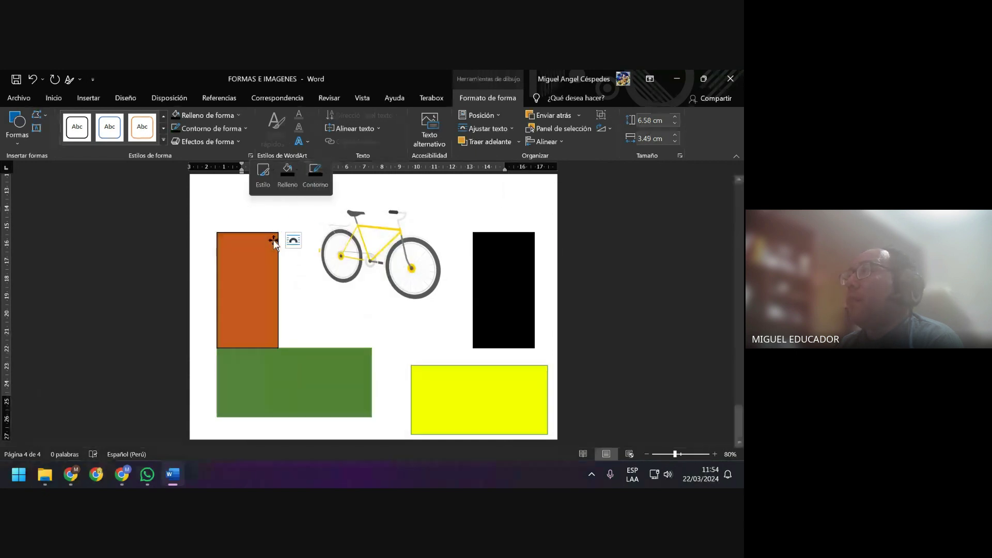
left_click(287, 182)
key("Escape")
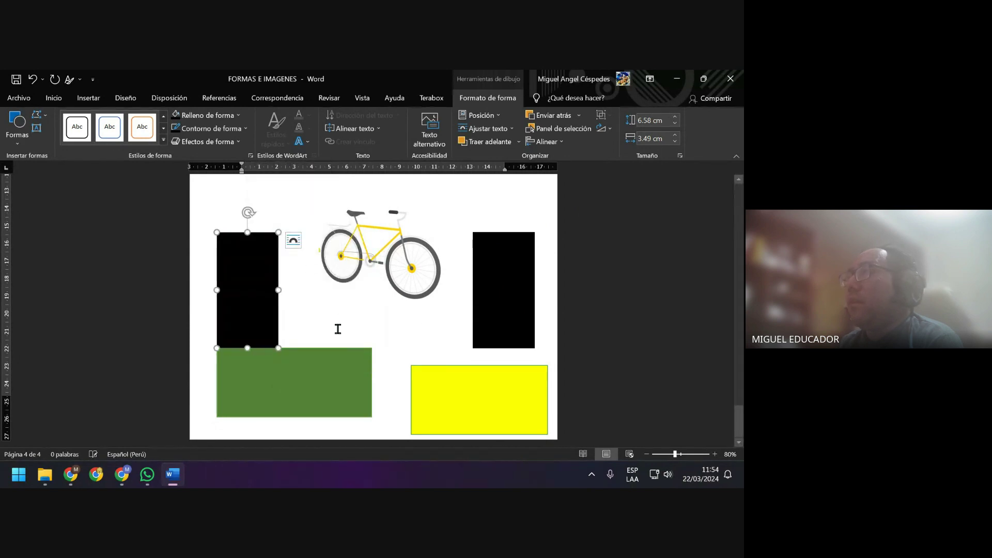
left_click(342, 359)
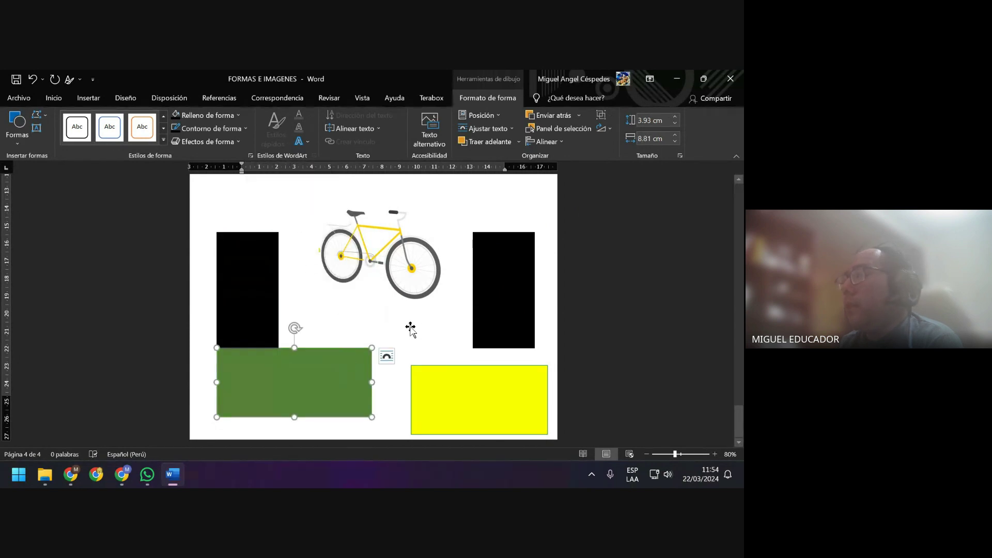
Move the yellow rectangle down and align its top with the green rectangle
left_click(474, 395)
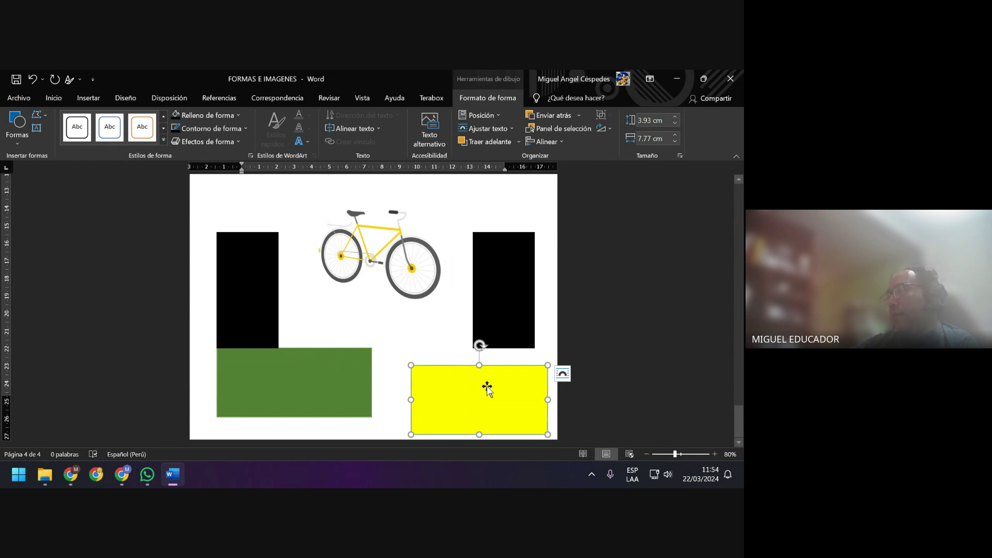
left_click_drag(487, 387, 487, 399)
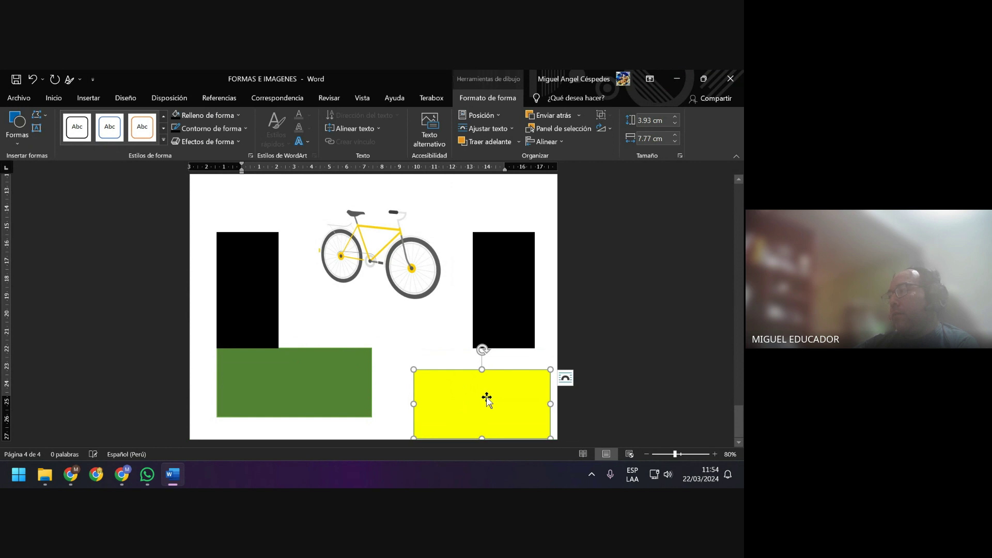
left_click(355, 380)
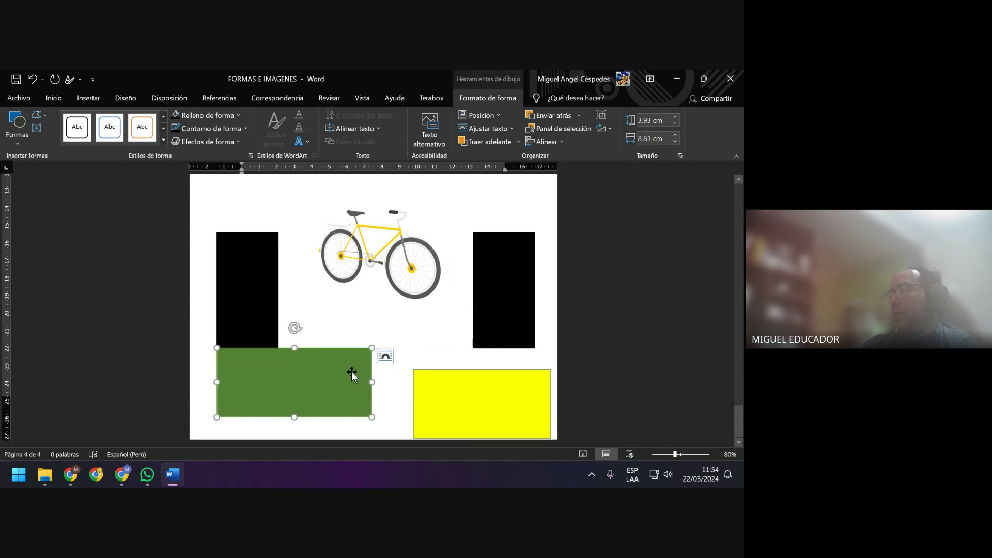
left_click(453, 407, "shift")
left_click(546, 141)
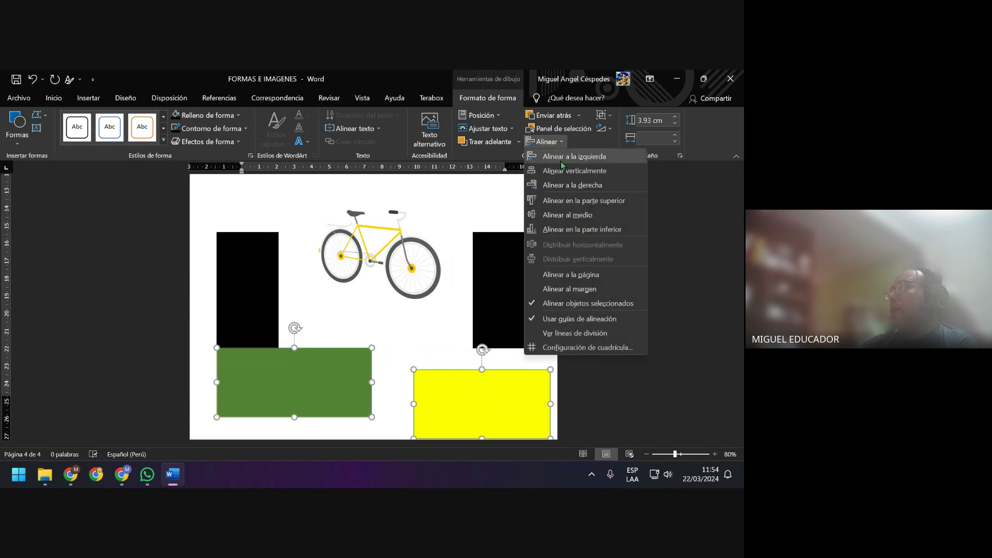
left_click(572, 201)
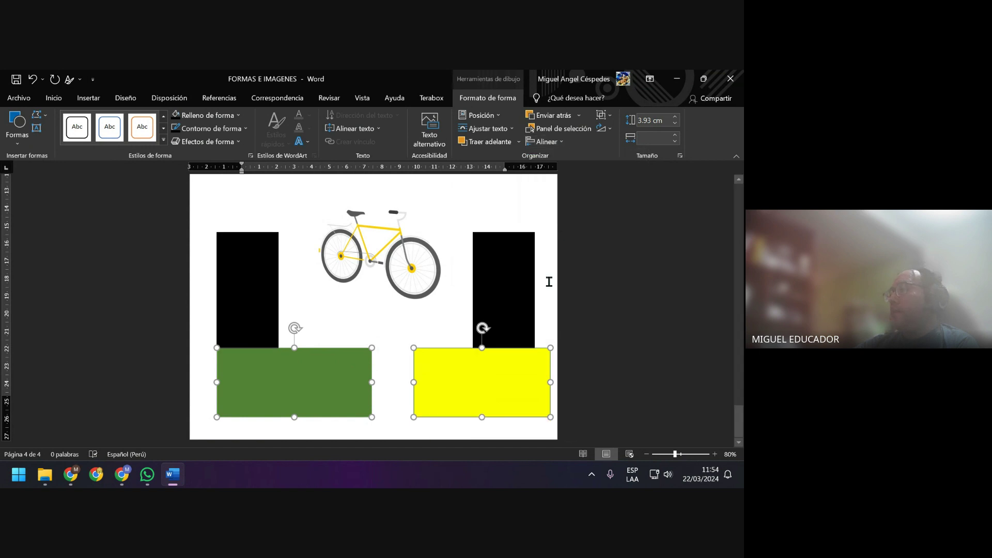
Butt the yellow rectangle against the green one and widen it to 9.25 cm
left_click(558, 325)
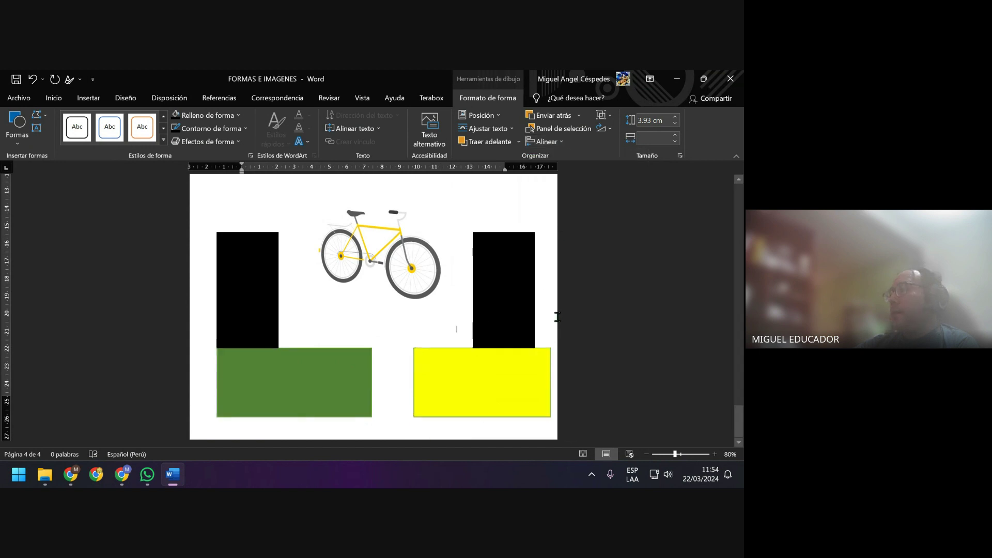
left_click(533, 356)
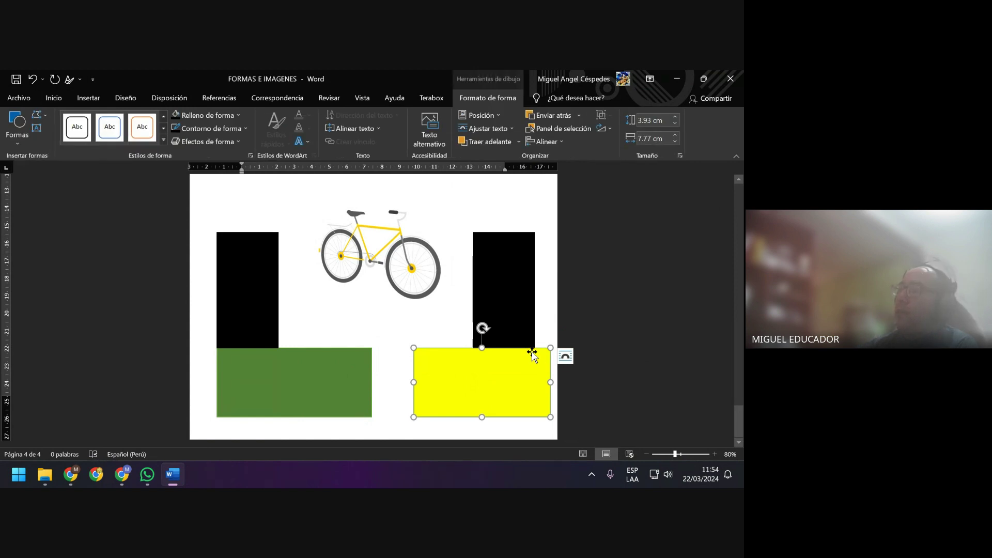
key("Left")
key("Left")
key("Left")
key("Left")
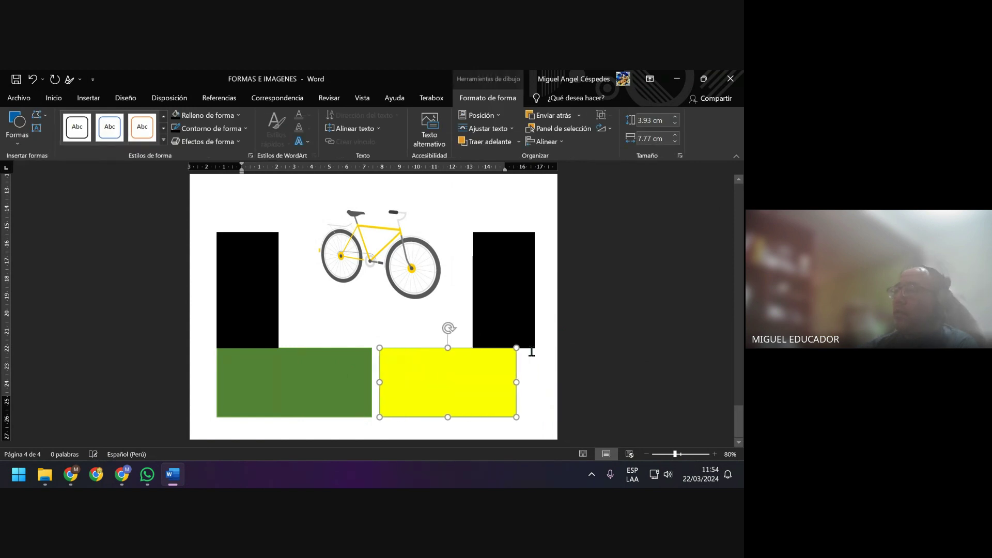
key("Left")
key("Left")
key("Left")
key("Left")
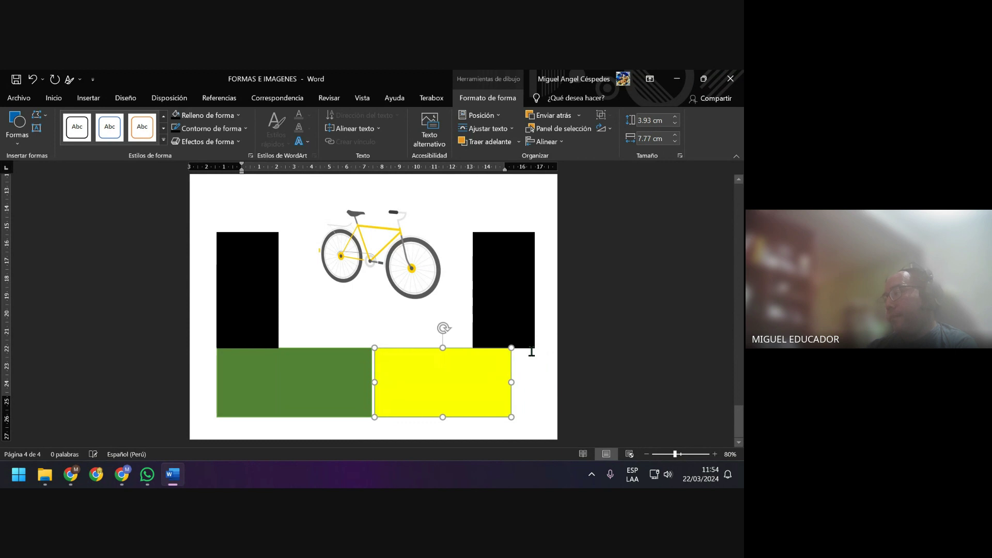
key("Left")
key("Left")
key("Left")
key("Left")
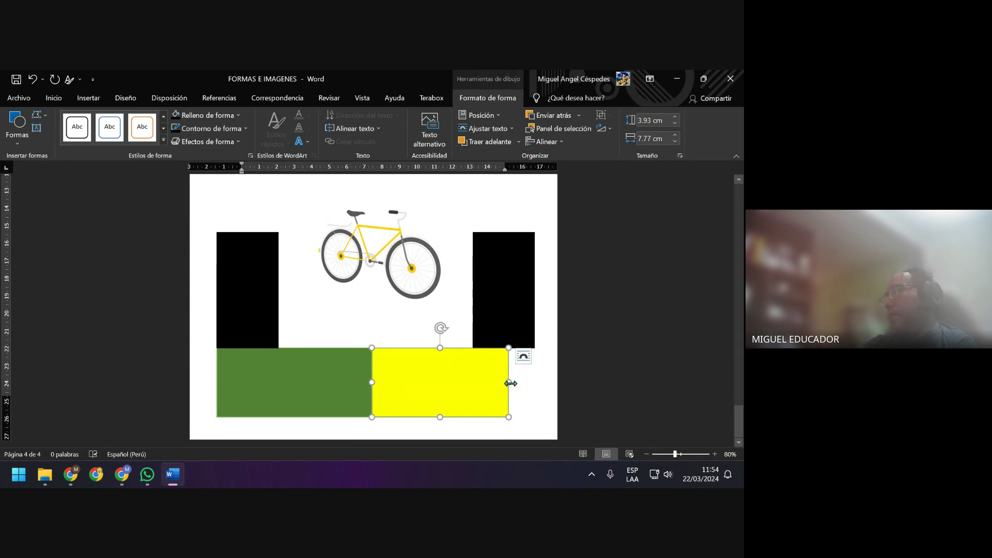
left_click_drag(509, 383, 535, 383)
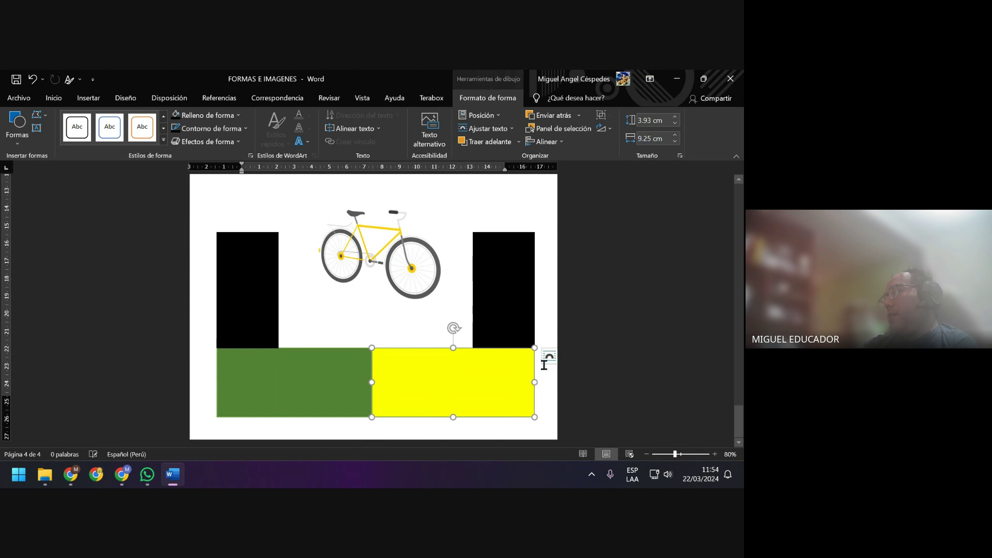
left_click(548, 357)
left_click(549, 320)
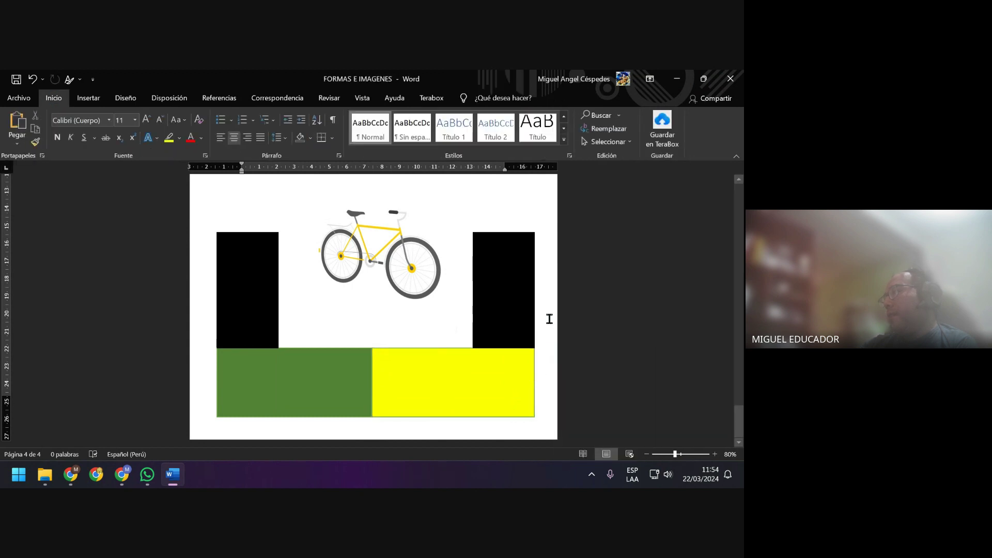
Right-align the yellow rectangle with the right black rectangle
left_click(525, 308)
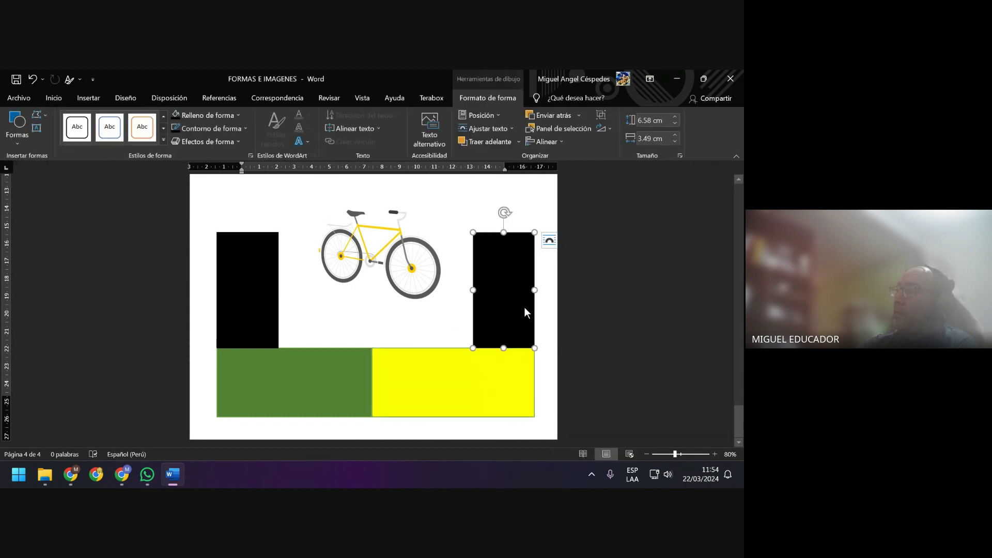
left_click(520, 366, "shift")
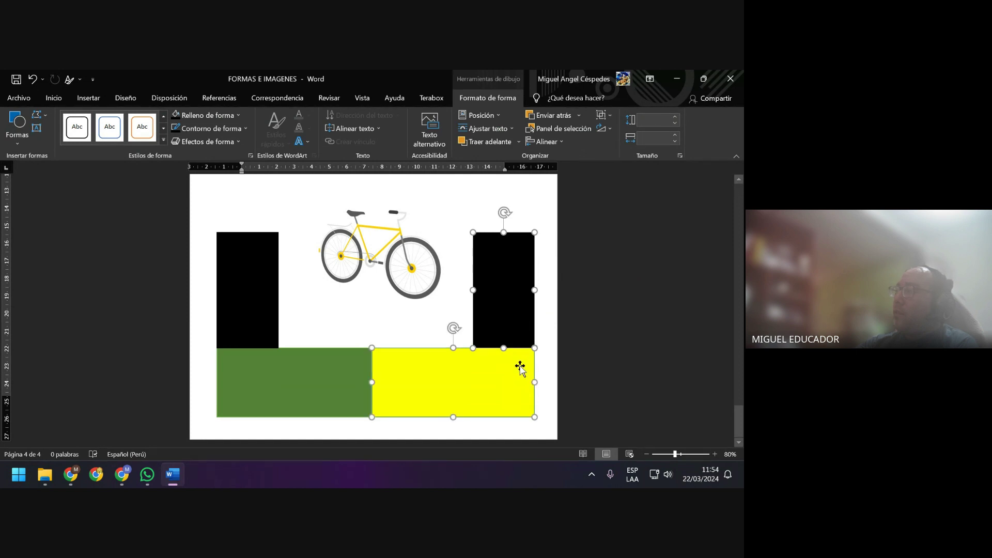
left_click(547, 141)
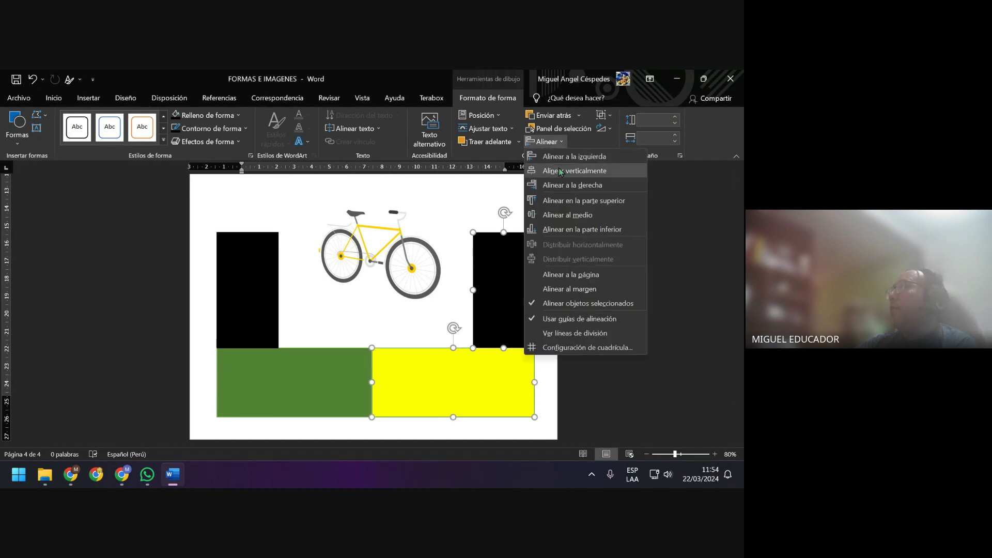
left_click(579, 187)
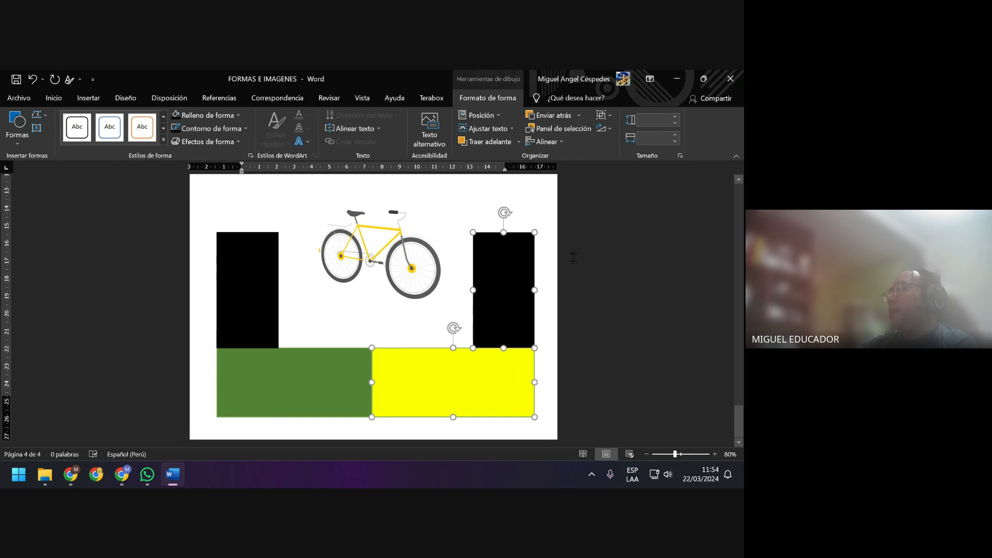
left_click(556, 258)
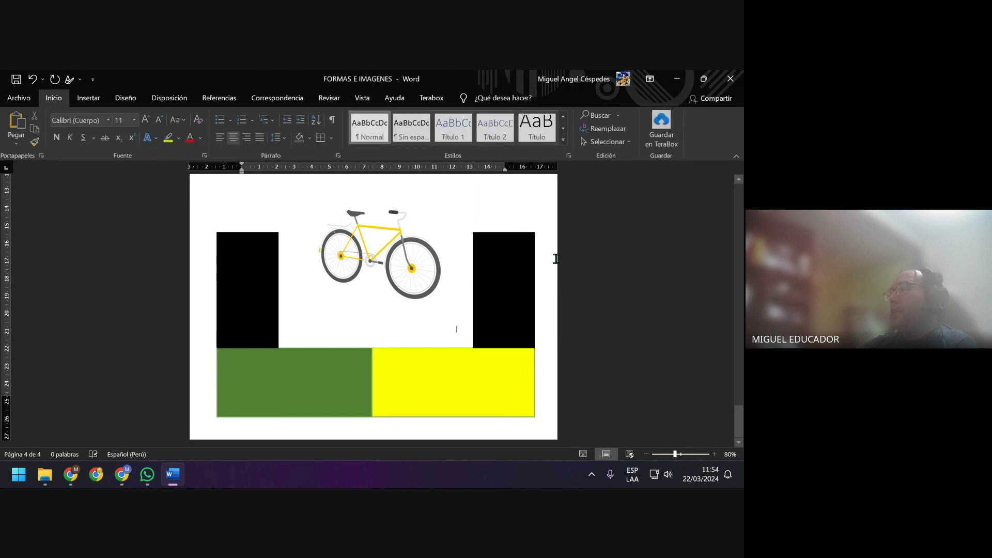
left_click(278, 287)
left_click(300, 370, "shift")
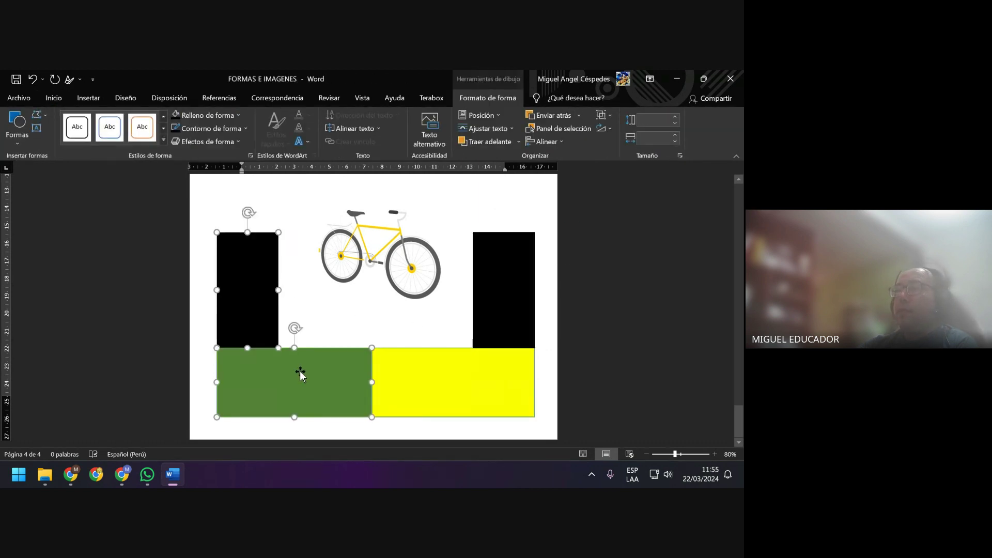
left_click(422, 373, "shift")
Fill all four rectangles blue with a thin dark outline
left_click(493, 292, "shift")
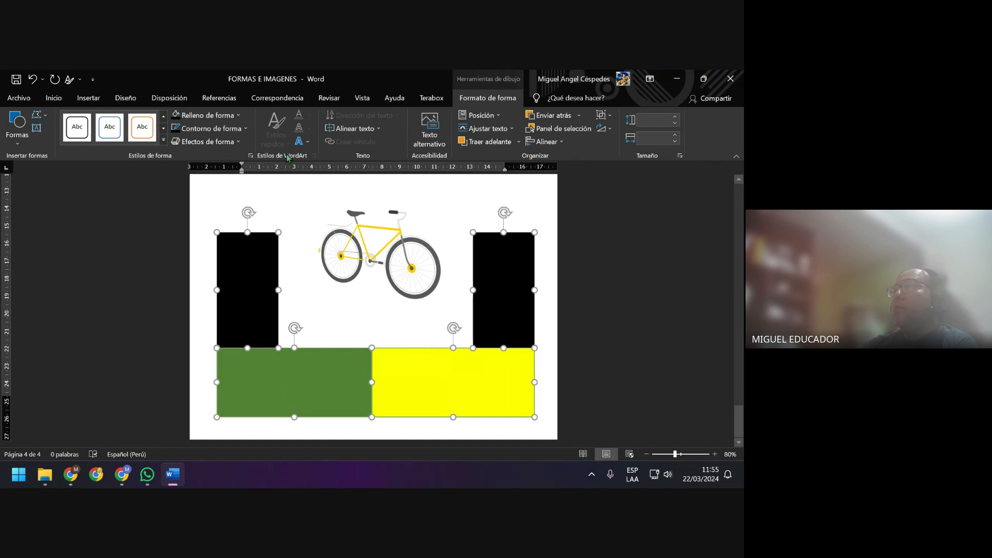
left_click(239, 115)
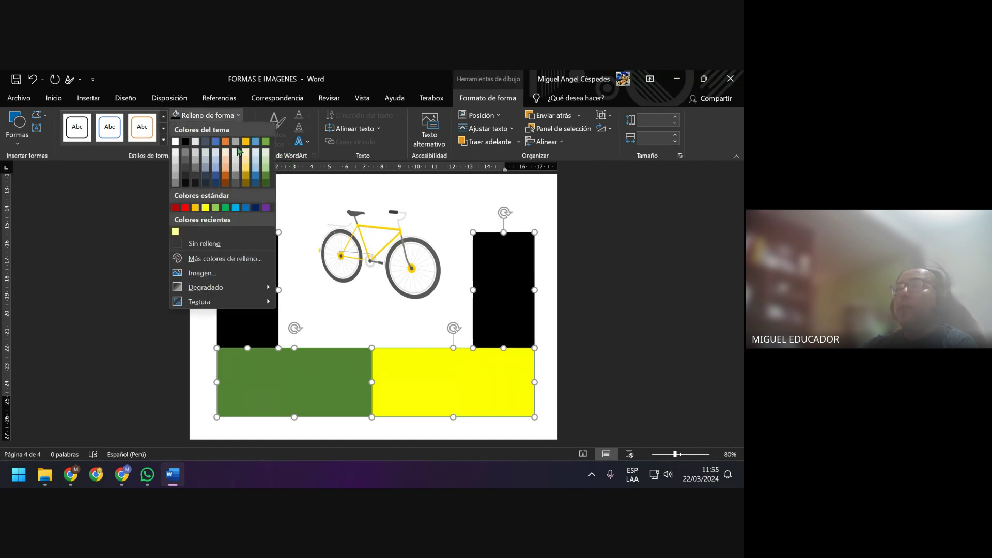
left_click(217, 146)
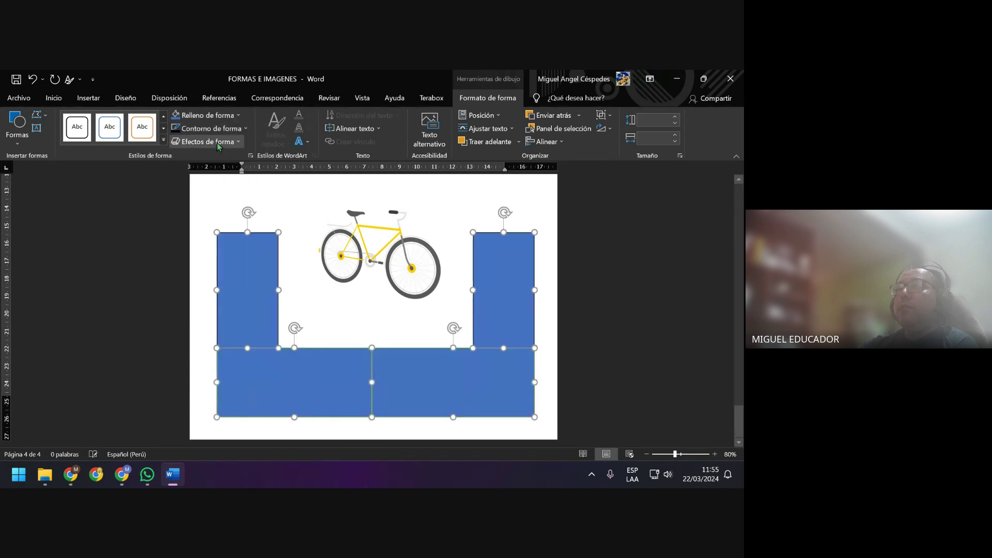
left_click(222, 128)
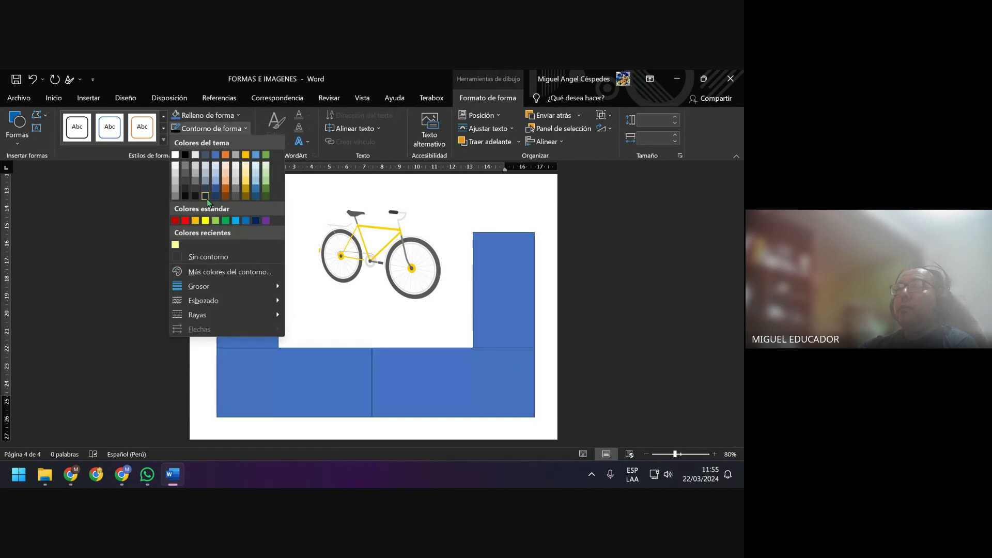
left_click(186, 156)
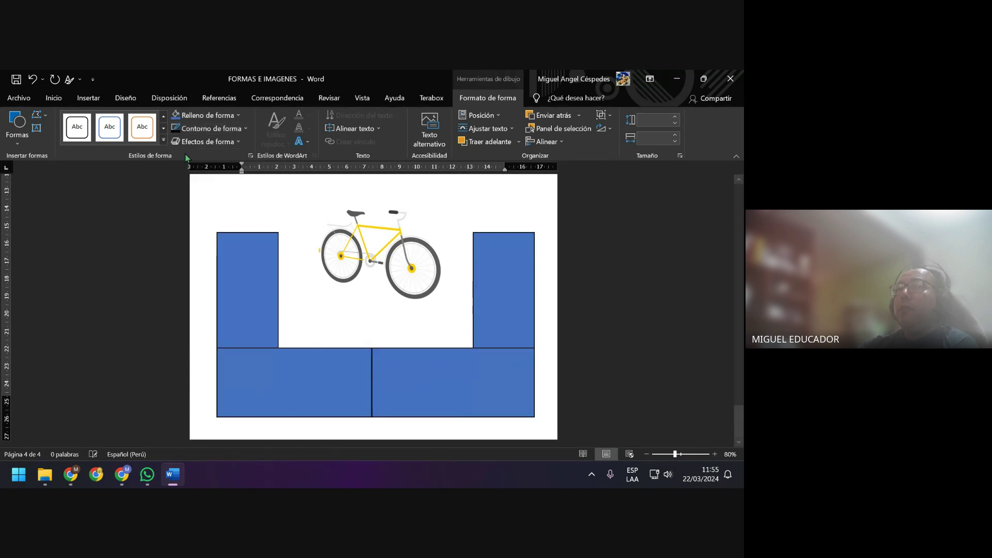
left_click(209, 128)
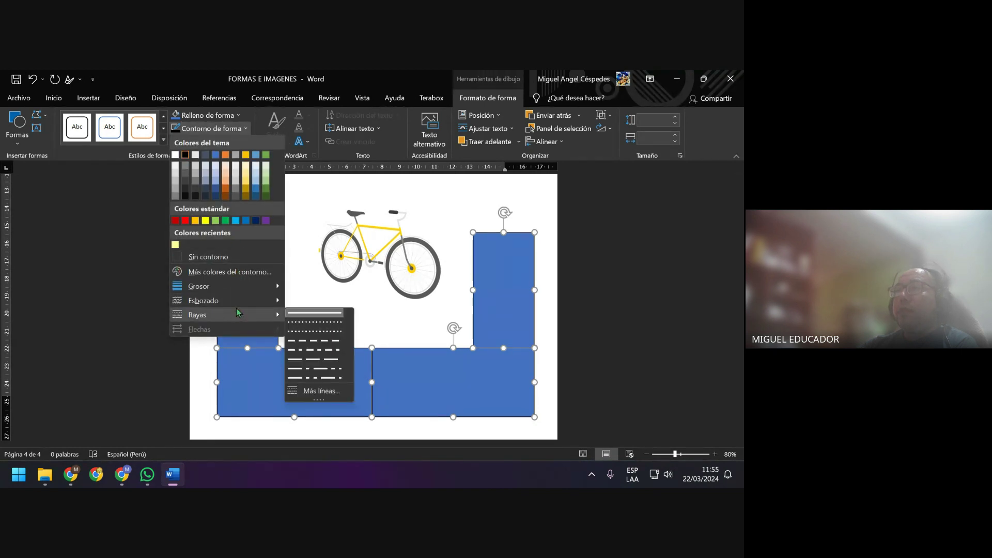
mouse_move(198, 286)
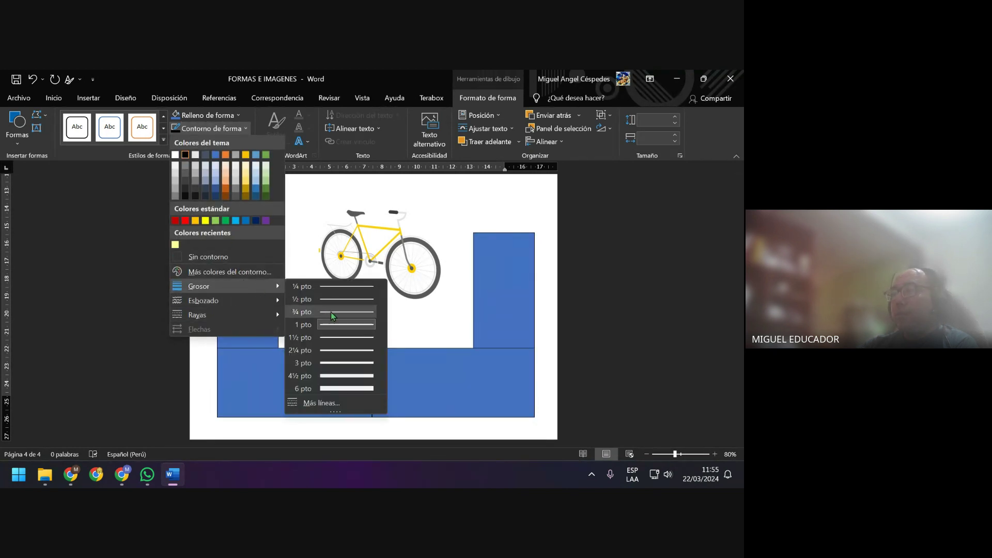
left_click(331, 312)
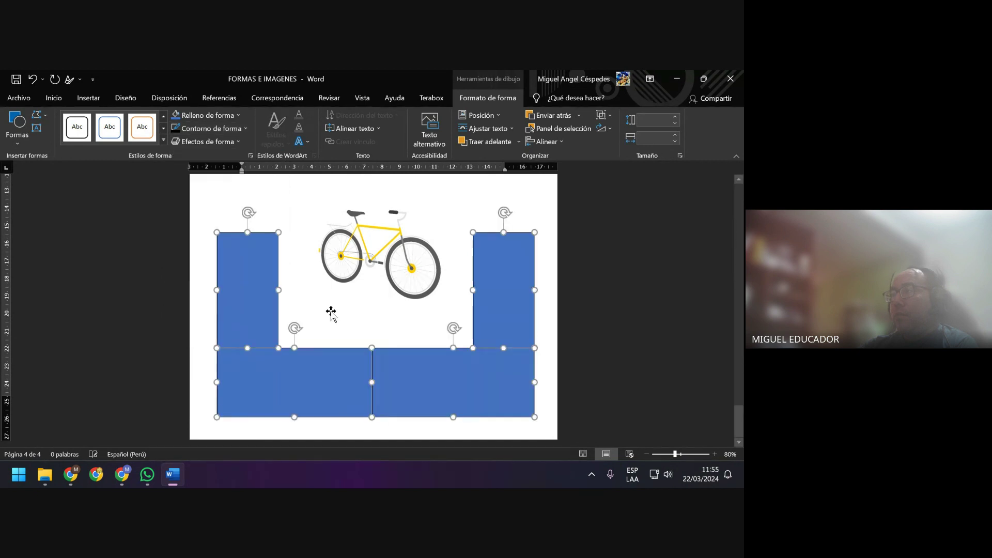
left_click(549, 271)
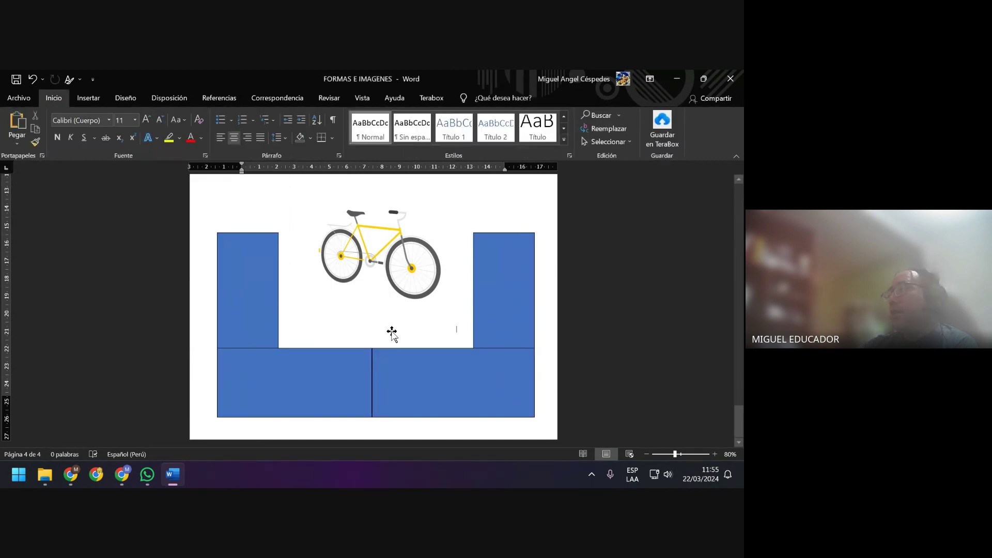
Select all four blue rectangles together
left_click(248, 284)
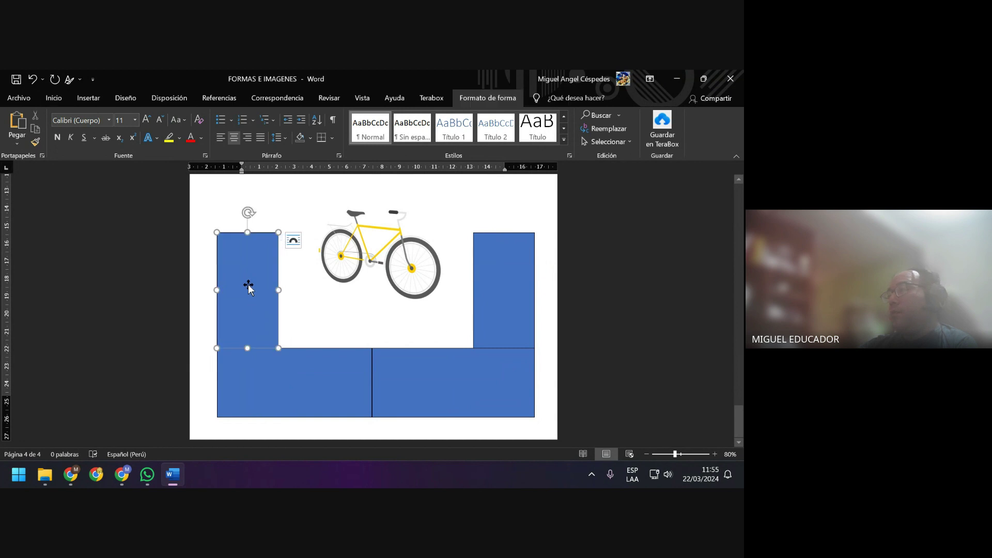
left_click(291, 366, "shift")
left_click(396, 367, "shift")
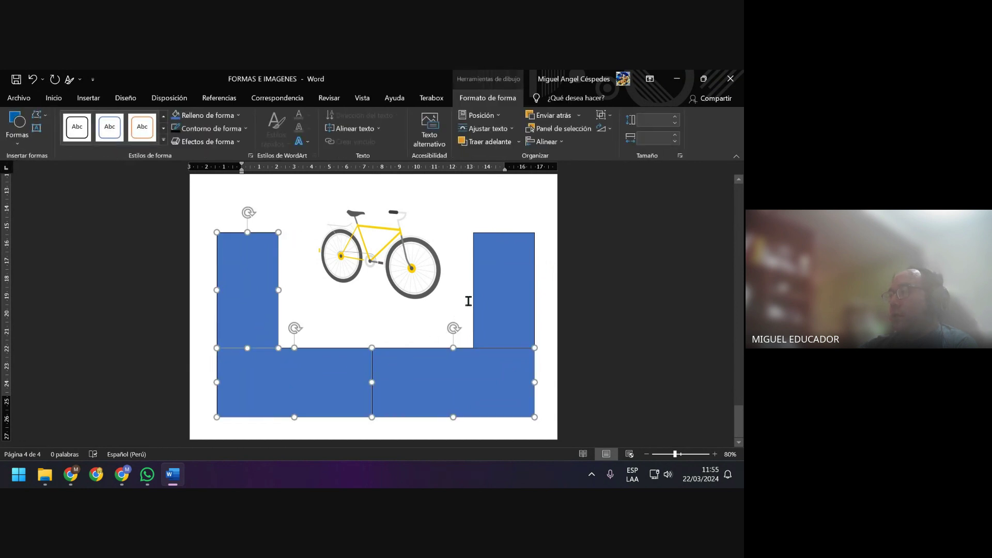
left_click(505, 293, "shift")
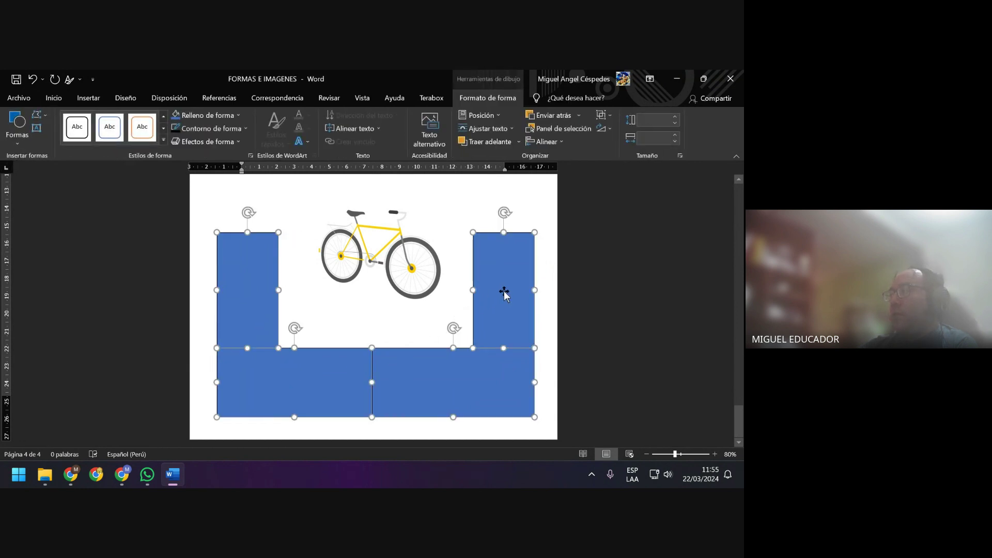
Group the four rectangles, copy the group with the bicycle, and move it higher on page 4
right_click(243, 275)
mouse_move(274, 318)
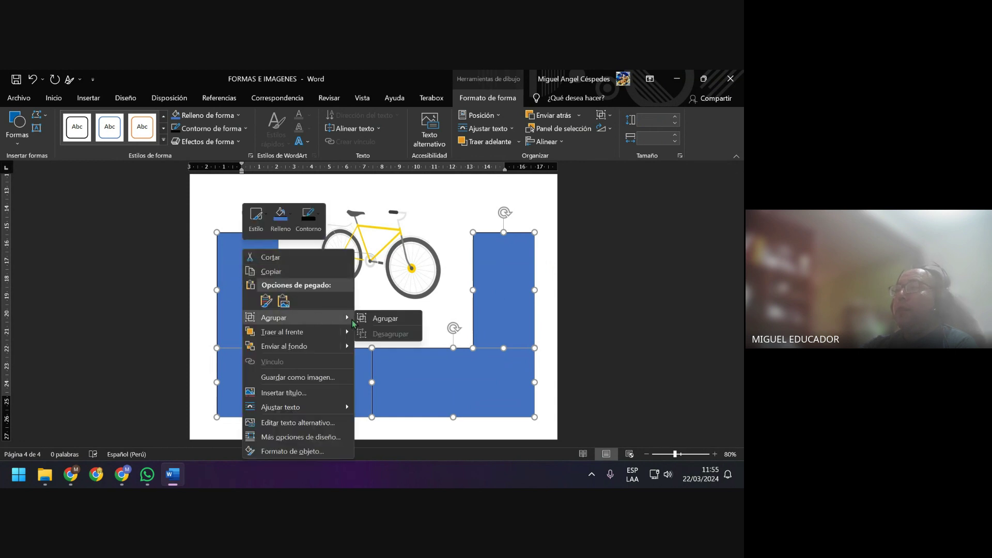
left_click(382, 318)
left_click(429, 222)
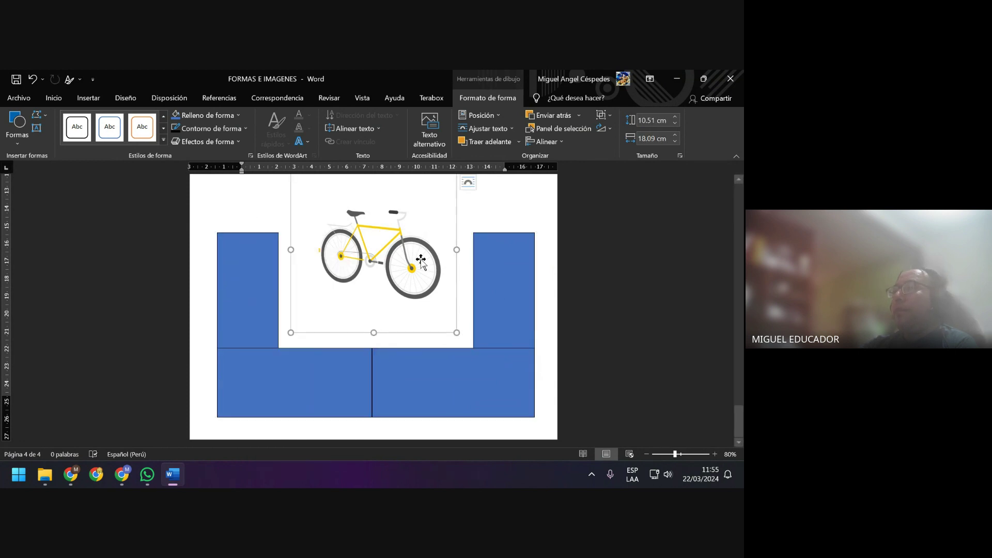
scroll(272, 293, "down", 3)
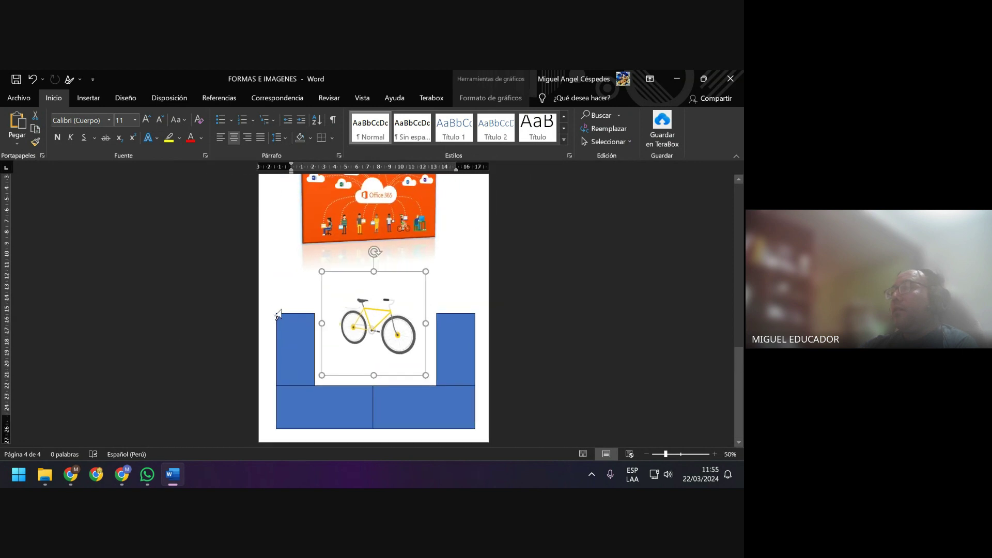
left_click(287, 321)
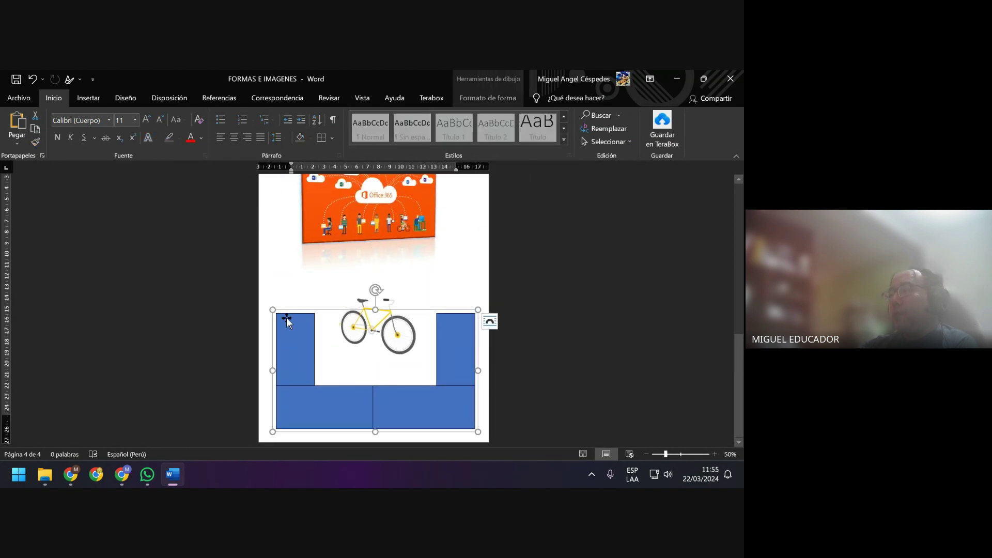
right_click(285, 318)
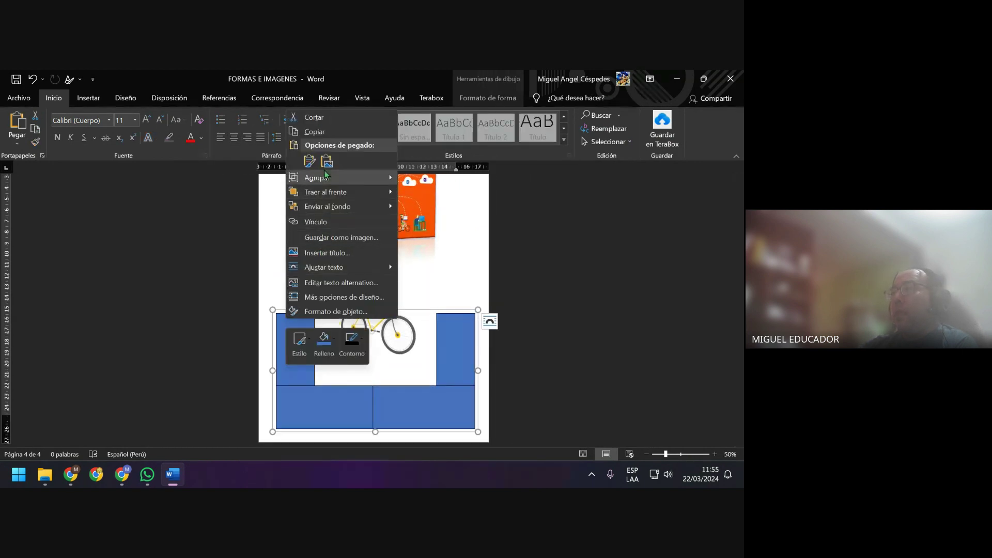
left_click(314, 132)
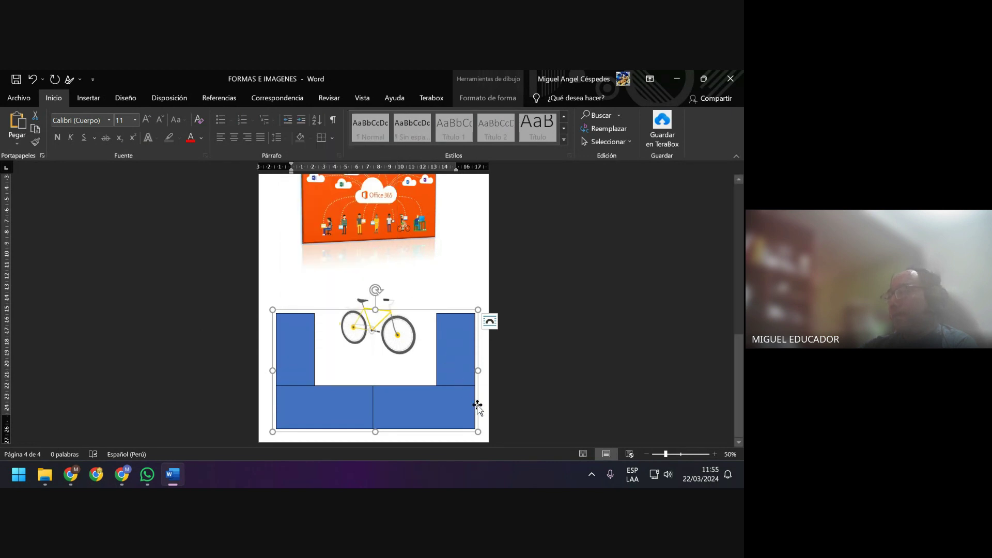
left_click_drag(461, 355, 458, 319)
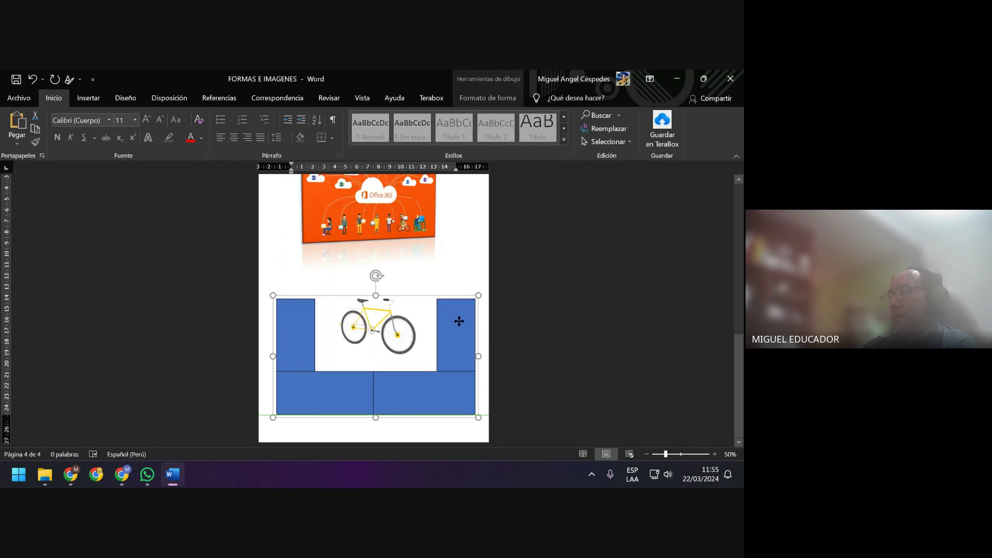
left_click(436, 414)
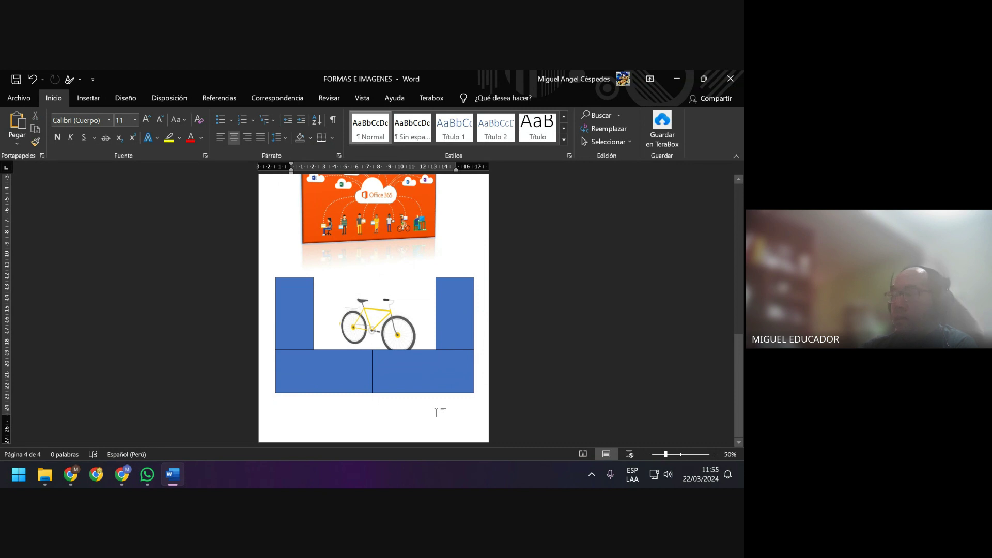
Paste the copied blue frame onto page 5
key("ctrl+v")
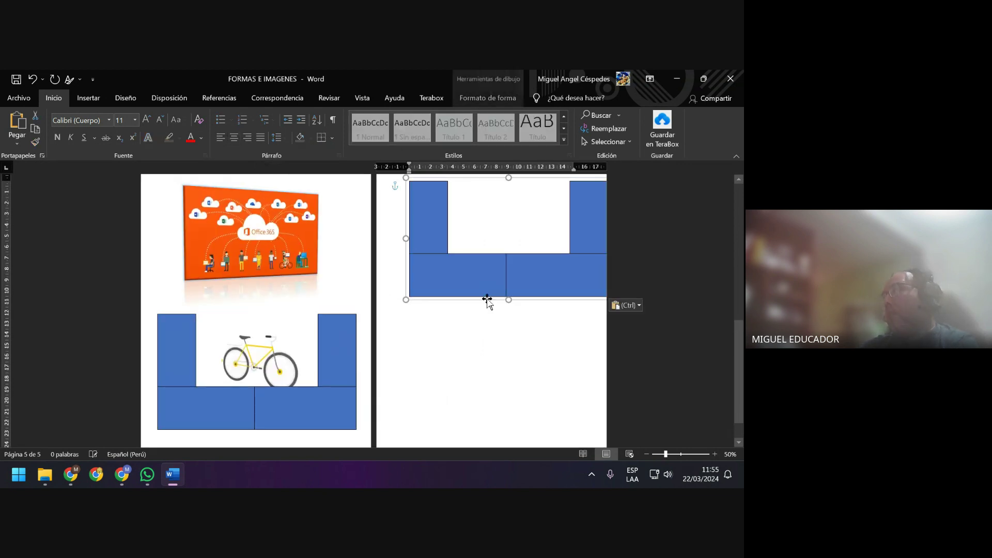
left_click_drag(483, 274, 467, 297)
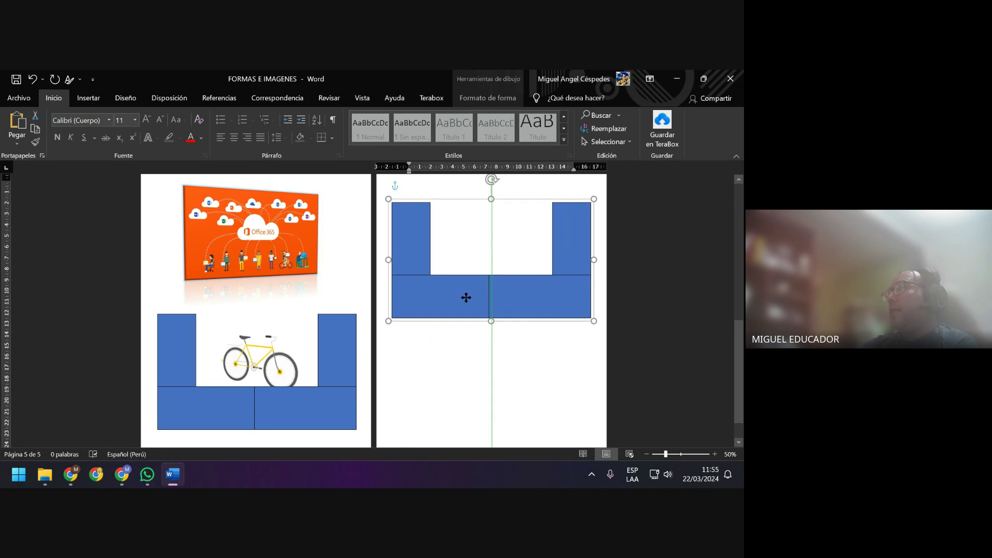
left_click(475, 356)
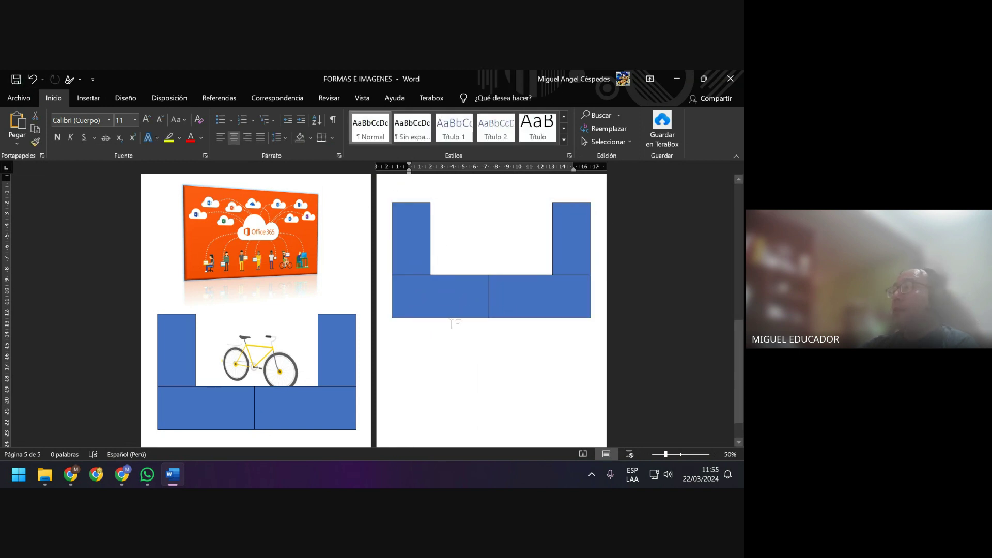
Flip the blue frame vertically and move it slightly lower on the page
left_click(403, 241)
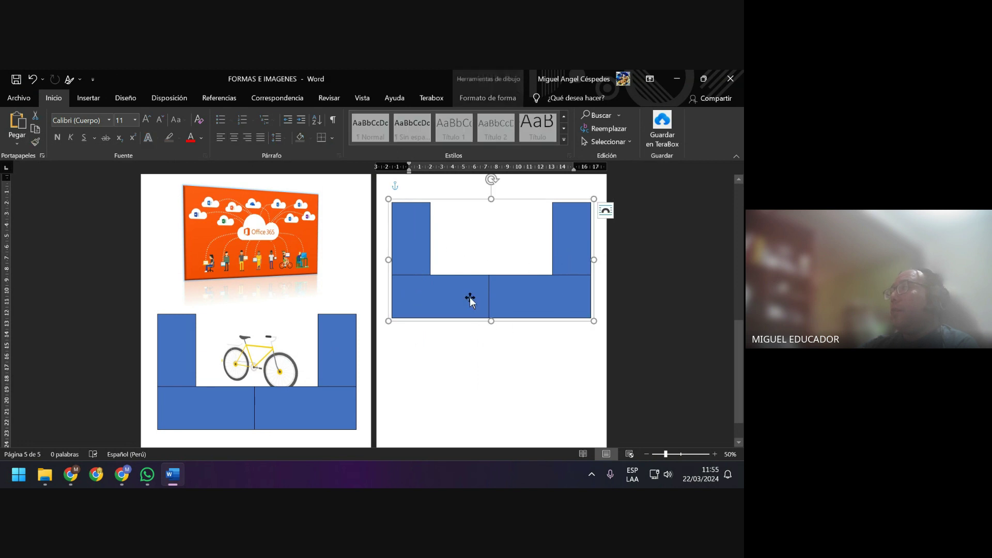
left_click(531, 333)
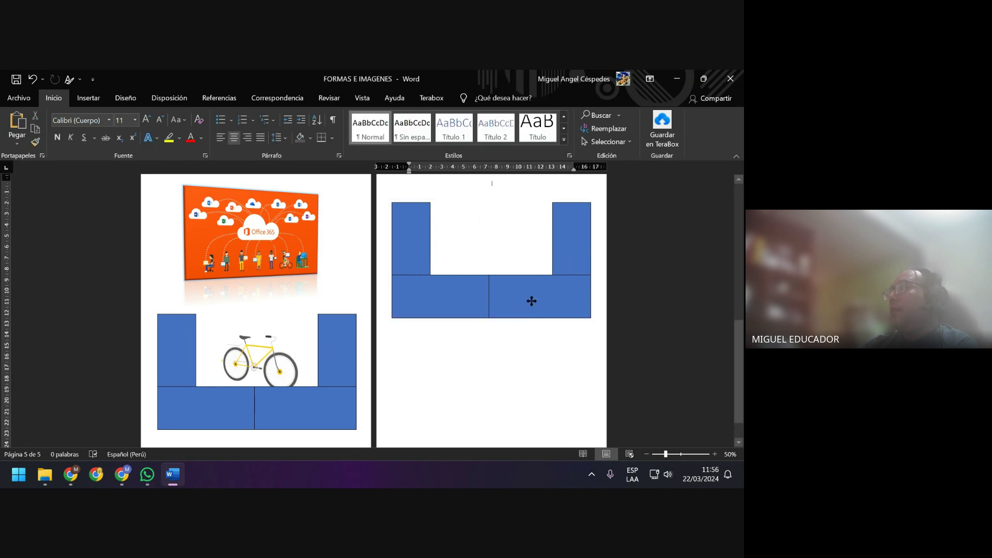
left_click(529, 303)
left_click(491, 98)
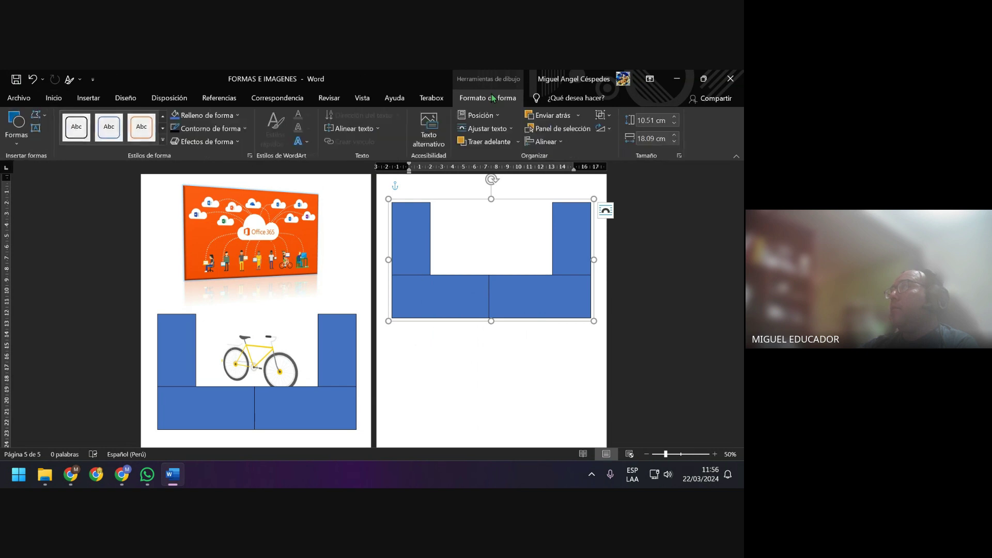
left_click(609, 128)
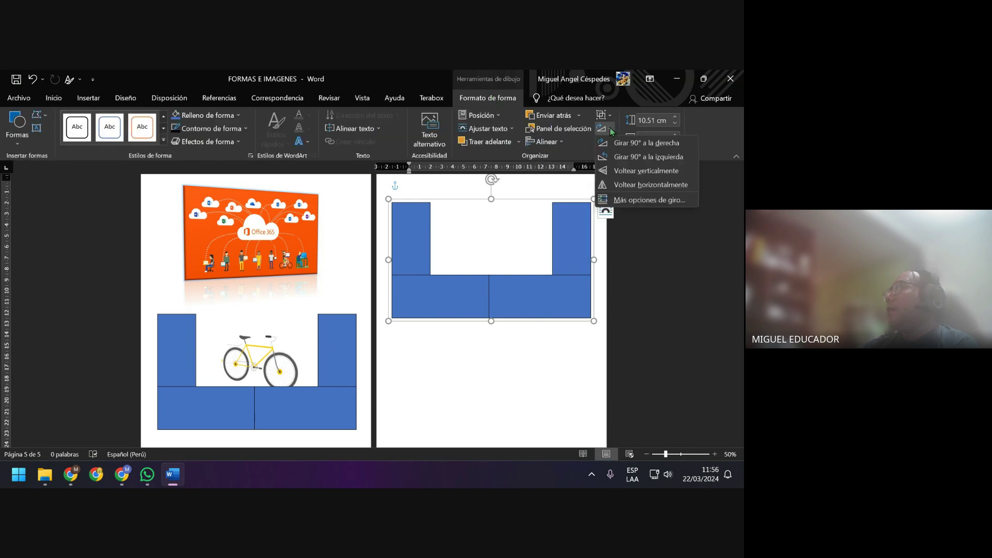
left_click(635, 171)
left_click(515, 326)
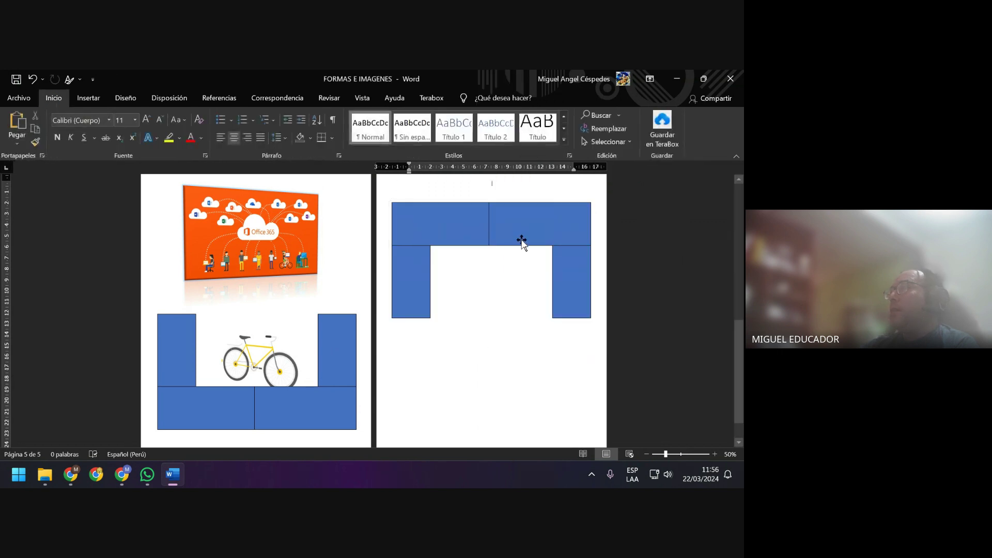
left_click_drag(521, 239, 521, 264)
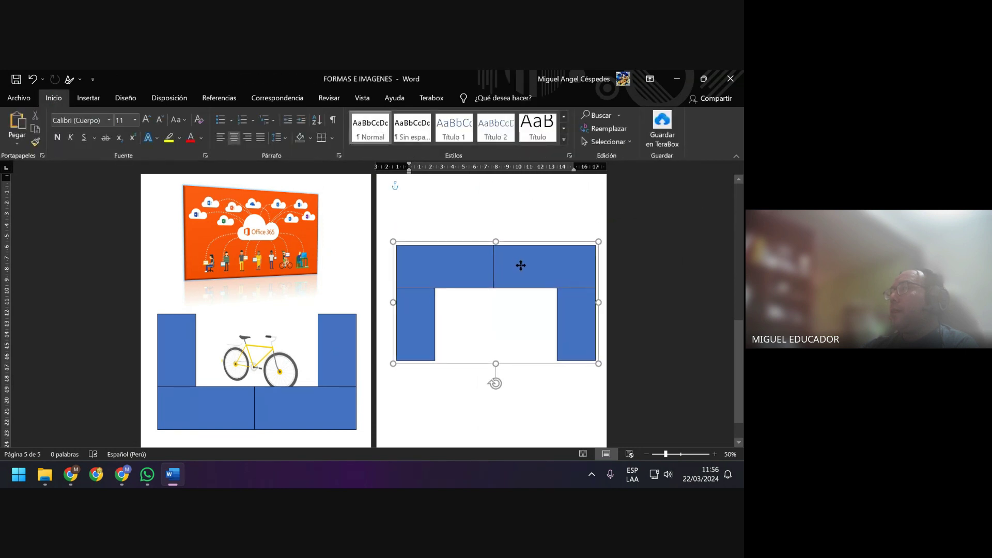
left_click(511, 214)
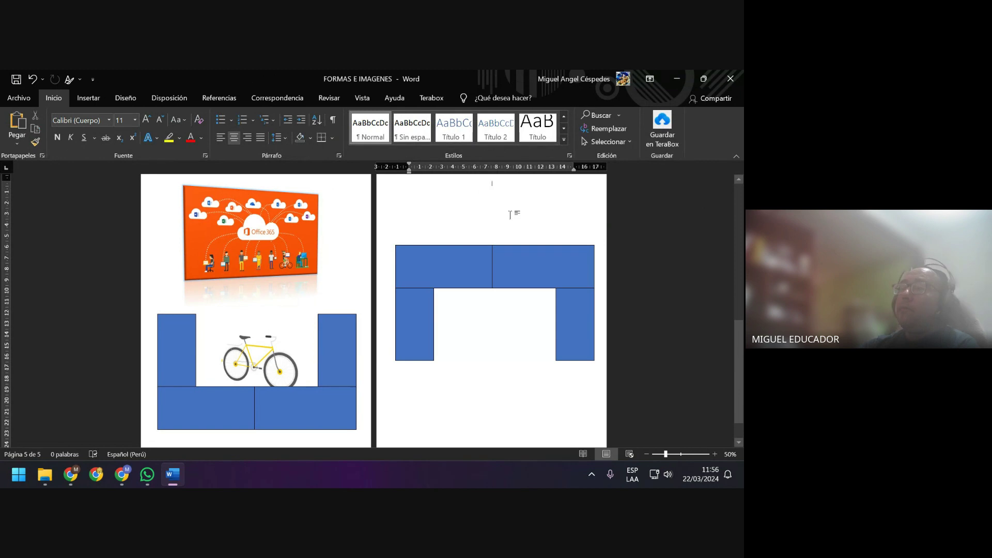
left_click(466, 252)
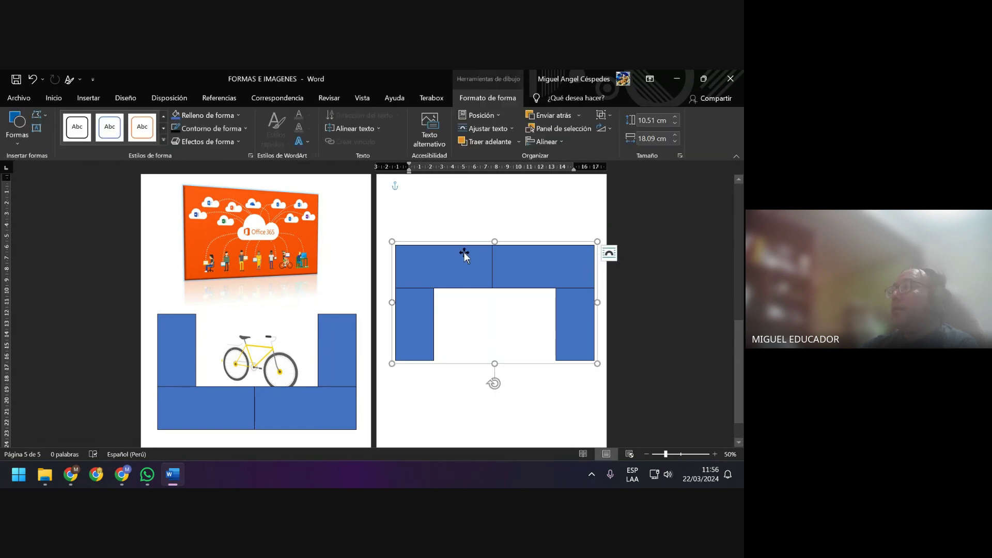
Fill the frame's rectangles red
right_click(466, 252)
left_click(508, 223)
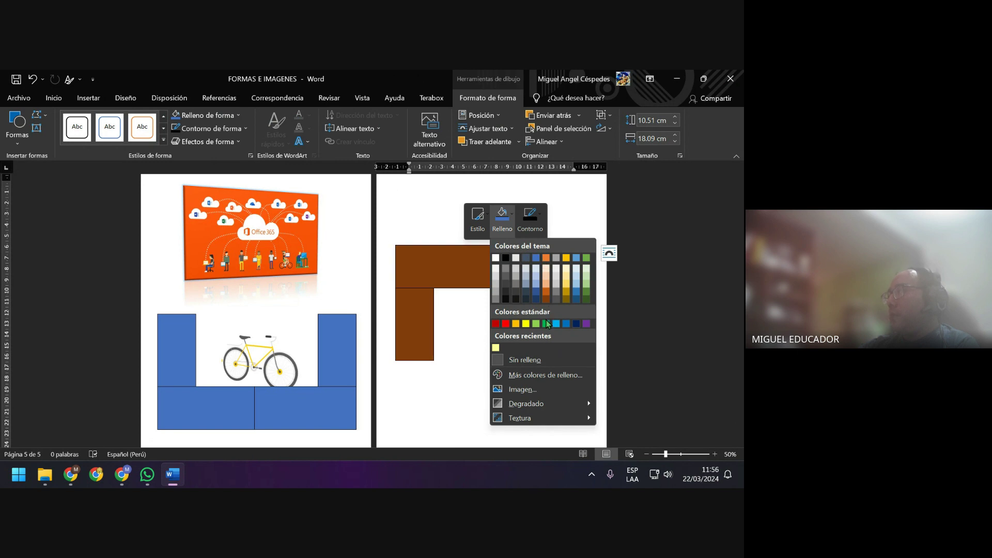
left_click(496, 323)
Move the red arch up and flip the lower arch vertically to close the square
left_click(494, 381)
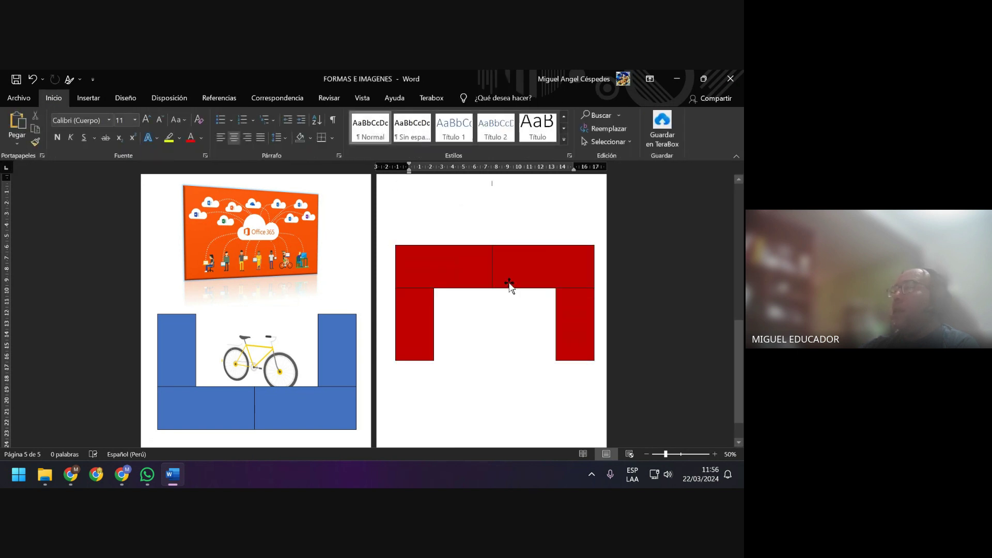
mouse_move(510, 274)
left_mouse_down()
mouse_move(510, 222)
mouse_move(505, 321)
left_mouse_up()
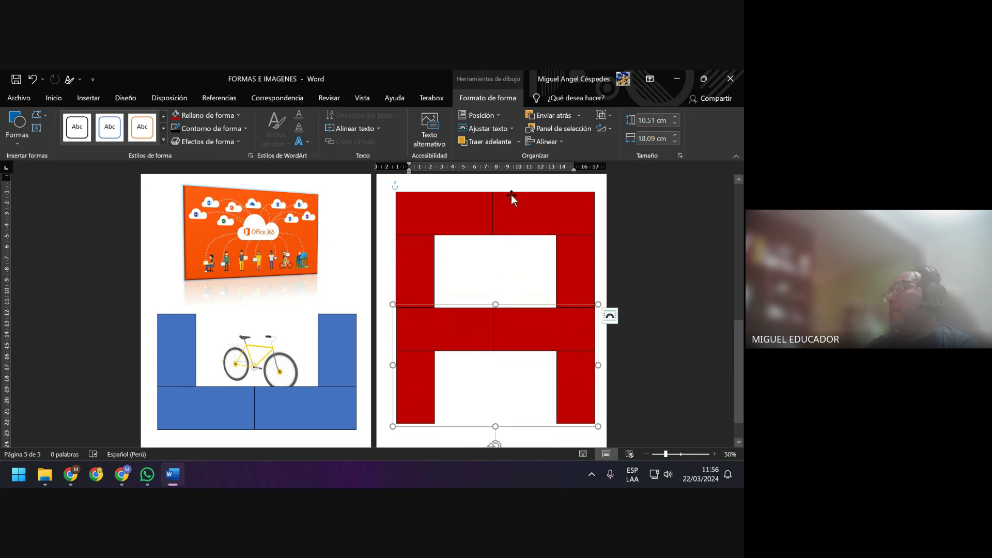
left_click(556, 141)
left_click(602, 129)
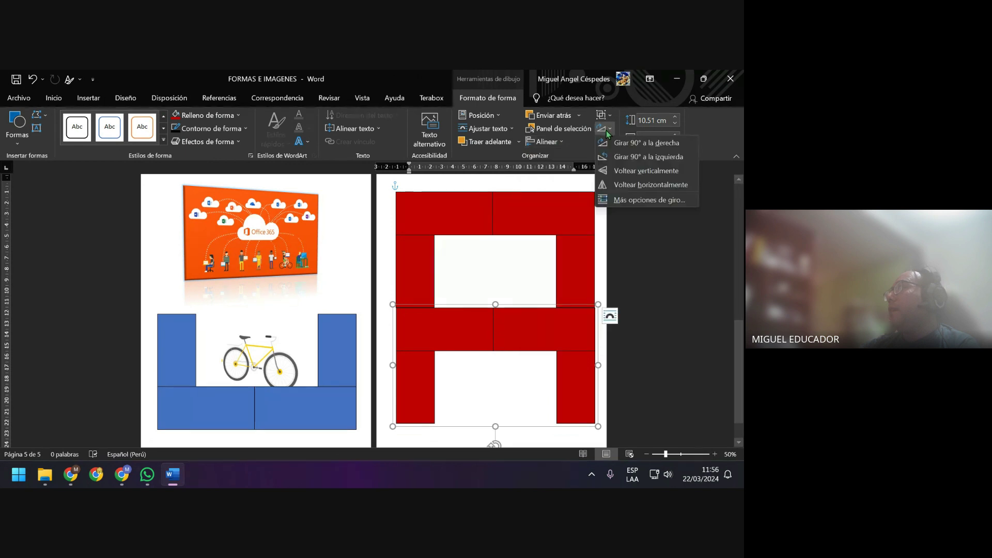
left_click(629, 176)
left_click(605, 228)
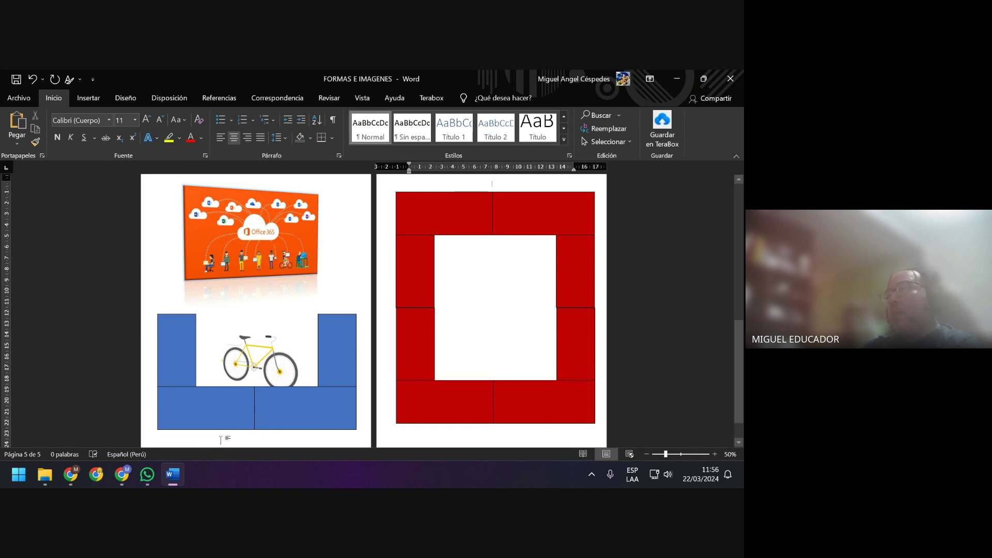
mouse_move(45, 475)
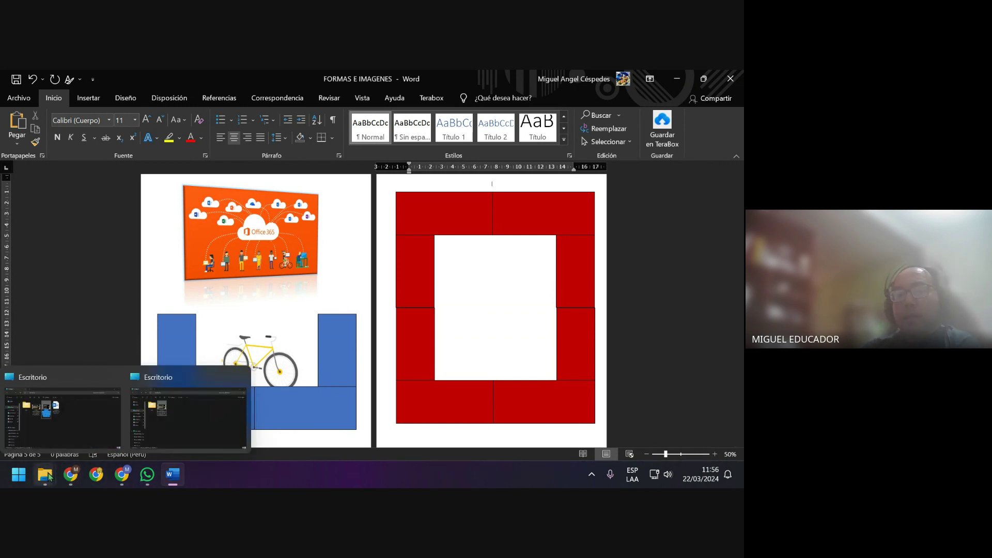
Permanently delete the course video file from the Desktop folder
left_click(62, 416)
left_click(198, 193)
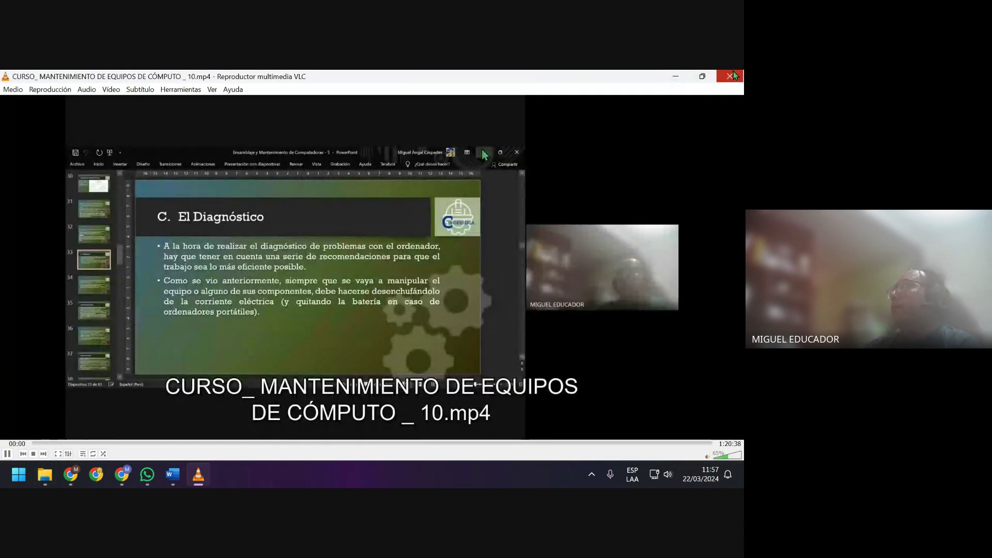
left_click(730, 78)
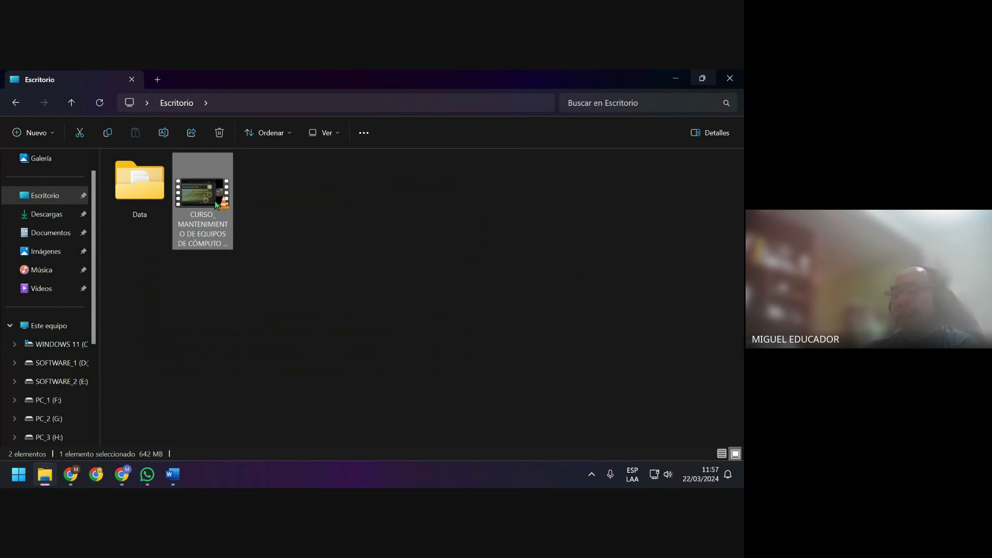
key("shift+Delete")
key("Return")
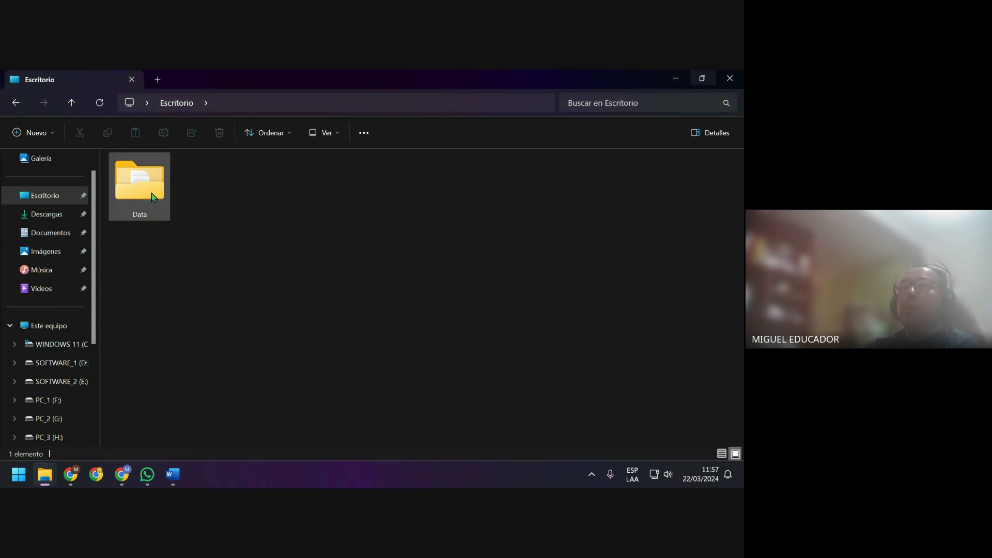
Browse SOLID_02 (K:) > SOFTWARE 2024-1 > SOFTWARE and inspect the Cursores para W.7.8.10 archive
left_click(67, 330)
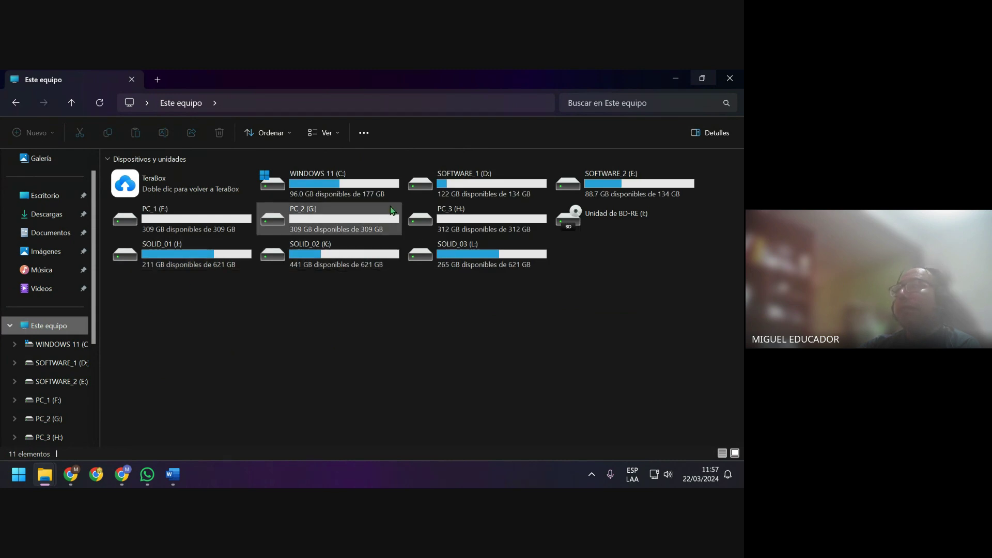
double_click(330, 256)
double_click(206, 194)
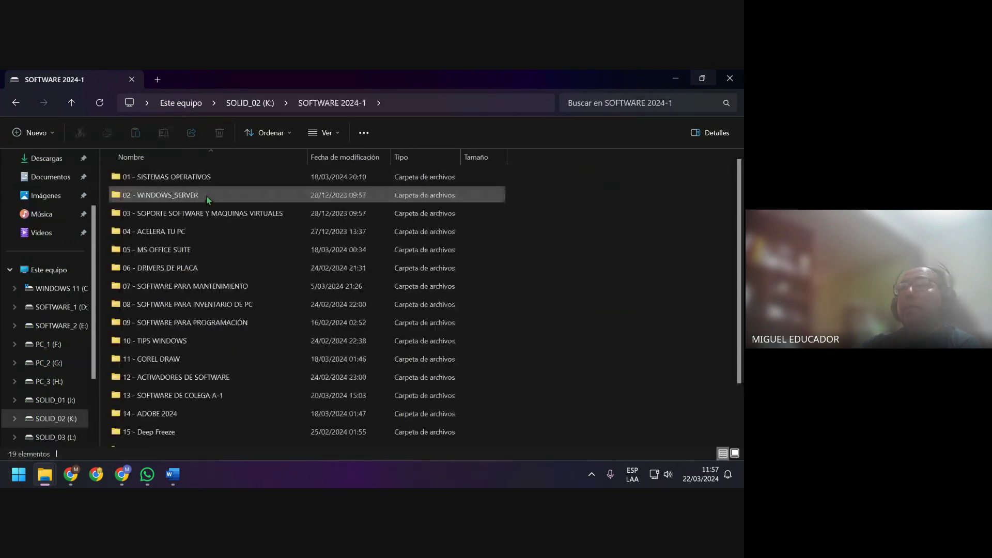
scroll(198, 416, "down", 2)
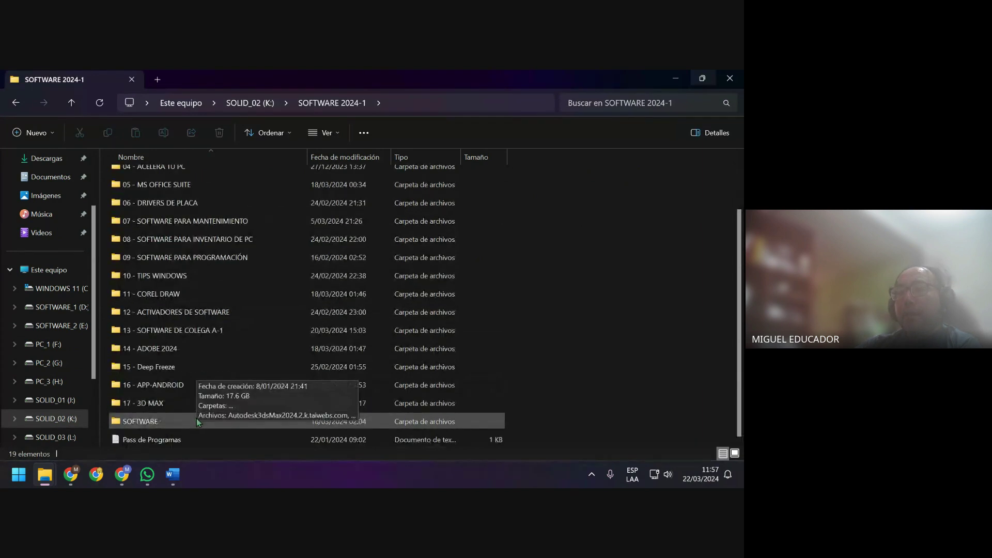
double_click(175, 420)
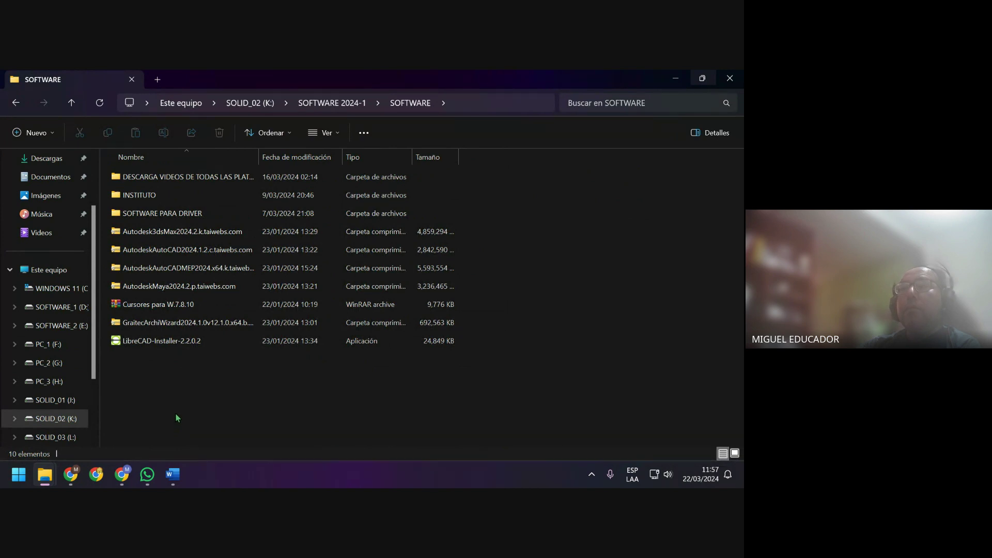
double_click(188, 309)
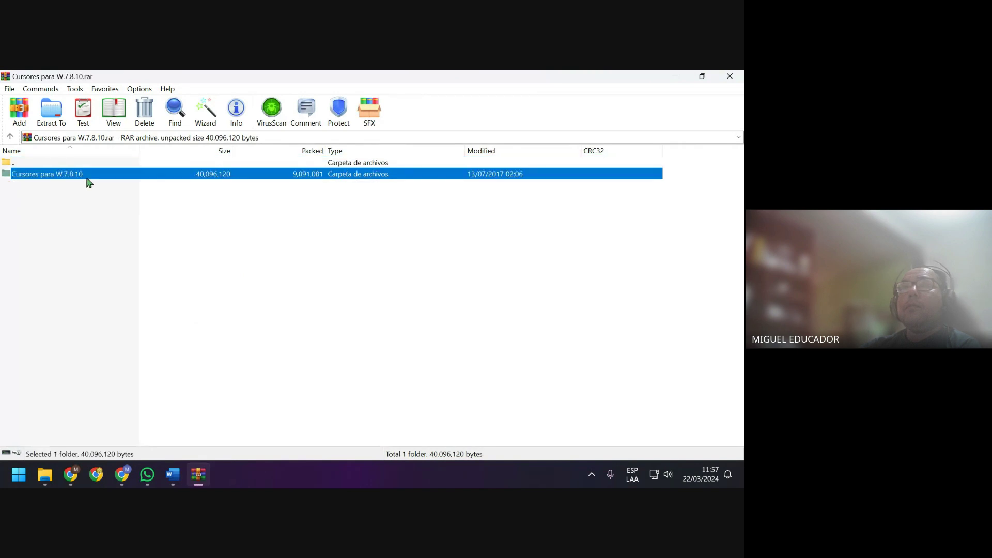
double_click(86, 175)
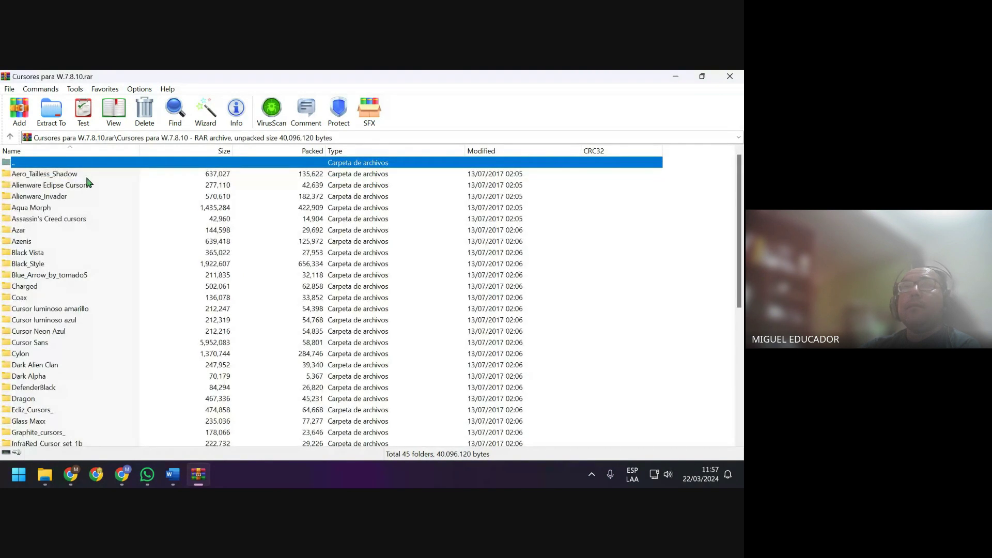
left_click(730, 75)
Go to SOFTWARE 2024-1 > 13 - SOFTWARE DE COLEGA A-1 > SOFTWARE PARA ANOTAR EN LA PANTALLA
left_click(319, 103)
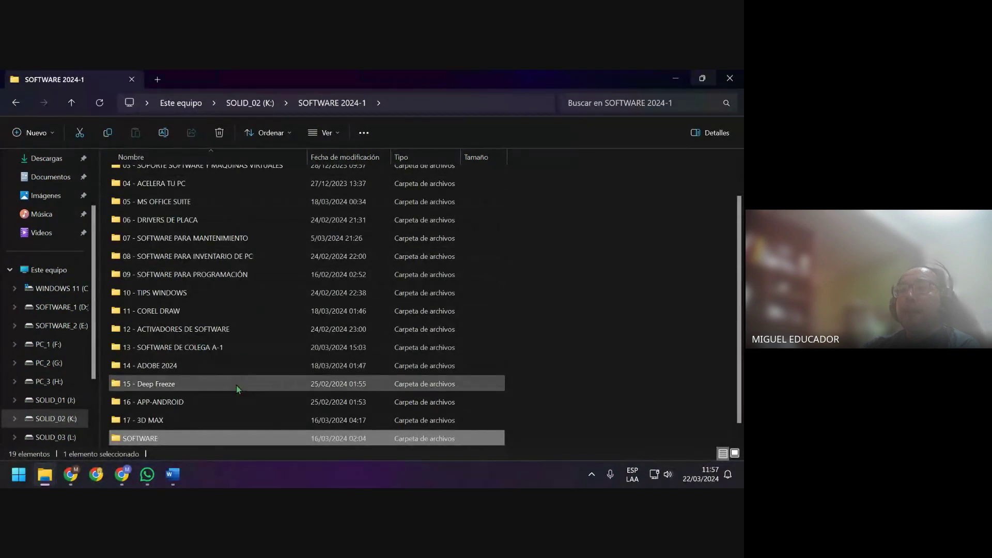
scroll(233, 406, "up", 1)
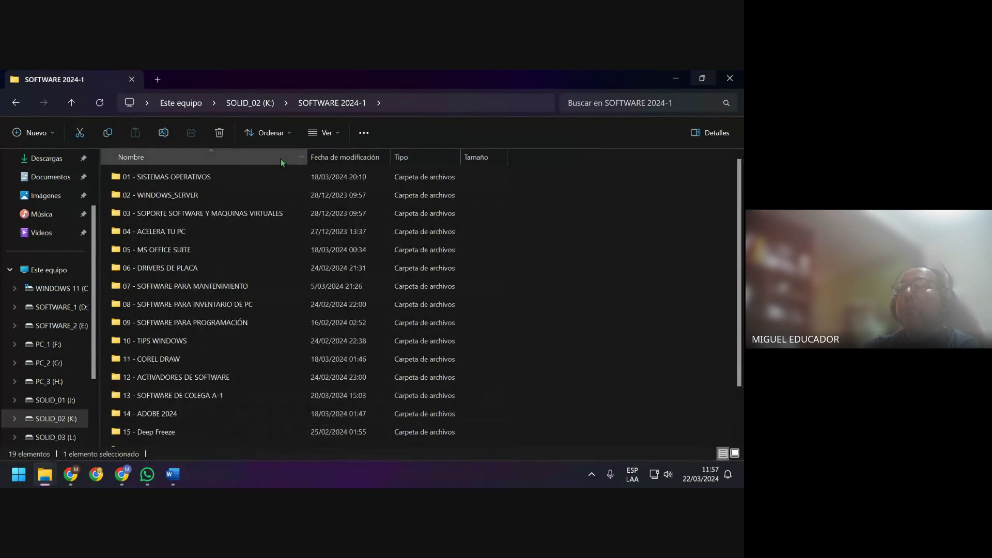
left_click(255, 108)
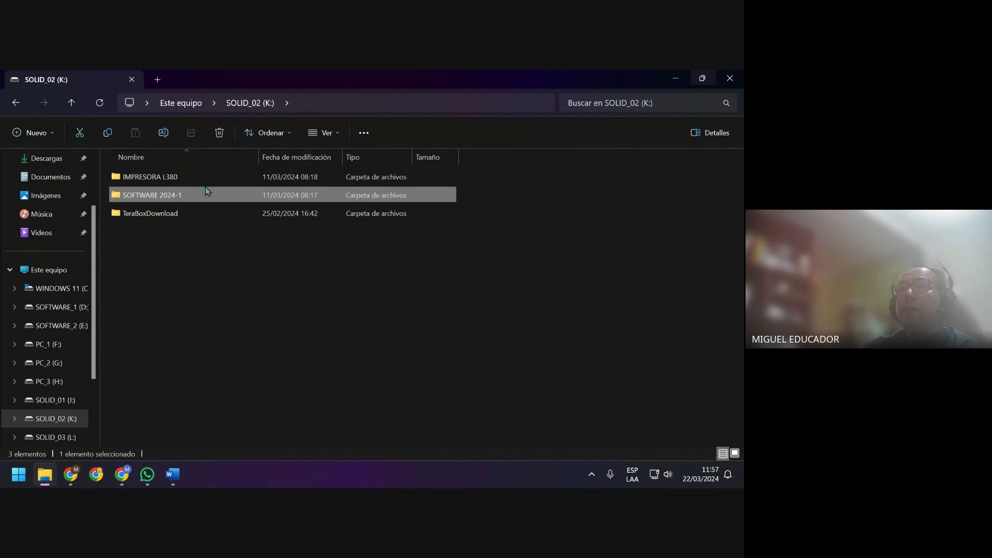
double_click(204, 189)
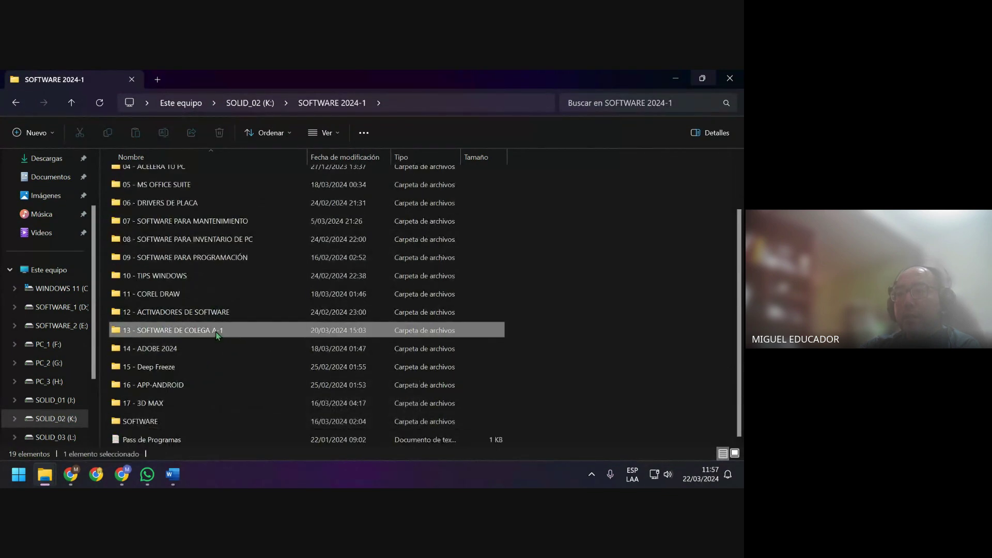
double_click(227, 331)
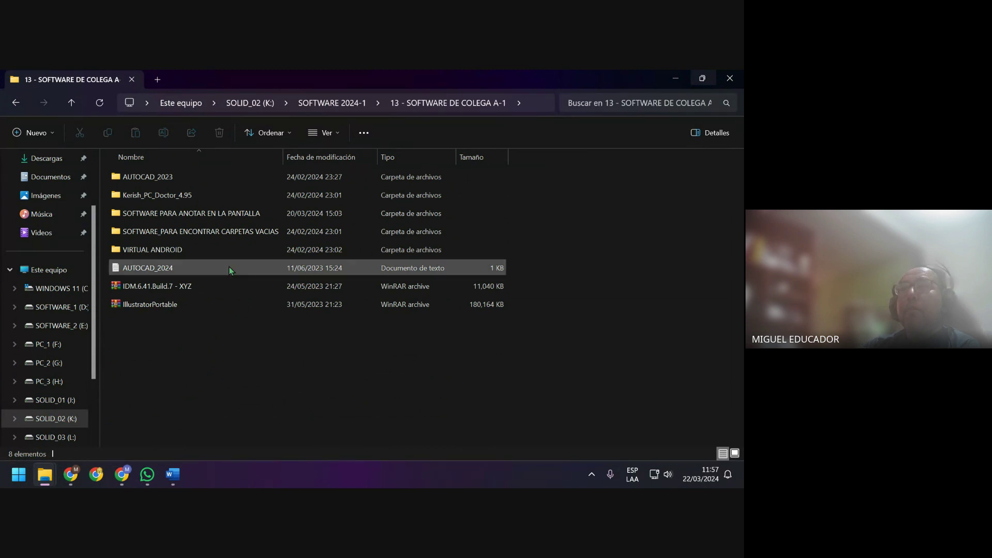
left_click(331, 103)
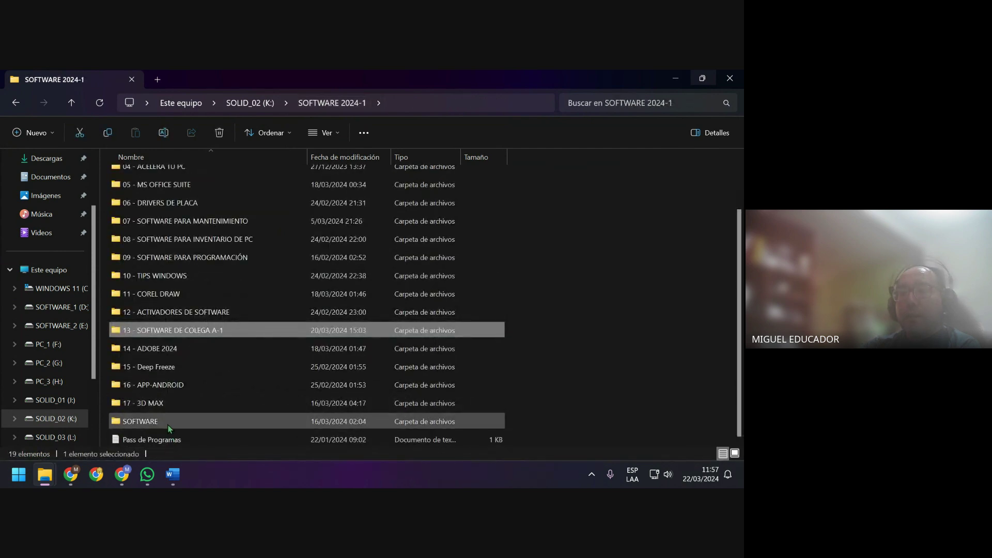
double_click(147, 422)
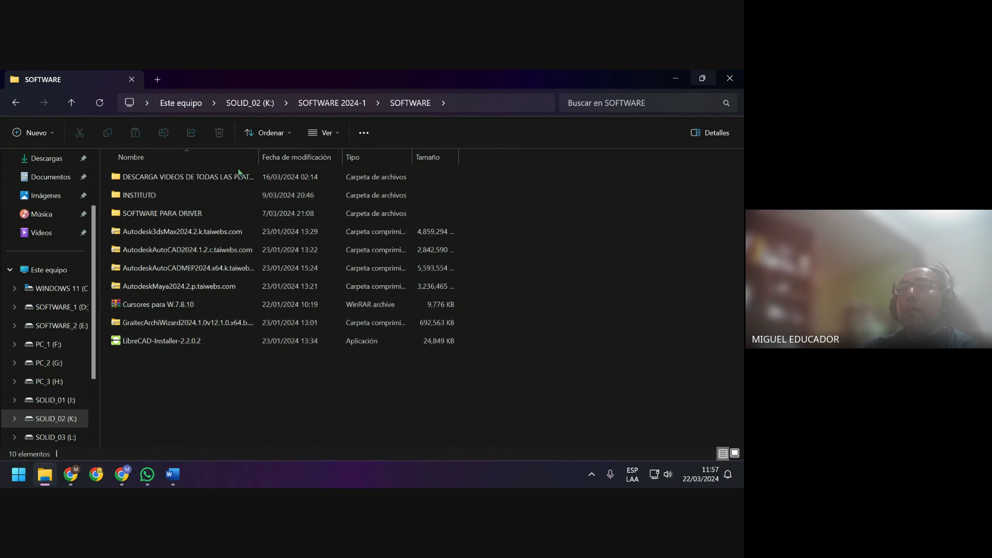
left_click(330, 101)
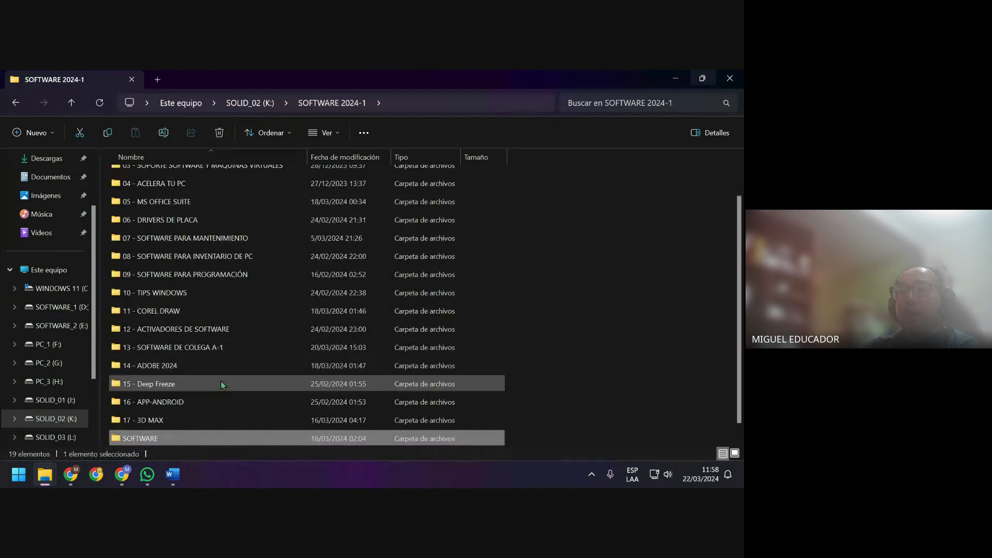
double_click(219, 348)
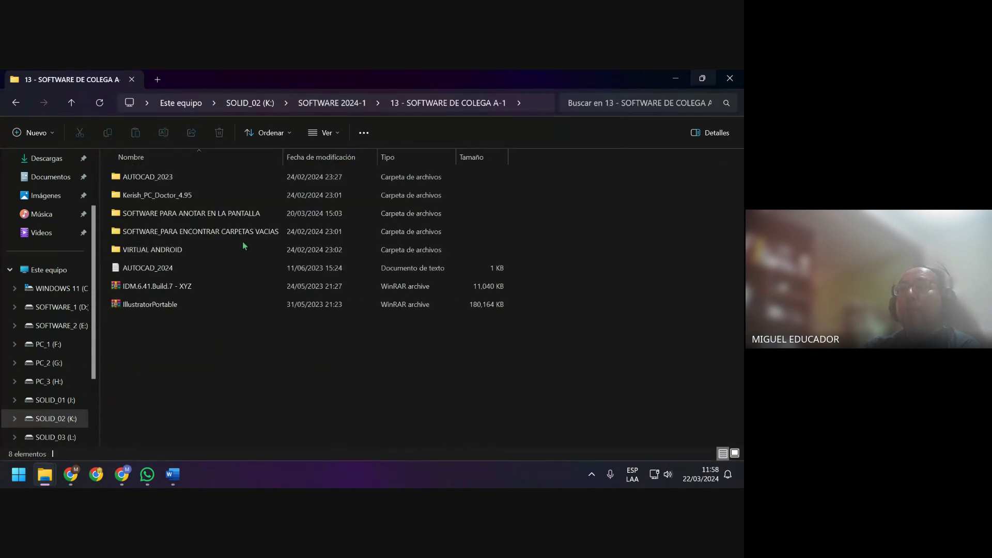
double_click(242, 219)
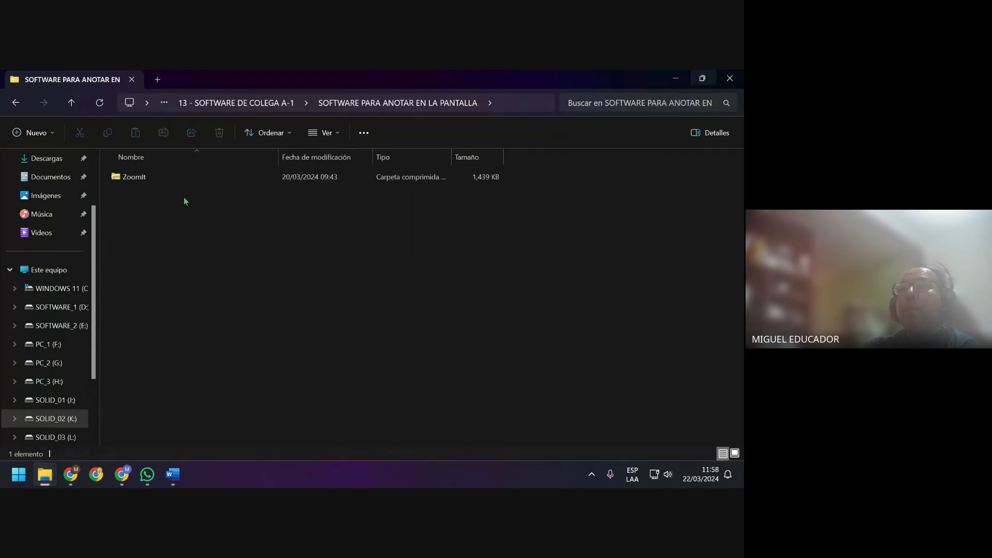
Run ZoomIt64 straight from the ZoomIt zip, check the tray, and close File Explorer
double_click(153, 175)
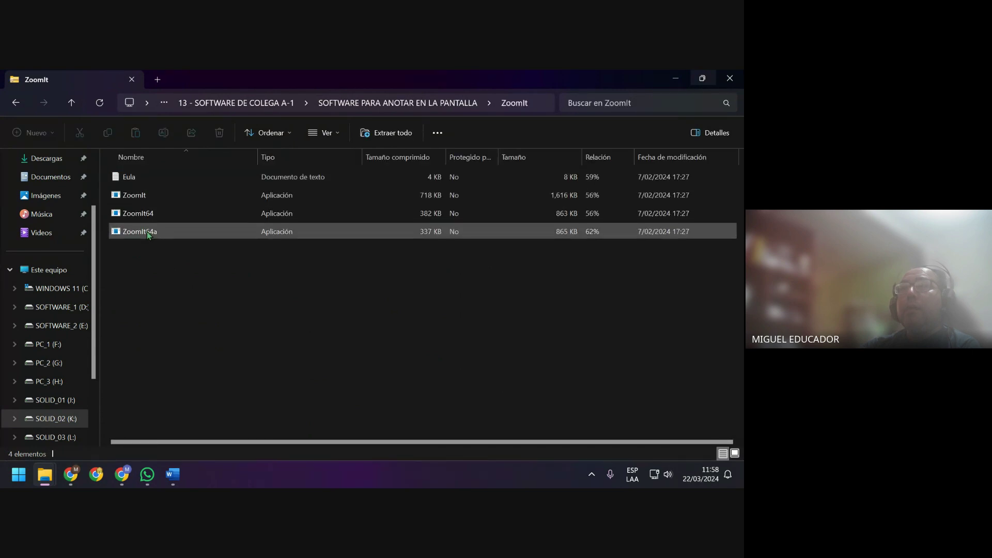
double_click(149, 213)
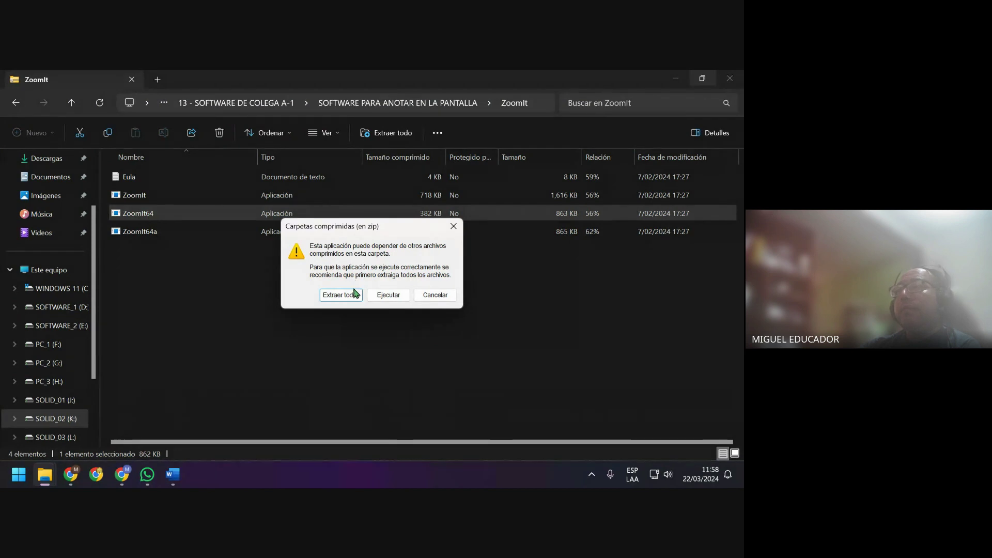
left_click(392, 299)
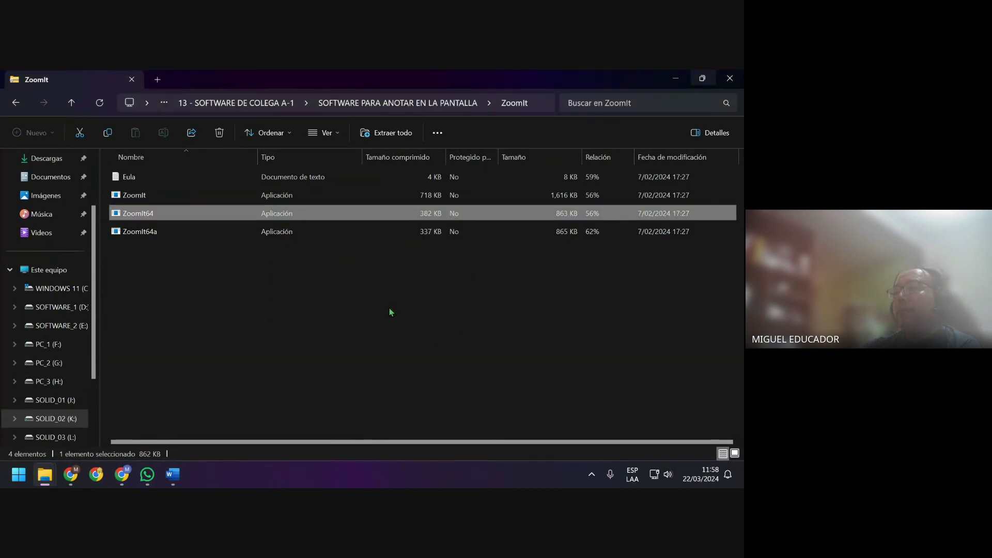
left_click(593, 475)
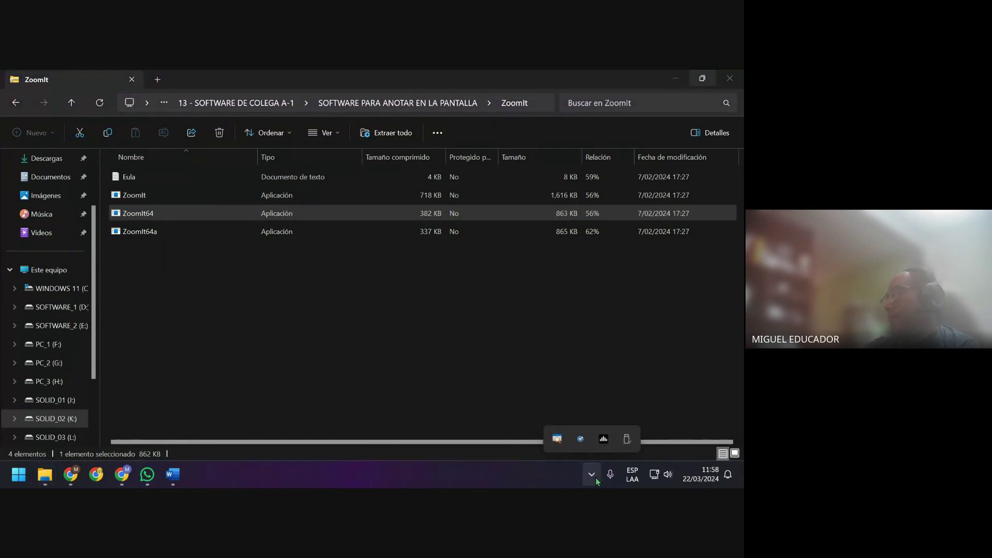
left_click(730, 76)
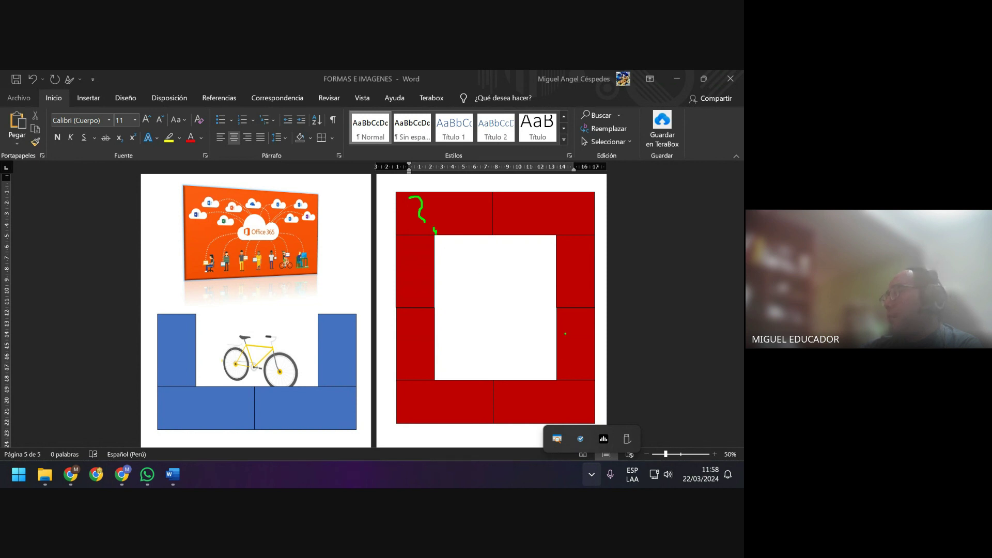
left_click_drag(567, 327, 570, 351)
left_click_drag(454, 216, 474, 206)
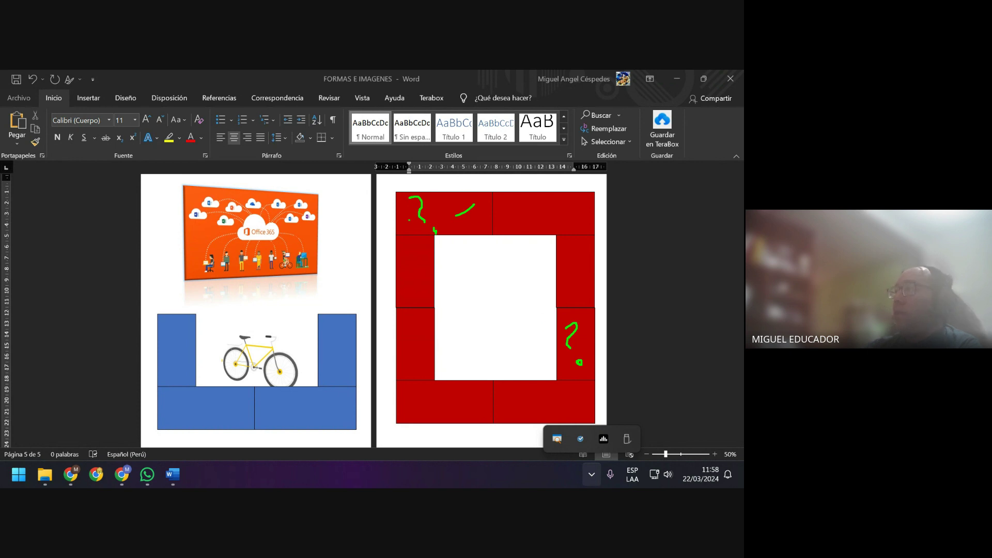
mouse_move(384, 186)
left_mouse_down()
mouse_move(393, 308)
mouse_move(453, 308)
left_mouse_up()
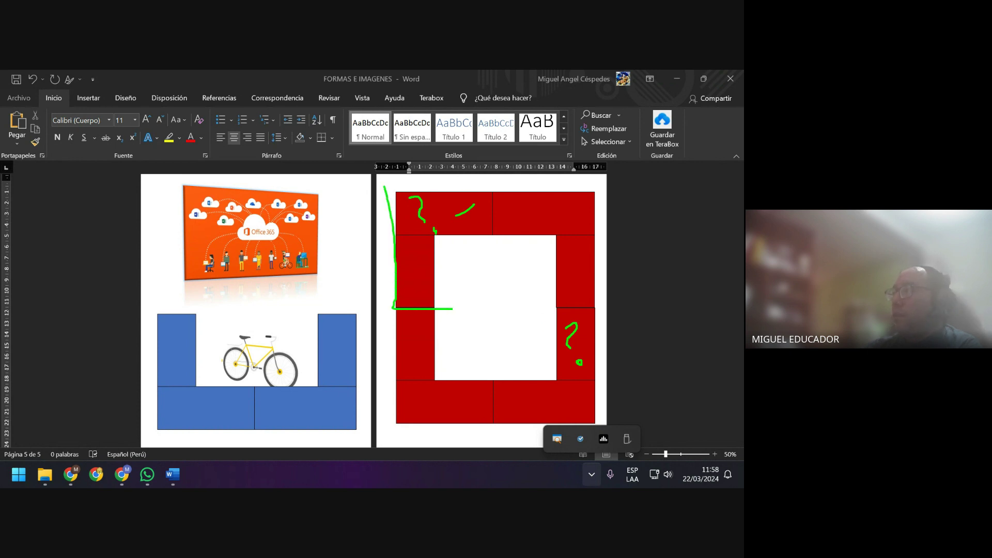
left_click_drag(387, 183, 517, 185)
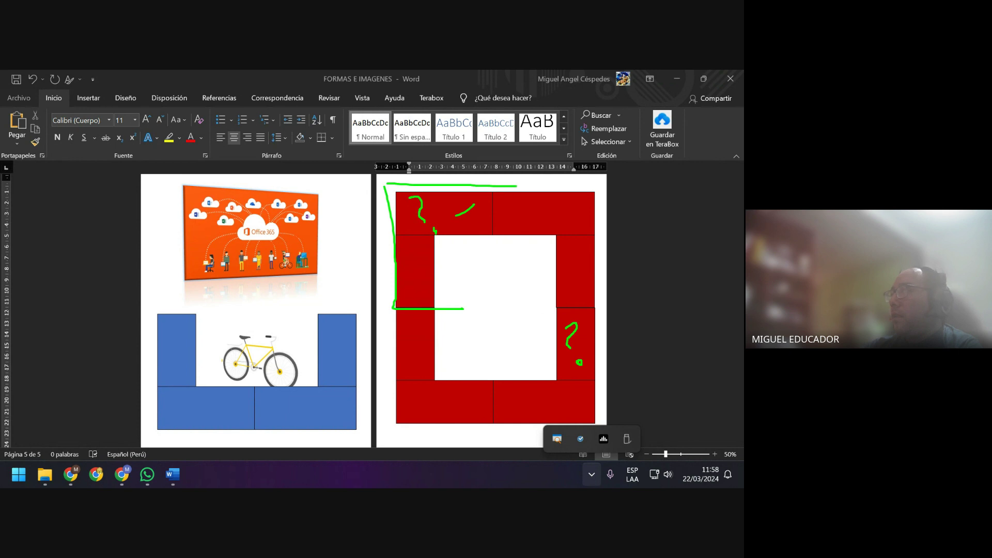
left_click_drag(401, 315, 464, 319)
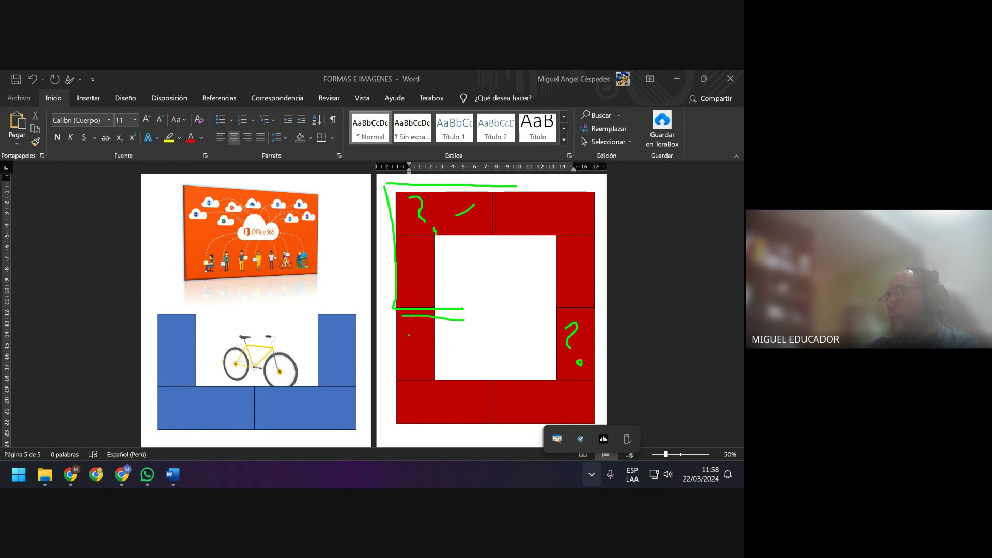
mouse_move(401, 329)
left_mouse_down()
mouse_move(481, 393)
mouse_move(509, 395)
left_mouse_up()
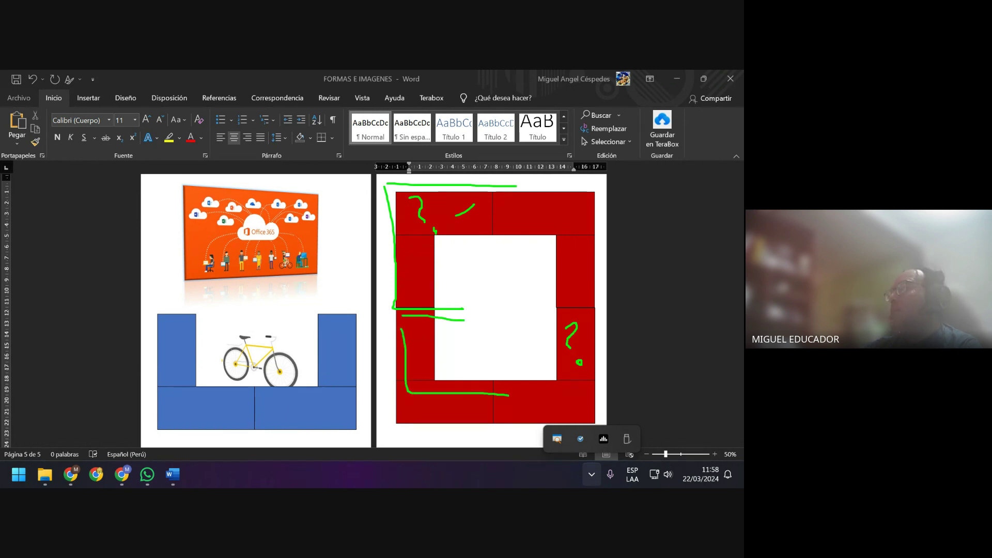
key("Escape")
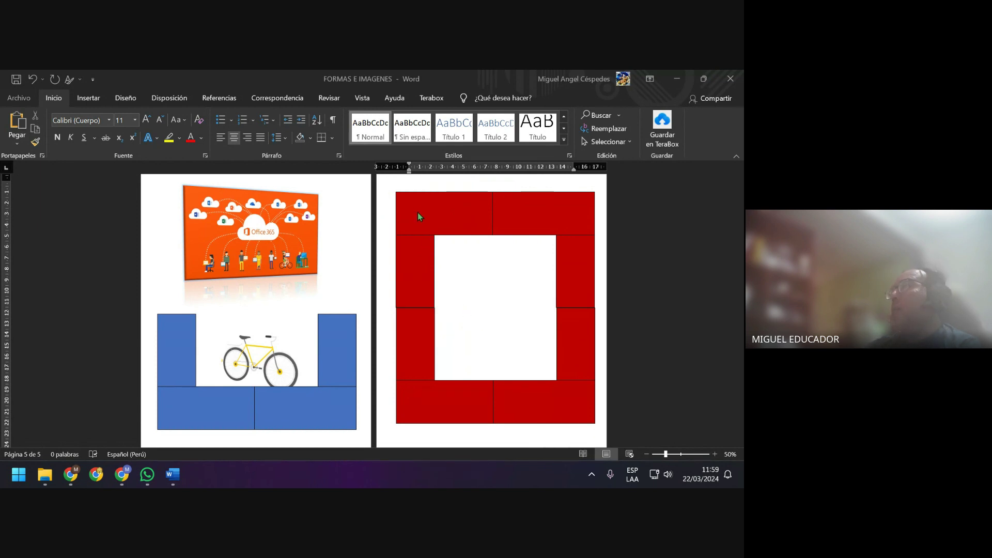
Recolour the top-left rectangle of the red frame purple
left_click(427, 209)
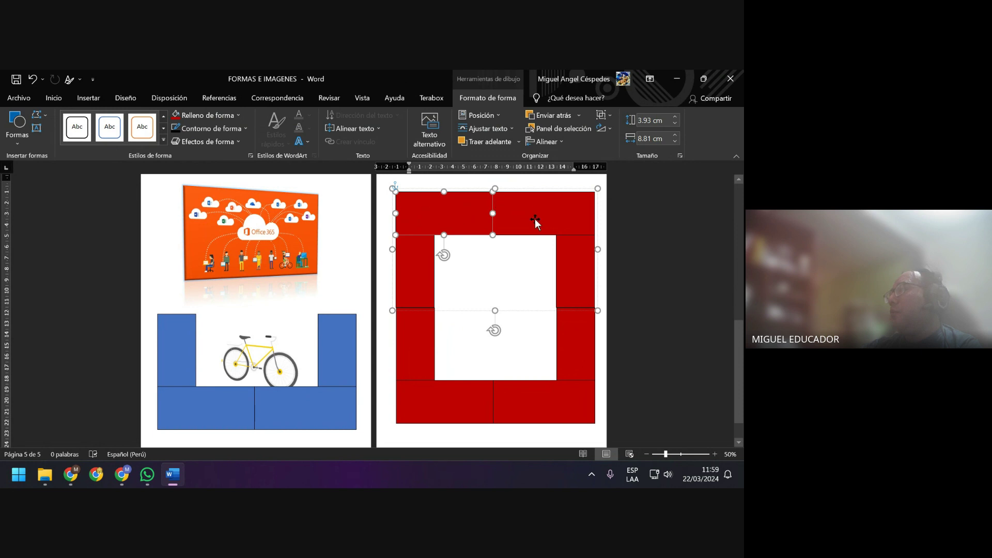
right_click(434, 209)
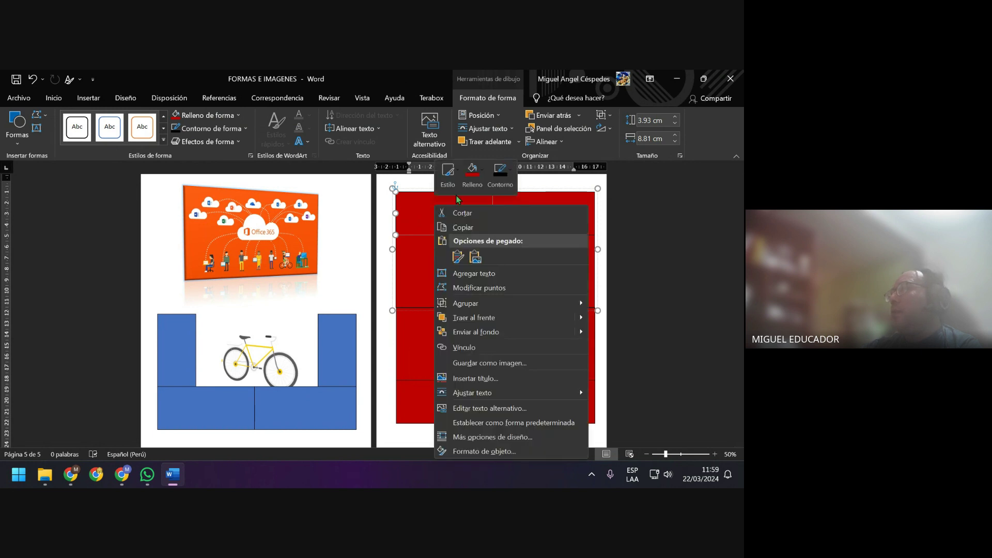
left_click(485, 177)
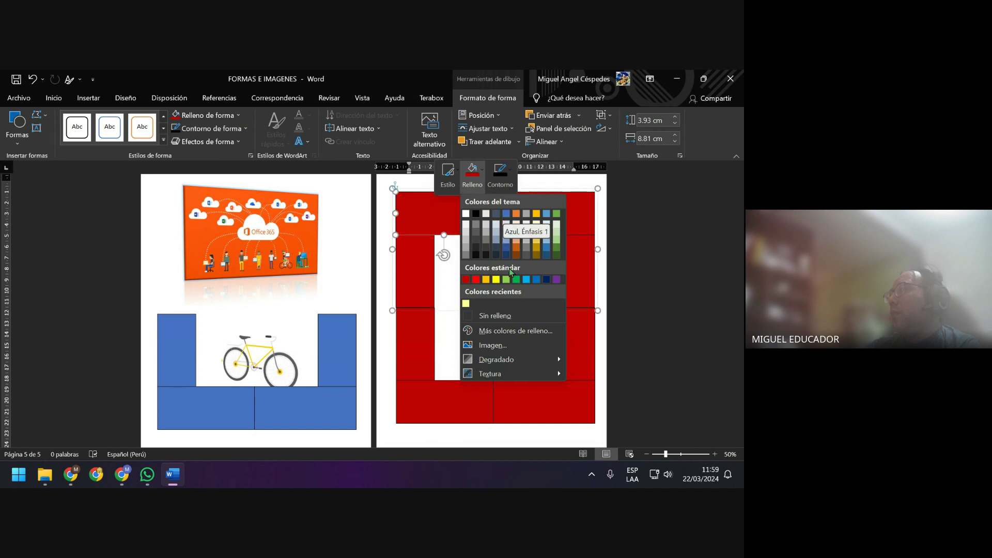
left_click(556, 279)
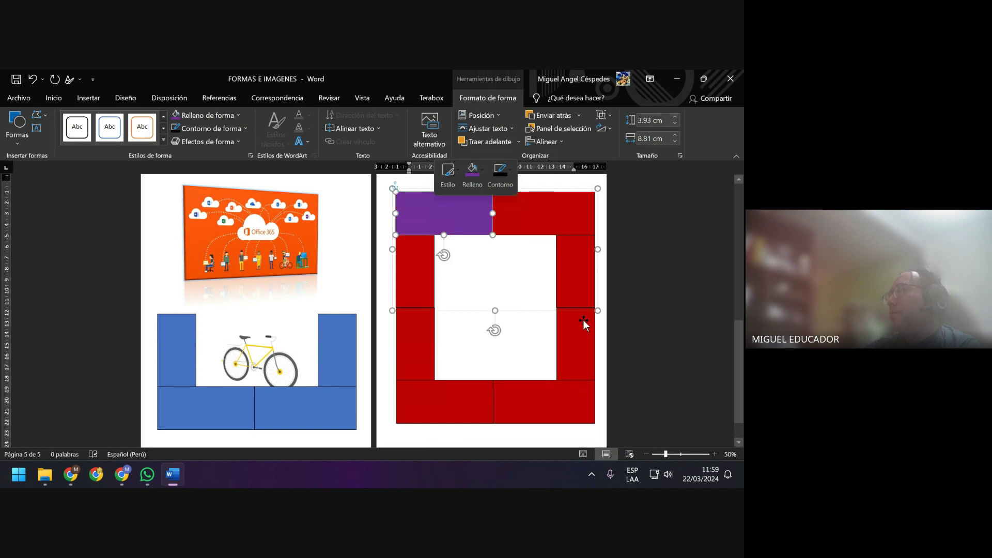
Recolour the small right-middle rectangle of the frame purple
left_click(584, 334)
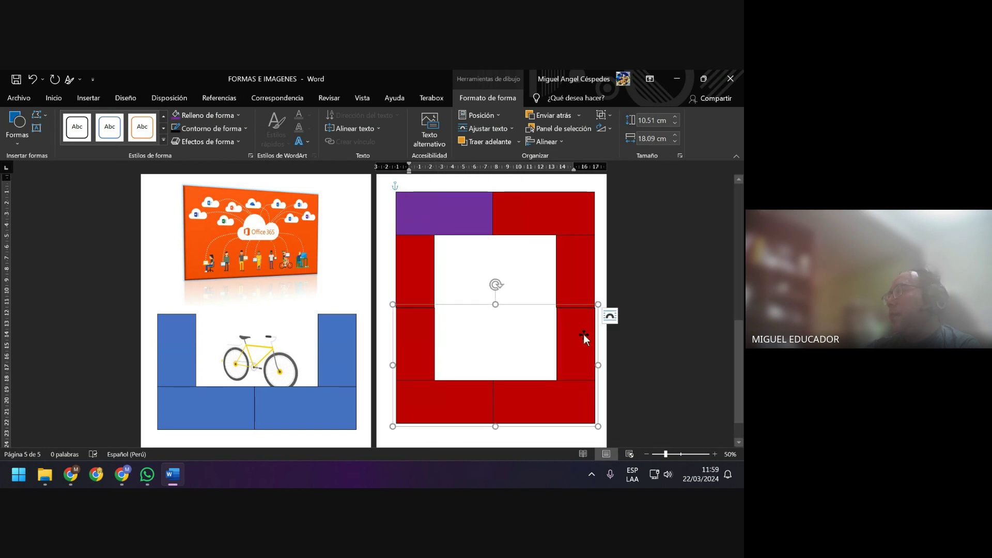
left_click(584, 334)
right_click(581, 335)
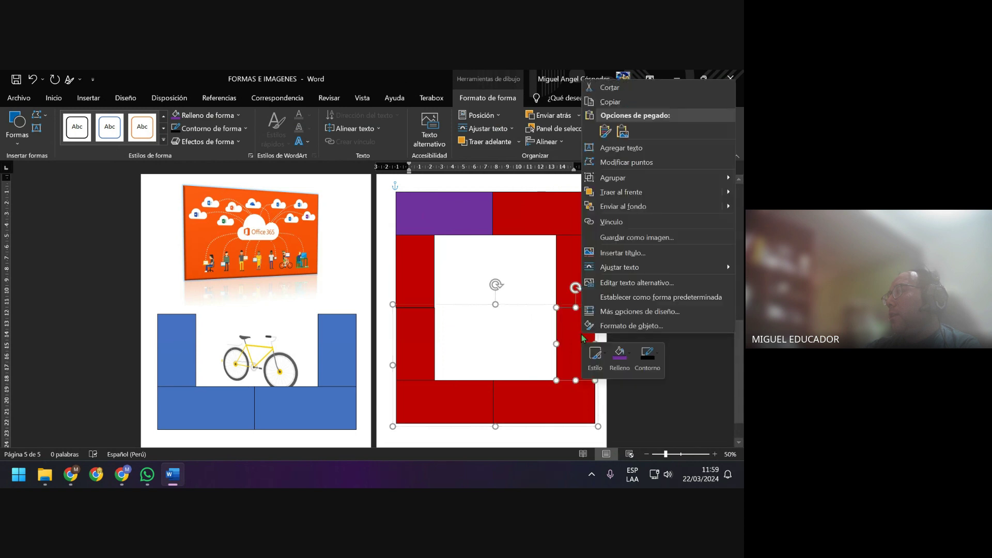
left_click(620, 357)
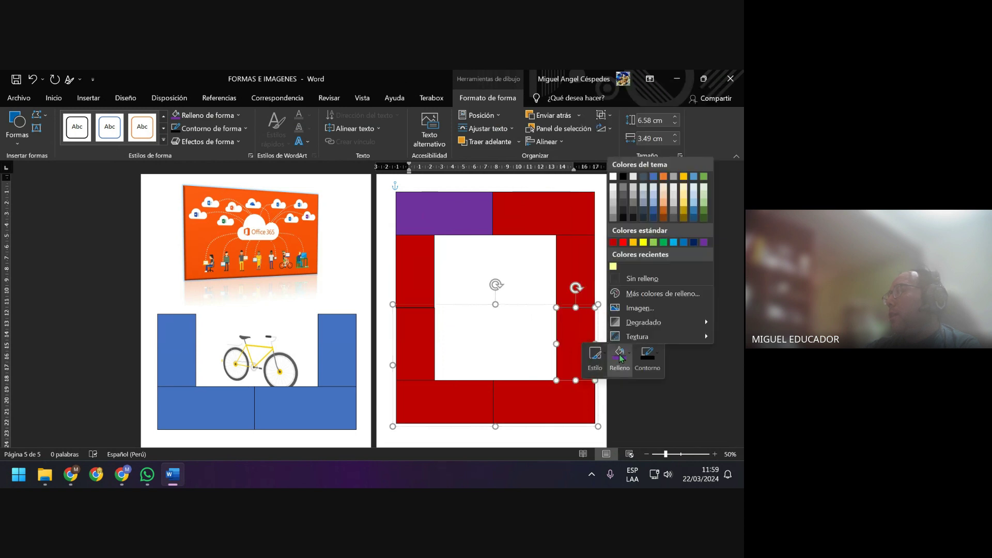
left_click(622, 360)
left_click(627, 360)
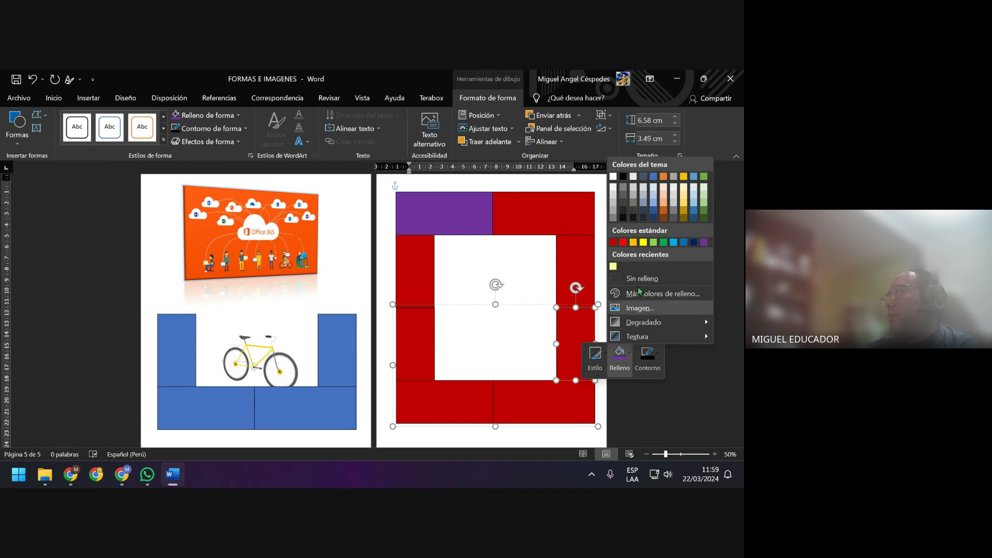
left_click(703, 242)
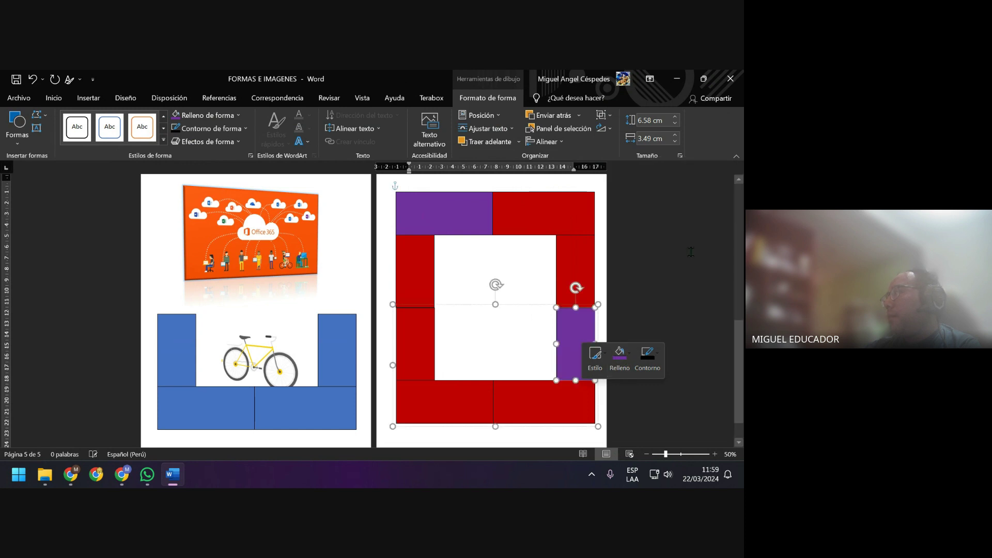
left_click(604, 268)
Shift the top section of the frame slightly downward
left_click(529, 209)
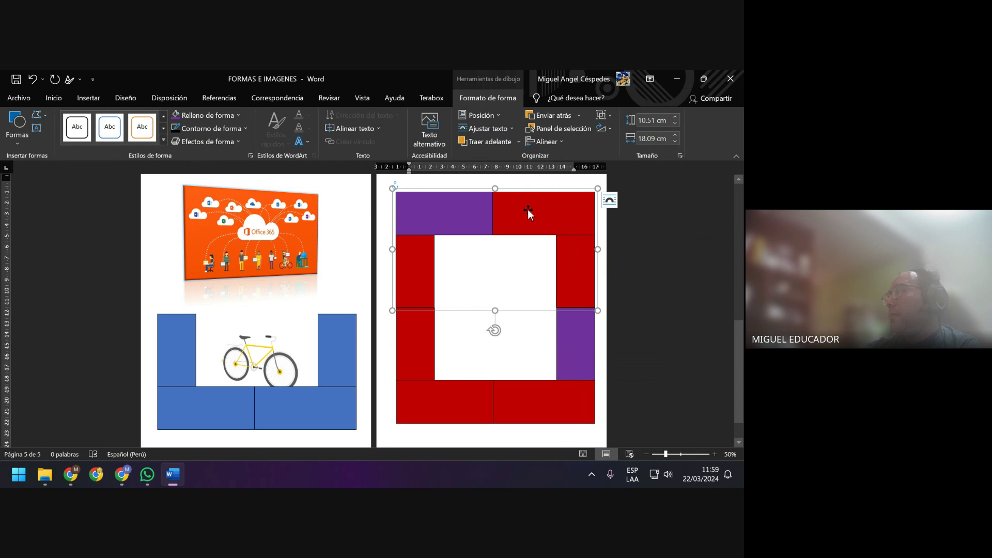
mouse_move(528, 228)
left_mouse_down()
mouse_move(522, 261)
mouse_move(513, 221)
left_mouse_up()
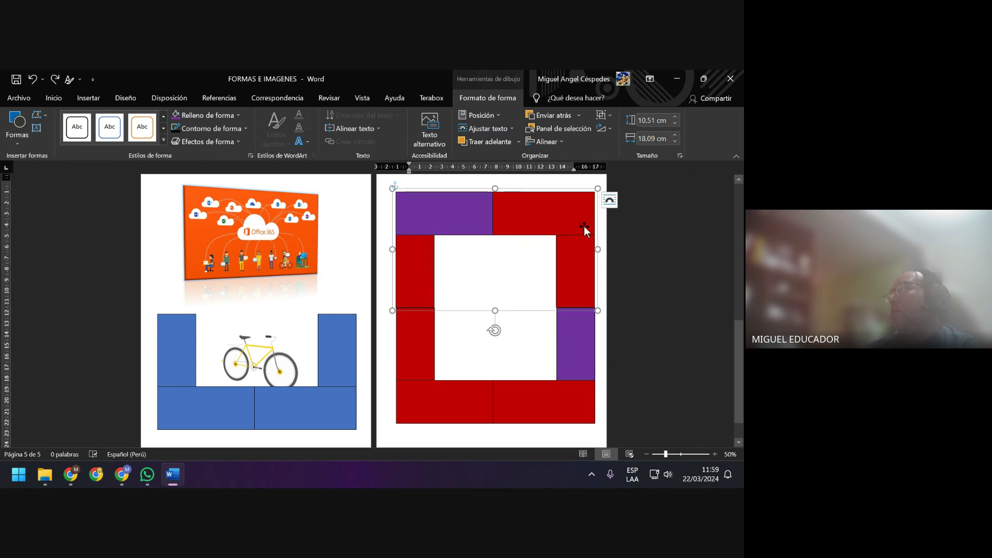
left_click(605, 288)
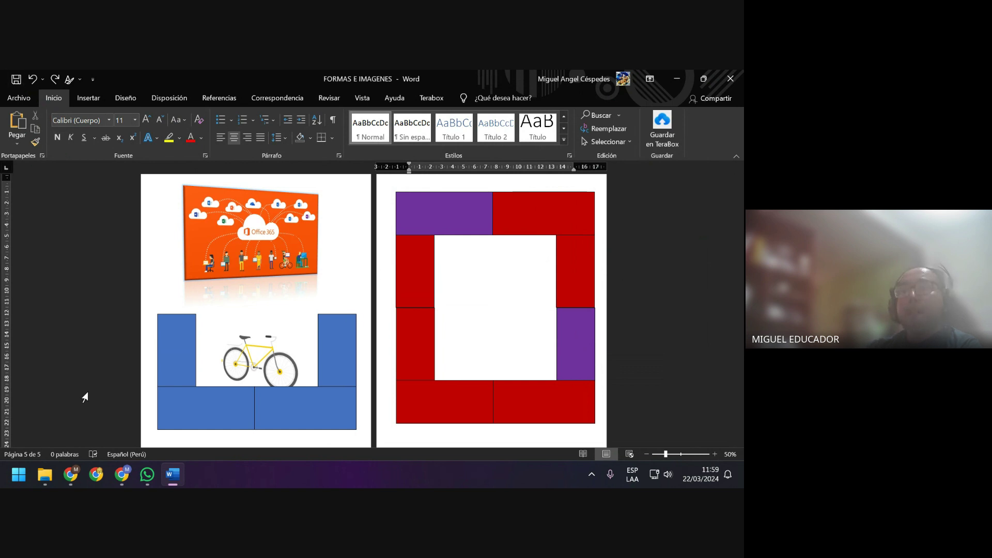
From the Meet call, share the FORMAS E IMAGENES Word window in place of the current presentation
left_click(122, 473)
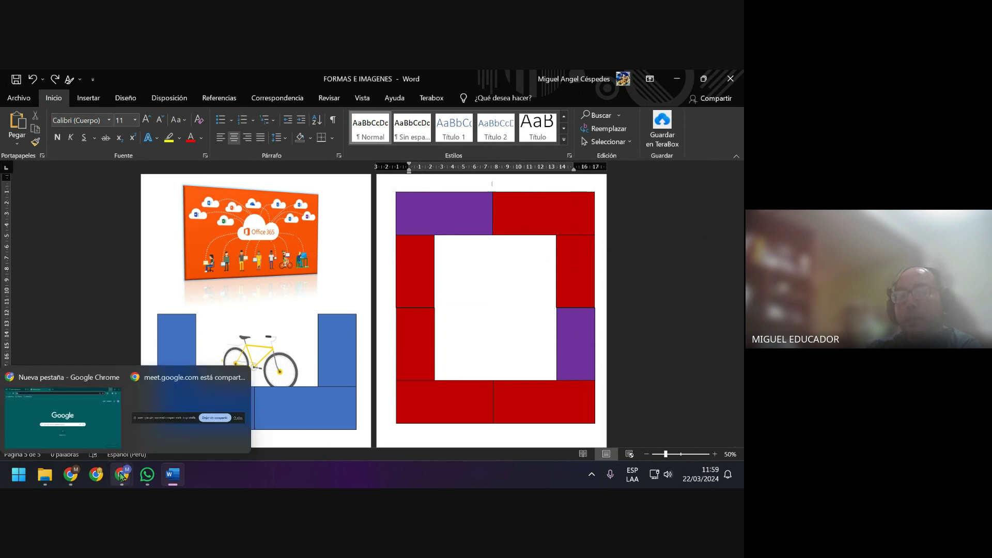
left_click(79, 416)
left_click(114, 82)
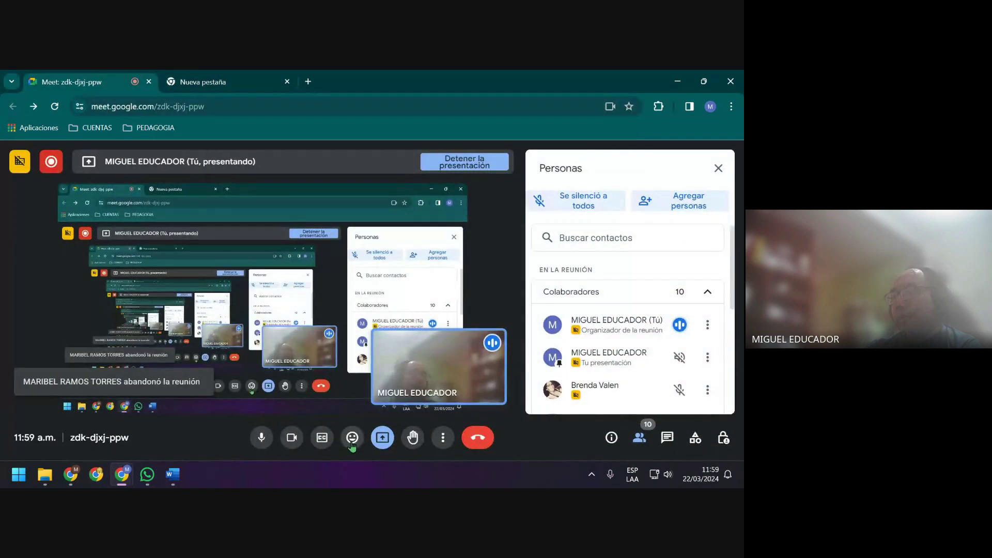
left_click(383, 438)
left_click(416, 380)
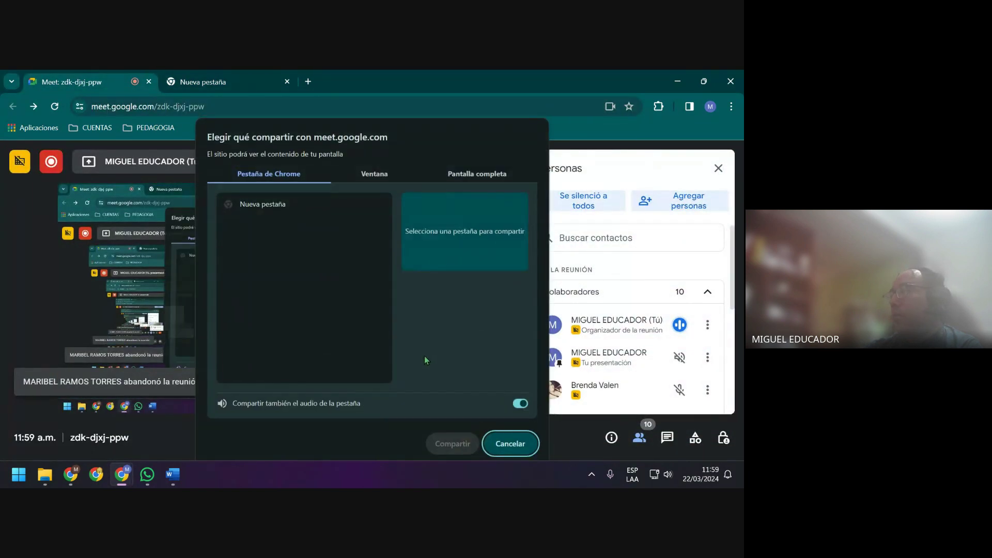
left_click(391, 174)
left_click(354, 241)
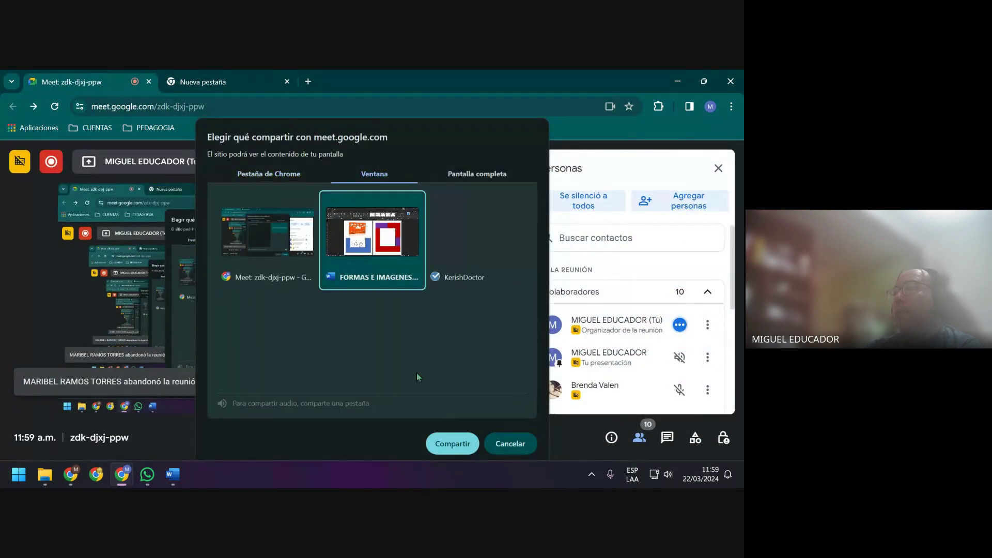
left_click(453, 444)
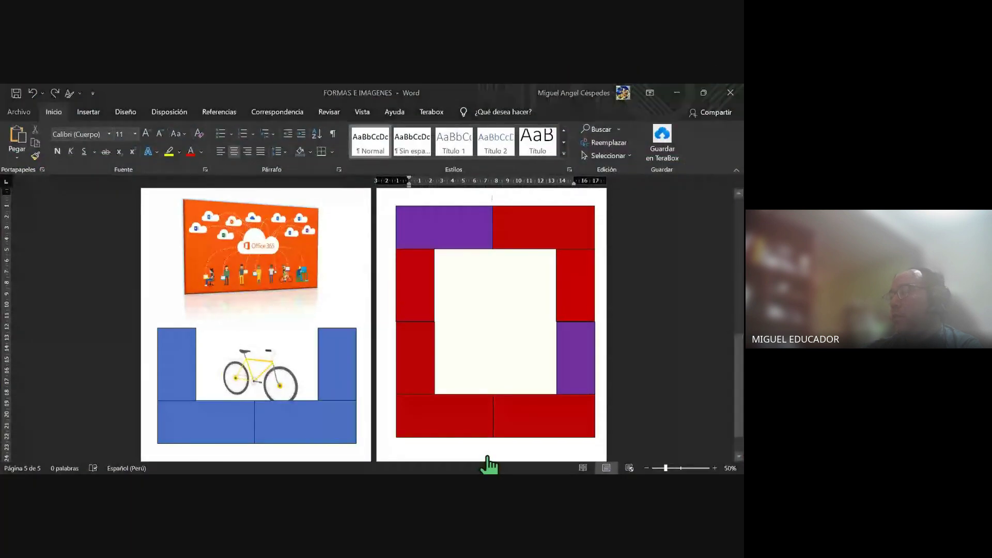
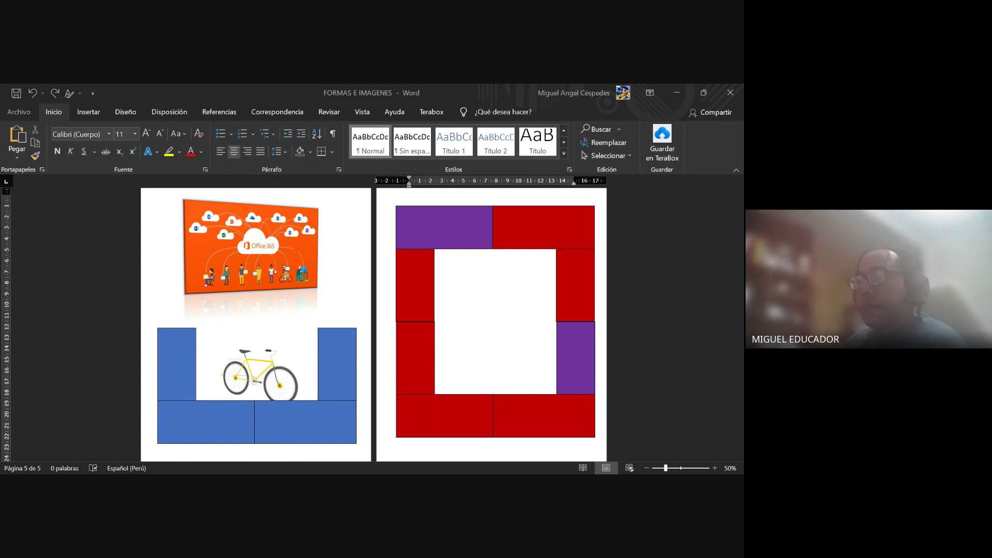
Insert a page break after the red-and-purple frame to start a blank sixth page
left_click(498, 243)
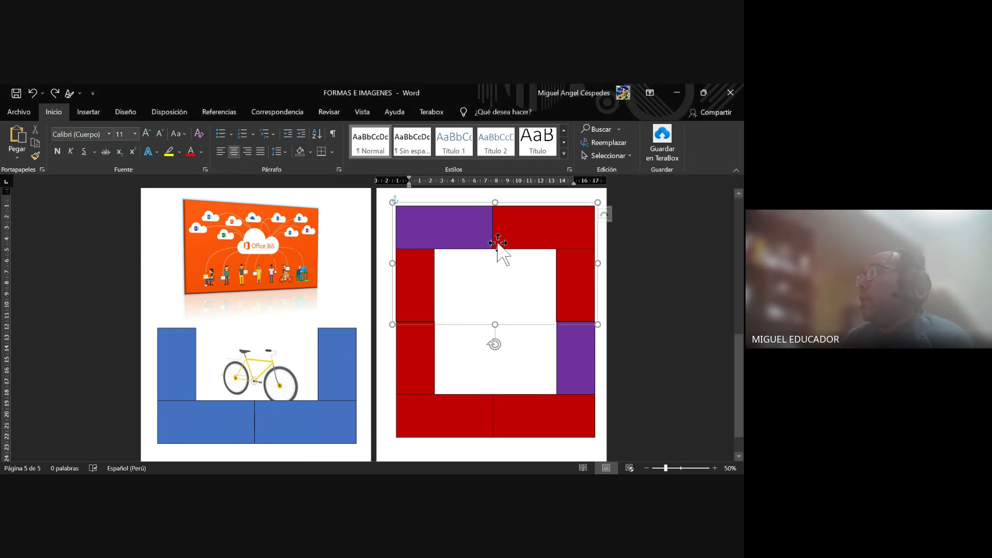
left_click(424, 347)
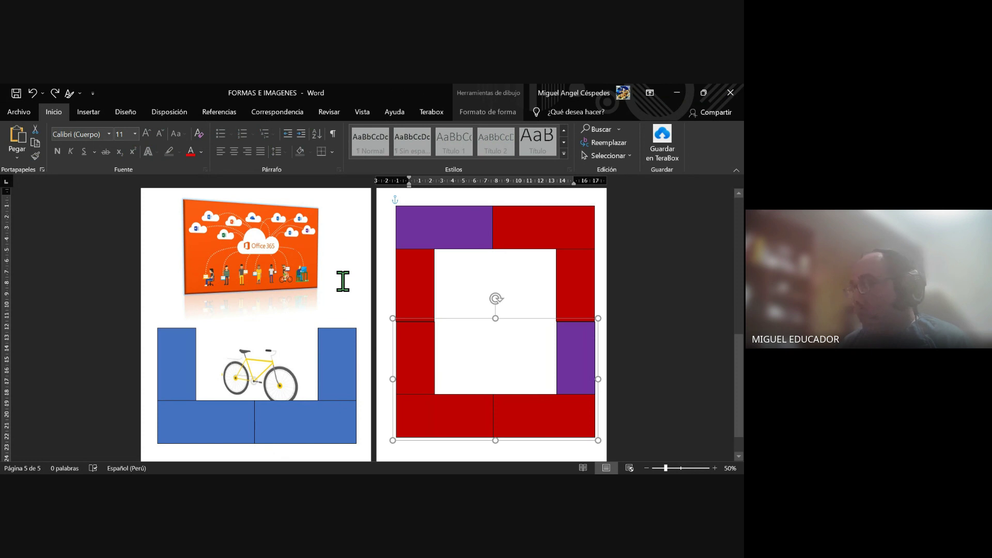
left_click(343, 281)
key("ctrl+Return")
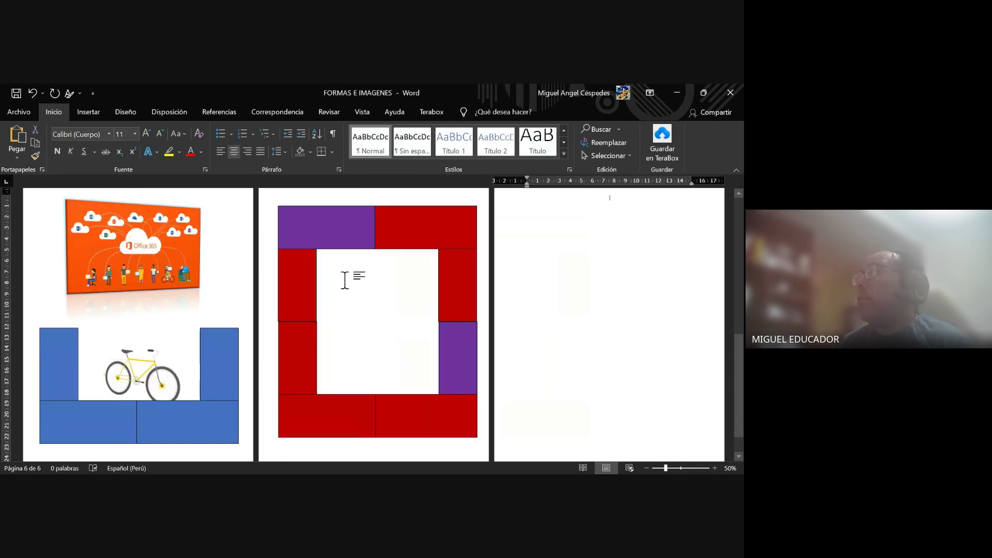
Draw a small oval near the top of the new page
left_click(16, 93)
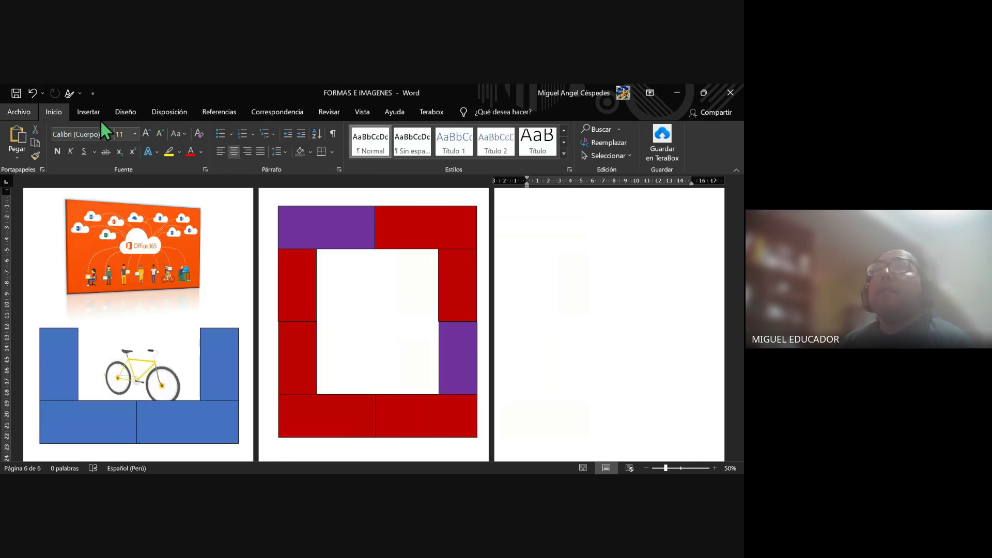
left_click(88, 112)
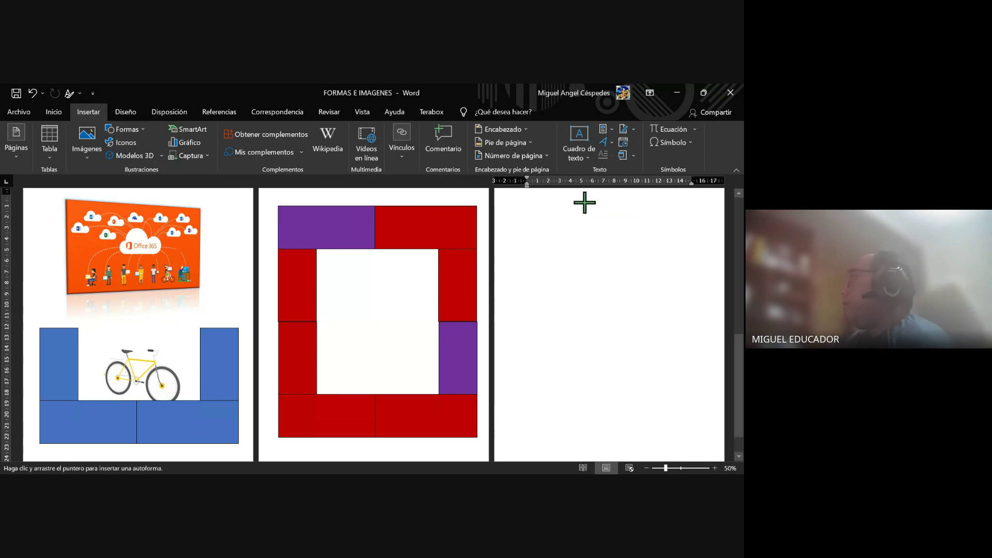
left_click_drag(583, 202, 619, 216)
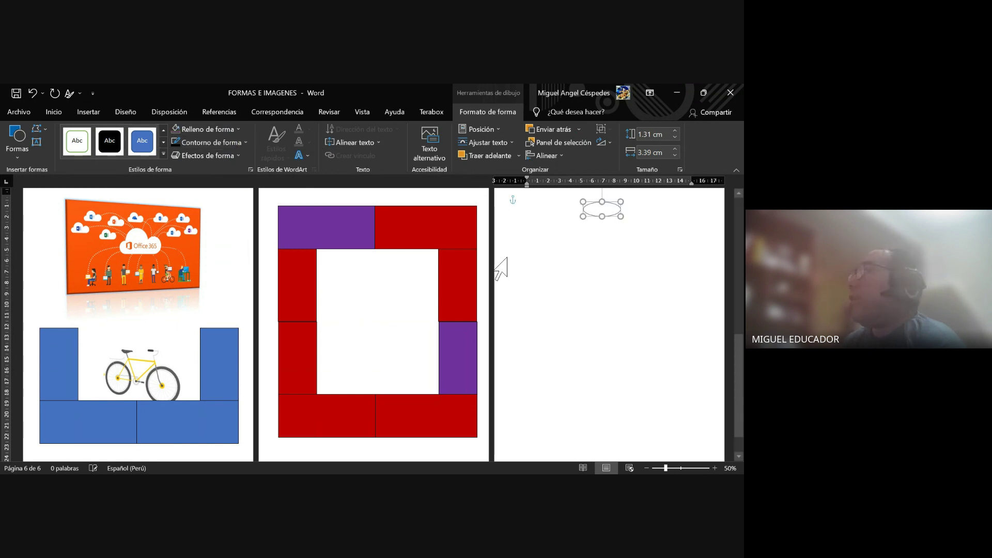
left_click(614, 240)
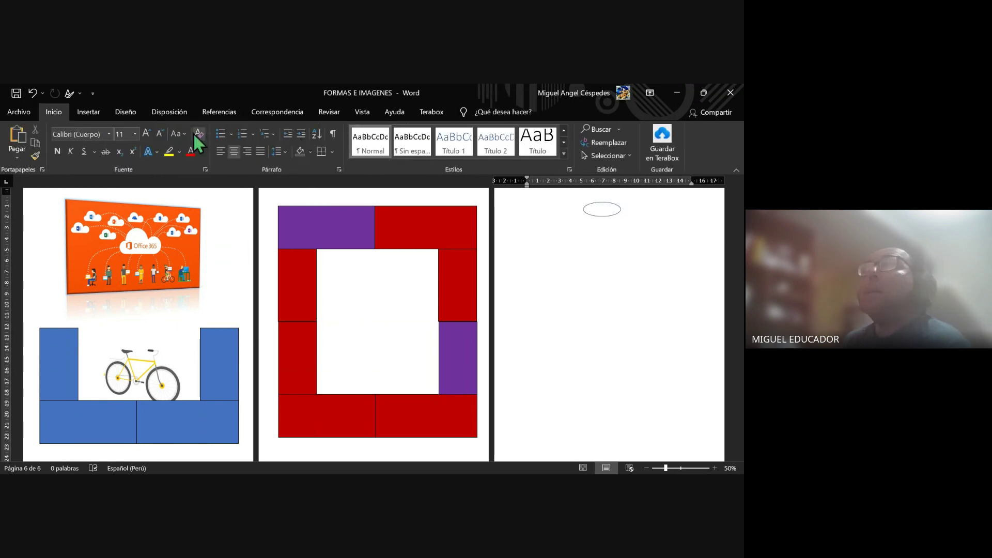
Draw a rectangle below the oval and remove its blue fill
left_click(88, 111)
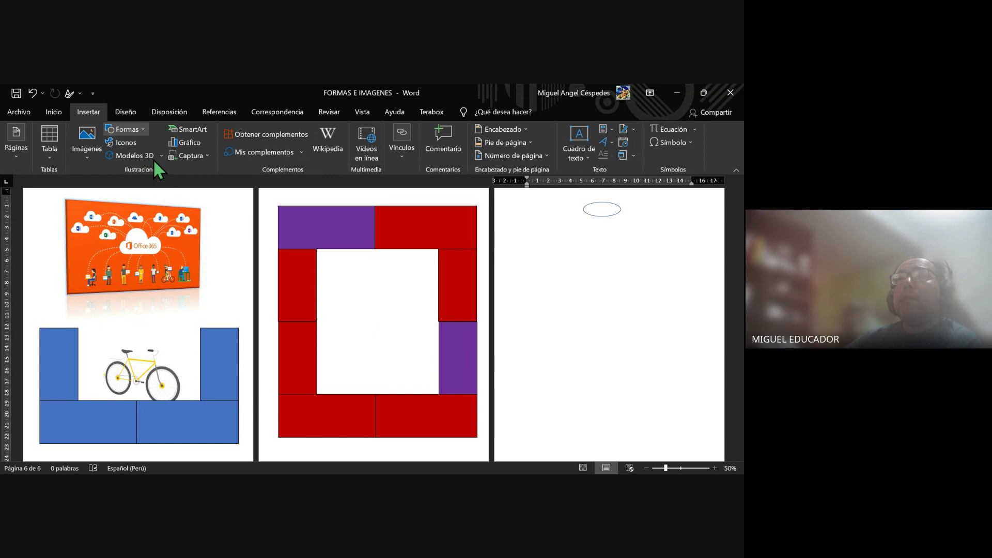
left_click(126, 129)
left_click(112, 151)
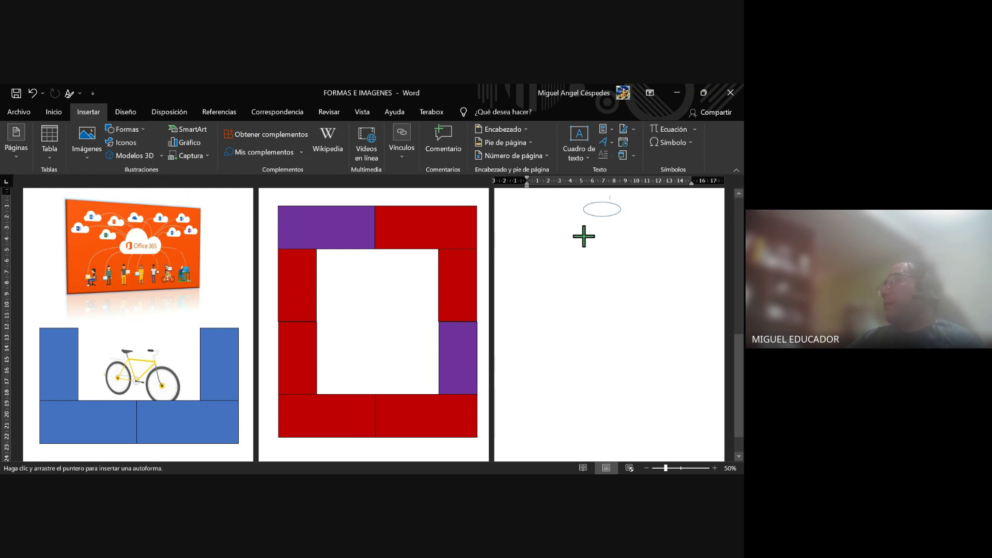
left_click_drag(581, 235, 628, 256)
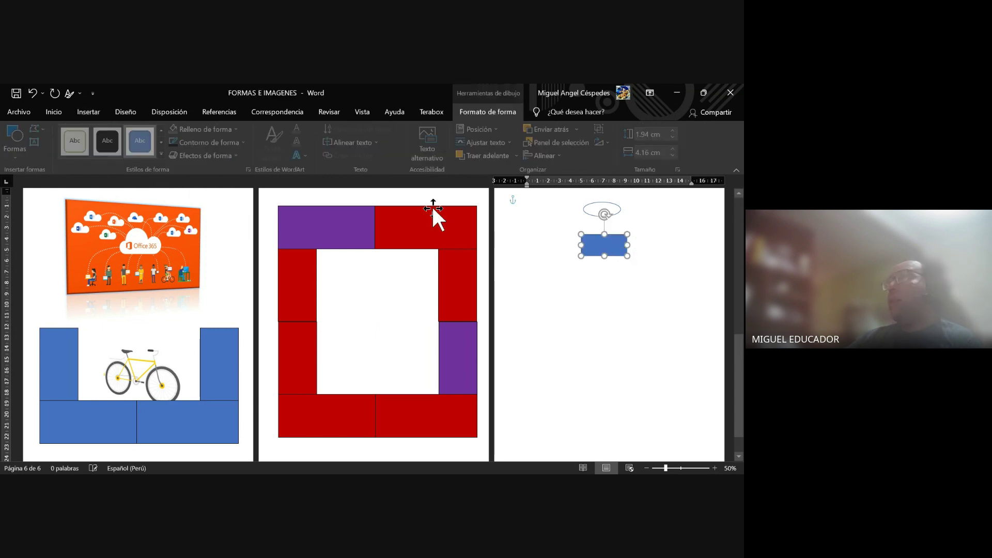
left_click(216, 260)
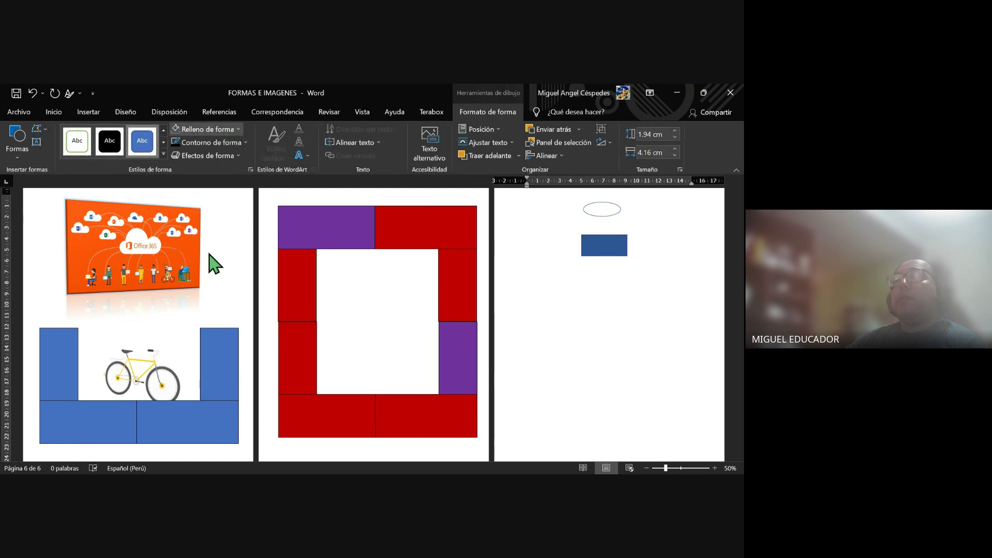
key("ctrl+z")
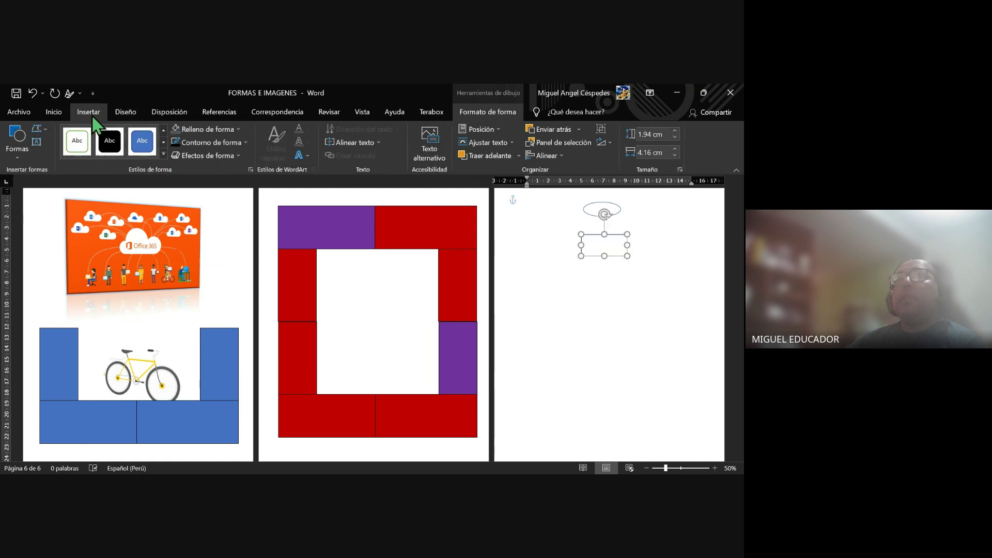
left_click(93, 117)
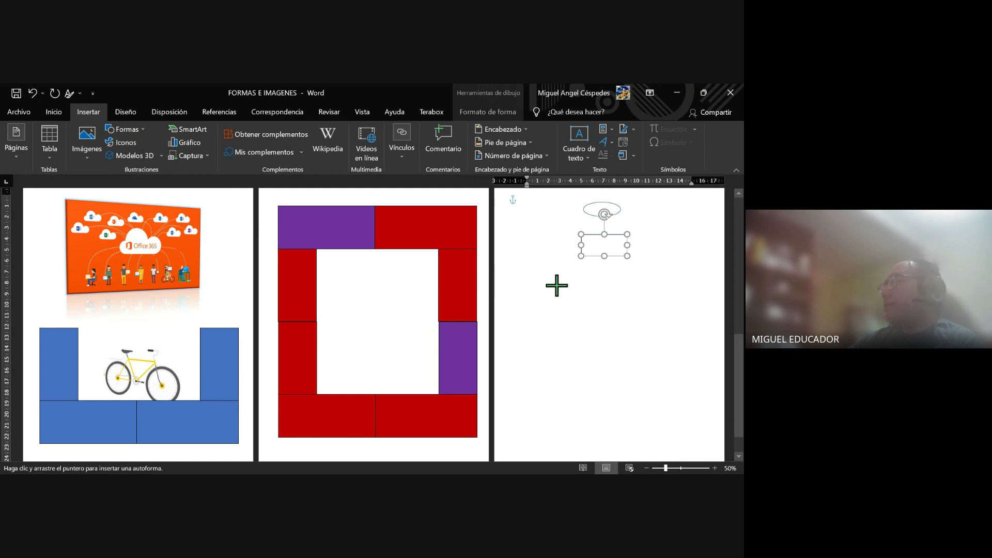
Discard a trial triangle, then draw an unfilled diamond below the rectangle
mouse_move(598, 297)
left_mouse_down()
mouse_move(632, 284)
mouse_move(612, 310)
left_mouse_up()
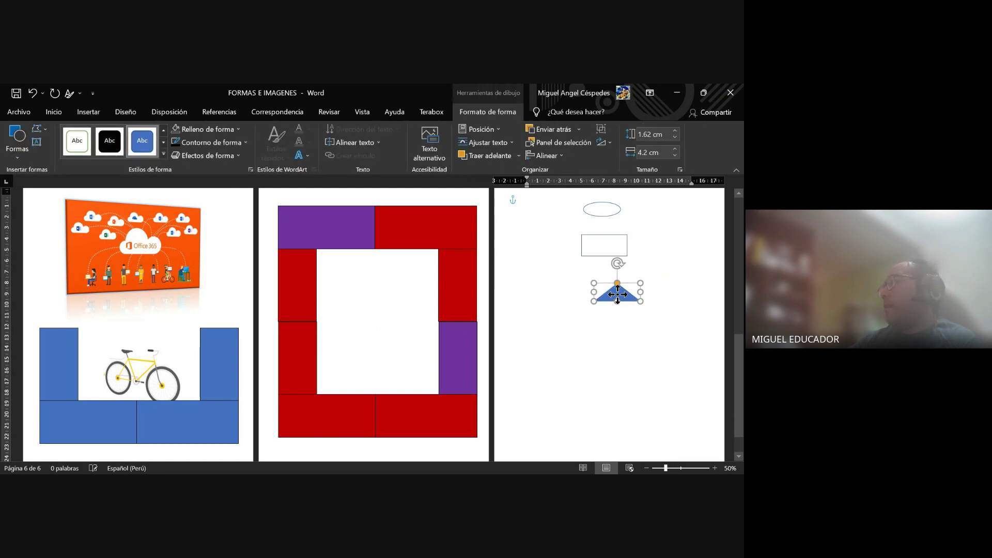
key("Delete")
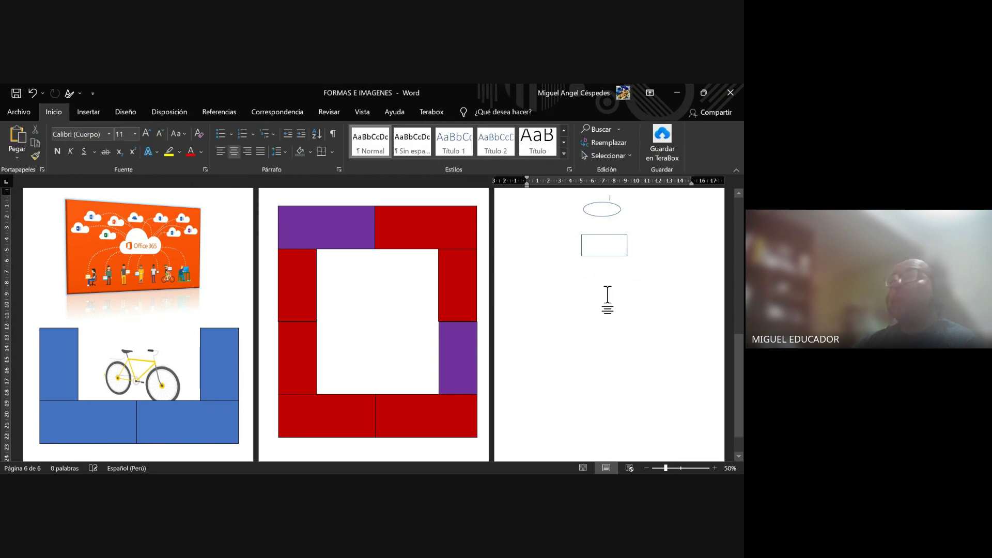
left_click(88, 113)
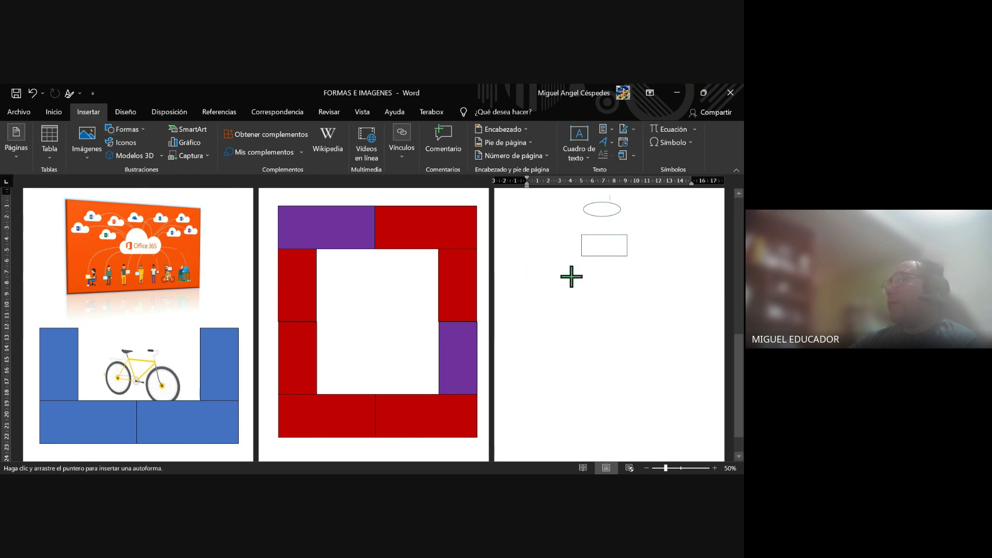
left_click_drag(592, 273, 624, 306)
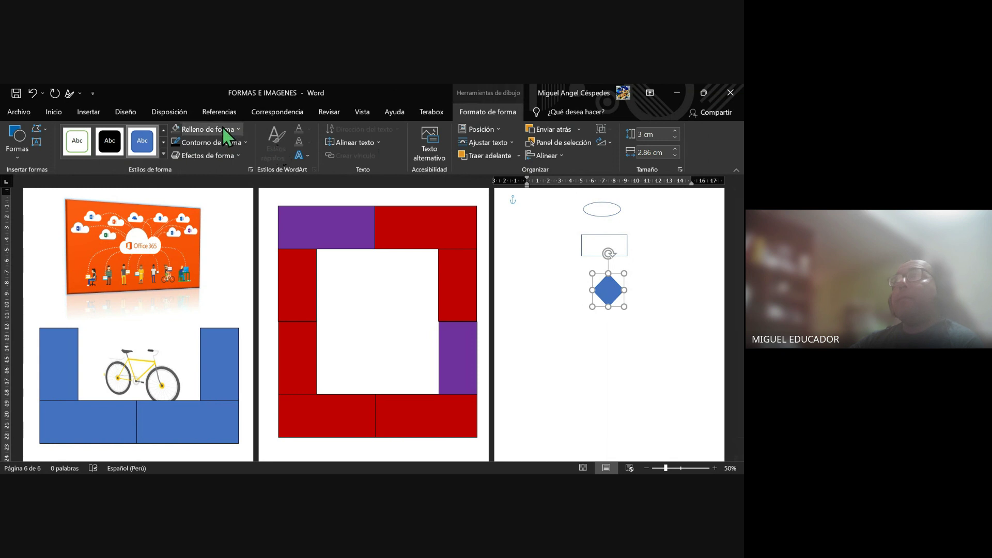
left_click(217, 182)
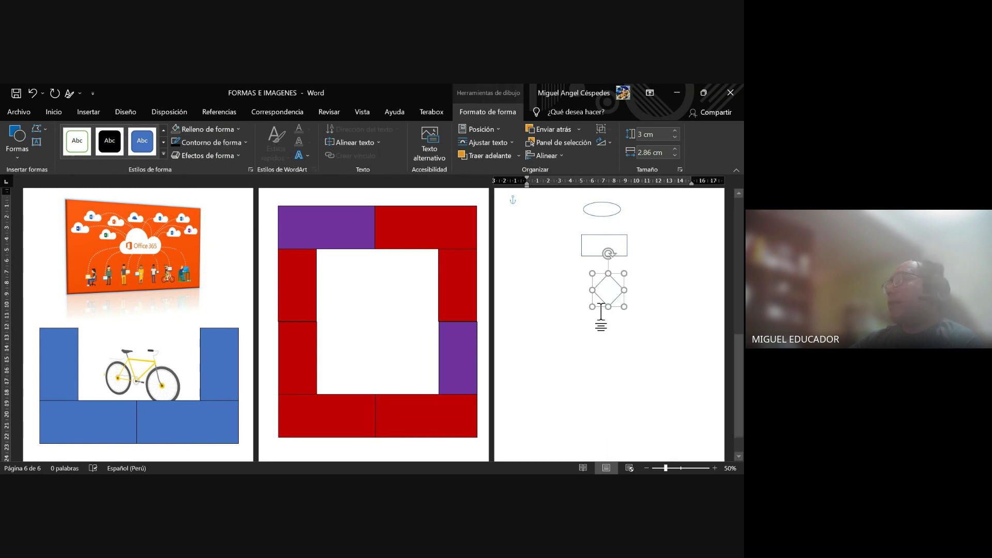
left_click(564, 327)
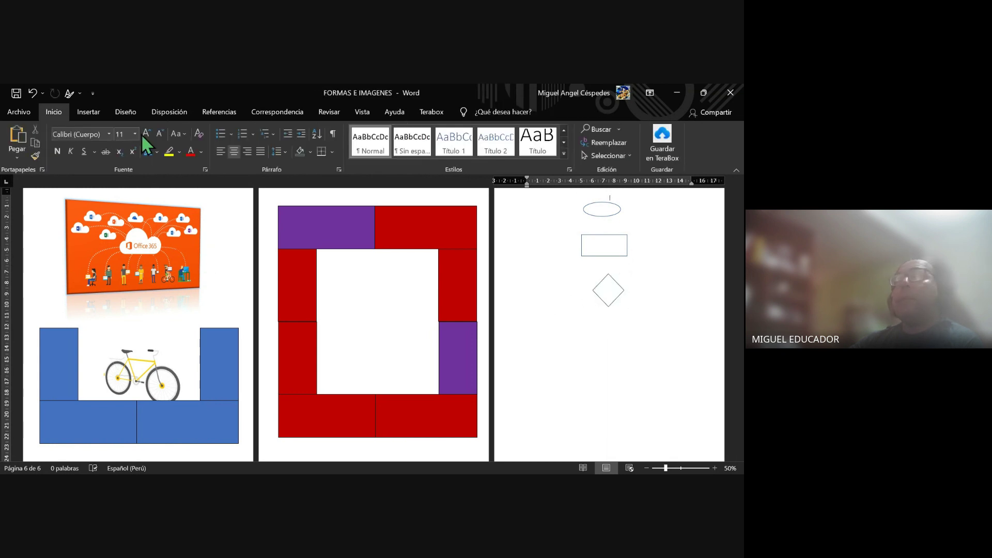
left_click(90, 110)
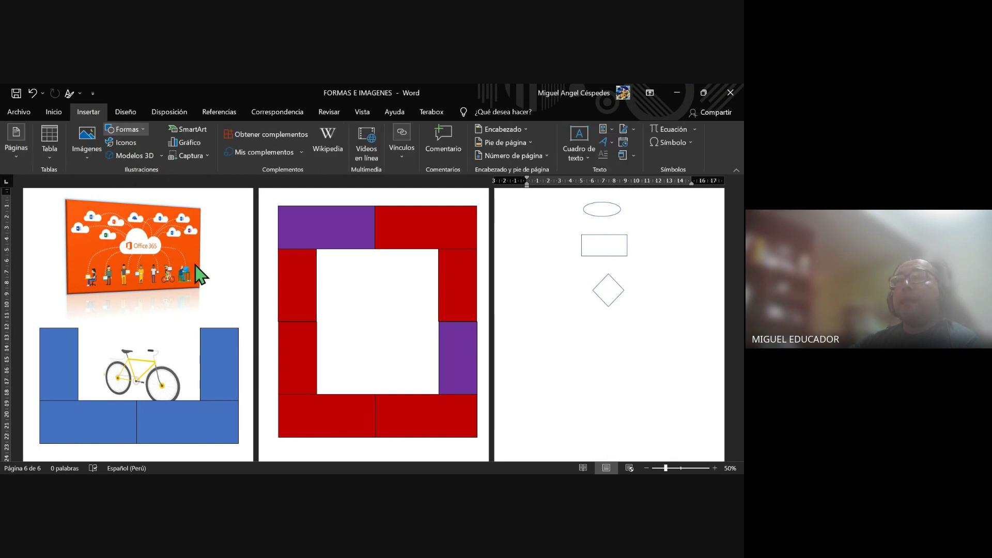
Draw a parallelogram below the diamond and remove its blue fill
left_click(155, 253)
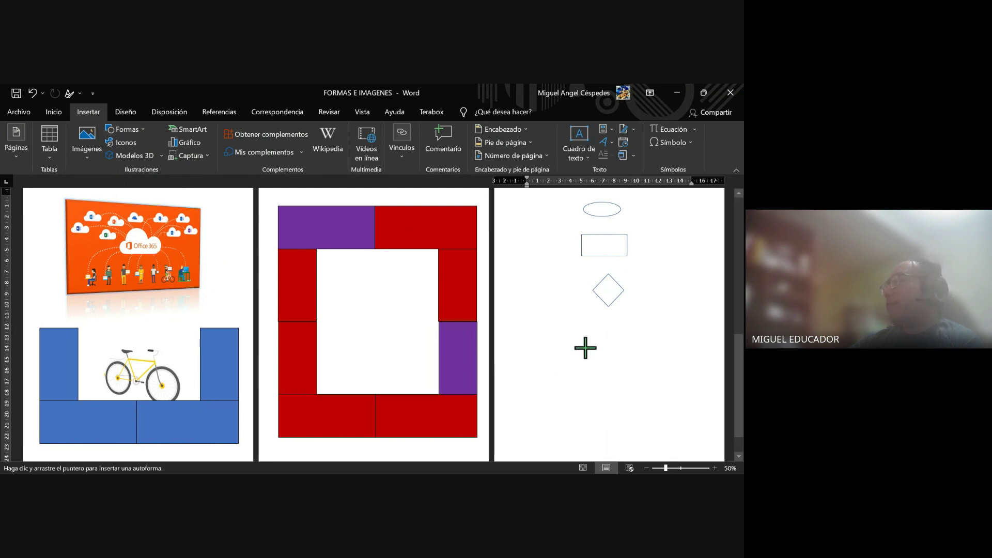
left_click_drag(574, 332, 641, 352)
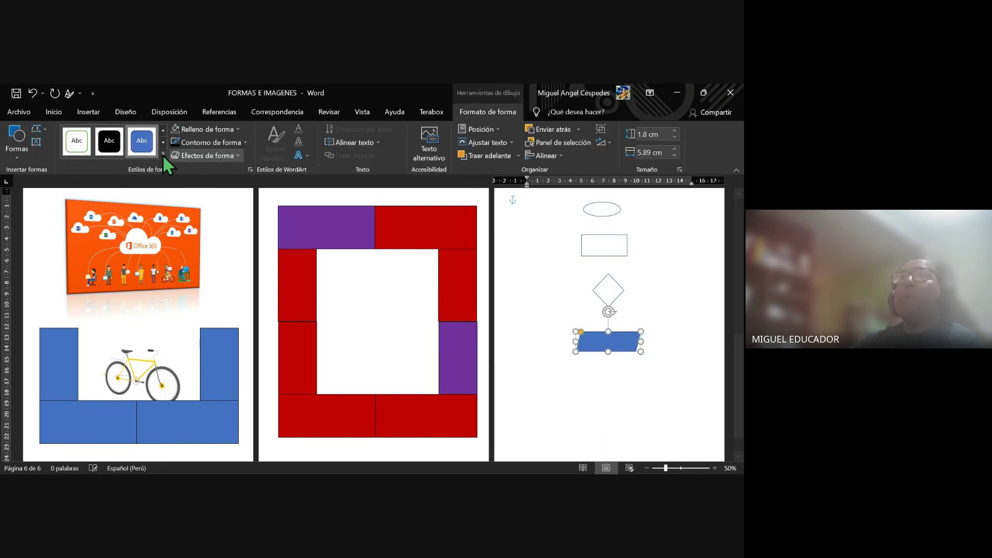
left_click(204, 128)
left_click(212, 269)
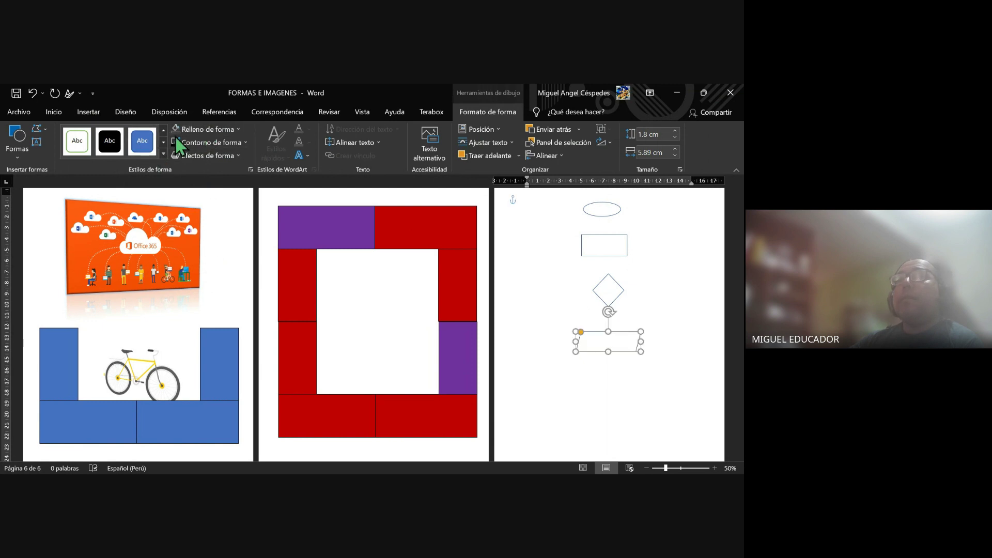
left_click(196, 128)
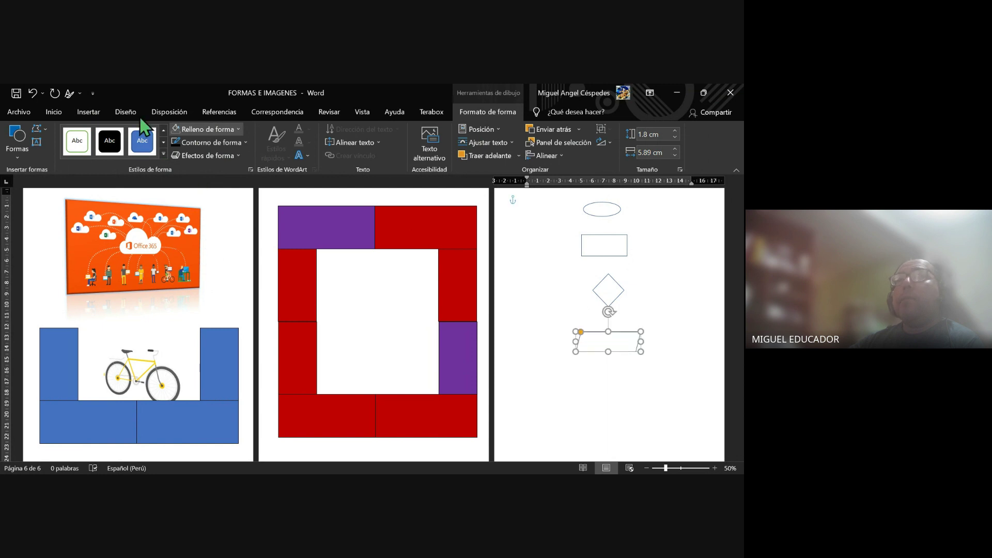
Add a rectangle below the parallelogram and an outline-only ellipse beneath it
left_click(89, 112)
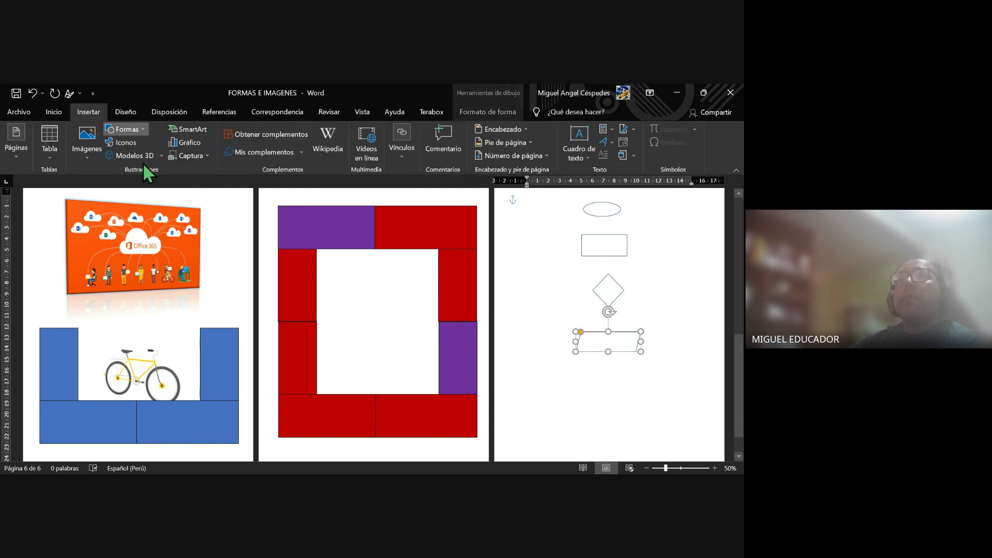
left_click(111, 217)
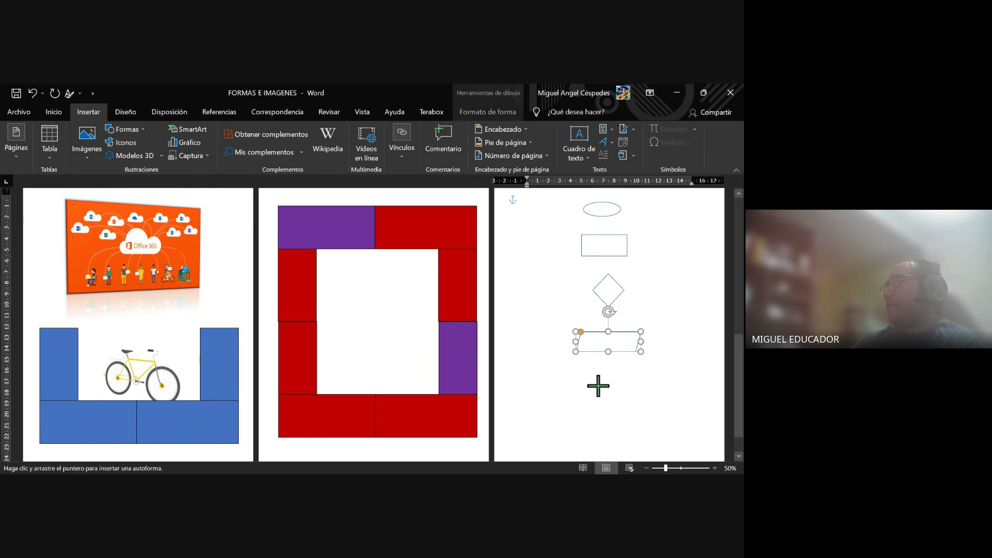
left_click_drag(583, 379, 636, 399)
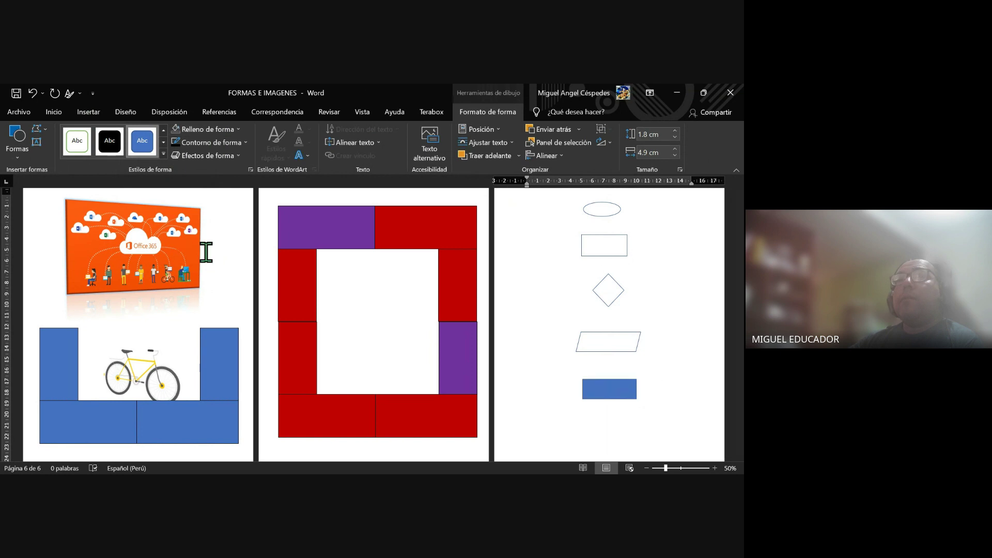
left_click(88, 111)
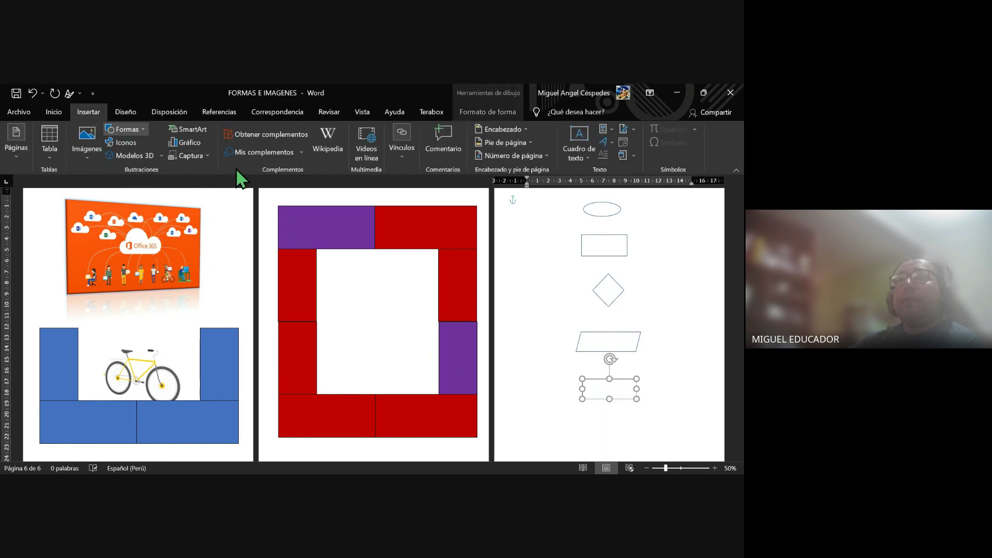
left_click(176, 159)
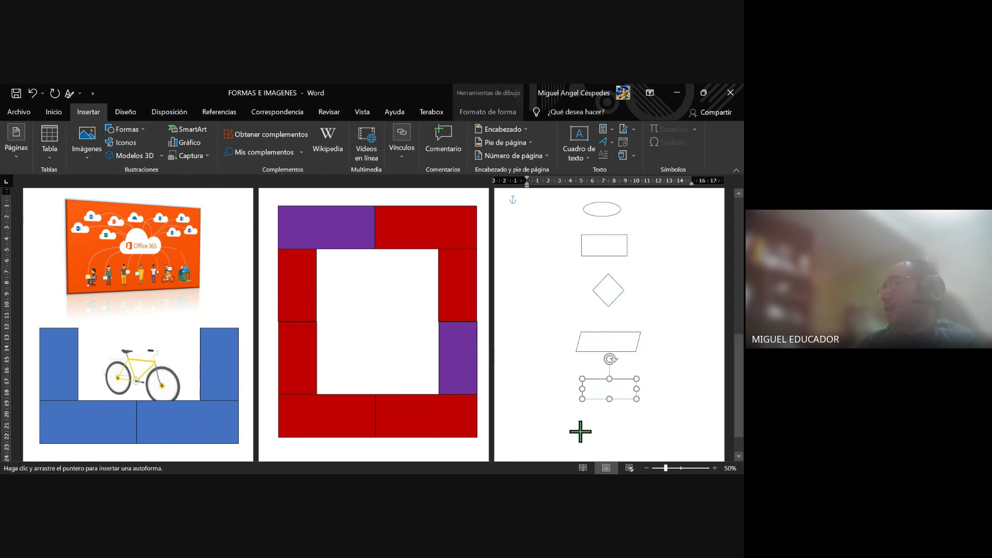
left_click_drag(586, 425, 635, 441)
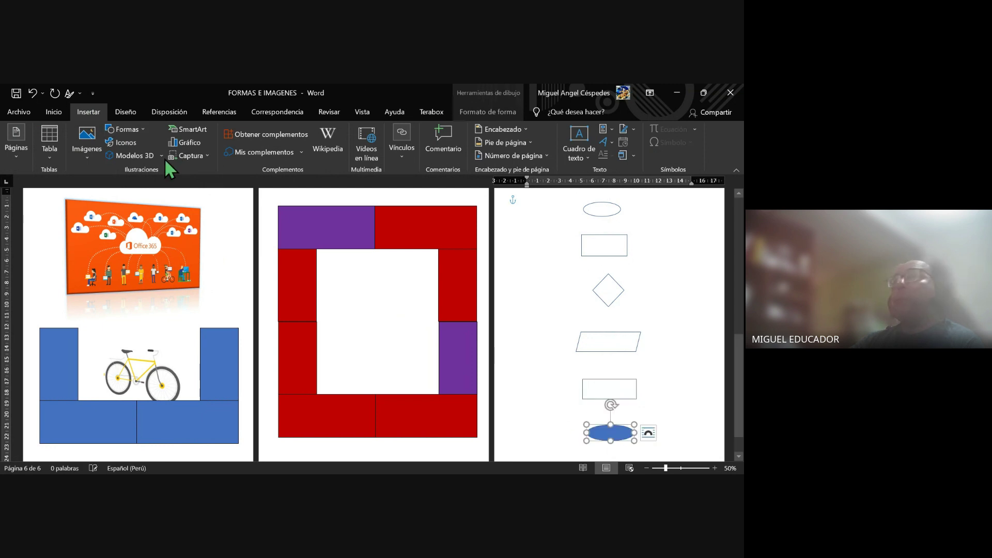
left_click(214, 228)
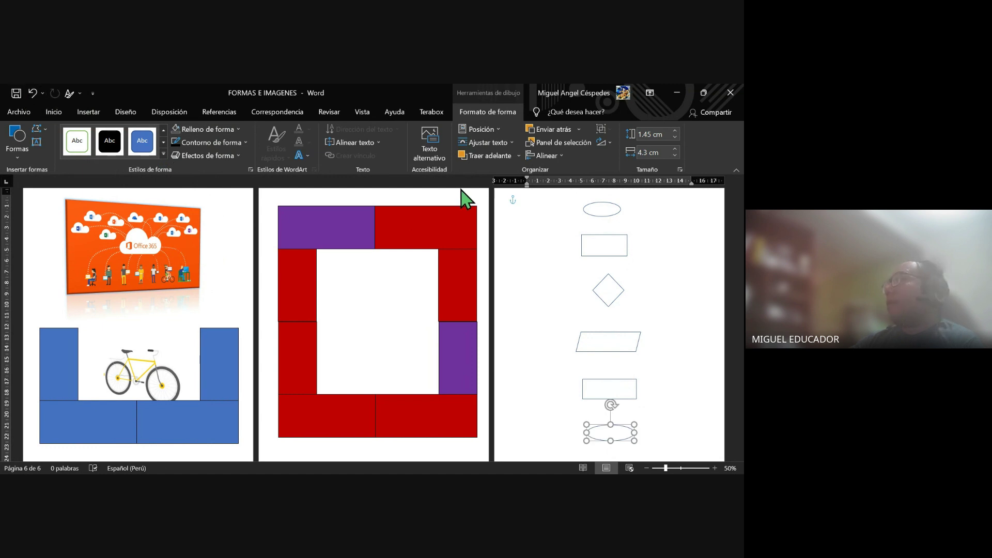
left_click(535, 197)
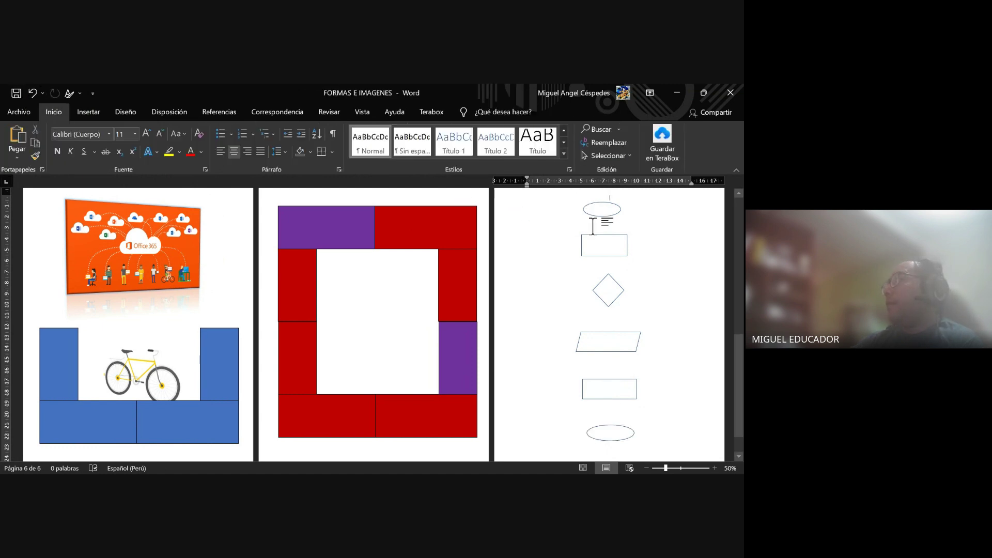
Select all six flowchart shapes and apply a thicker blue outline style with a soft glow
key("ctrl+a")
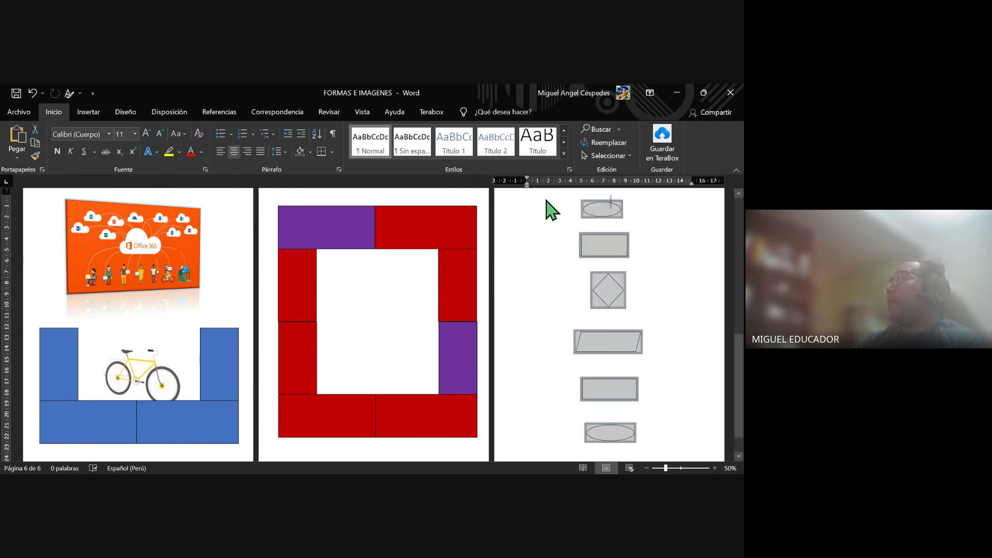
left_click(606, 209)
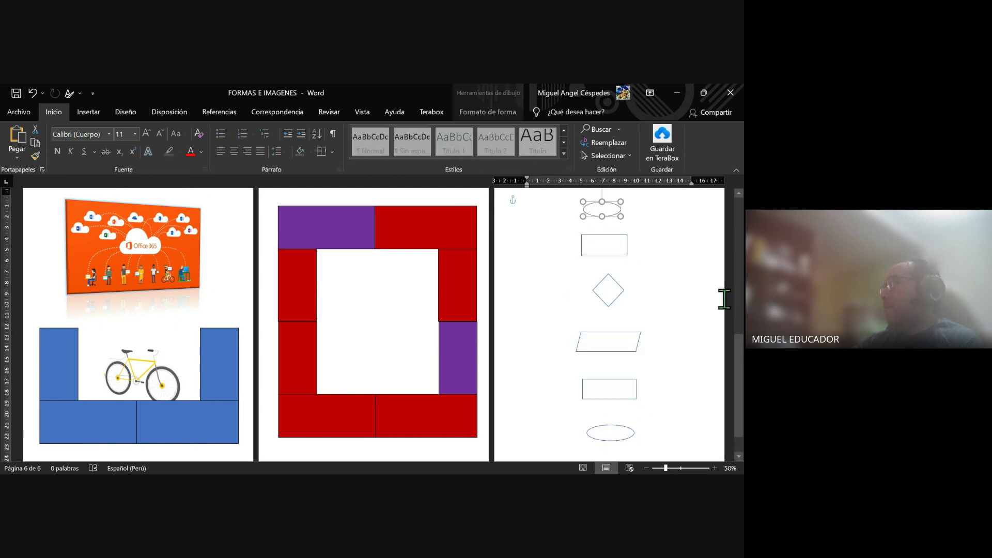
left_click(664, 214)
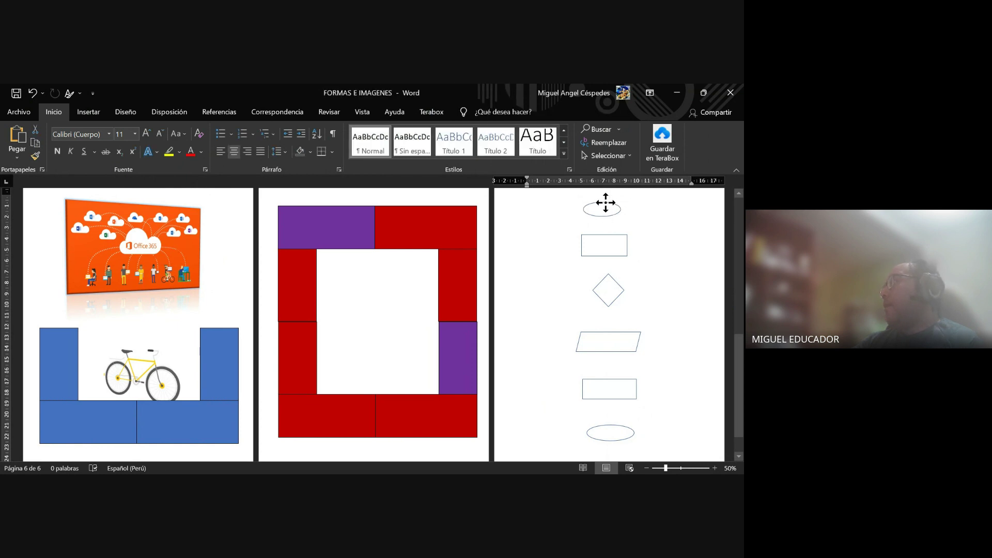
left_click(604, 202)
left_click(613, 243)
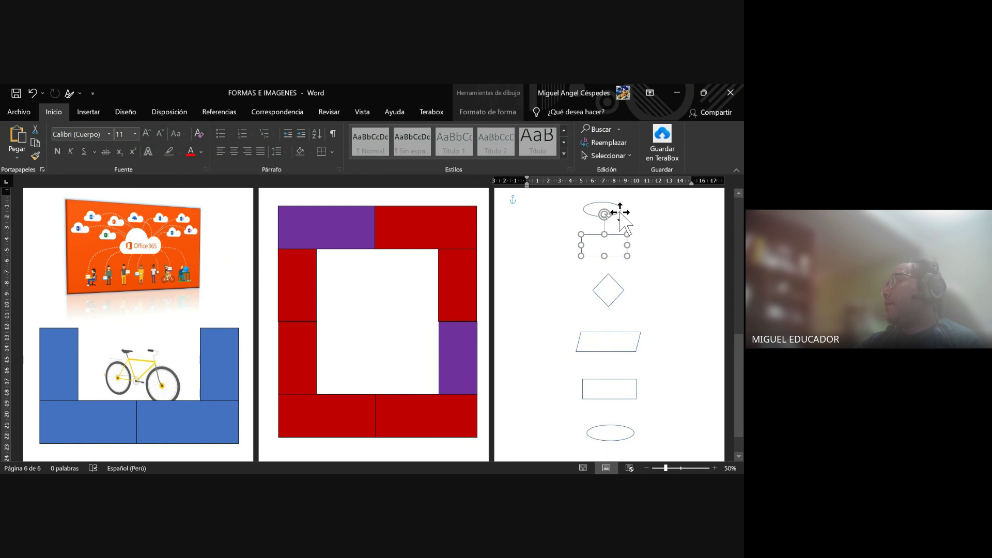
left_click(620, 213, "shift")
left_click(618, 291, "shift")
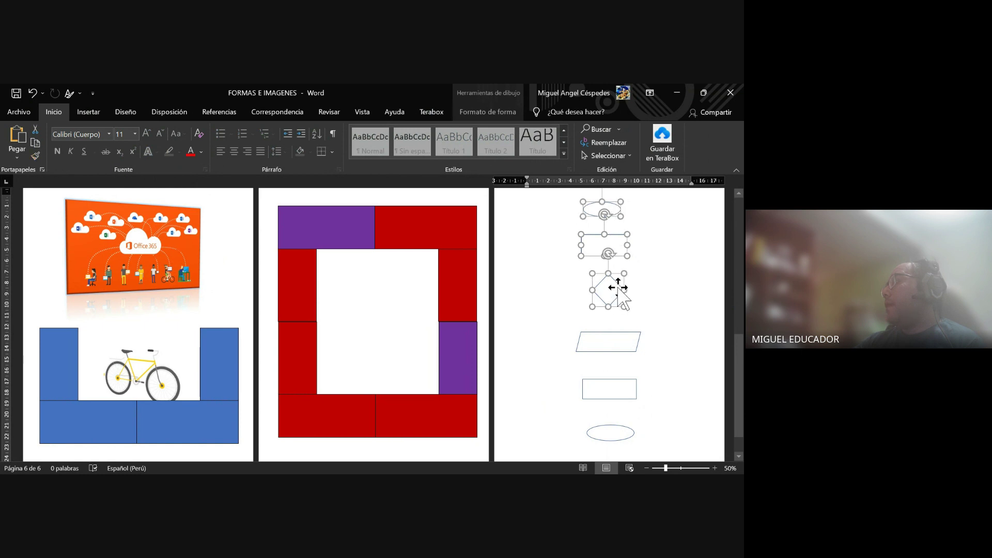
left_click(630, 343, "shift")
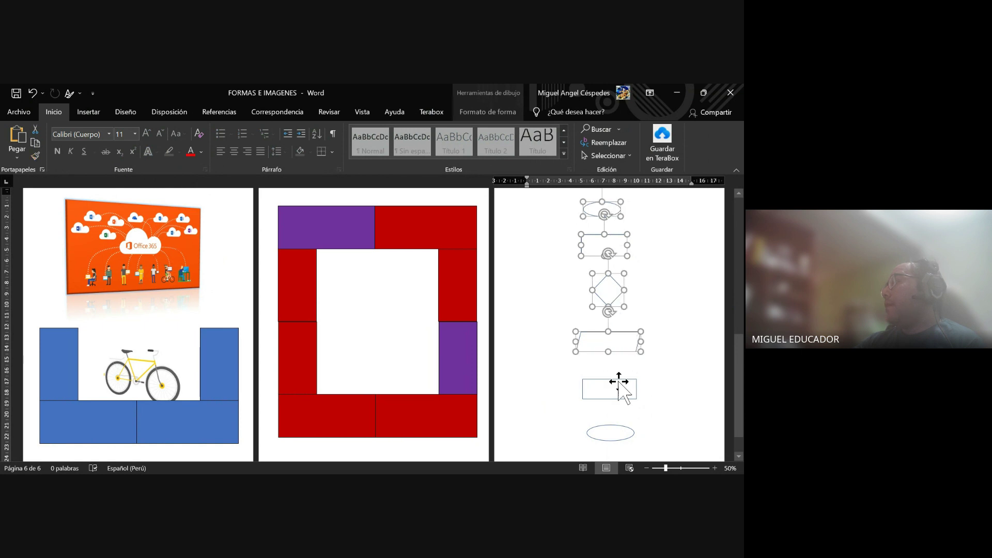
left_click(619, 384, "shift")
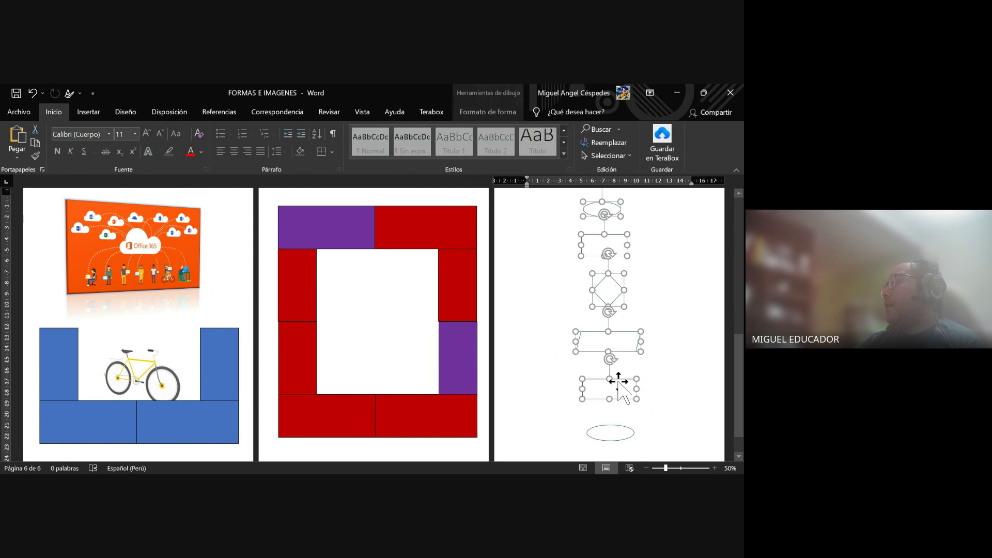
left_click(614, 433, "shift")
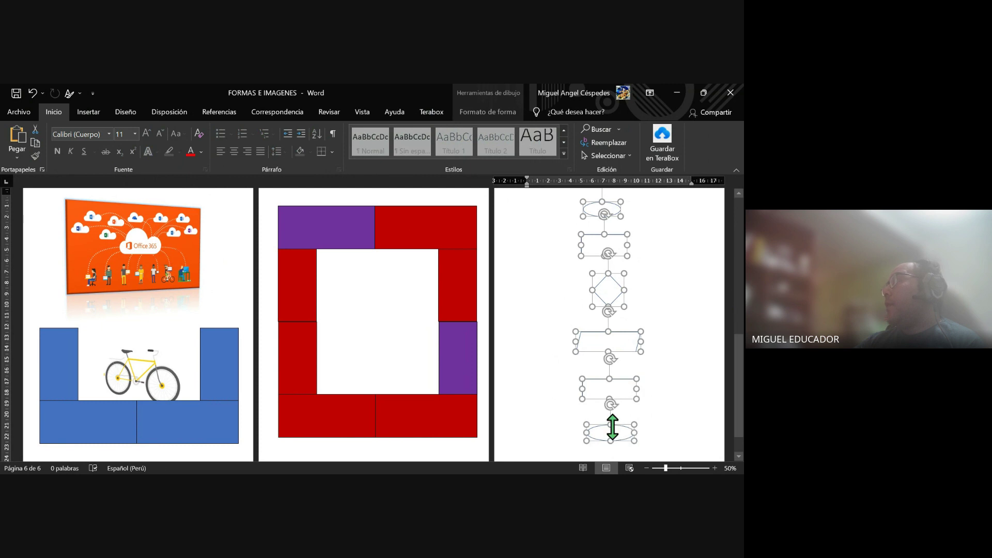
left_click(513, 111)
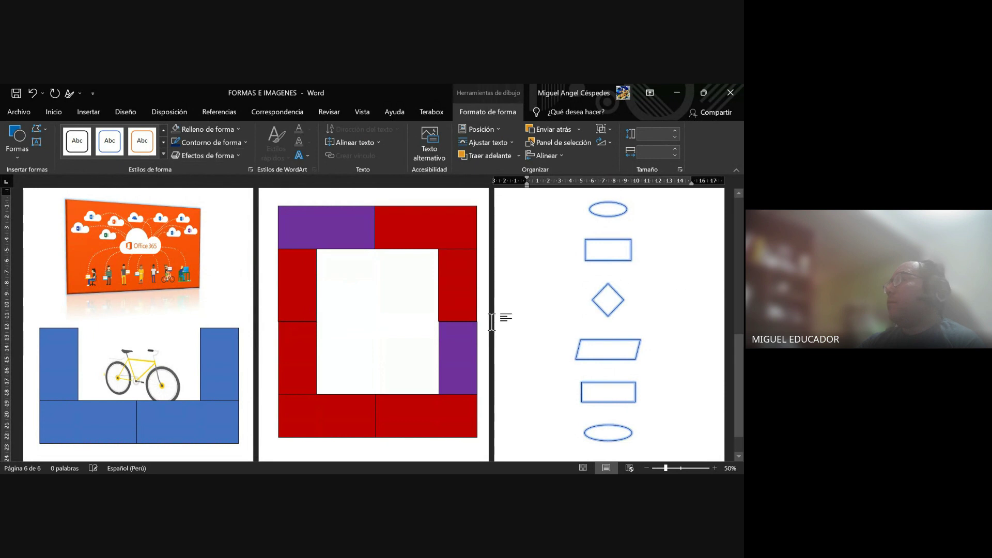
left_click(690, 281)
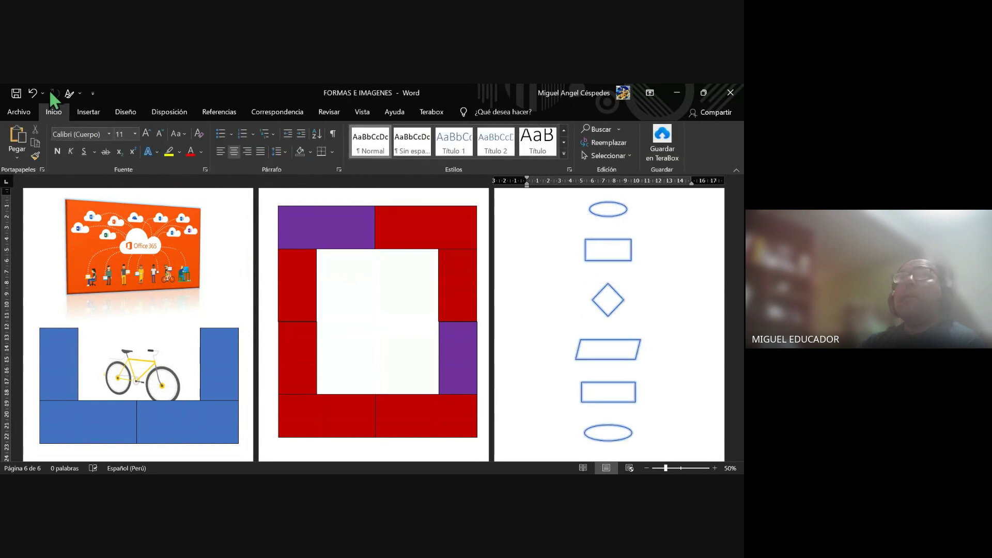
Draw a thin line arrow from the bottom of the top ellipse to the rectangle
left_click(83, 111)
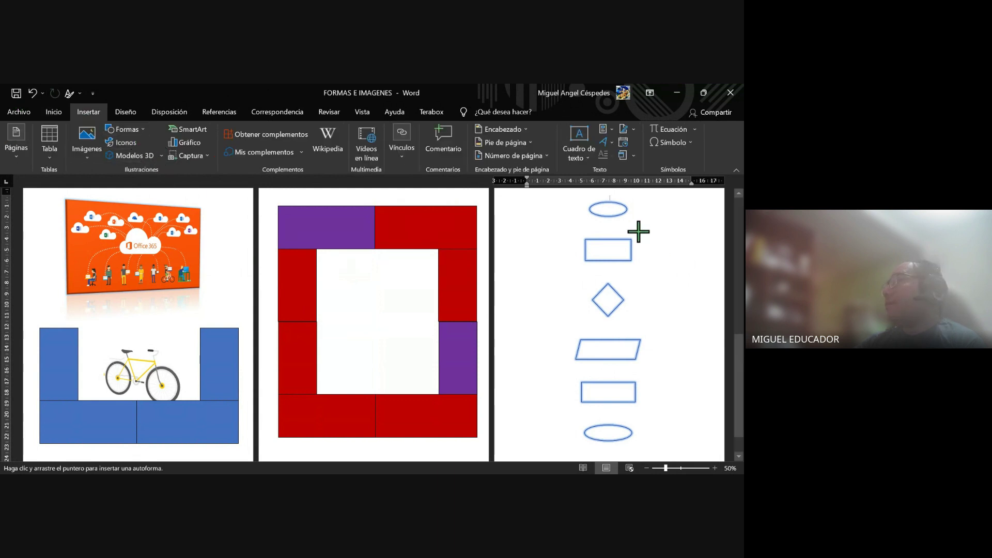
scroll(662, 245, "up", 2)
scroll(662, 293, "up", 1, "ctrl")
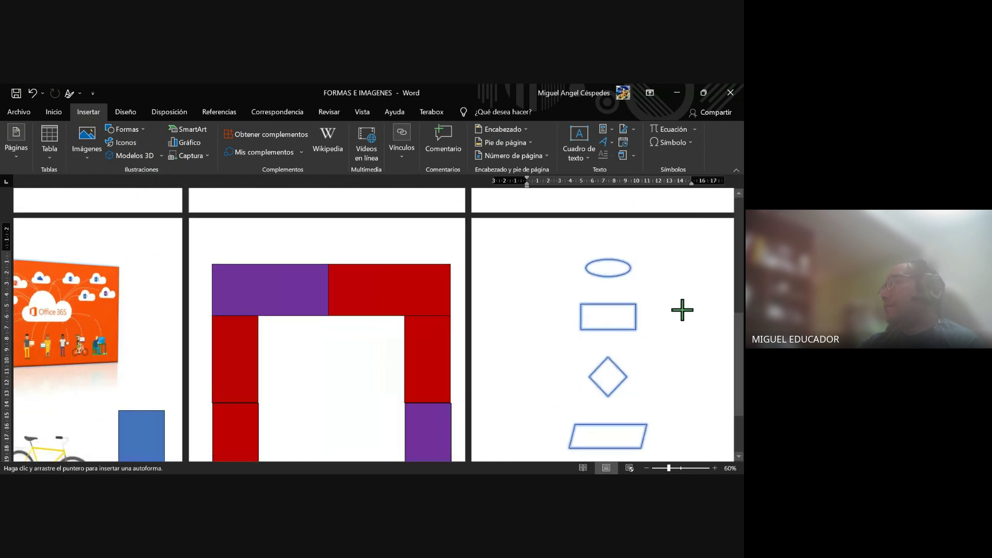
scroll(672, 297, "up", 2, "ctrl")
scroll(665, 281, "up", 1, "ctrl")
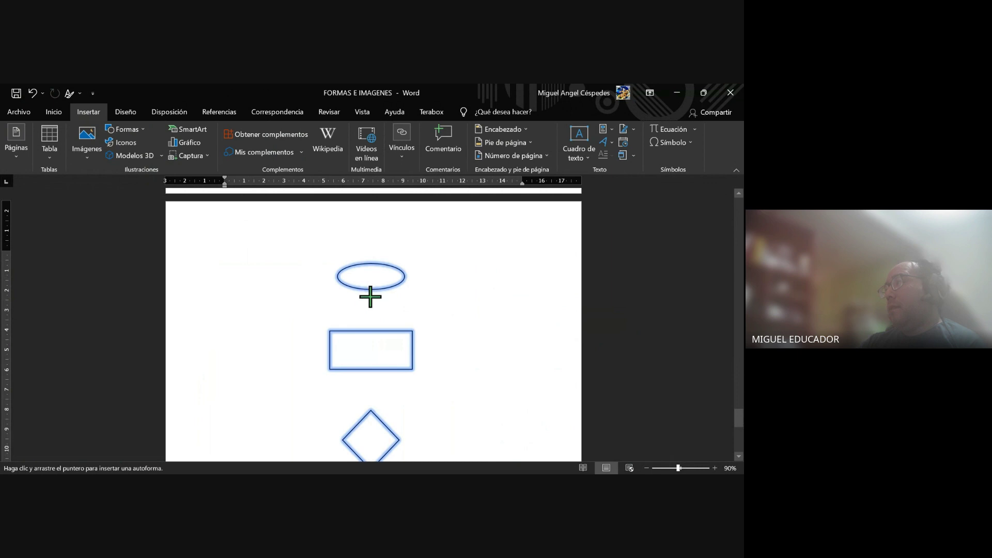
left_click_drag(370, 292, 370, 325)
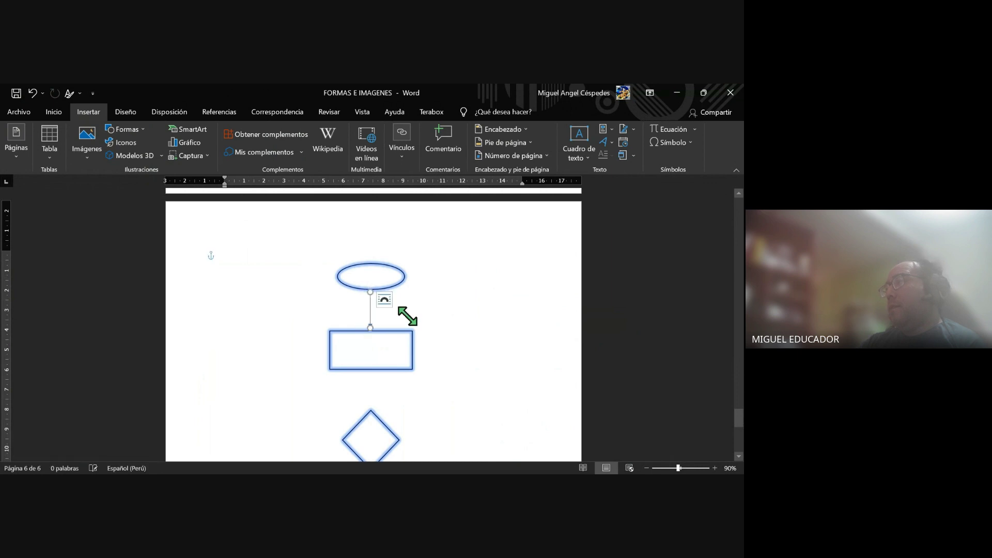
left_click(434, 302)
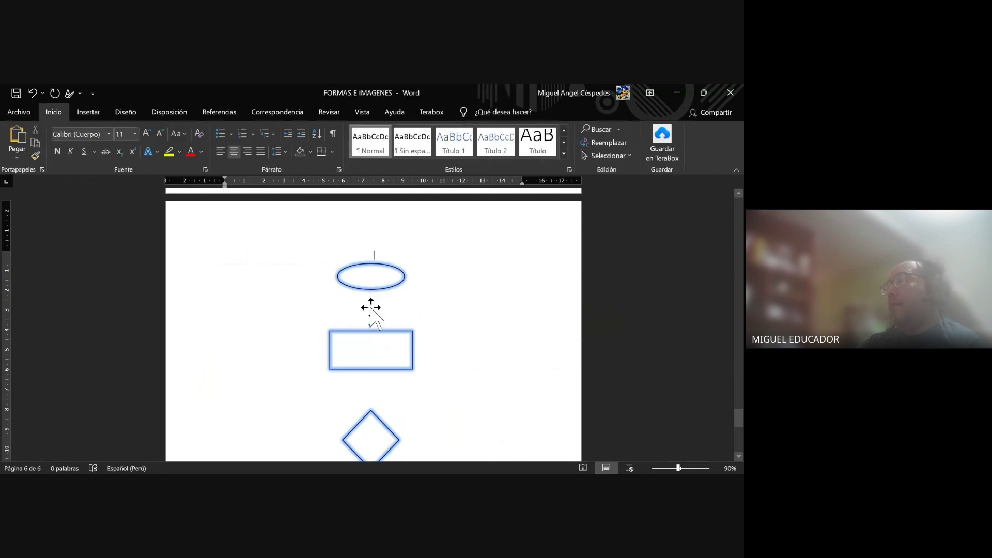
left_click(371, 310)
left_click(477, 296)
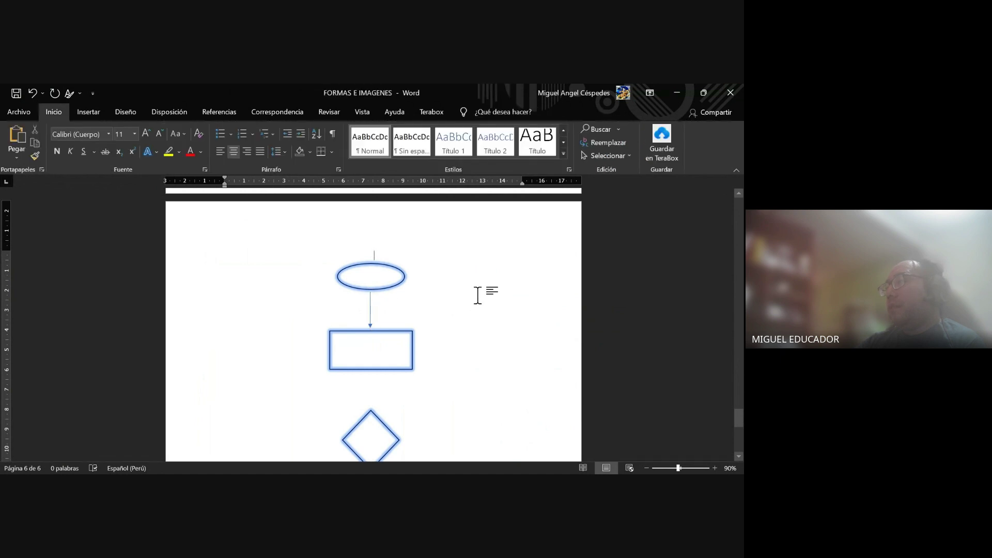
left_click(411, 332)
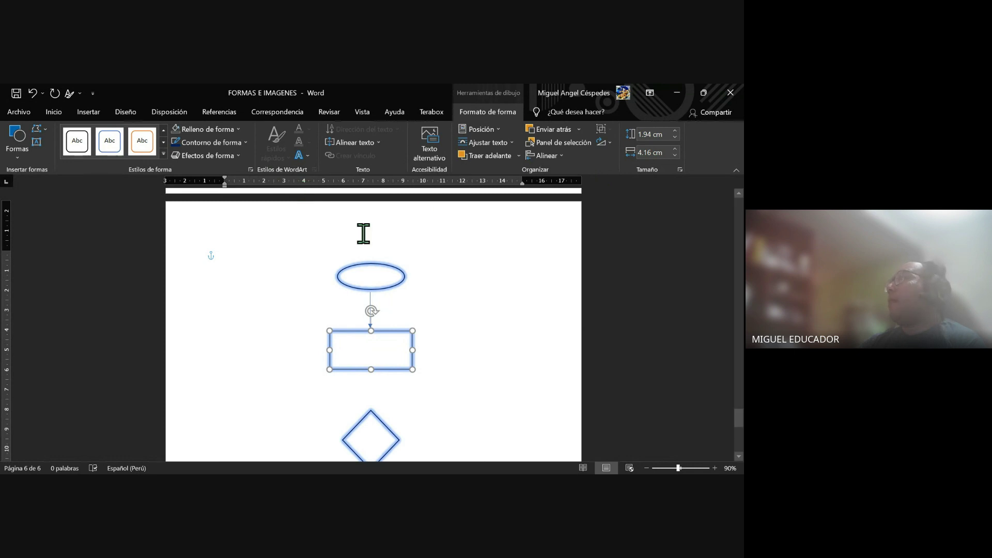
left_click(466, 245)
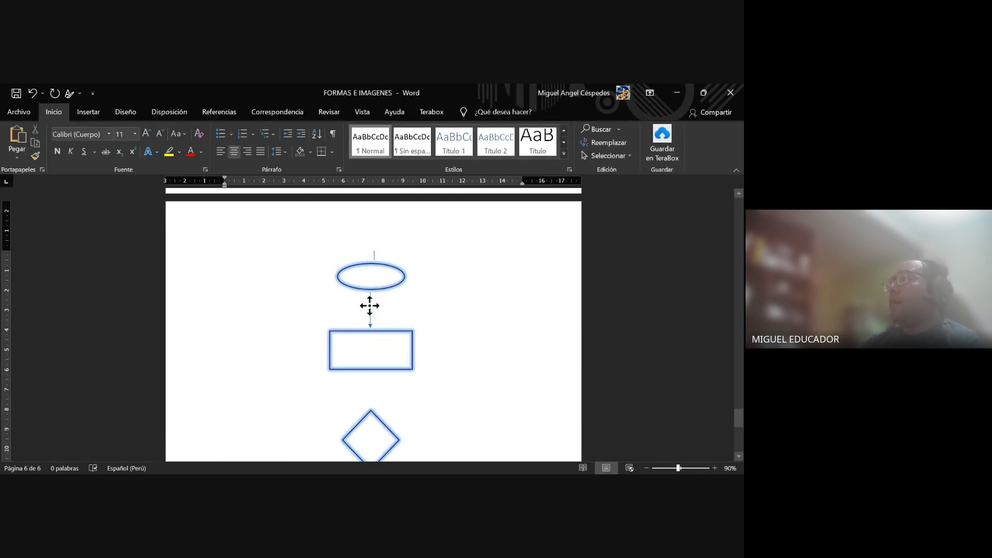
Move the thin arrow aside and turn an ellipse copy into a 1.23 cm-wide down arrow
left_click(371, 308)
left_click_drag(371, 310, 246, 294)
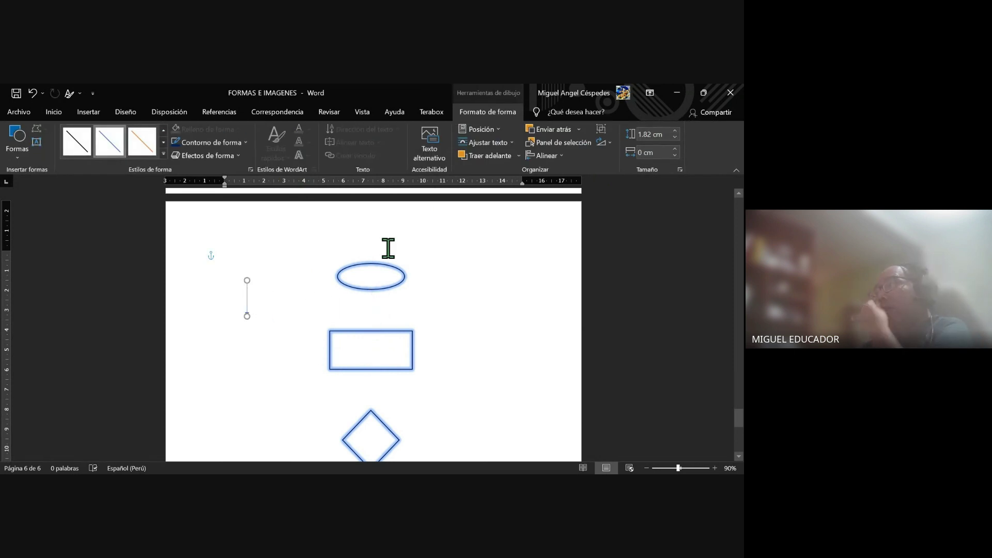
left_click(379, 265)
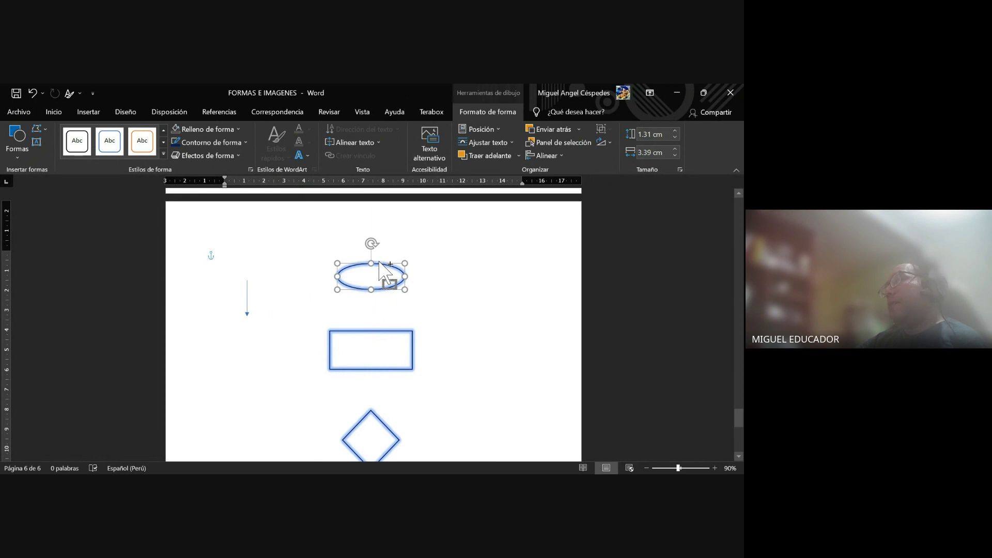
left_click_drag(379, 264, 504, 285)
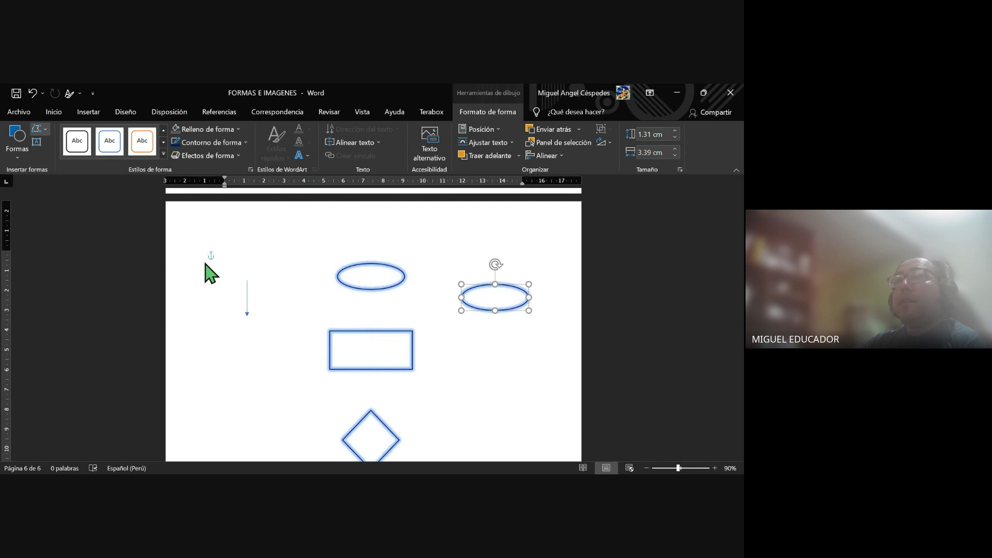
key("ctrl+z")
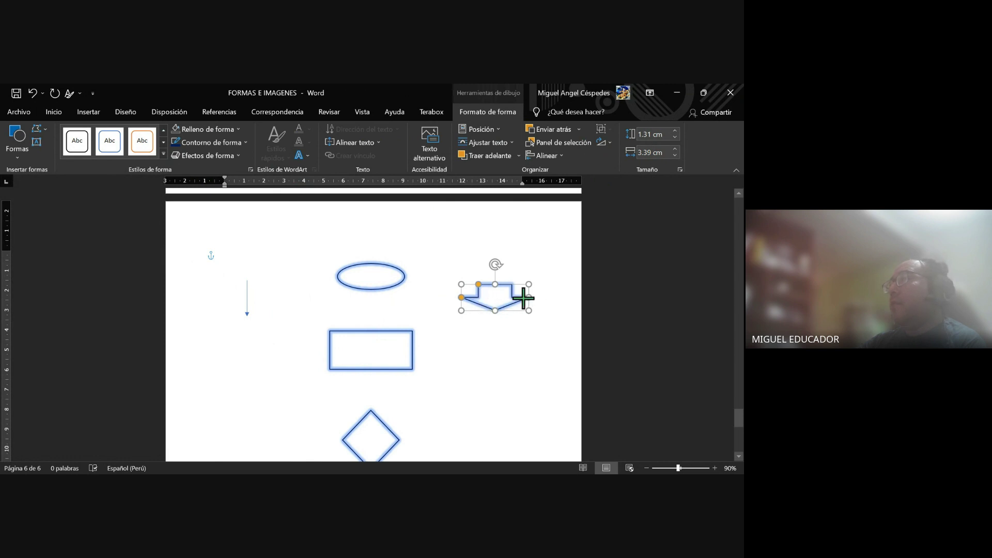
left_click_drag(524, 298, 486, 298)
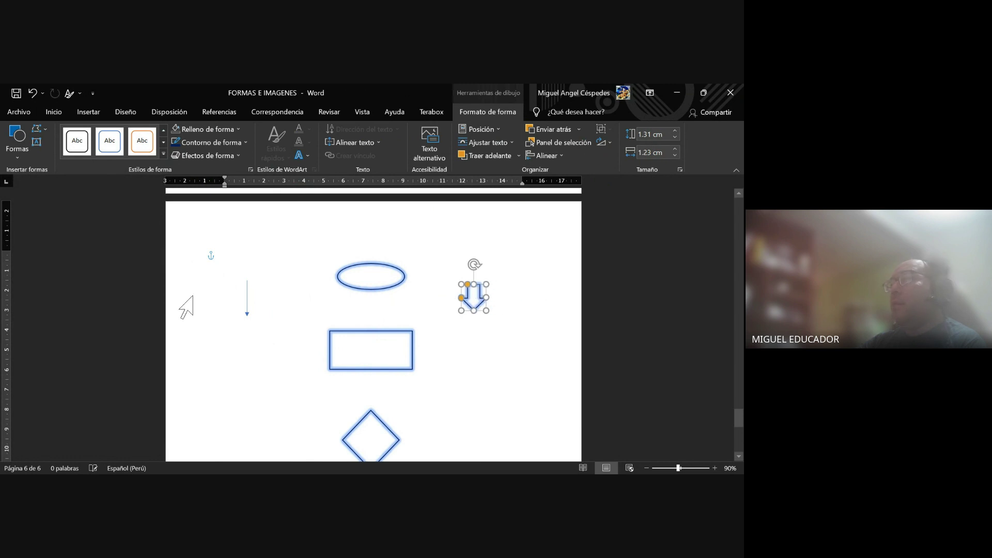
left_click(247, 292)
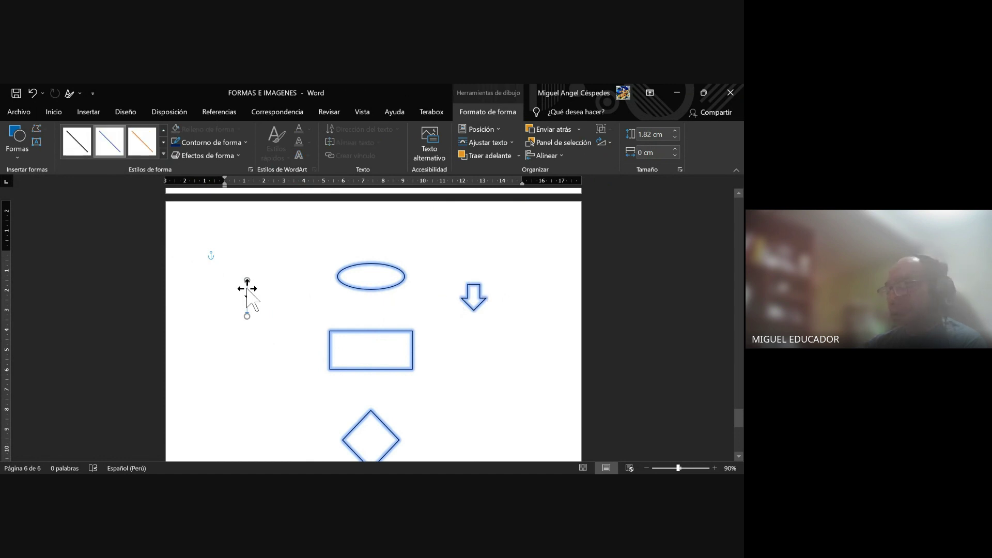
Delete the thin line and place block down-arrow copies between successive flowchart shapes
key("Delete")
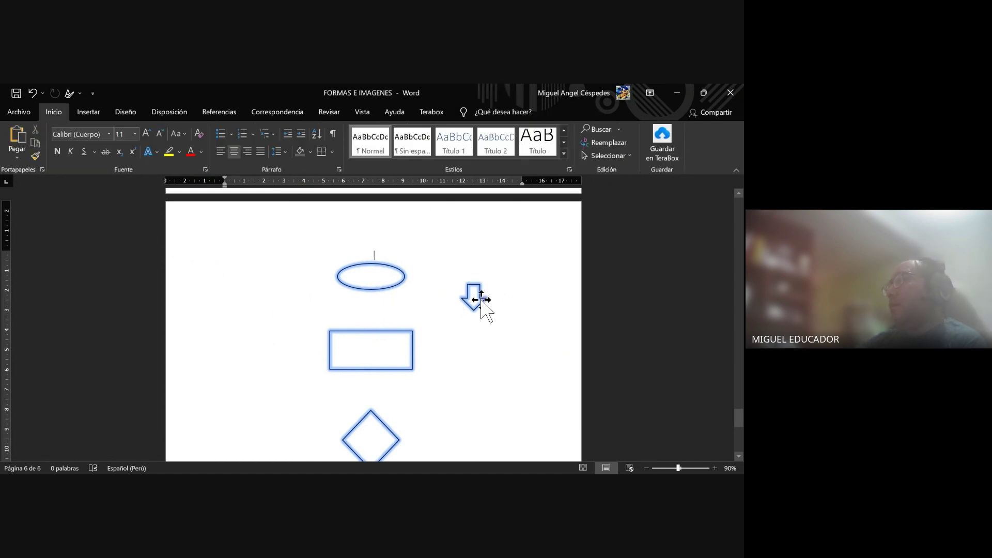
left_click_drag(481, 299, 364, 310)
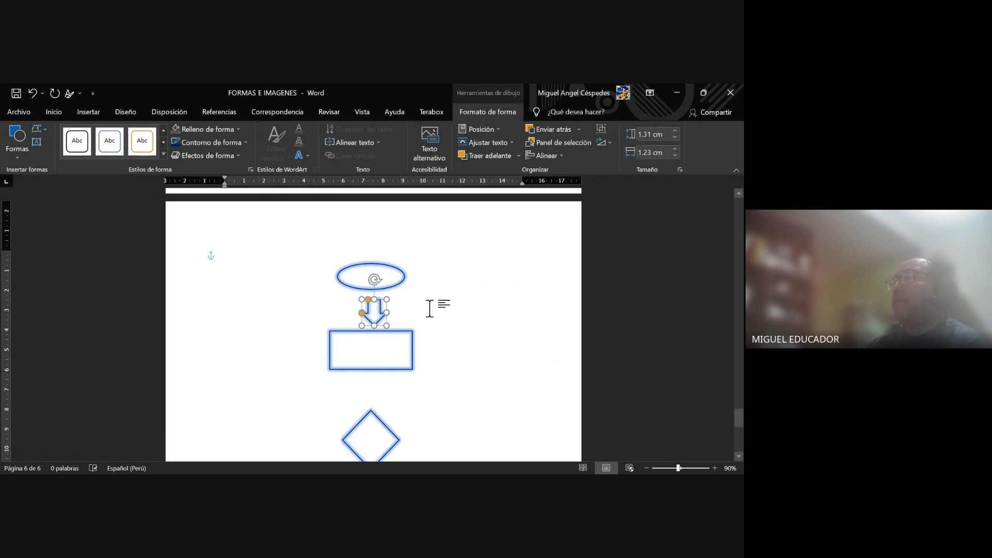
left_click(409, 313)
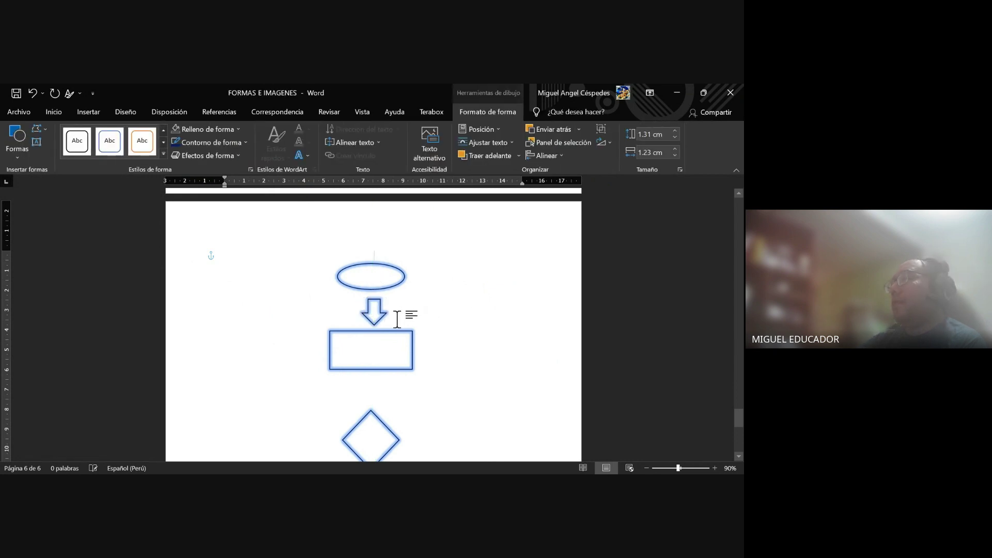
left_click(372, 313)
left_click_drag(372, 313, 368, 379)
scroll(465, 395, "down", 5)
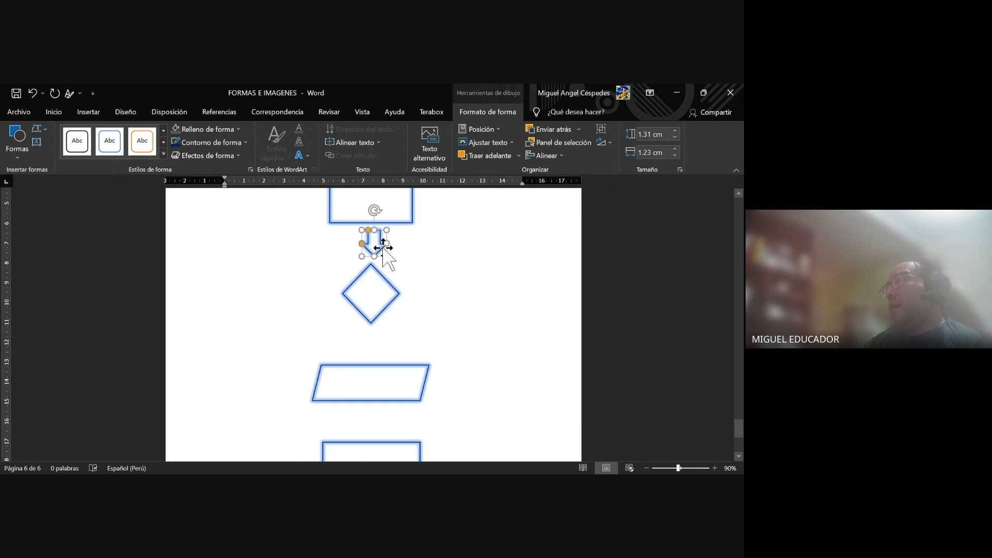
left_click_drag(382, 250, 381, 347)
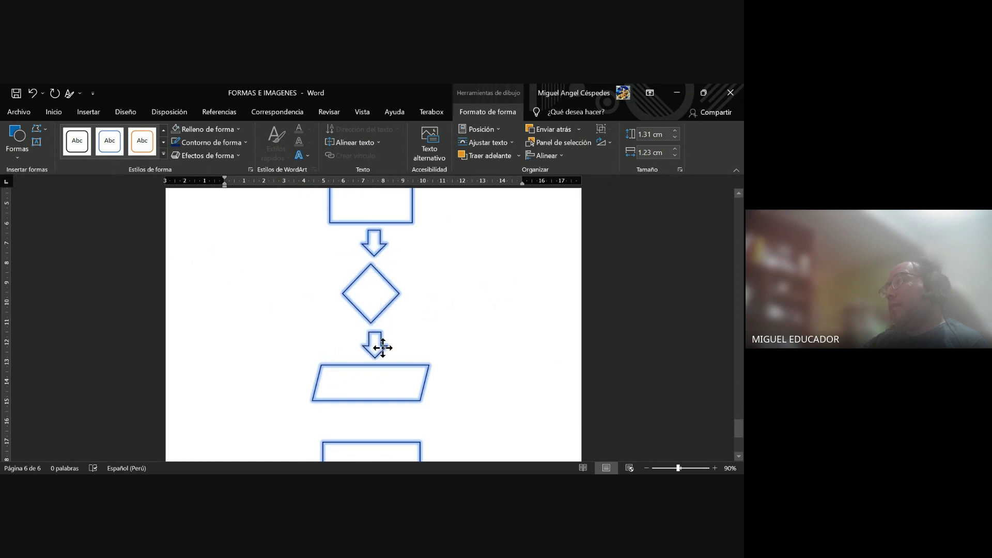
left_click_drag(381, 347, 381, 430)
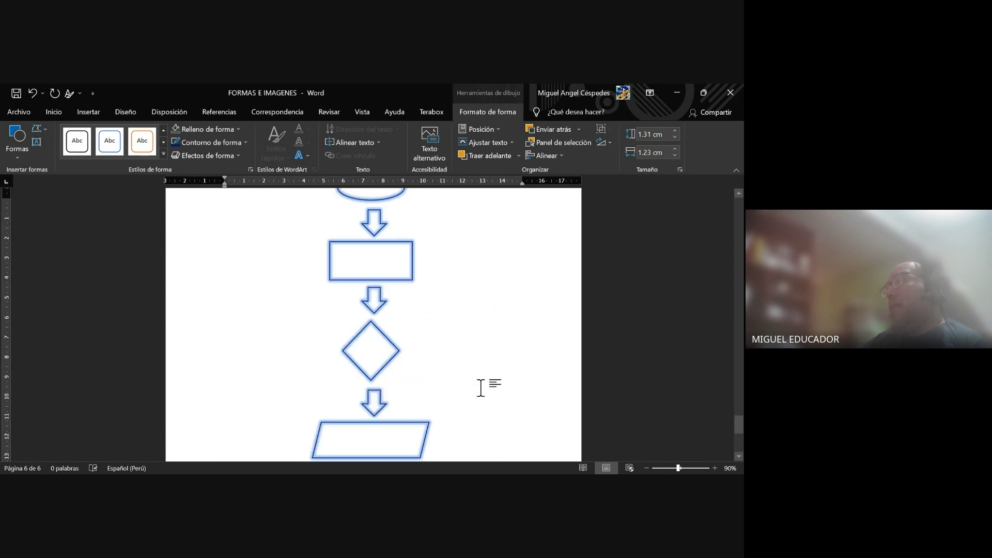
left_click(481, 388)
scroll(481, 388, "down", 4, "ctrl")
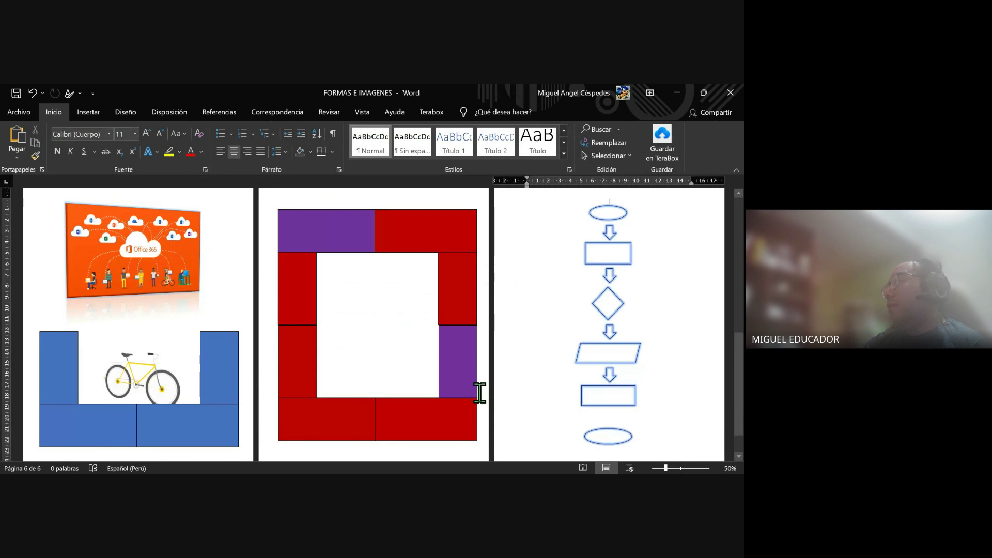
Position a down arrow between the lower rectangle and bottom ellipse, then open the File menu
scroll(705, 391, "down", 1)
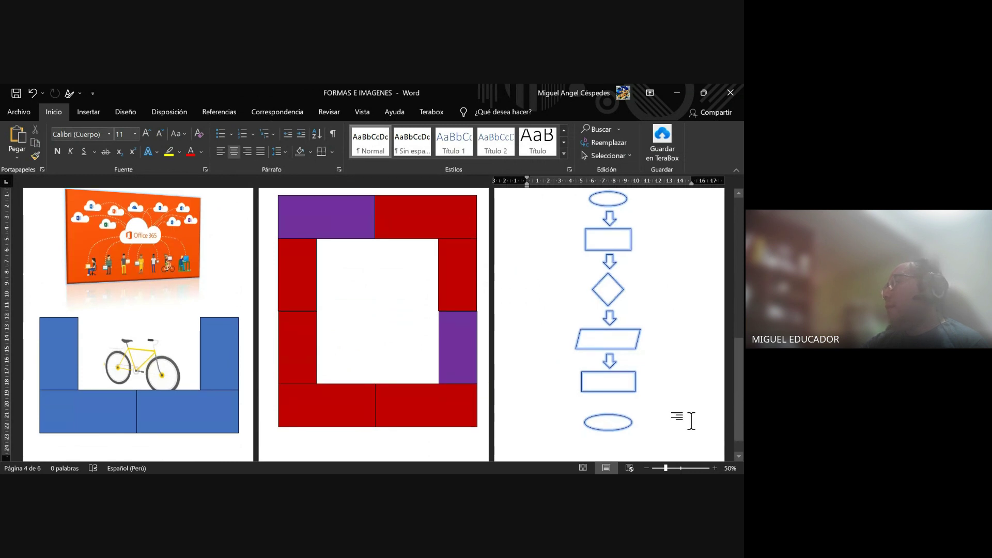
scroll(689, 414, "up", 1)
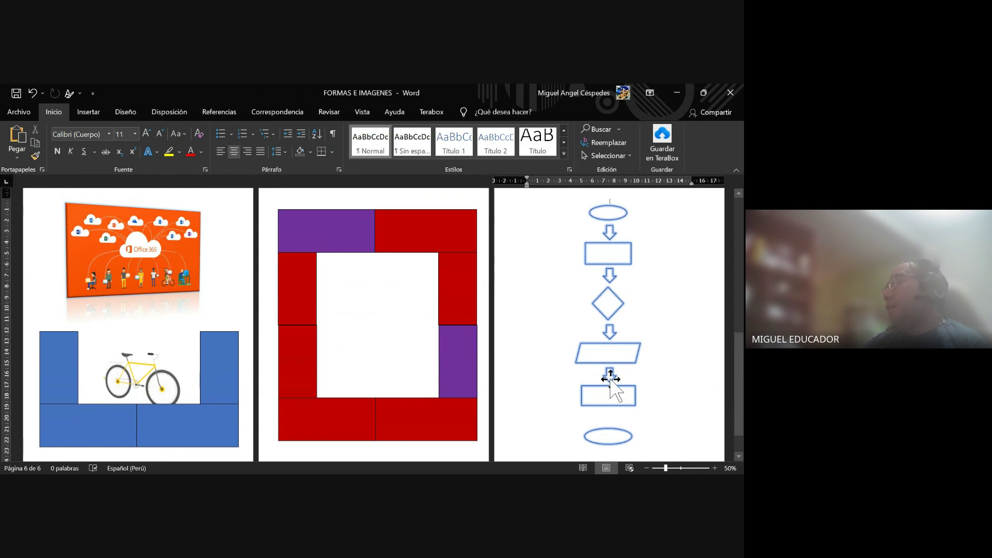
left_click_drag(609, 373, 612, 416)
left_click(690, 362)
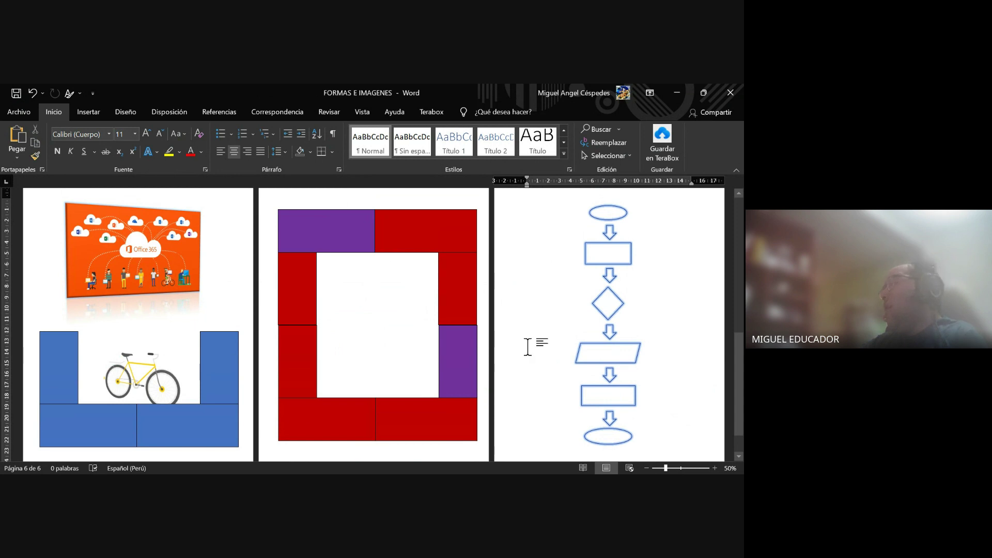
left_click(19, 112)
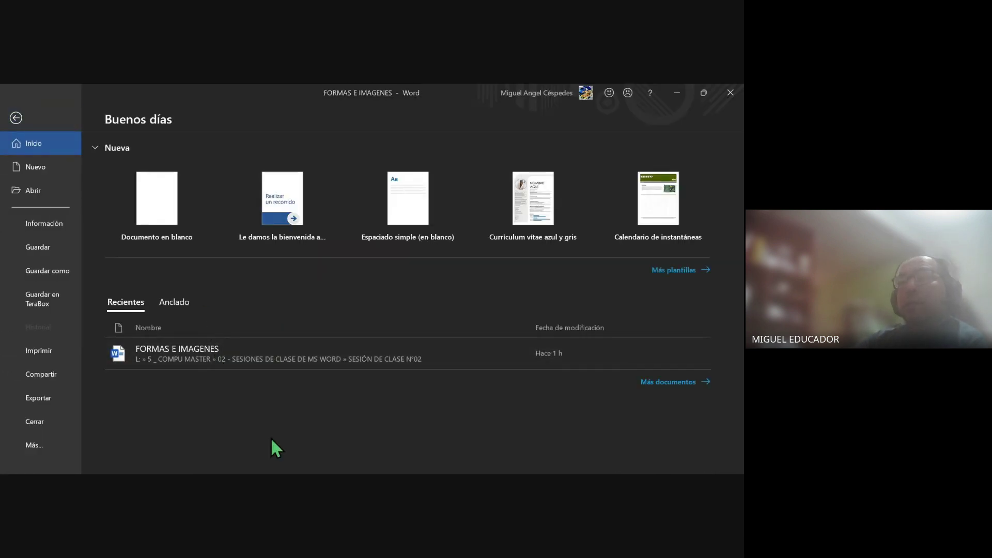
Look at Save As locations under Este PC, then cancel back to the document
left_click(56, 270)
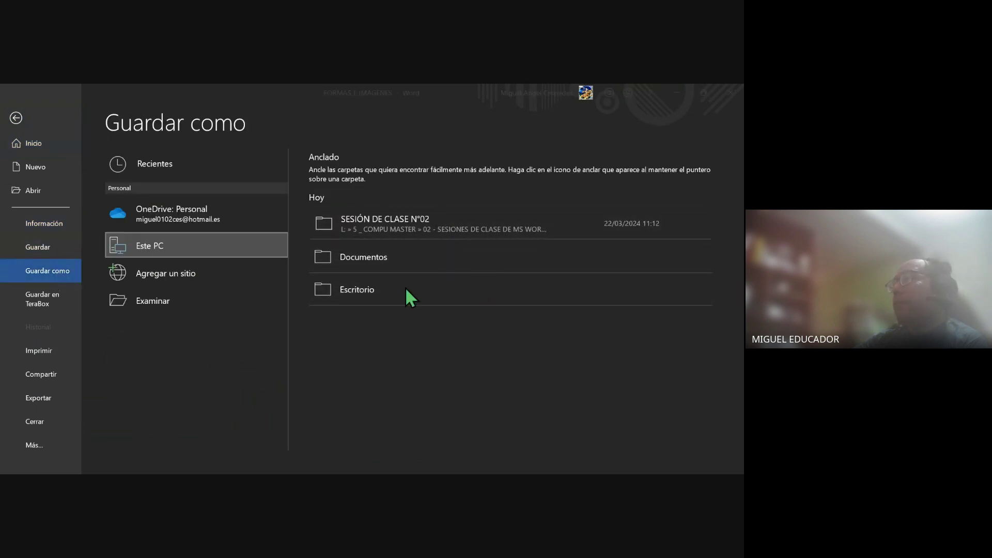
left_click(359, 205)
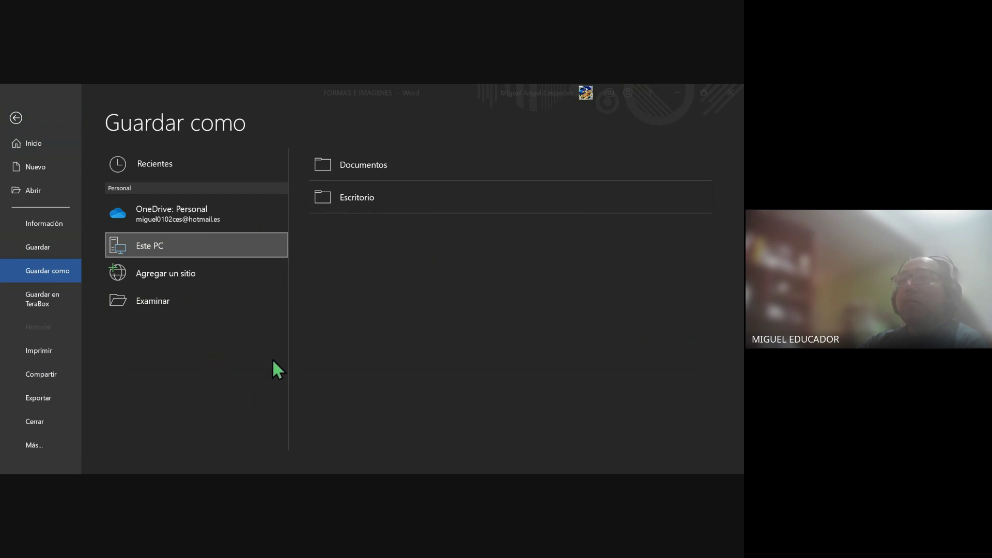
left_click(308, 393)
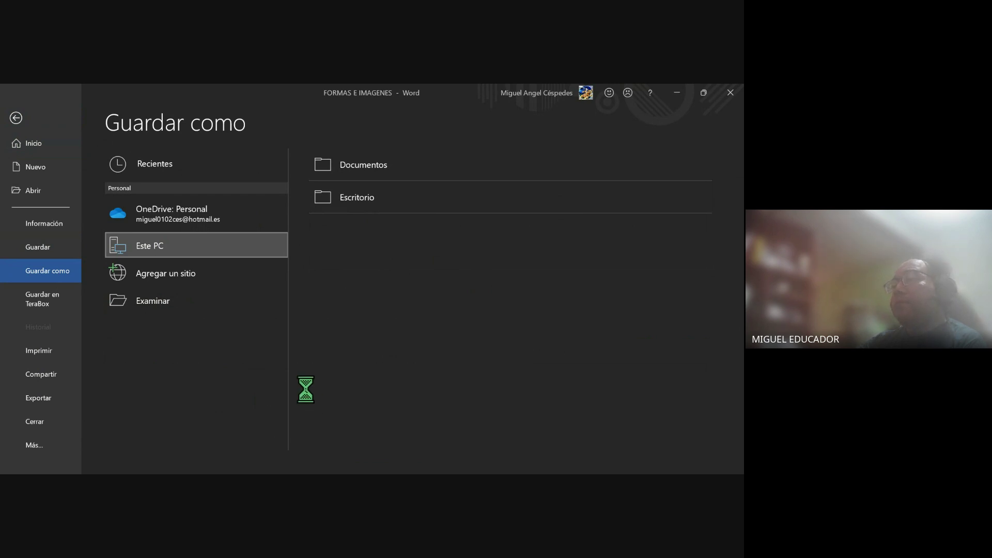
key("Escape")
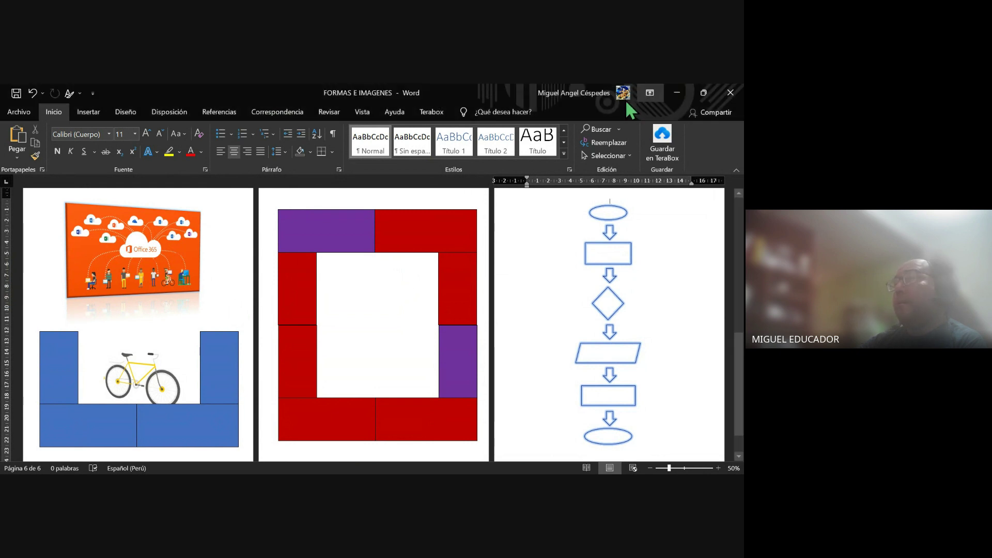
Open Save As, return to the flowchart document and show the Insertar tools
left_click(20, 107)
left_click(66, 273)
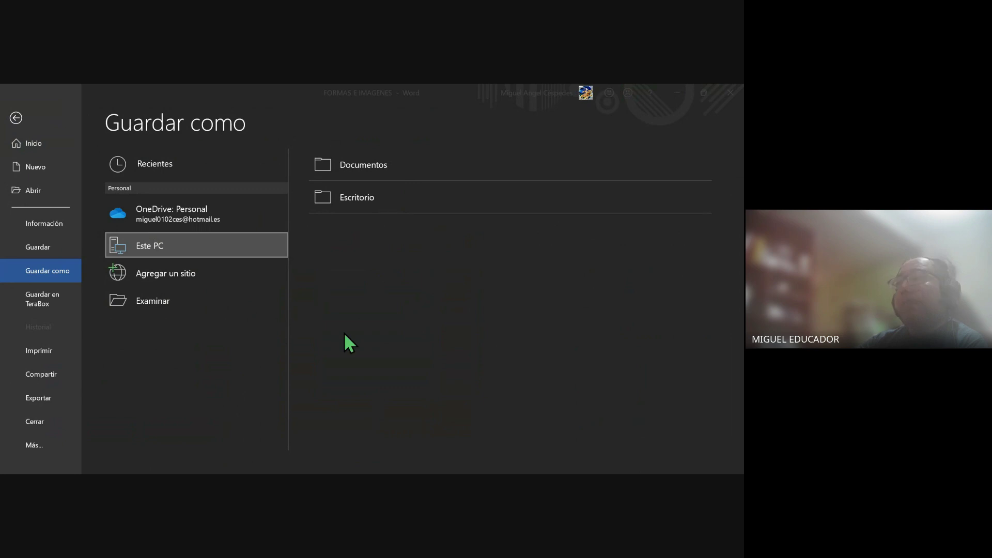
left_click(16, 117)
left_click(88, 112)
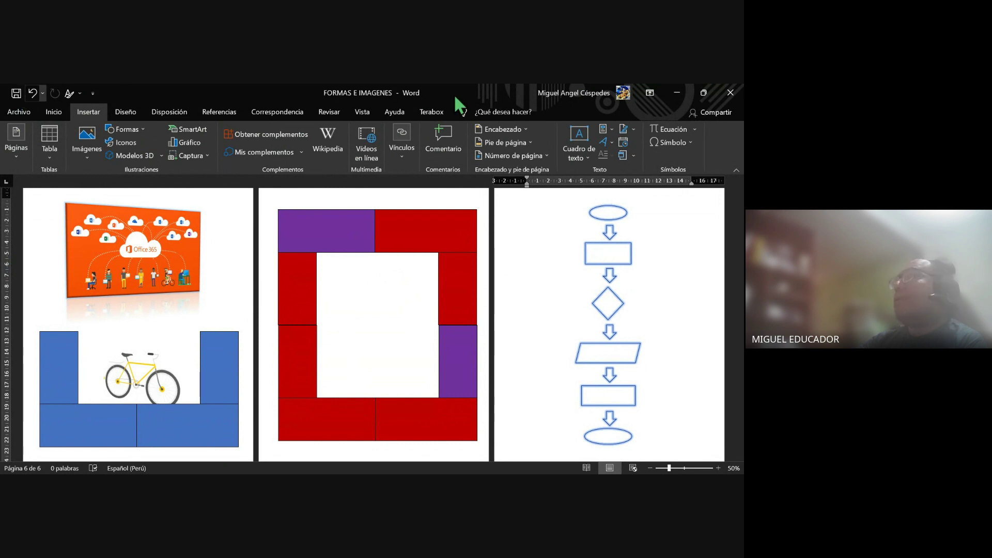
Close the FORMAS E IMAGENES document window
left_click(730, 91)
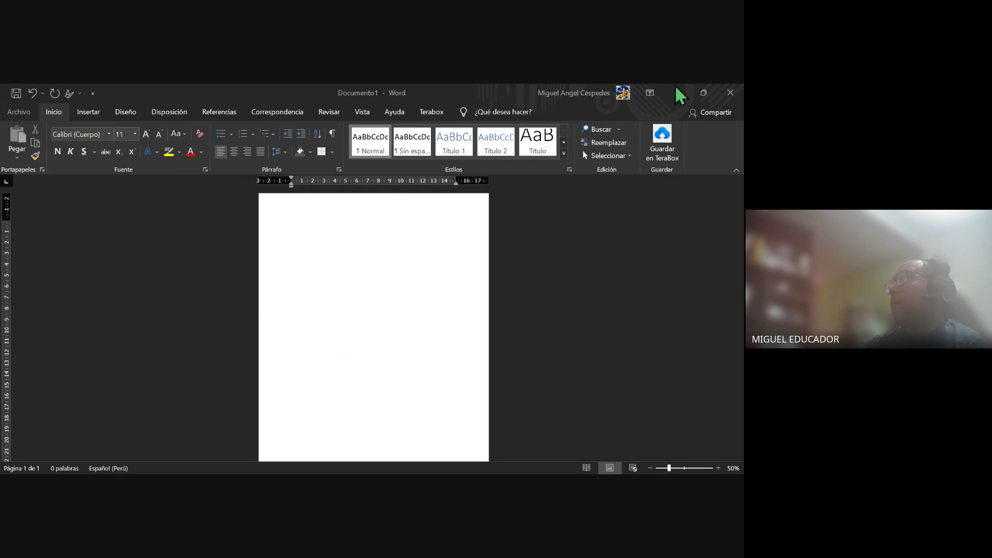
Type the heading CURSO DE MS WORD 2021 on the first line of EFECTOS DE TEXTO
scroll(336, 251, "up", 2, "ctrl")
scroll(336, 251, "up", 1, "ctrl")
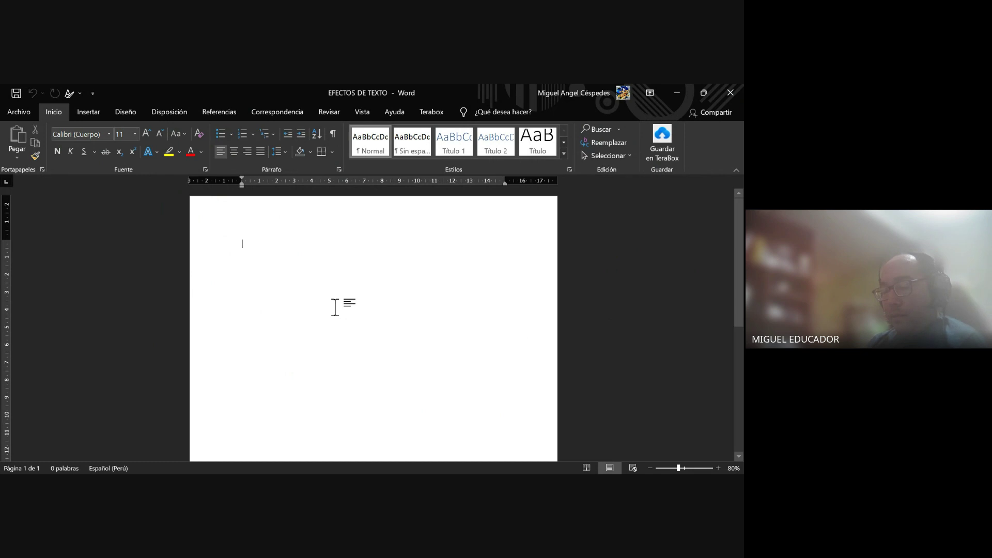
type("CURSO ")
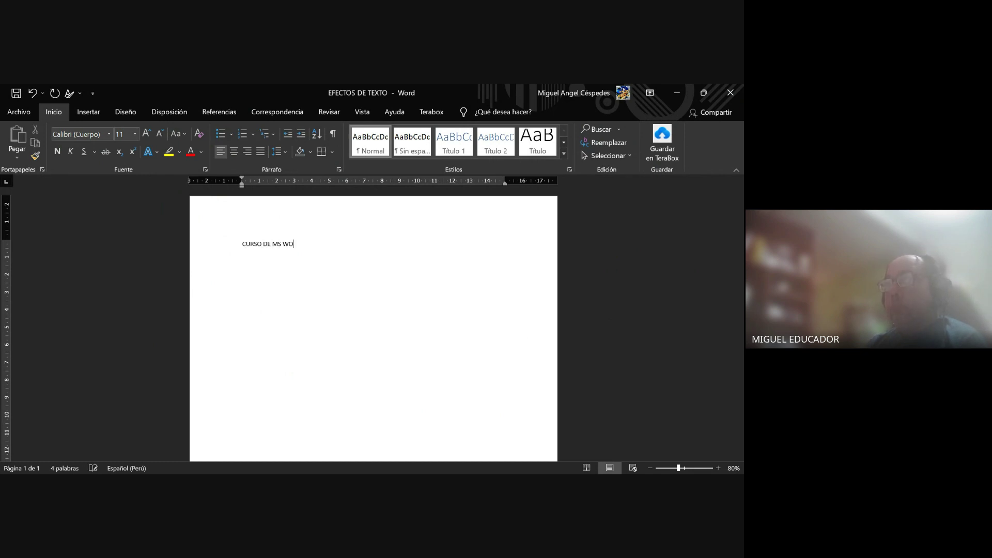
type("DE")
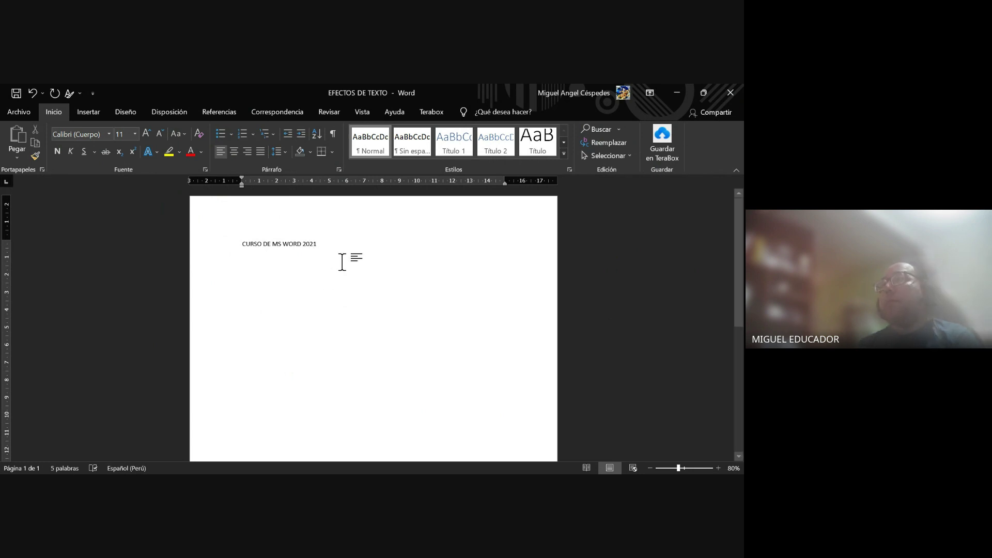
scroll(355, 289, "up", 3)
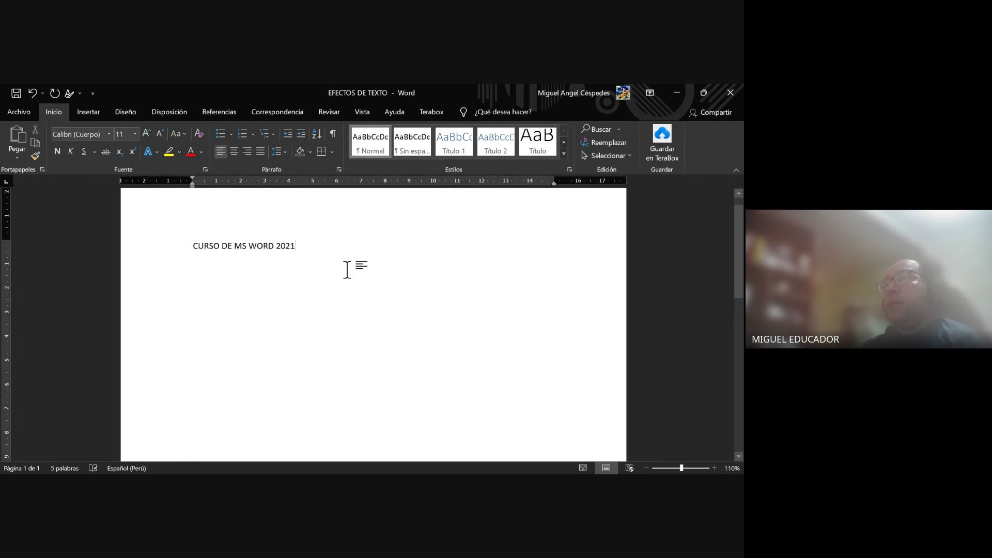
Select the CURSO DE MS WORD 2021 title and centre it on its line
triple_click(329, 262)
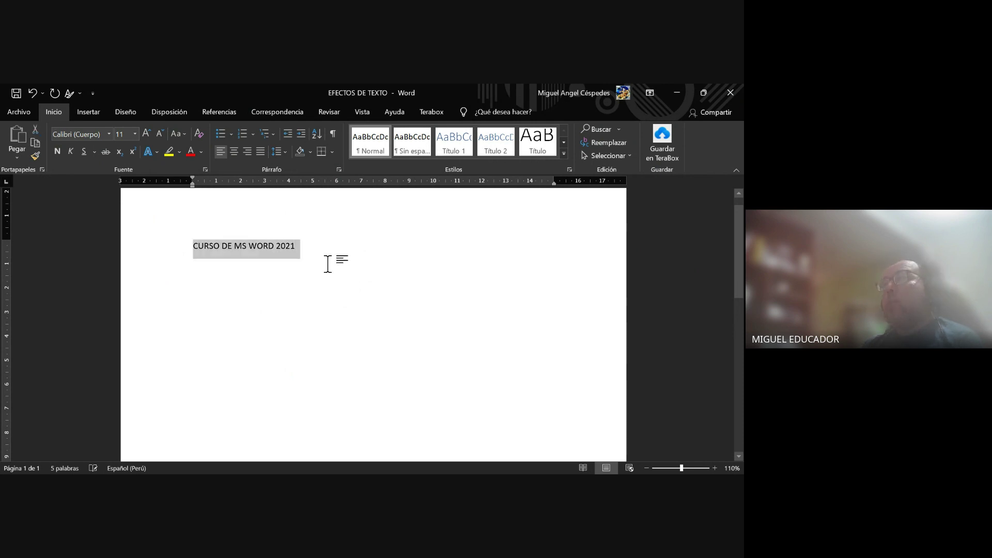
left_click(317, 256)
left_click_drag(308, 249, 189, 247)
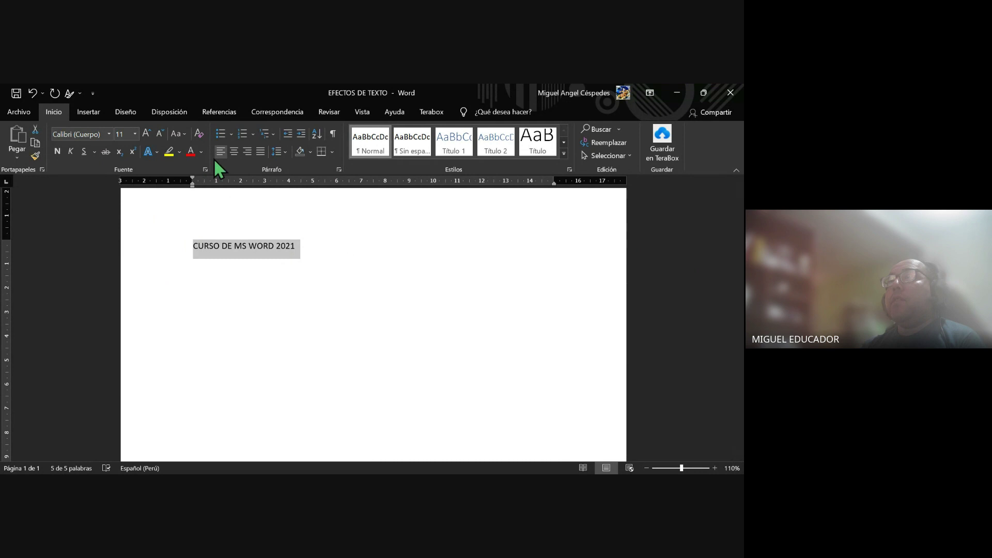
left_click(233, 152)
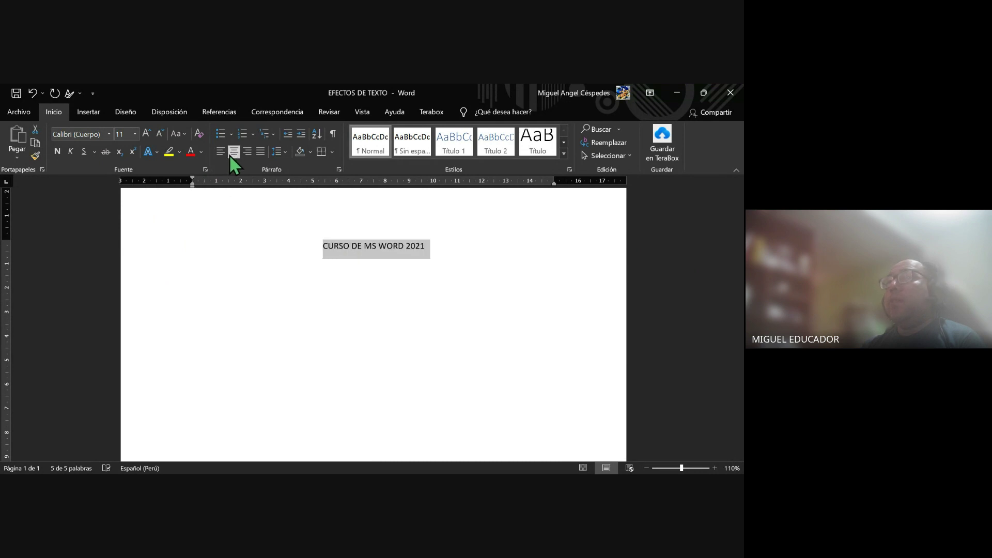
Enlarge the title font step by step up to 36 pt
left_click(145, 137)
left_click(146, 138)
left_click(146, 138)
left_click(145, 138)
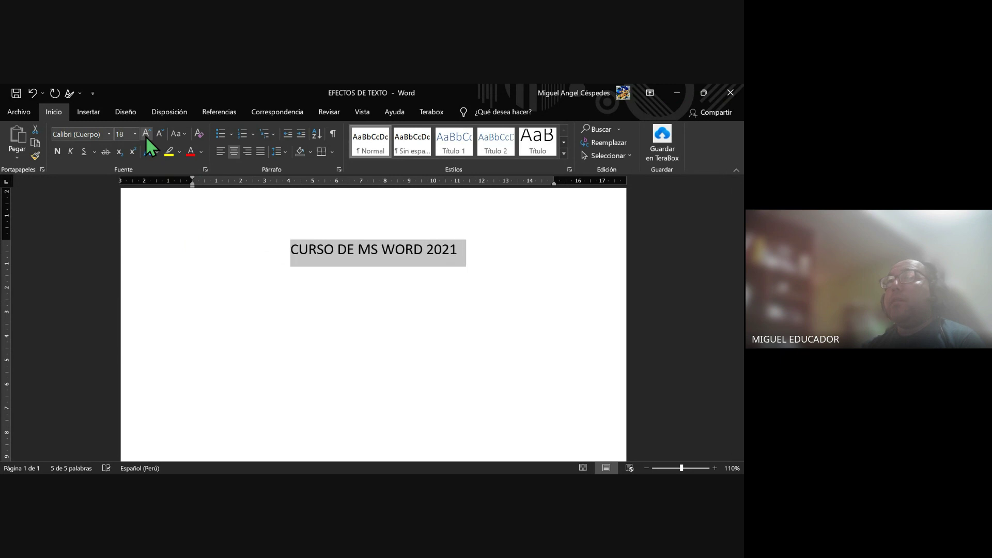
left_click(146, 137)
left_click(145, 137)
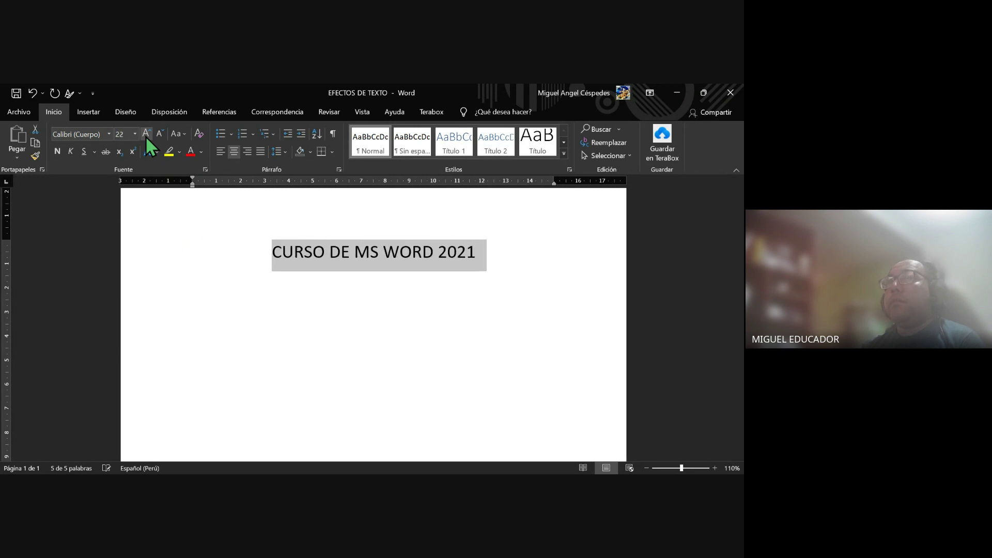
left_click(146, 138)
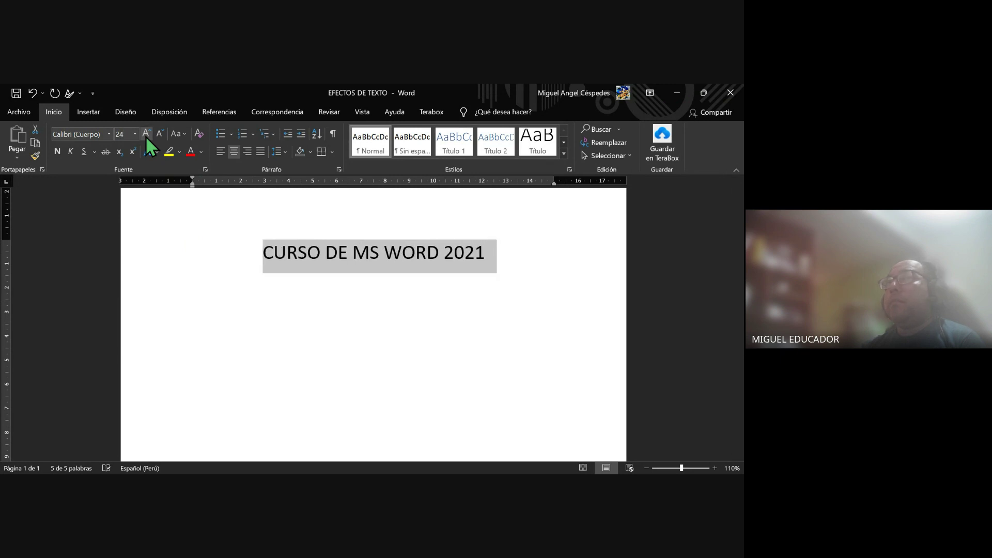
left_click(145, 137)
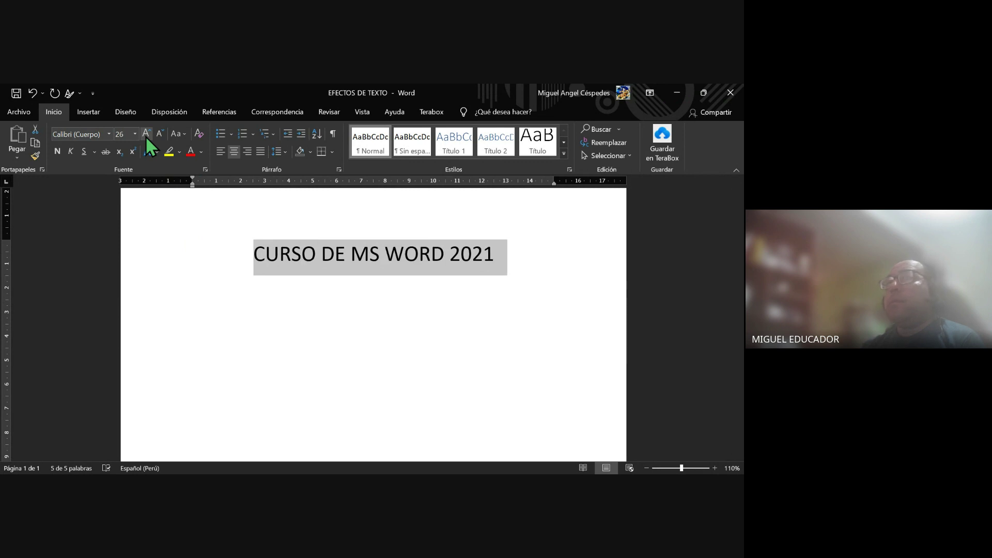
left_click(146, 138)
left_click(145, 138)
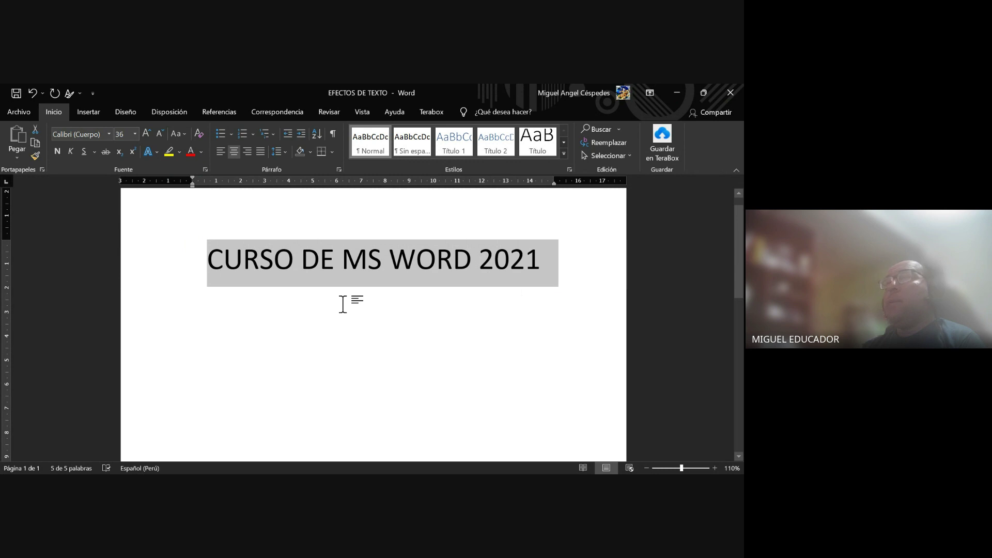
left_click(210, 310)
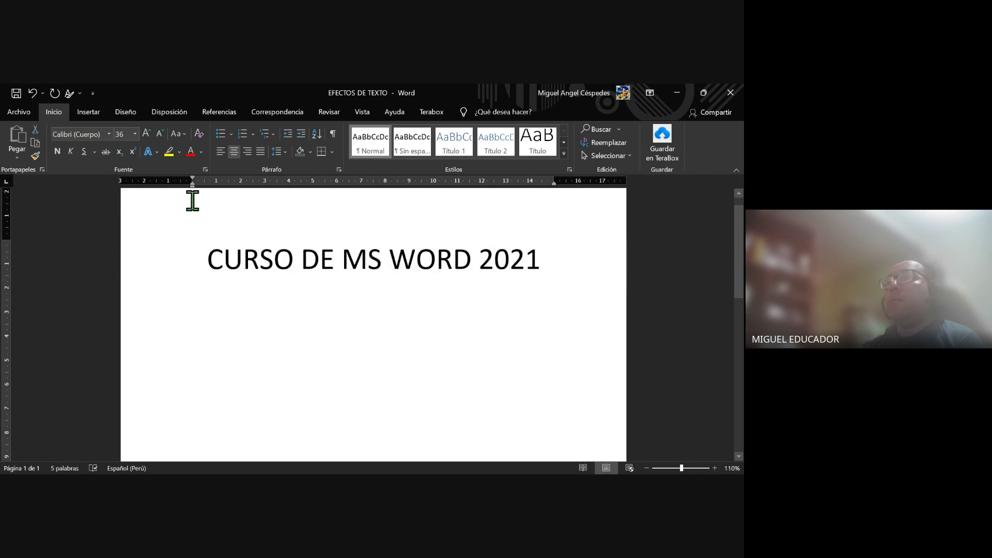
Shrink the title to 26 pt and give it a dark, blue-outlined text effect
left_click(136, 276)
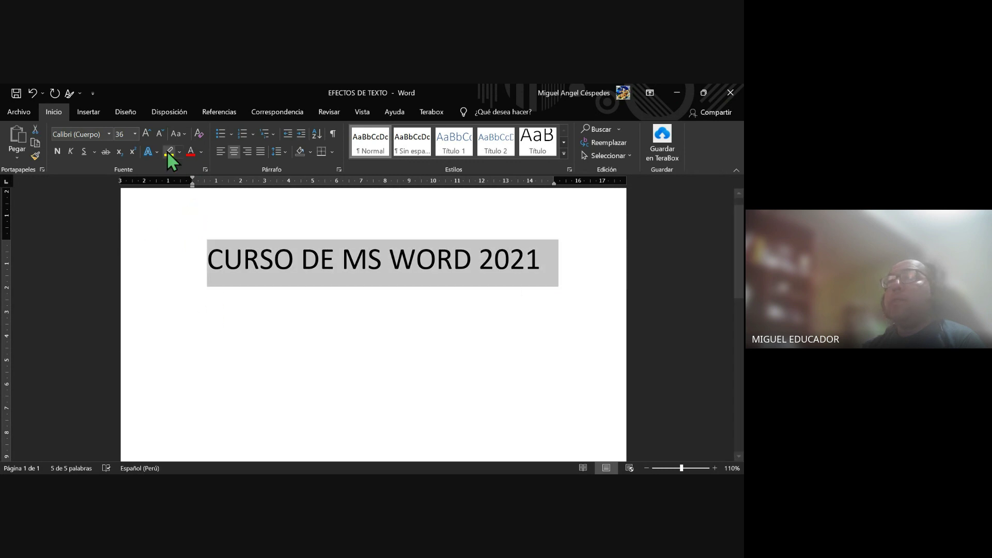
left_click(161, 134)
left_click(160, 134)
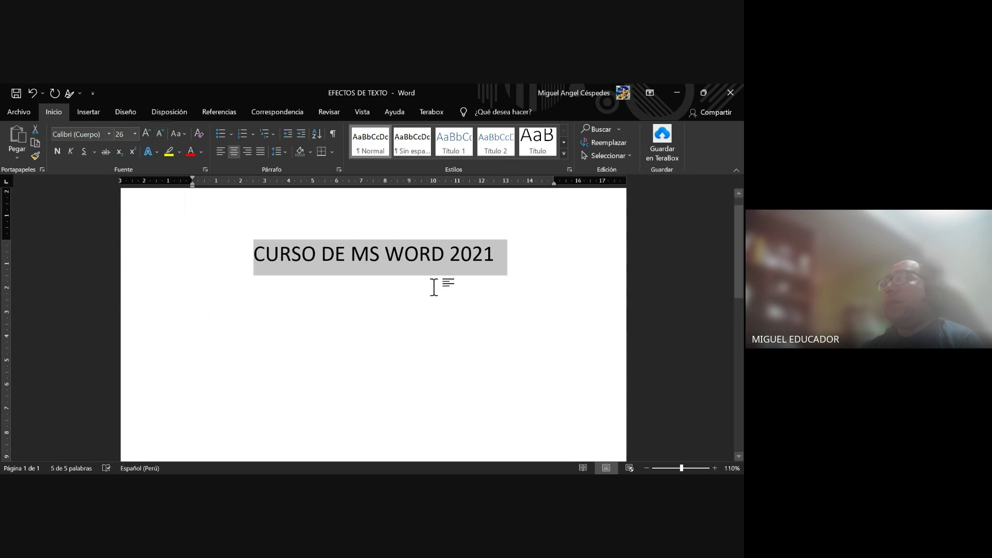
left_click(506, 254)
left_click_drag(507, 253, 256, 253)
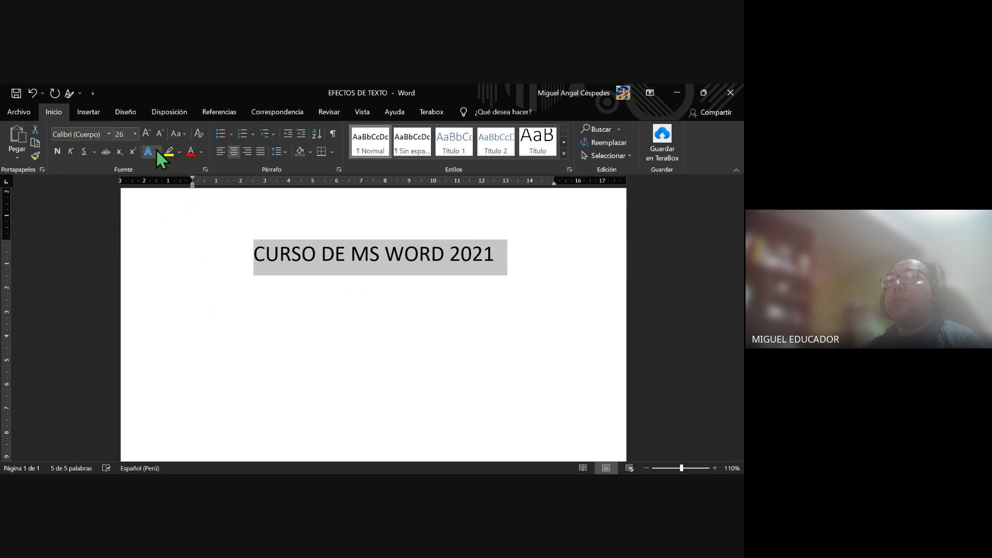
left_click(156, 150)
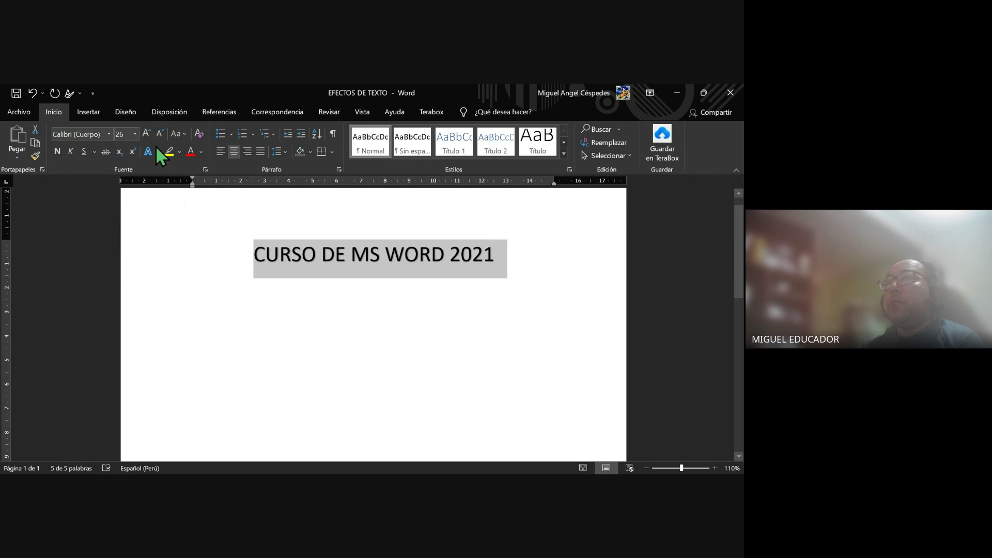
left_click(156, 151)
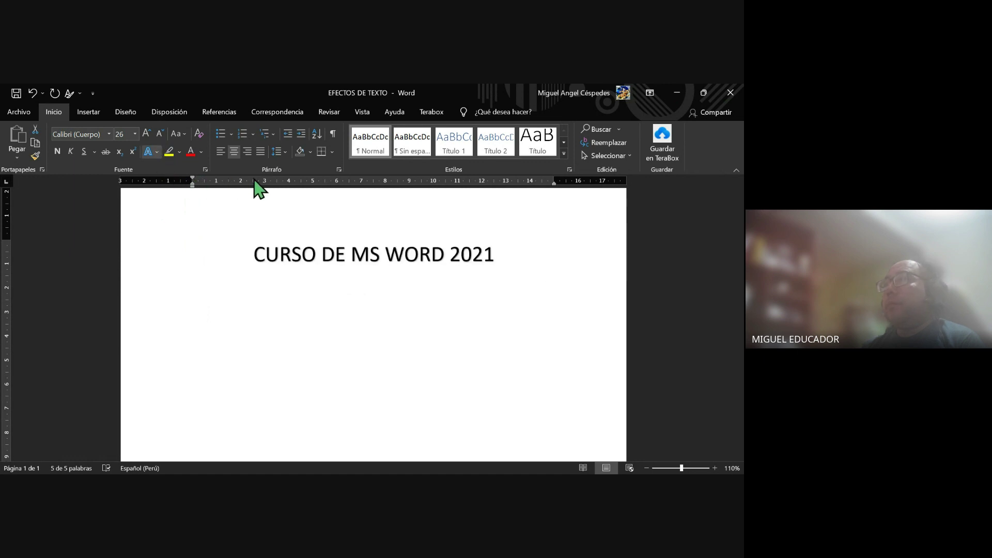
left_click(288, 192)
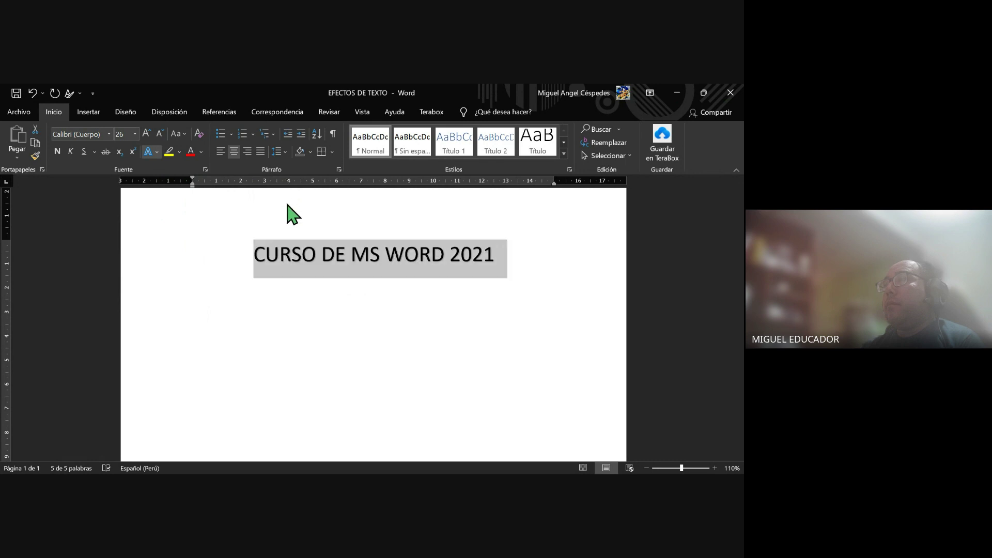
left_click(296, 252)
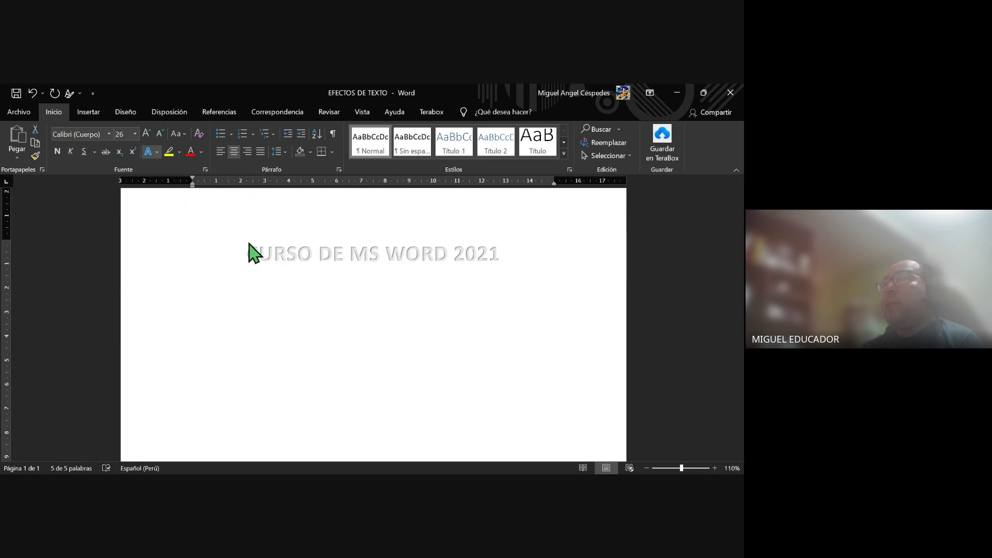
key("ctrl+z")
key("ctrl+z")
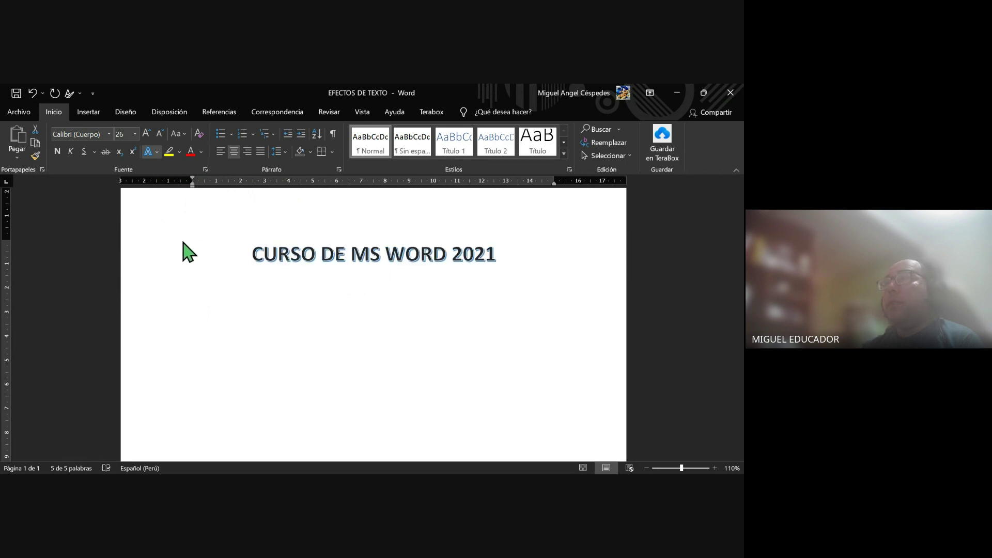
Grow the styled title back to 36 pt
left_click(187, 252)
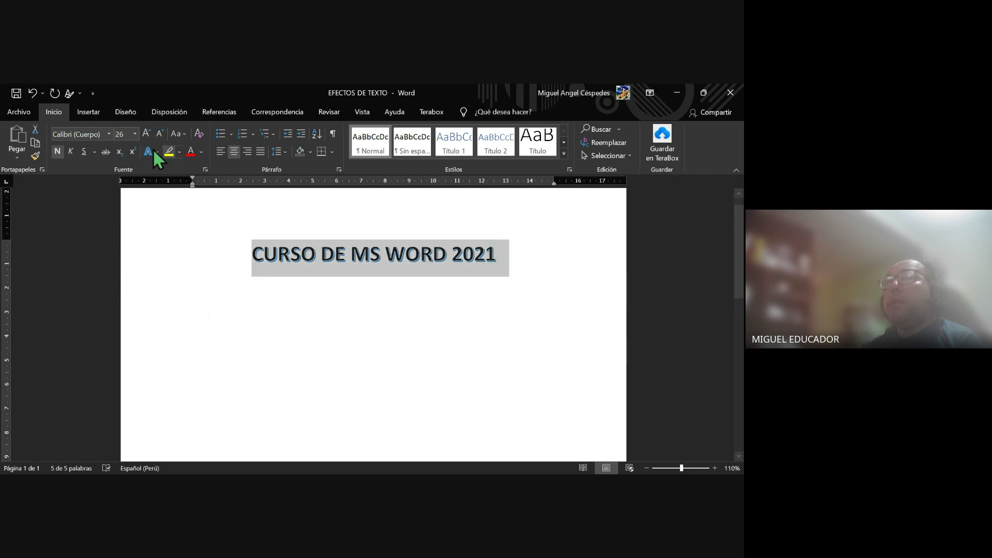
left_click(143, 135)
left_click(144, 134)
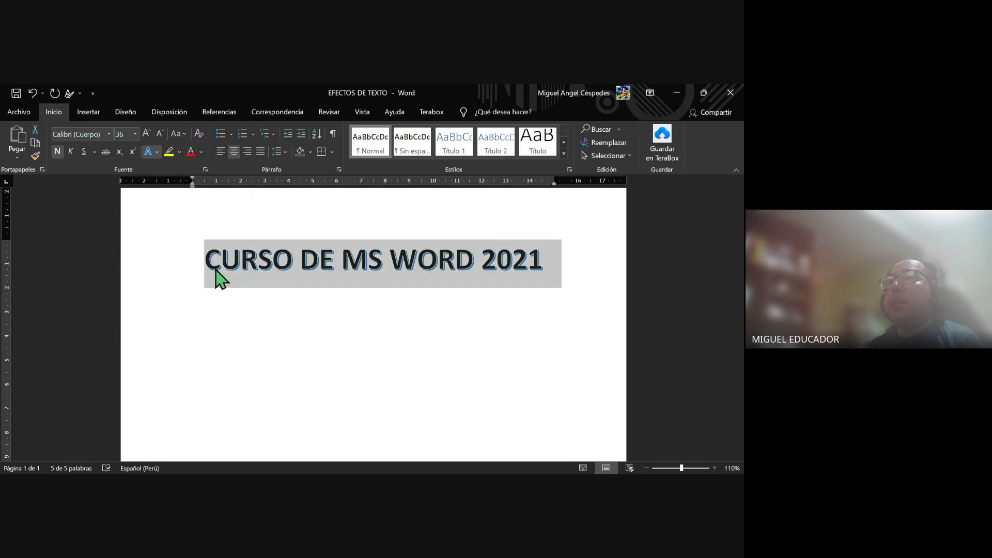
left_click(334, 295)
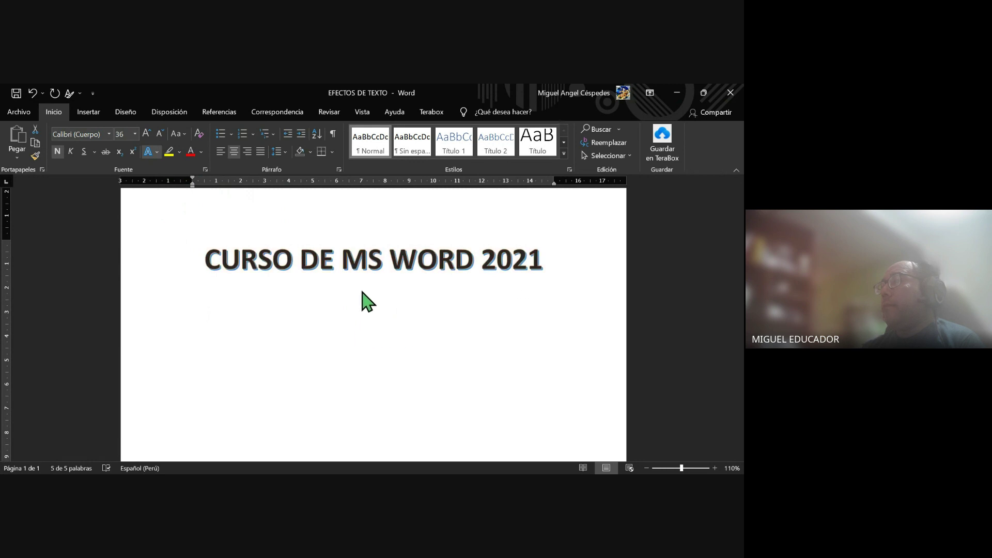
left_click(556, 272)
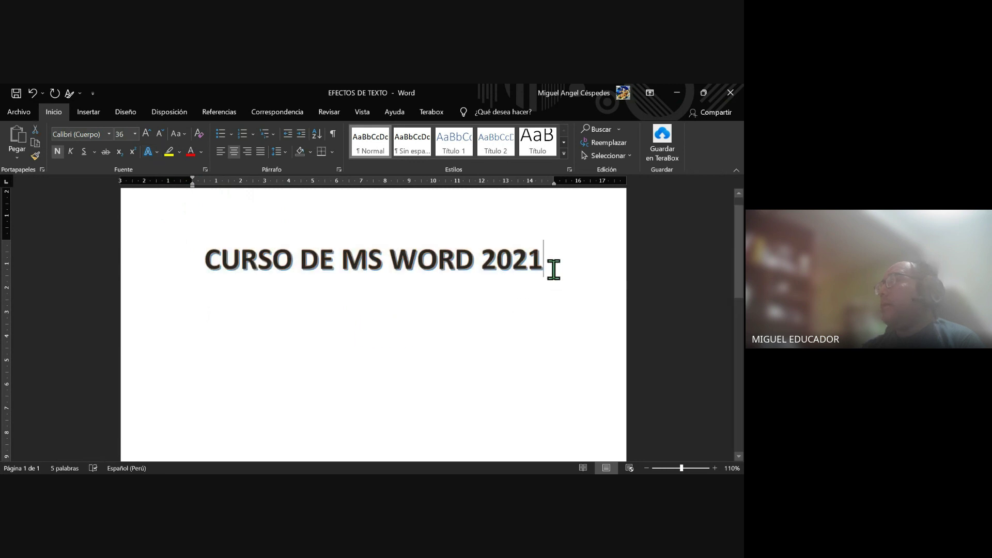
Paste a copy of the styled title on a new line below it
left_click_drag(553, 269, 200, 265)
key("ctrl+c")
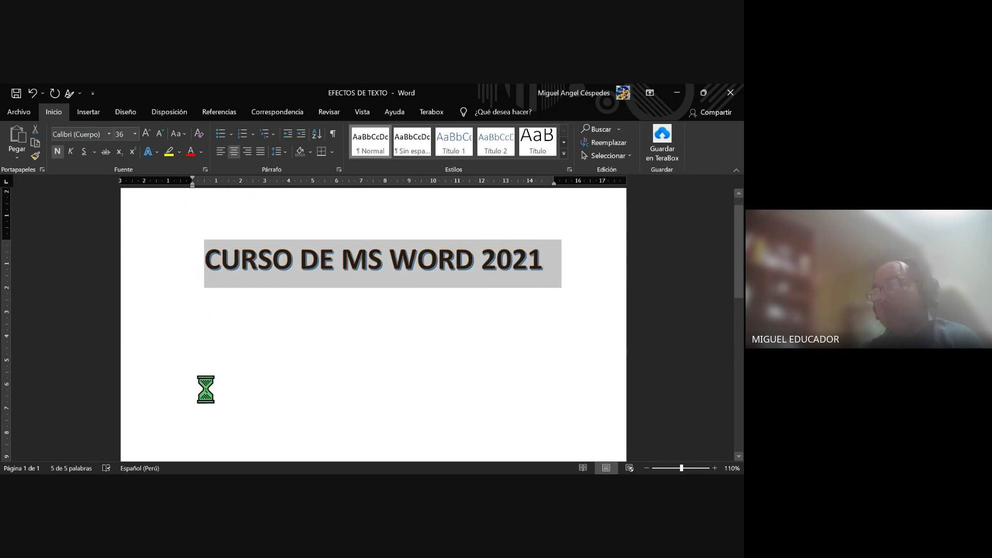
left_click(572, 268)
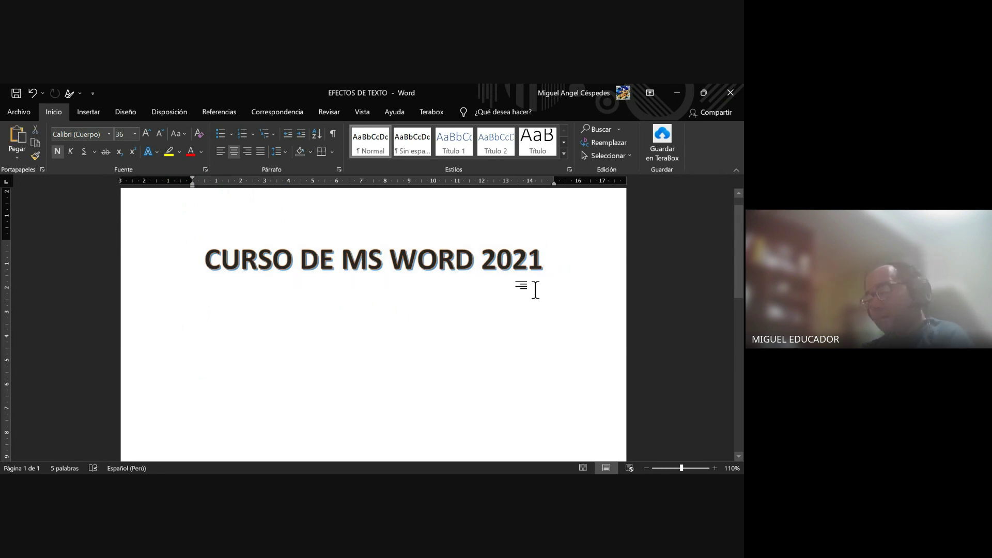
key("Return")
key("ctrl+v")
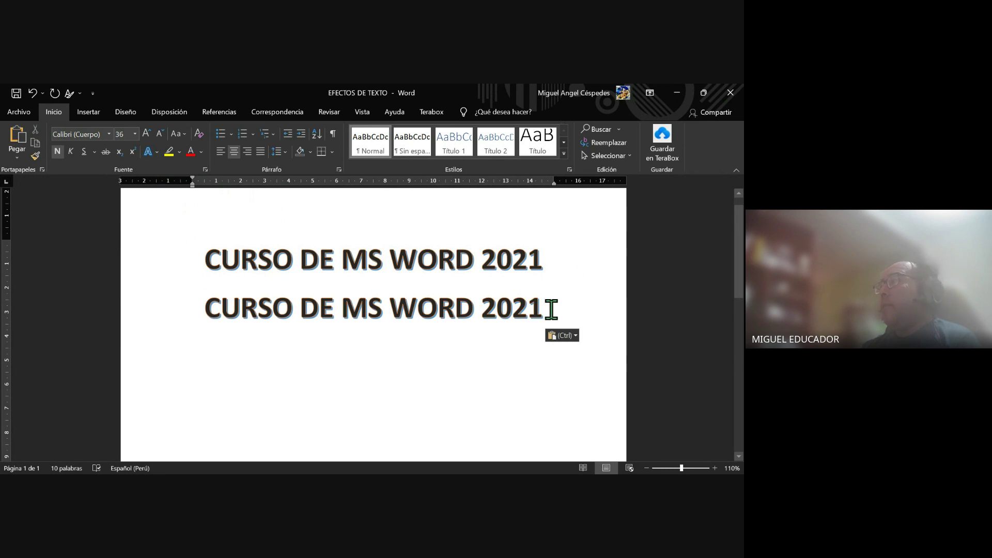
Apply a different text effect to the second title line
left_click_drag(552, 309, 207, 311)
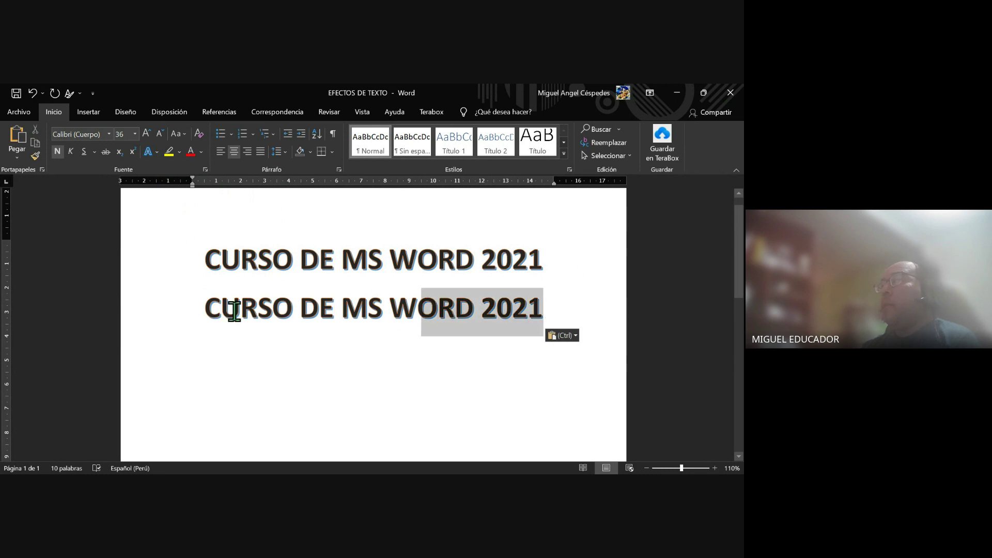
left_click(155, 152)
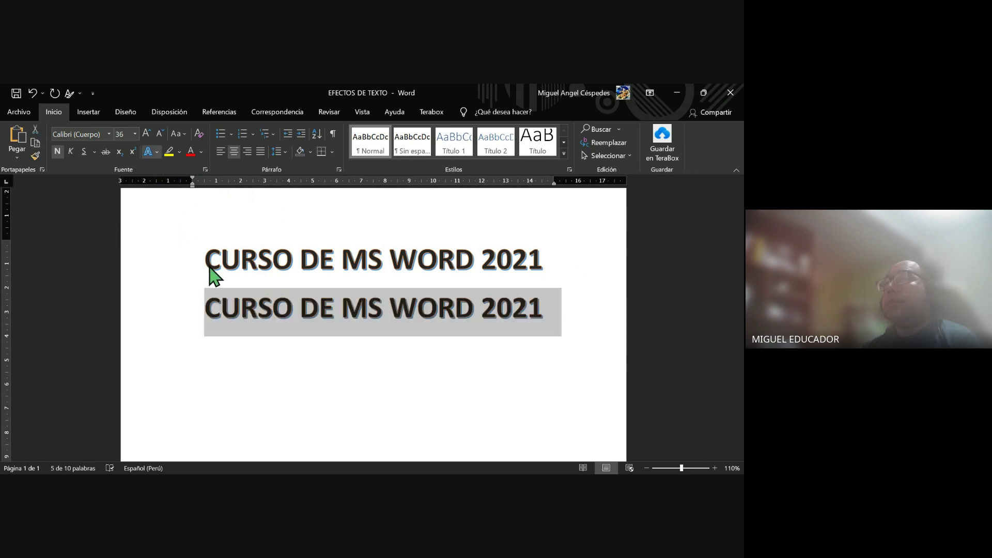
left_click(347, 305)
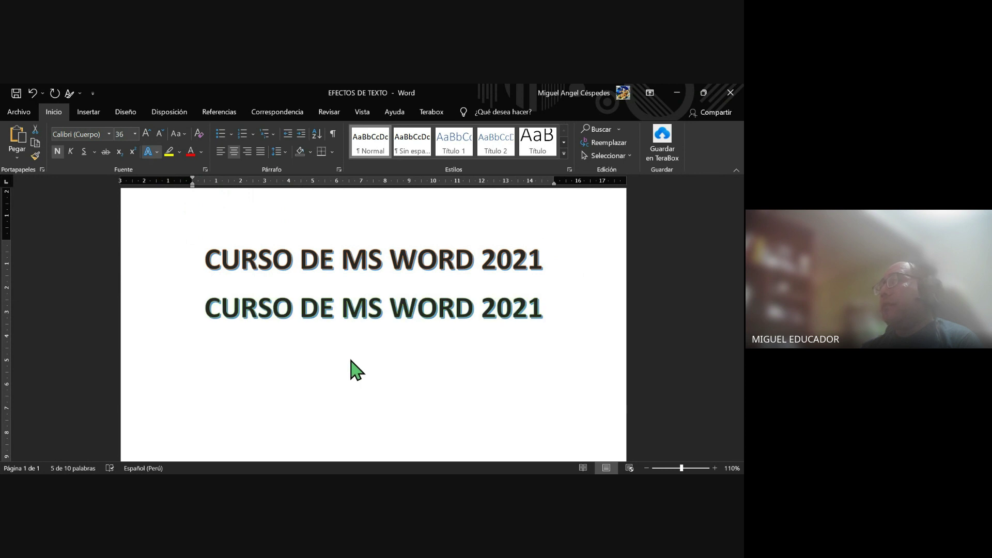
left_click(563, 316)
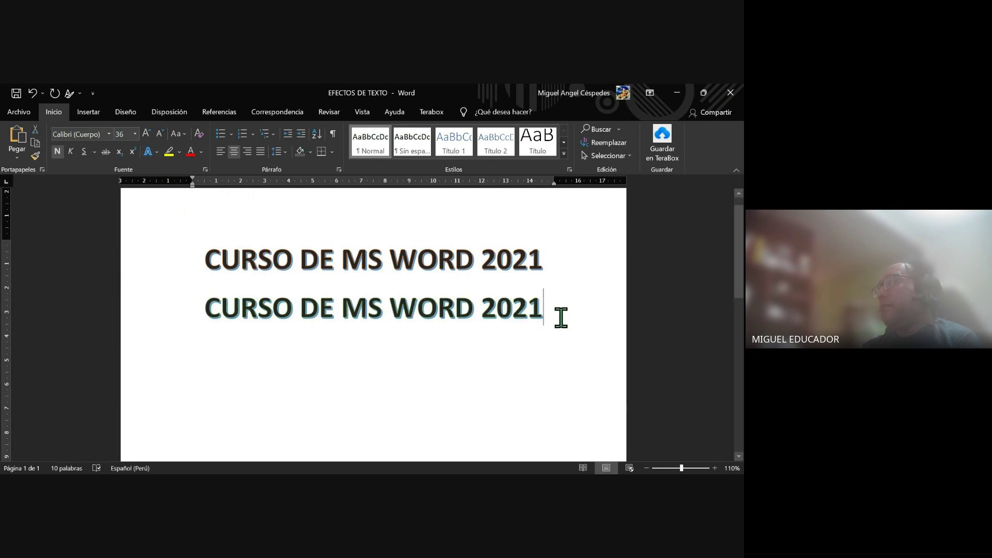
Paste a third copy of the title and add an empty line below
left_click_drag(554, 315, 162, 314)
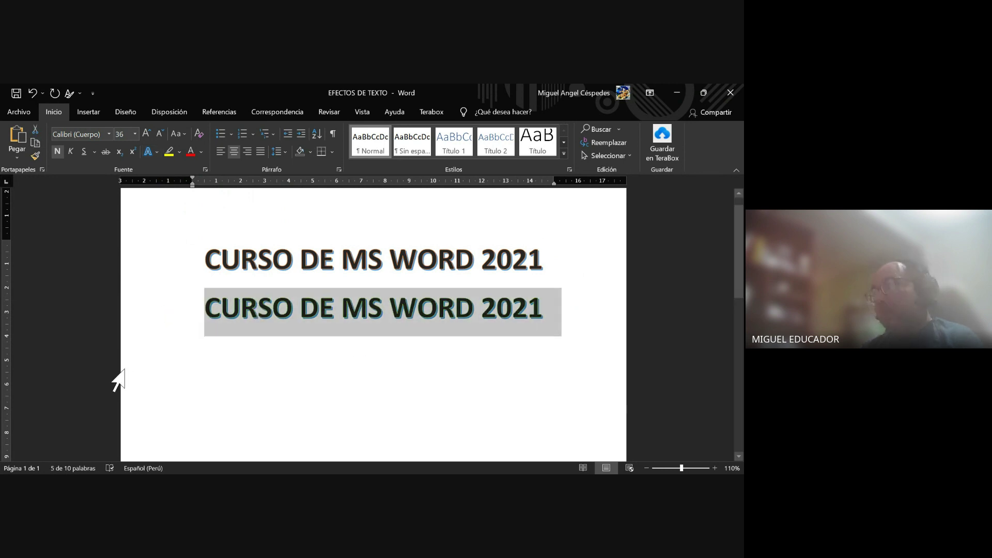
left_click(568, 316)
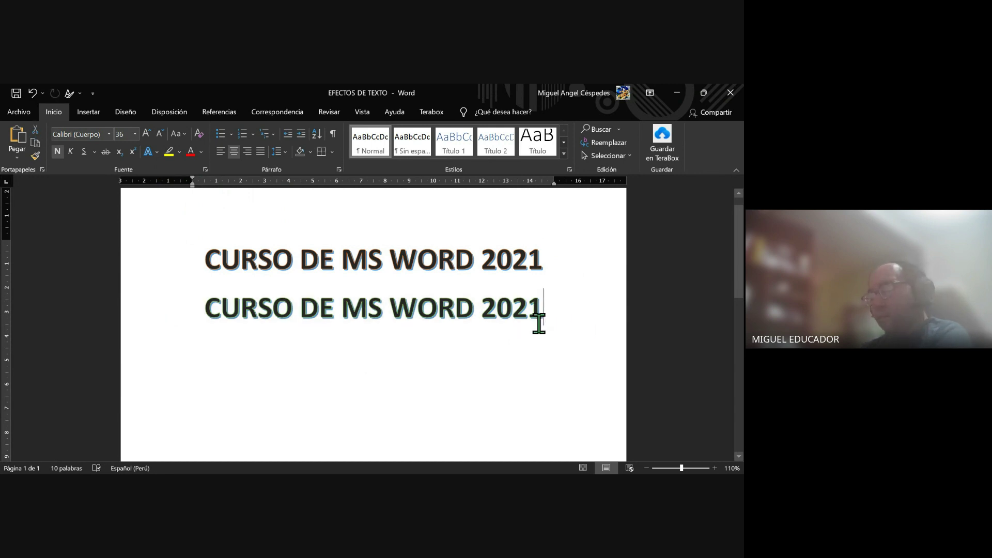
key("ctrl+v")
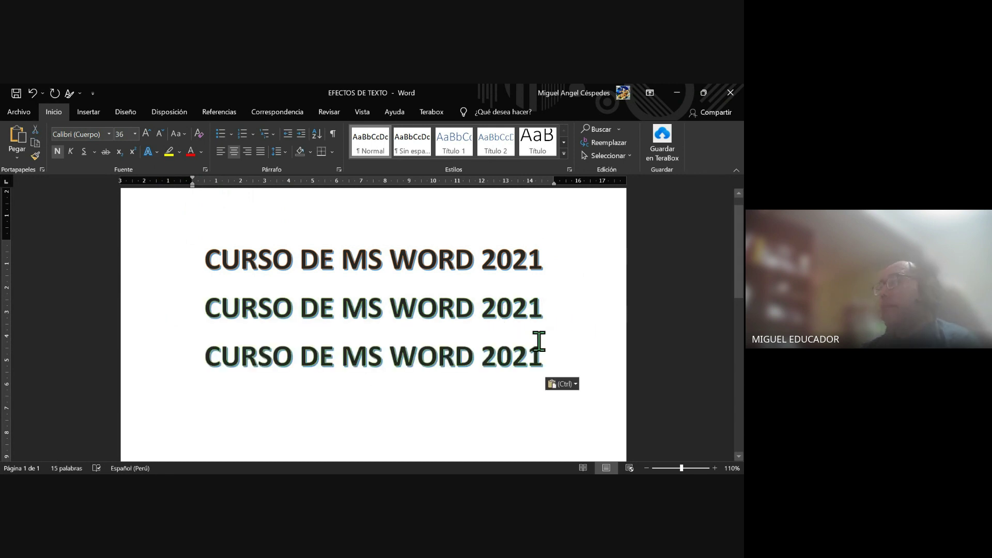
key("ctrl+q")
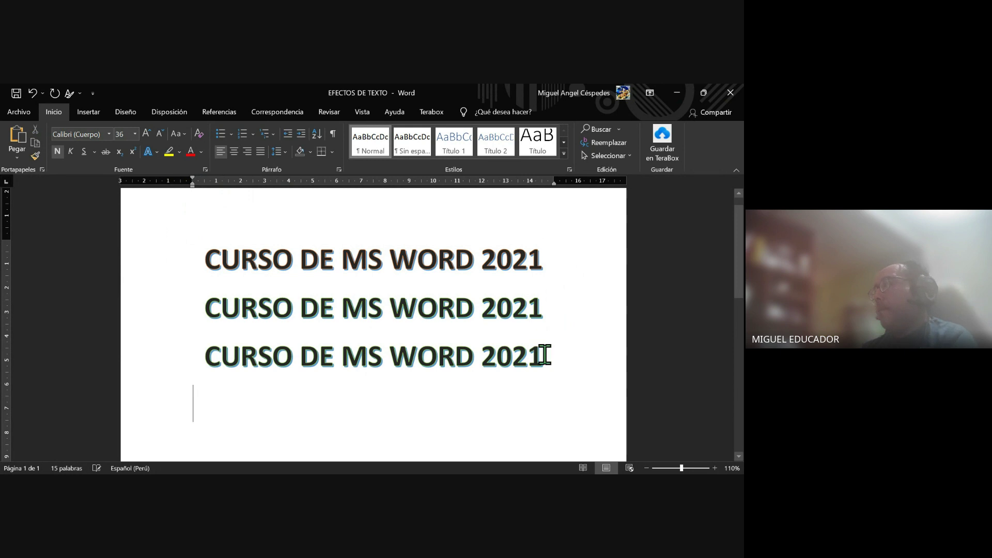
Paste a fourth copy of the title below the orange third line
left_click_drag(545, 354, 197, 353)
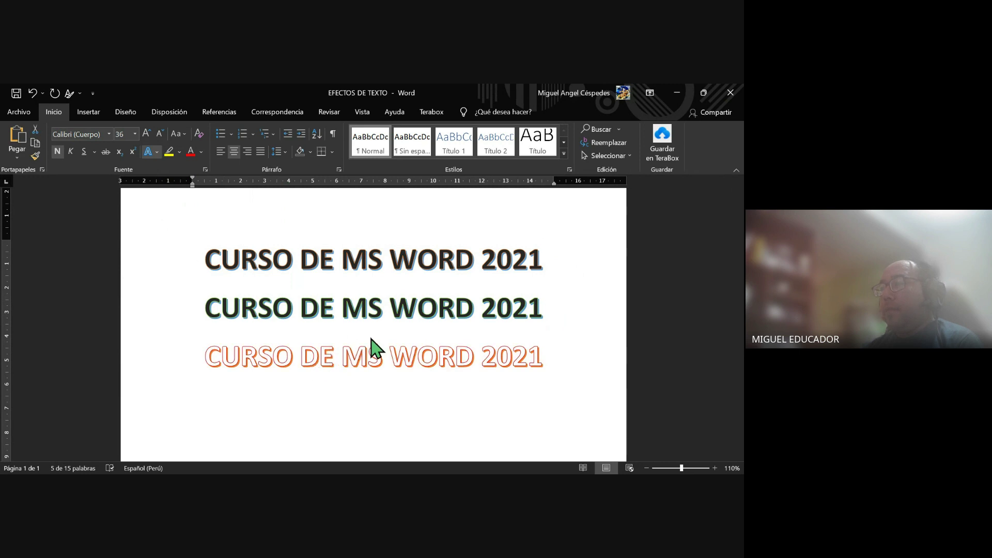
left_click(370, 391)
left_click_drag(553, 362, 205, 364)
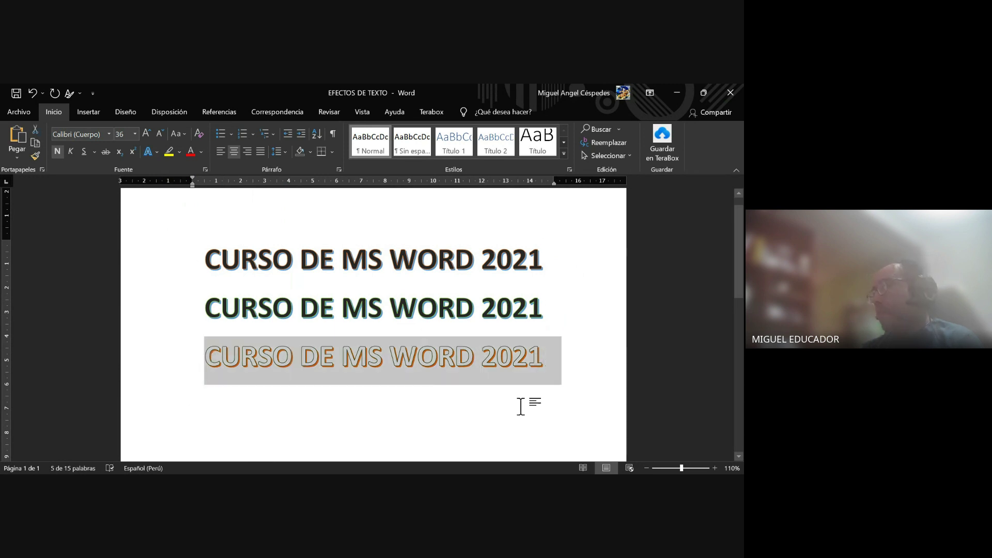
left_click(558, 361)
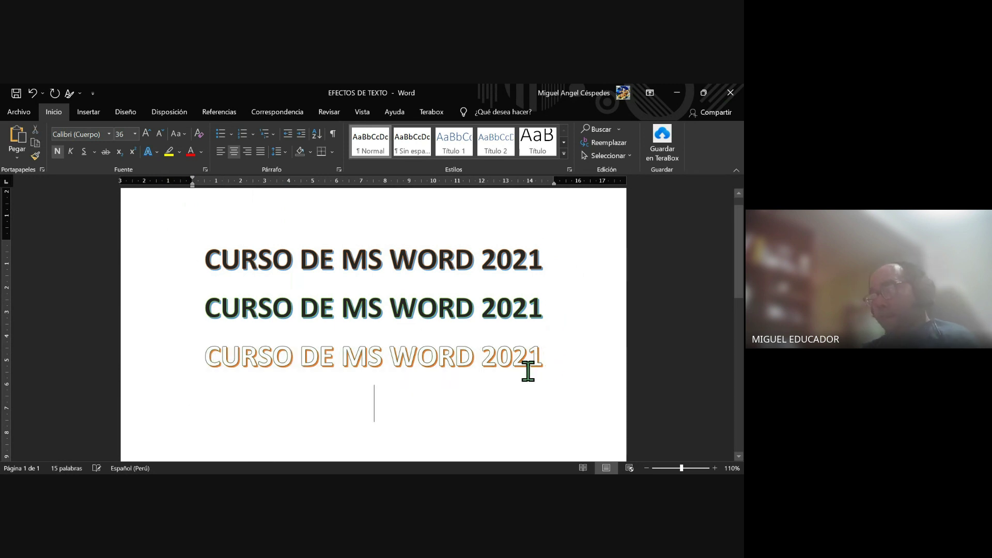
key("ctrl+v")
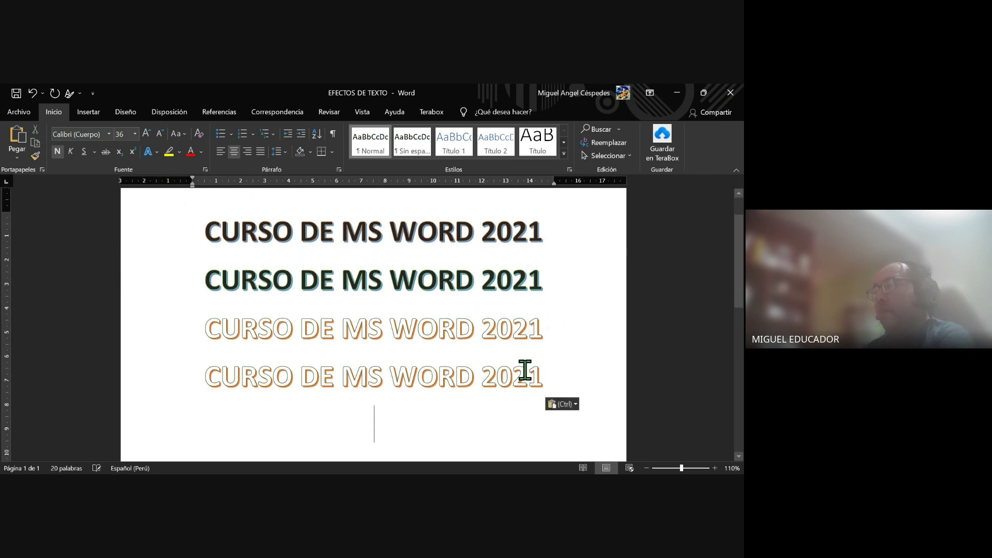
key("ctrl+q")
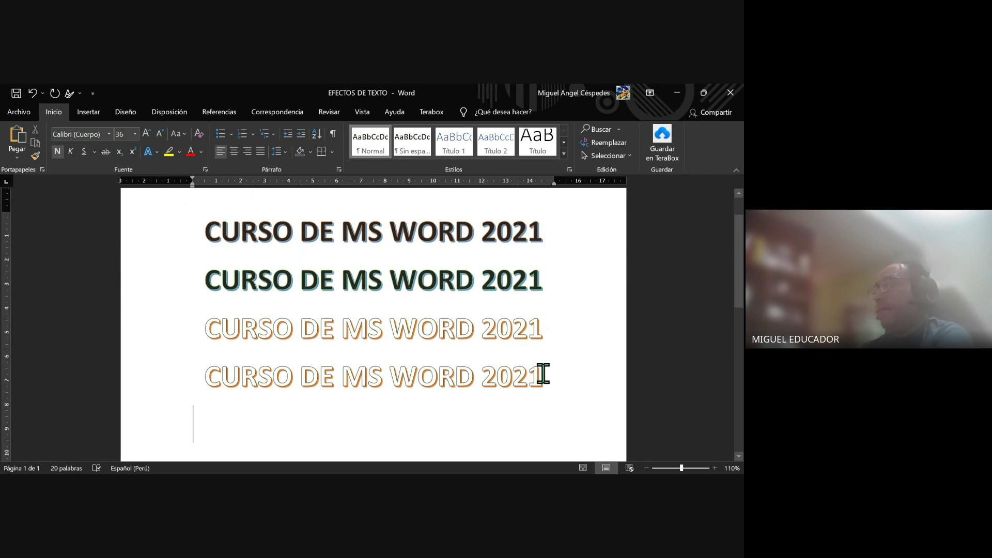
Give the fourth line a grey shadowed effect and fix its final 1
left_click_drag(543, 373, 144, 388)
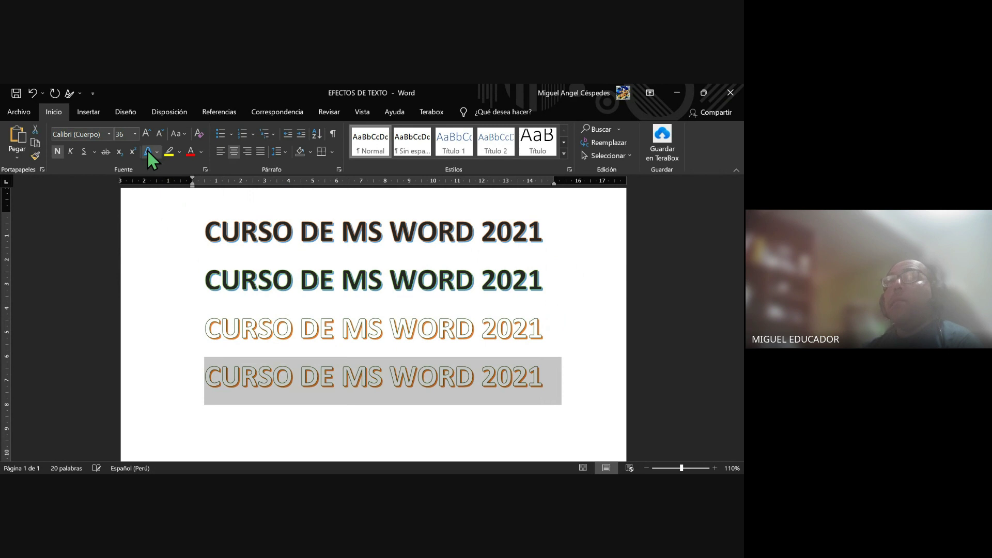
left_click(310, 281)
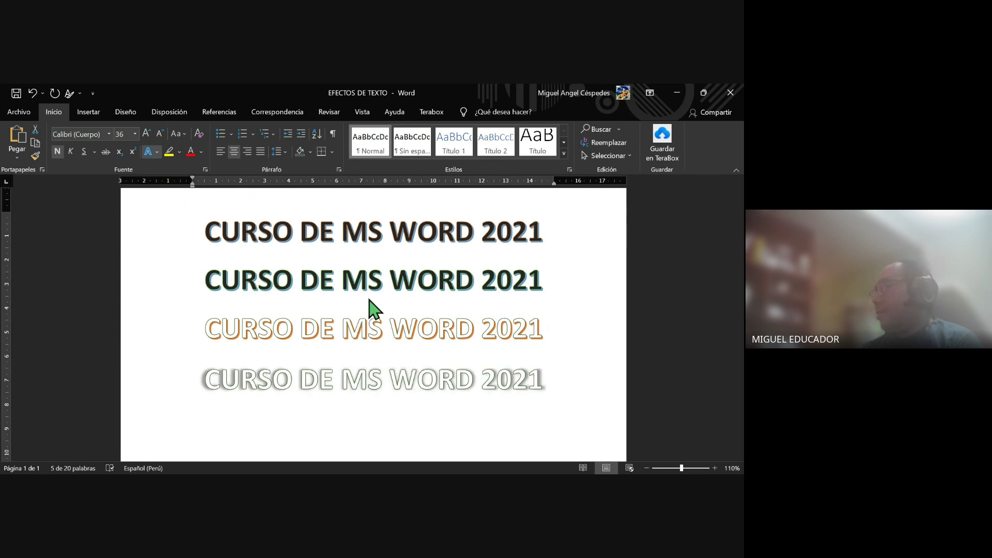
left_click(564, 382)
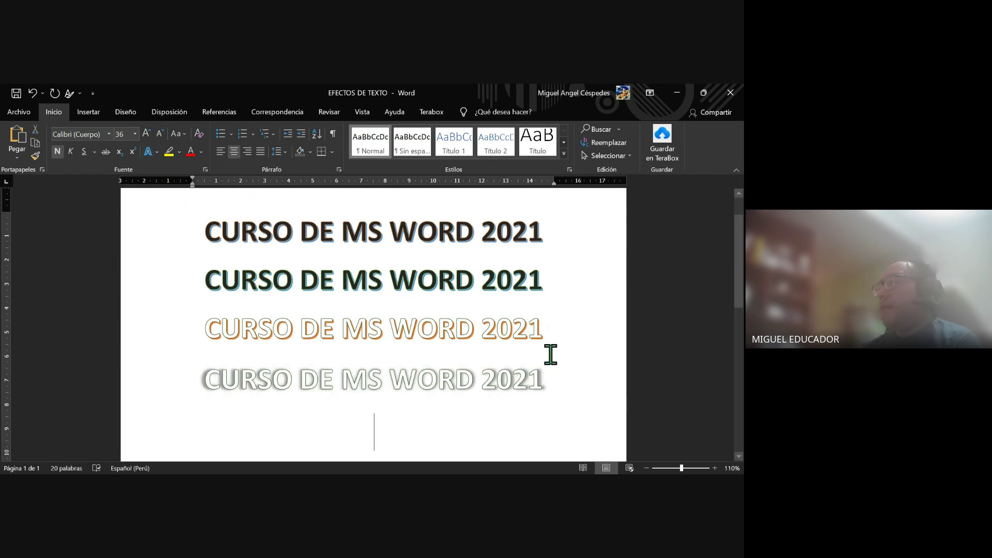
key("Return")
key("ctrl+v")
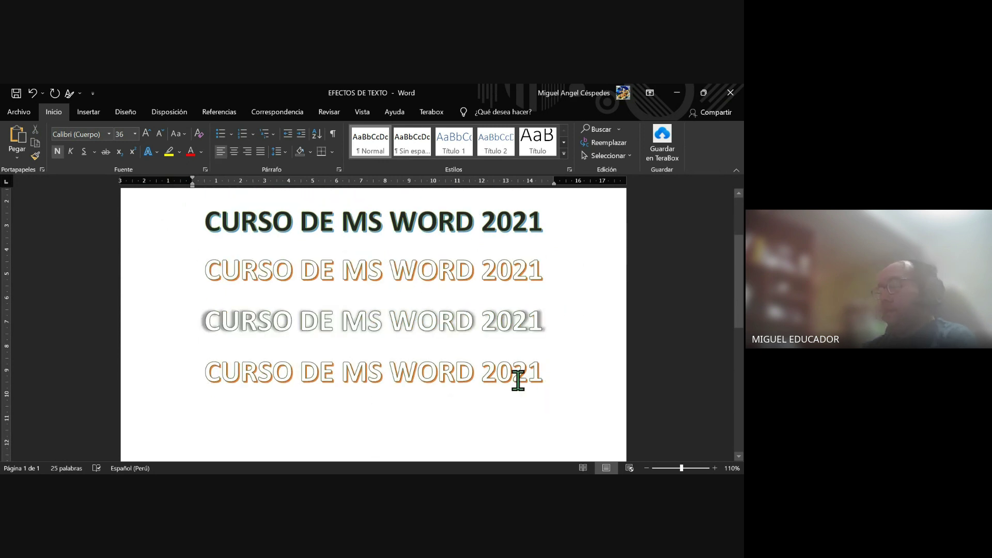
left_click(545, 384)
key("BackSpace")
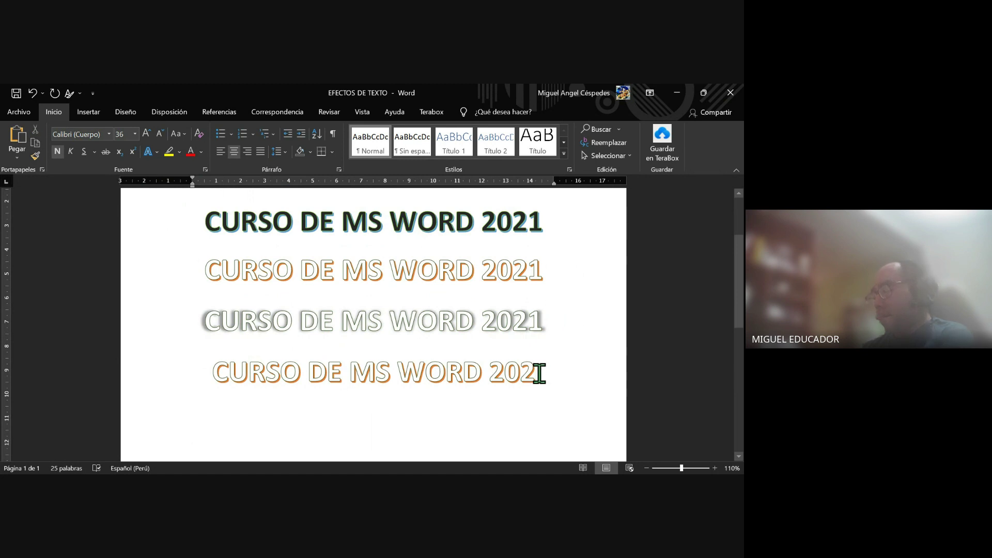
type("1")
Change line four to a grey outline style and paste a copy below it
left_click_drag(545, 379, 214, 372)
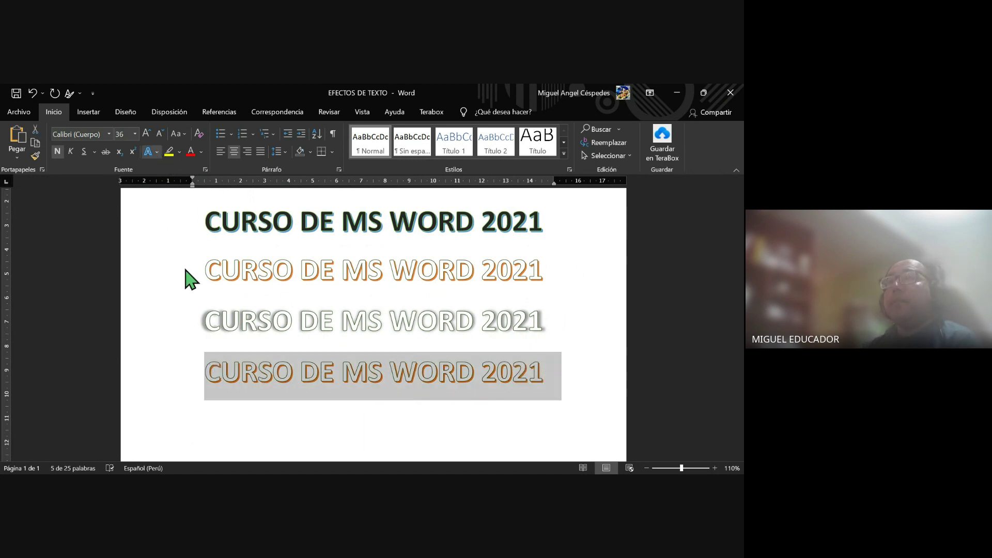
left_click(382, 371)
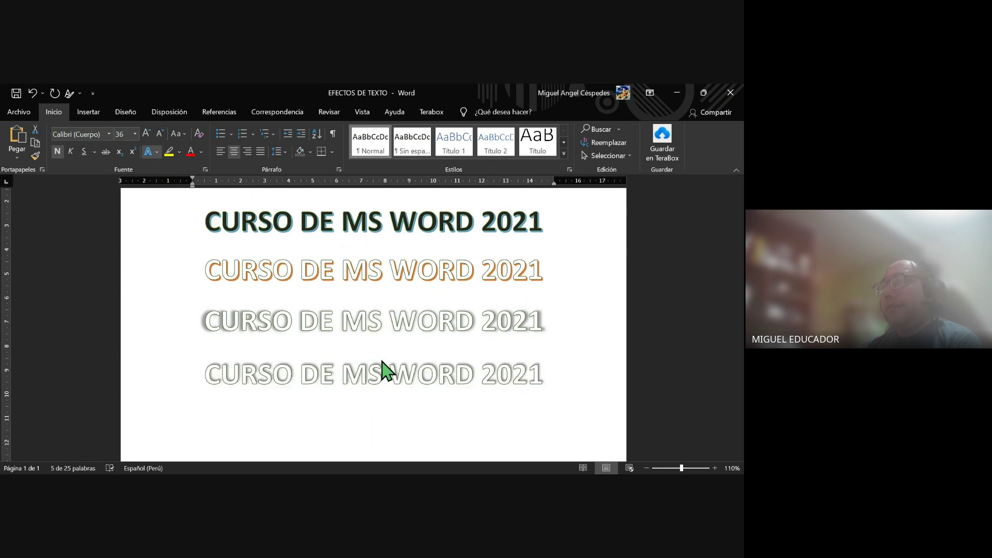
triple_click(371, 401)
key("ctrl+c")
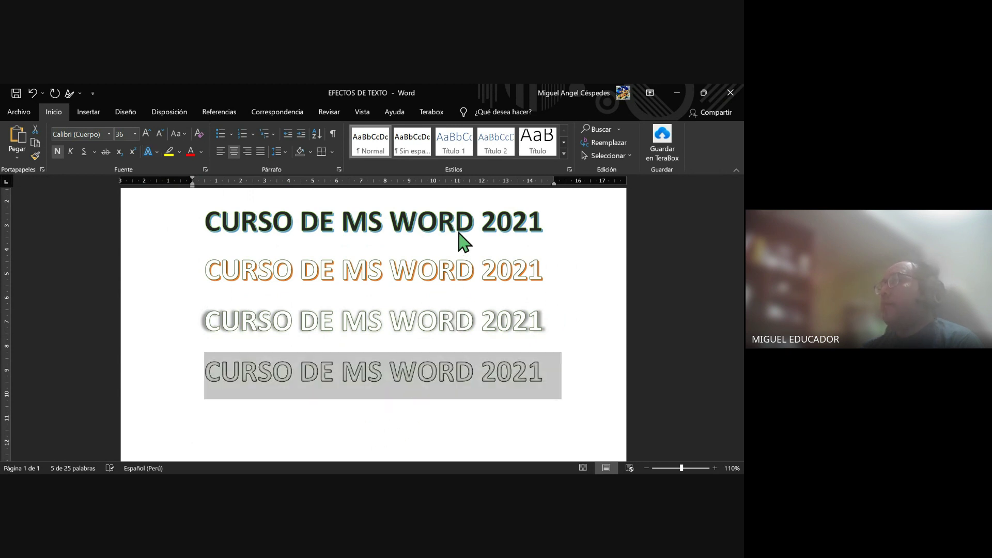
left_click(558, 386)
key("Return")
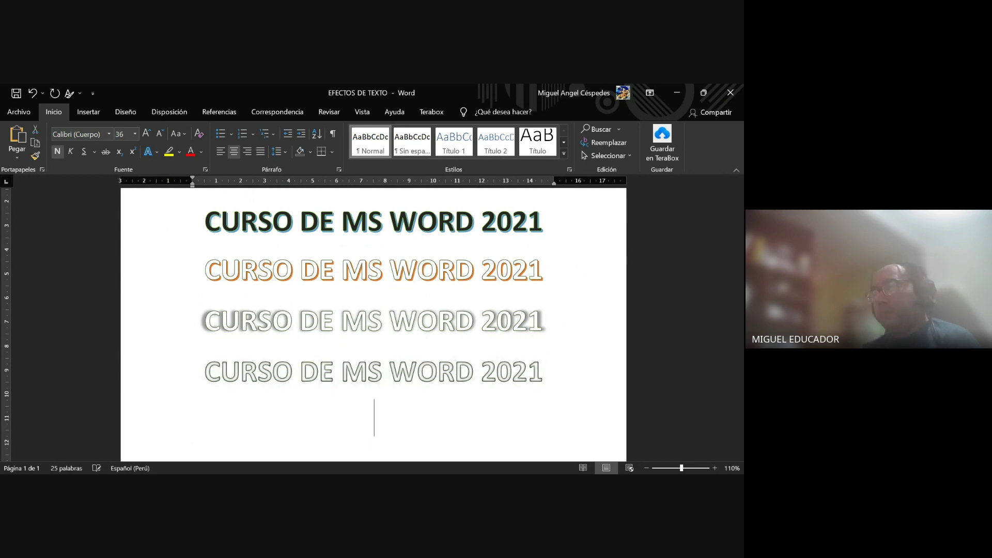
key("ctrl+v")
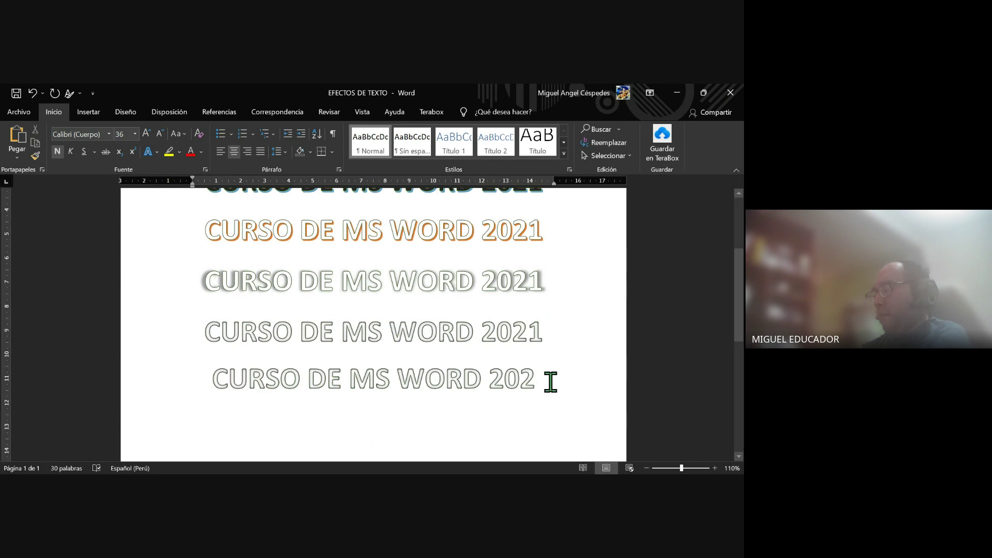
Add a reflection effect to the new fifth heading line
left_click_drag(542, 385, 214, 388)
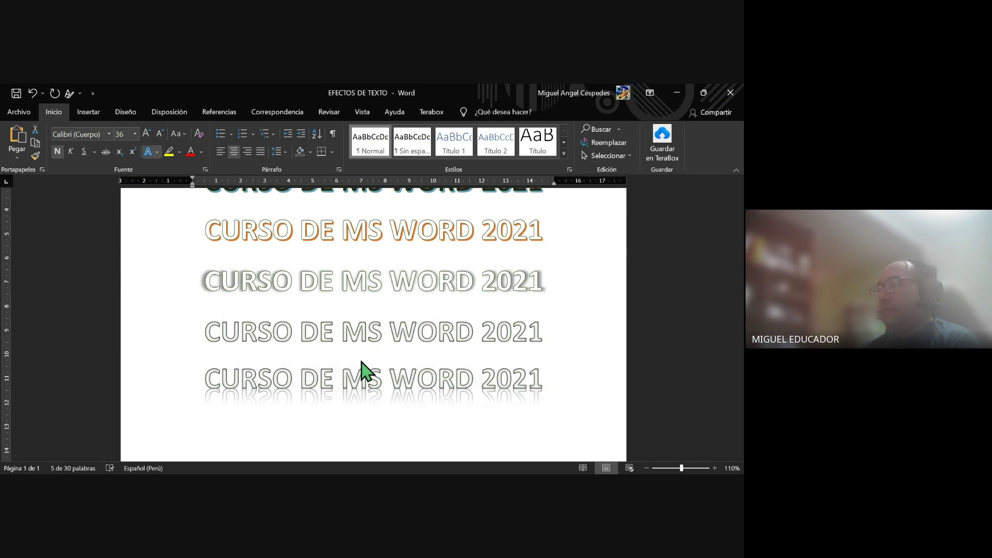
left_click(397, 385)
left_click(580, 391)
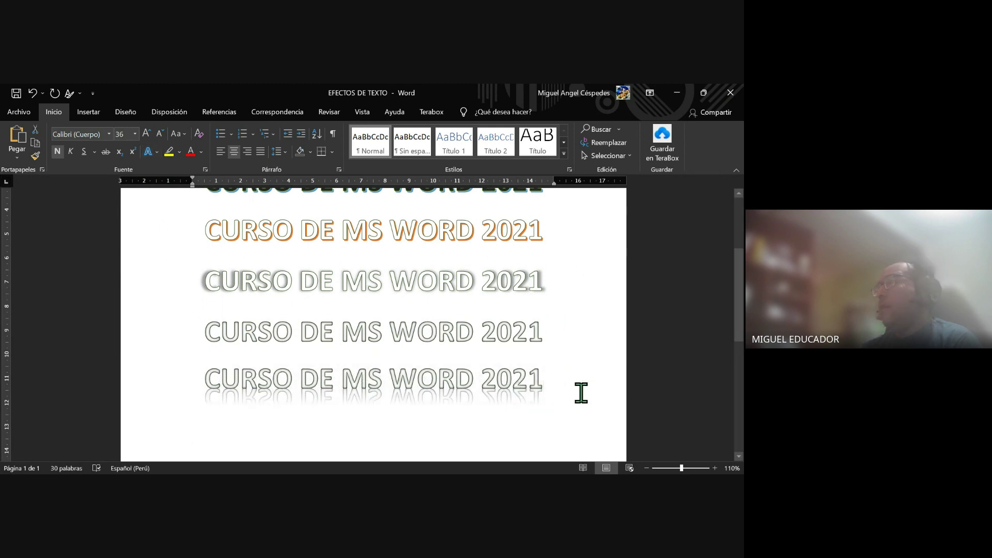
scroll(539, 325, "up", 2)
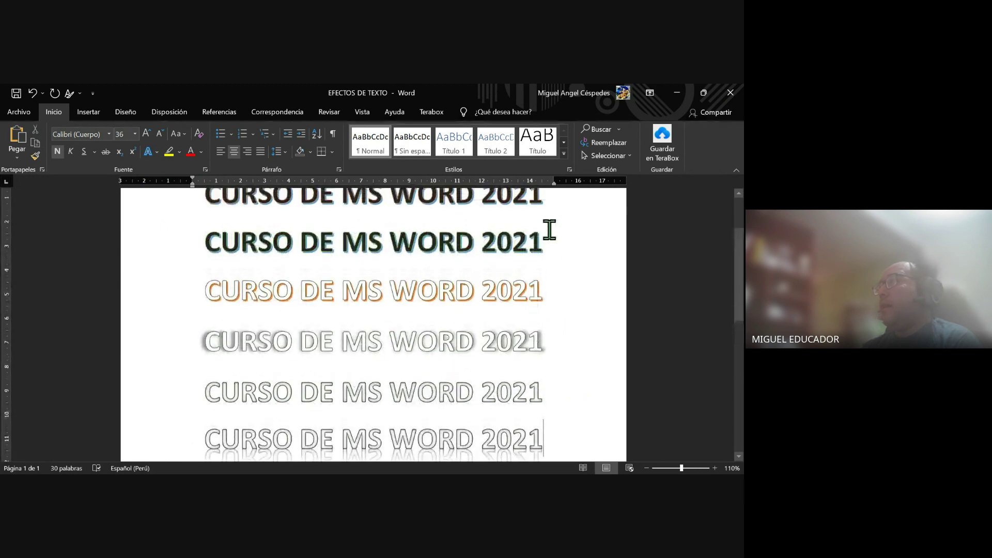
Give the first heading a yellow glow and the second a blue glow
scroll(546, 233, "up", 1)
left_click_drag(553, 224, 202, 228)
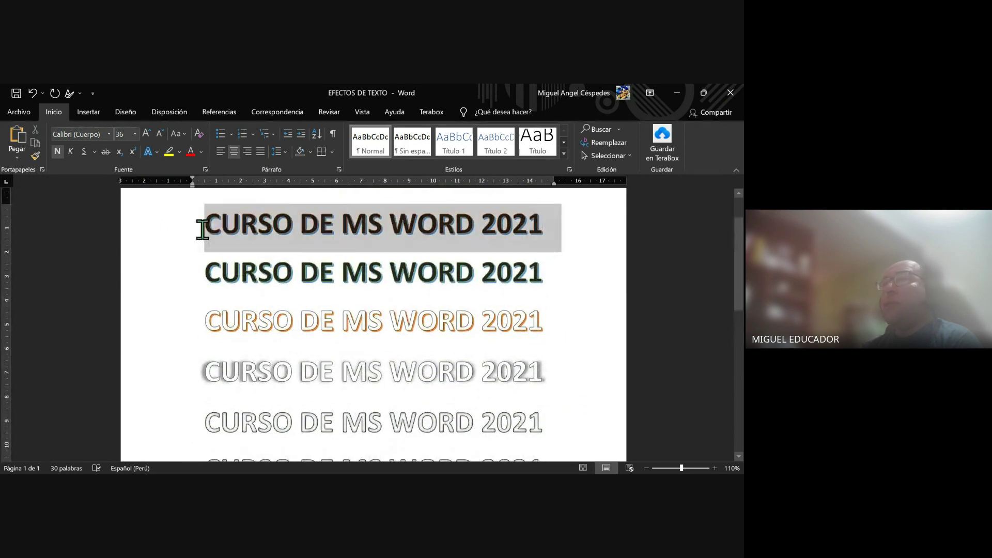
left_click(154, 148)
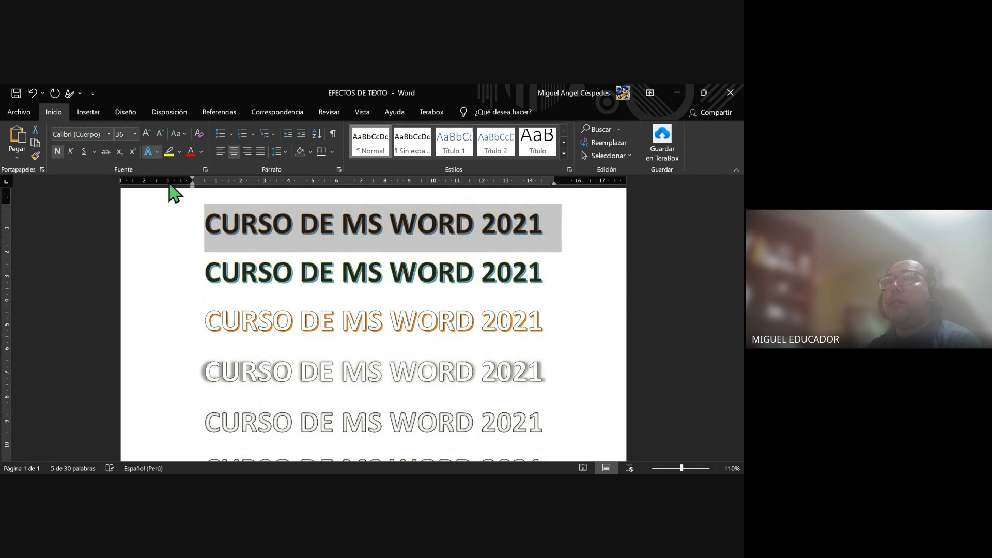
left_click(394, 355)
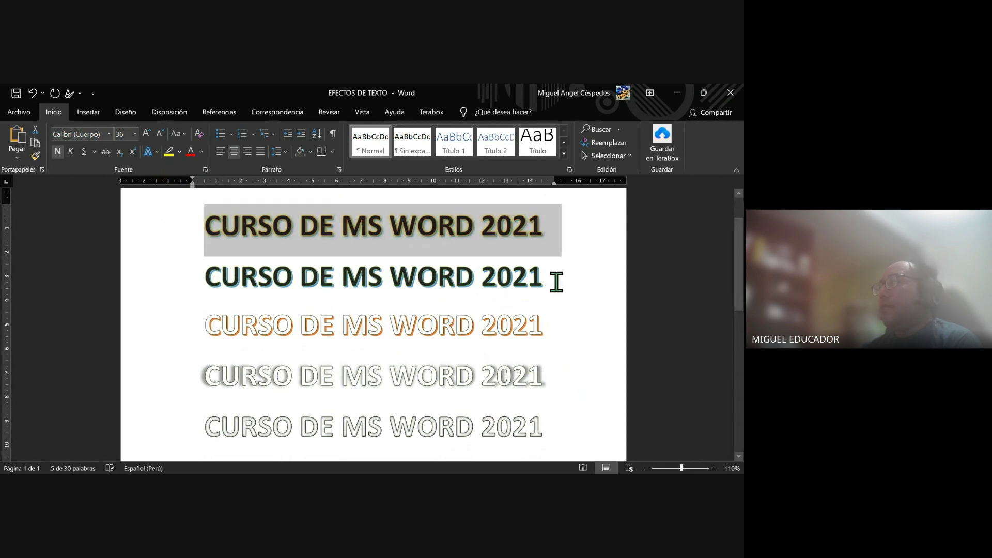
left_click_drag(555, 279, 217, 284)
left_click(148, 152)
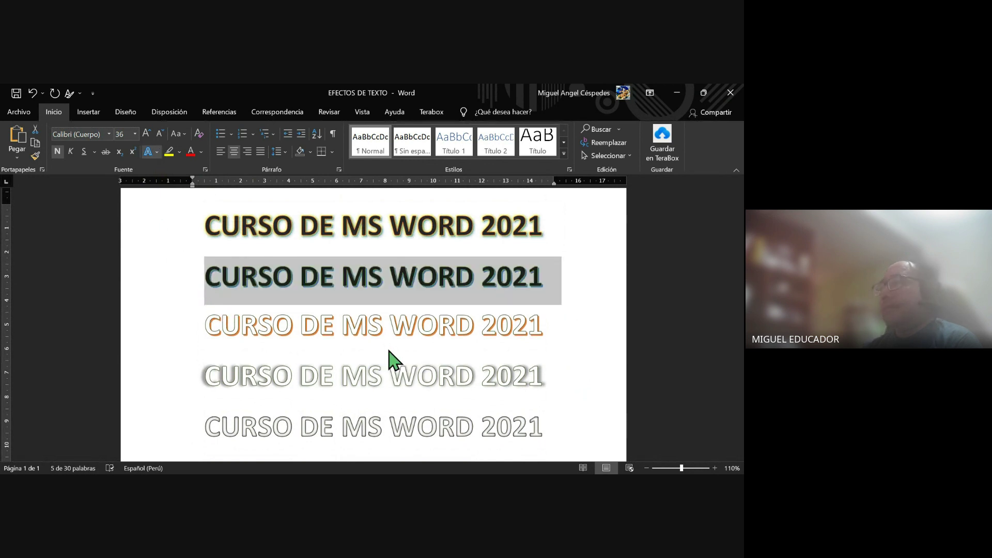
left_click(419, 381)
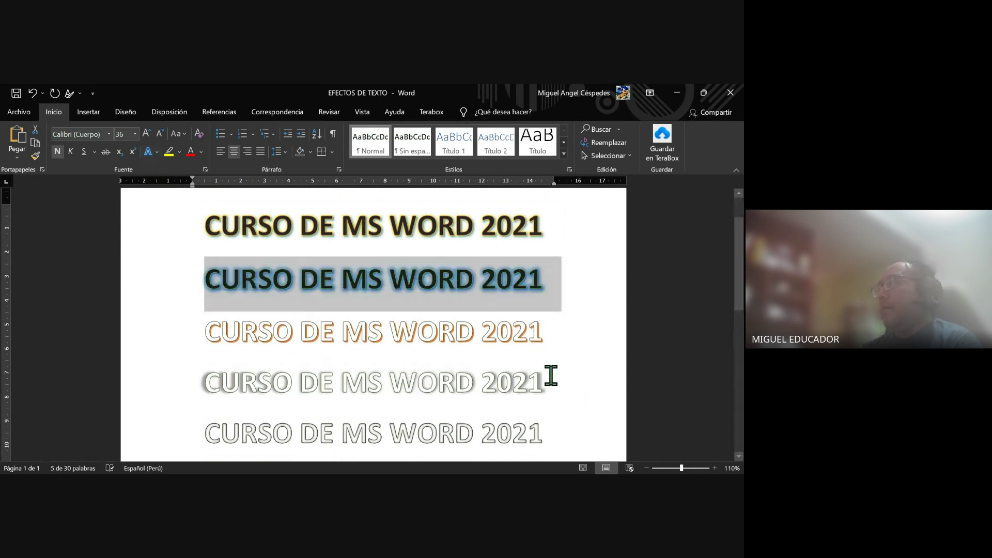
Give the grey shadowed heading a green glow, then select the grey outlined heading
left_click_drag(550, 382, 143, 397)
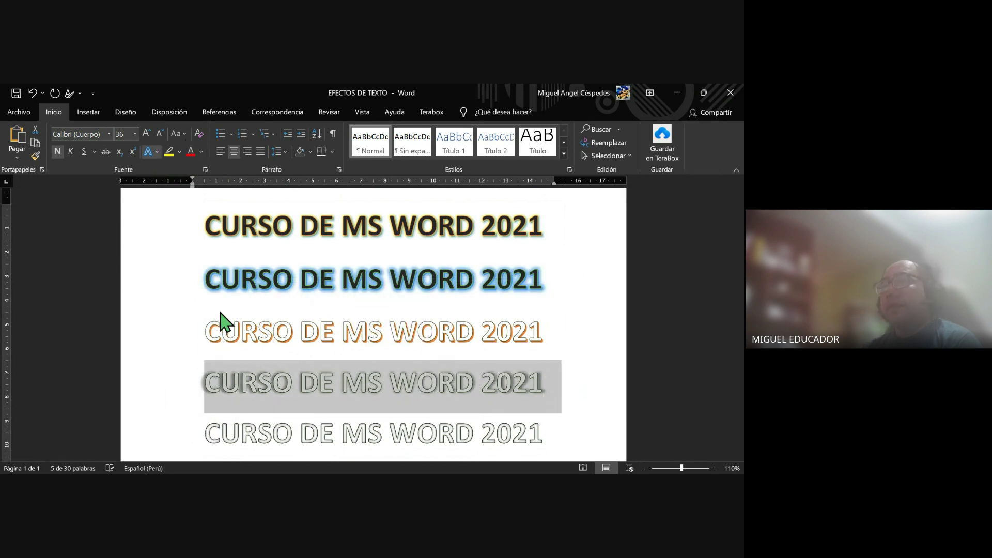
left_click(416, 411)
key("ctrl+z")
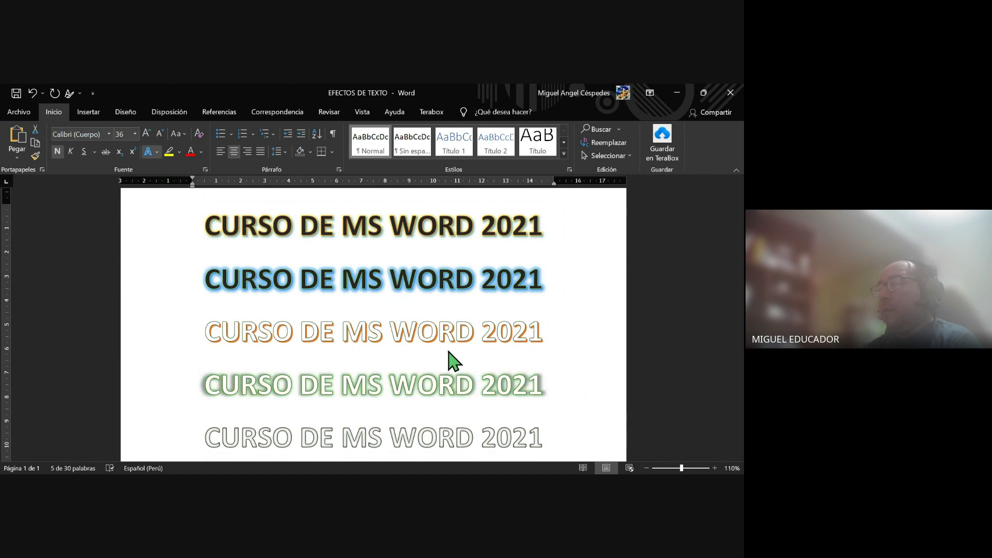
triple_click(421, 386)
scroll(417, 427, "down", 1)
scroll(487, 412, "up", 1)
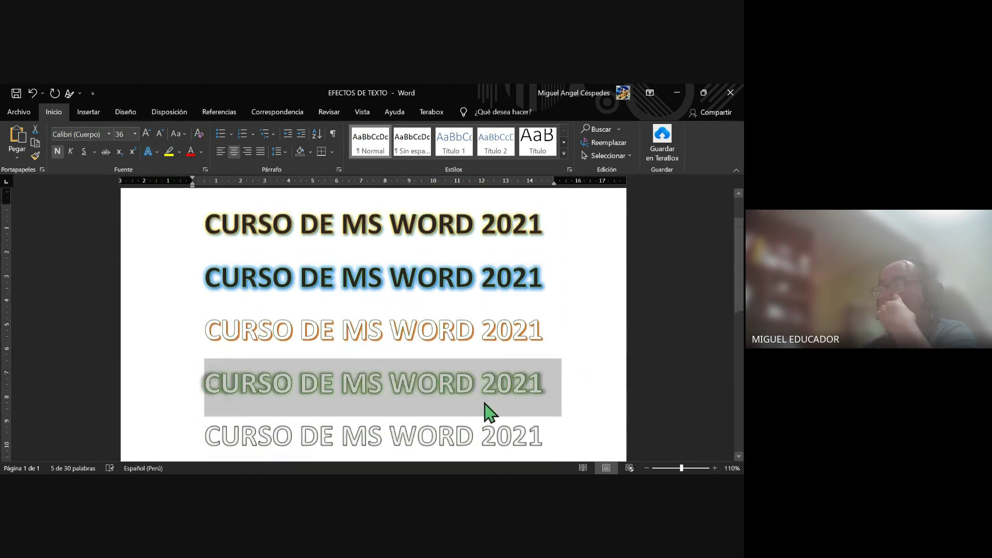
scroll(523, 401, "down", 2)
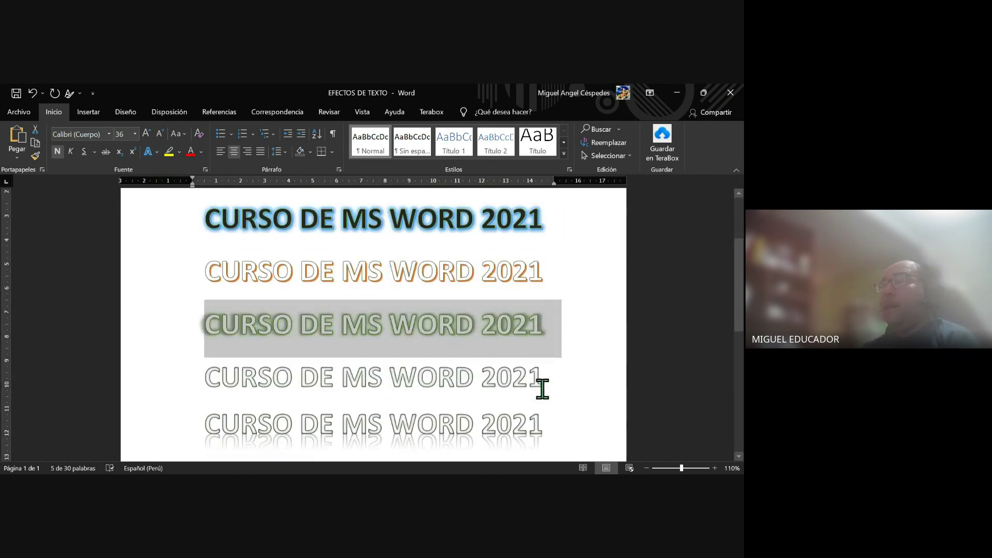
triple_click(542, 389)
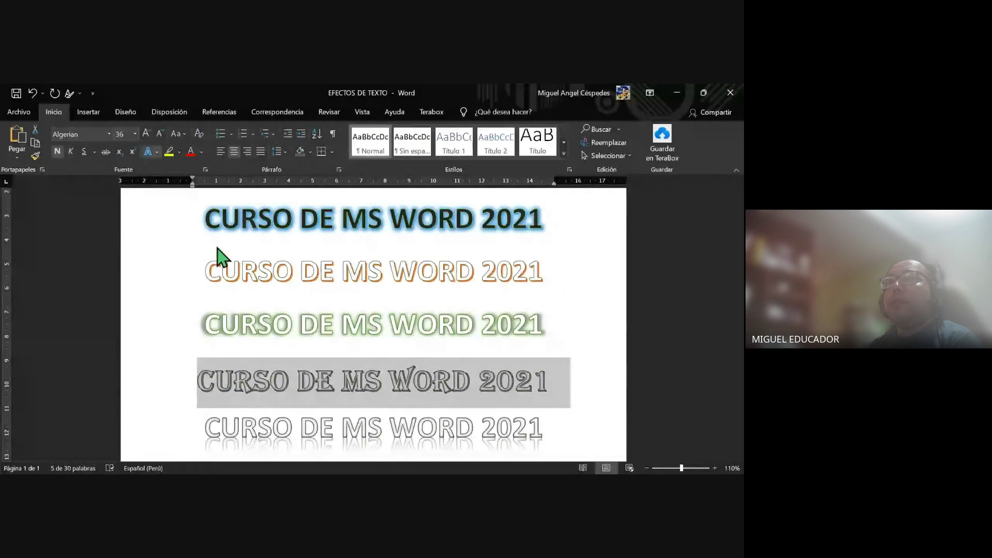
Give the Algerian heading blue lettering with a reflection and a yellow glow
left_click(205, 222)
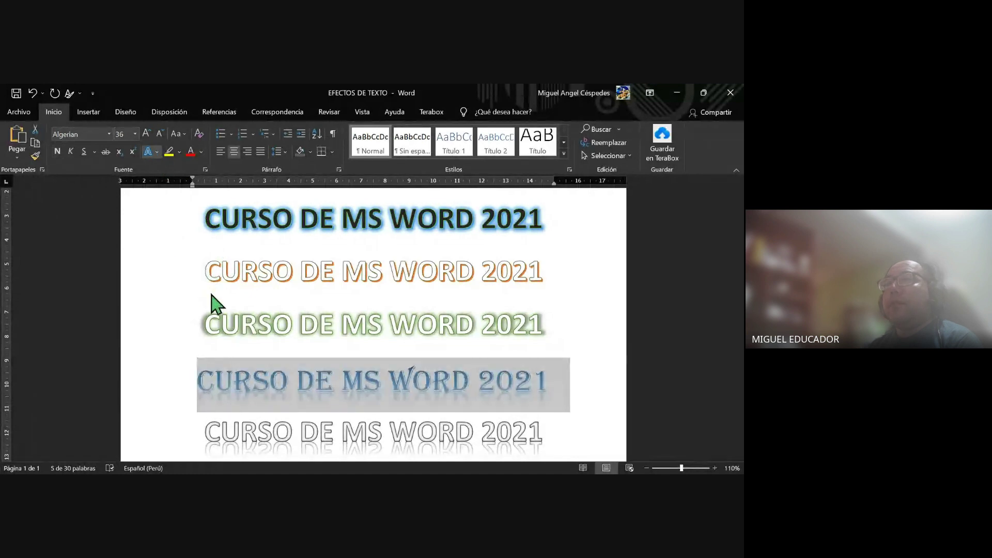
left_click(341, 367)
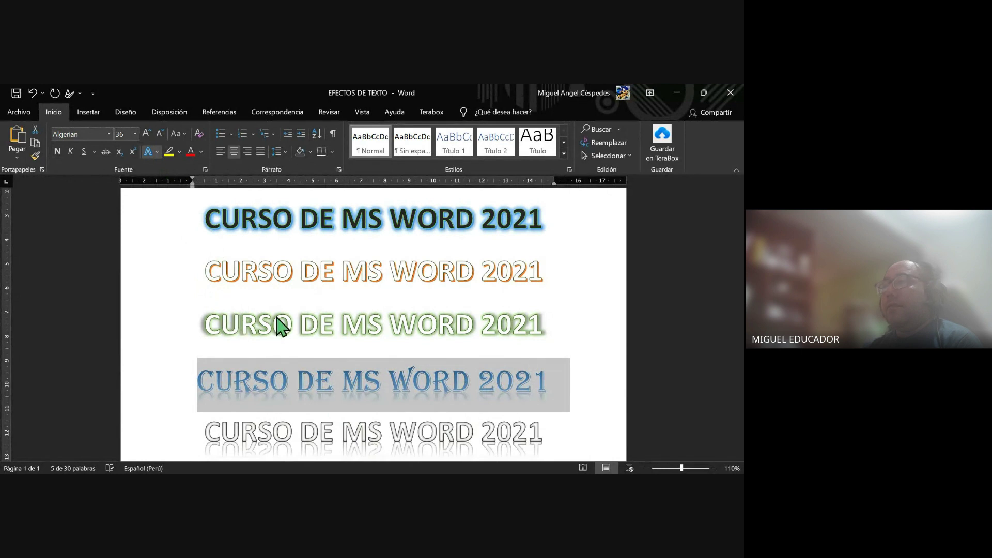
left_click(341, 367)
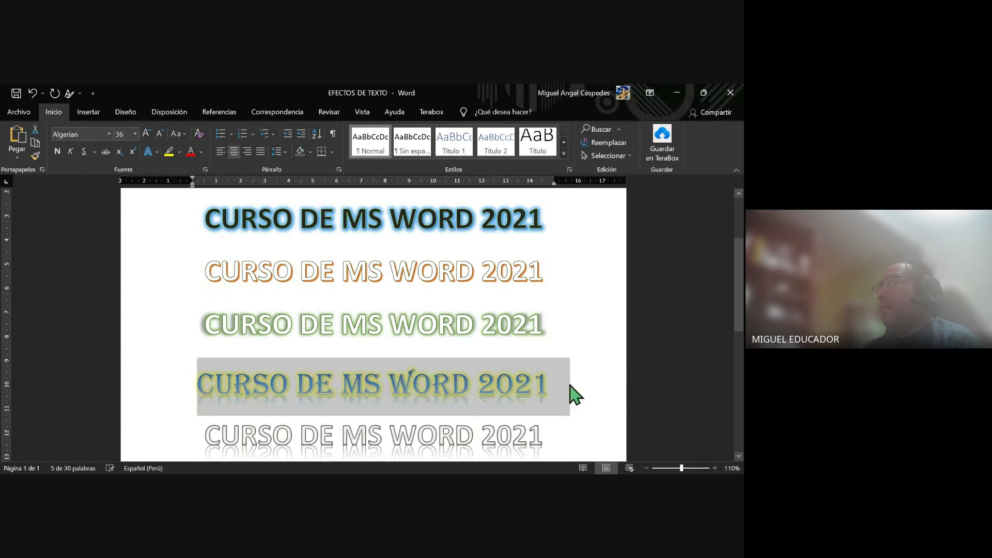
left_click(611, 384)
Save the EFECTOS DE TEXTO document and show the insert tools
scroll(584, 396, "down", 1, "ctrl")
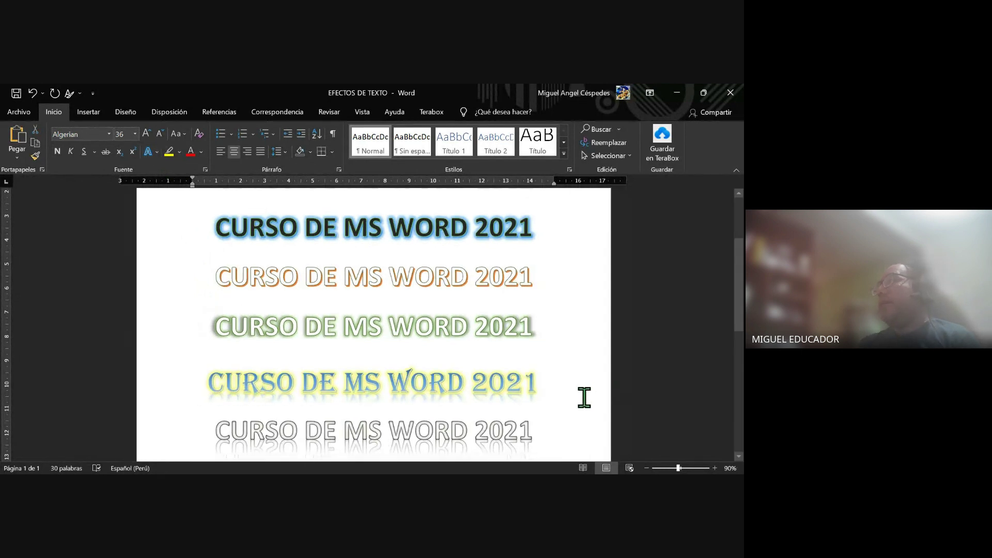
scroll(585, 401, "down", 1, "ctrl")
scroll(585, 401, "down", 3, "ctrl")
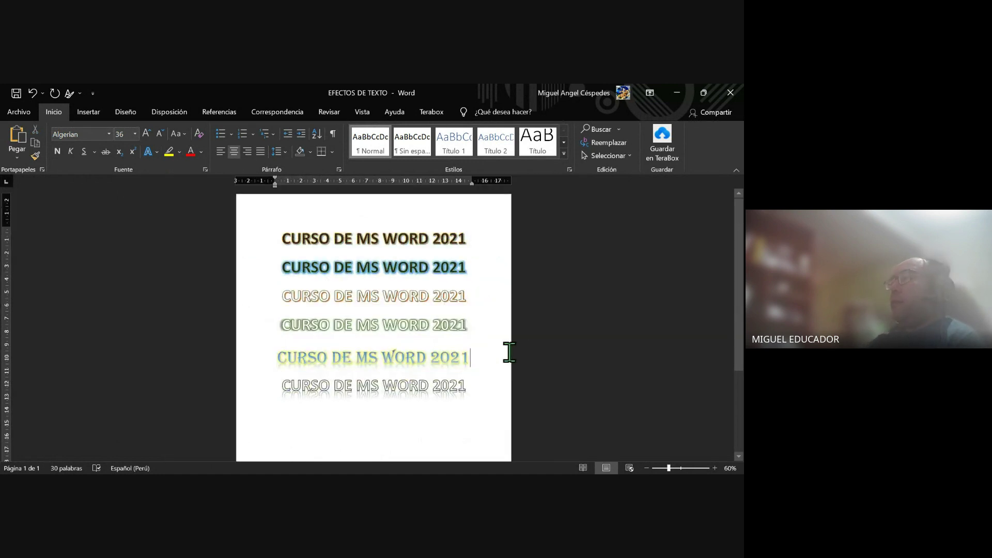
left_click(18, 93)
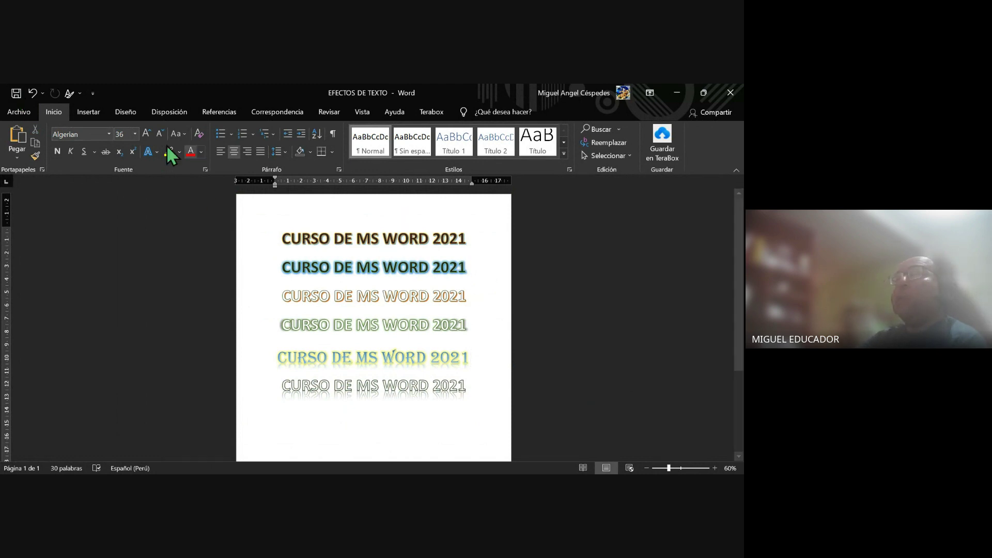
left_click(88, 113)
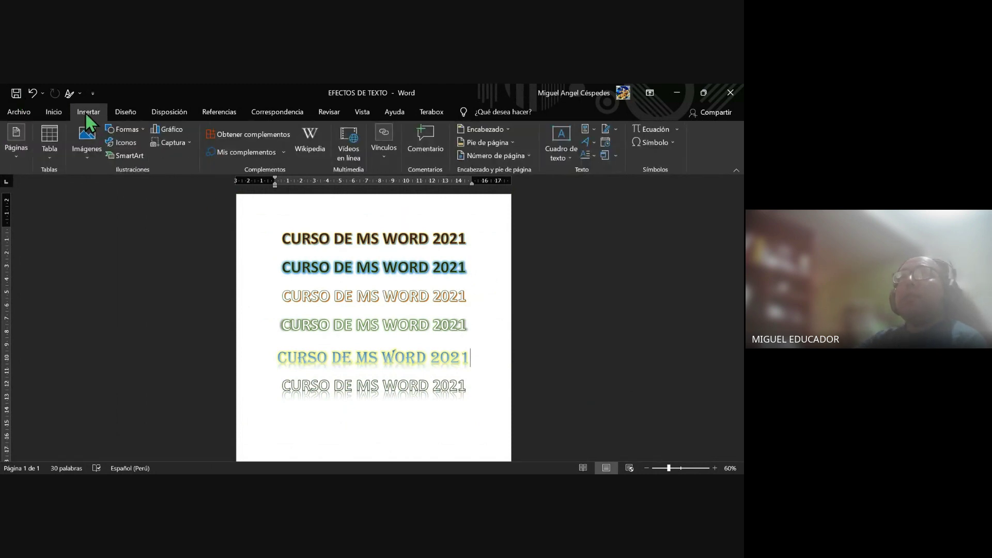
Add a header and begin typing 'Efto' in its document title field
left_click(504, 129)
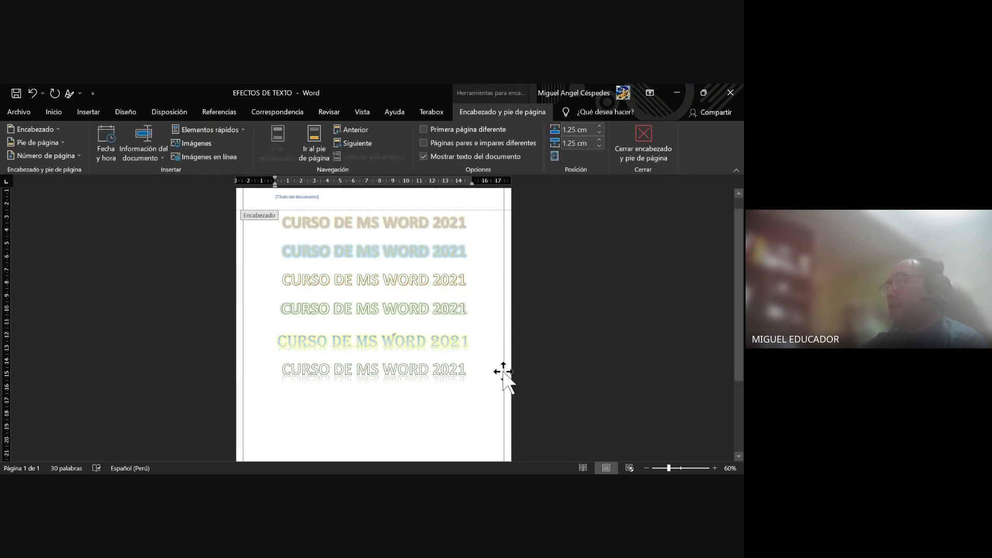
scroll(504, 372, "down", 3)
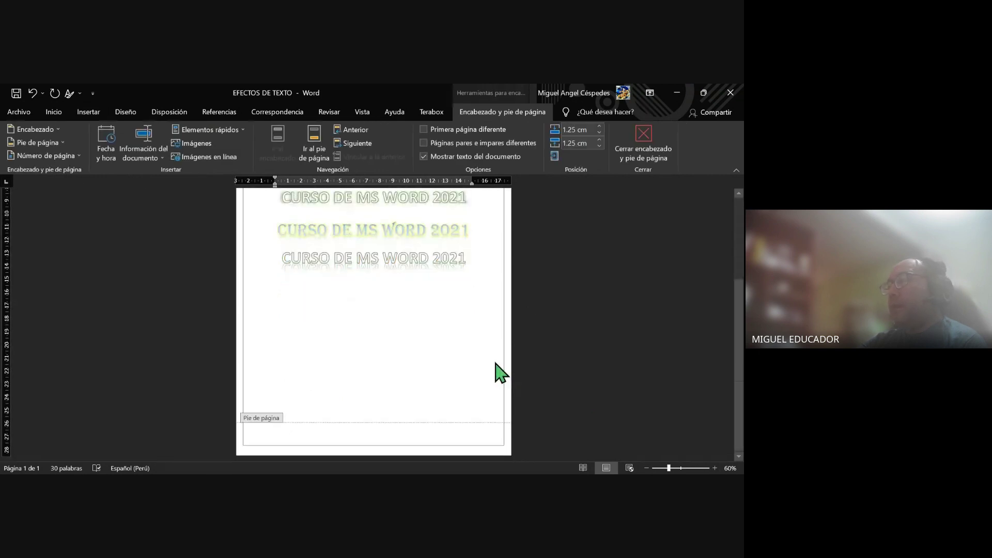
scroll(313, 240, "up", 3)
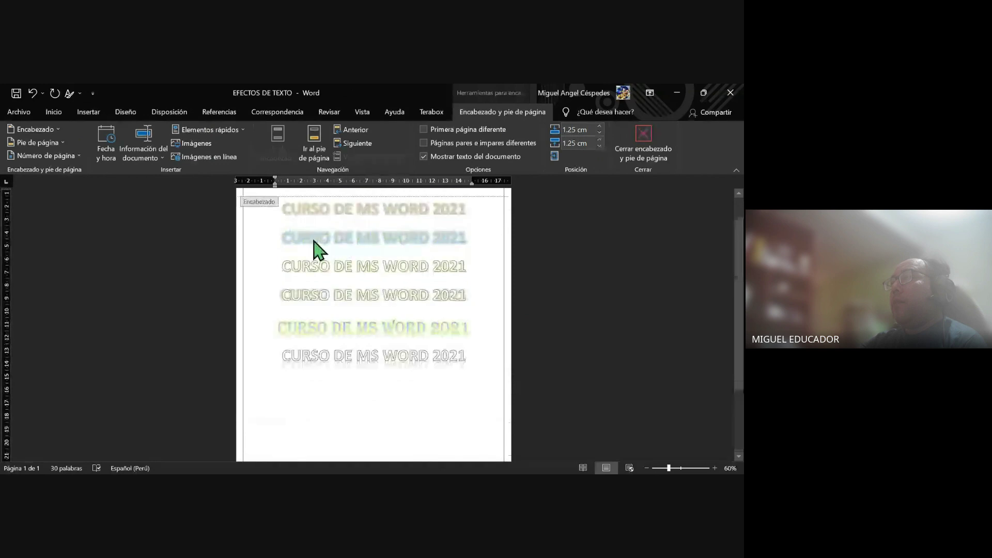
scroll(314, 240, "up", 1)
left_click(314, 221)
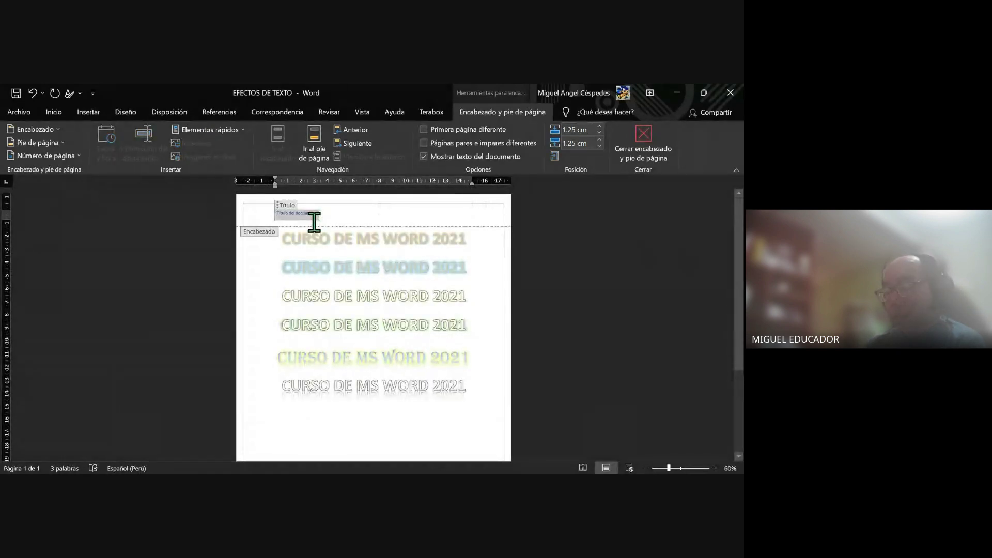
type("Efto")
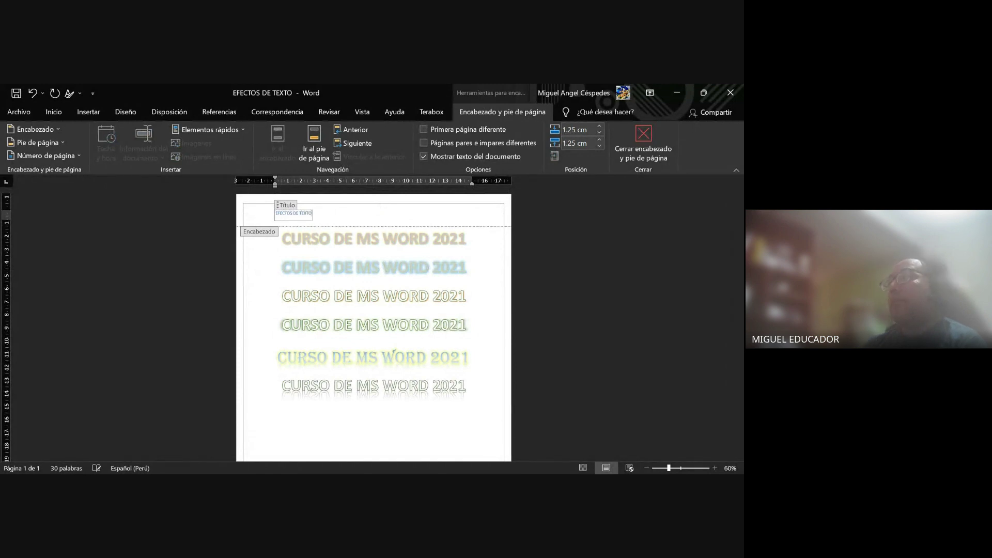
Insert a page-number footer design and begin typing the author's name
scroll(339, 430, "down", 1)
scroll(337, 421, "down", 1)
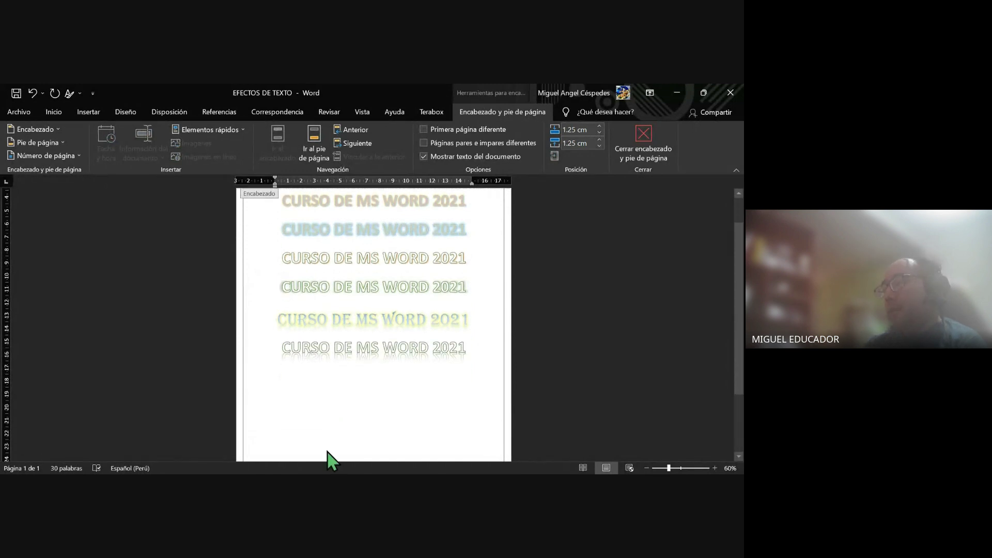
scroll(341, 452, "down", 2)
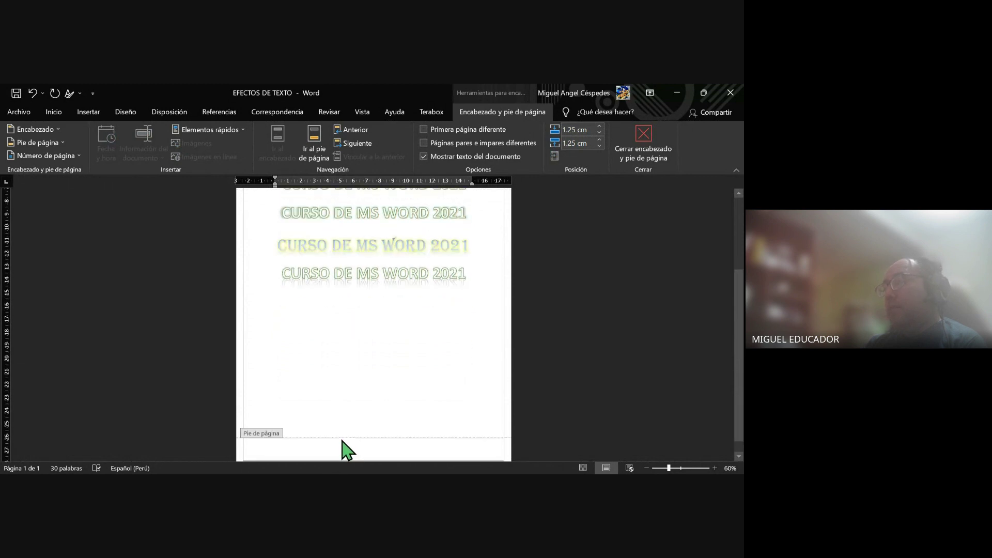
scroll(344, 445, "down", 1)
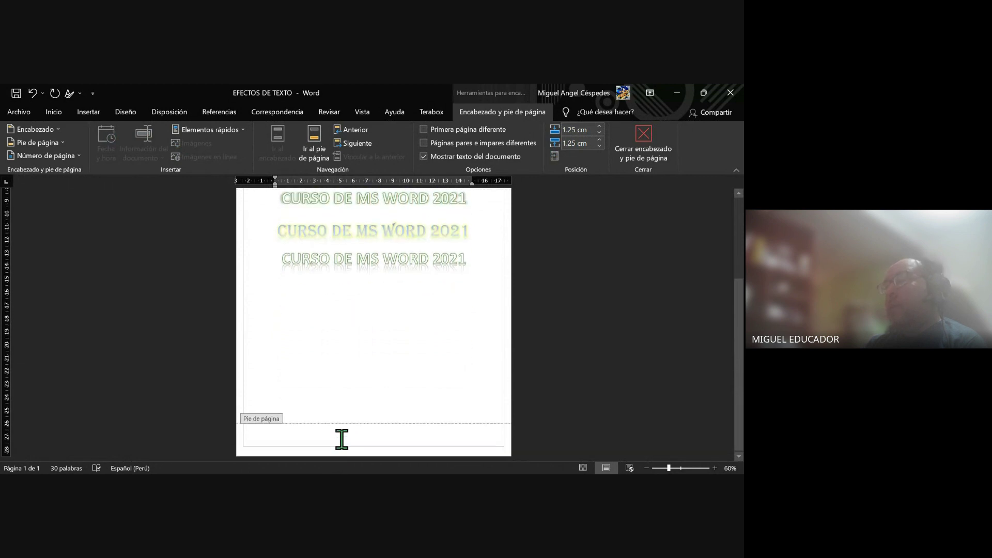
left_click(58, 138)
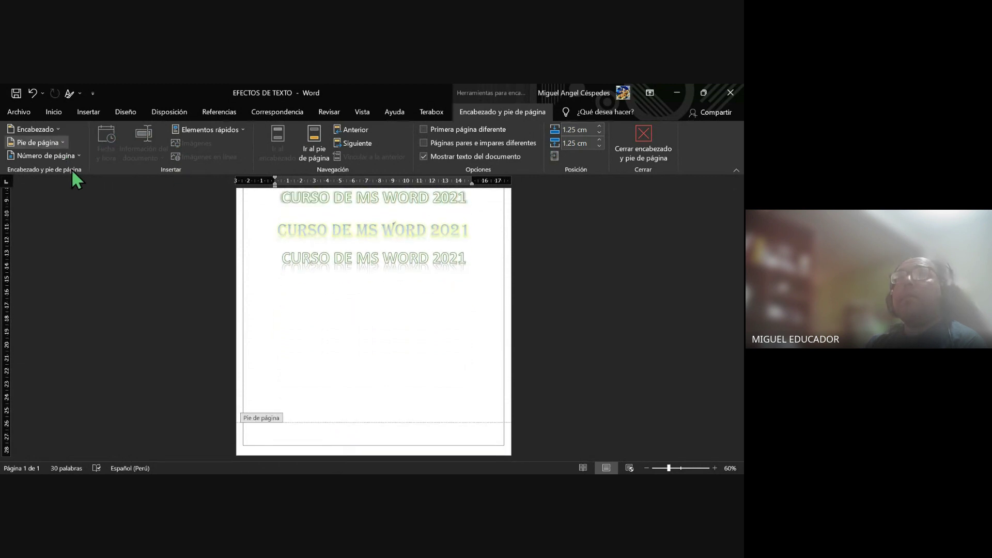
left_click(98, 324)
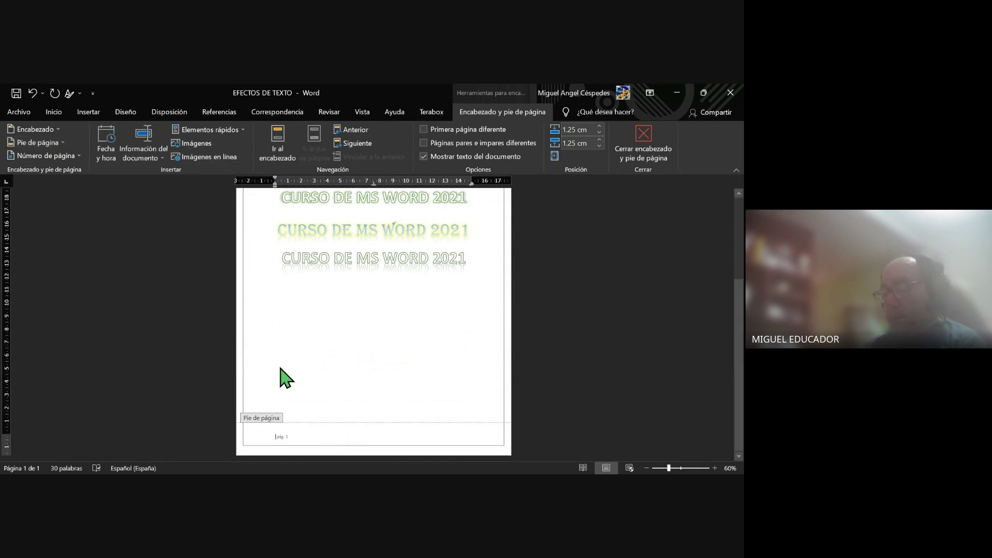
type("Lic. M")
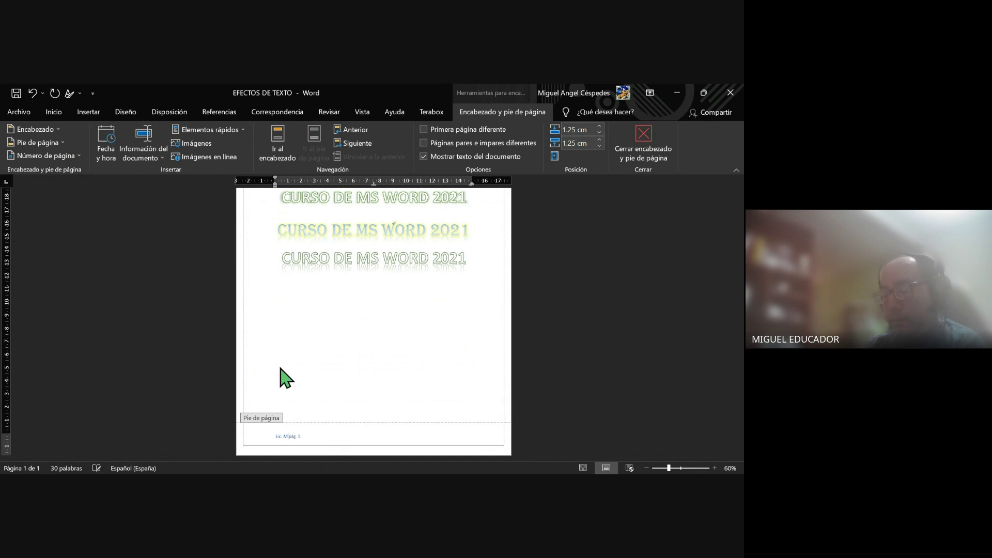
type("iguel Céspedes")
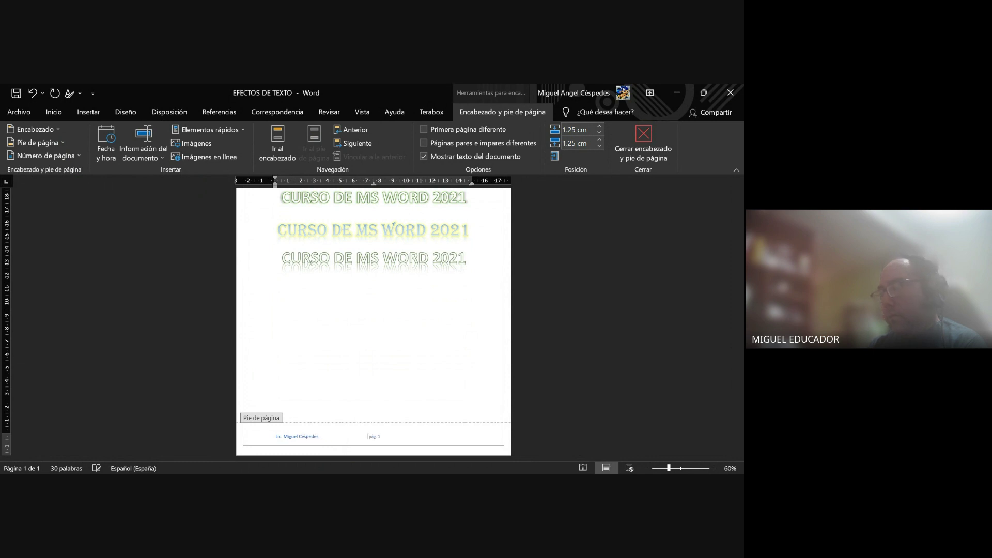
double_click(323, 295)
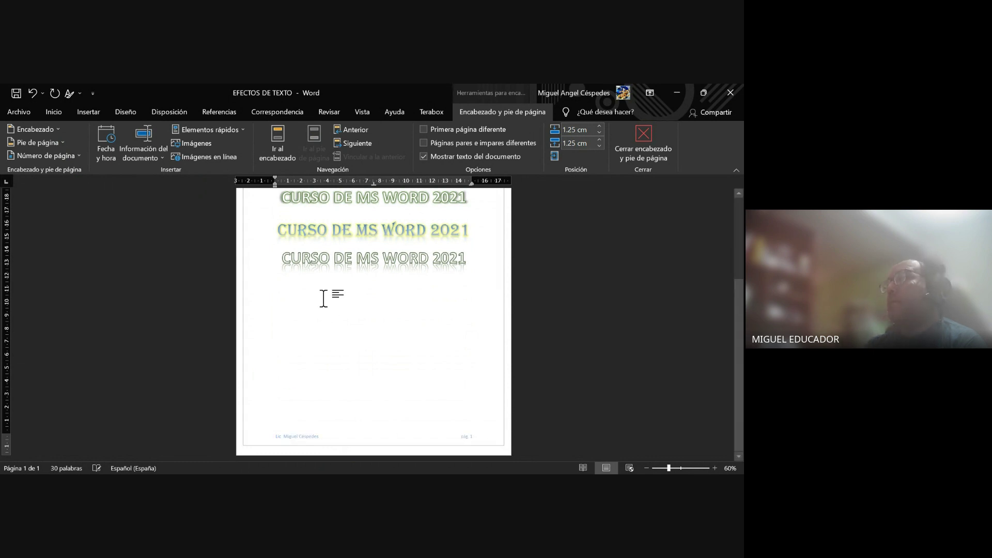
scroll(436, 318, "up", 3)
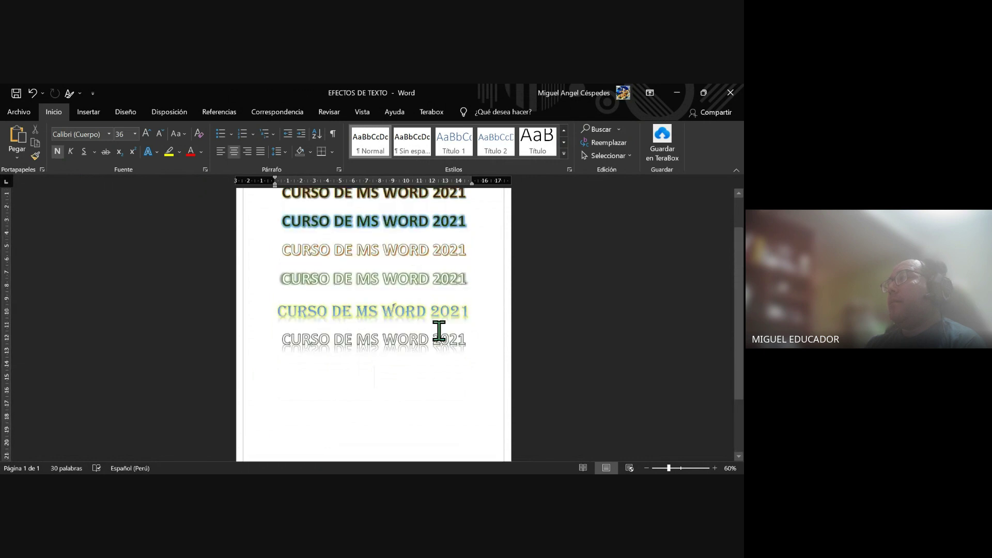
scroll(438, 331, "up", 1)
left_click_drag(471, 359, 265, 354)
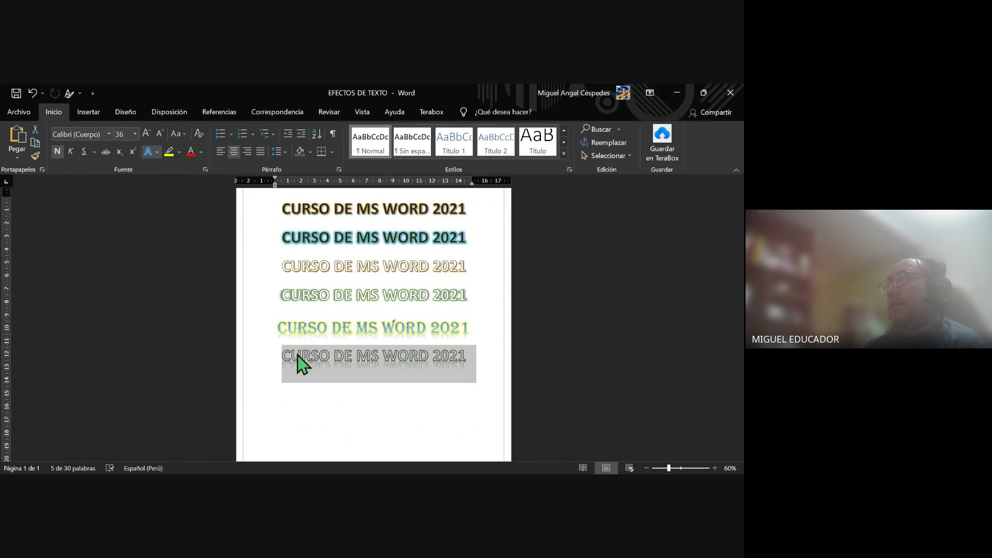
left_click(482, 354)
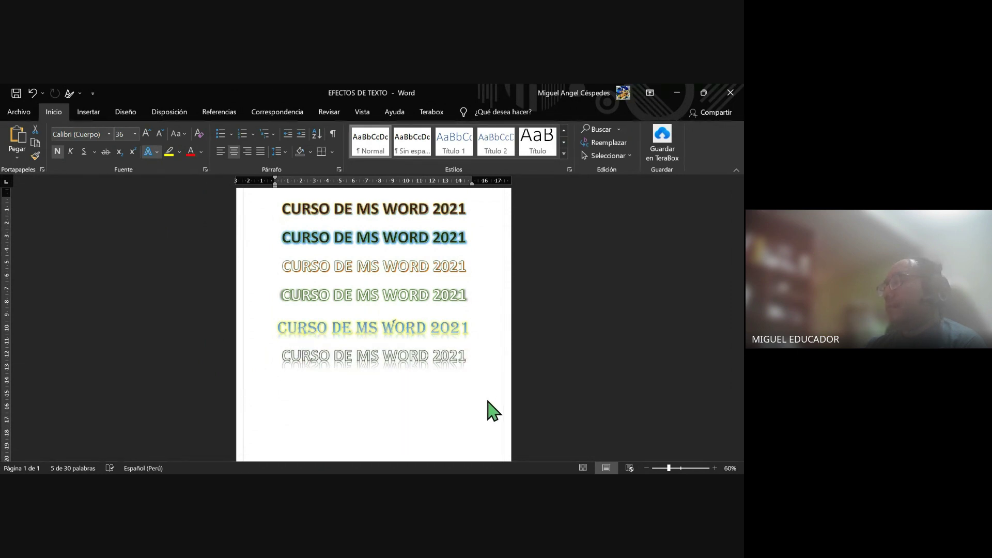
left_click(267, 346)
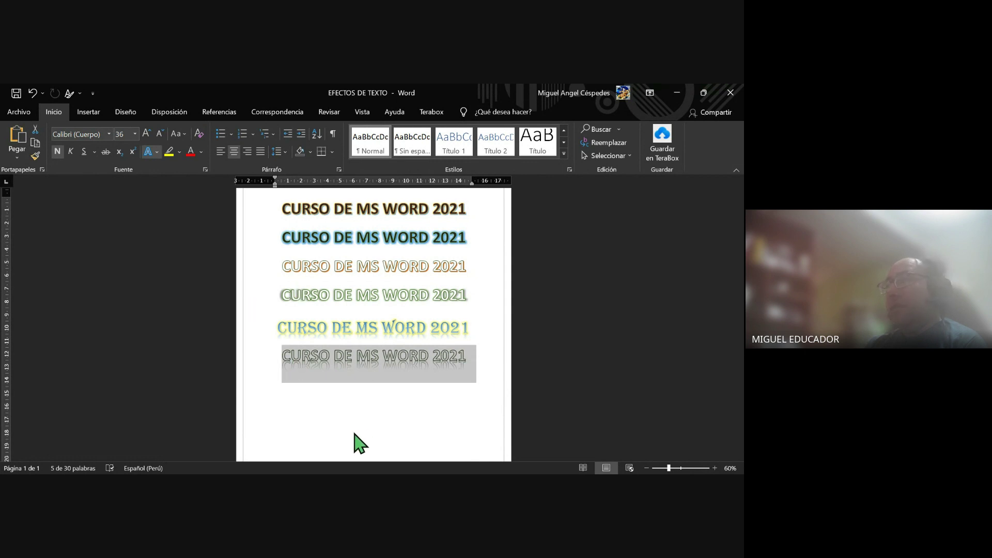
key("ctrl+z")
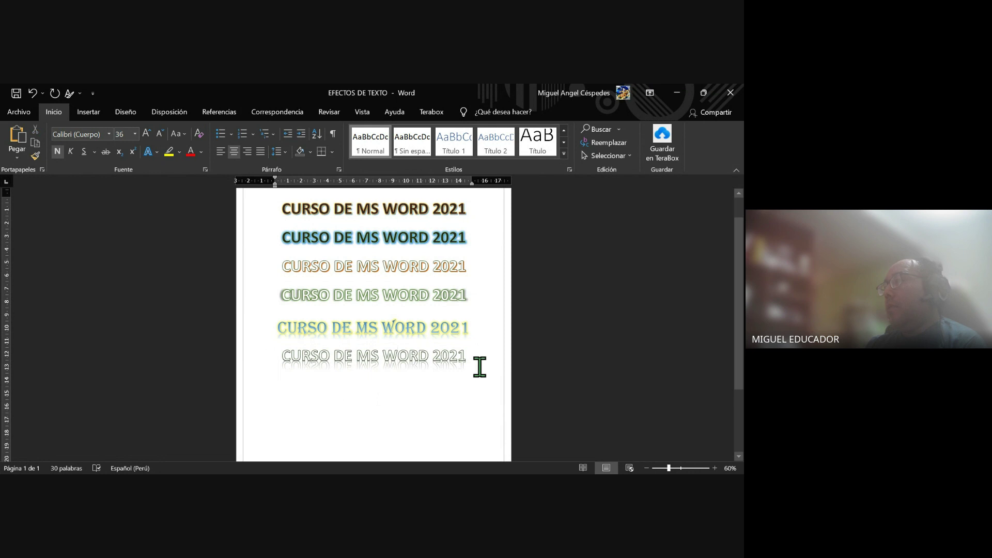
left_click(477, 363)
scroll(473, 357, "up", 2)
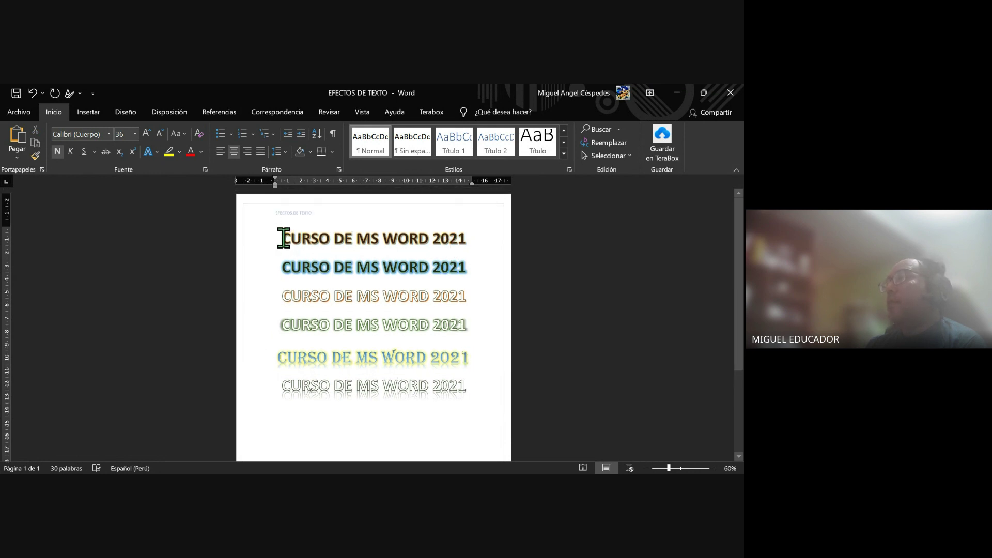
left_click(16, 93)
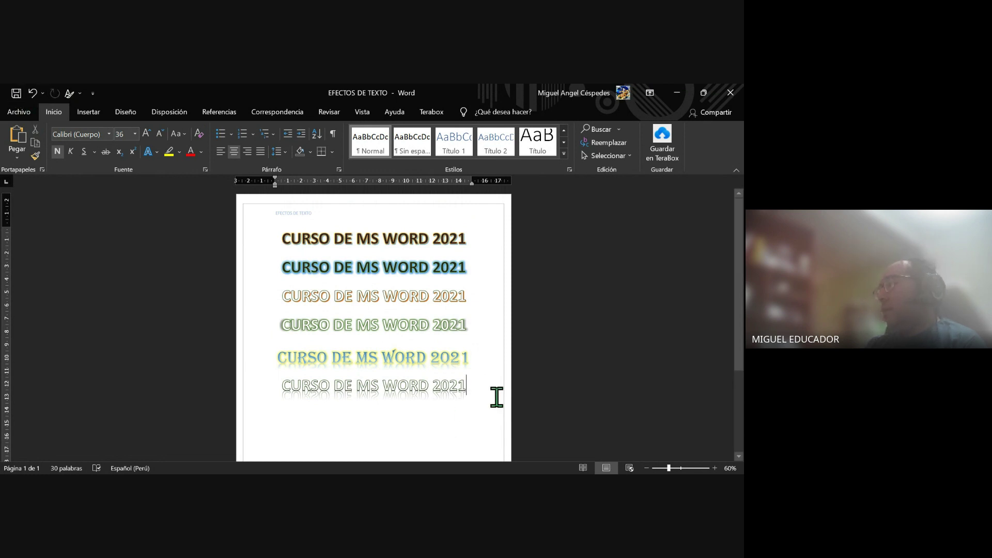
Insert a page break after the six headings and apply Normal style on the new page
key("ctrl+Return")
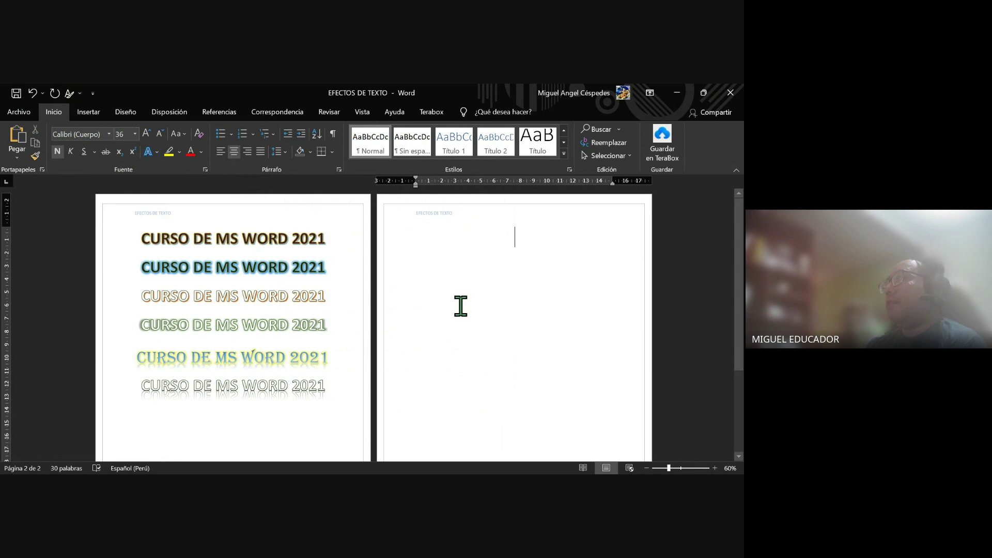
left_click(371, 155)
scroll(501, 284, "up", 2)
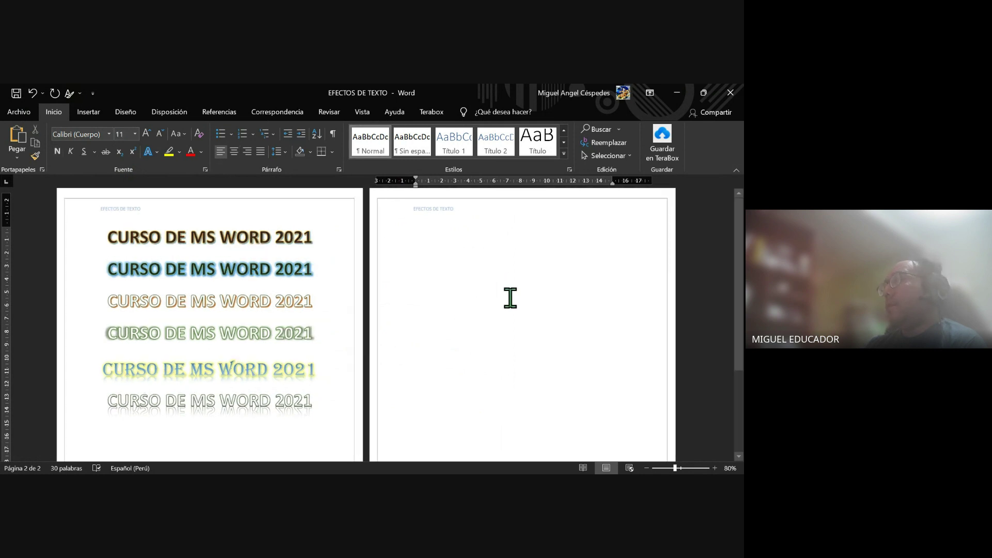
scroll(511, 300, "up", 2)
scroll(510, 305, "up", 2)
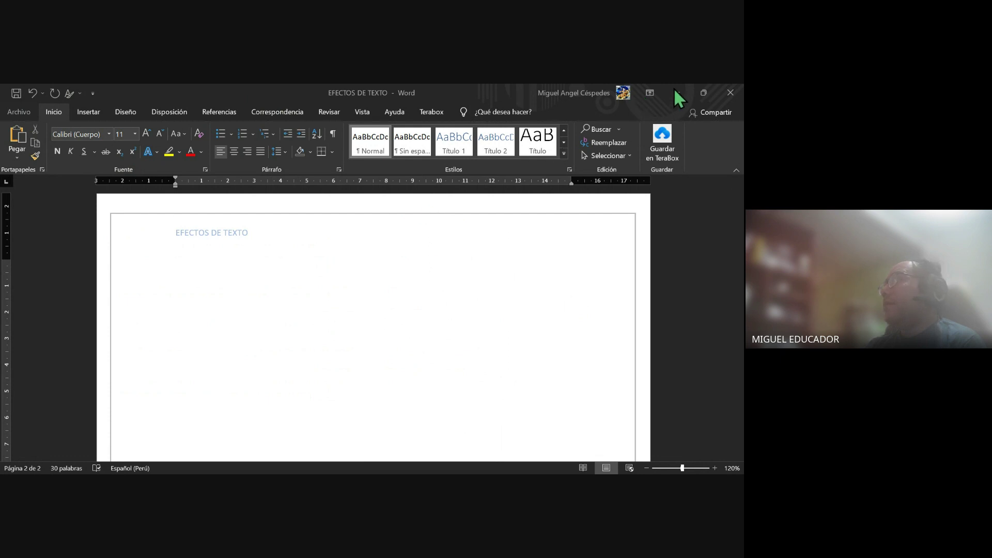
Paste the a²+b²=c² right-triangle image at the top of page 2 and select it
left_click(316, 287)
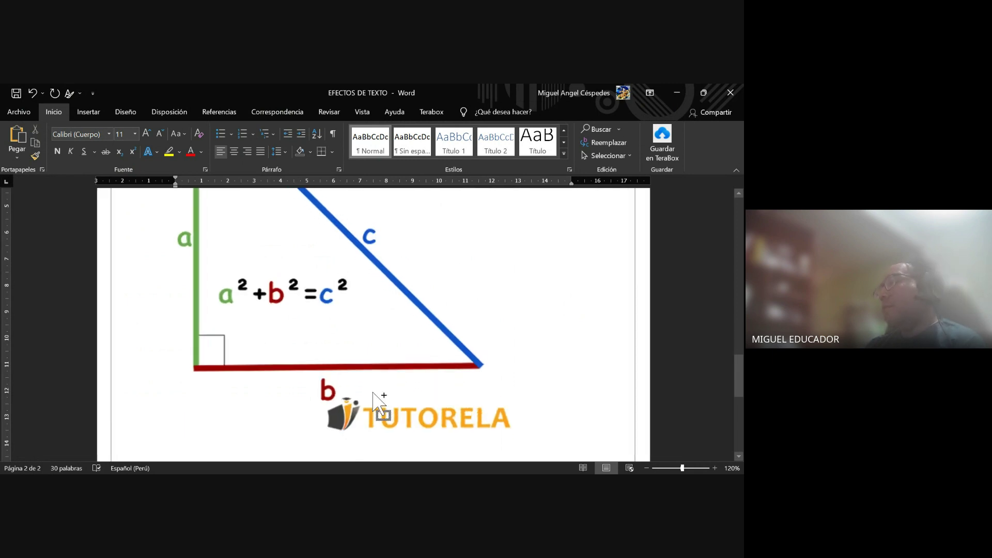
scroll(382, 393, "down", 5, "ctrl")
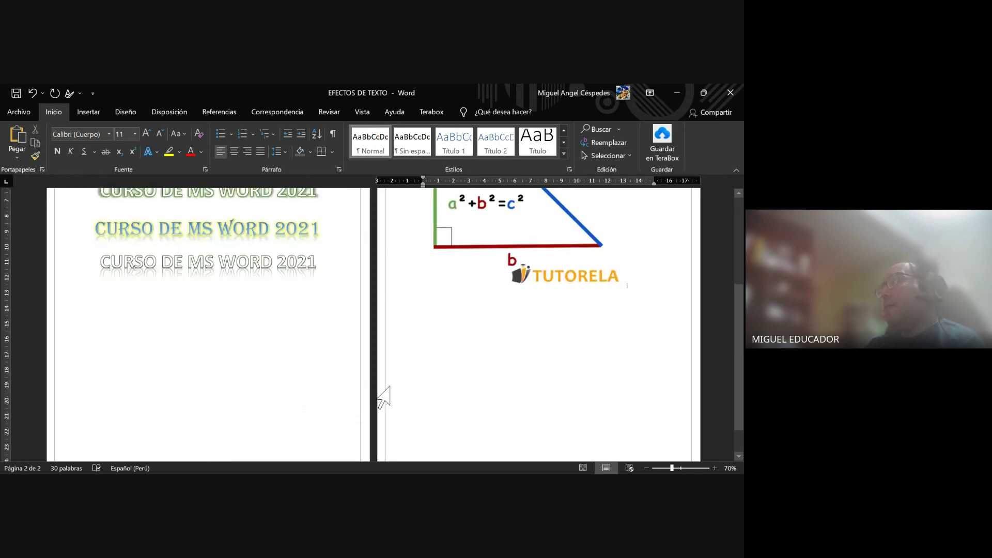
scroll(600, 383, "up", 3)
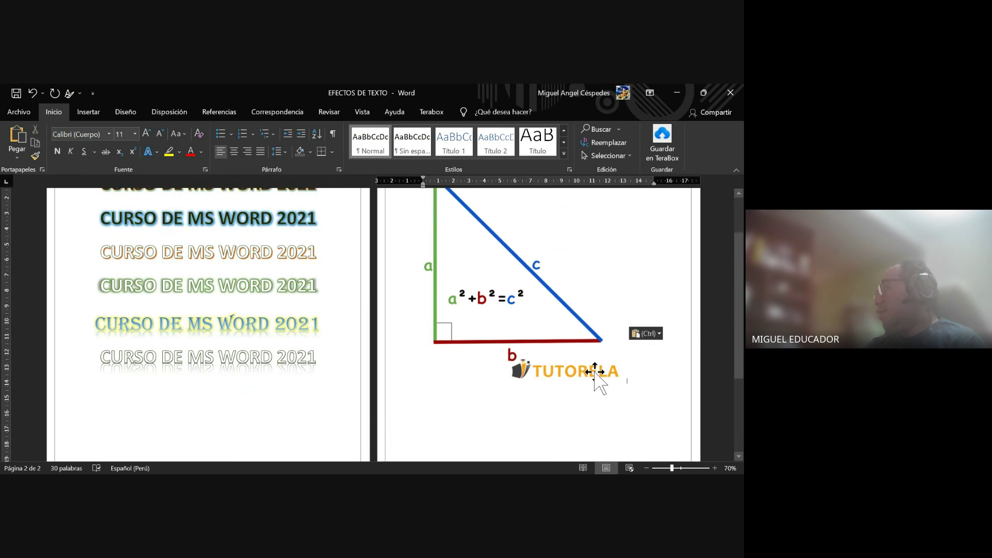
scroll(594, 372, "down", 2, "ctrl")
left_click(489, 325)
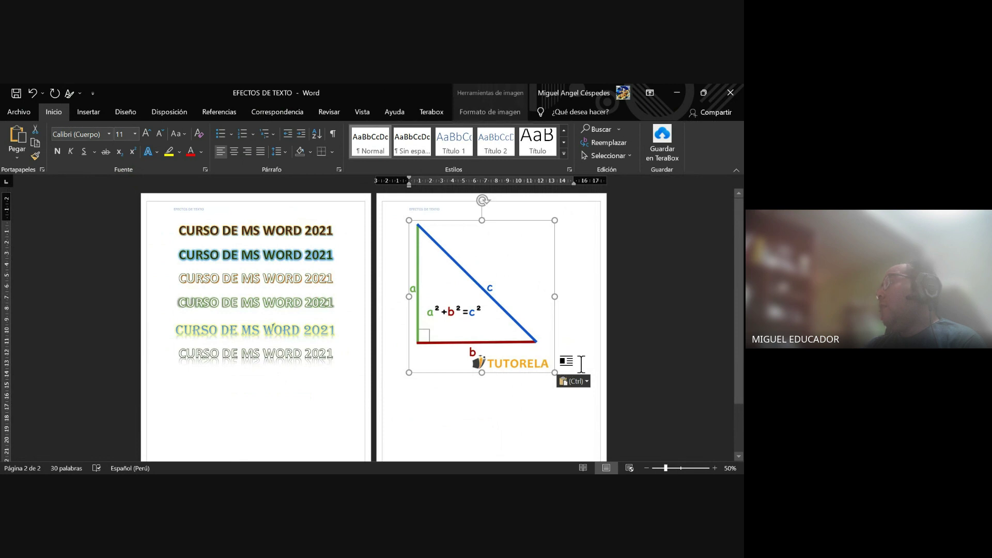
Crop the TUTORELA logo off the bottom of the triangle image
left_click(492, 114)
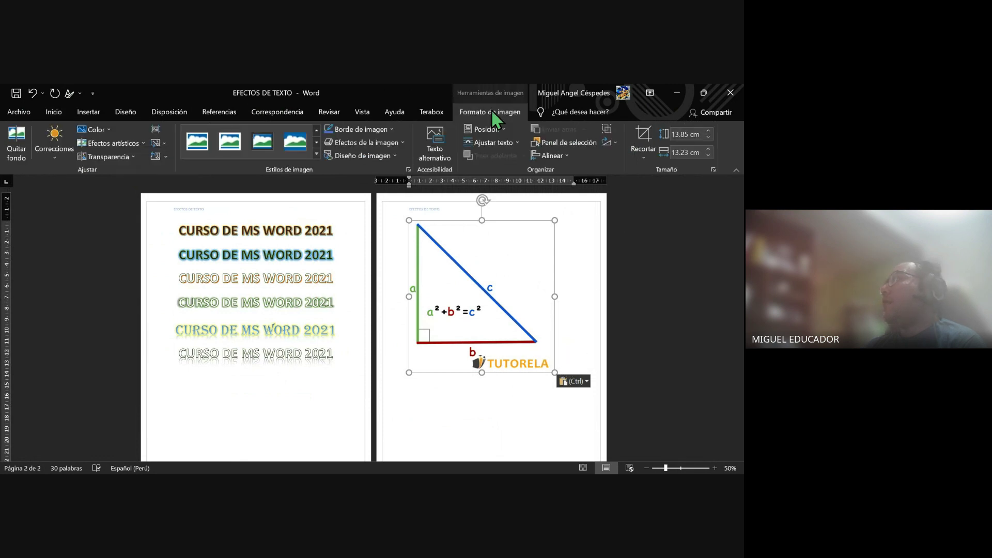
left_click(636, 133)
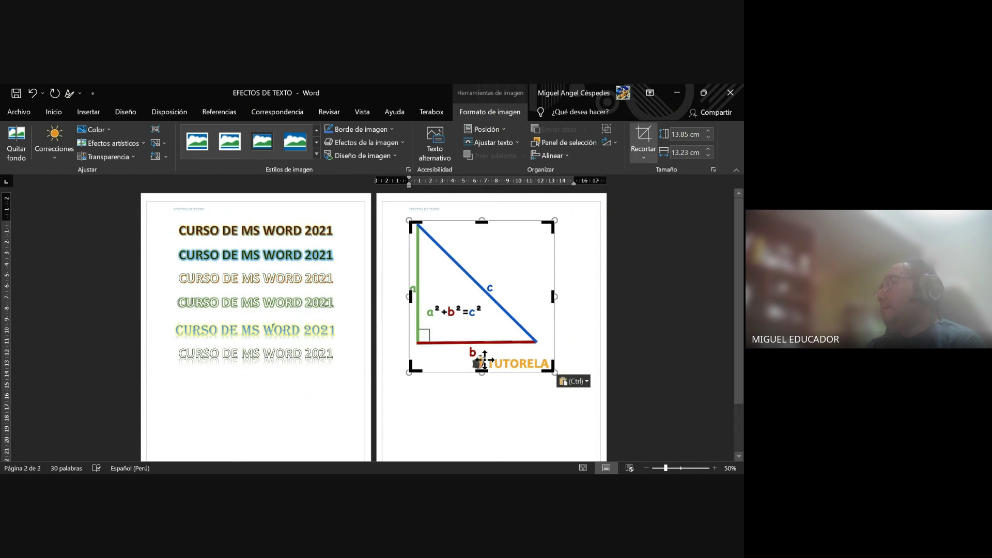
left_click_drag(480, 371, 484, 357)
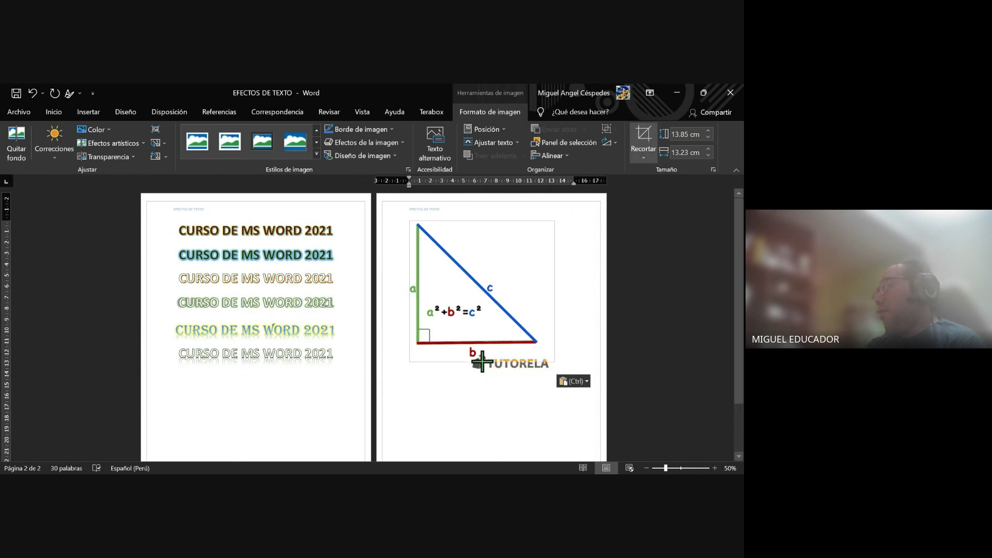
left_click(501, 385)
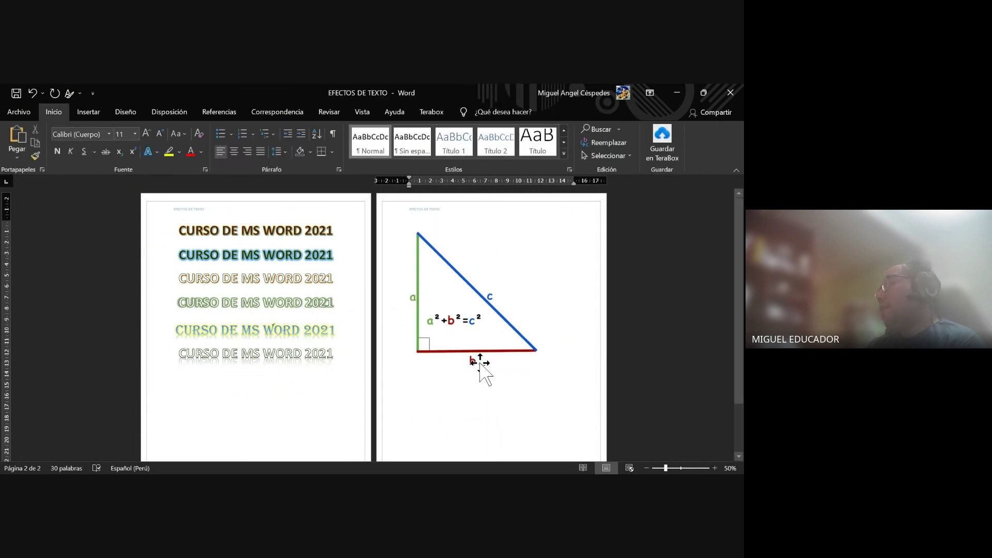
Shrink the cropped triangle image to a smaller size and deselect it
left_click(497, 314)
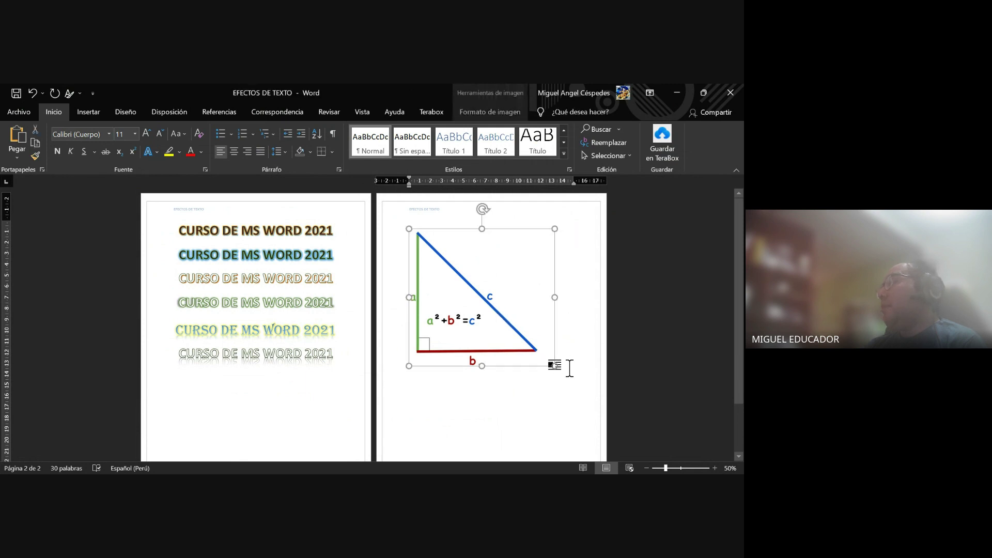
left_click_drag(556, 366, 490, 304)
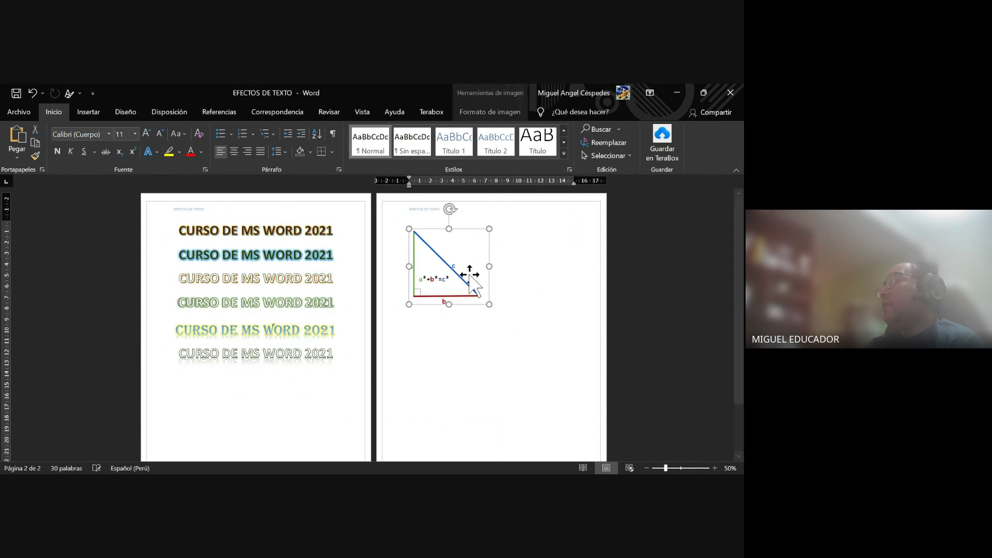
left_click(560, 310)
scroll(560, 311, "up", 3, "ctrl")
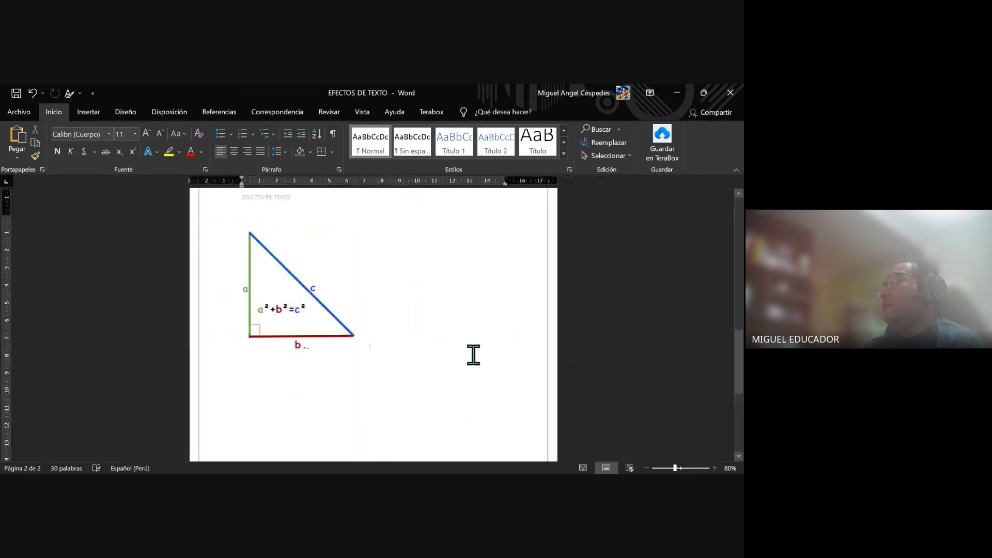
left_click(333, 277)
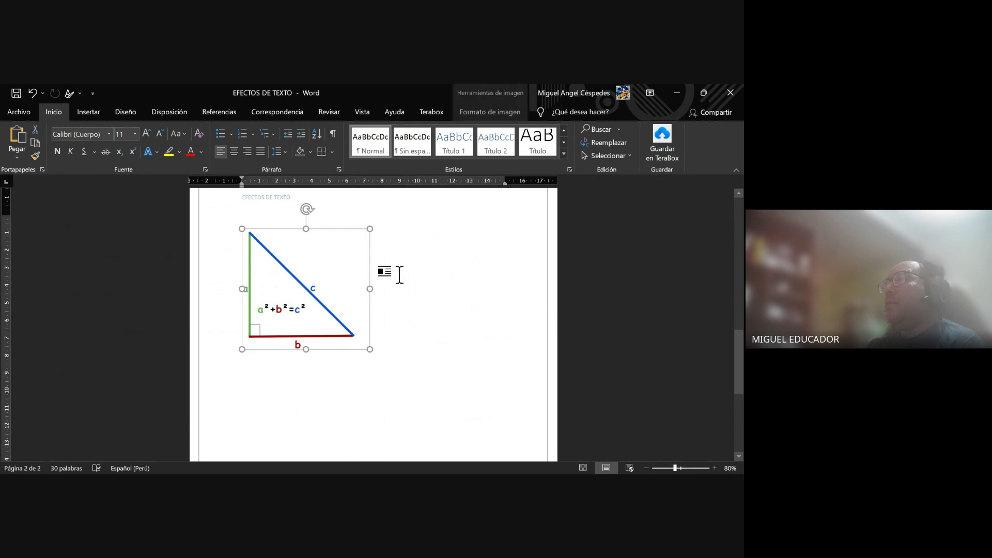
left_click(421, 271)
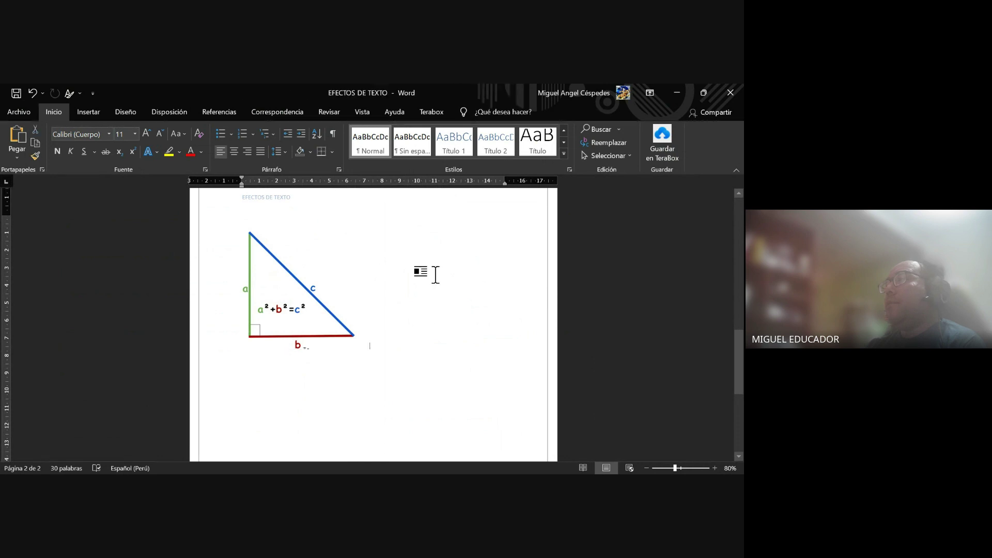
Draw a 6.05 cm vertical line right of the triangle and style it thin green
left_click(83, 113)
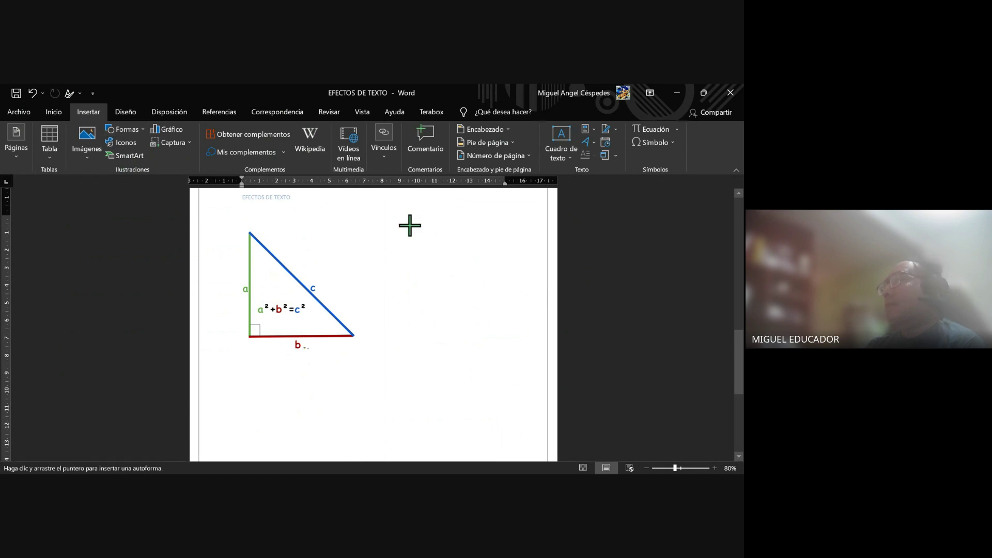
left_click_drag(409, 225, 416, 331)
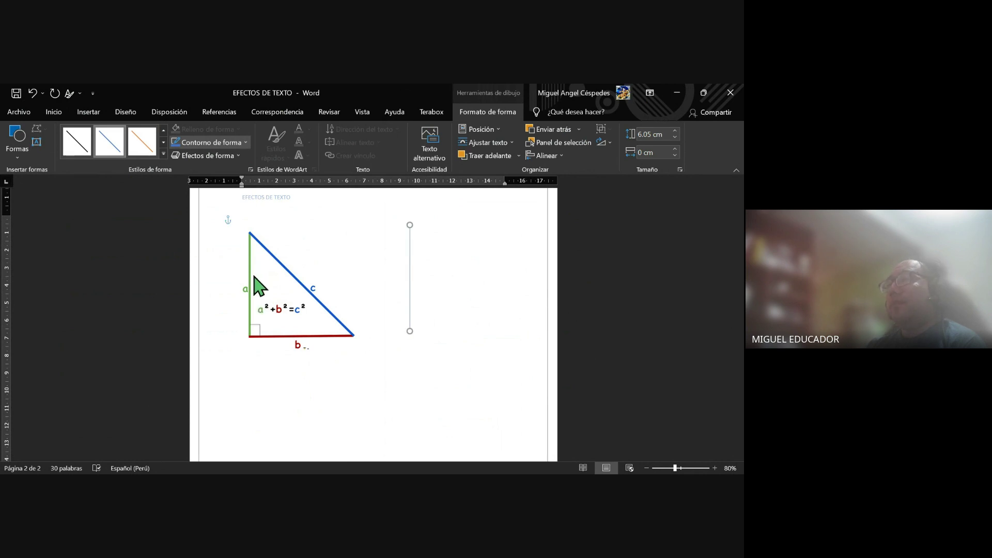
left_click(353, 335)
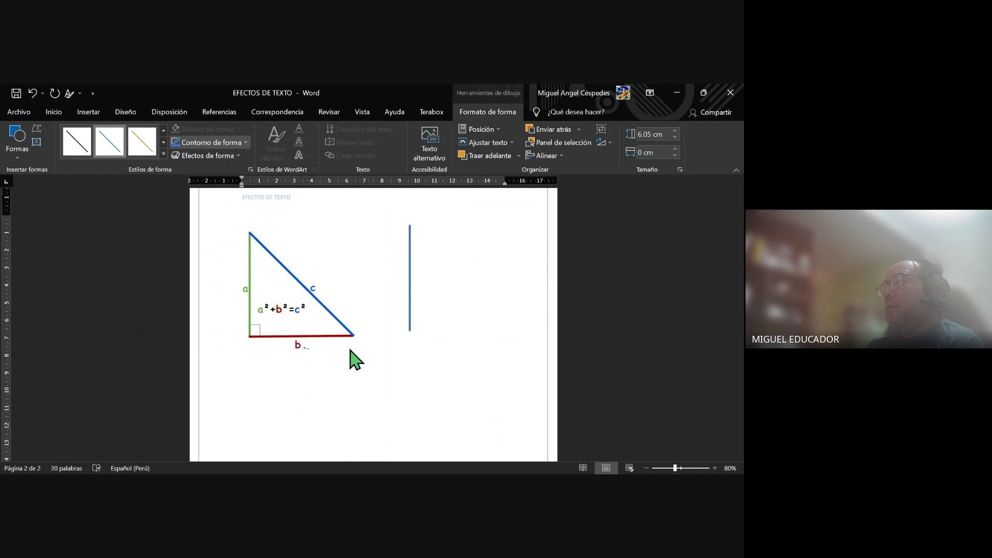
left_click(410, 324)
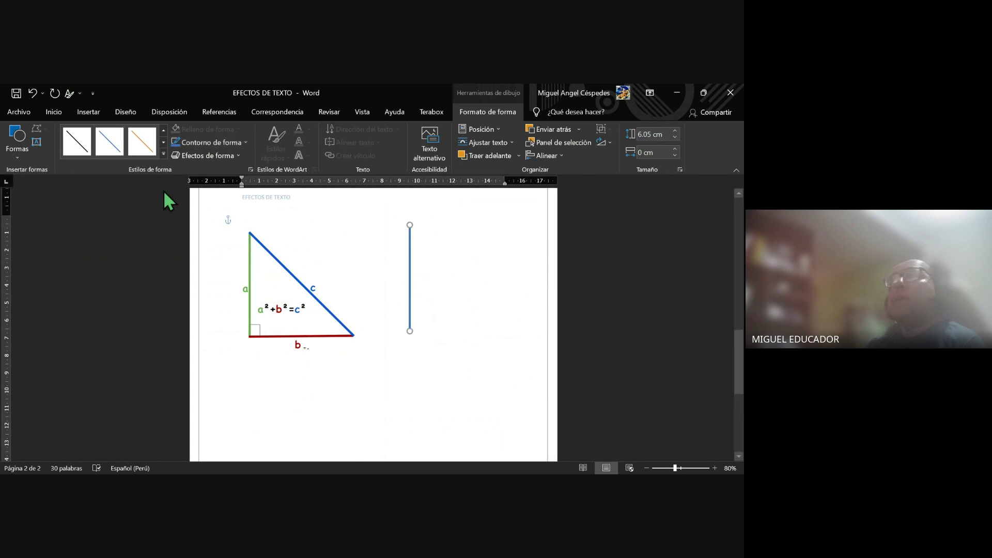
left_click(163, 154)
left_click(159, 187)
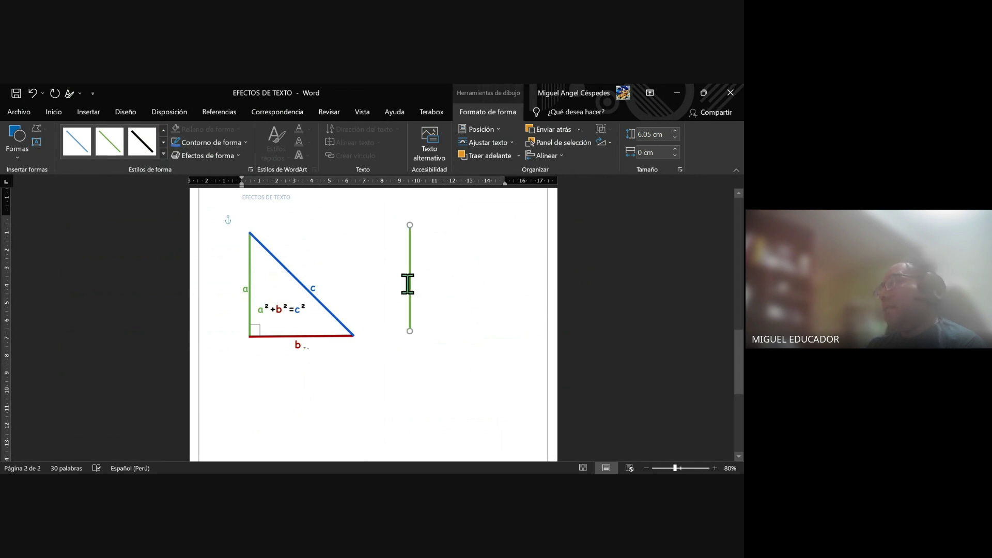
Copy the green line and reshape it into a red horizontal base at the vertical's foot
left_click_drag(411, 283, 455, 278, "ctrl")
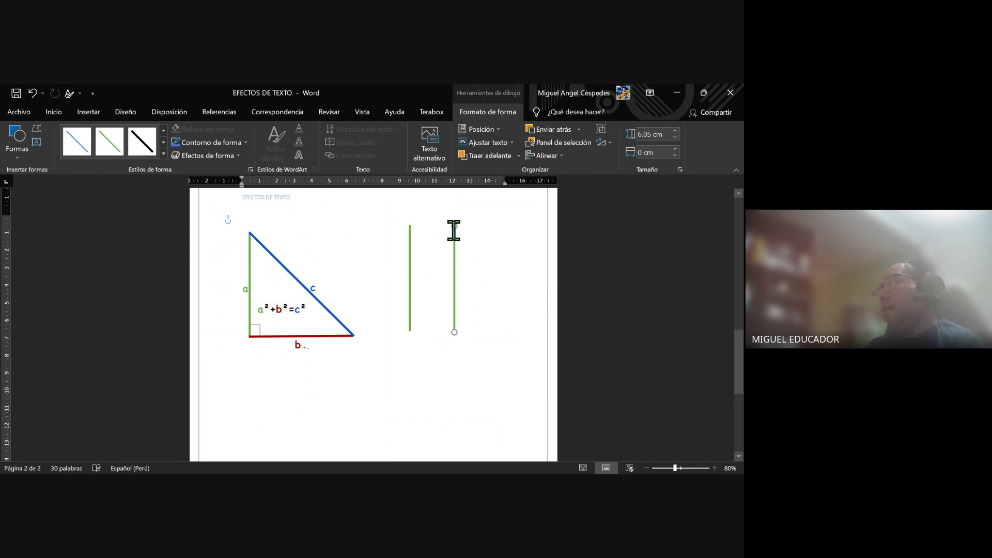
left_click_drag(455, 225, 410, 334)
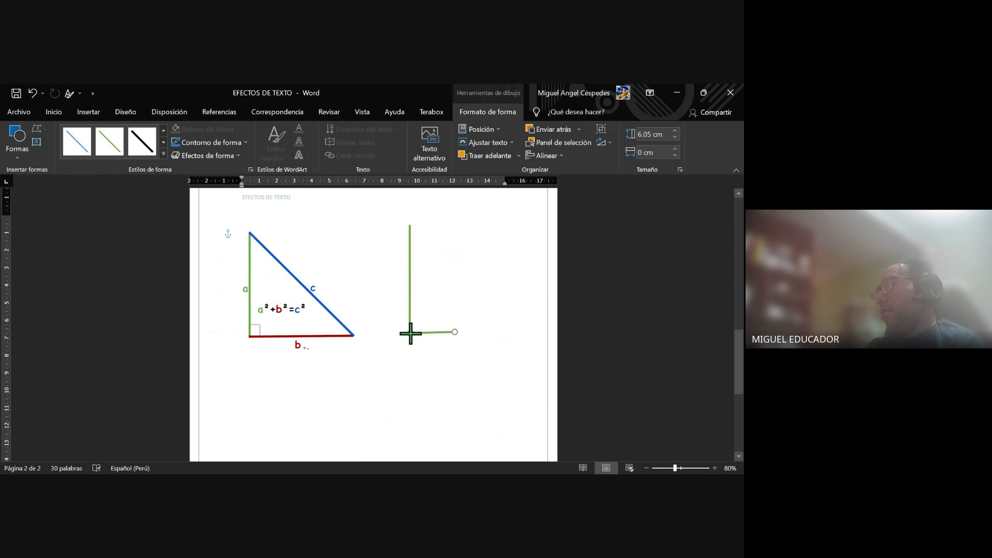
left_click_drag(410, 332, 520, 334)
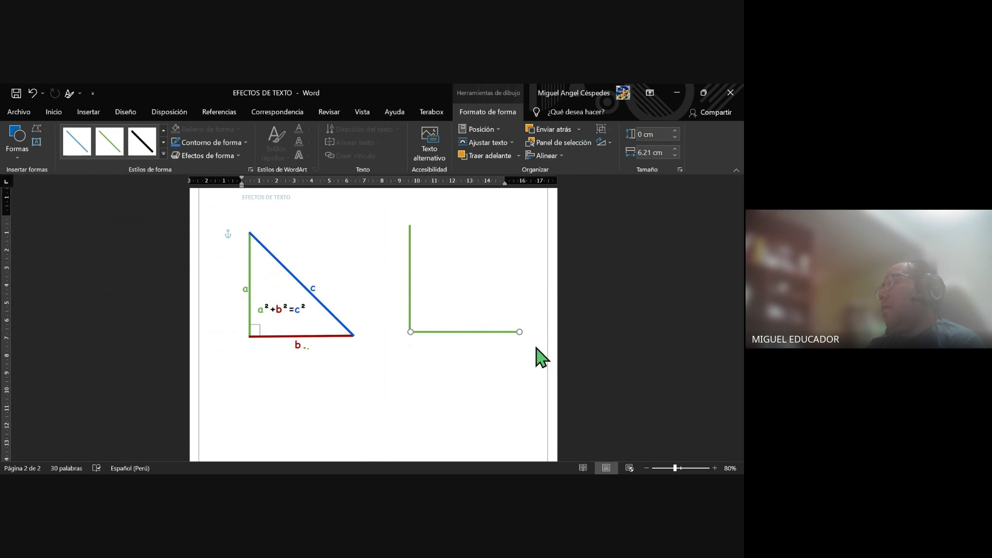
key("ctrl+z")
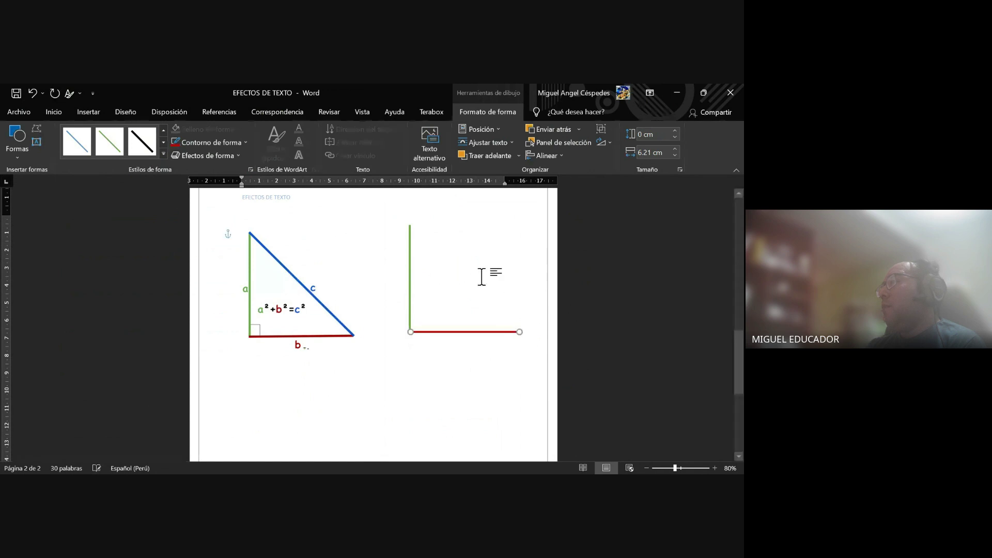
left_click(459, 325)
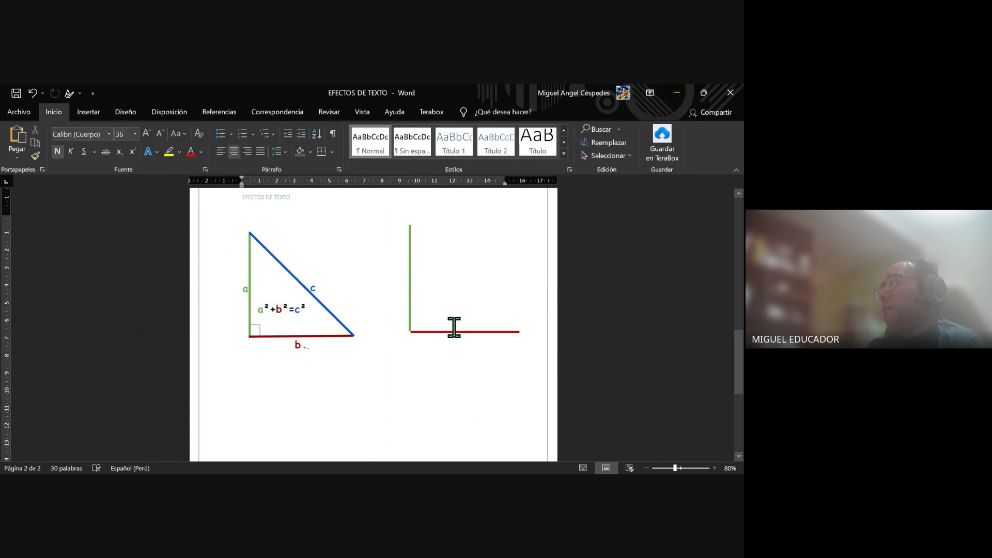
Nudge the red base upward so it meets the green line's bottom at a right angle
left_click(452, 332)
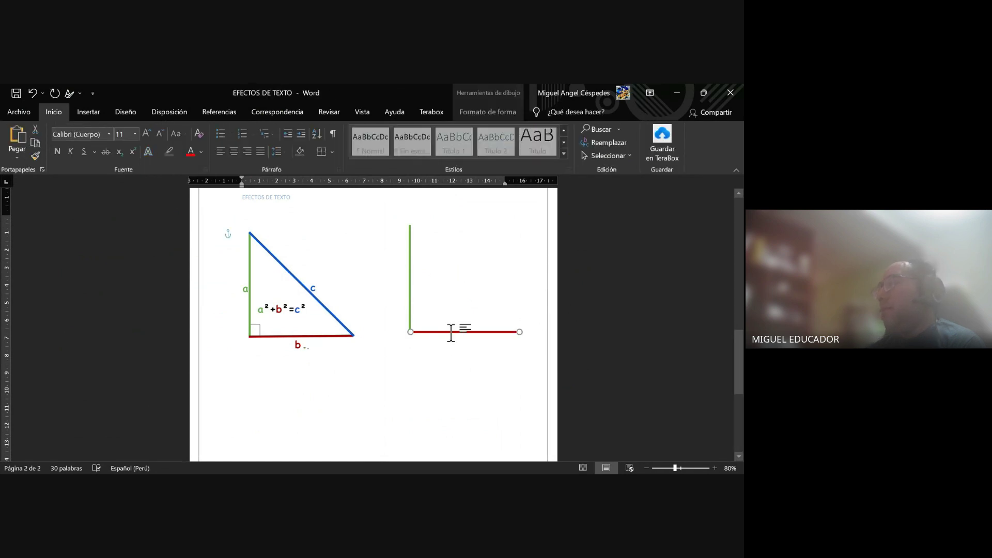
key("ctrl+Up")
left_click(444, 351)
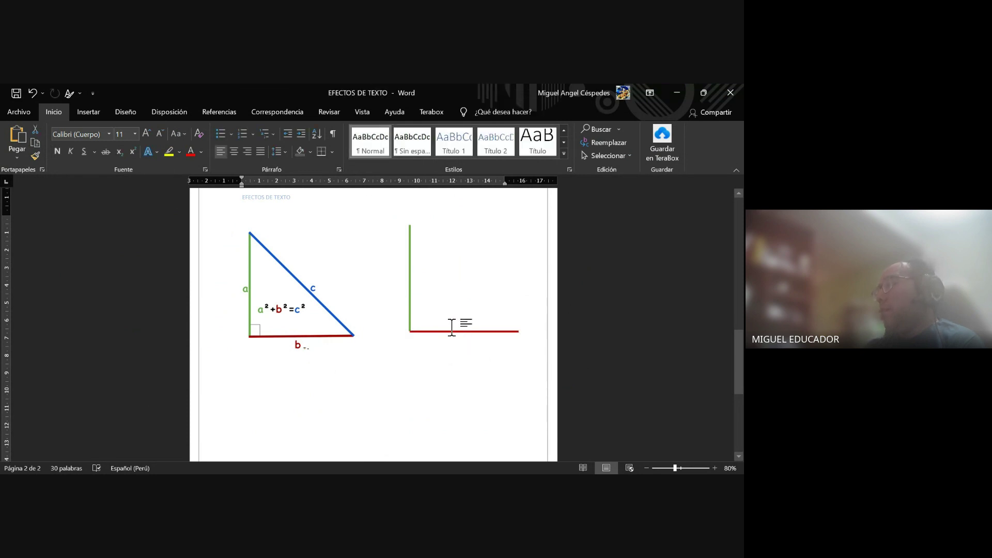
left_click(445, 332)
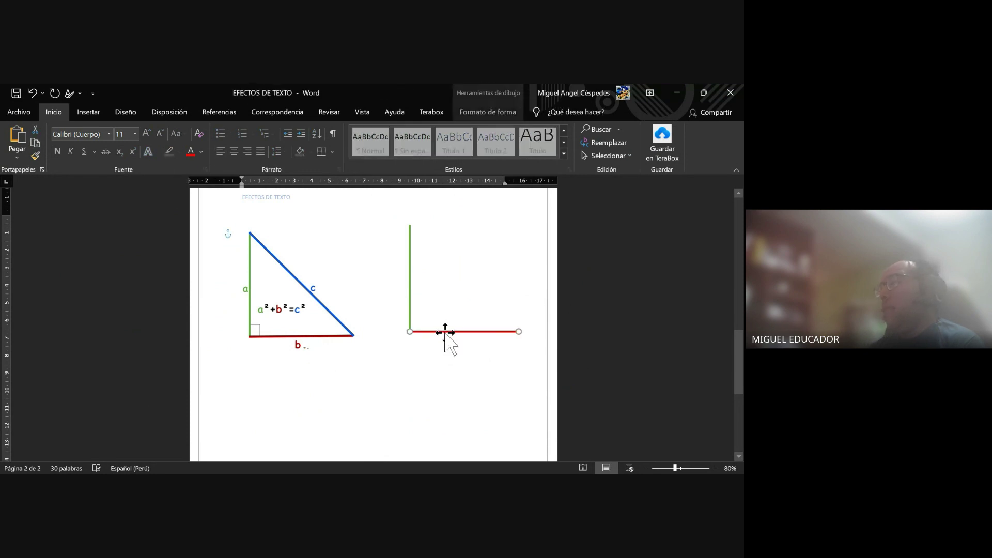
key("ctrl+Up")
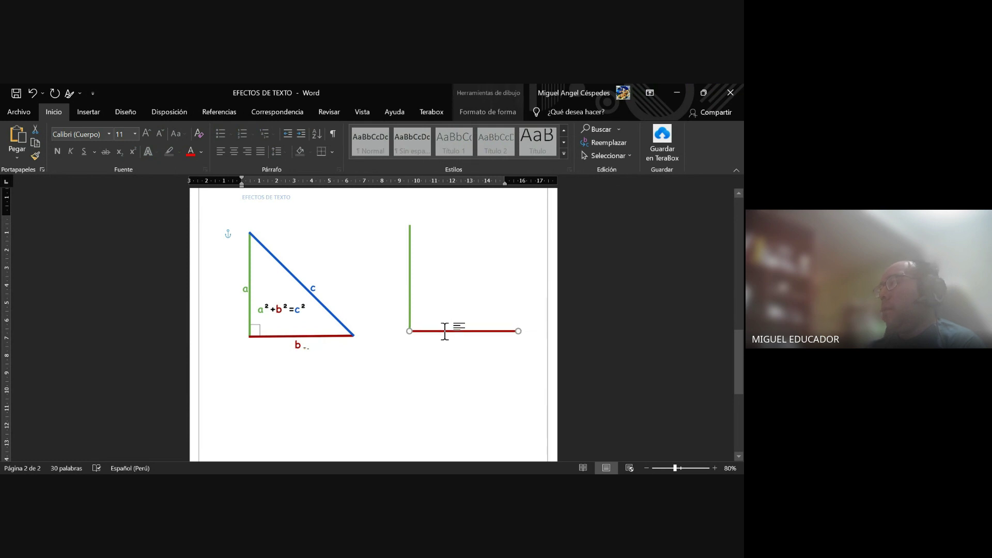
left_click(447, 341)
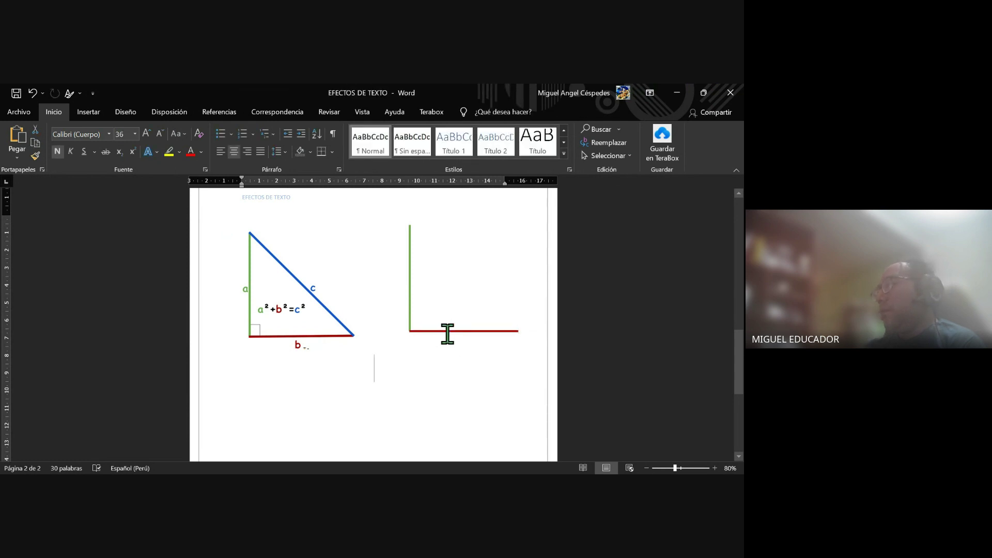
left_click(444, 333)
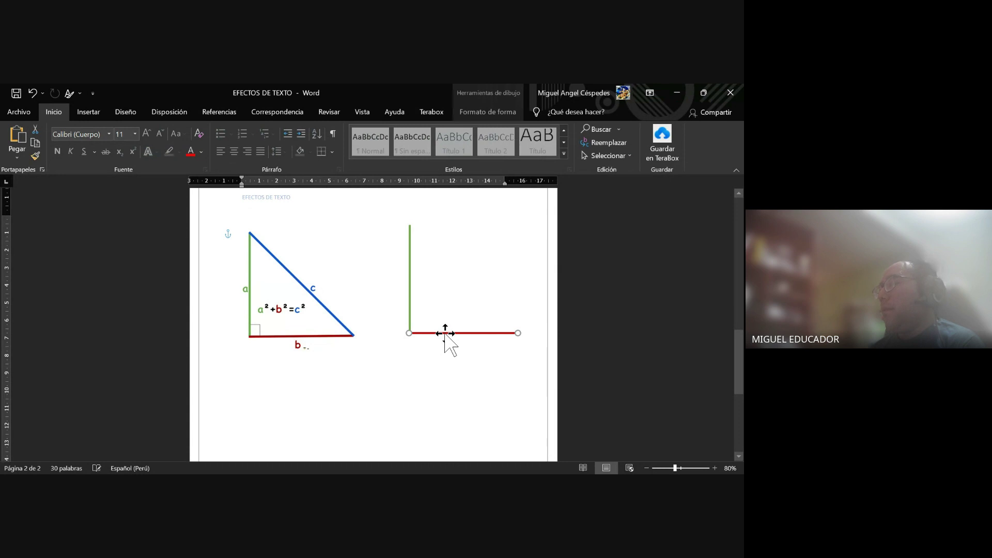
key("ctrl+z")
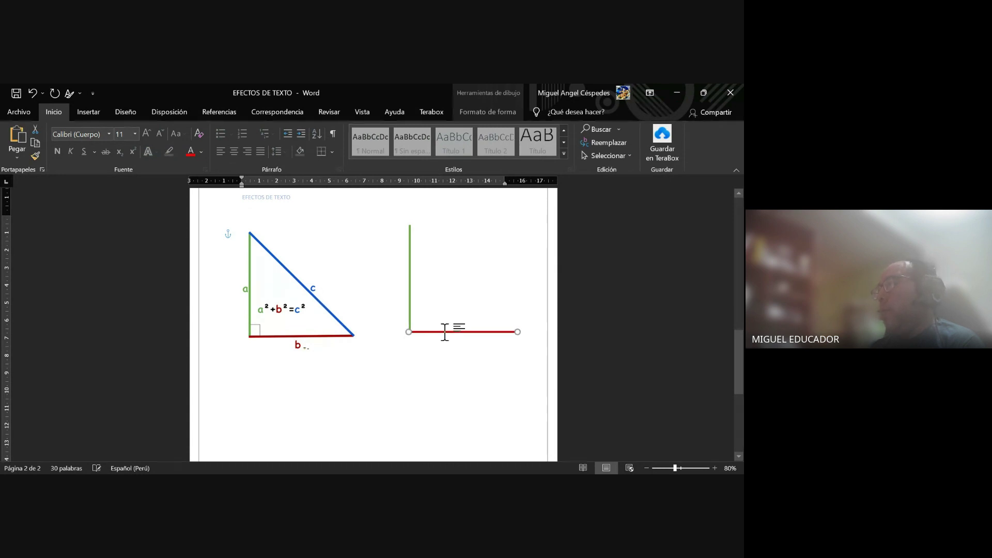
left_click(448, 346)
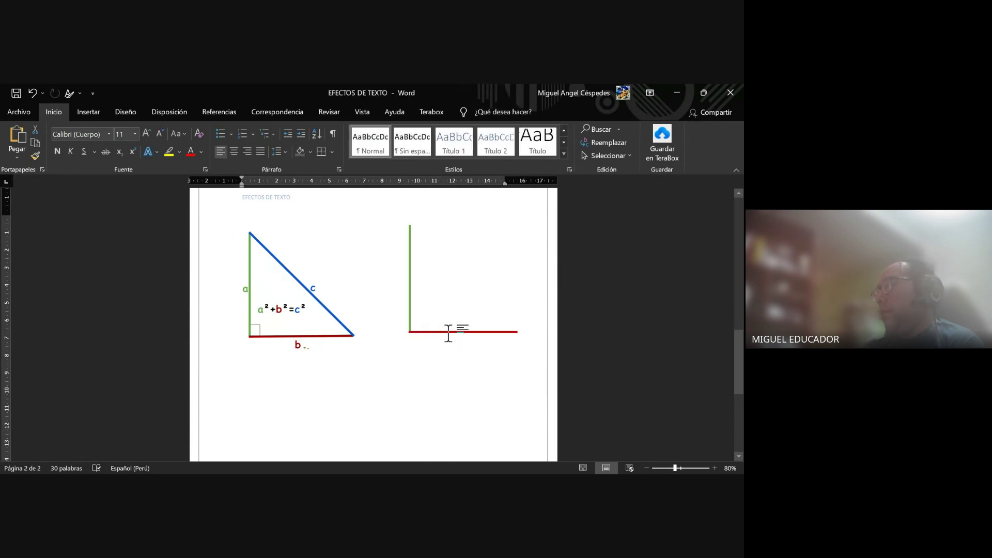
Copy the red line and stretch it from the green line's top to the base's end
mouse_move(450, 332)
left_mouse_down()
mouse_move(456, 293)
mouse_move(409, 223)
left_mouse_up()
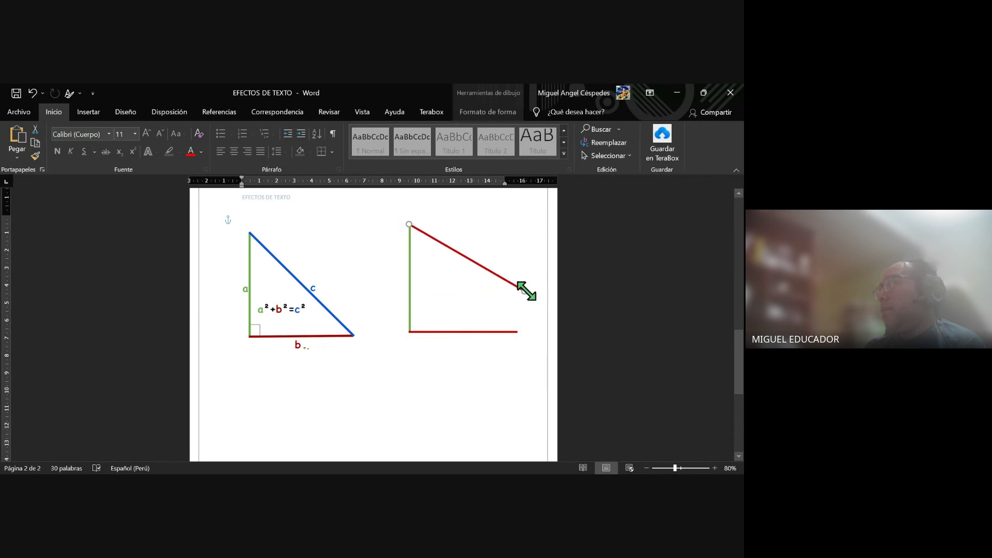
left_click_drag(526, 290, 515, 331)
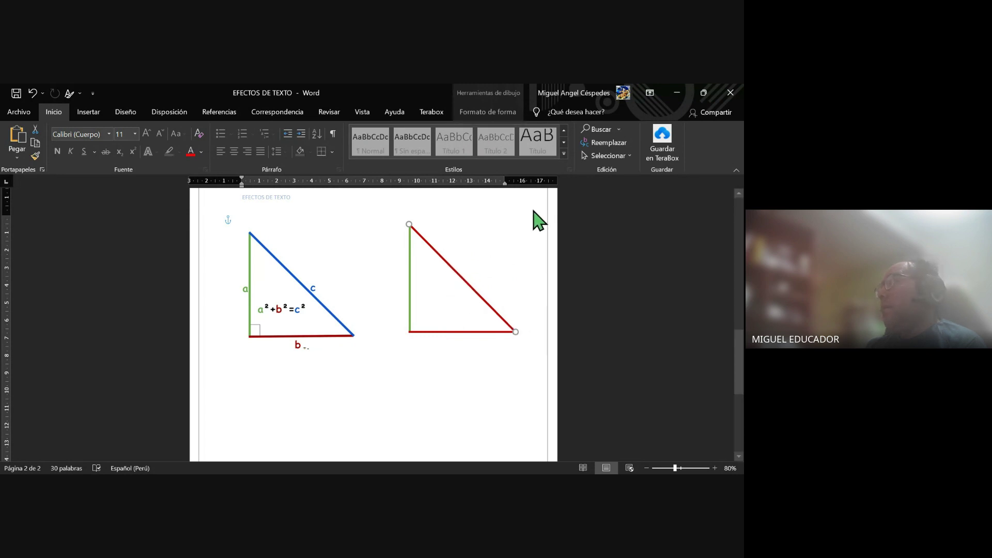
left_click(548, 261)
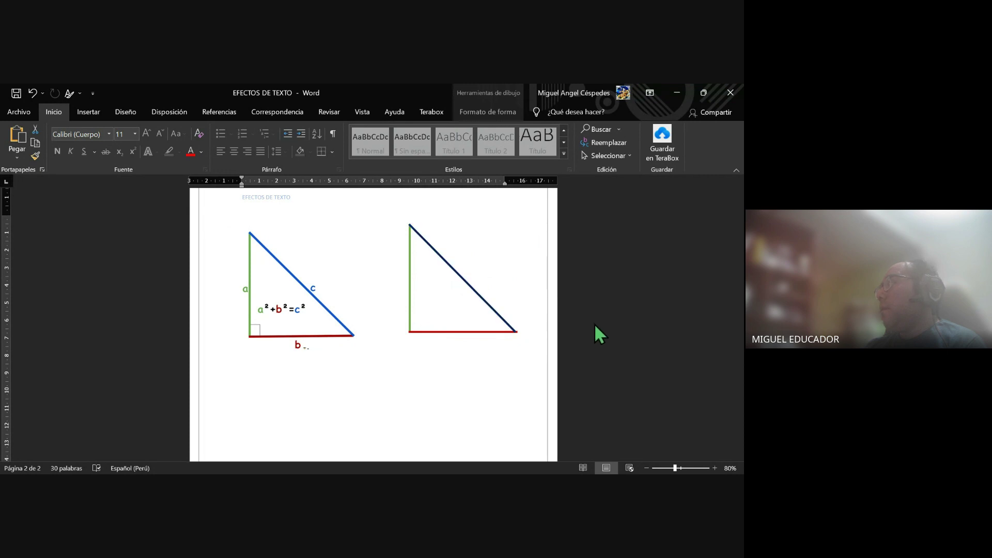
left_click(457, 366)
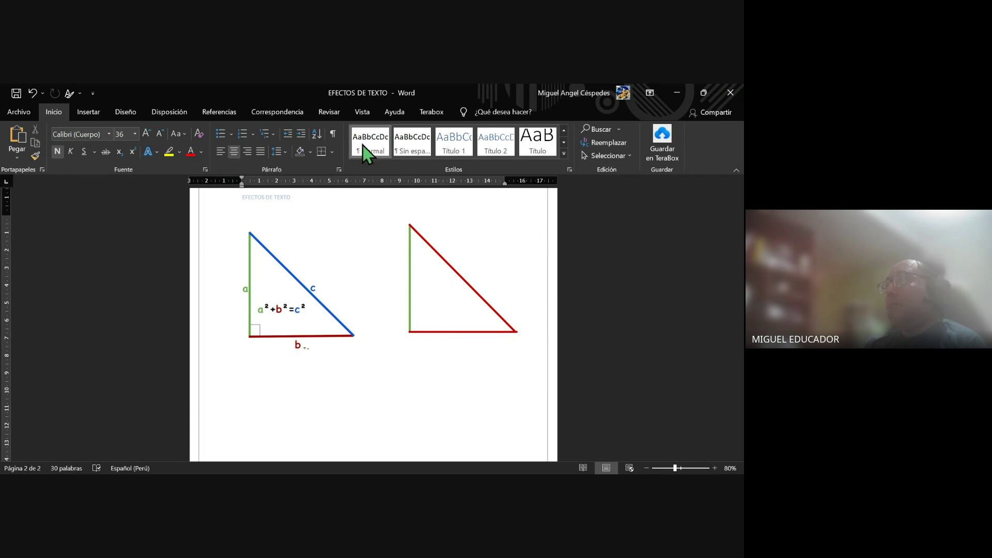
key("ctrl+z")
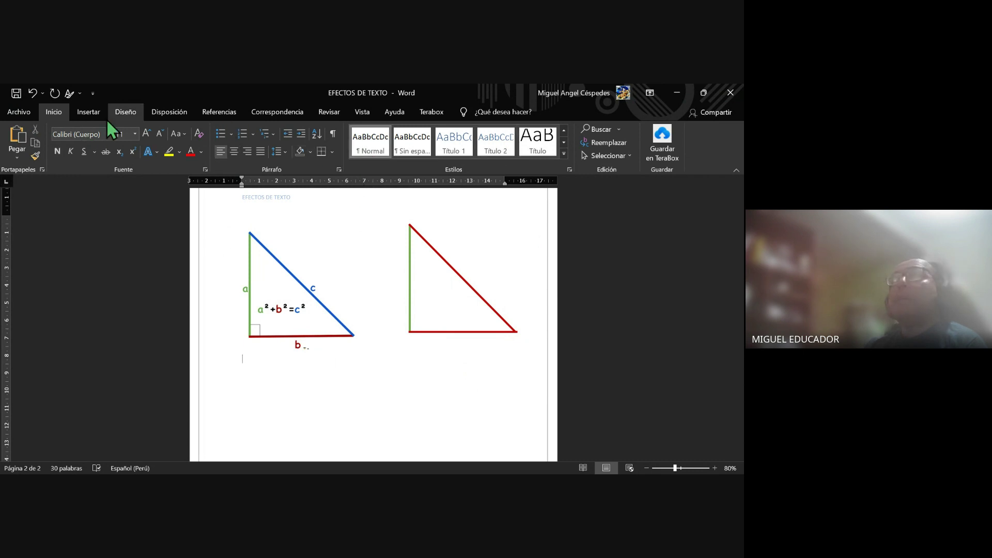
Add a 6 cm simple text box below the first triangle containing 'A2 + b2 = c2'
left_click(98, 113)
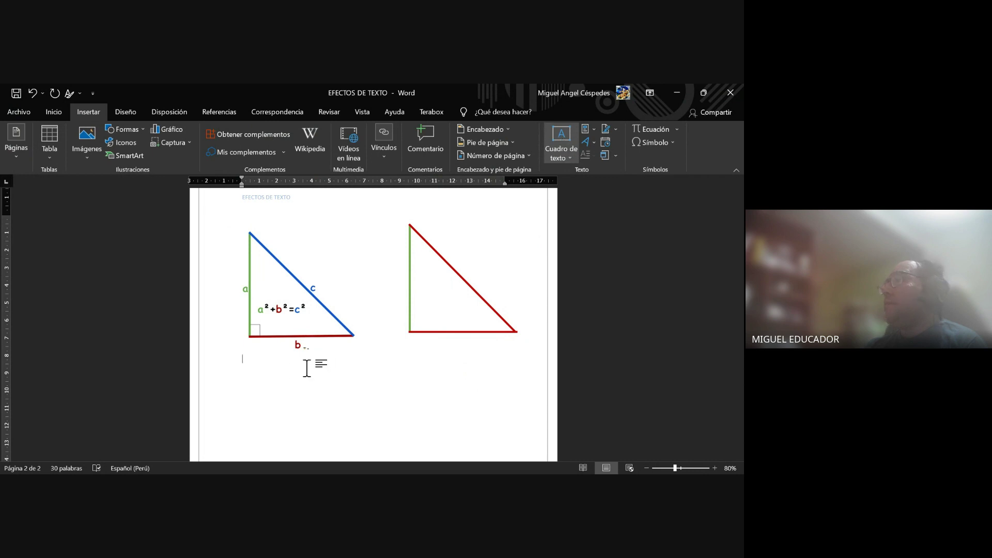
left_click(561, 139)
left_click(574, 217)
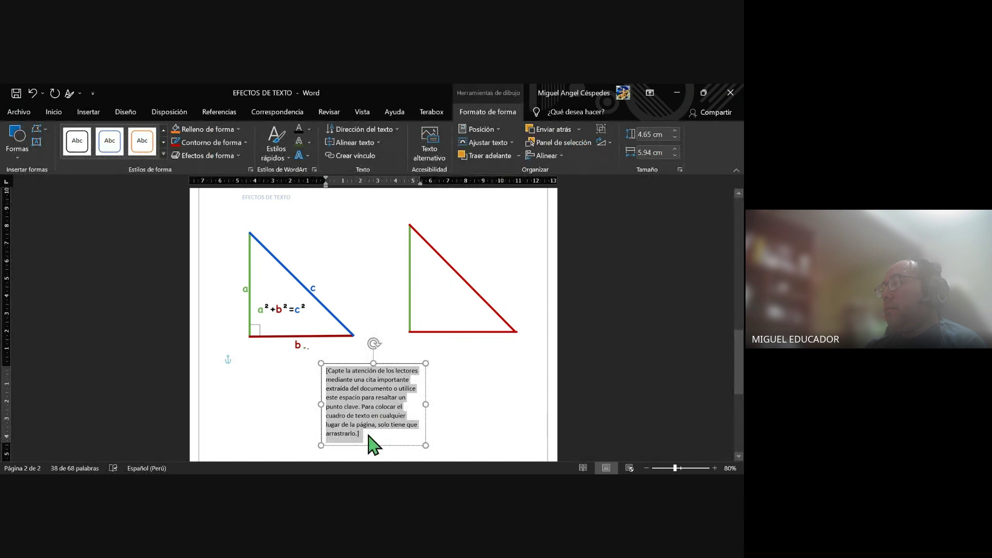
key("Delete")
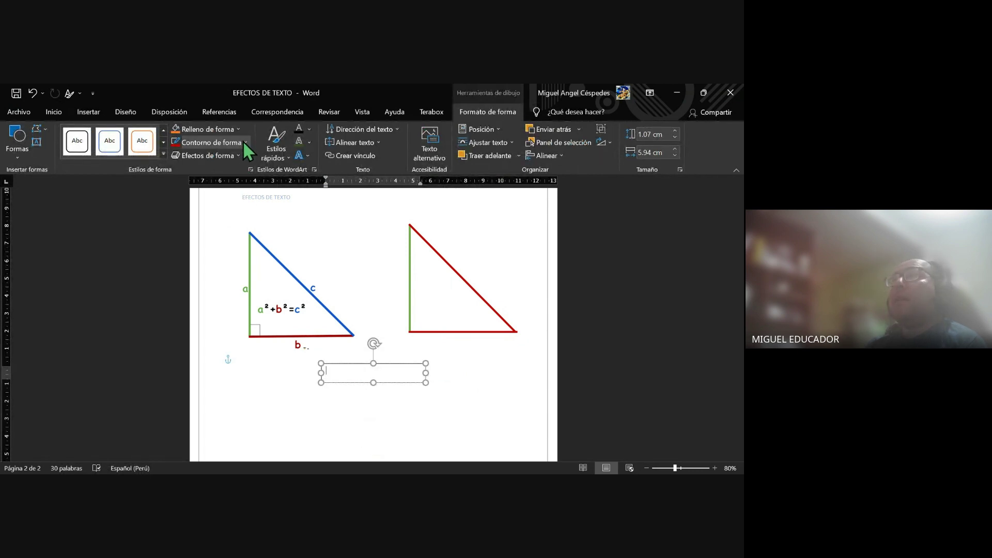
key("ctrl+z")
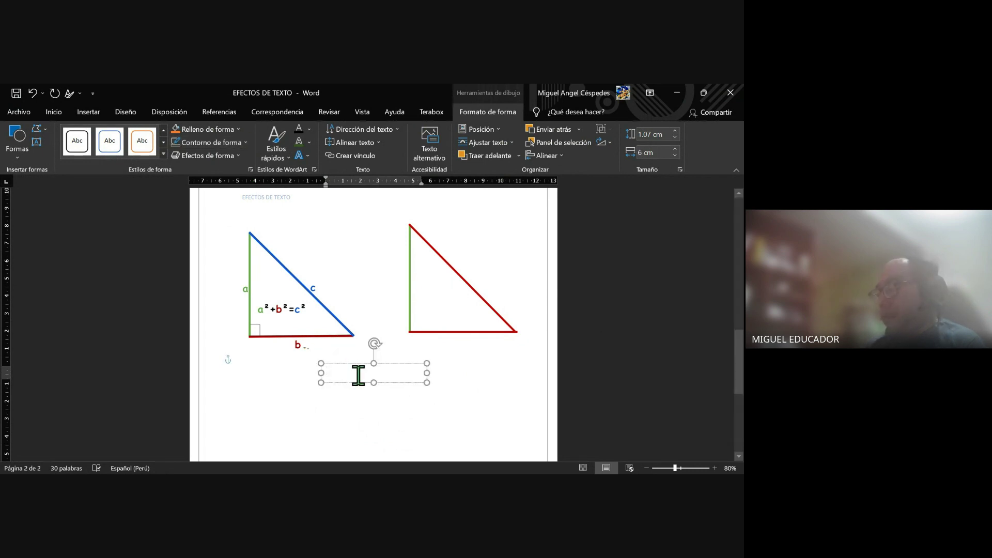
type("a")
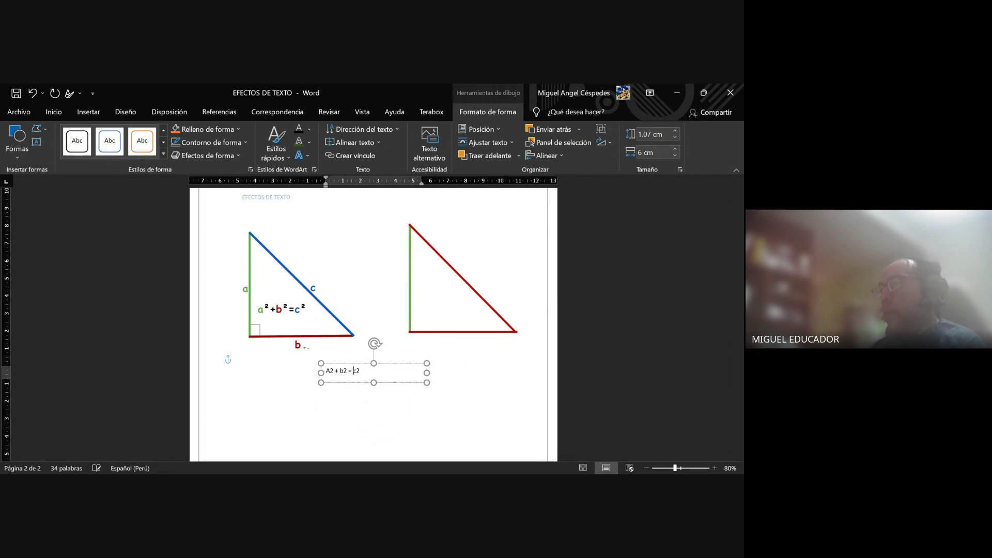
Change the equation text to lowercase and enlarge it to 20 pt
left_click_drag(367, 368, 298, 371)
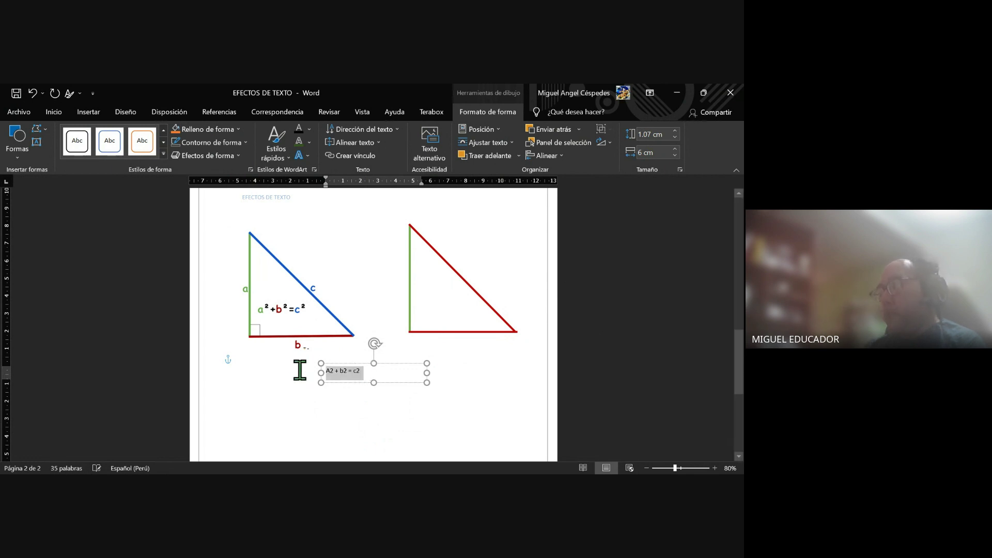
key("shift+F3")
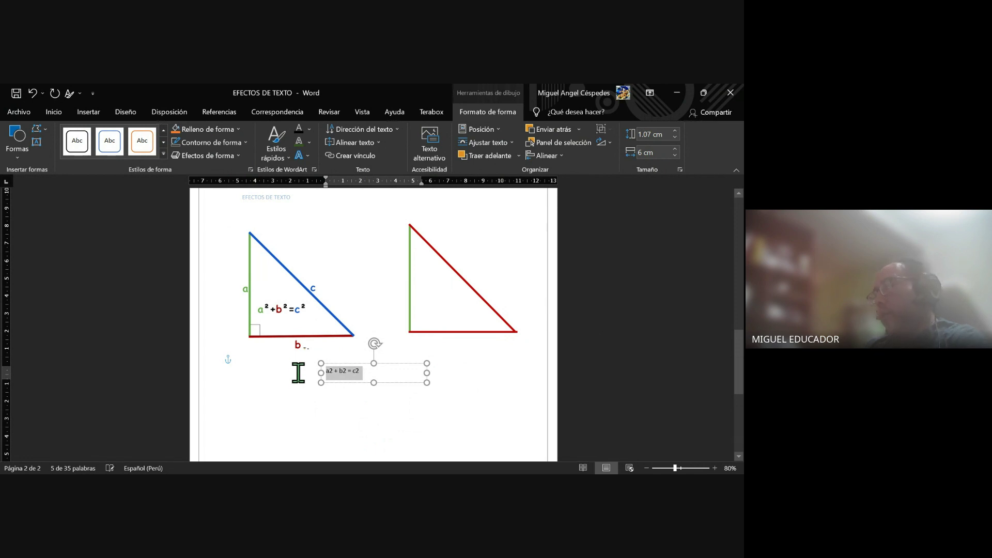
left_click(54, 112)
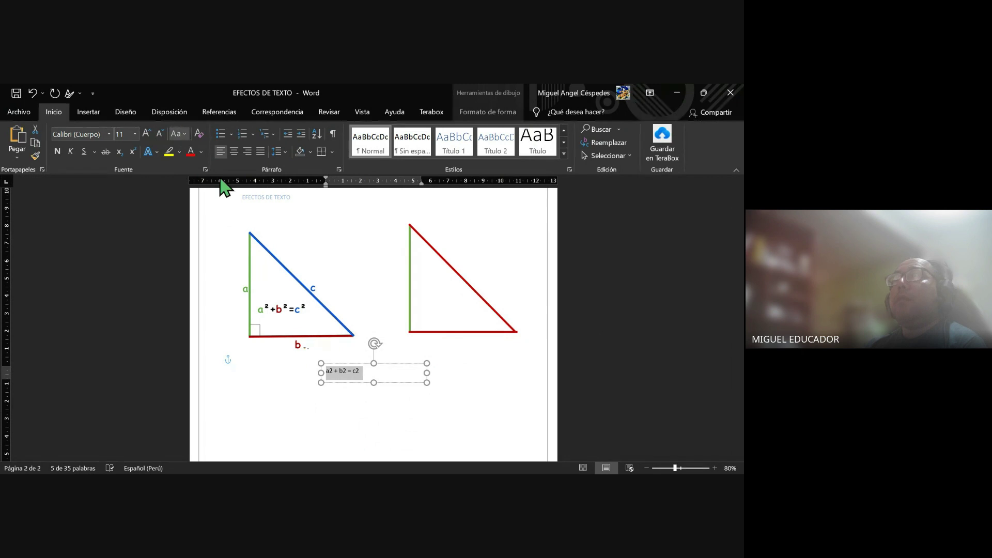
left_click(382, 377)
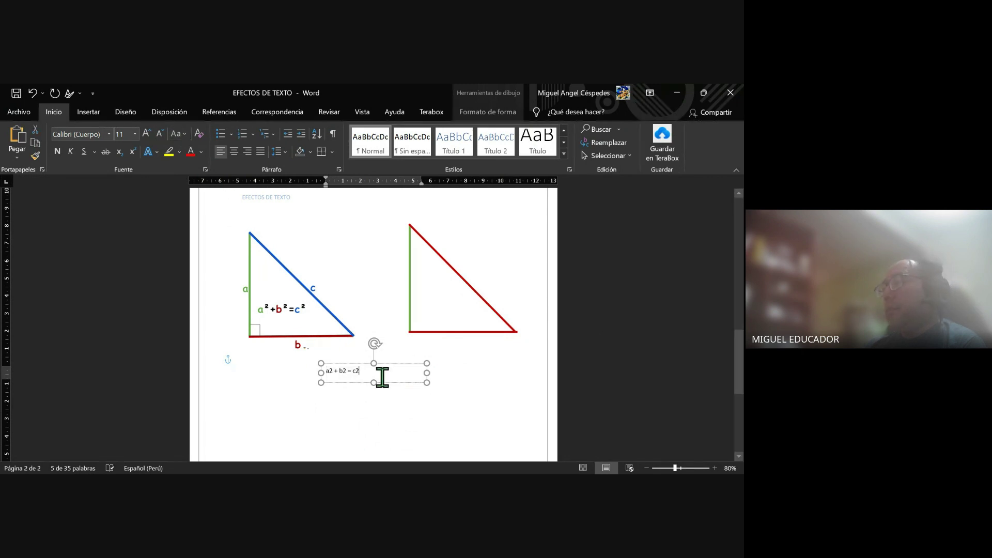
left_click_drag(371, 373, 312, 372)
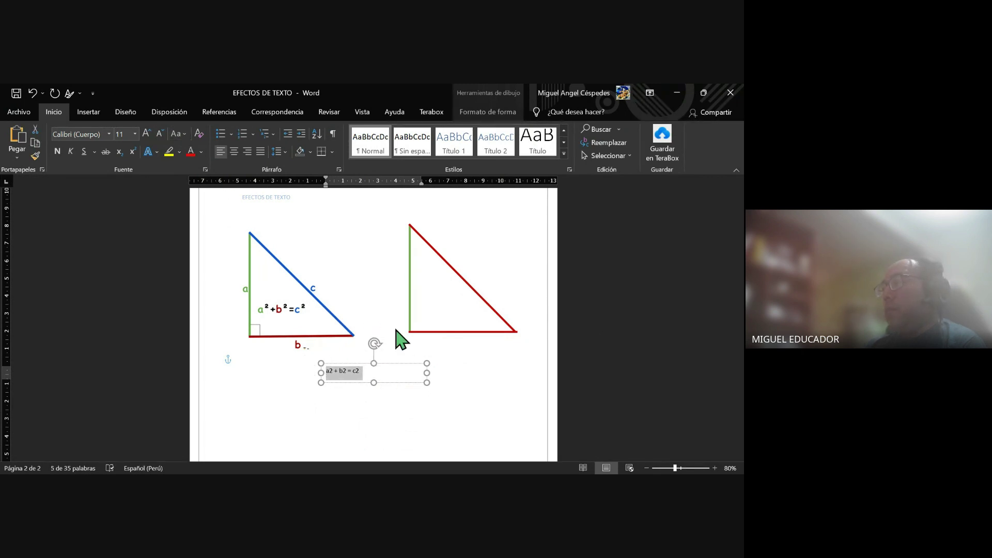
key("ctrl+shift+period")
key("ctrl+shift+period")
key("ctrl+shift+period")
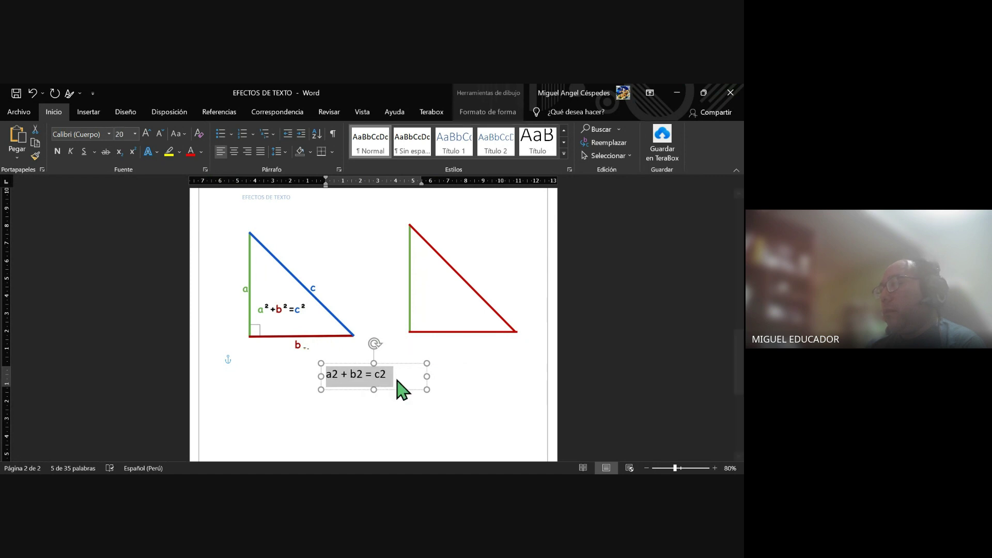
left_click(409, 378)
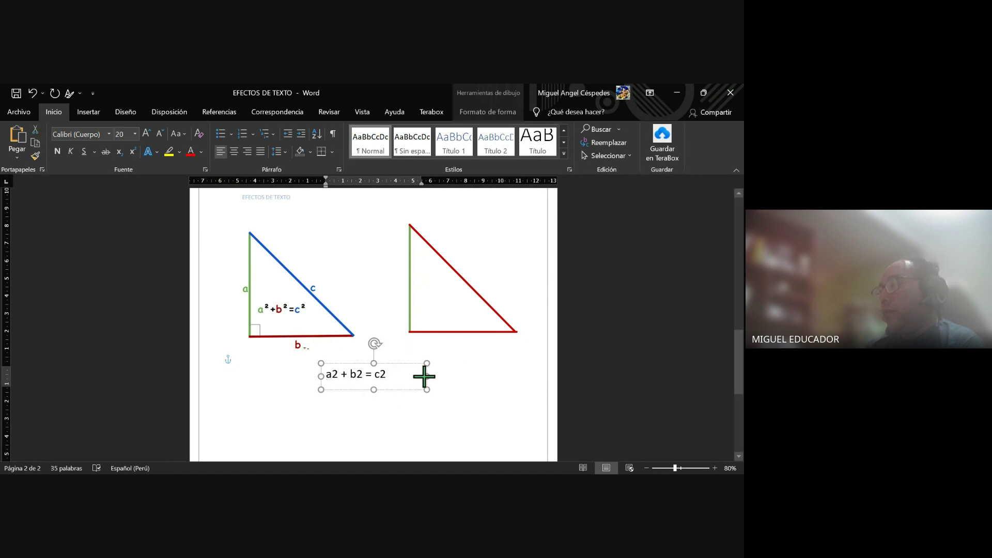
Narrow the equation's text box to fit and centre the equation in it
left_click_drag(424, 377, 395, 377)
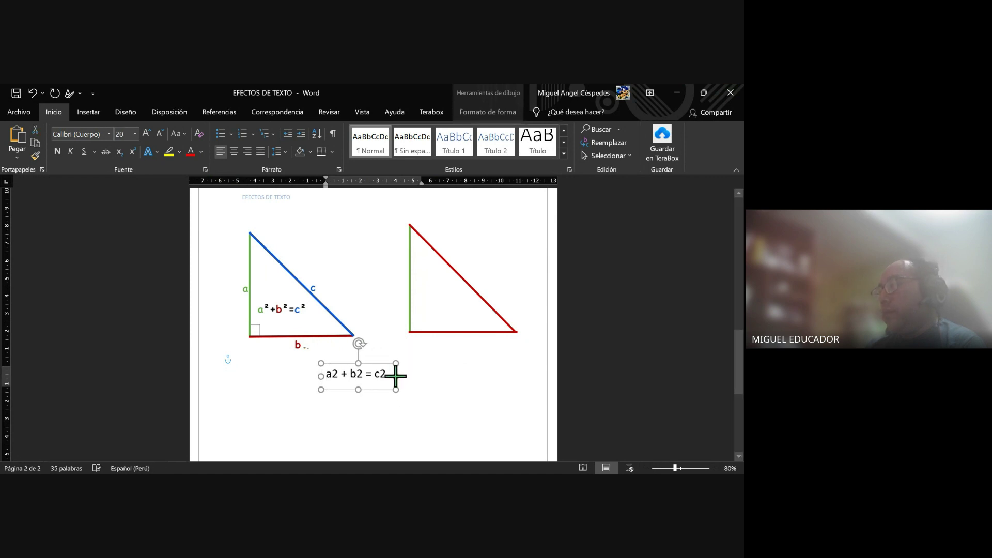
left_click(390, 408)
left_click(390, 377)
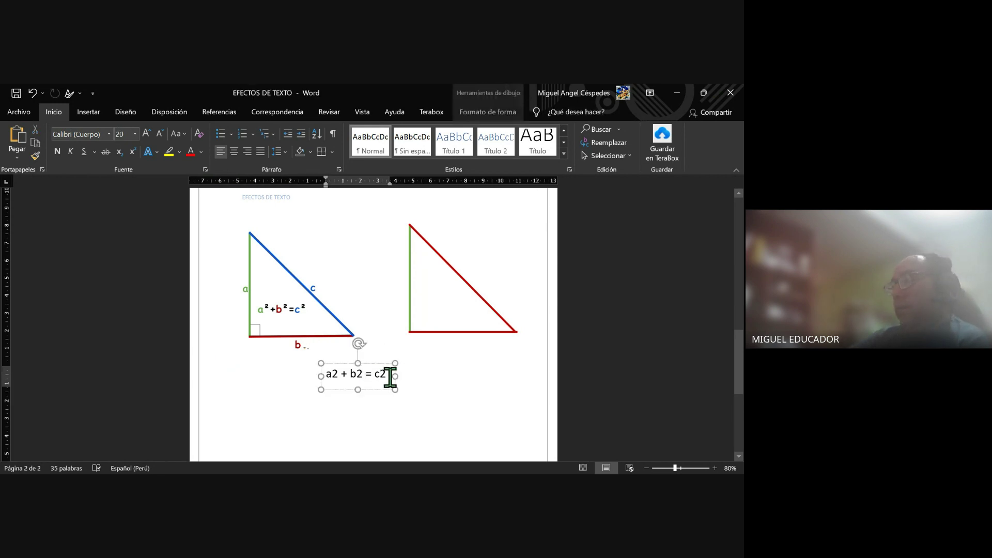
left_click_drag(390, 376, 288, 372)
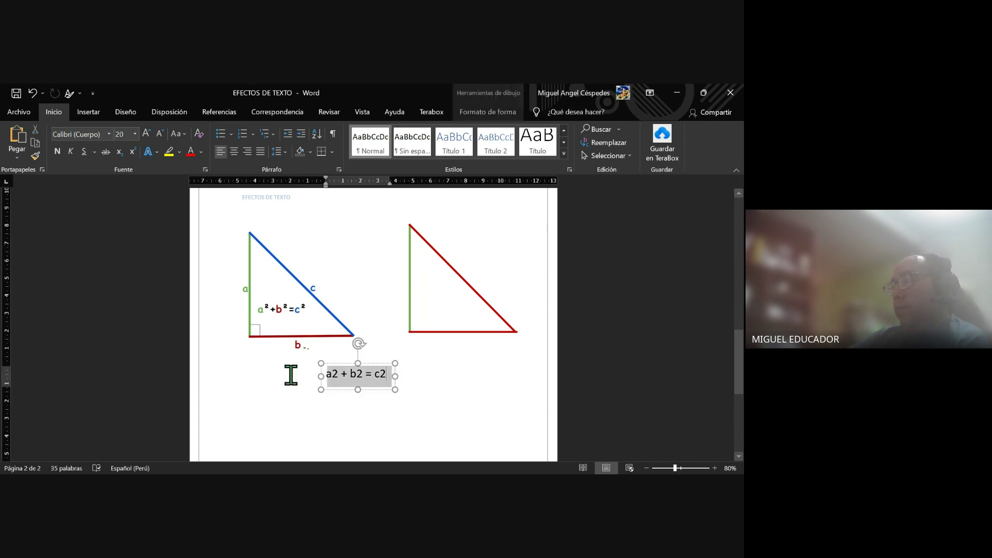
left_click(230, 150)
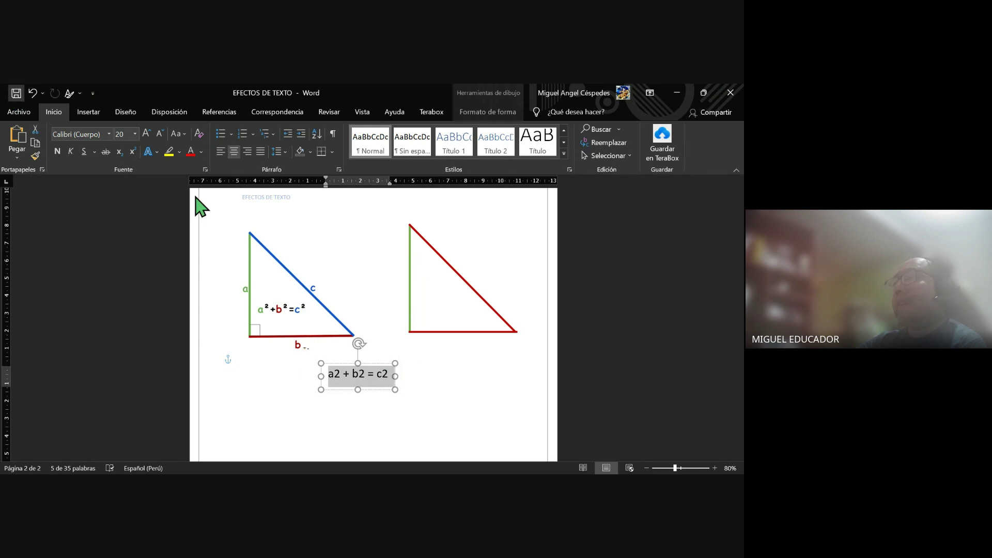
left_click(424, 413)
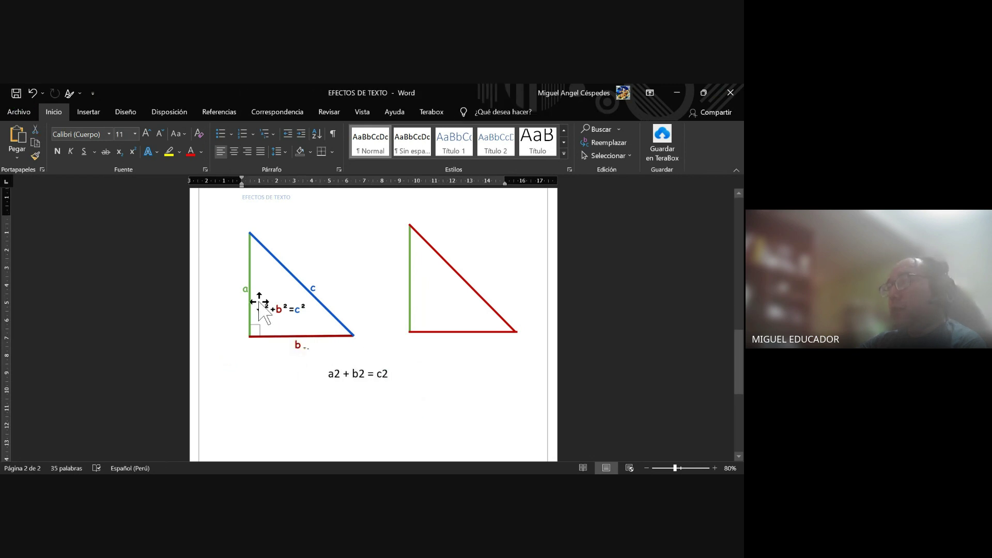
Make the 2 after a, b and c superscript exponents
left_click(336, 373)
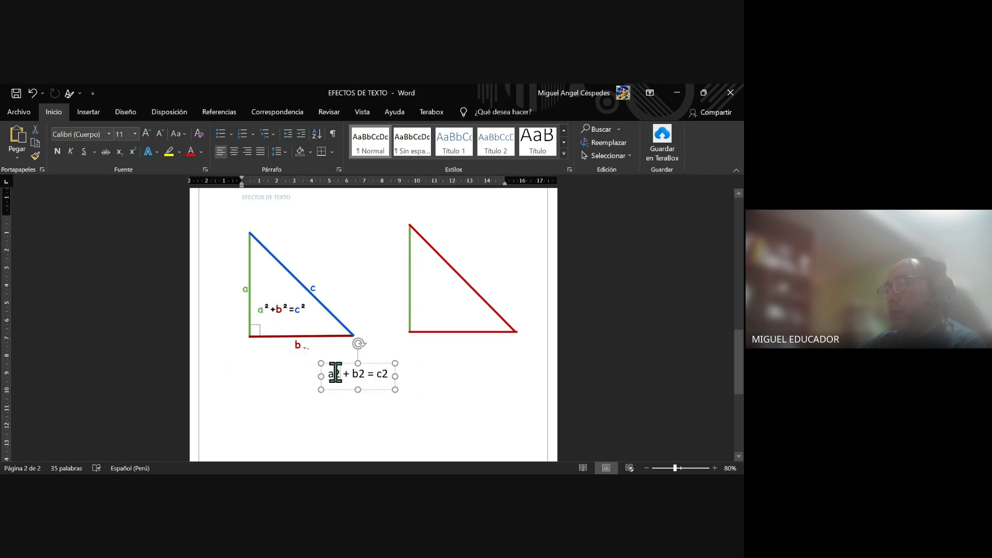
left_click(132, 151)
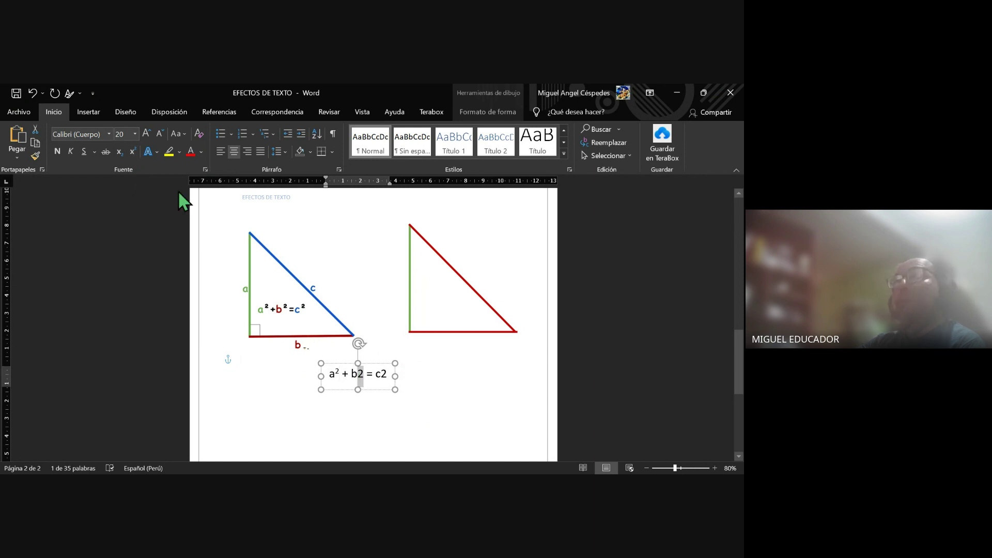
left_click(133, 151)
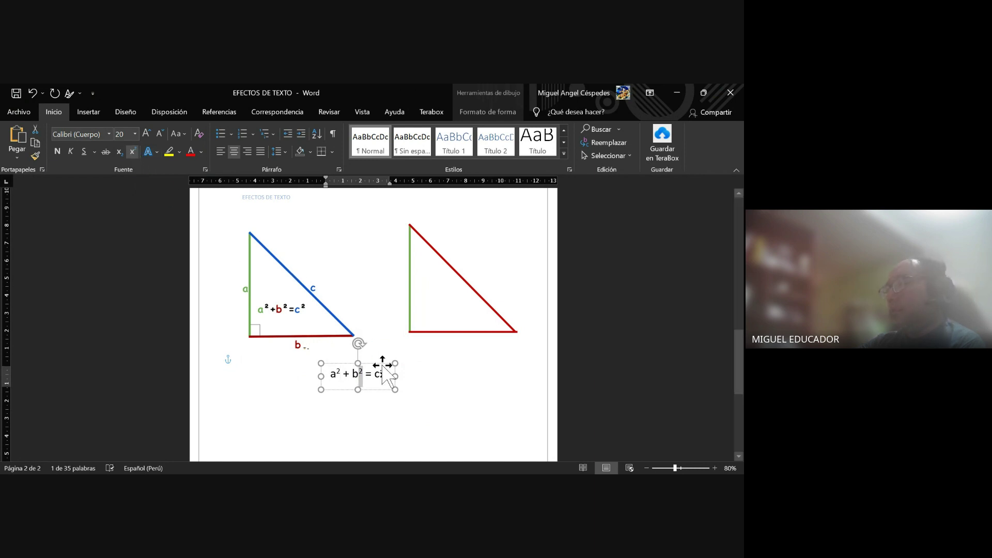
left_click_drag(384, 373, 378, 373)
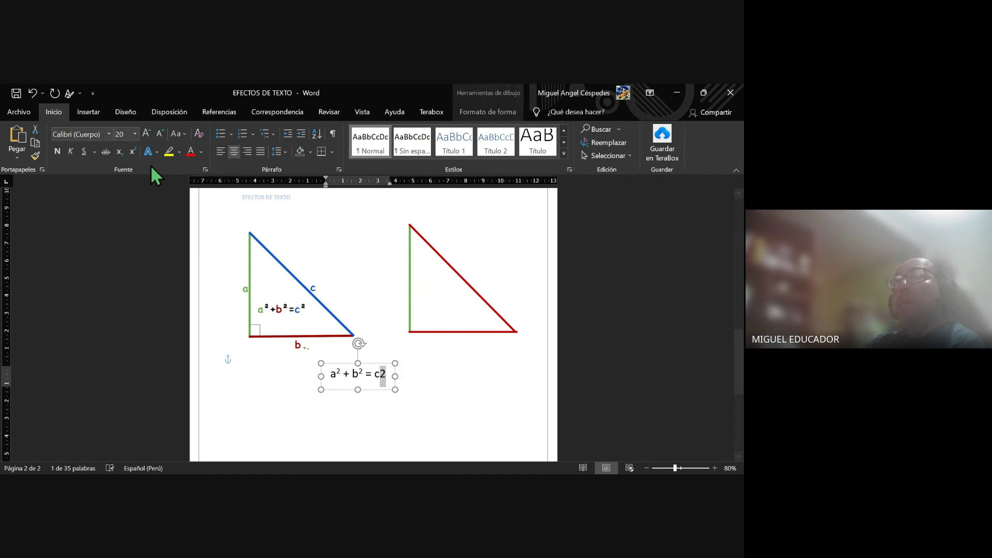
left_click(132, 152)
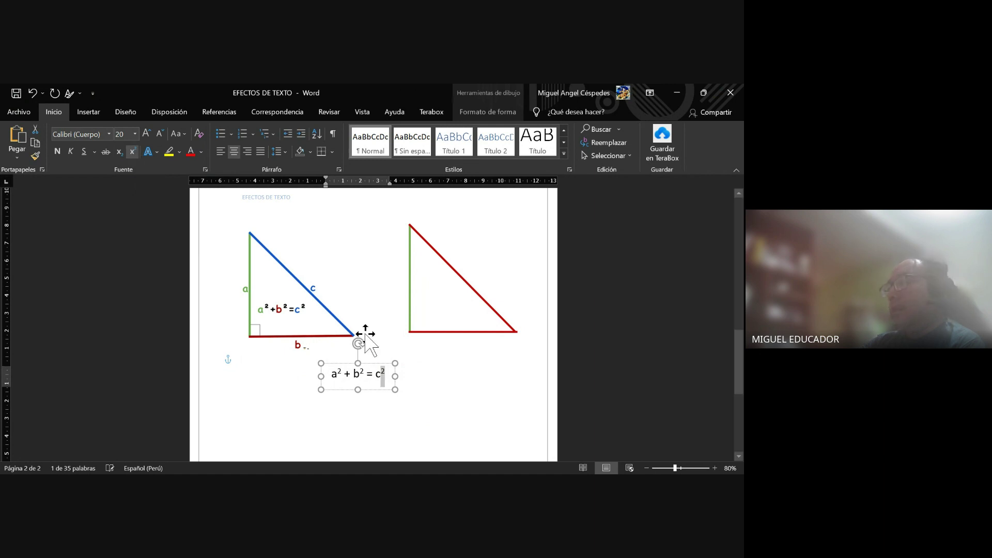
left_click(380, 375)
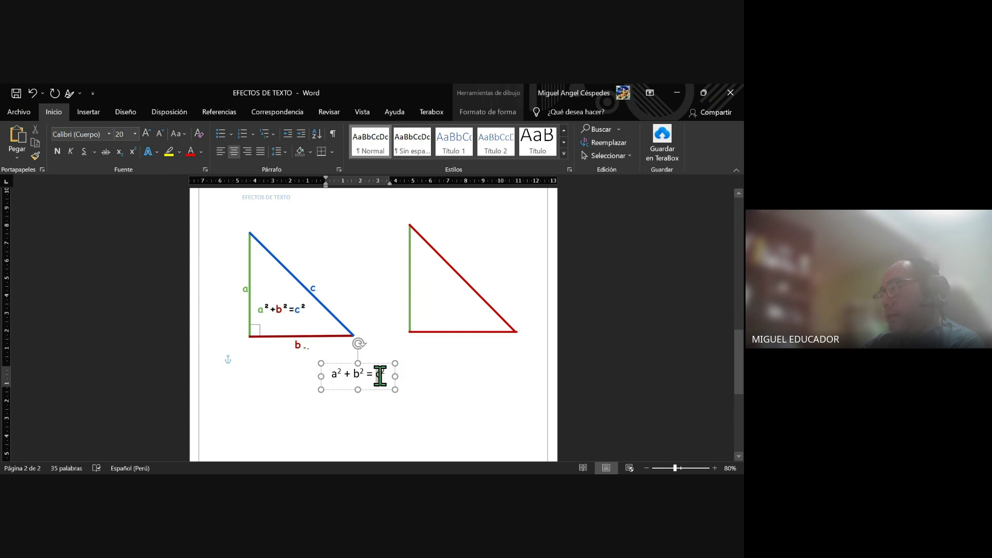
Colour the equation's letters, with c² blue and b² red
left_click_drag(380, 376, 385, 373)
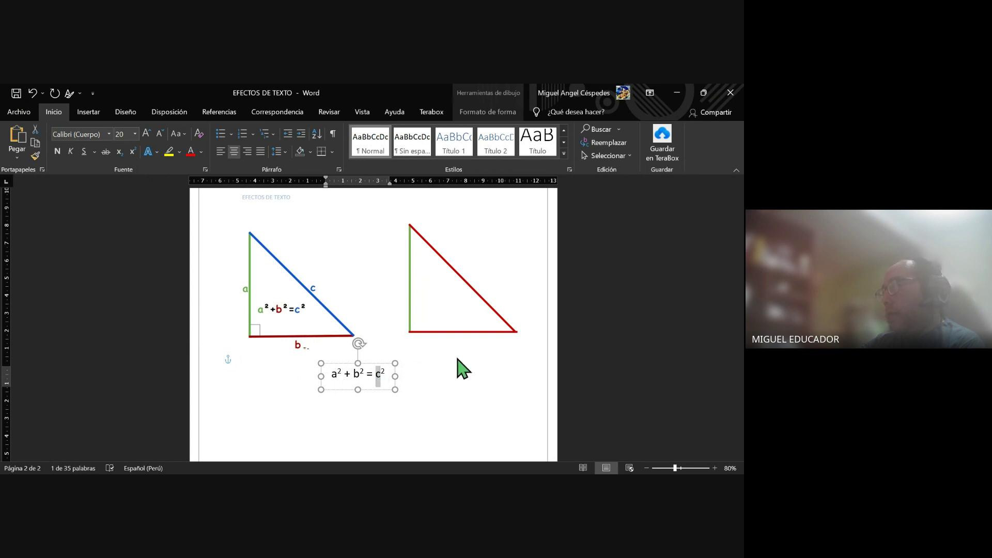
left_click(523, 315)
left_click(370, 372)
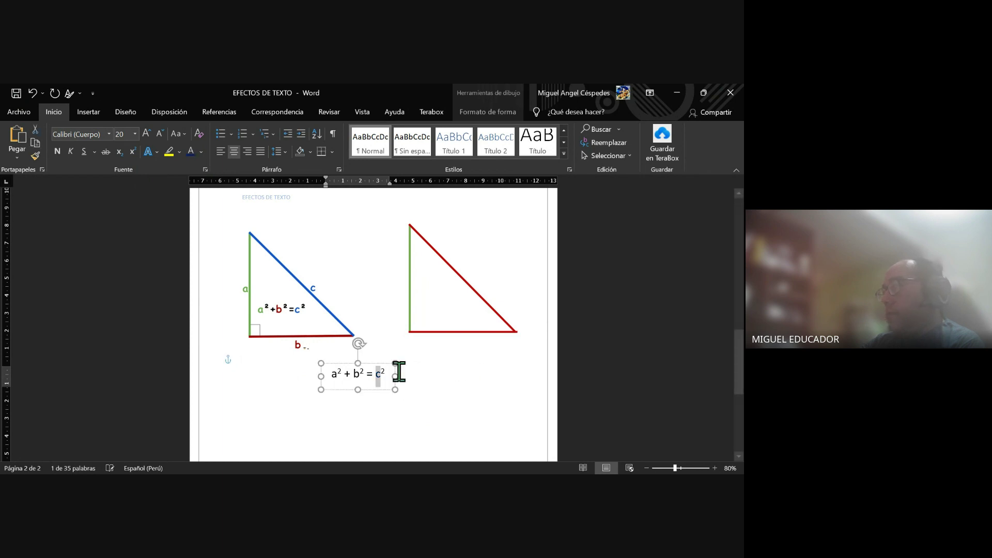
left_click_drag(363, 372, 358, 372)
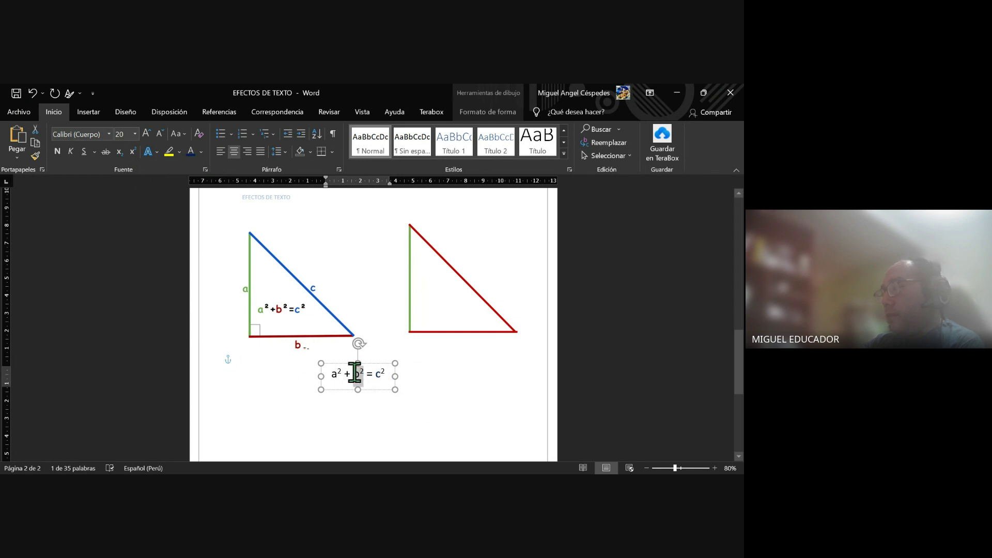
left_click(355, 374)
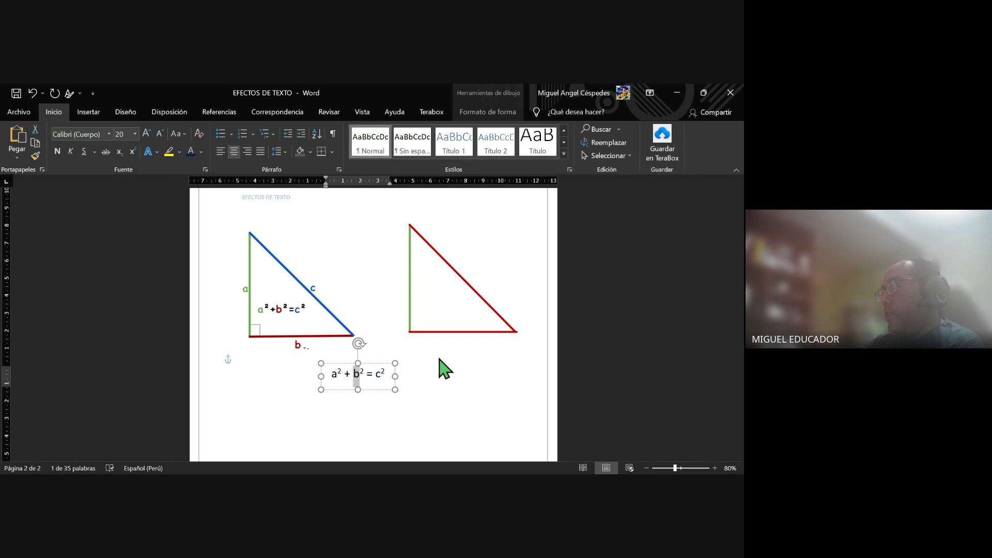
left_click(333, 375)
left_click(494, 289)
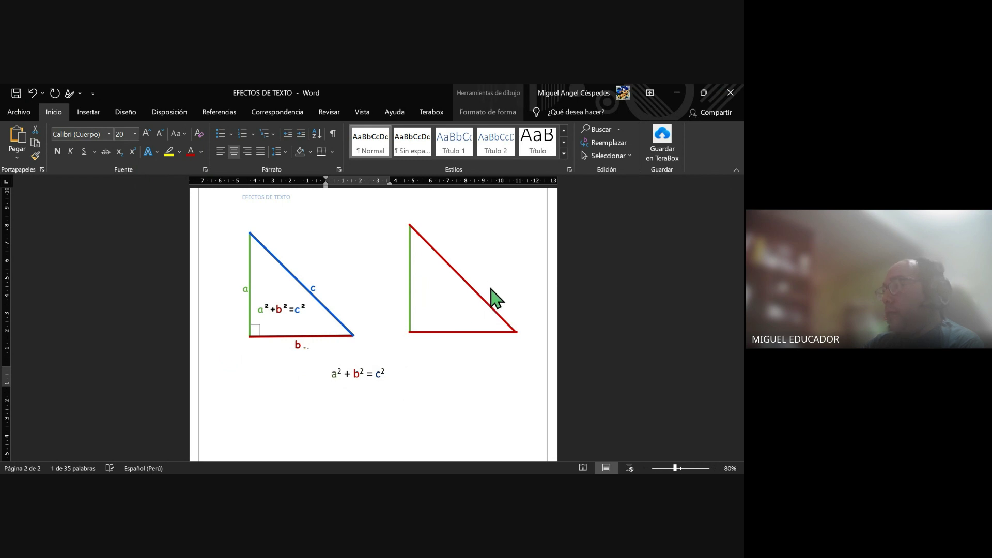
Make the whole a² + b² = c² equation bold
left_click(386, 376)
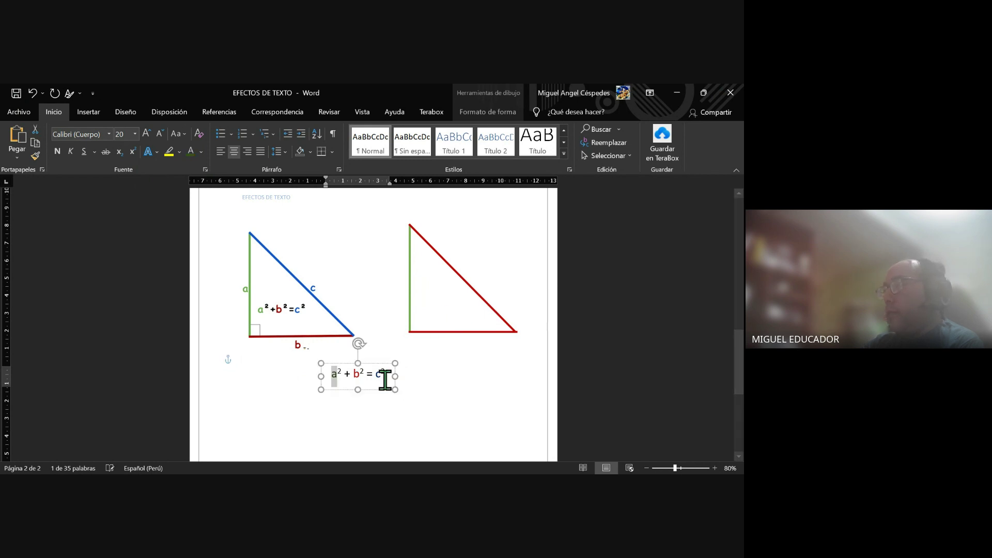
left_click_drag(385, 376, 318, 372)
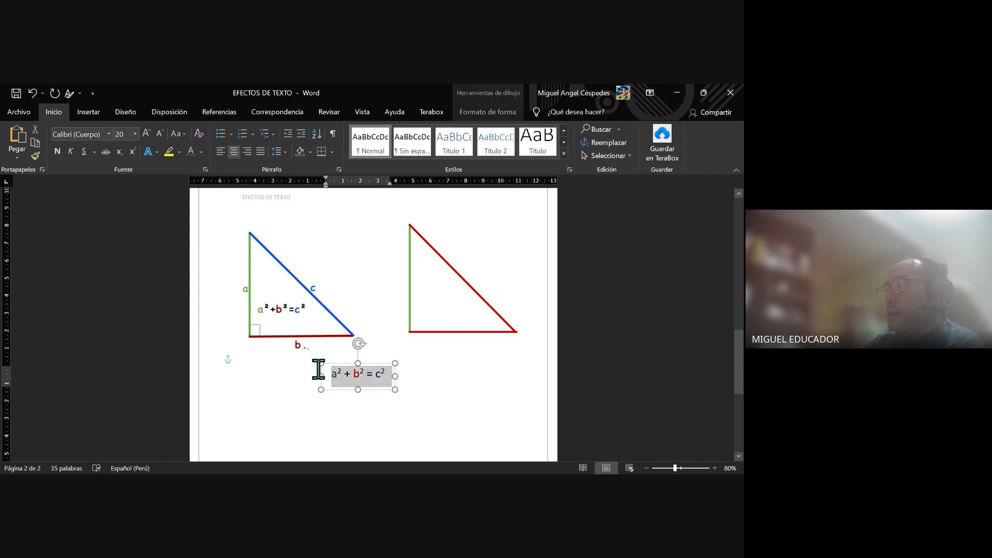
key("ctrl+n")
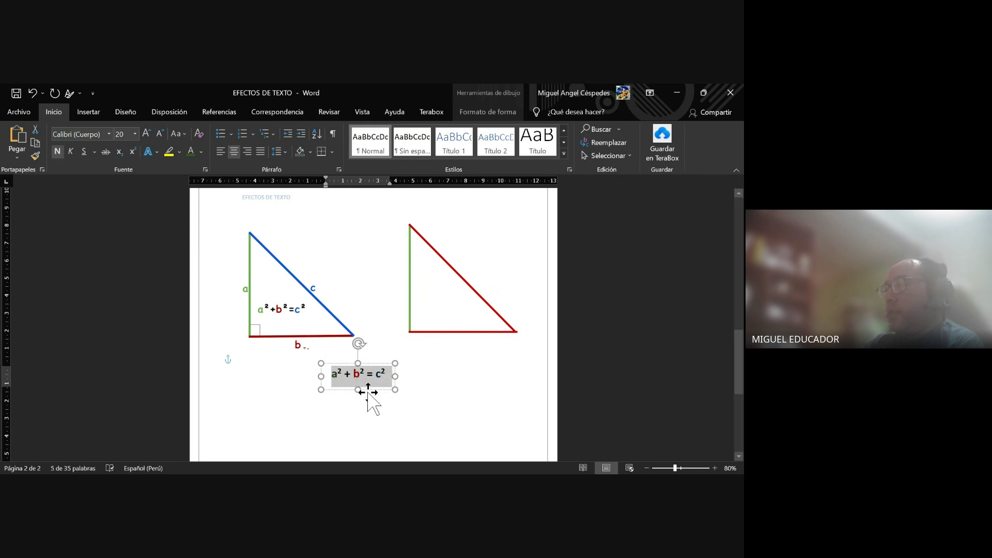
left_click(368, 362)
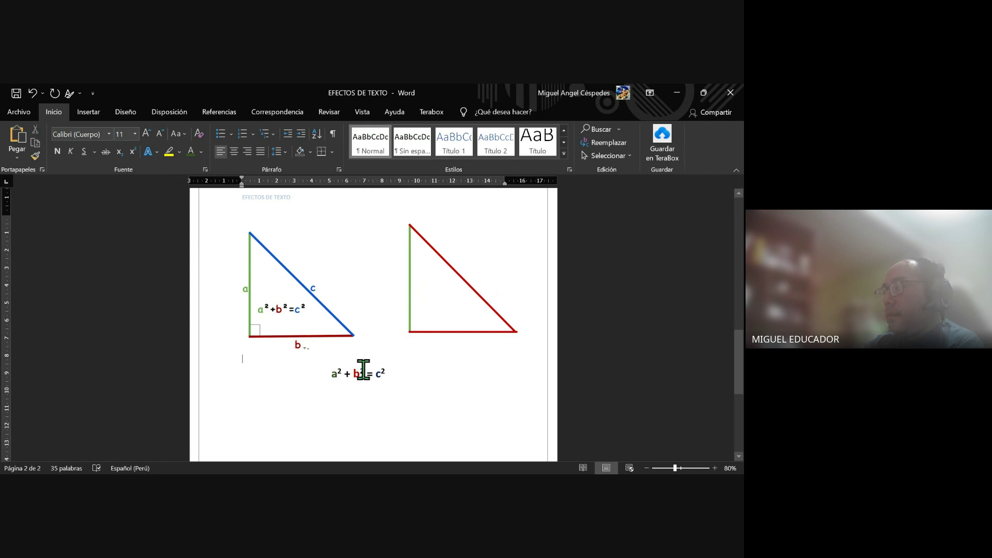
Move the equation box inside the second, hand-drawn triangle above its base
left_click(363, 369)
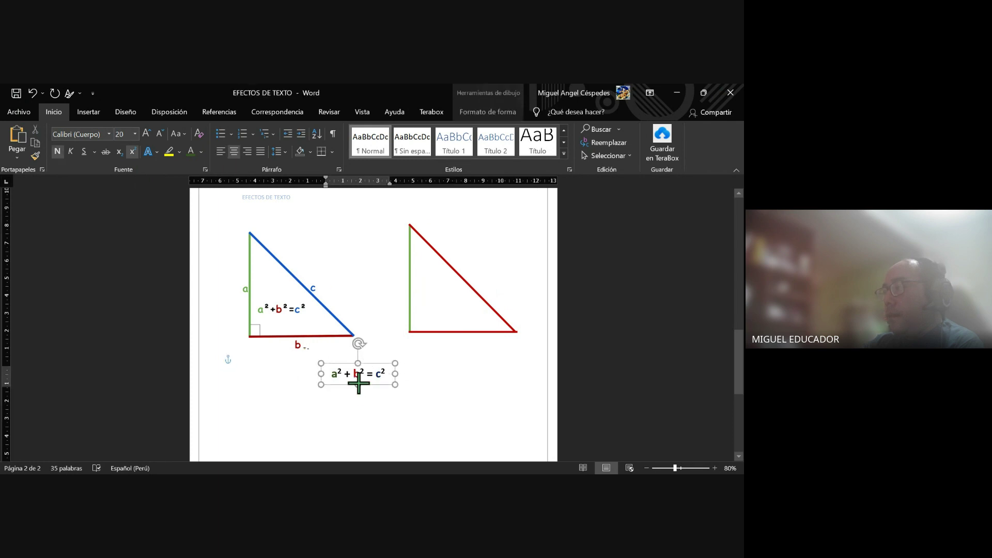
left_click_drag(368, 361, 460, 307)
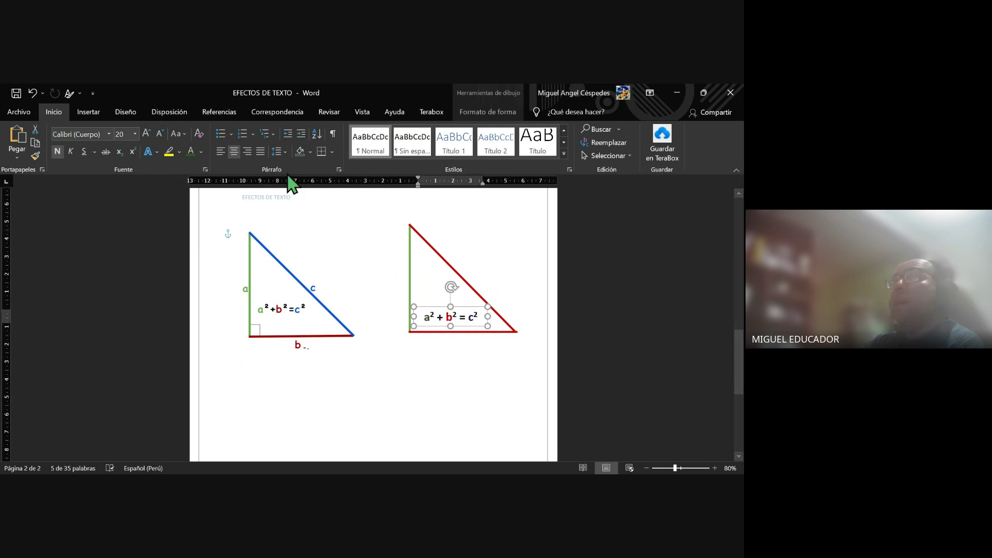
left_click(487, 112)
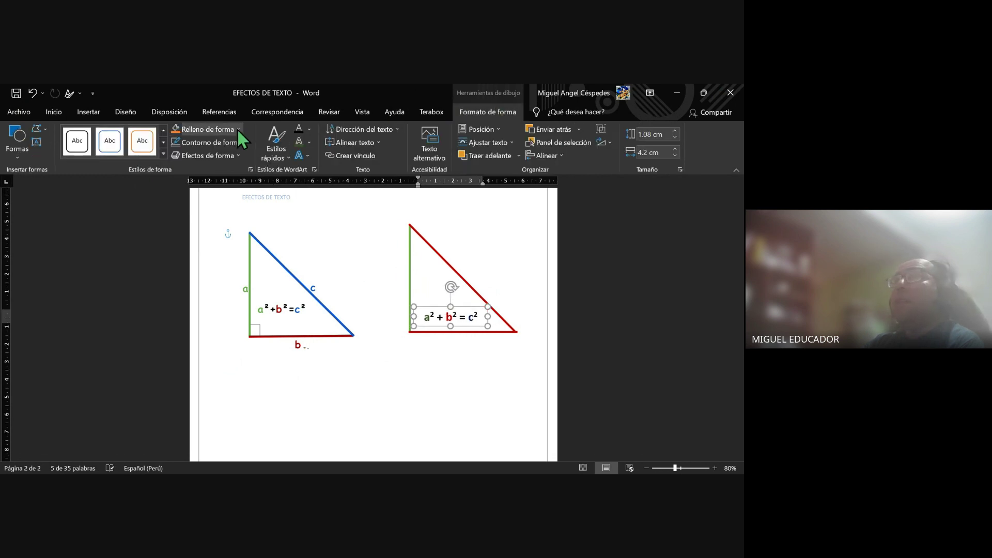
left_click(223, 235)
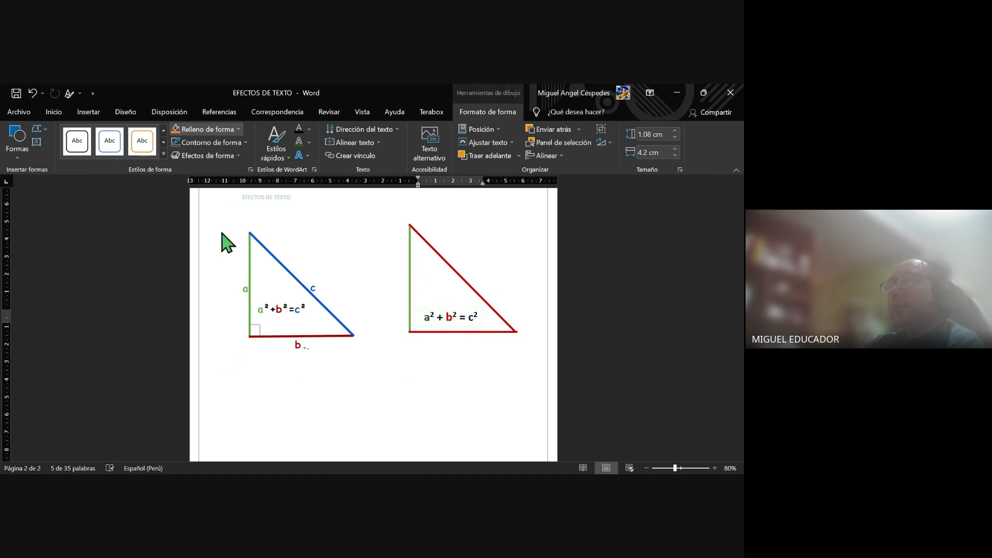
left_click(448, 361)
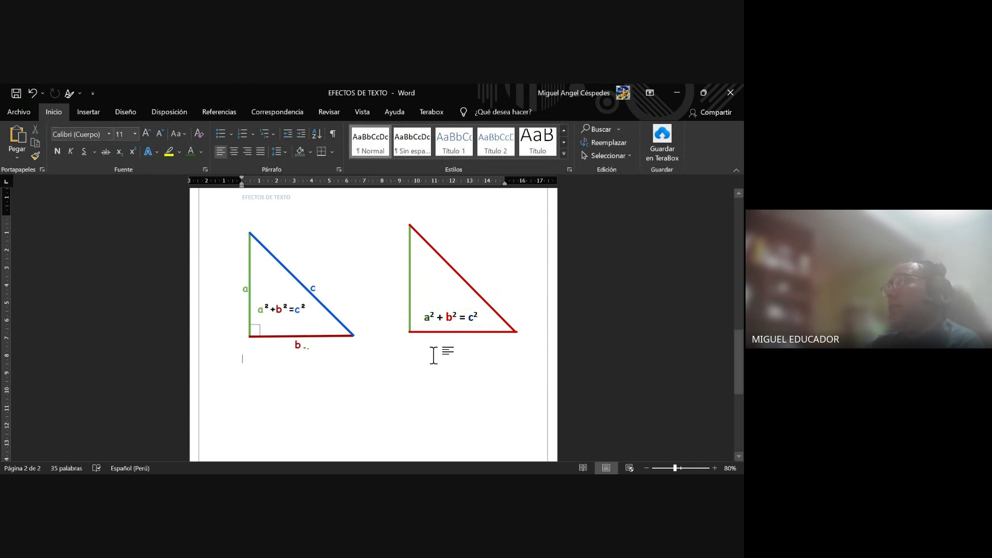
Copy the equation box below the triangle and retype it as a narrow 'a' label
left_click(445, 318)
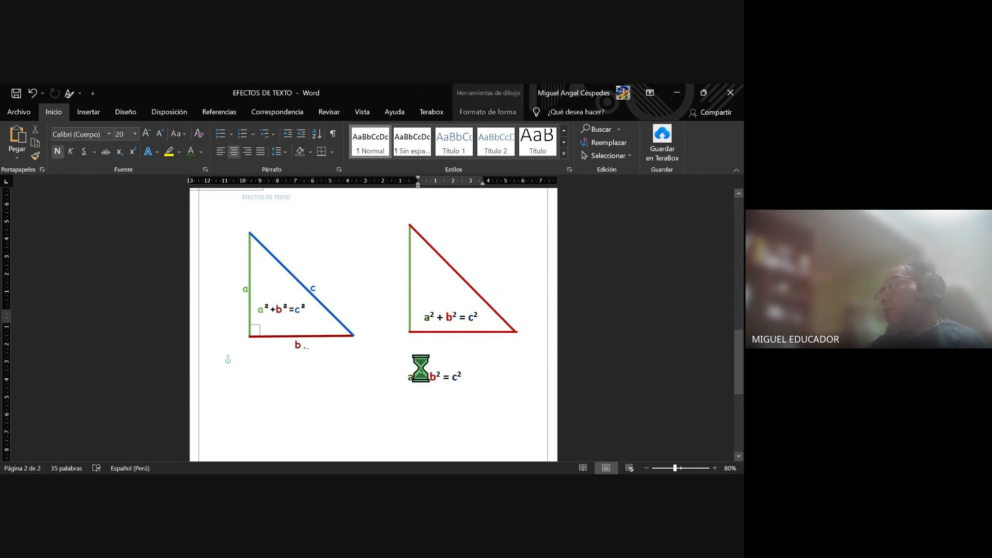
left_click_drag(442, 315, 420, 379)
triple_click(439, 378)
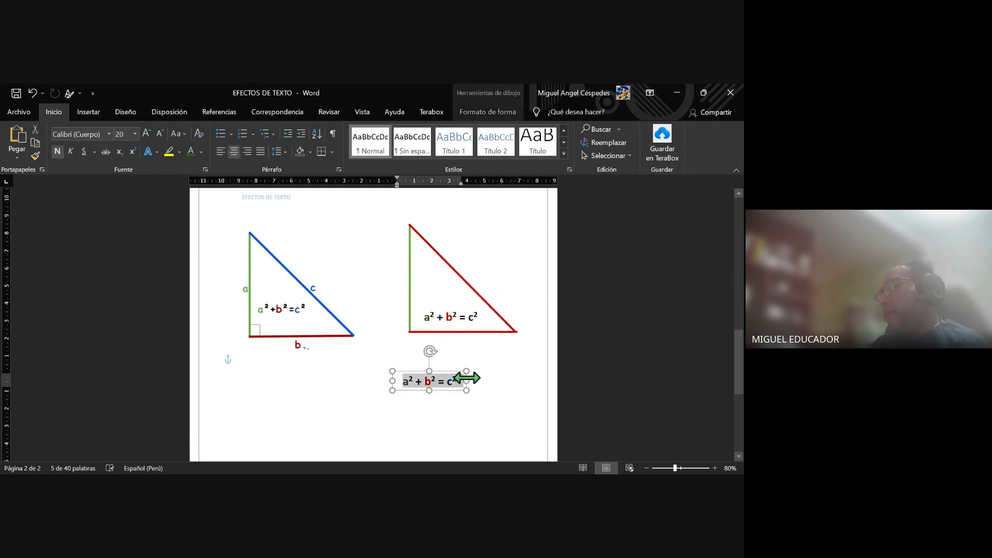
key("BackSpace")
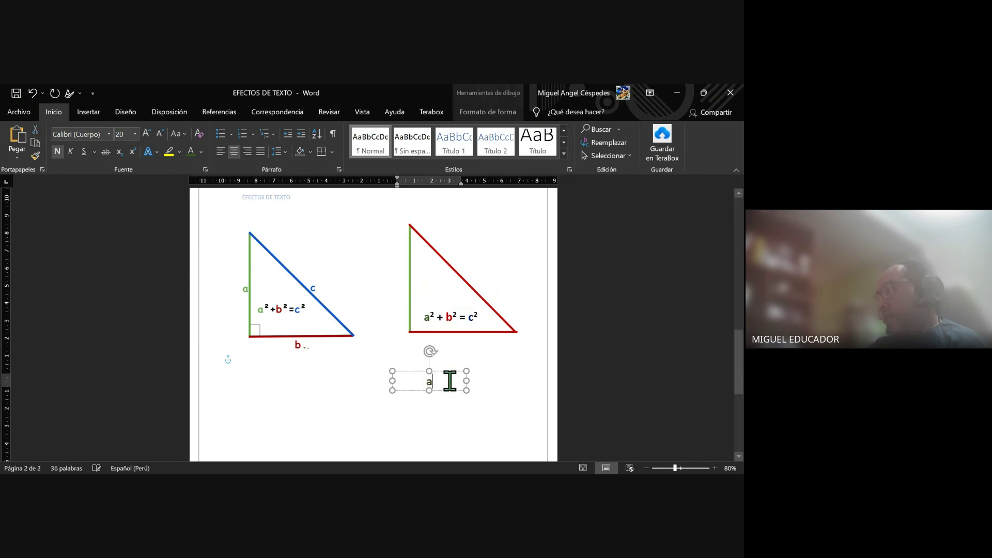
type("a")
left_click_drag(466, 381, 414, 377)
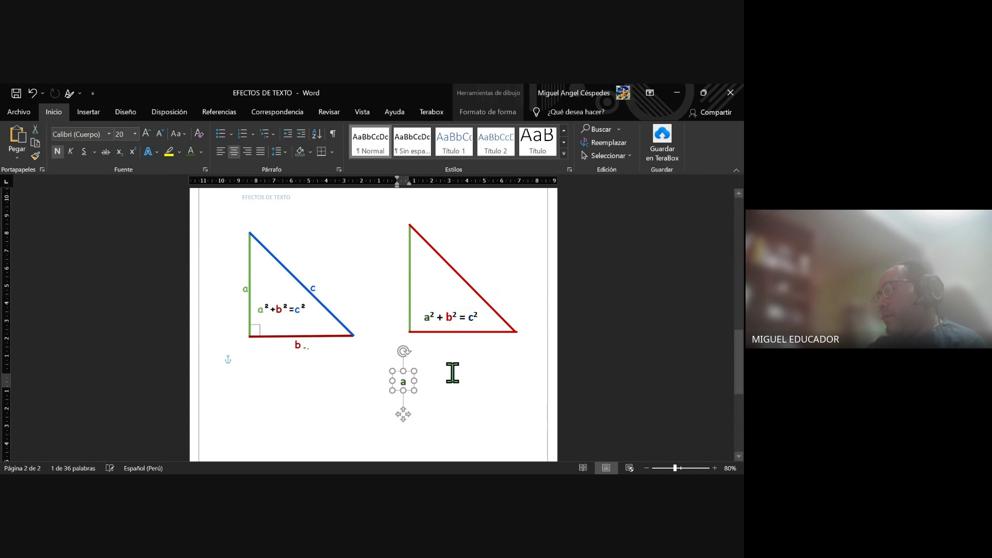
key("Escape")
Position the 'a' label beside the green vertical leg
left_click(405, 377)
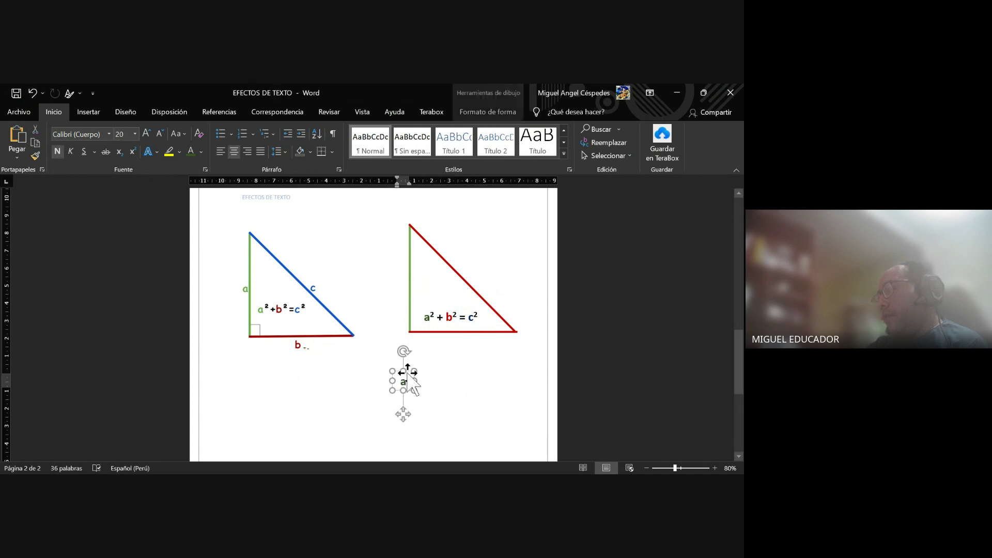
mouse_move(404, 380)
left_mouse_down()
mouse_move(394, 276)
mouse_move(393, 294)
left_mouse_up()
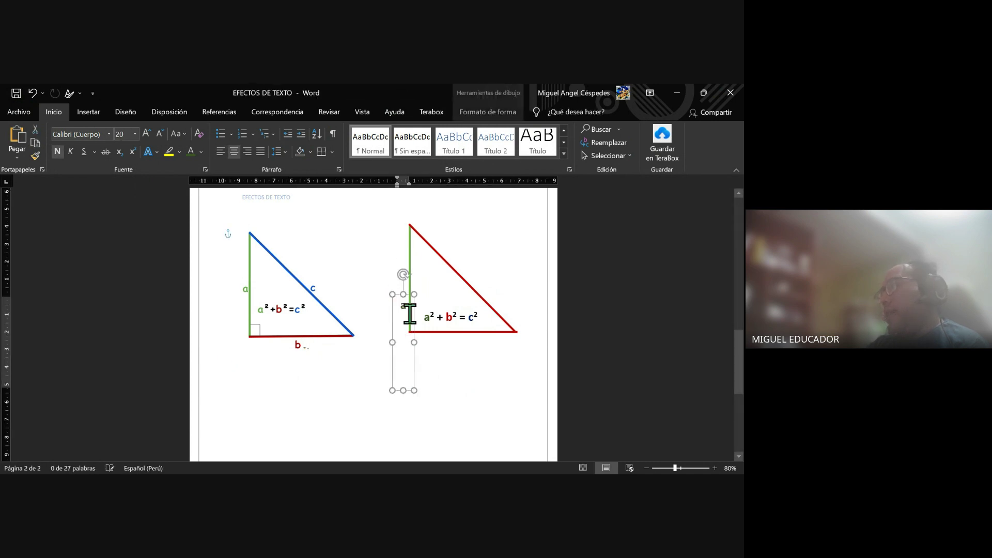
left_click(396, 428)
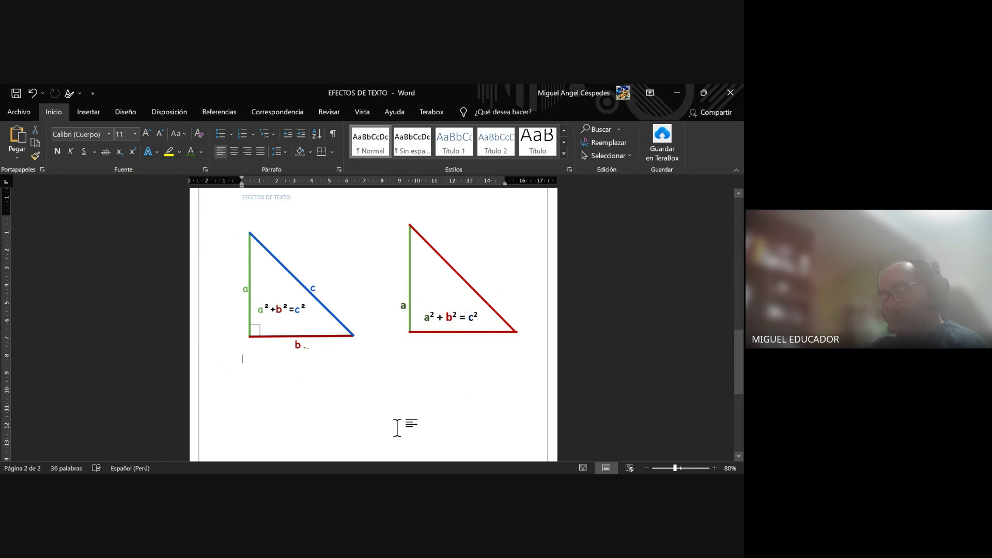
key("ctrl+z")
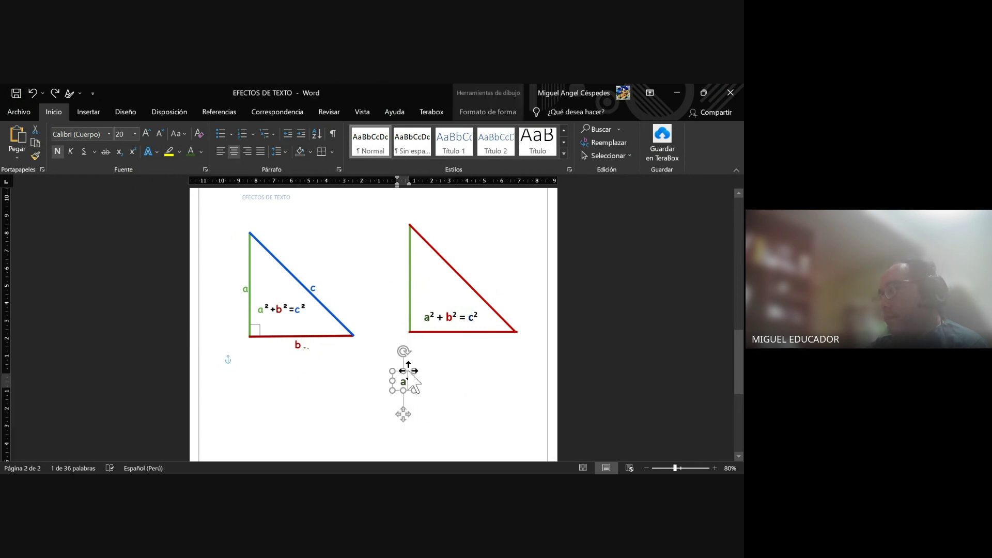
left_click_drag(398, 318, 404, 276)
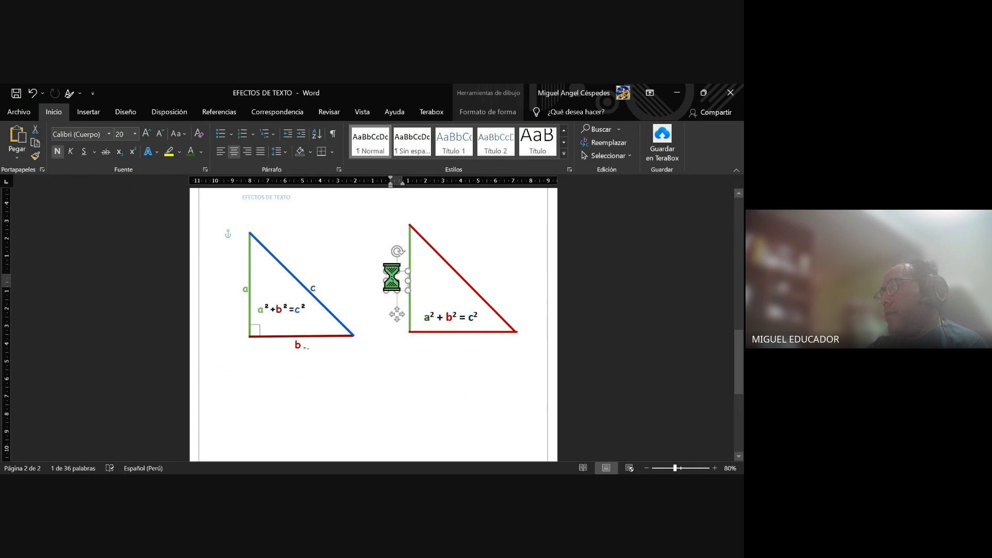
Retype the copied label below the red base as 'b'
left_click(467, 349)
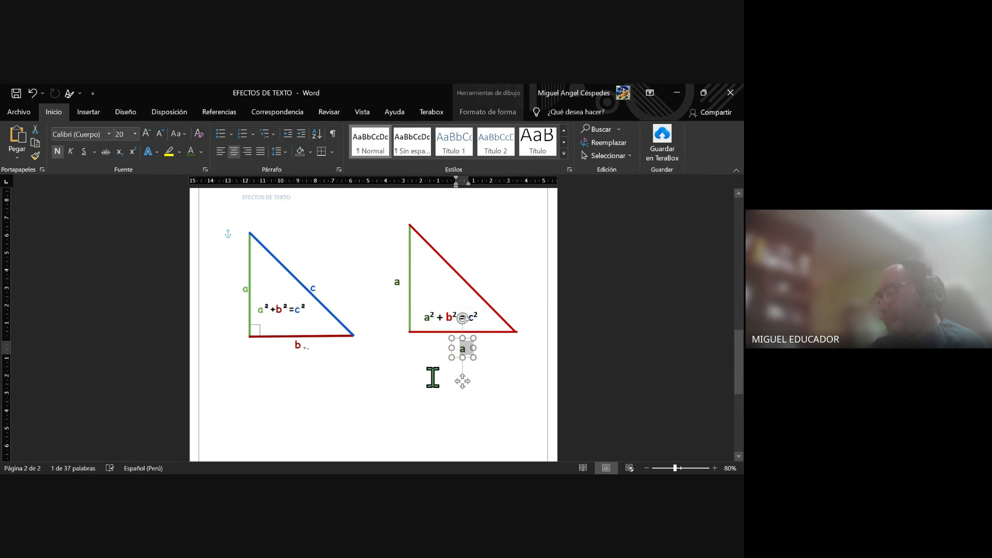
type("b")
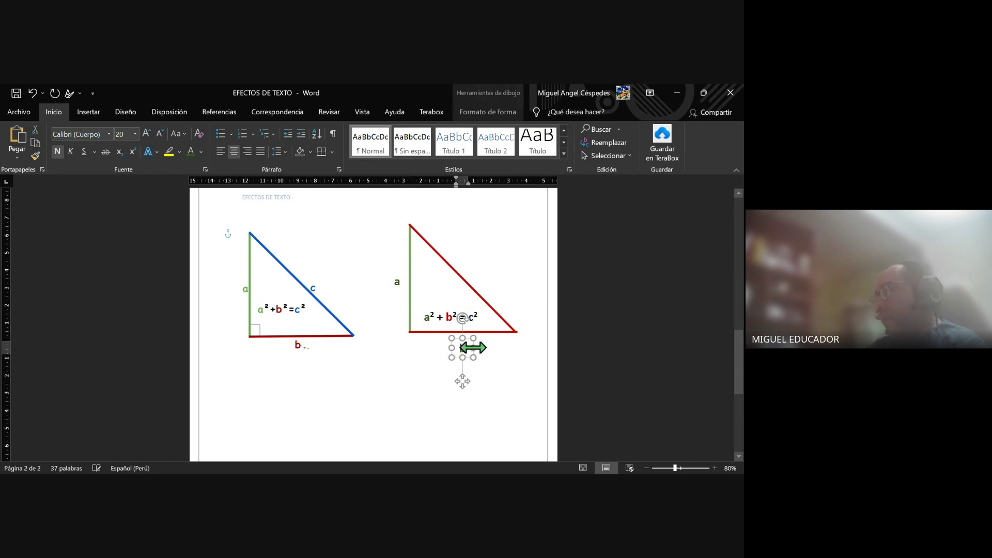
double_click(459, 347)
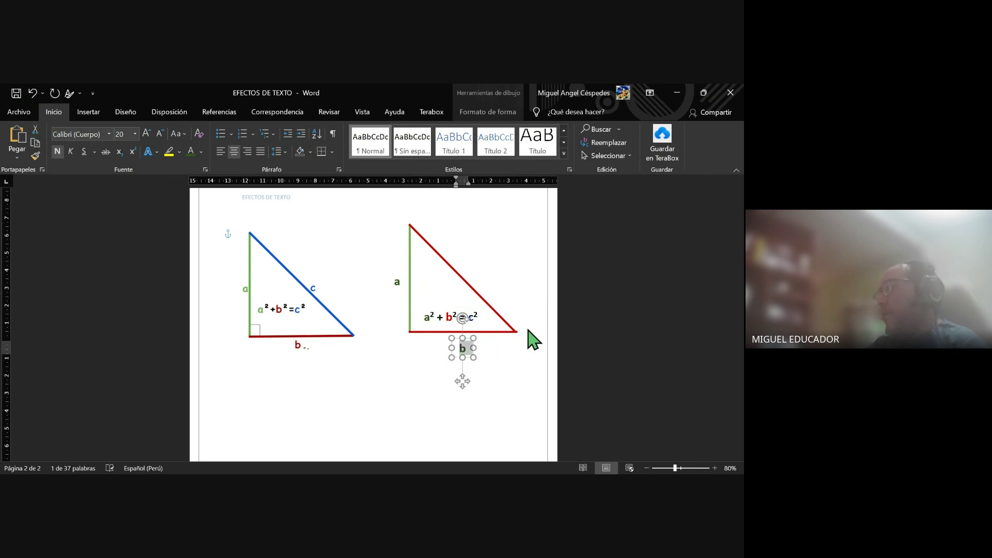
left_click(530, 434)
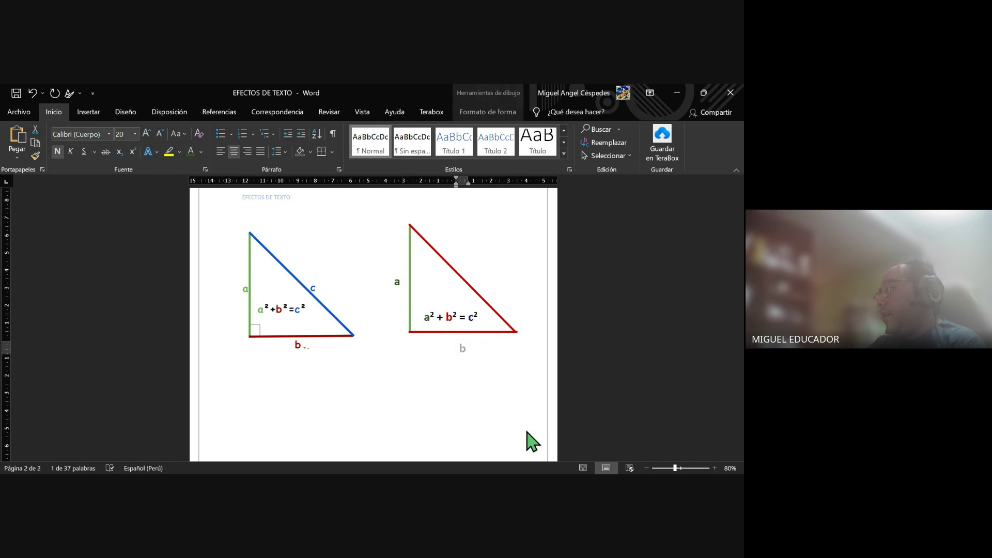
left_click(465, 347)
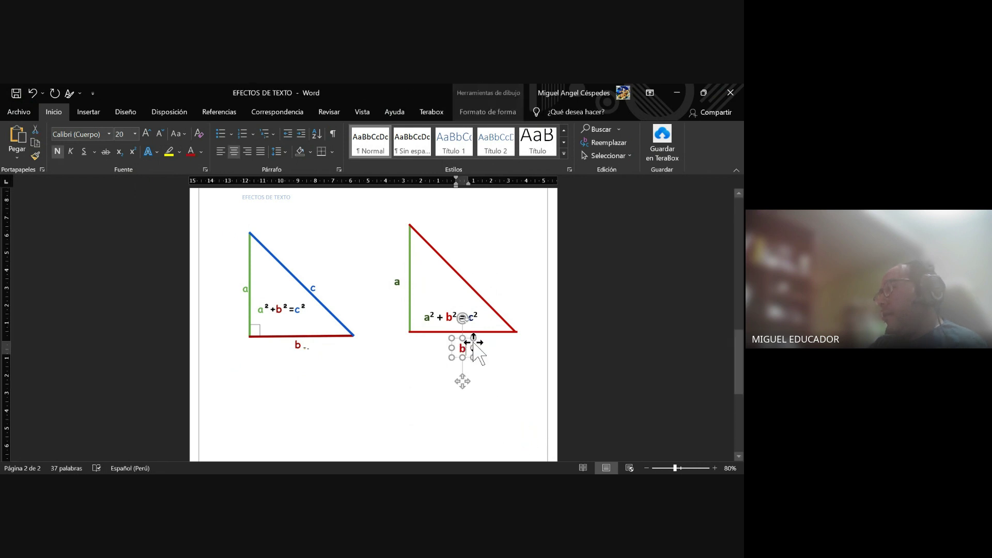
Copy the 'b' label up beside the hypotenuse and change it to 'c'
left_click_drag(474, 345, 477, 268)
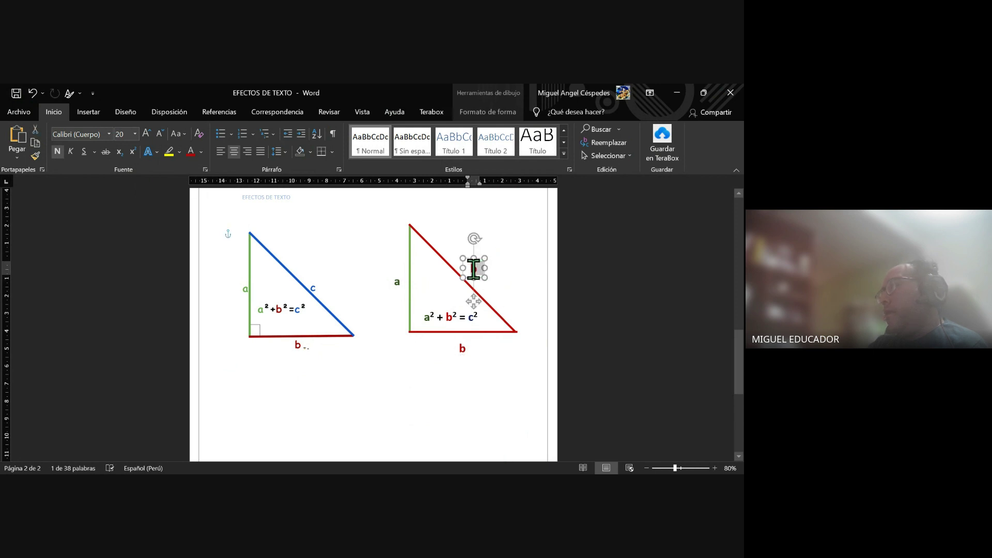
type("c")
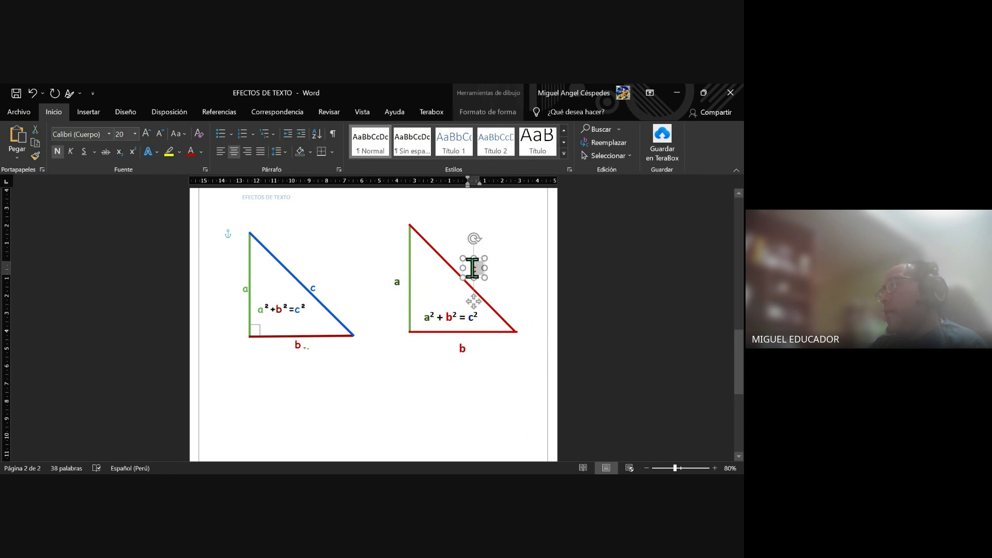
double_click(472, 268)
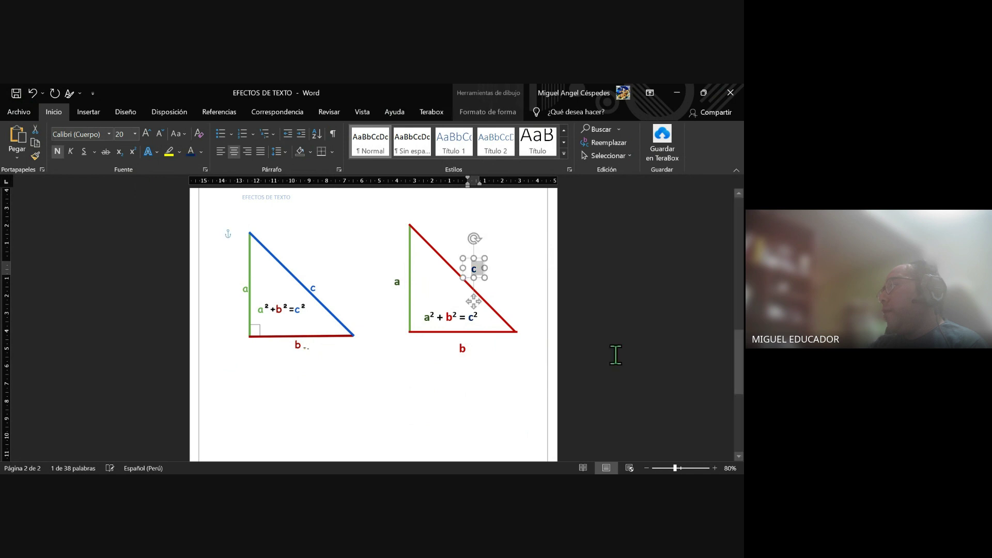
Undo the recent colour changes on the hypotenuse to restore its light blue outline
left_click(551, 310)
left_click(495, 310)
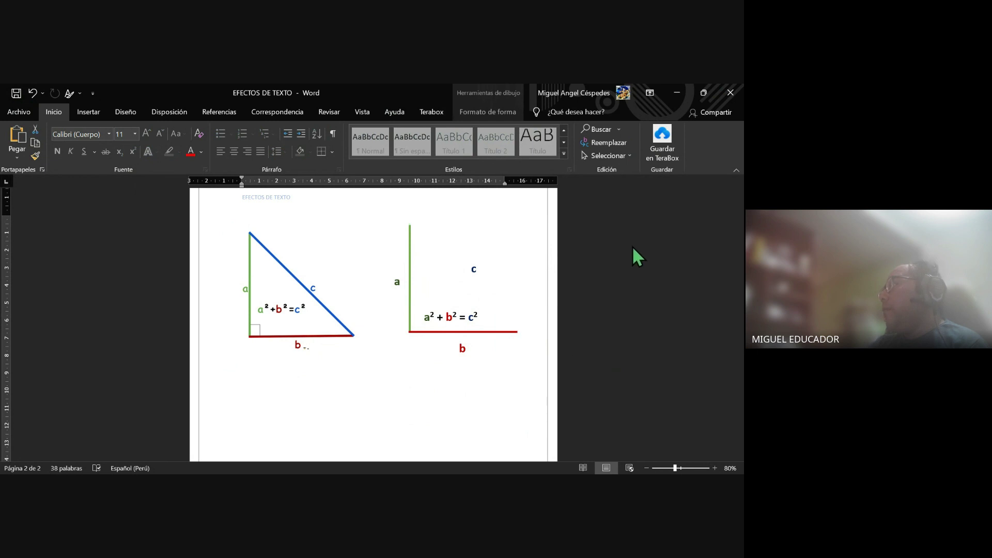
key("ctrl+z")
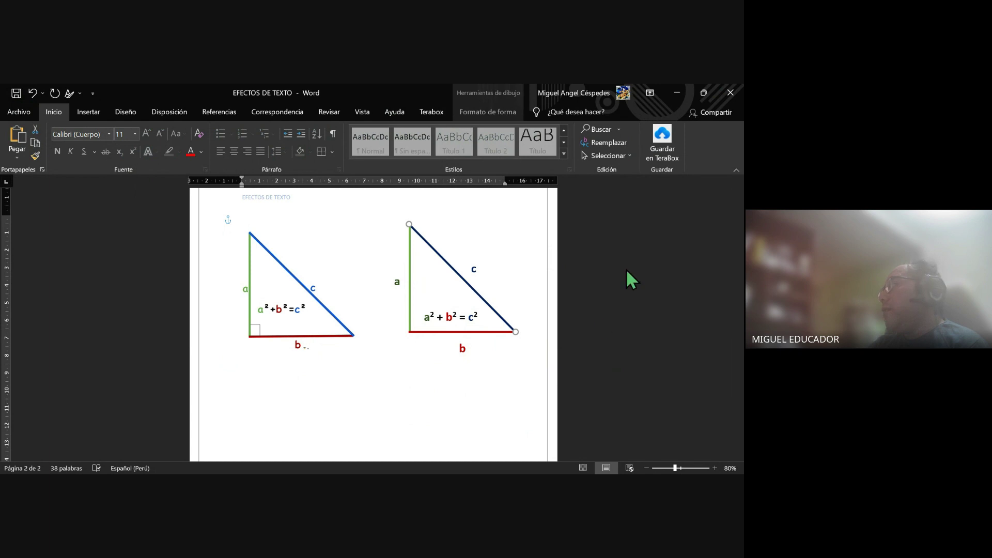
key("ctrl+z")
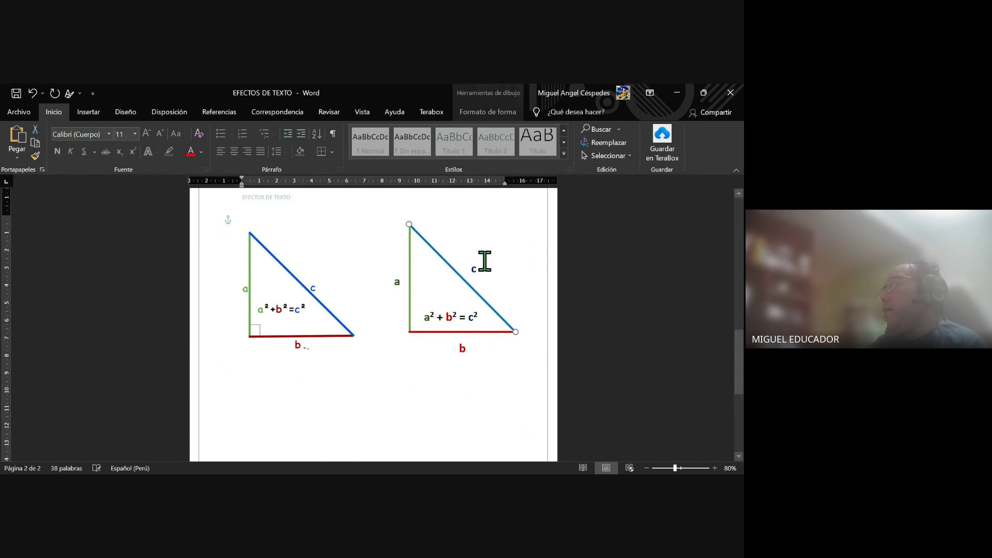
key("ctrl+z")
Select the letter in the 'c' label, then scroll up to view both triangles
left_click(475, 267)
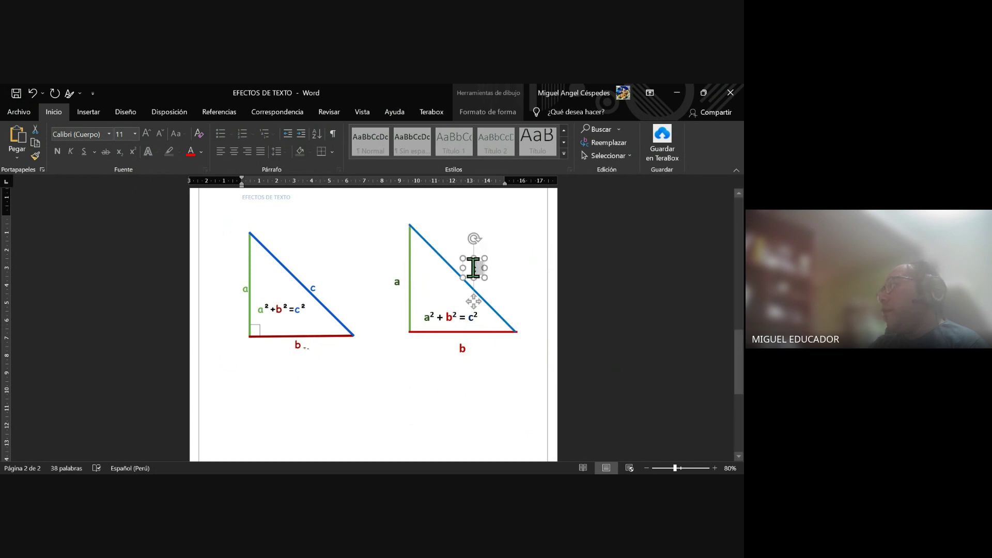
double_click(474, 268)
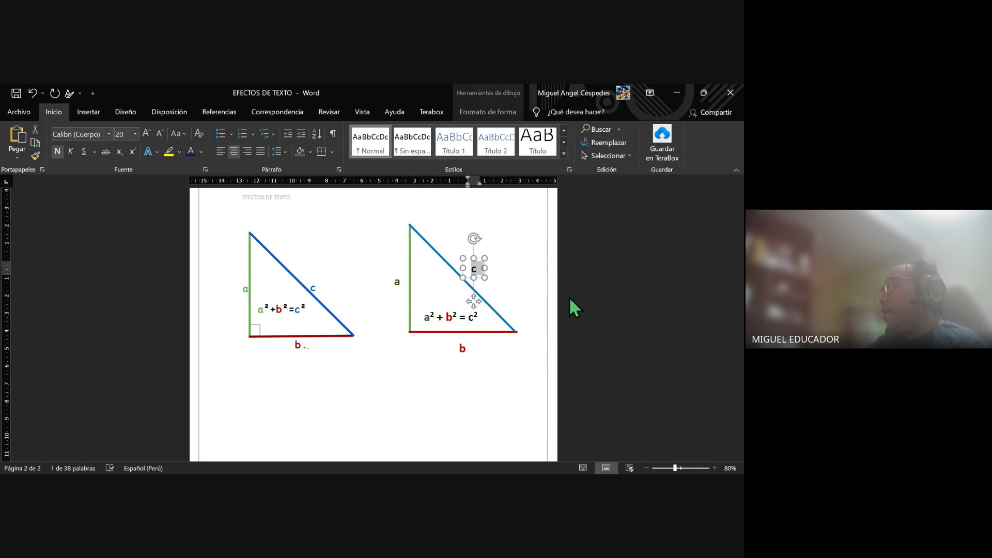
left_click(589, 331)
left_click(507, 403)
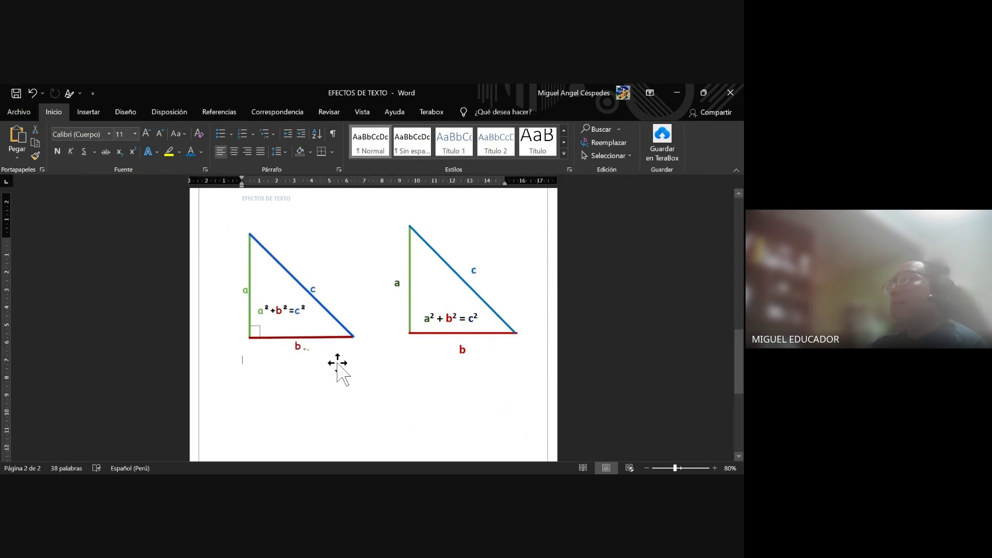
scroll(341, 372, "up", 1)
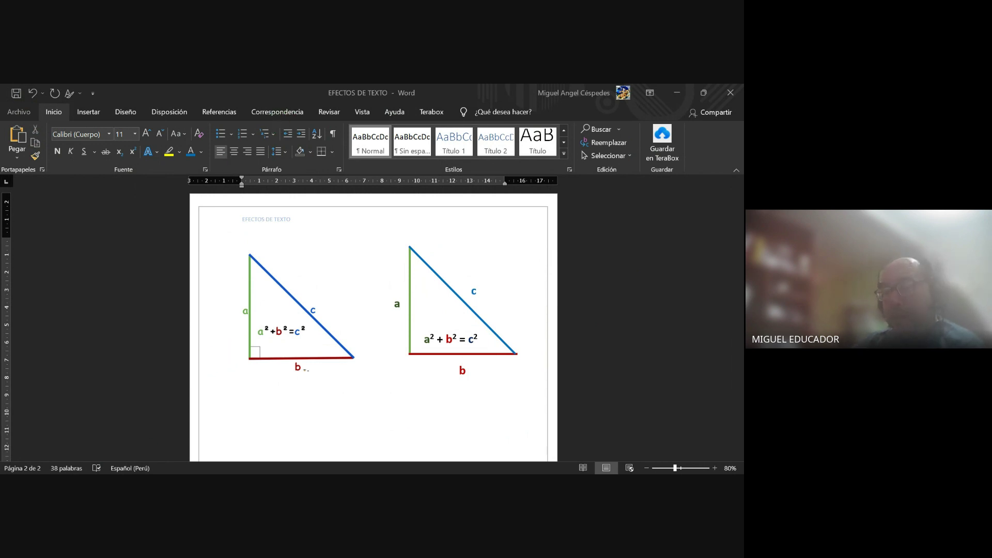
left_click(215, 351)
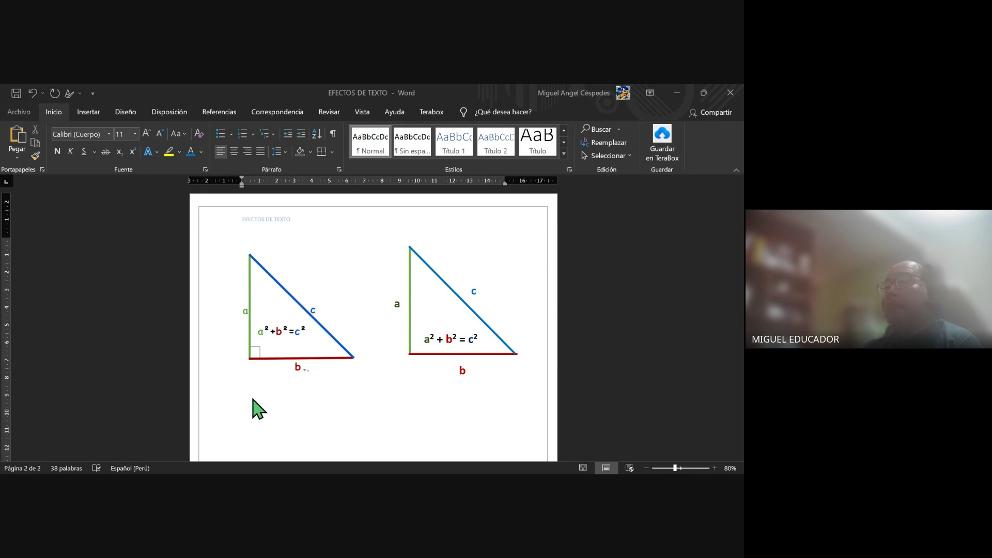
left_click(412, 212)
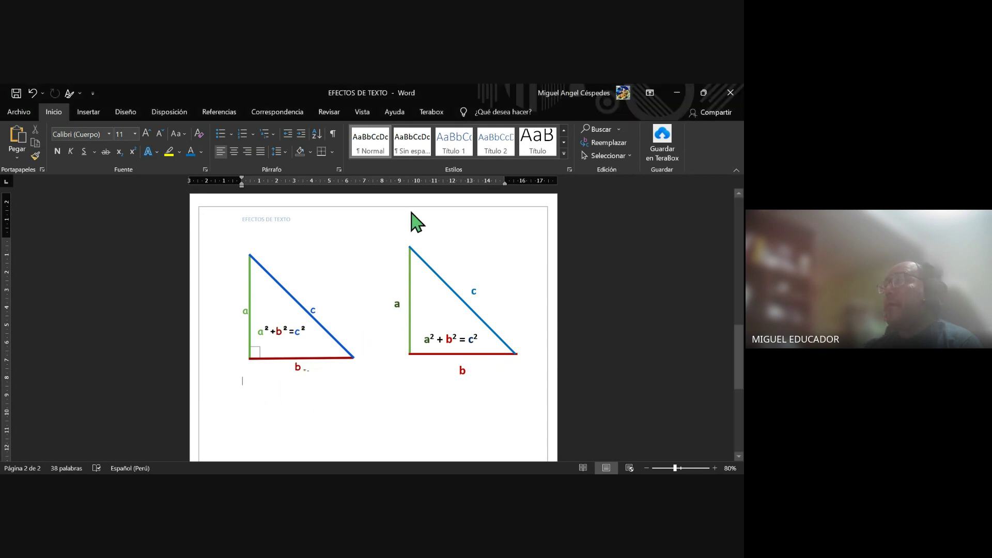